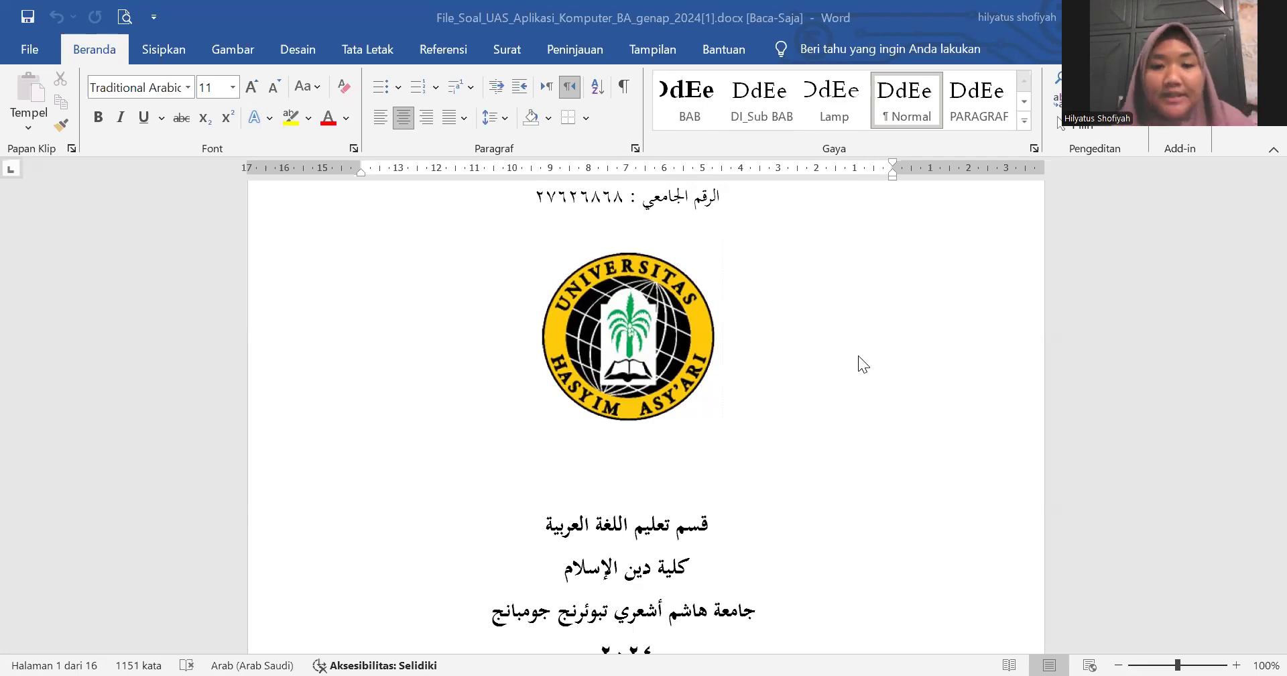
Step: Examine the cover page and the start of the title page that follows it
{"action": "scroll", "coordinate": [829, 360], "scroll_direction": "down", "scroll_amount": 3}
{"action": "scroll", "coordinate": [833, 320], "scroll_direction": "up", "scroll_amount": 3}
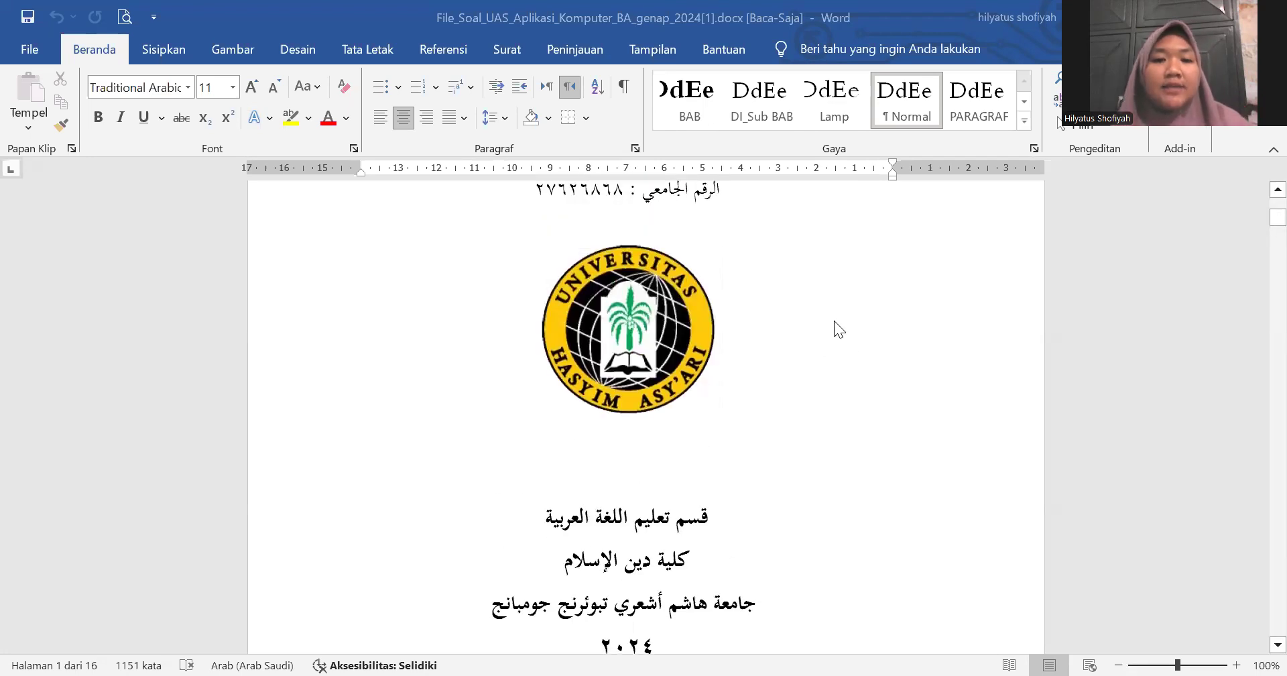
{"action": "scroll", "coordinate": [833, 320], "scroll_direction": "down", "scroll_amount": 3}
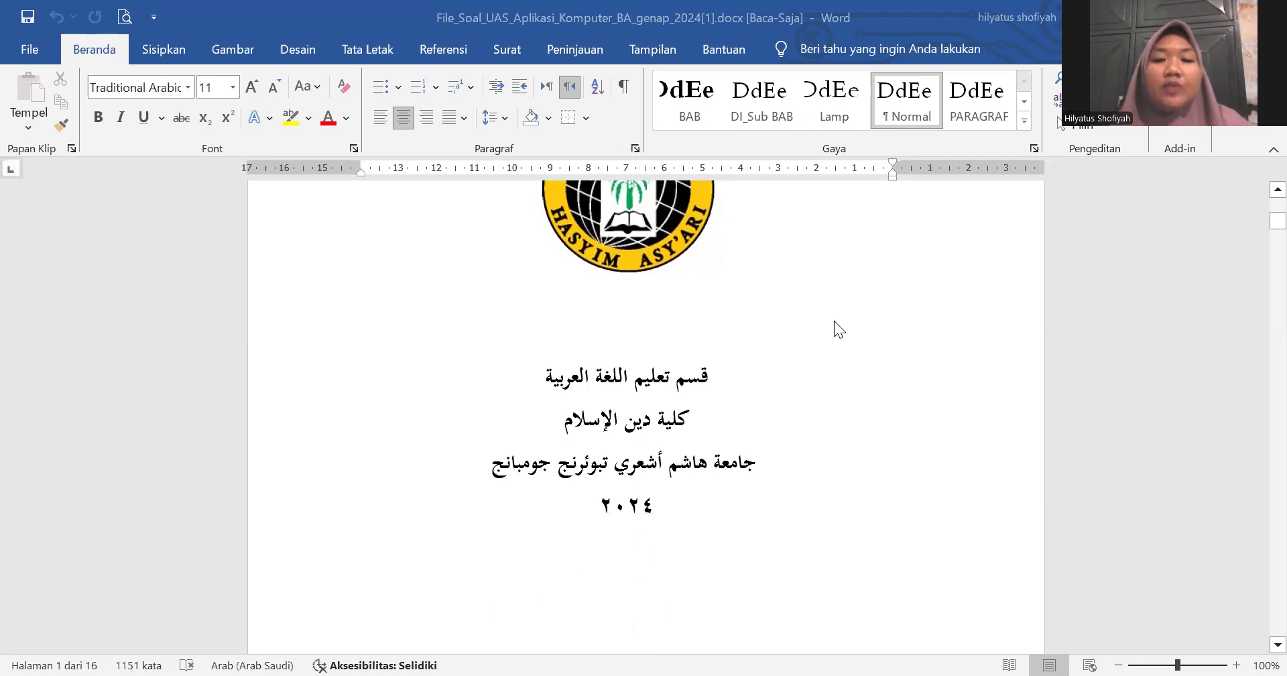
{"action": "scroll", "coordinate": [834, 320], "scroll_direction": "down", "scroll_amount": 12}
{"action": "scroll", "coordinate": [834, 320], "scroll_direction": "up", "scroll_amount": 2}
{"action": "scroll", "coordinate": [834, 320], "scroll_direction": "up", "scroll_amount": 5}
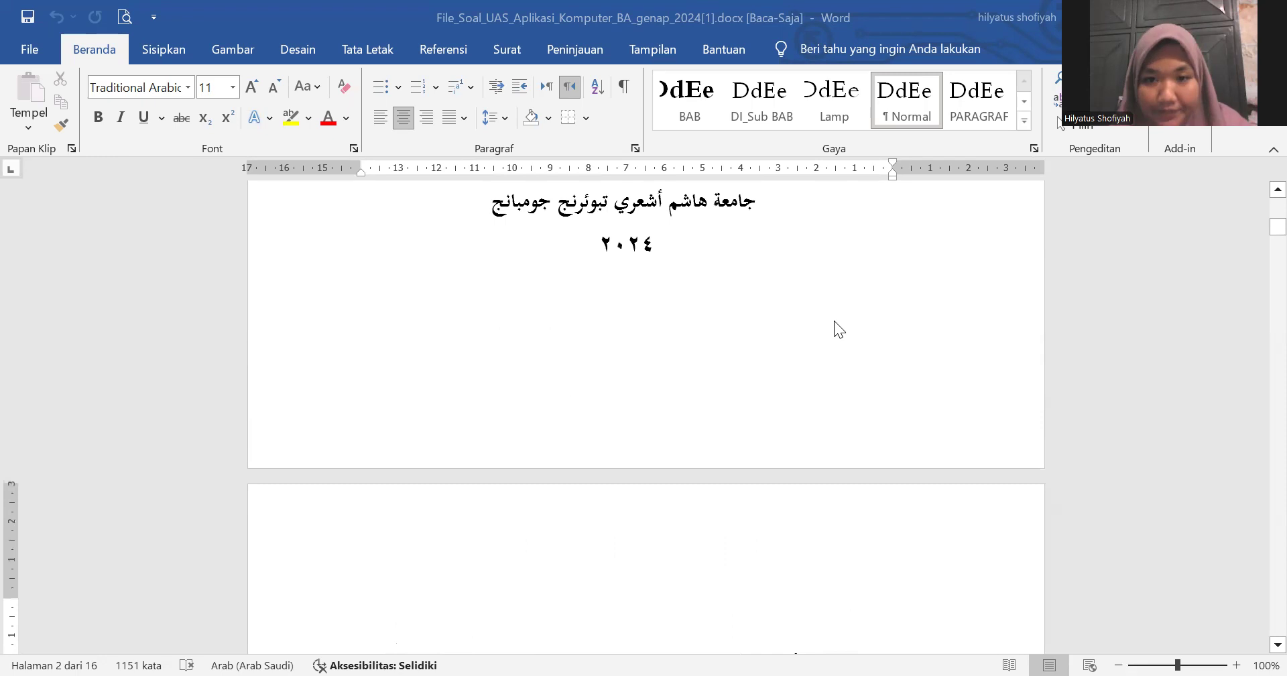
{"action": "scroll", "coordinate": [834, 321], "scroll_direction": "down", "scroll_amount": 6}
{"action": "scroll", "coordinate": [834, 321], "scroll_direction": "up", "scroll_amount": 6}
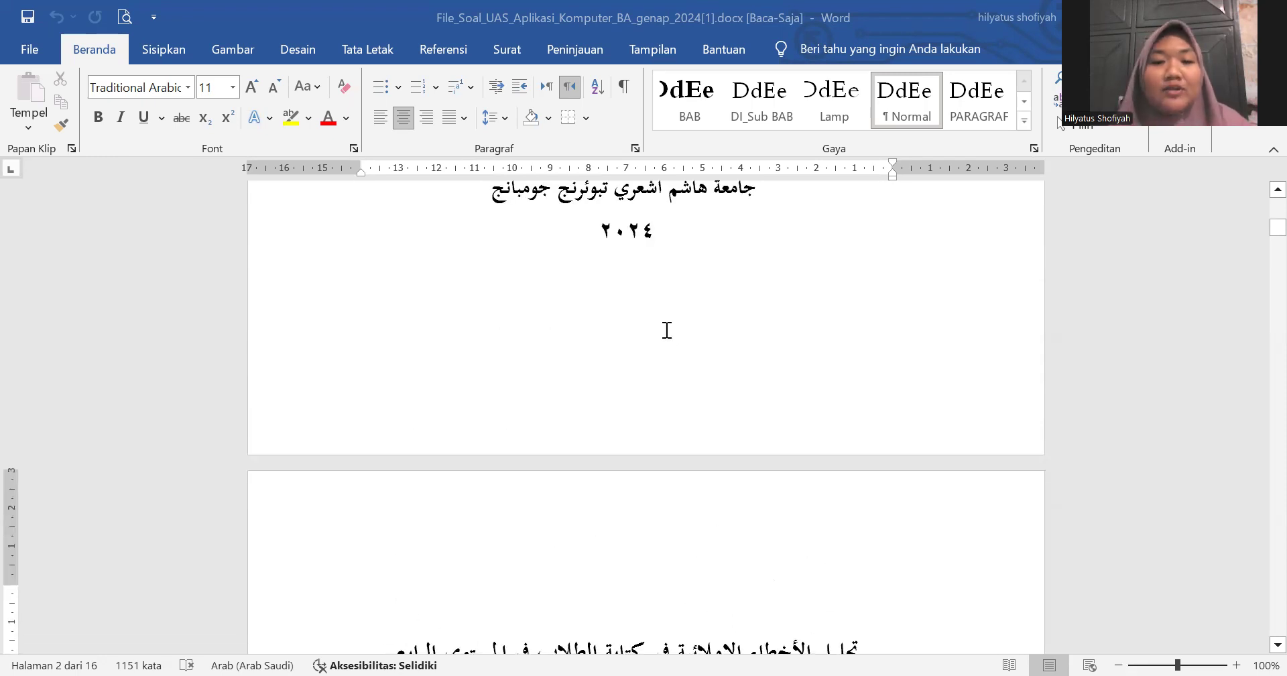
{"action": "scroll", "coordinate": [771, 253], "scroll_direction": "up", "scroll_amount": 12}
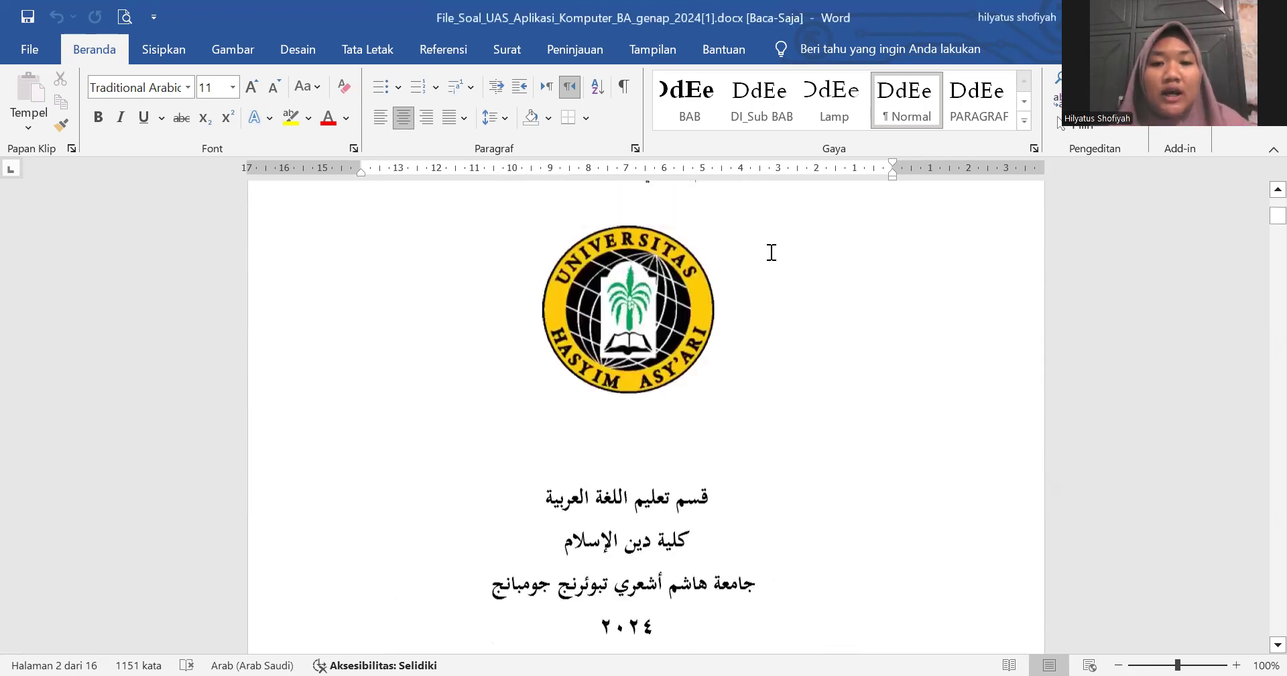
{"action": "scroll", "coordinate": [771, 252], "scroll_direction": "down", "scroll_amount": 8}
{"action": "scroll", "coordinate": [771, 252], "scroll_direction": "down", "scroll_amount": 4}
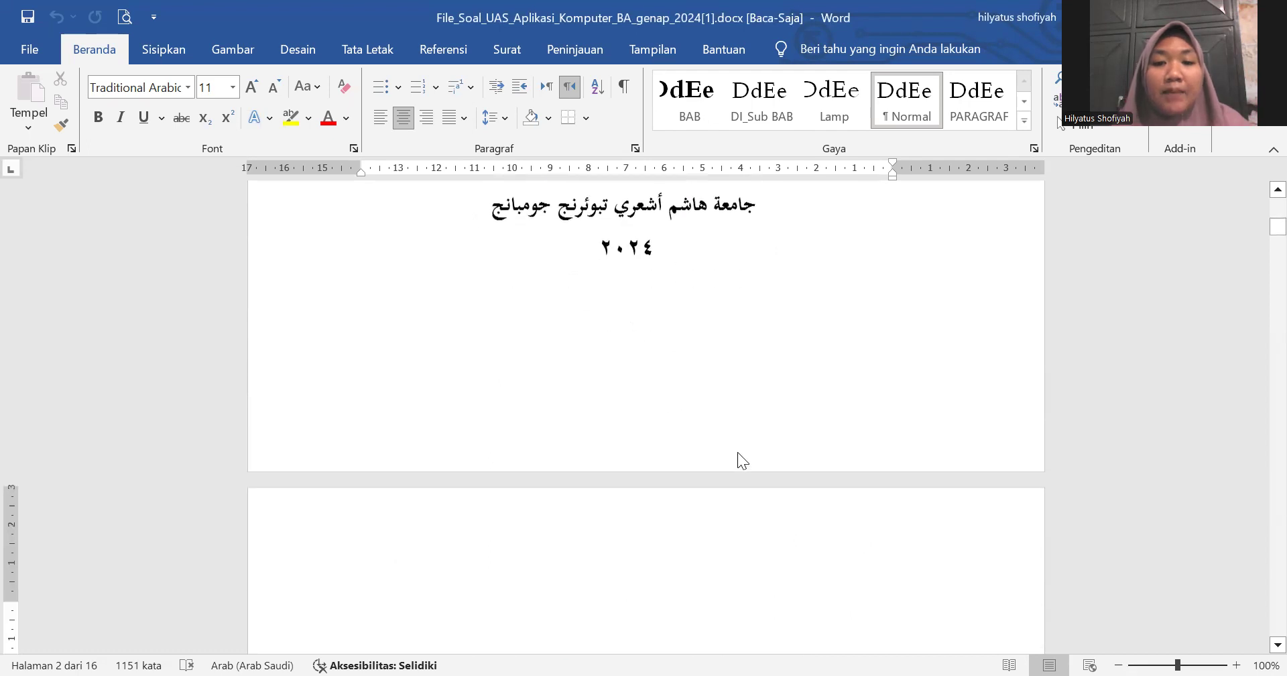
Step: Insert a next-page section break below the year ٢٠٢٤ at the end of the cover page
{"action": "left_click", "coordinate": [700, 310]}
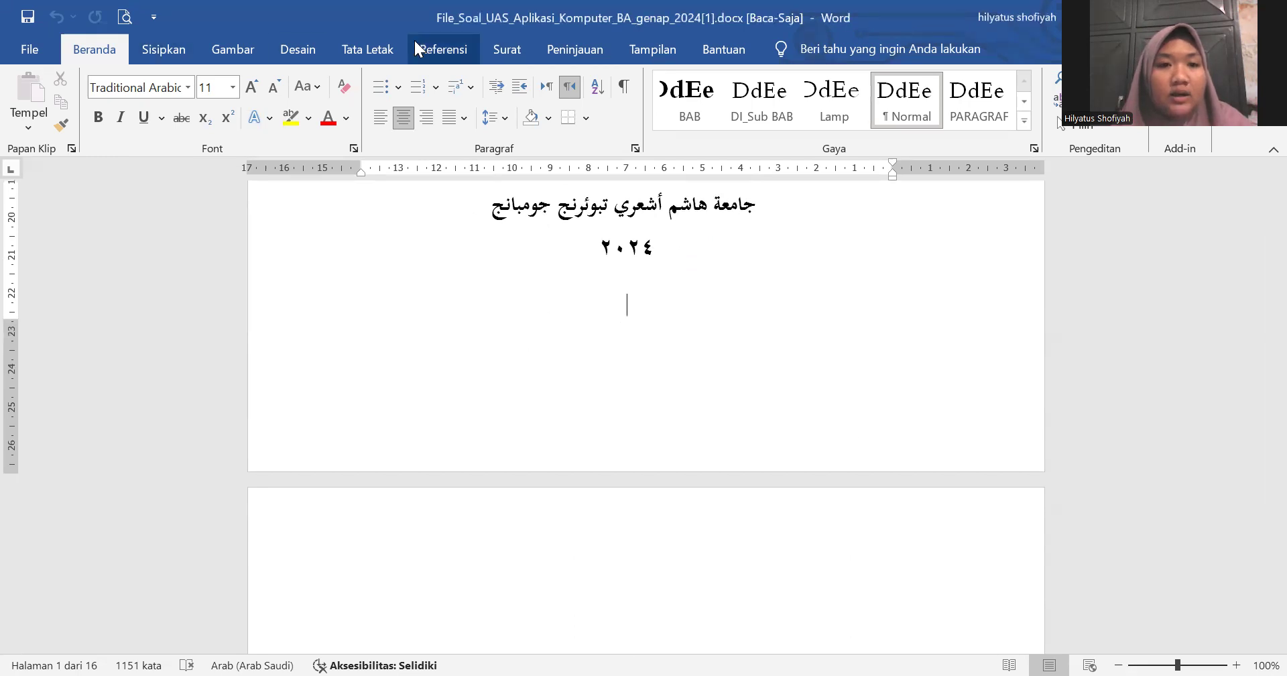
{"action": "left_click", "coordinate": [388, 50]}
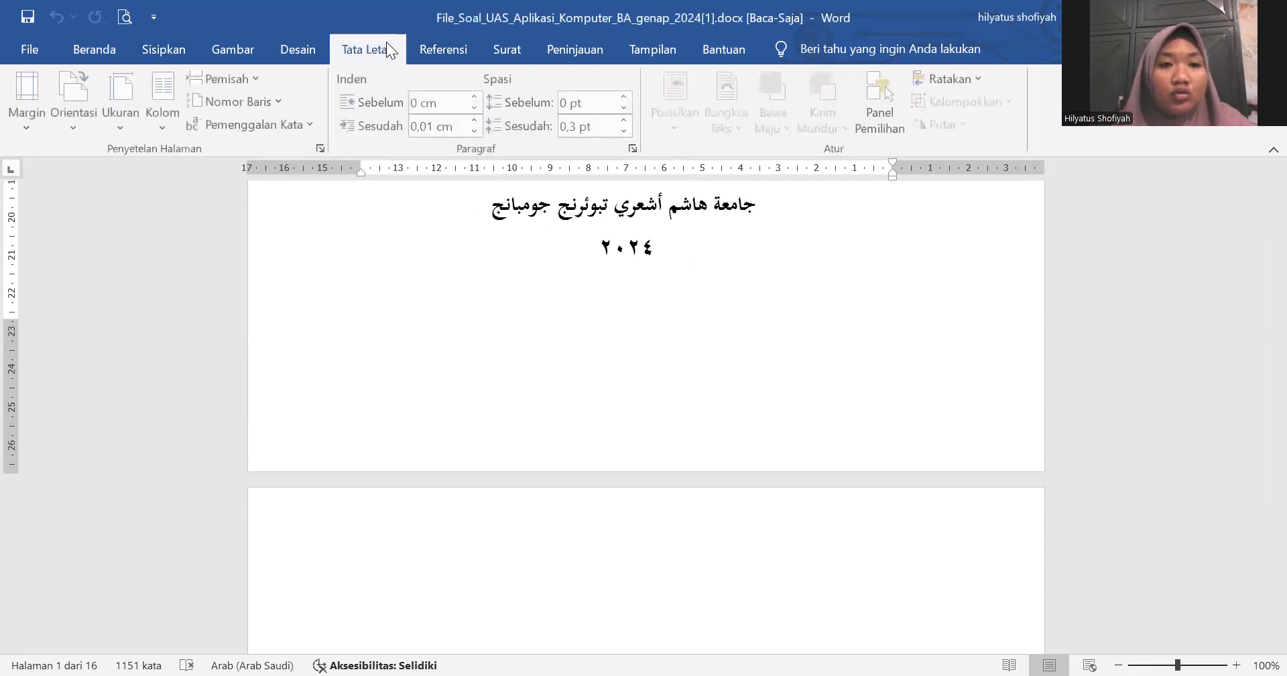
{"action": "left_click", "coordinate": [248, 79]}
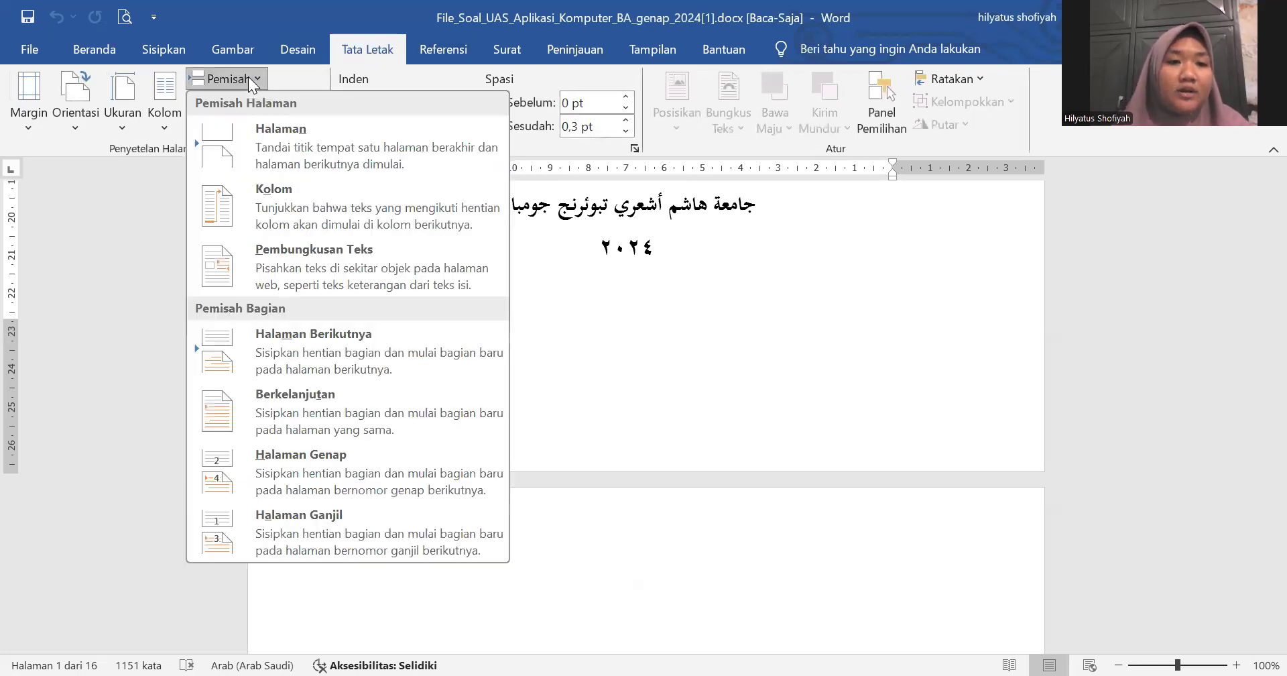
{"action": "left_click", "coordinate": [294, 336]}
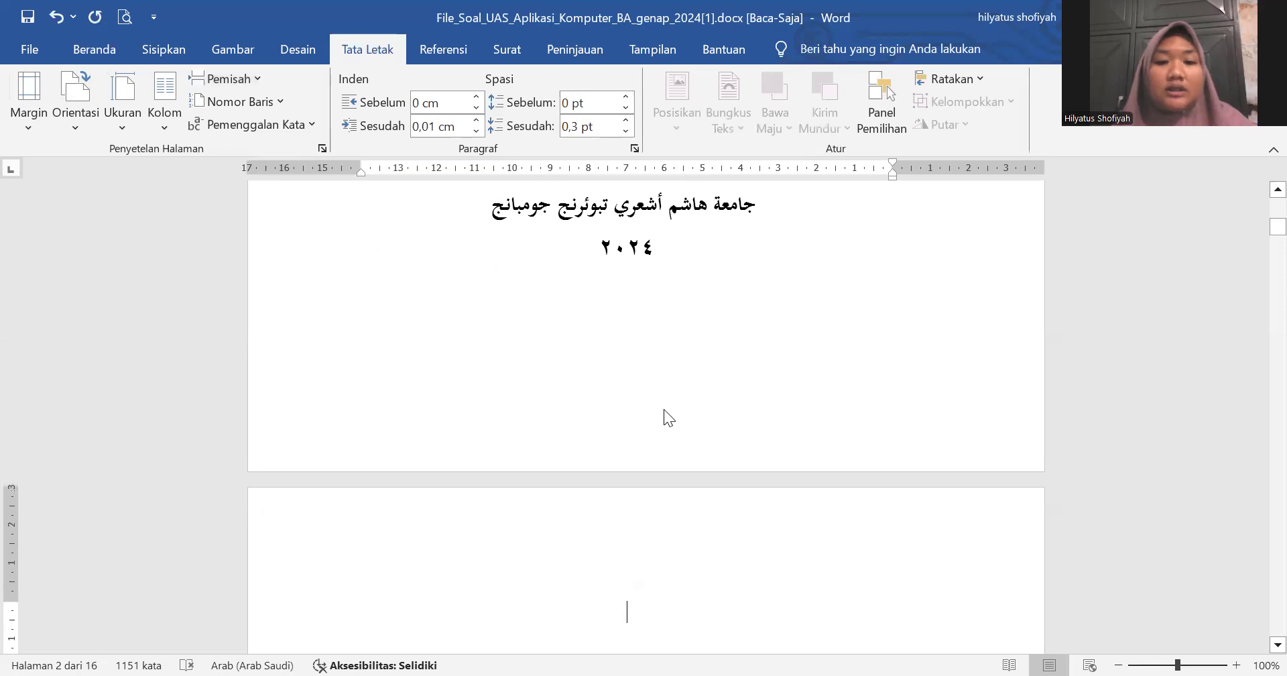
Step: Delete the blank lines above the thesis title on page 2
{"action": "scroll", "coordinate": [664, 408], "scroll_direction": "down", "scroll_amount": 3}
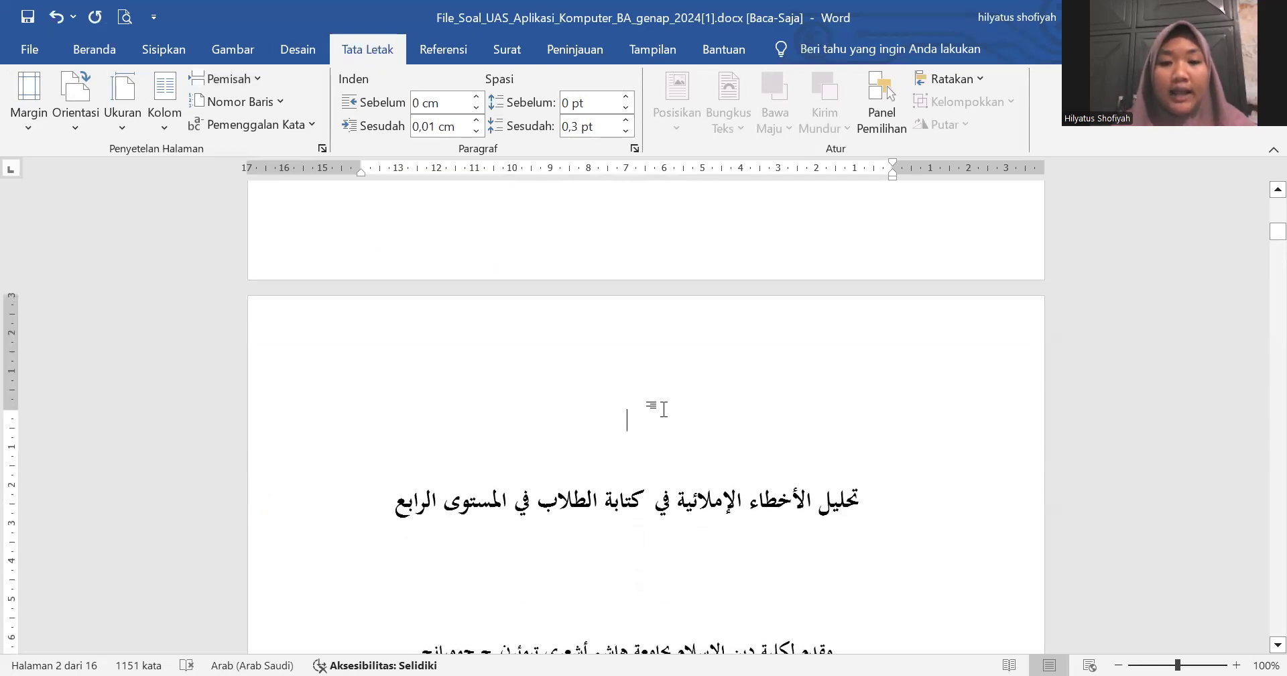
{"action": "key", "text": "Delete"}
{"action": "key", "text": "Delete"}
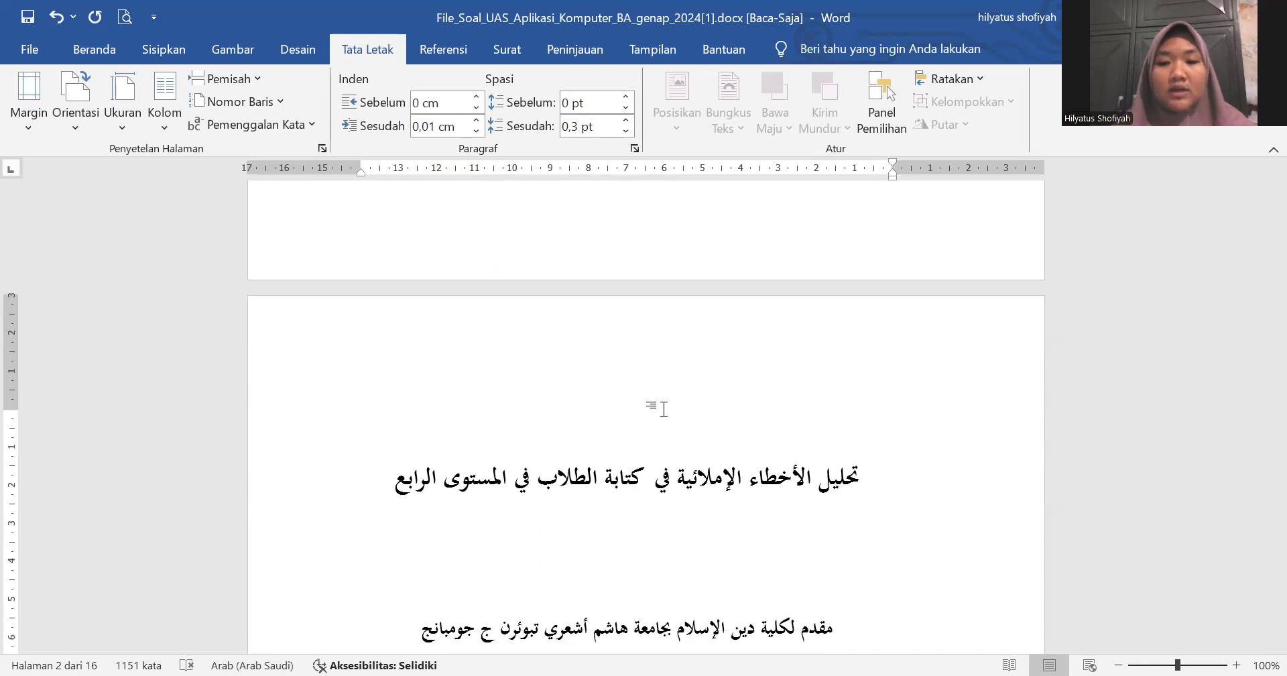
{"action": "key", "text": "Delete"}
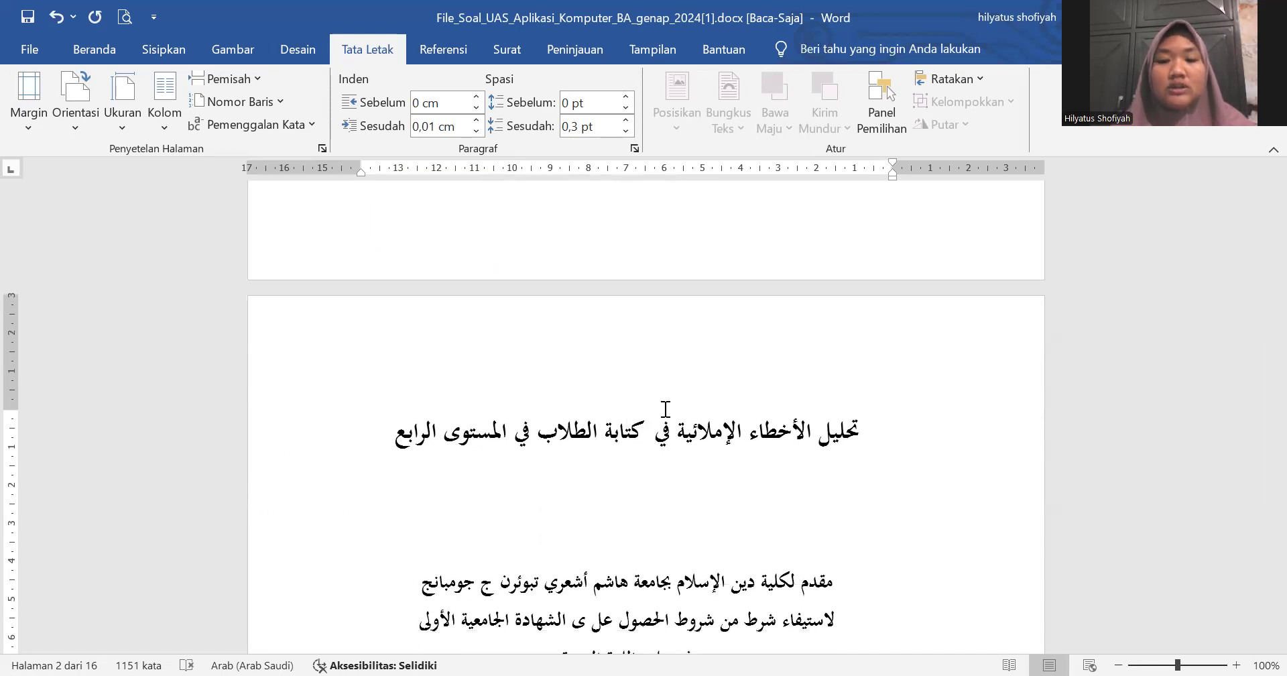
Step: Insert a next-page section break at the end of the page before الفصل الأول and remove the blank line above that heading
{"action": "scroll", "coordinate": [685, 409], "scroll_direction": "down", "scroll_amount": 10}
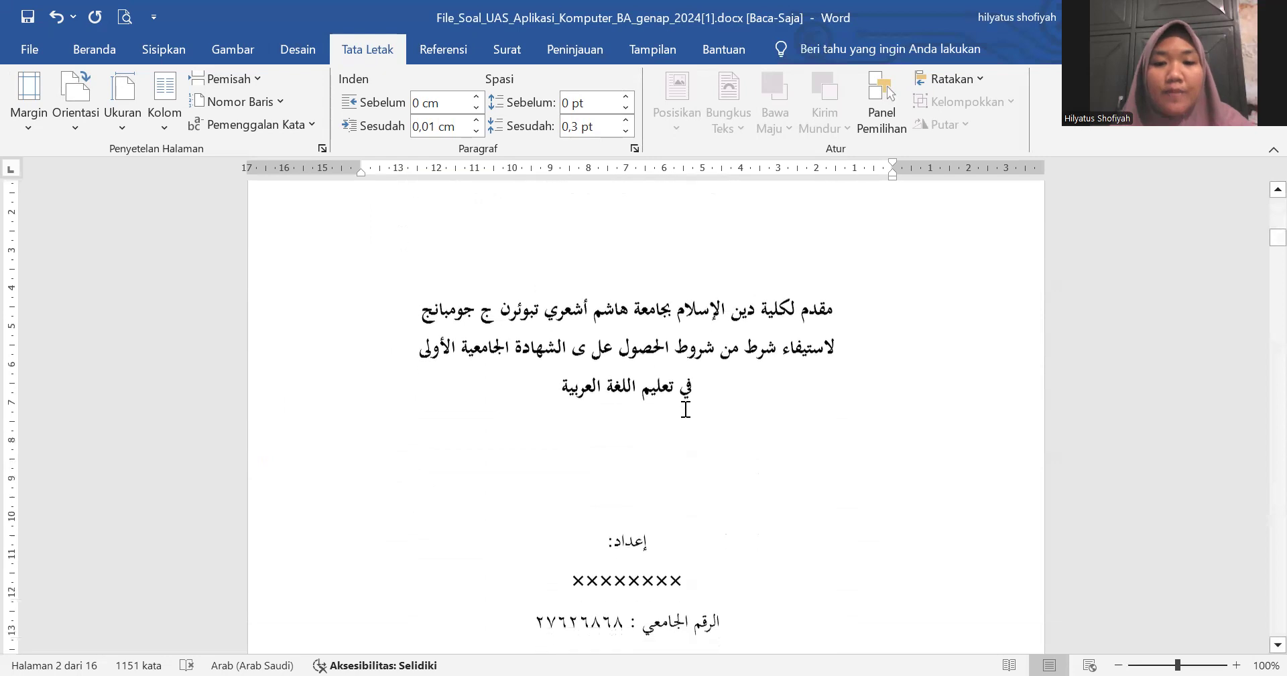
{"action": "scroll", "coordinate": [685, 408], "scroll_direction": "down", "scroll_amount": 20}
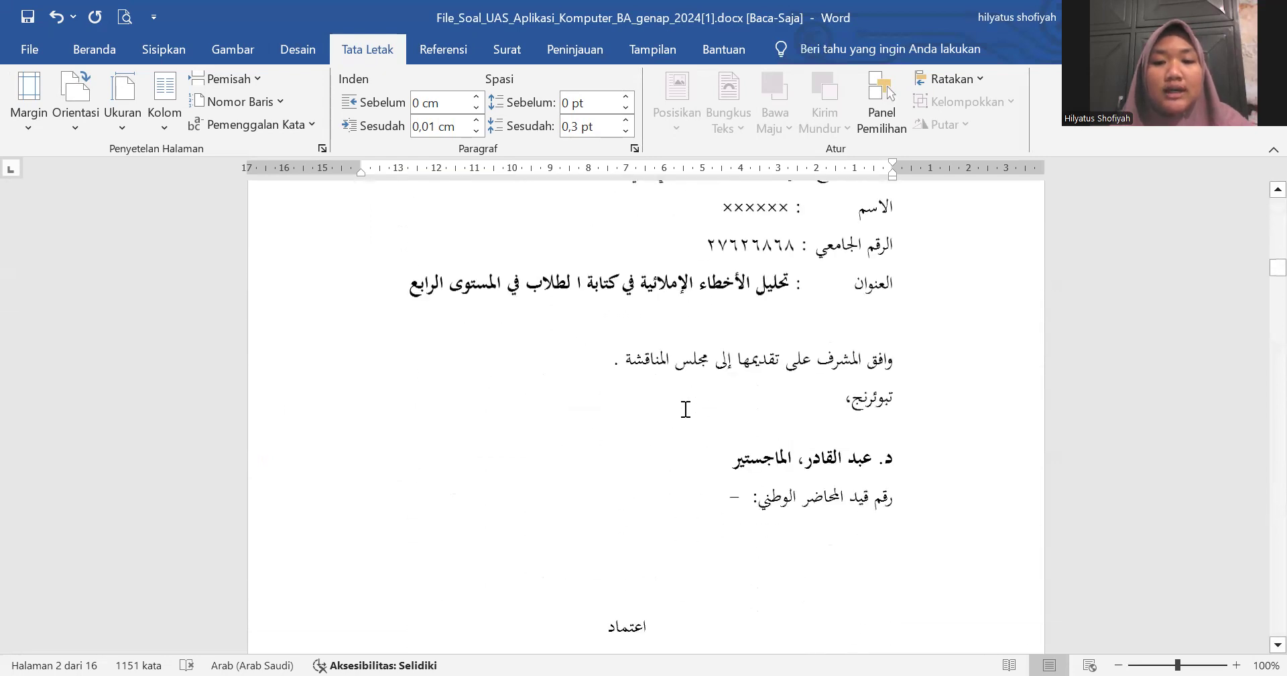
{"action": "scroll", "coordinate": [685, 409], "scroll_direction": "down", "scroll_amount": 20}
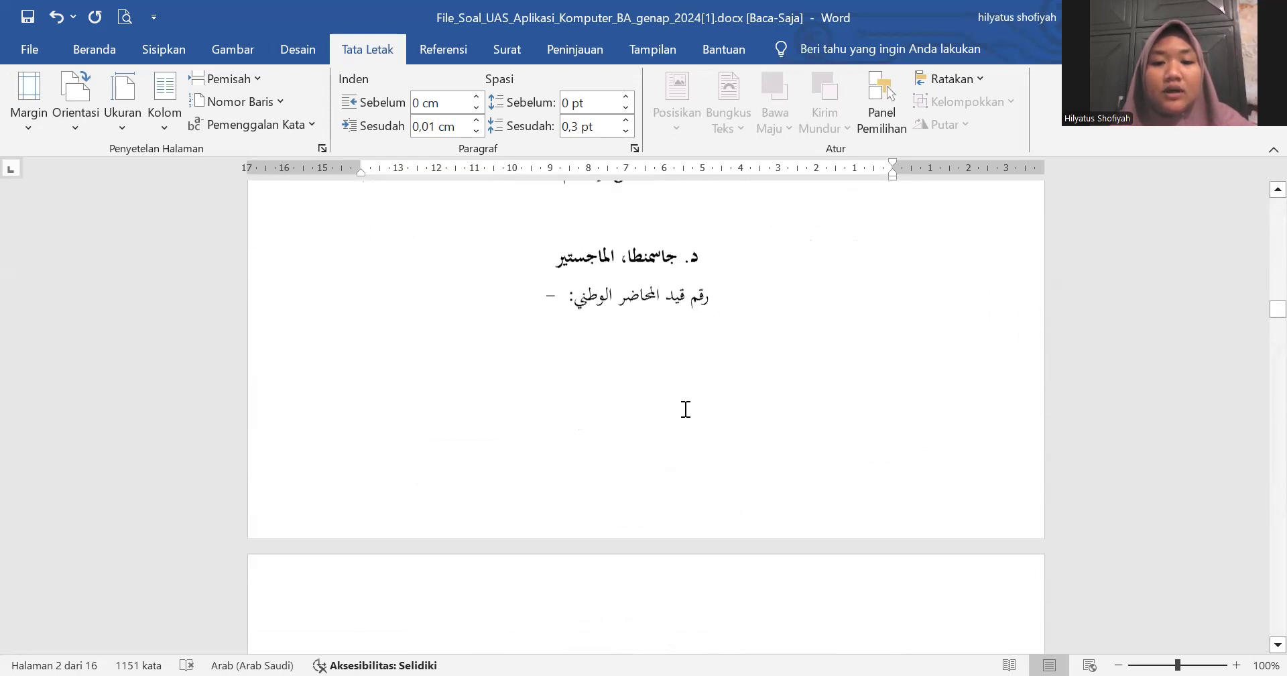
{"action": "scroll", "coordinate": [685, 408], "scroll_direction": "down", "scroll_amount": 15}
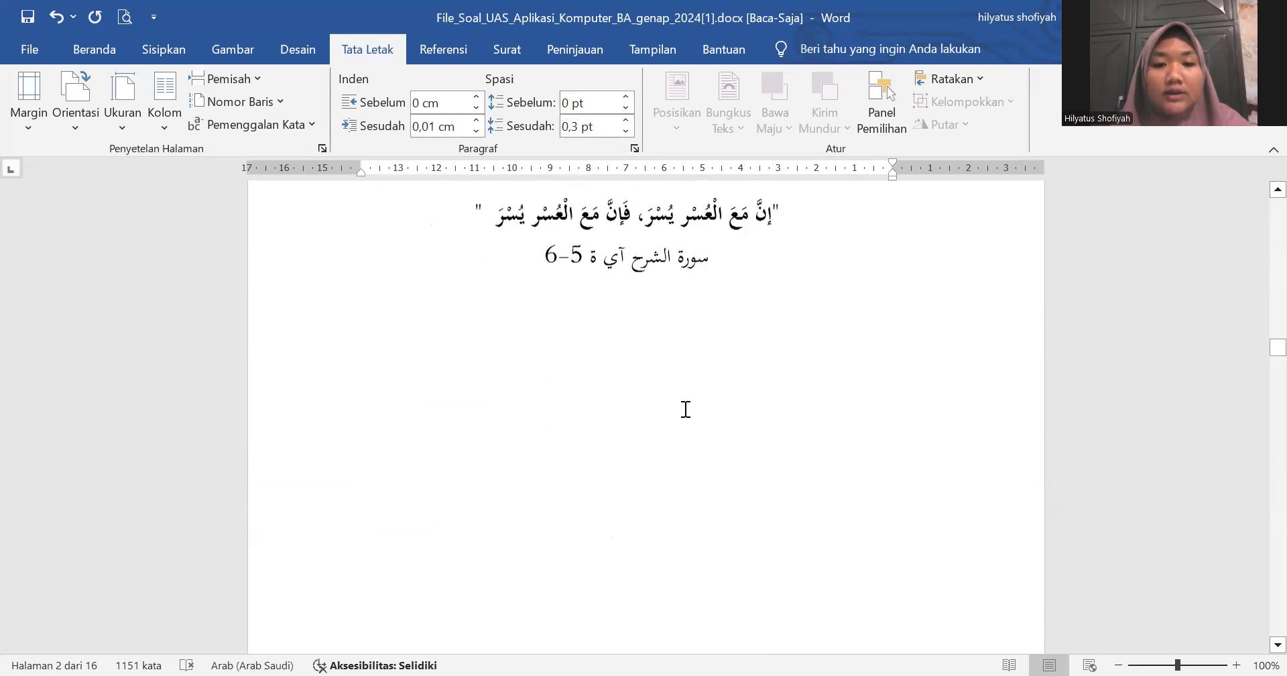
{"action": "scroll", "coordinate": [685, 409], "scroll_direction": "down", "scroll_amount": 15}
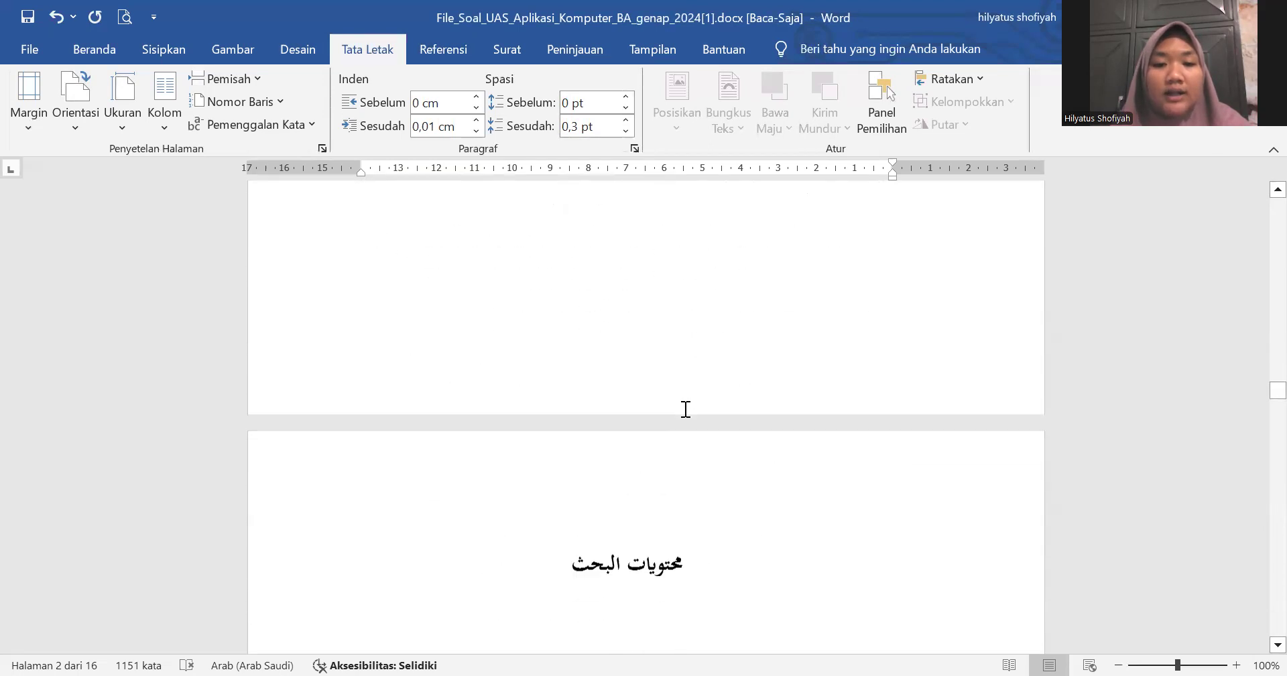
{"action": "scroll", "coordinate": [685, 408], "scroll_direction": "down", "scroll_amount": 15}
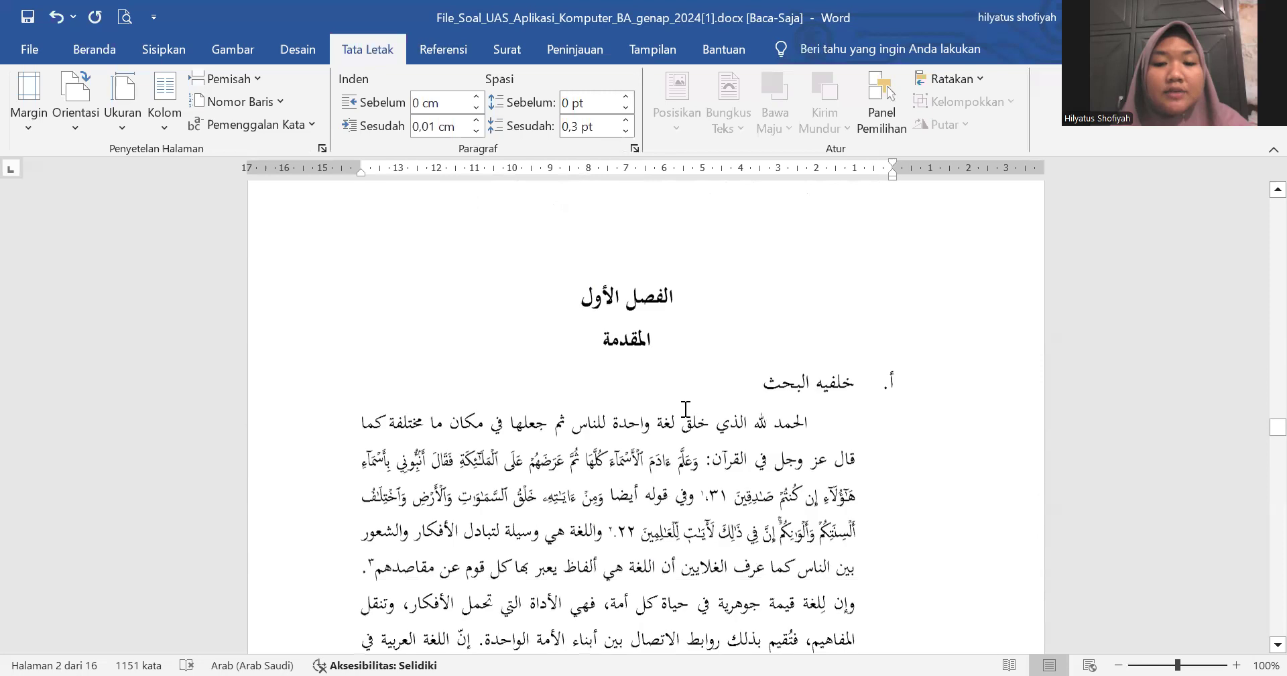
{"action": "scroll", "coordinate": [685, 409], "scroll_direction": "up", "scroll_amount": 12}
{"action": "scroll", "coordinate": [755, 410], "scroll_direction": "up", "scroll_amount": 5}
{"action": "scroll", "coordinate": [756, 410], "scroll_direction": "down", "scroll_amount": 4}
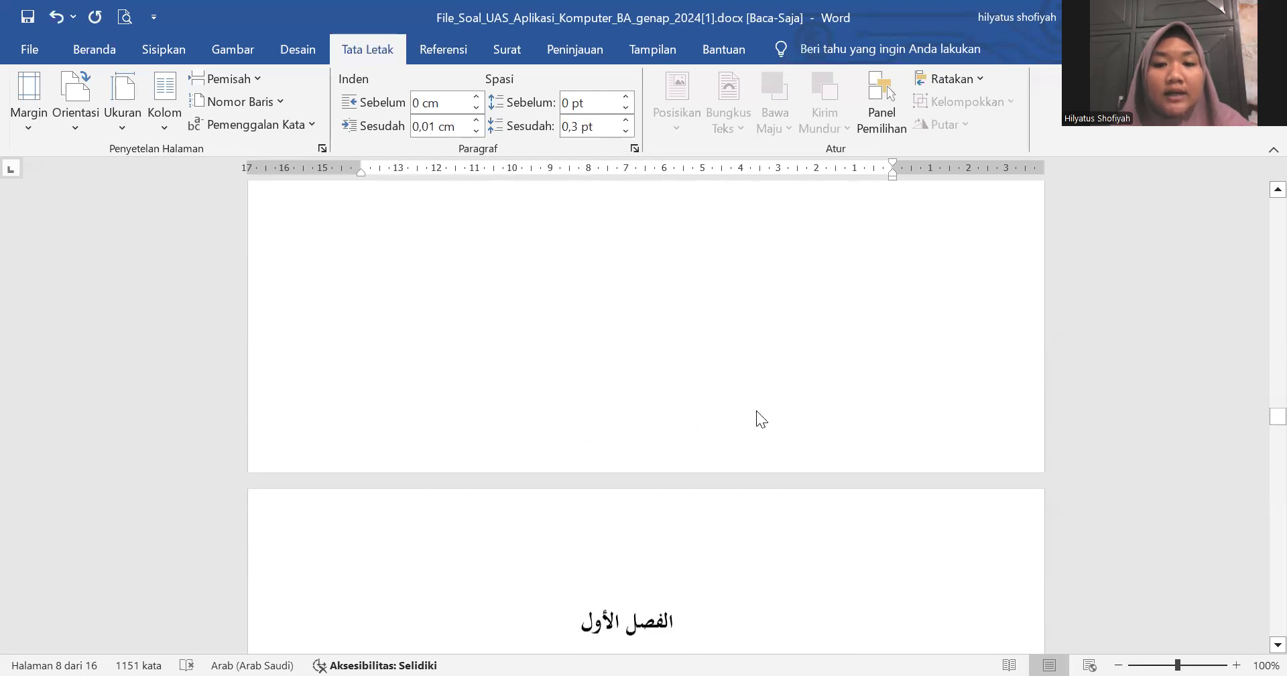
{"action": "scroll", "coordinate": [766, 338], "scroll_direction": "down", "scroll_amount": 2}
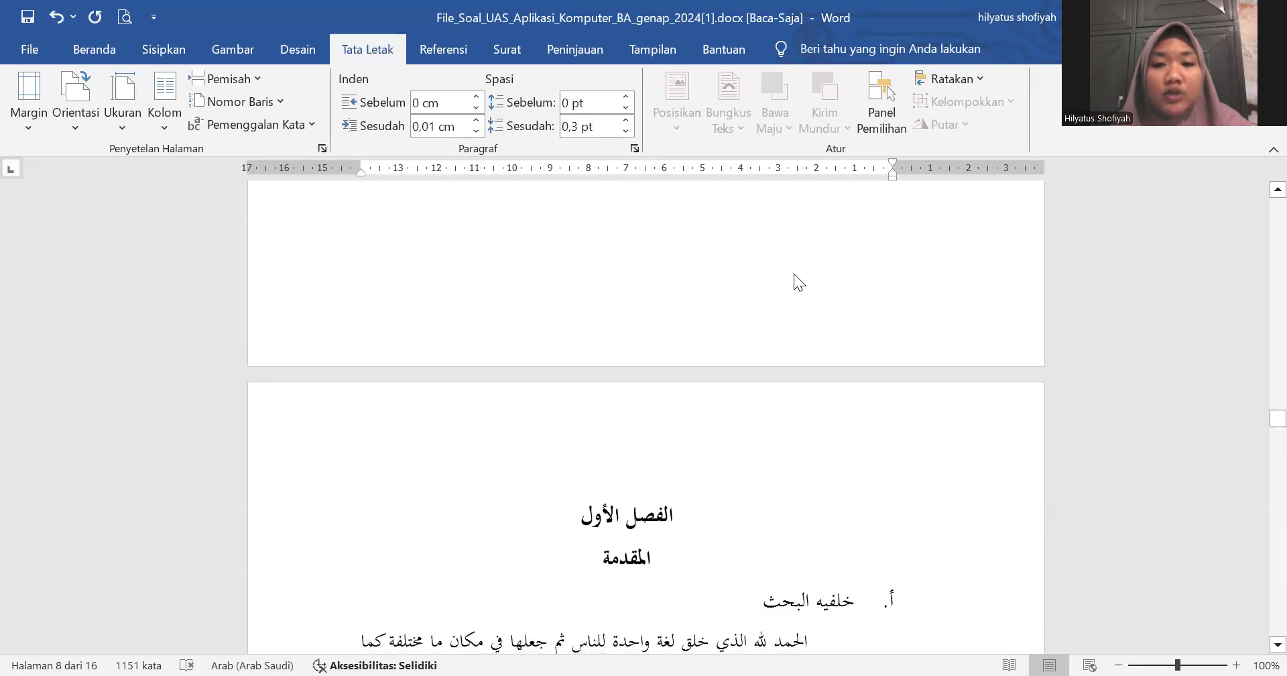
{"action": "scroll", "coordinate": [793, 263], "scroll_direction": "up", "scroll_amount": 2}
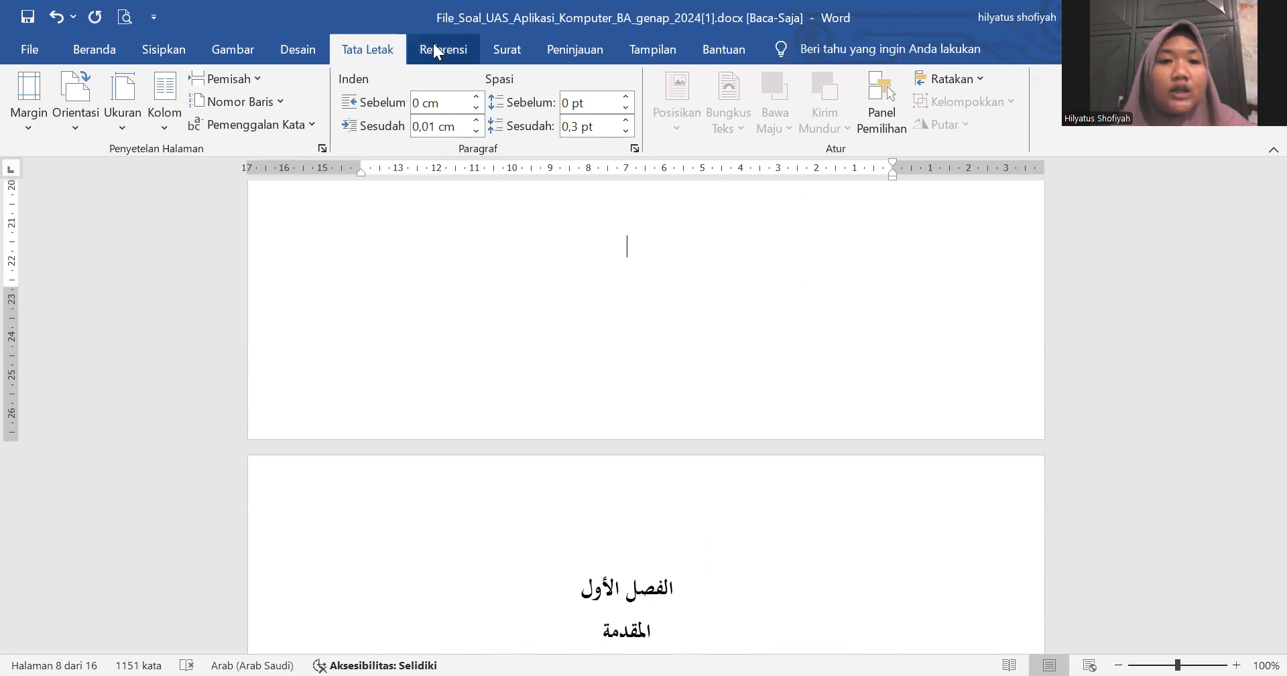
{"action": "left_click", "coordinate": [251, 77]}
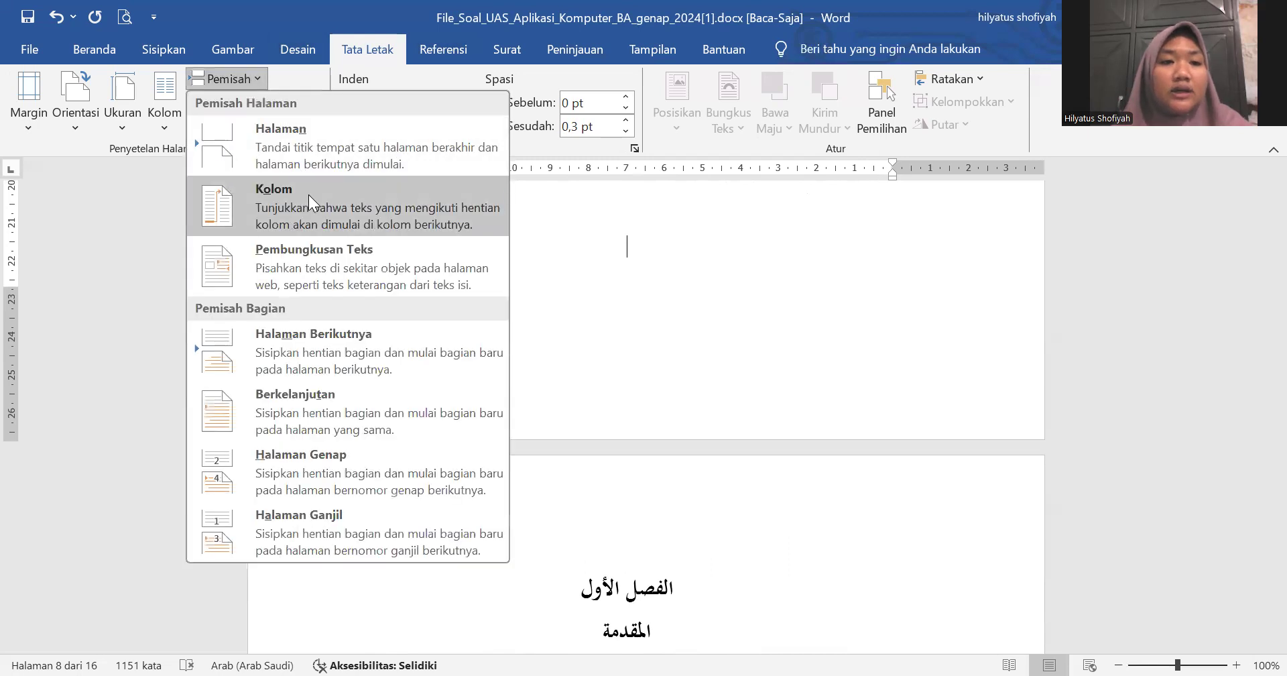
{"action": "left_click", "coordinate": [306, 332]}
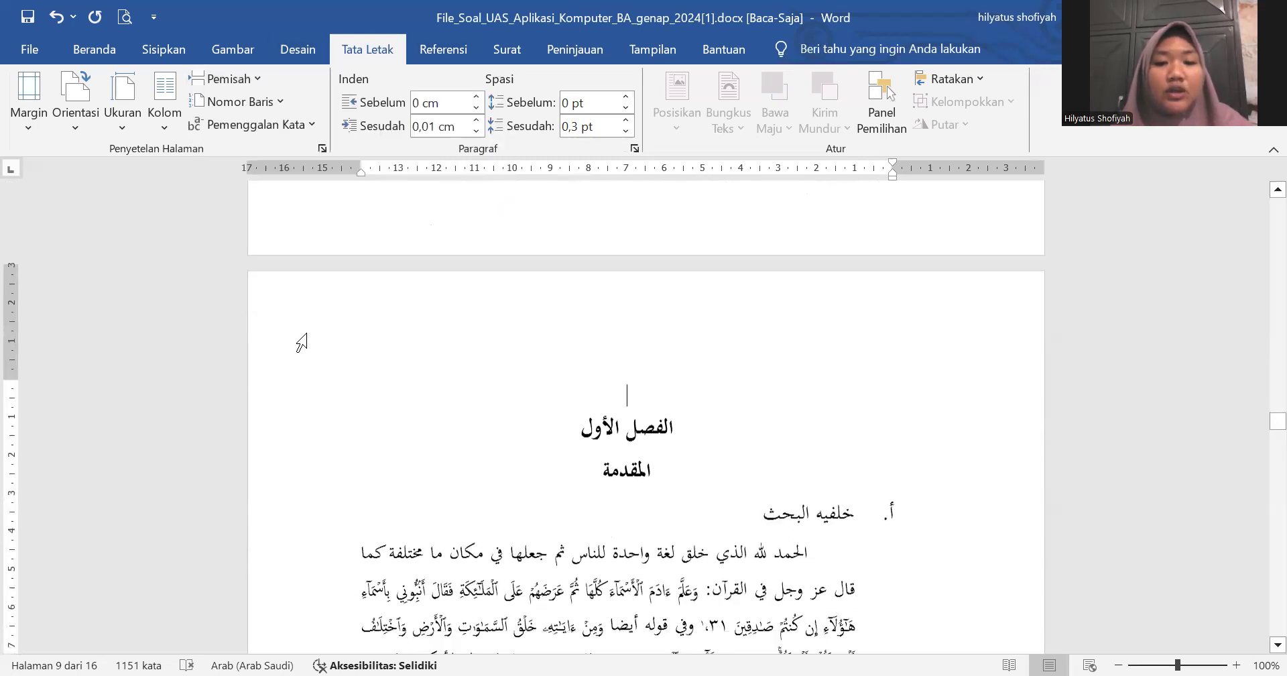
{"action": "key", "text": "Delete"}
Step: Insert a next-page section break after the last paragraph on the first page of الفصل الأول, above the footnotes
{"action": "scroll", "coordinate": [301, 342], "scroll_direction": "down", "scroll_amount": 15}
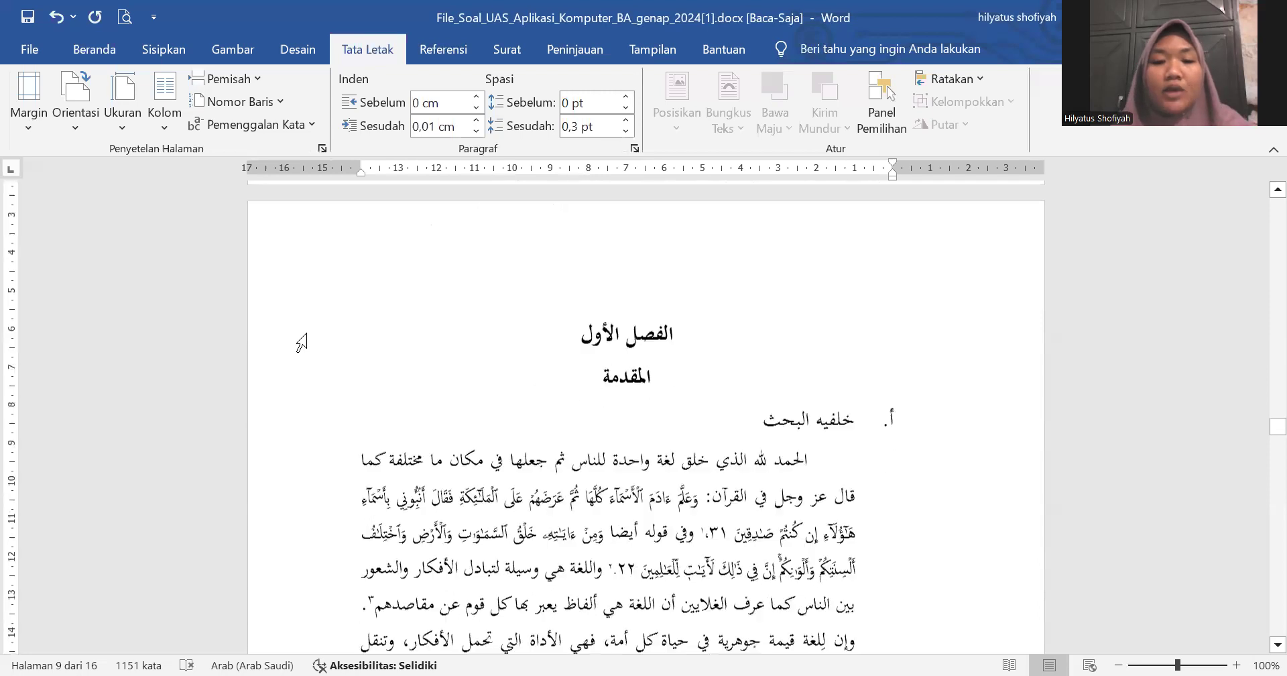
{"action": "scroll", "coordinate": [306, 333], "scroll_direction": "up", "scroll_amount": 6}
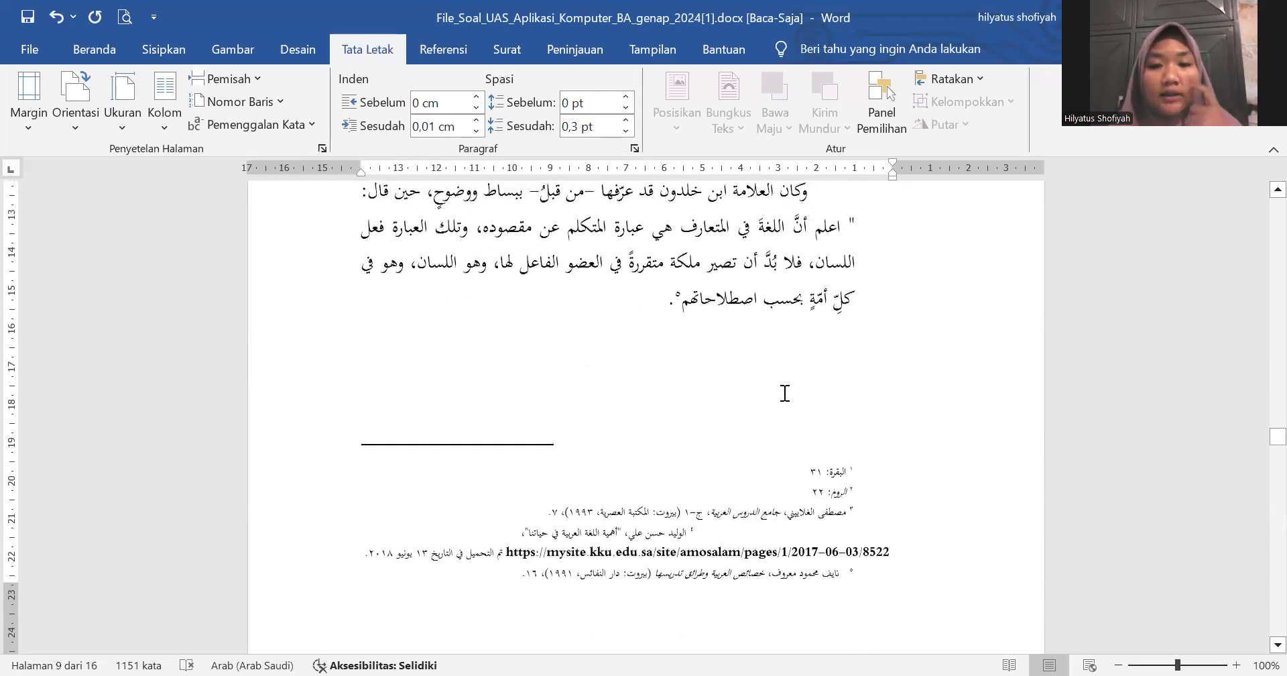
{"action": "left_click", "coordinate": [782, 375]}
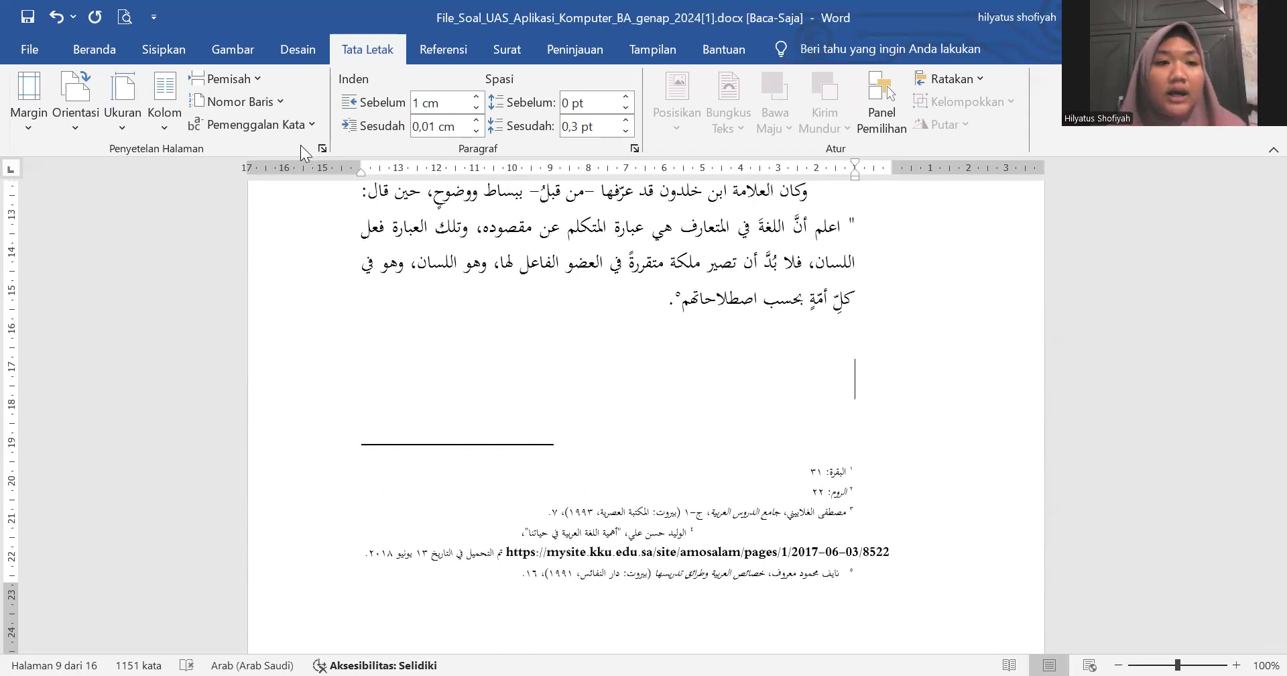
{"action": "left_click", "coordinate": [248, 82]}
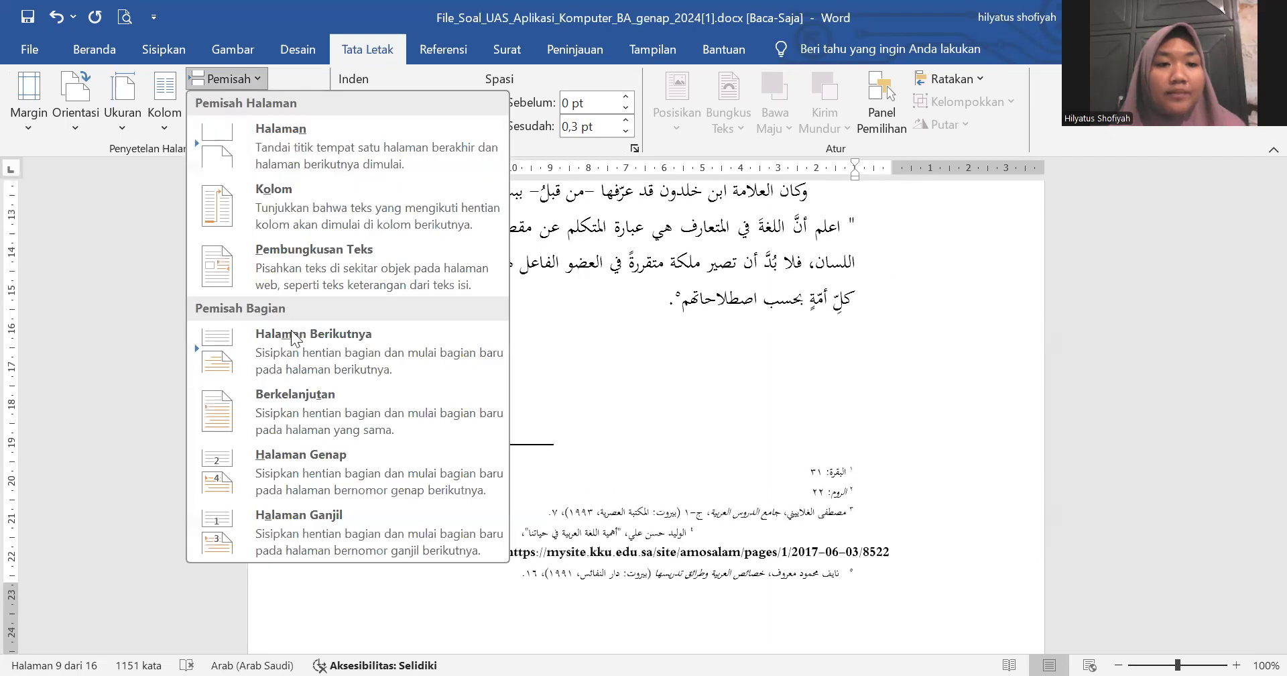
{"action": "left_click", "coordinate": [292, 340]}
Step: Remove the blank line above the heading أسئلة البحث on page 10
{"action": "scroll", "coordinate": [549, 403], "scroll_direction": "up", "scroll_amount": 3}
{"action": "scroll", "coordinate": [550, 404], "scroll_direction": "down", "scroll_amount": 3}
{"action": "scroll", "coordinate": [550, 404], "scroll_direction": "down", "scroll_amount": 4}
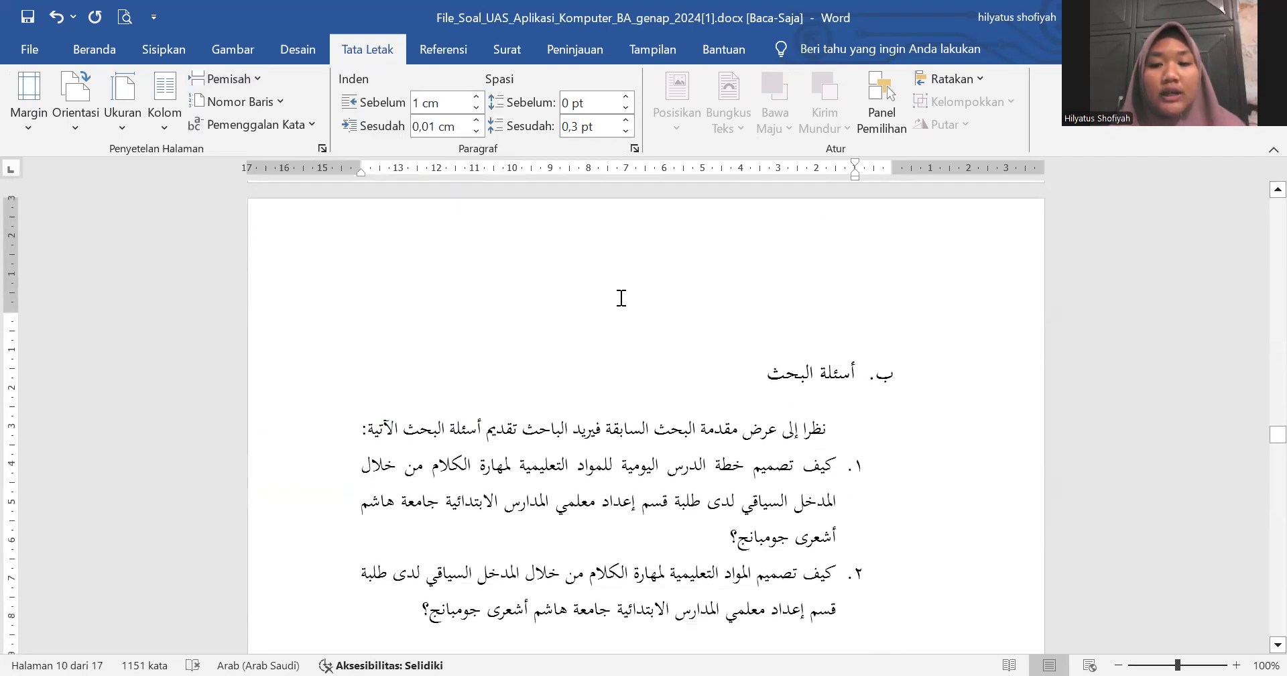
{"action": "key", "text": "BackSpace"}
Step: Insert a next-page section break at the end of the page before الفصل الثاني
{"action": "scroll", "coordinate": [622, 297], "scroll_direction": "down", "scroll_amount": 6}
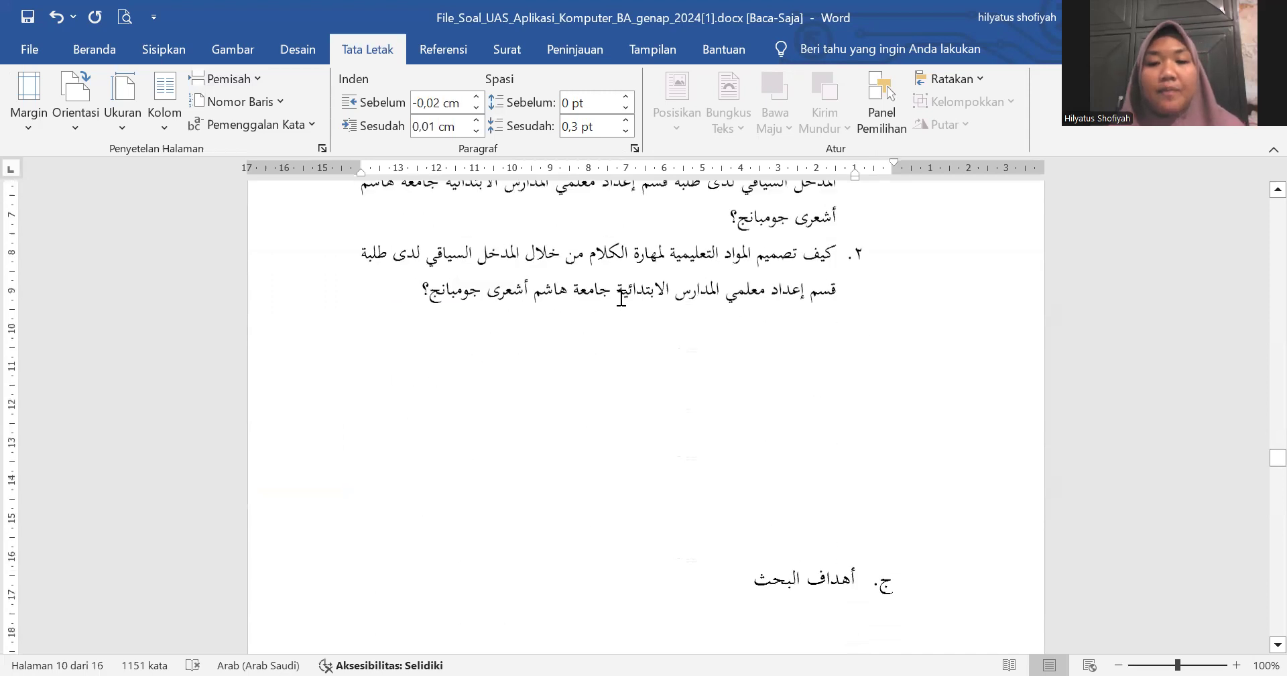
{"action": "scroll", "coordinate": [621, 297], "scroll_direction": "down", "scroll_amount": 6}
{"action": "scroll", "coordinate": [622, 298], "scroll_direction": "up", "scroll_amount": 3}
{"action": "scroll", "coordinate": [621, 296], "scroll_direction": "down", "scroll_amount": 2}
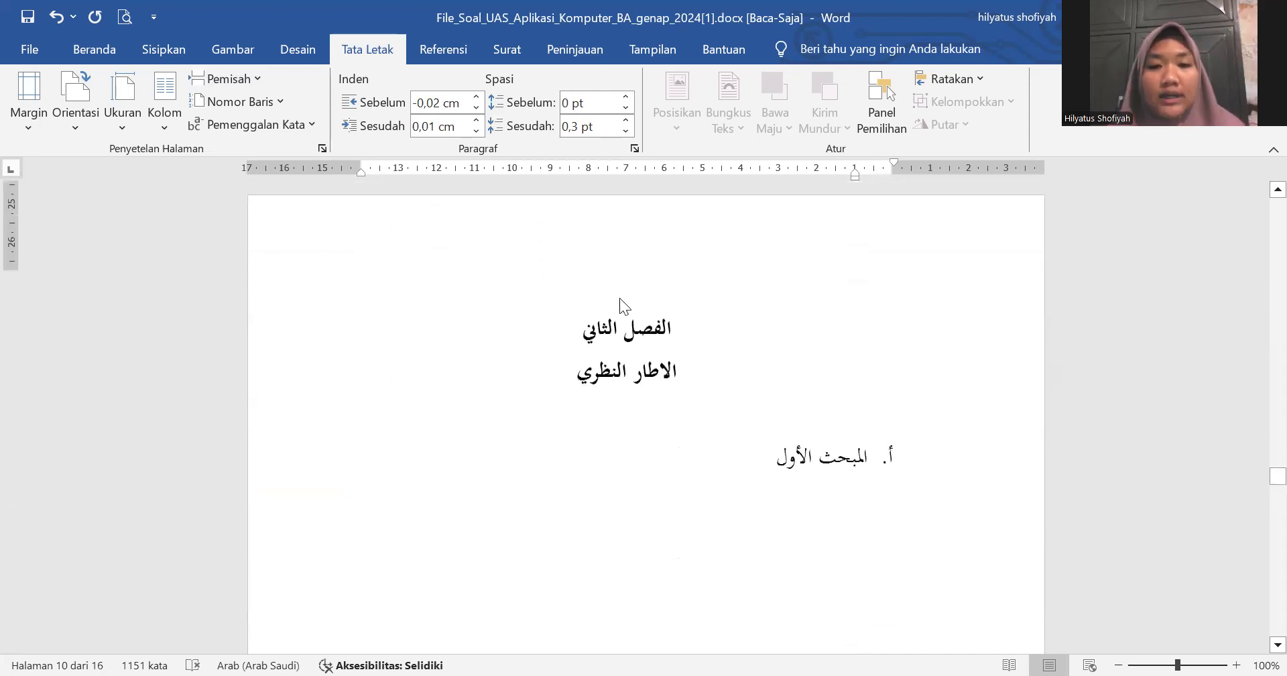
{"action": "scroll", "coordinate": [620, 297], "scroll_direction": "up", "scroll_amount": 3}
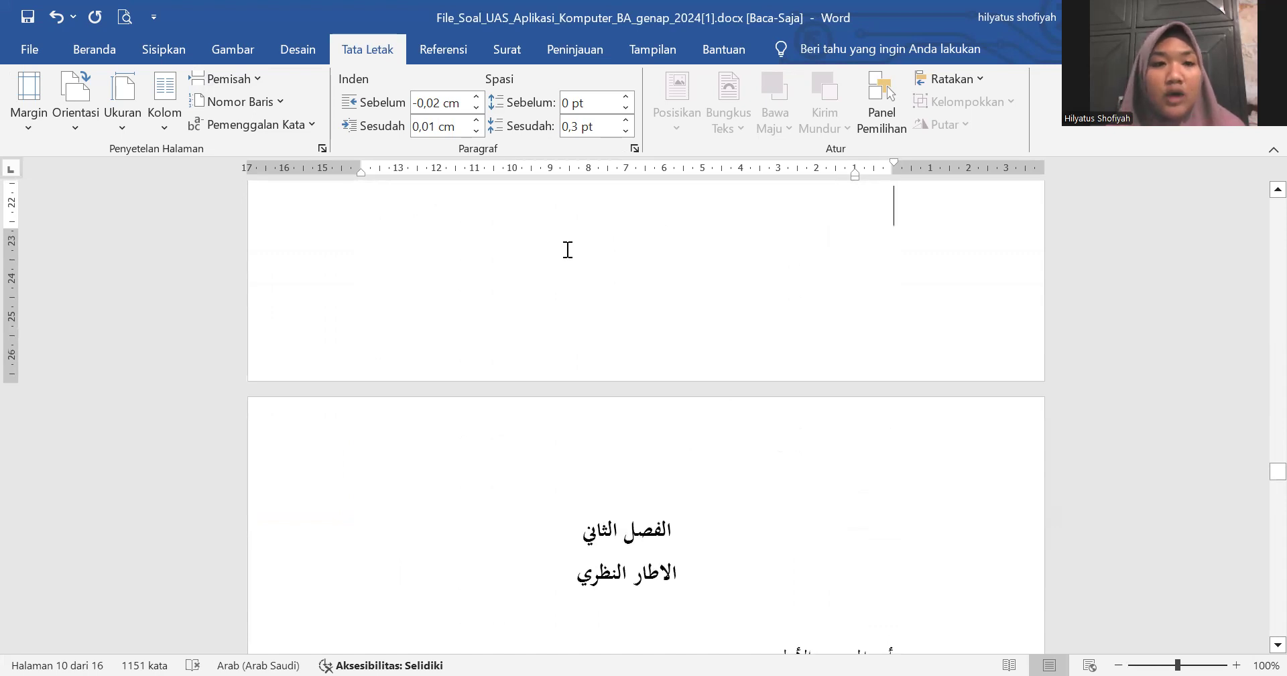
{"action": "left_click", "coordinate": [245, 79]}
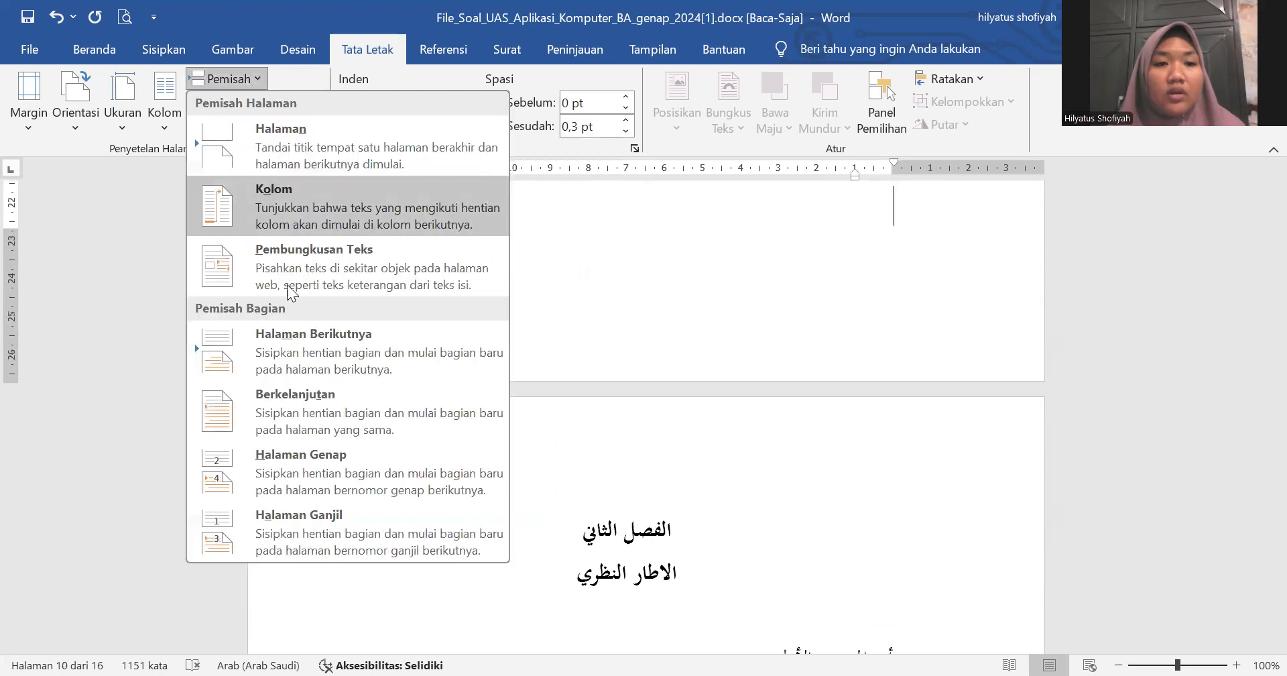
{"action": "left_click", "coordinate": [299, 349]}
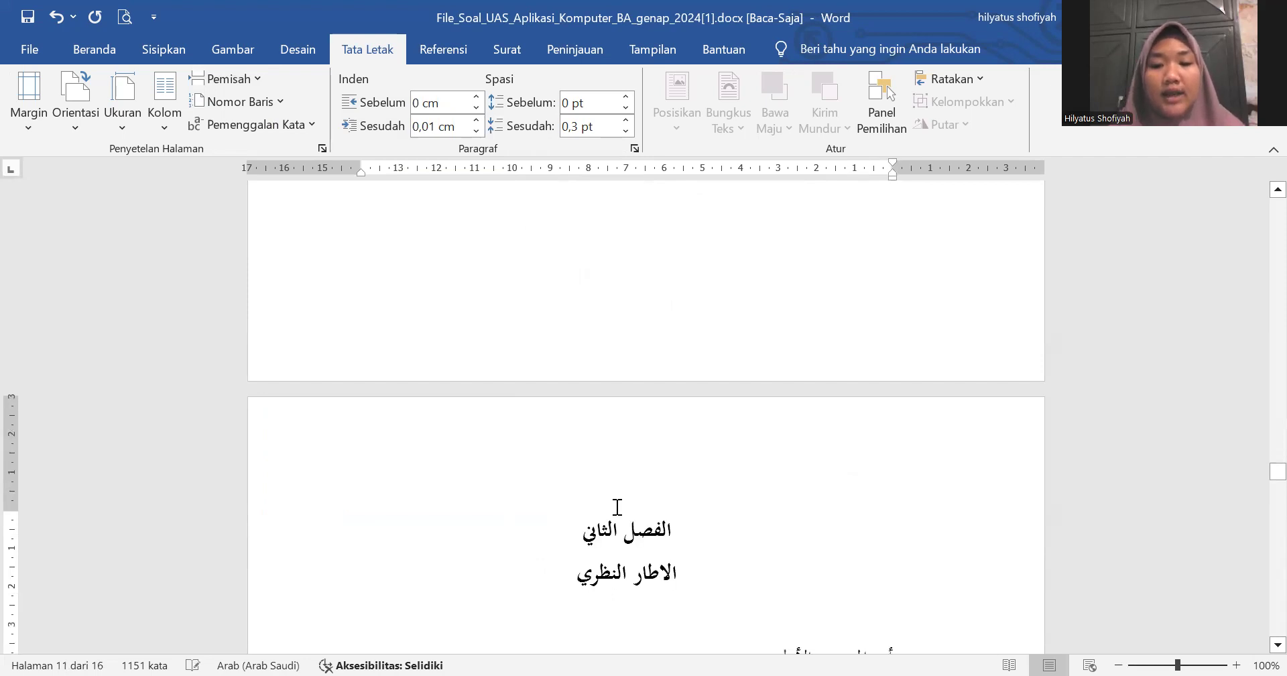
{"action": "key", "text": "ctrl+z"}
{"action": "scroll", "coordinate": [616, 507], "scroll_direction": "down", "scroll_amount": 5}
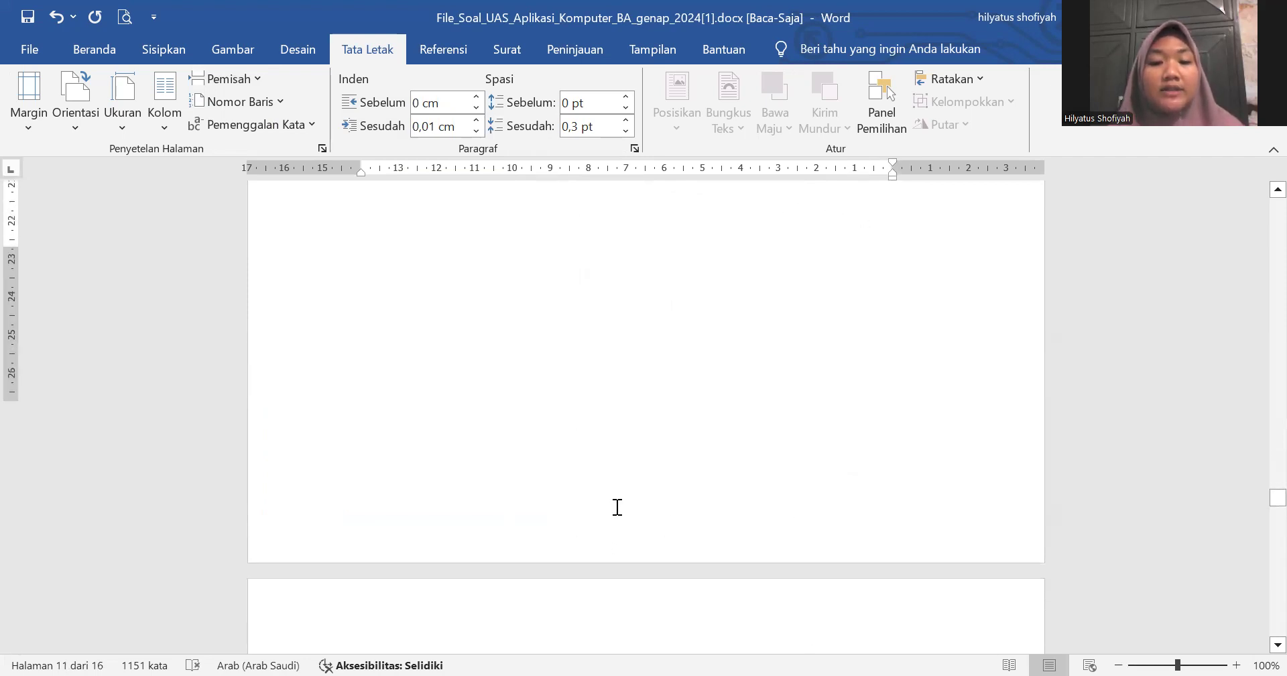
Step: Insert a next-page section break at the end of page 11 and remove the blank line above the heading المبحث الثاني
{"action": "scroll", "coordinate": [643, 469], "scroll_direction": "up", "scroll_amount": 1}
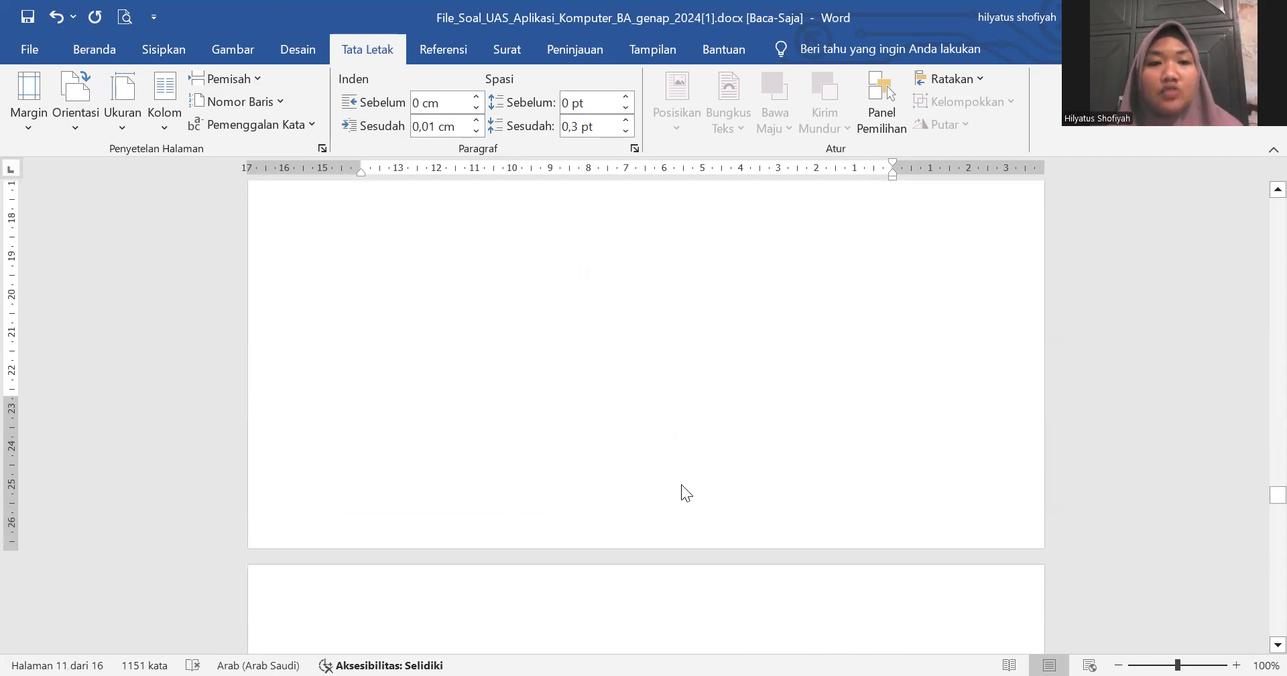
{"action": "left_click", "coordinate": [219, 79]}
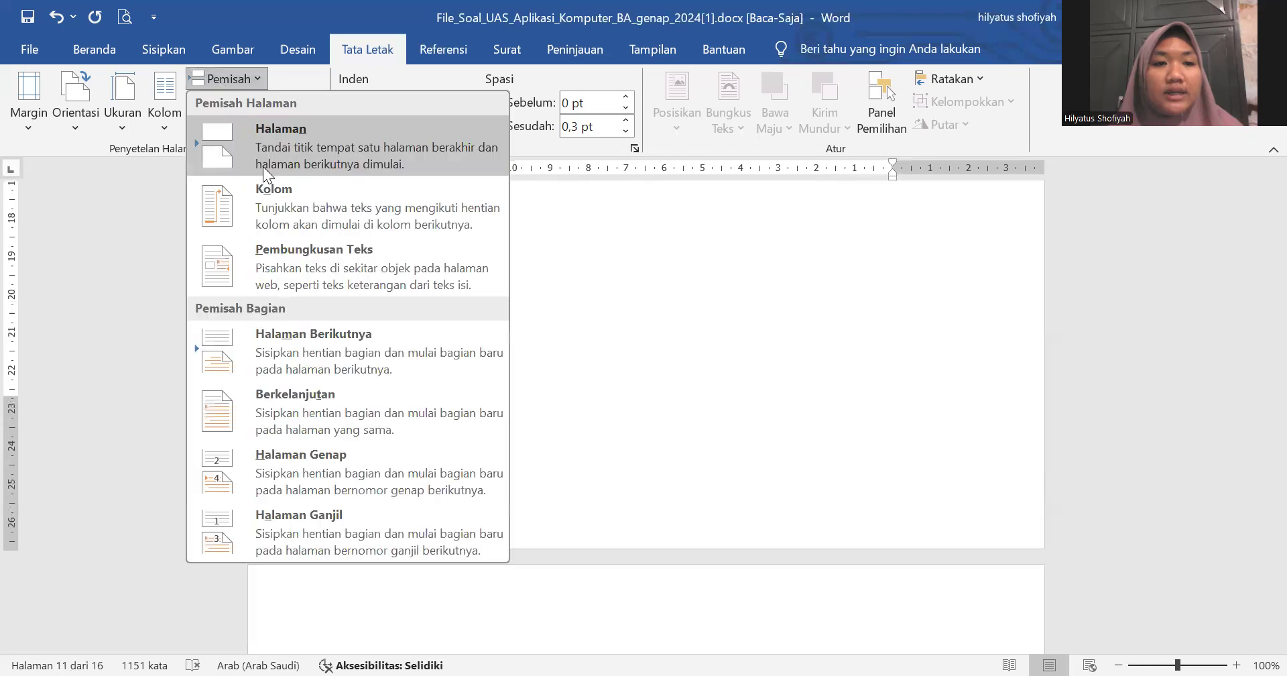
{"action": "left_click", "coordinate": [272, 347]}
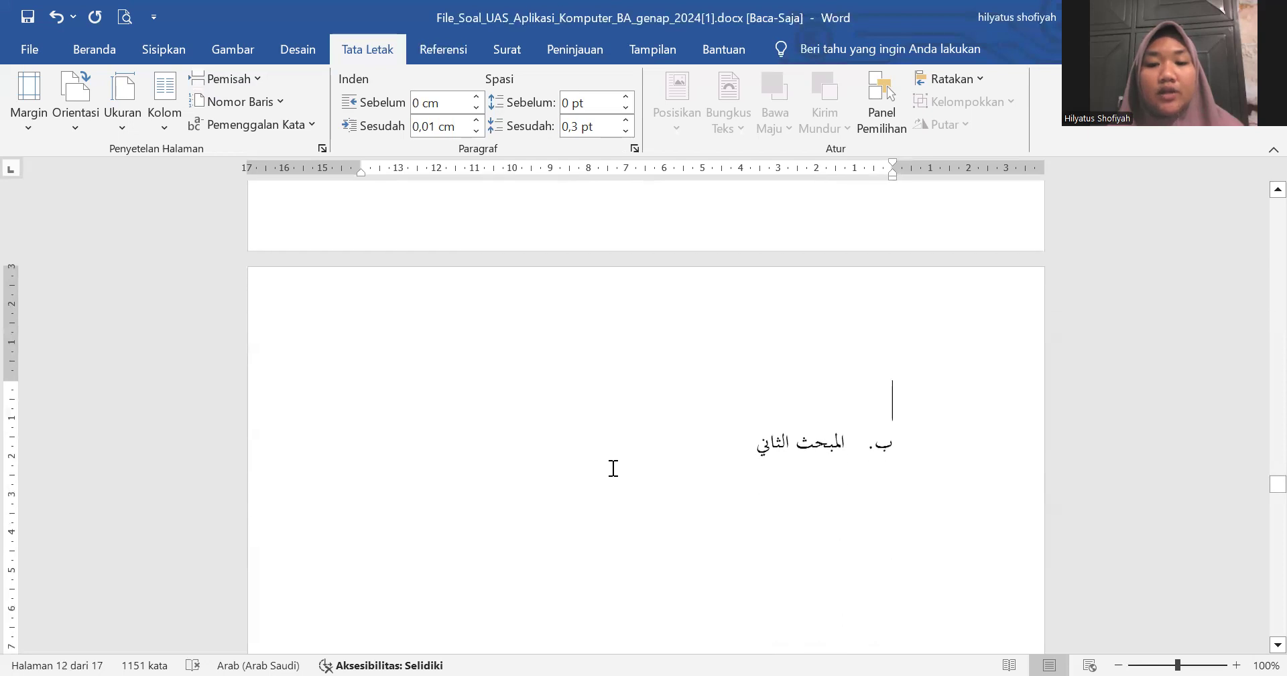
{"action": "key", "text": "ctrl+z"}
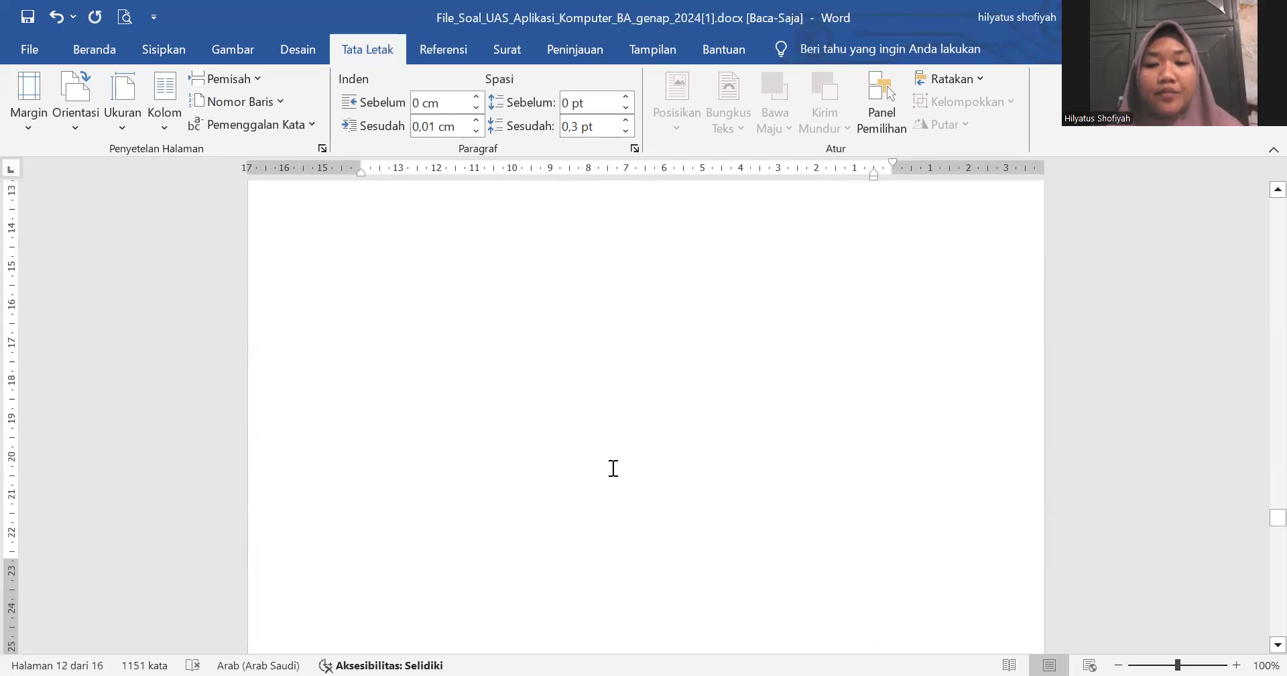
Step: Insert a next-page section break at the end of the page before الفصل الثالث and remove the blank line above that heading
{"action": "scroll", "coordinate": [613, 468], "scroll_direction": "down", "scroll_amount": 5}
{"action": "scroll", "coordinate": [613, 466], "scroll_direction": "up", "scroll_amount": 3}
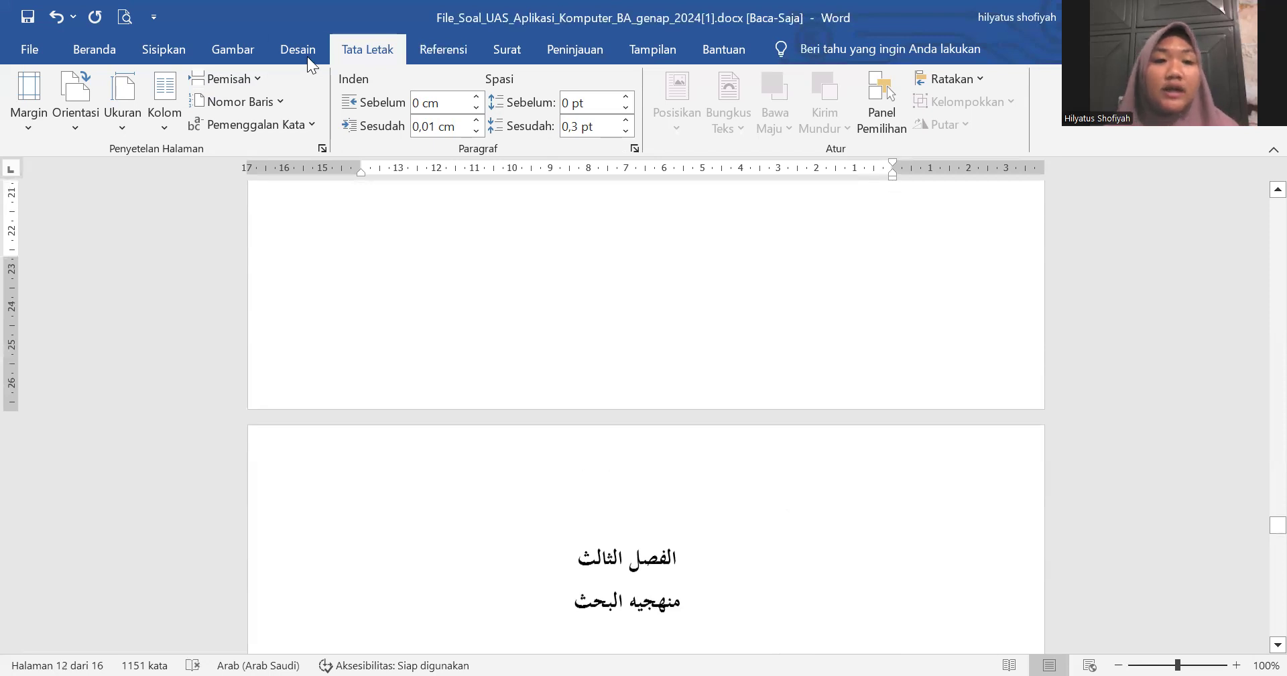
{"action": "left_click", "coordinate": [258, 74]}
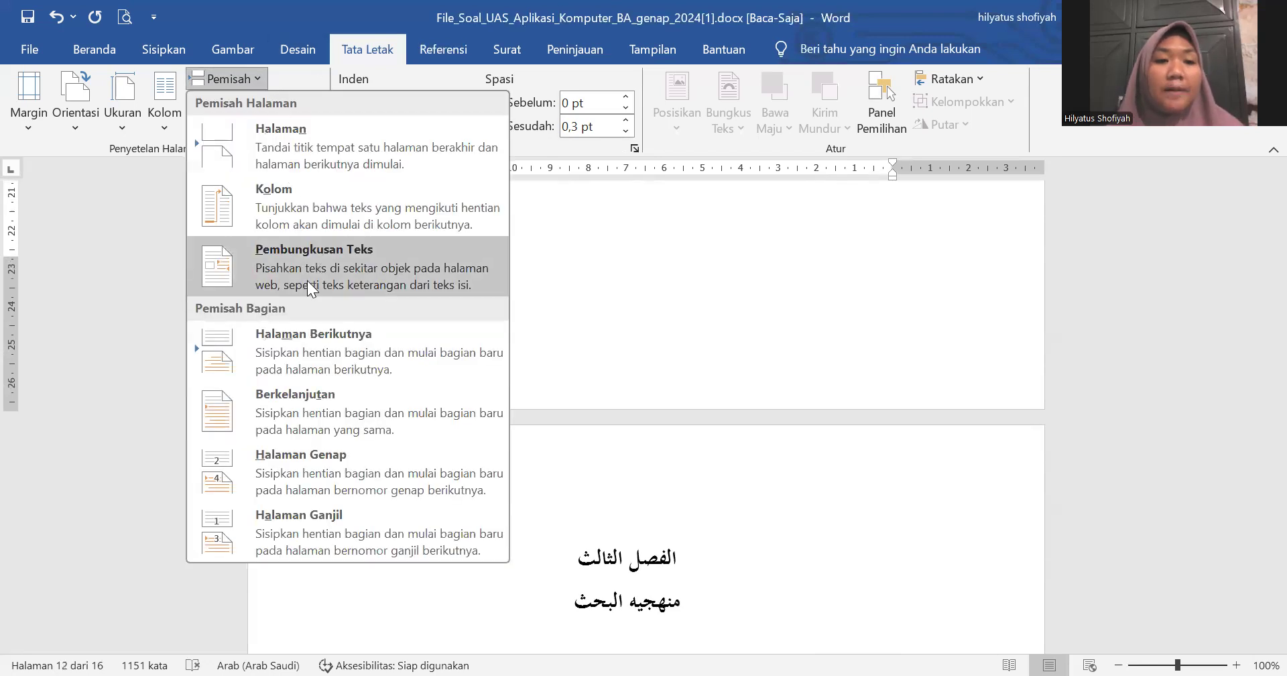
{"action": "left_click", "coordinate": [323, 352]}
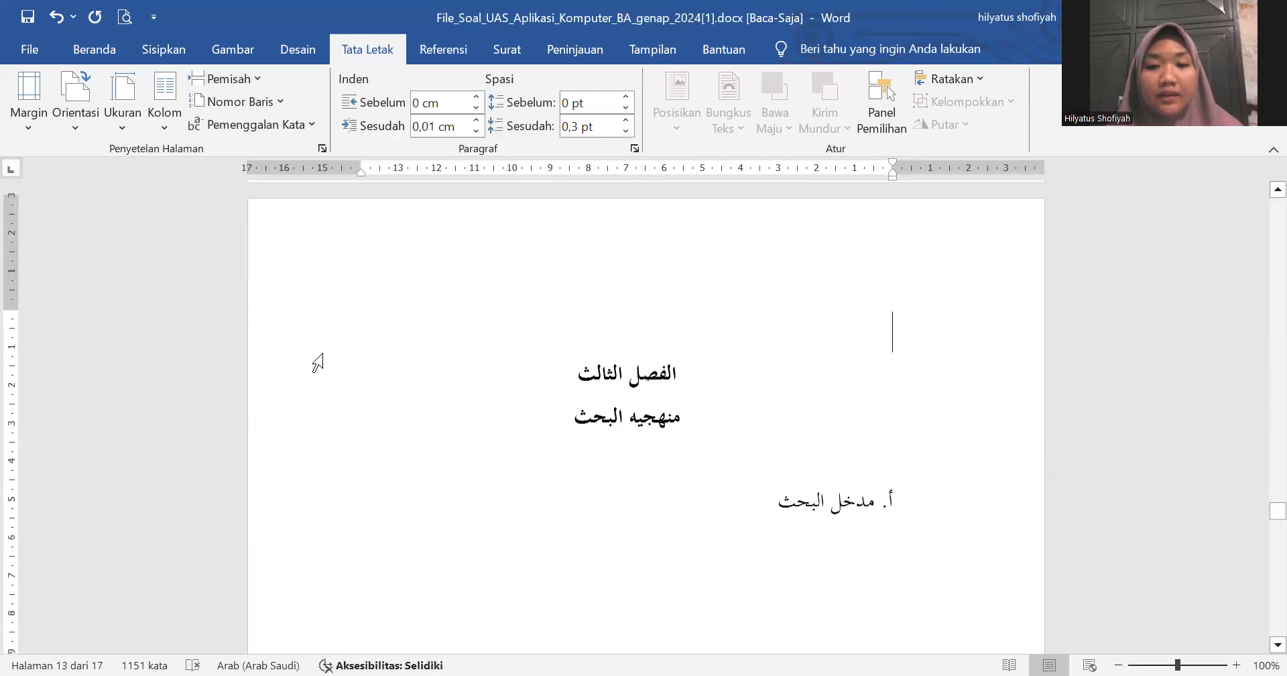
{"action": "scroll", "coordinate": [318, 362], "scroll_direction": "up", "scroll_amount": 3}
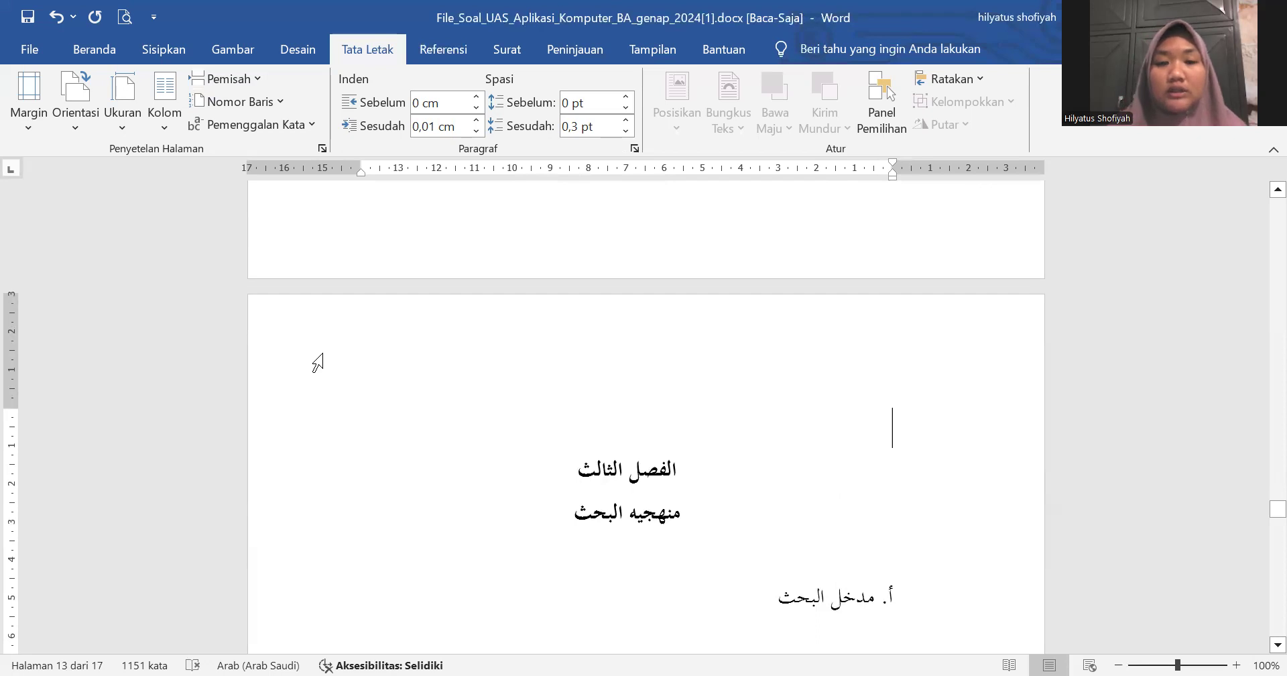
{"action": "key", "text": "Delete"}
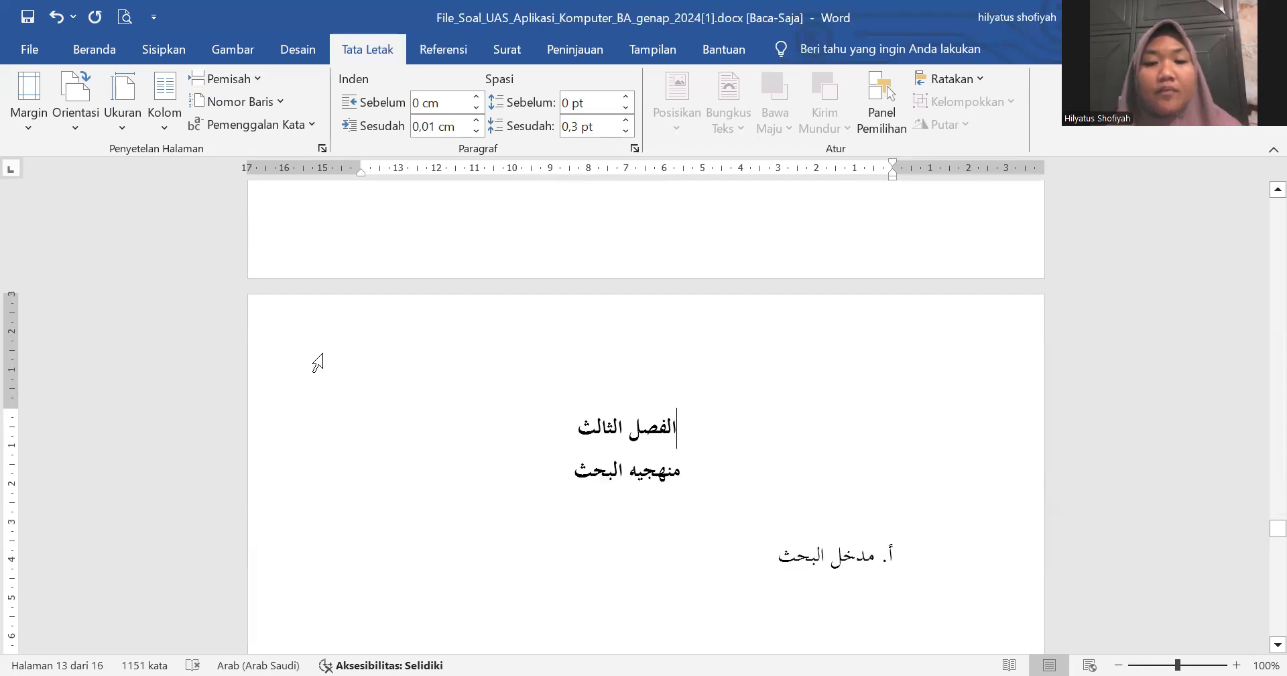
Step: Insert a next-page section break at the end of the page before المراجع العربية and remove the extra blank line
{"action": "scroll", "coordinate": [318, 363], "scroll_direction": "down", "scroll_amount": 10}
{"action": "scroll", "coordinate": [317, 362], "scroll_direction": "down", "scroll_amount": 10}
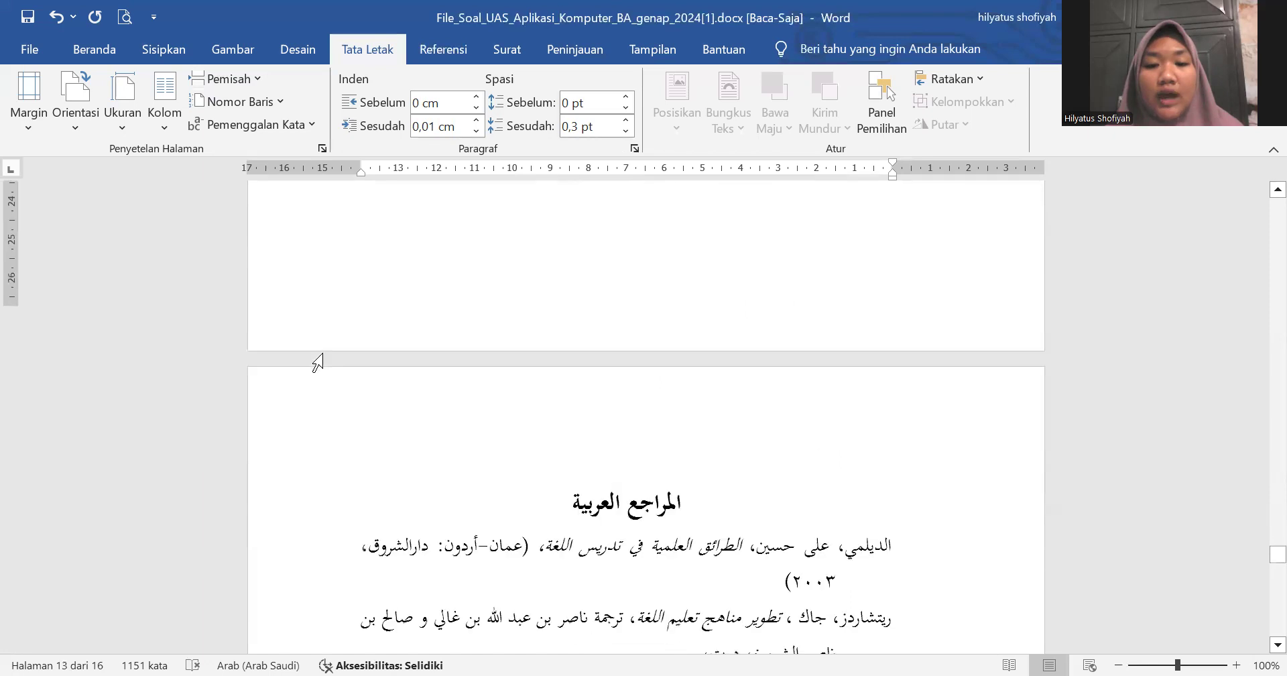
{"action": "scroll", "coordinate": [323, 353], "scroll_direction": "up", "scroll_amount": 1}
{"action": "left_click", "coordinate": [642, 255]}
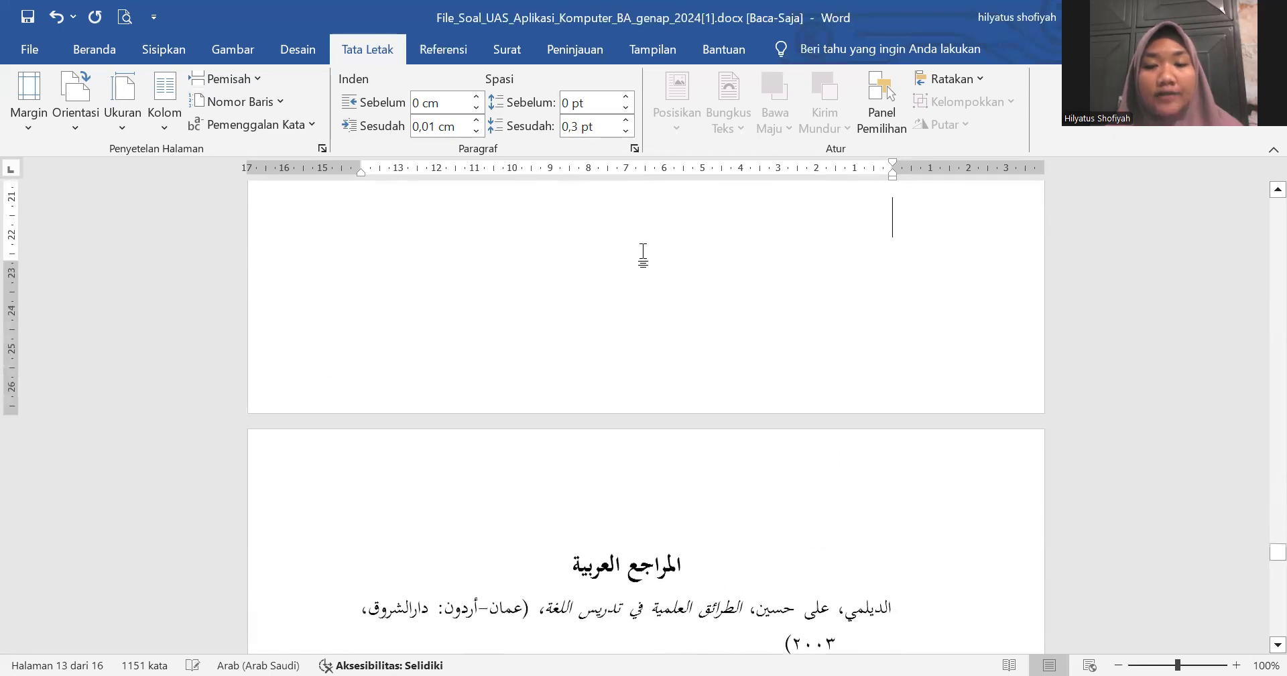
{"action": "left_click", "coordinate": [254, 81]}
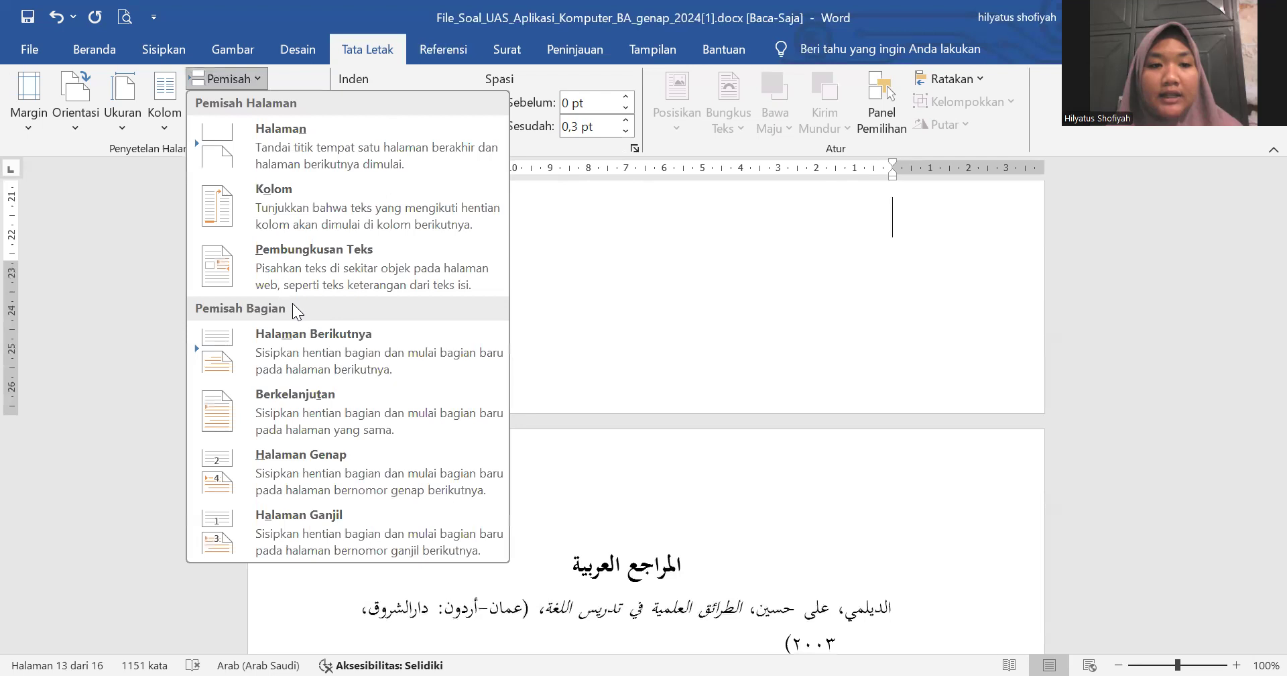
{"action": "left_click", "coordinate": [314, 366]}
{"action": "key", "text": "BackSpace"}
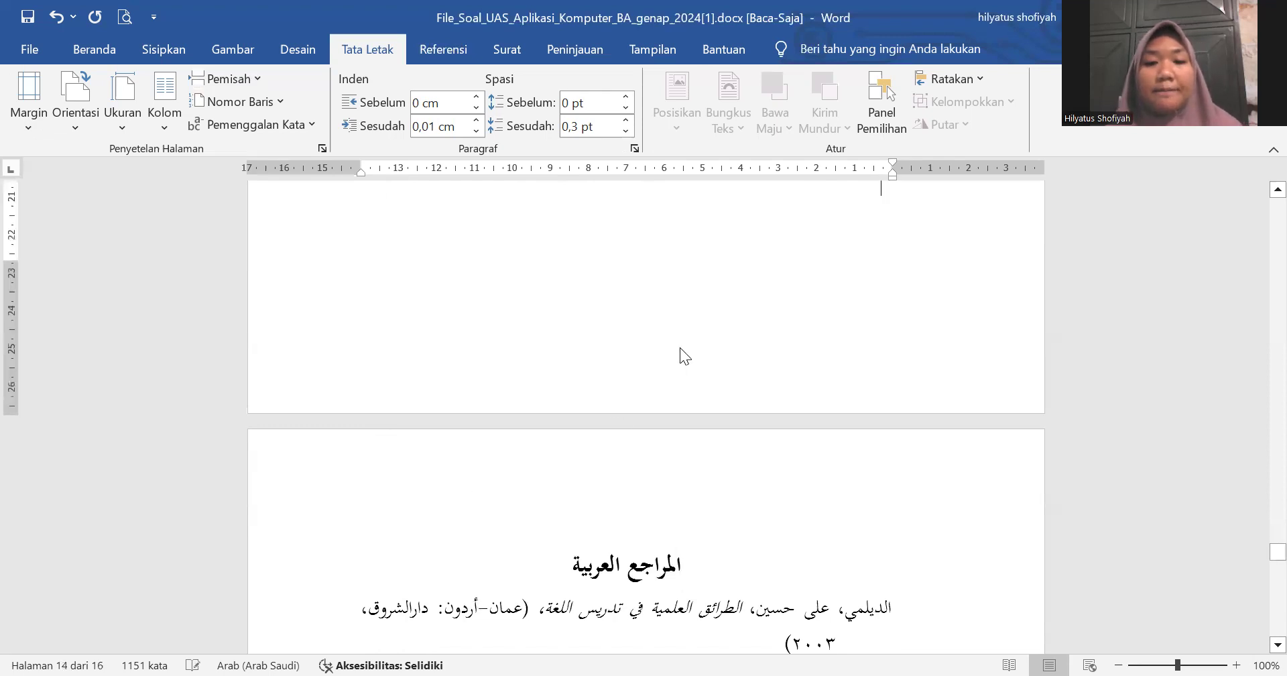
Step: Check the section breaks around الفصل الثالث in Draft view and return to Print Layout view
{"action": "scroll", "coordinate": [695, 366], "scroll_direction": "up", "scroll_amount": 3}
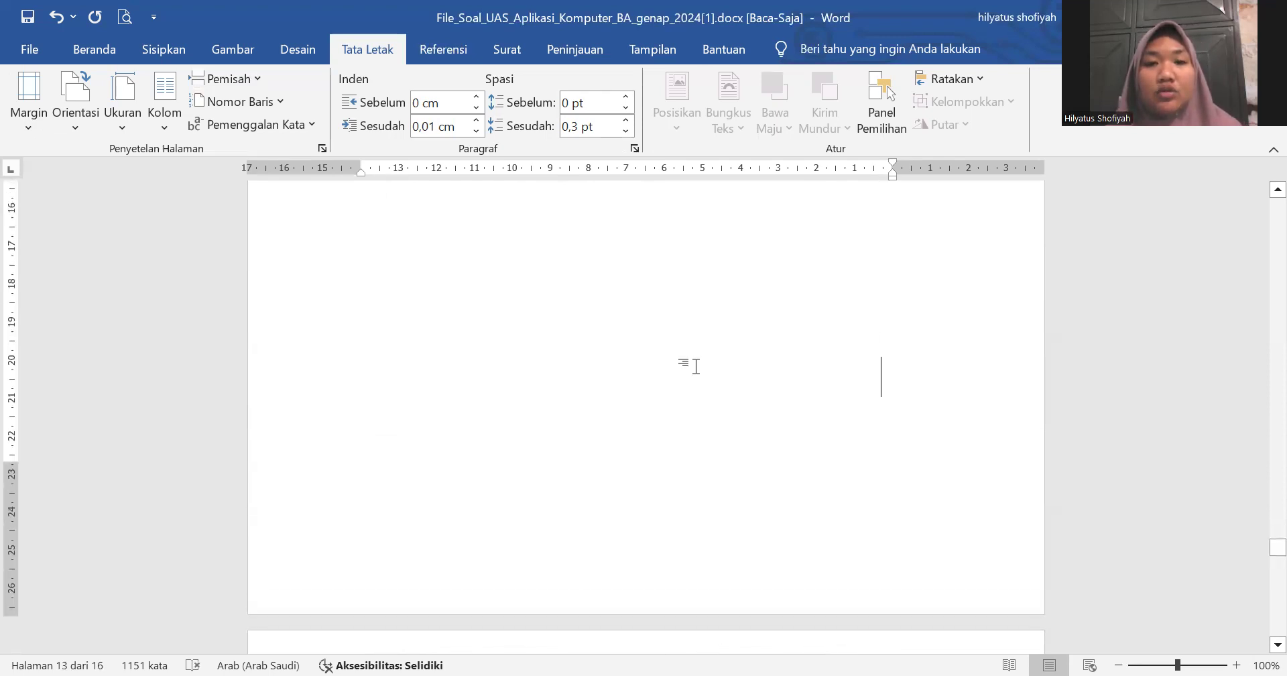
{"action": "scroll", "coordinate": [961, 531], "scroll_direction": "up", "scroll_amount": 1}
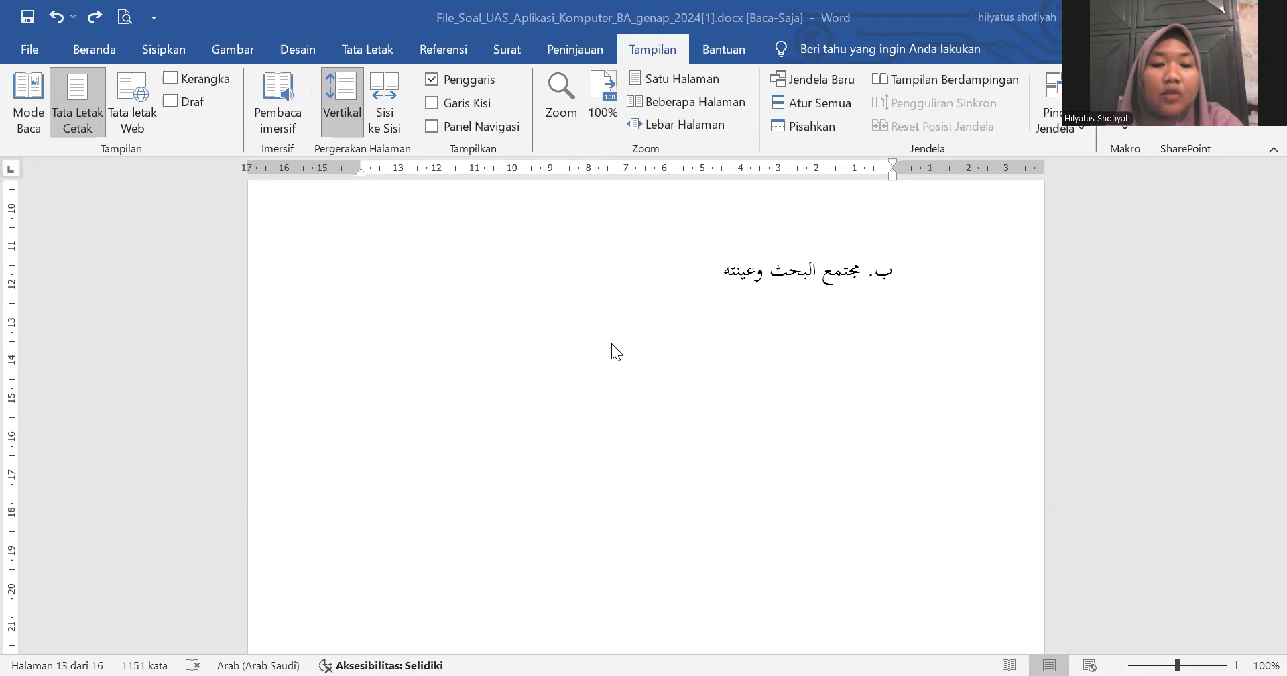
{"action": "scroll", "coordinate": [571, 268], "scroll_direction": "up", "scroll_amount": 3}
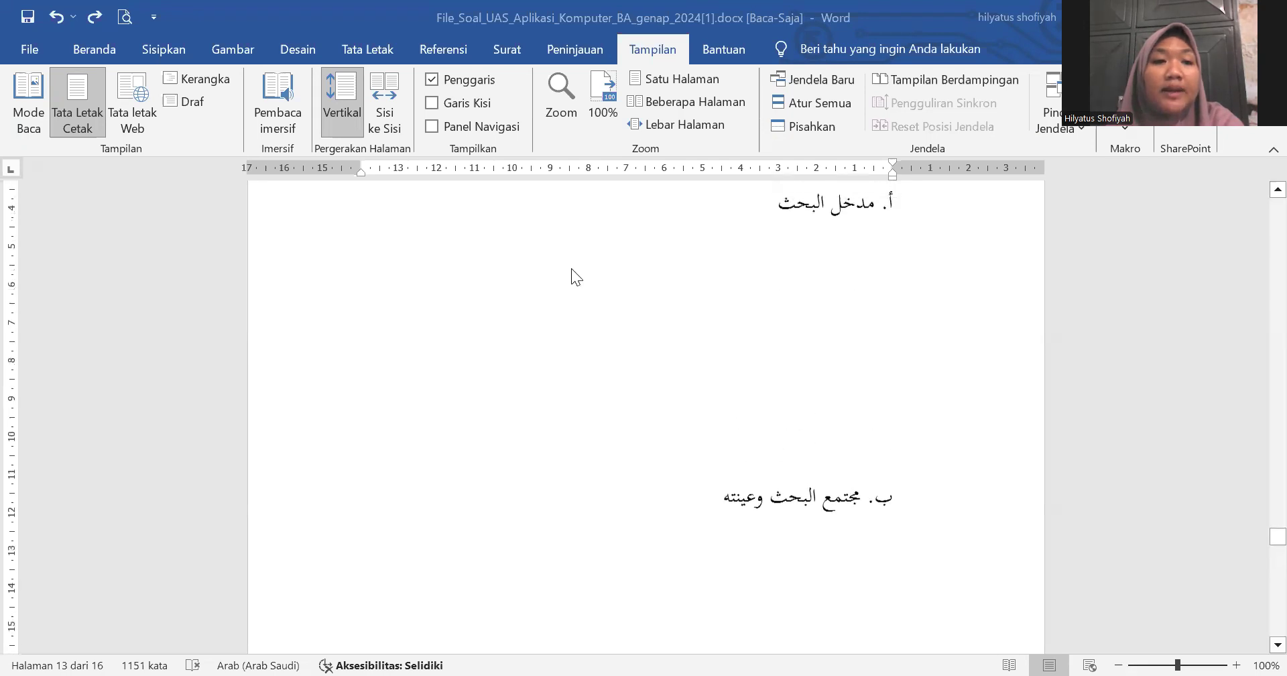
{"action": "scroll", "coordinate": [571, 268], "scroll_direction": "up", "scroll_amount": 5}
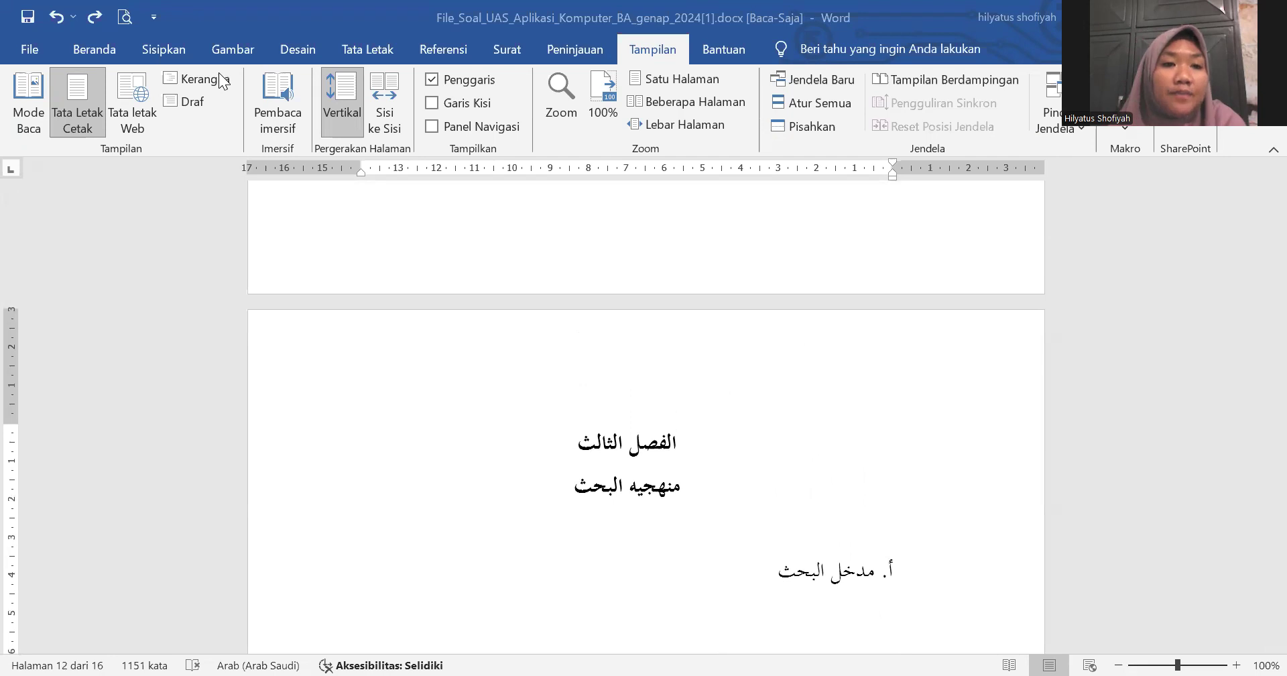
{"action": "left_click", "coordinate": [193, 103]}
{"action": "scroll", "coordinate": [617, 371], "scroll_direction": "up", "scroll_amount": 10}
{"action": "scroll", "coordinate": [617, 371], "scroll_direction": "down", "scroll_amount": 8}
{"action": "scroll", "coordinate": [617, 371], "scroll_direction": "up", "scroll_amount": 8}
{"action": "scroll", "coordinate": [618, 372], "scroll_direction": "down", "scroll_amount": 8}
{"action": "scroll", "coordinate": [632, 382], "scroll_direction": "up", "scroll_amount": 5}
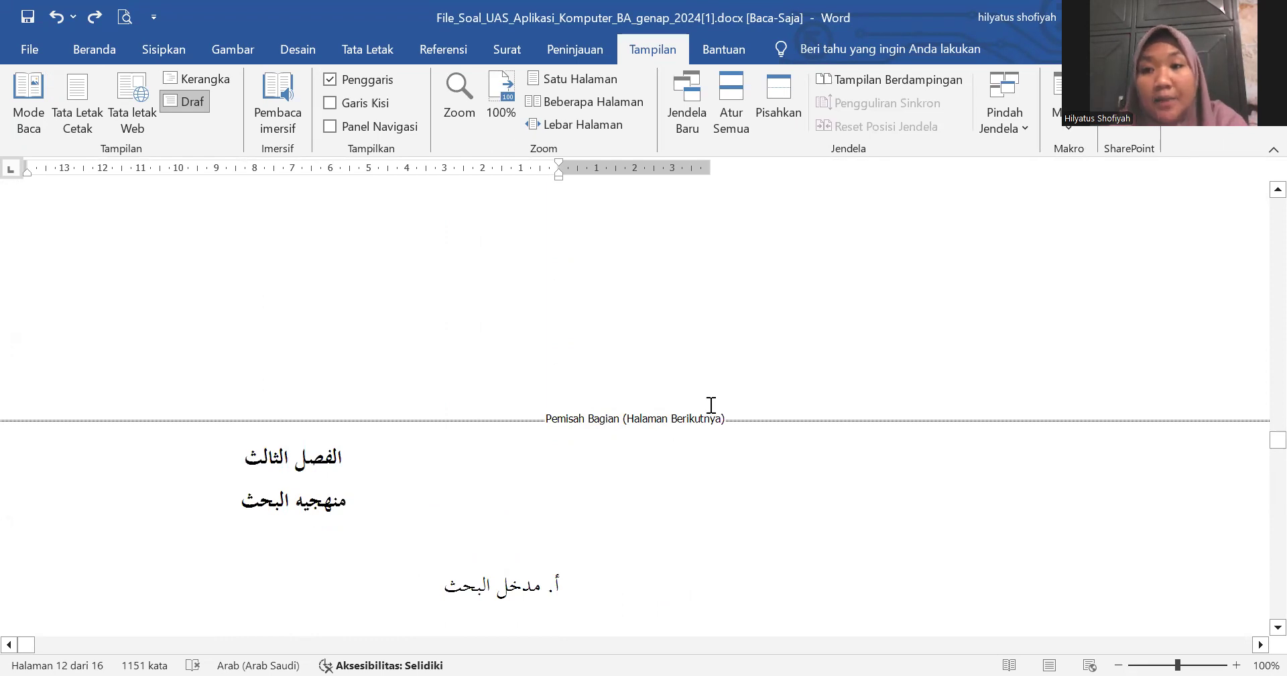
{"action": "left_click", "coordinate": [83, 106]}
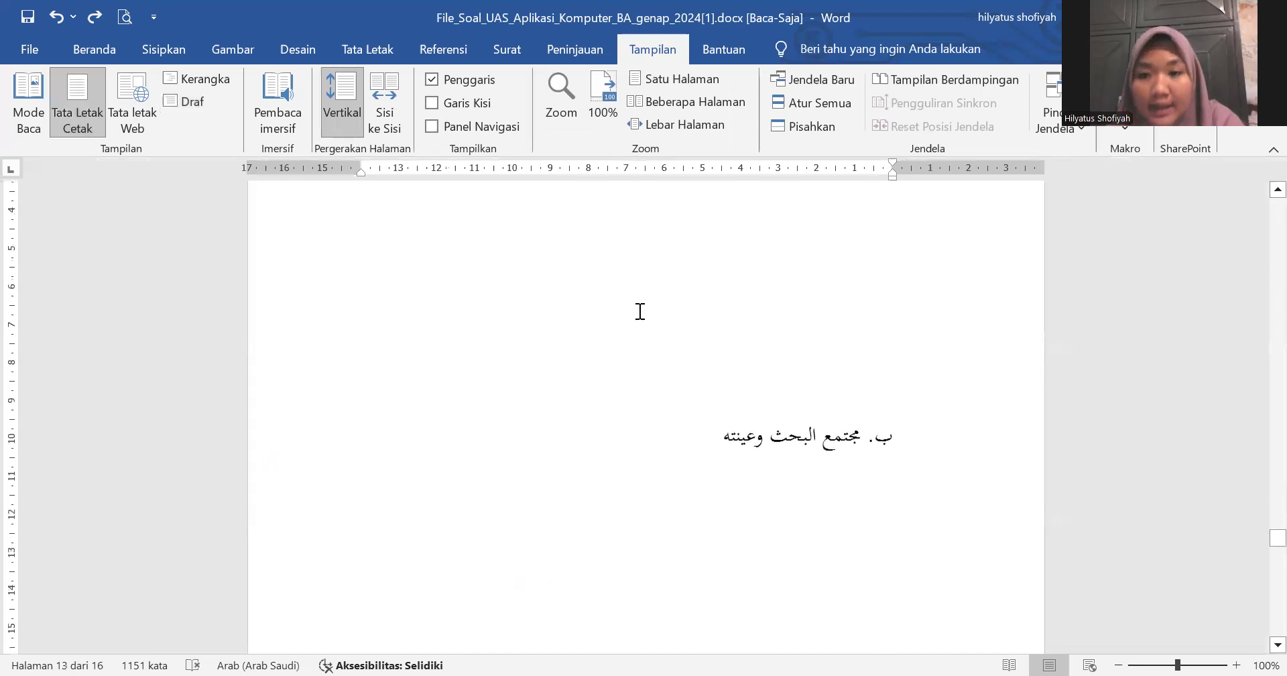
Step: Review the cover page and the inner title page at the beginning of the thesis
{"action": "scroll", "coordinate": [640, 312], "scroll_direction": "up", "scroll_amount": 15}
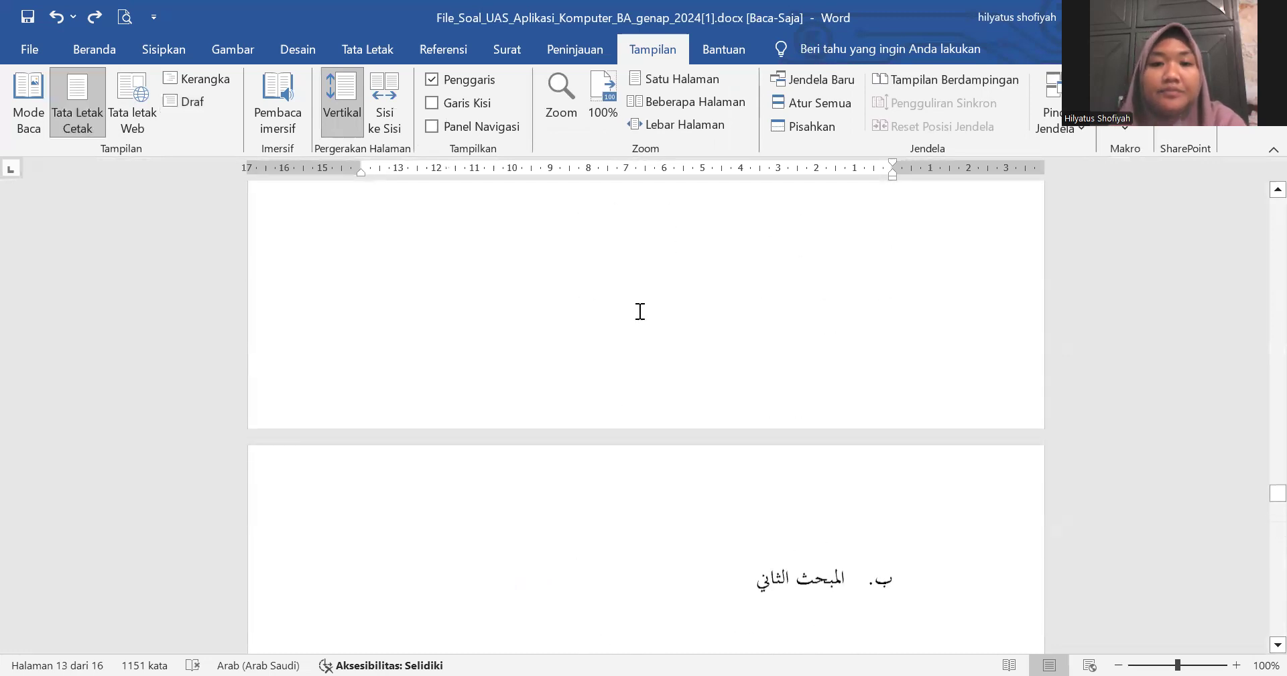
{"action": "scroll", "coordinate": [640, 312], "scroll_direction": "up", "scroll_amount": 3}
{"action": "scroll", "coordinate": [639, 310], "scroll_direction": "up", "scroll_amount": 20}
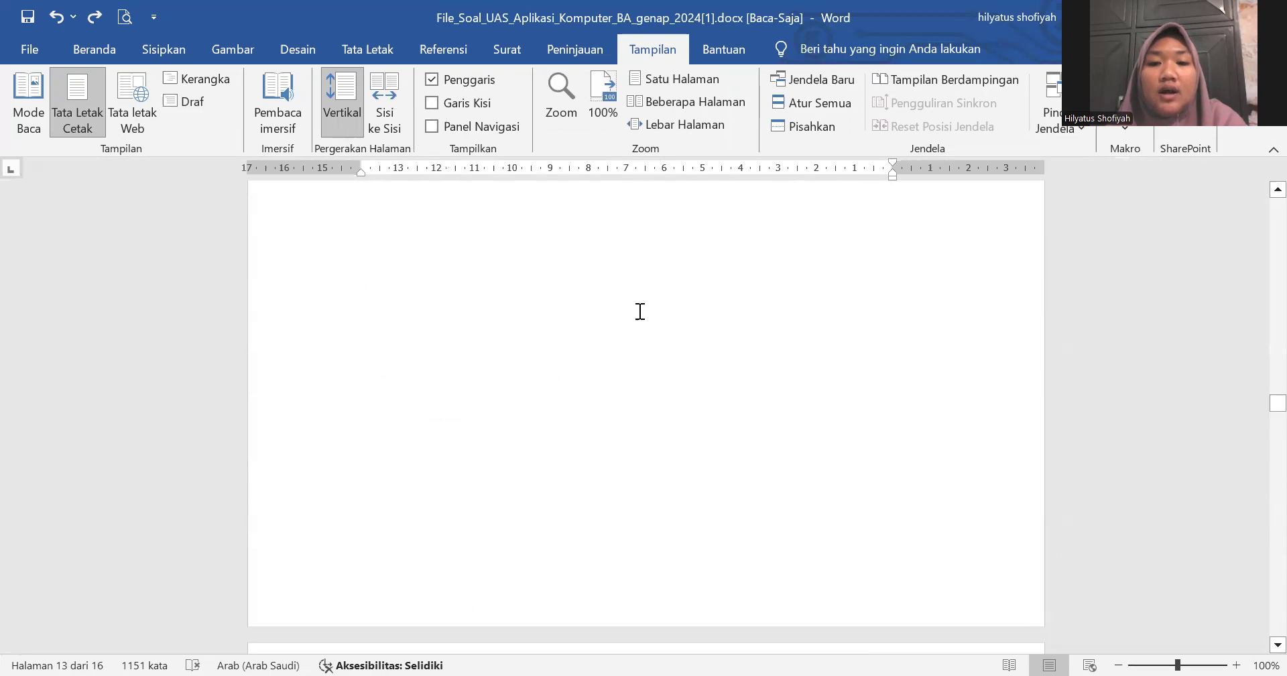
{"action": "scroll", "coordinate": [637, 313], "scroll_direction": "up", "scroll_amount": 20}
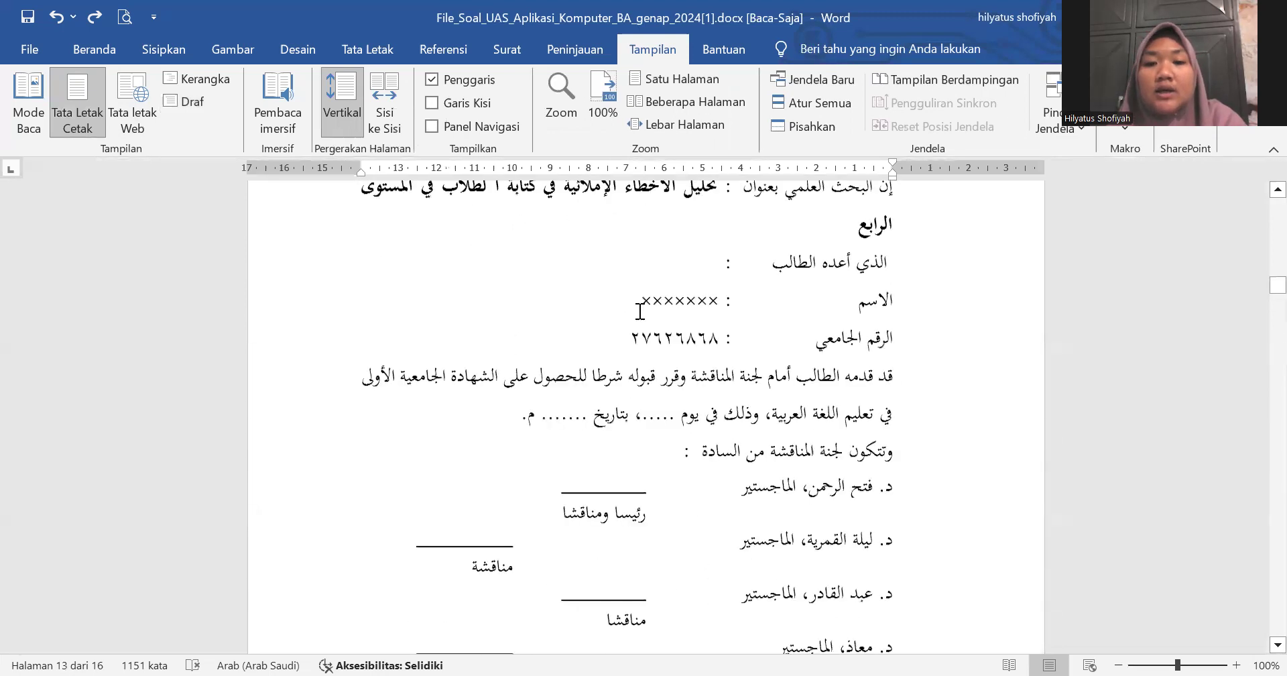
{"action": "scroll", "coordinate": [640, 311], "scroll_direction": "down", "scroll_amount": 10}
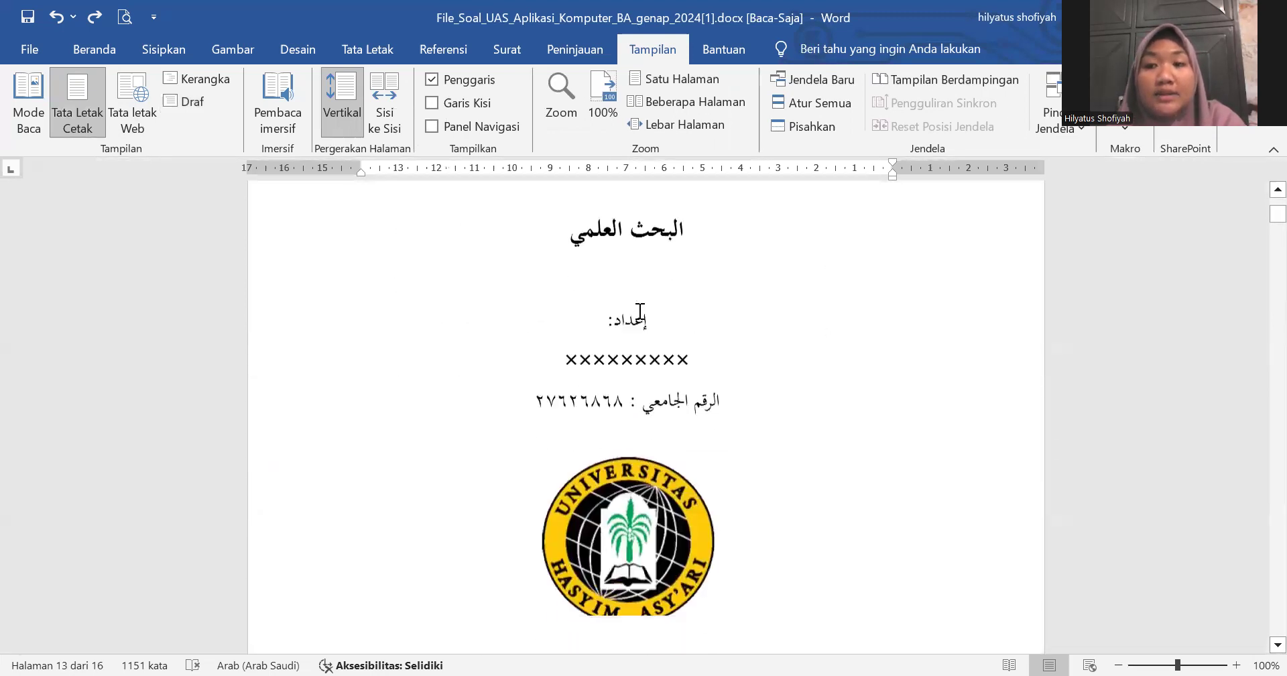
{"action": "scroll", "coordinate": [640, 311], "scroll_direction": "down", "scroll_amount": 1}
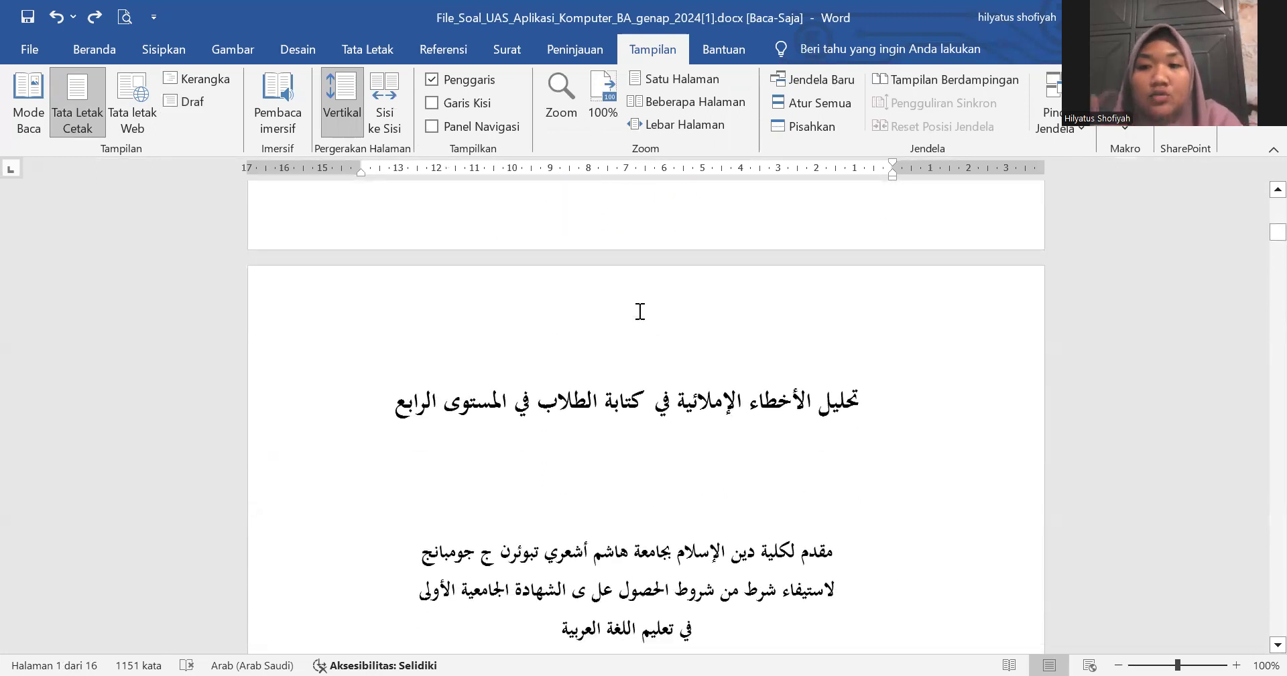
{"action": "scroll", "coordinate": [640, 311], "scroll_direction": "up", "scroll_amount": 10}
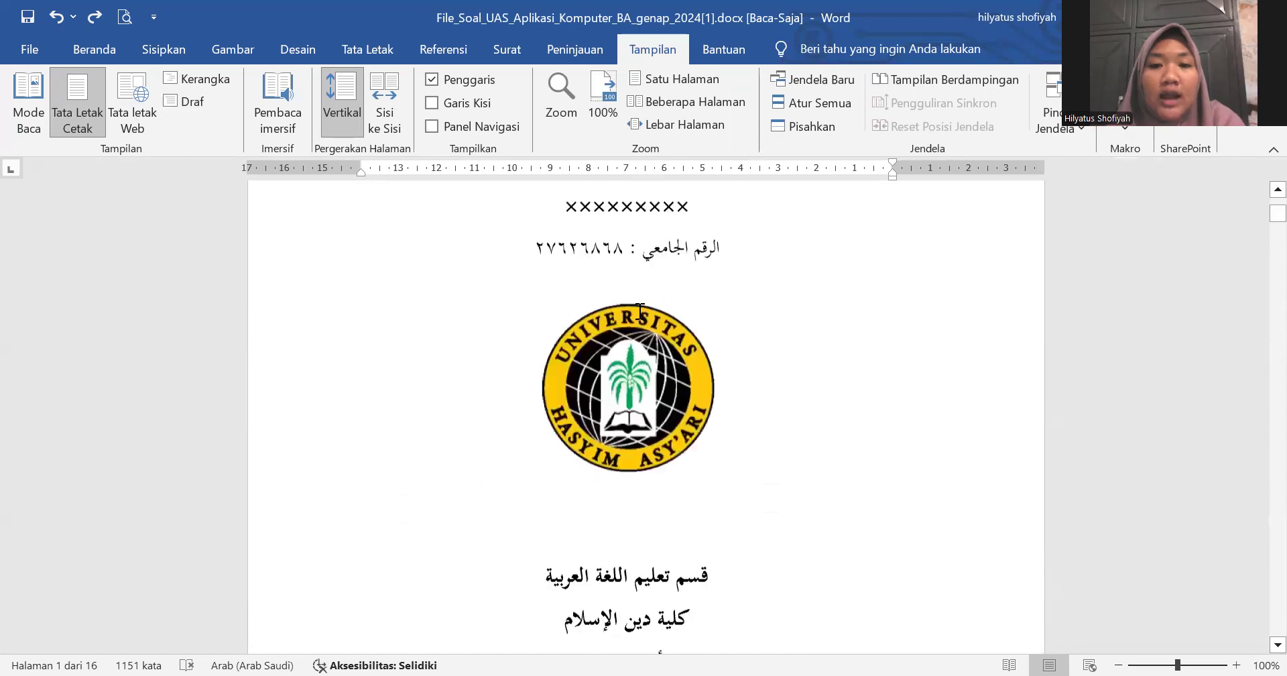
{"action": "scroll", "coordinate": [640, 311], "scroll_direction": "down", "scroll_amount": 10}
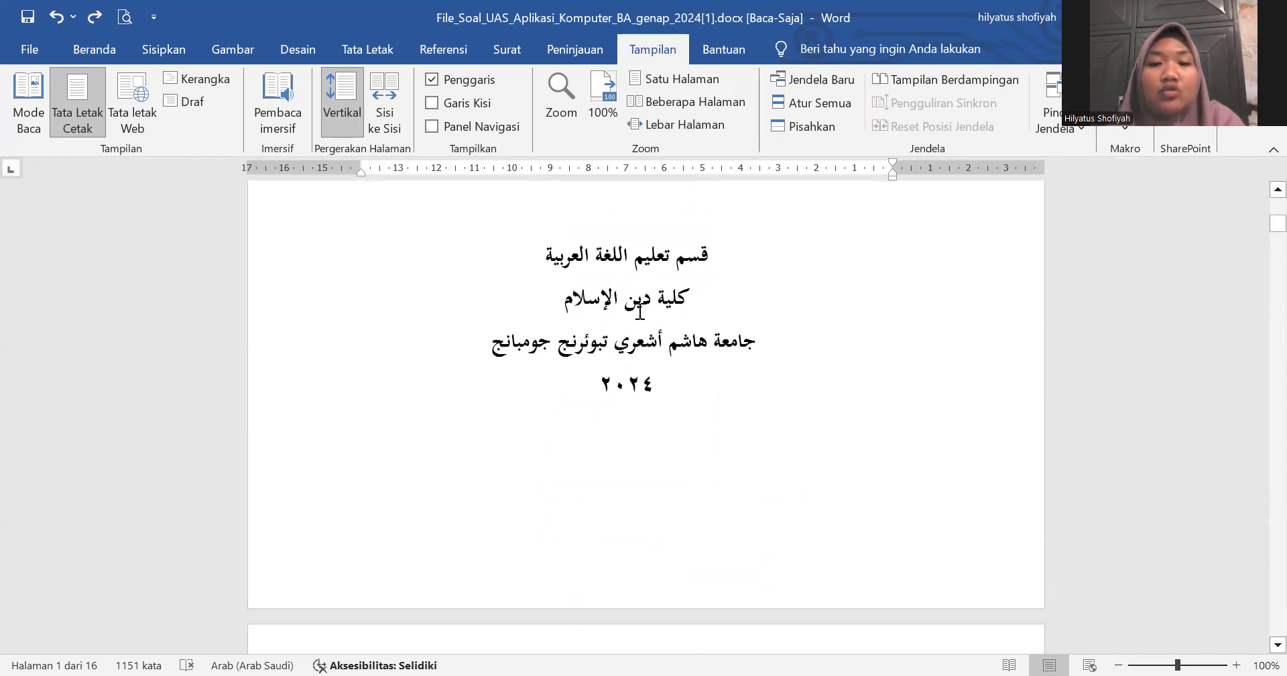
{"action": "scroll", "coordinate": [640, 311], "scroll_direction": "down", "scroll_amount": 1}
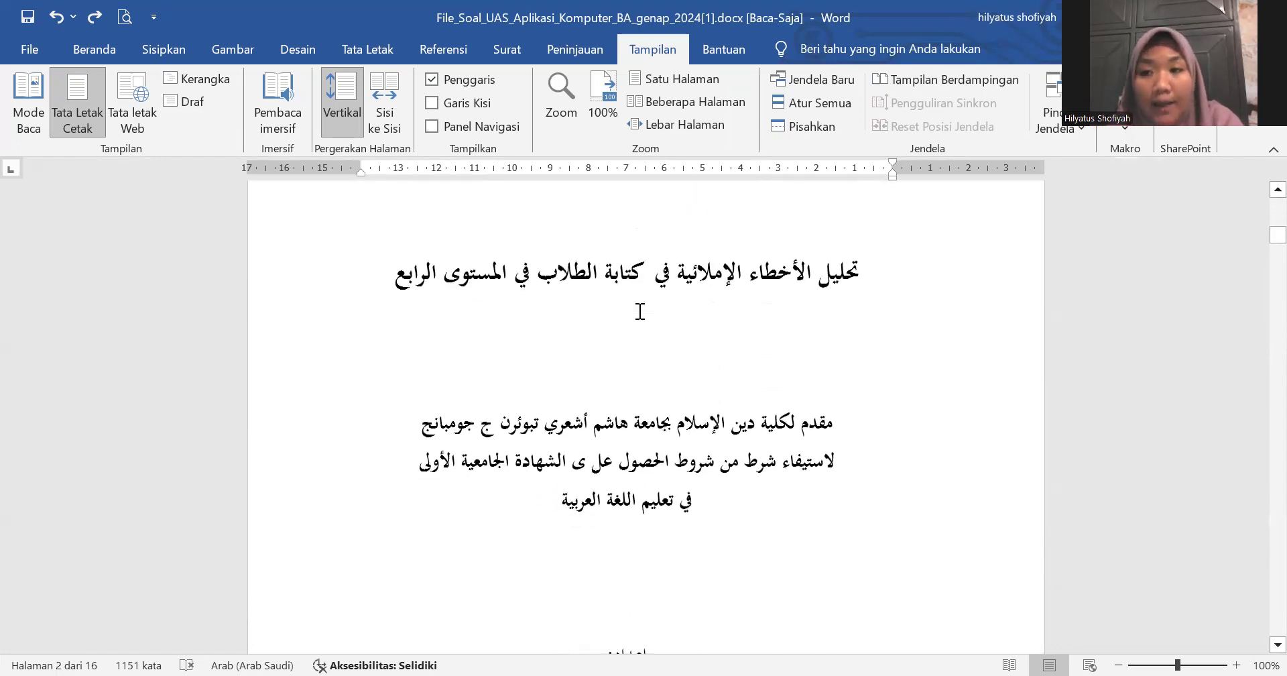
{"action": "scroll", "coordinate": [641, 311], "scroll_direction": "down", "scroll_amount": 6}
{"action": "scroll", "coordinate": [640, 311], "scroll_direction": "up", "scroll_amount": 8}
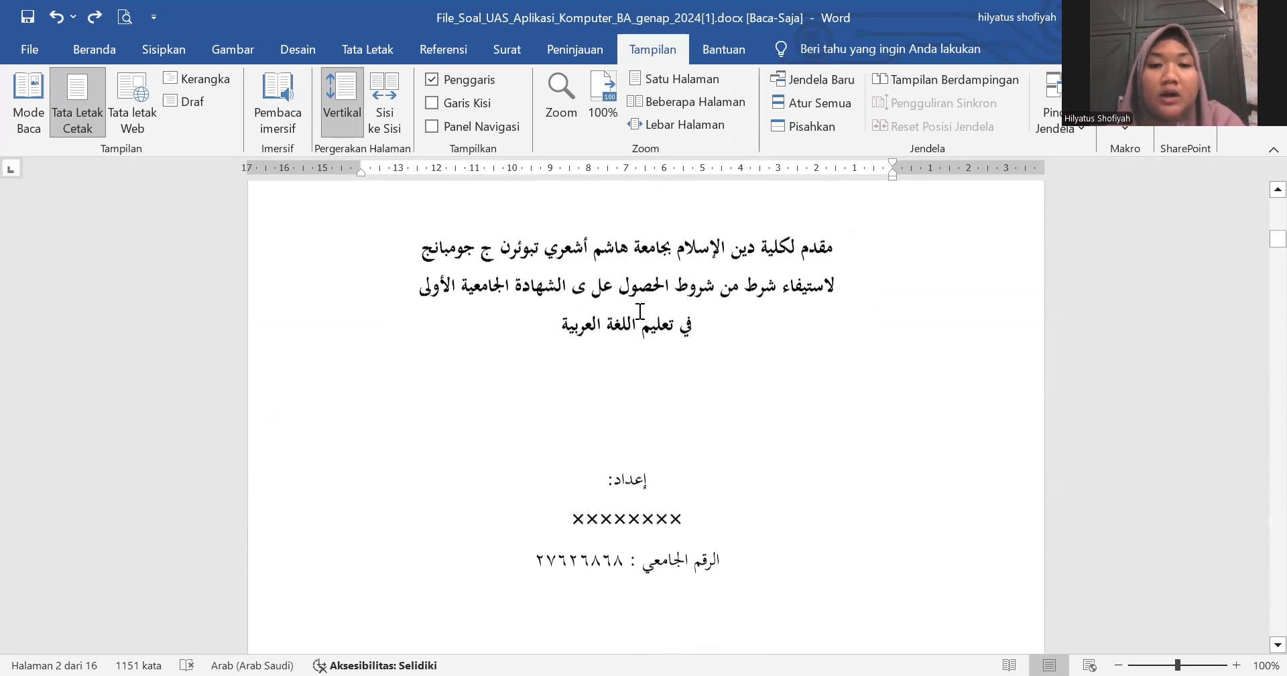
{"action": "scroll", "coordinate": [844, 382], "scroll_direction": "down", "scroll_amount": 6}
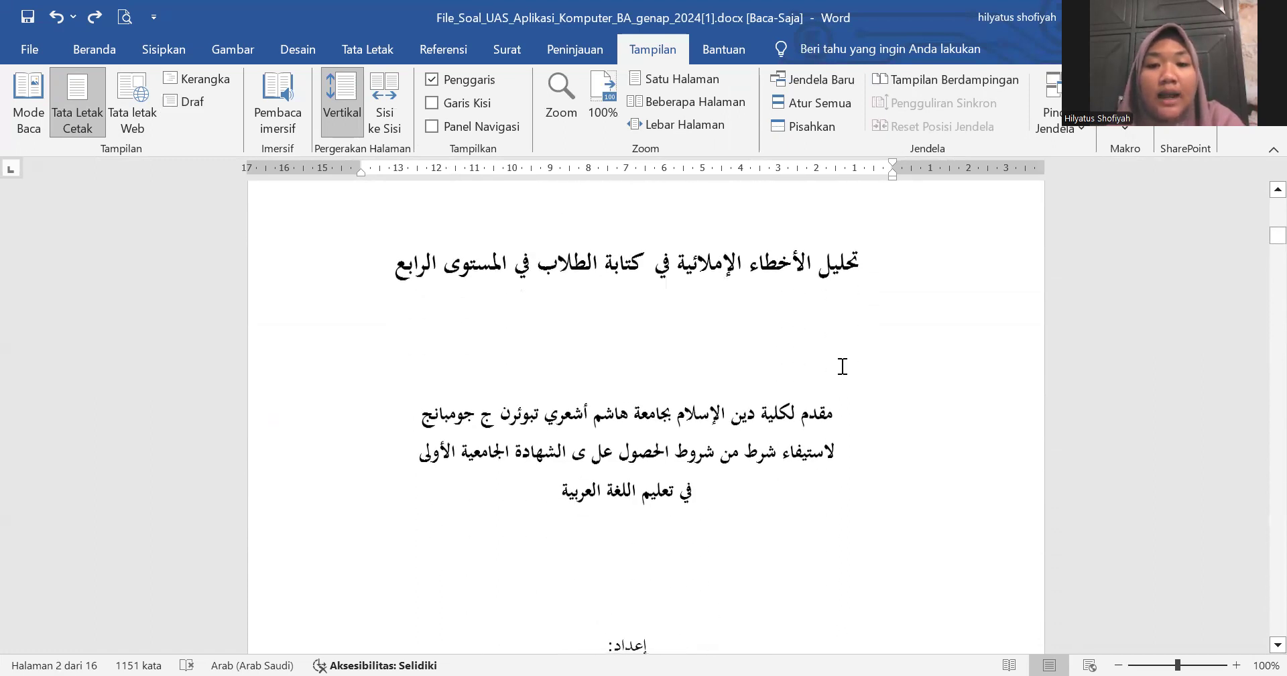
{"action": "scroll", "coordinate": [842, 366], "scroll_direction": "down", "scroll_amount": 6}
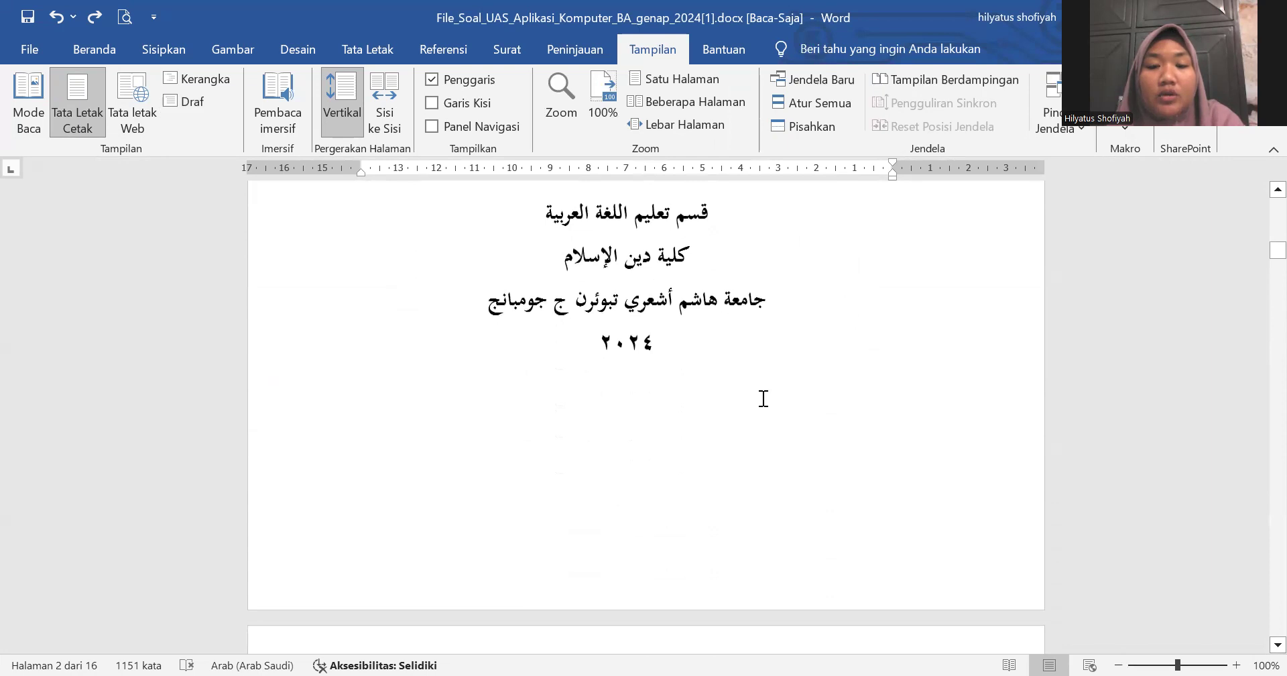
Step: Open the section 2 footer on page 2 and insert a centered bottom-of-page number in the Nomor Biasa 2 style
{"action": "left_click", "coordinate": [741, 433]}
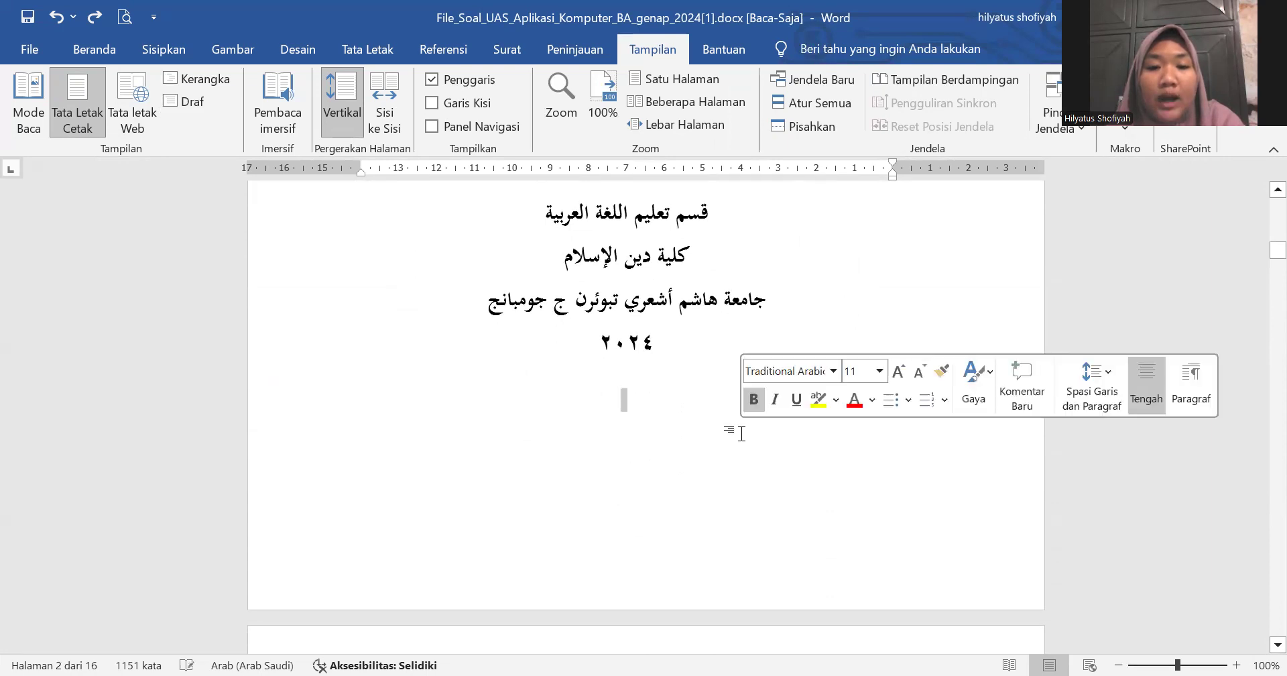
{"action": "double_click", "coordinate": [613, 478]}
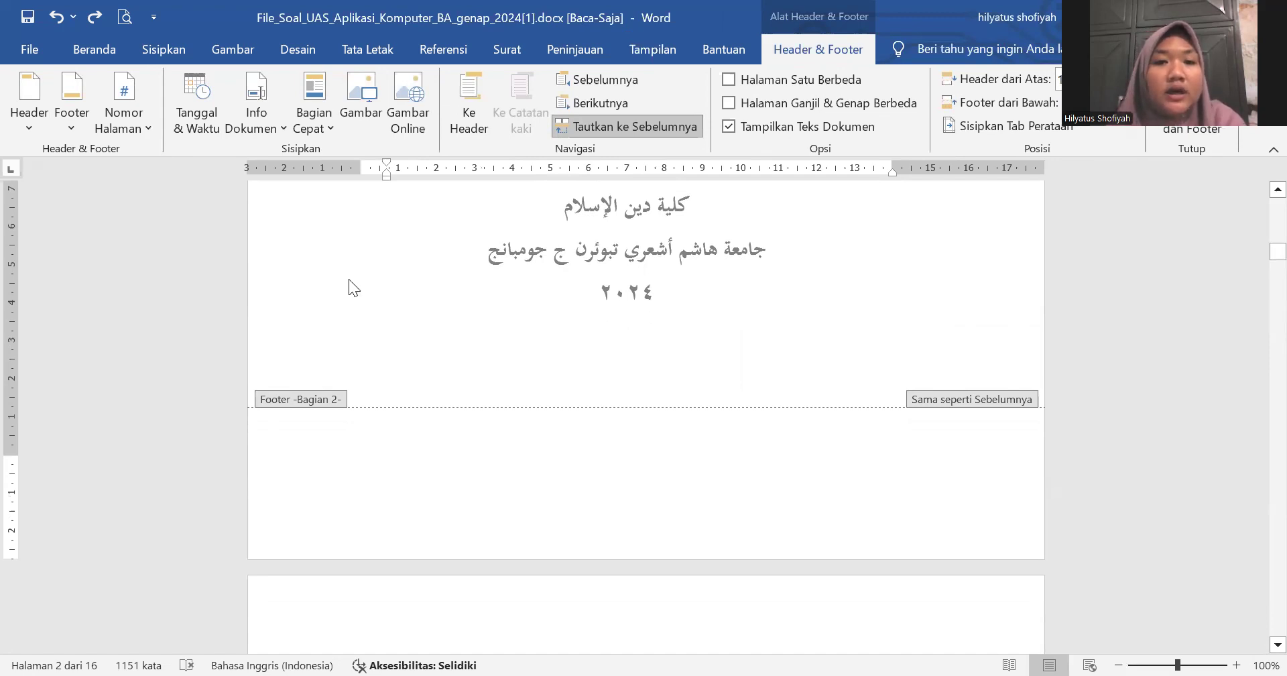
{"action": "left_click", "coordinate": [122, 109]}
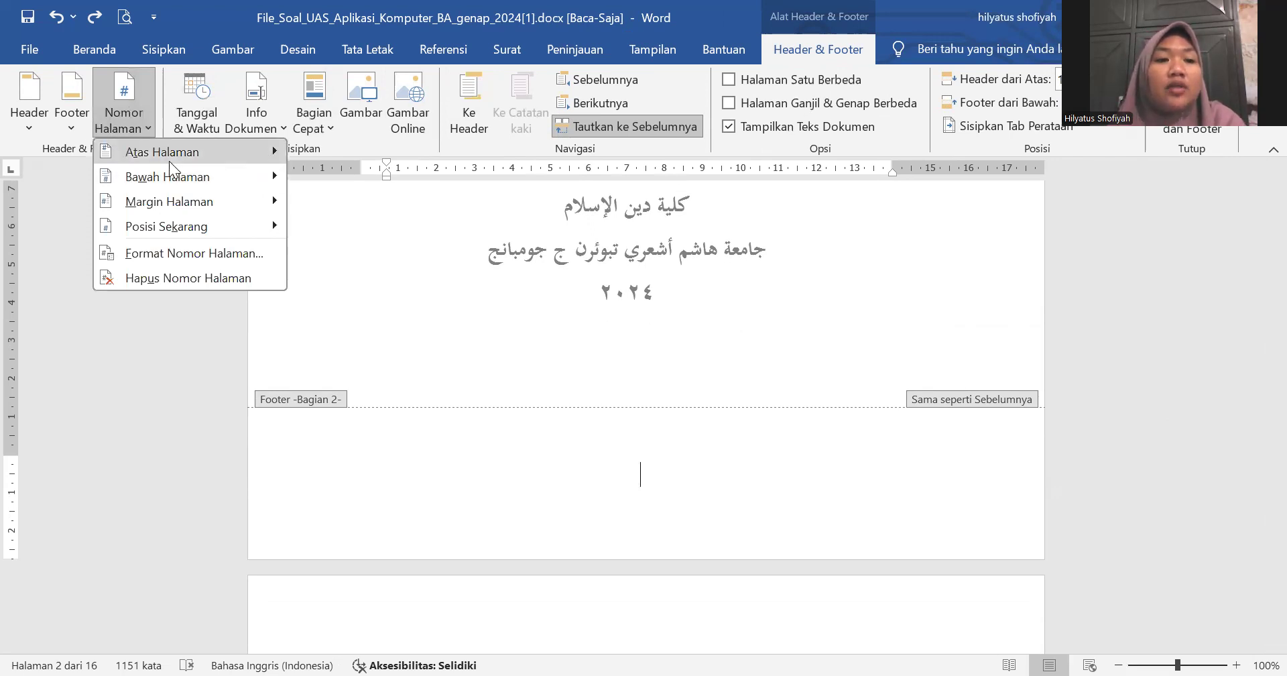
{"action": "mouse_move", "coordinate": [172, 179]}
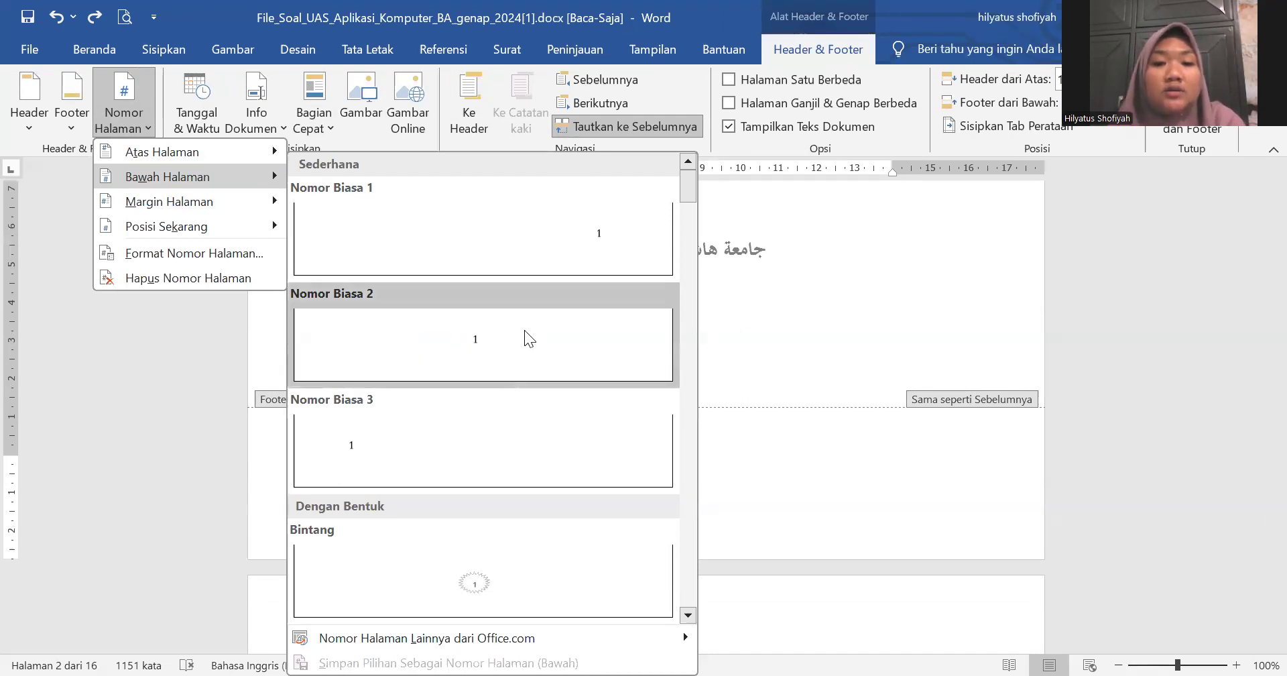
{"action": "left_click", "coordinate": [525, 330]}
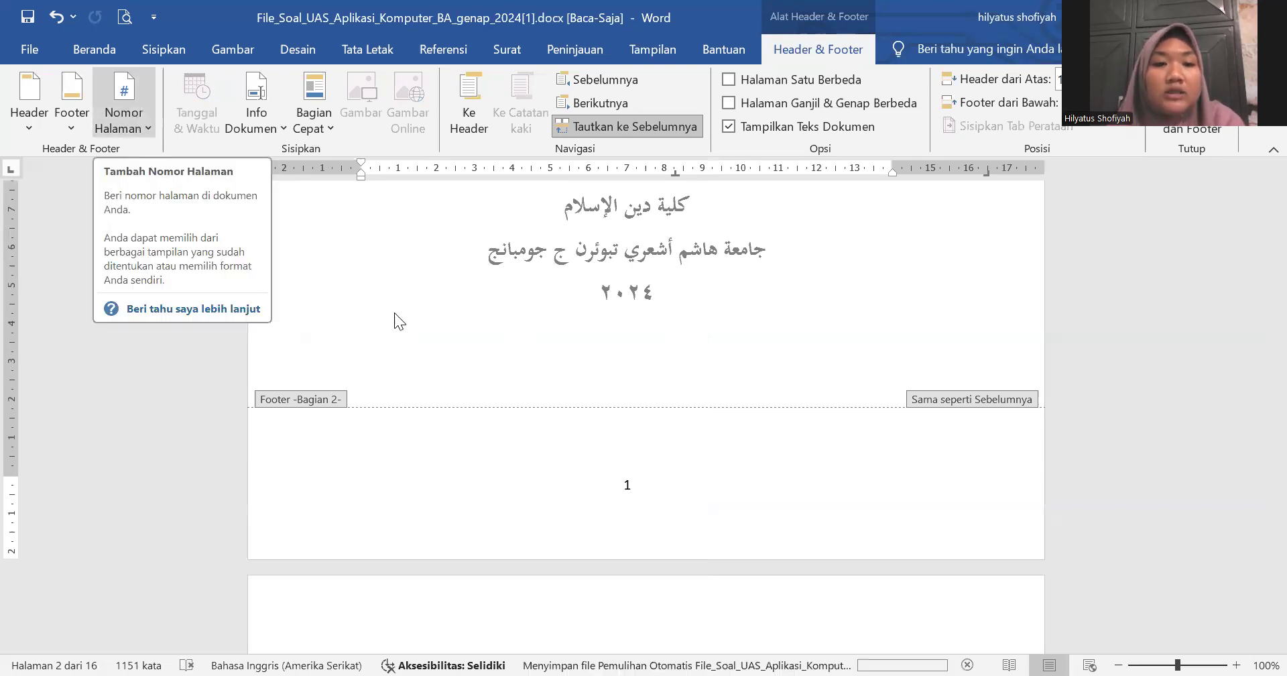
Step: Set the text direction of the page number in the section 2 footer to right-to-left
{"action": "double_click", "coordinate": [627, 488]}
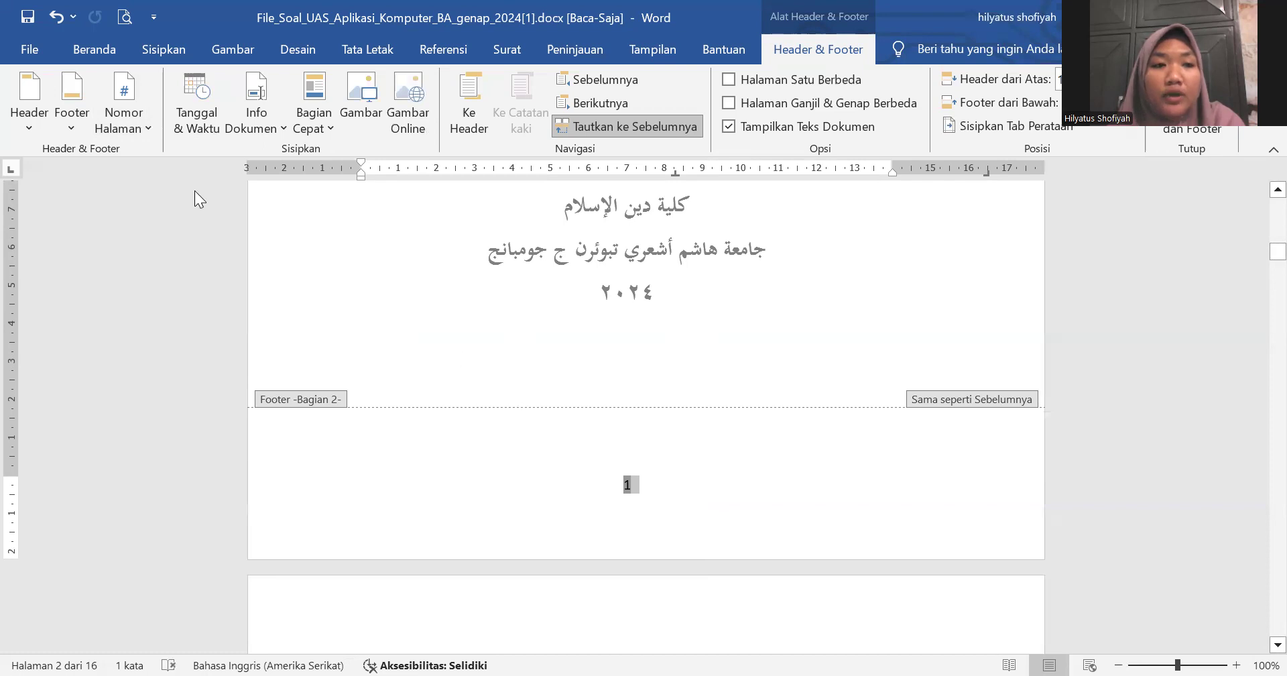
{"action": "left_click", "coordinate": [92, 53]}
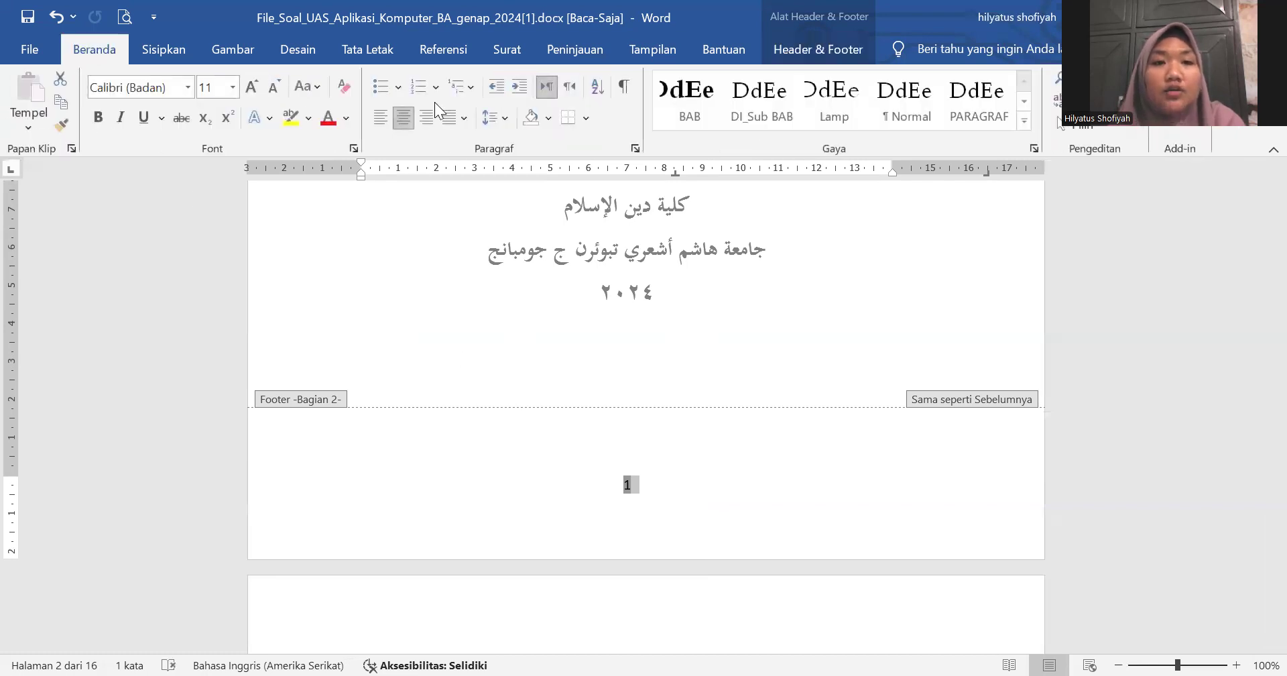
{"action": "left_click", "coordinate": [565, 93]}
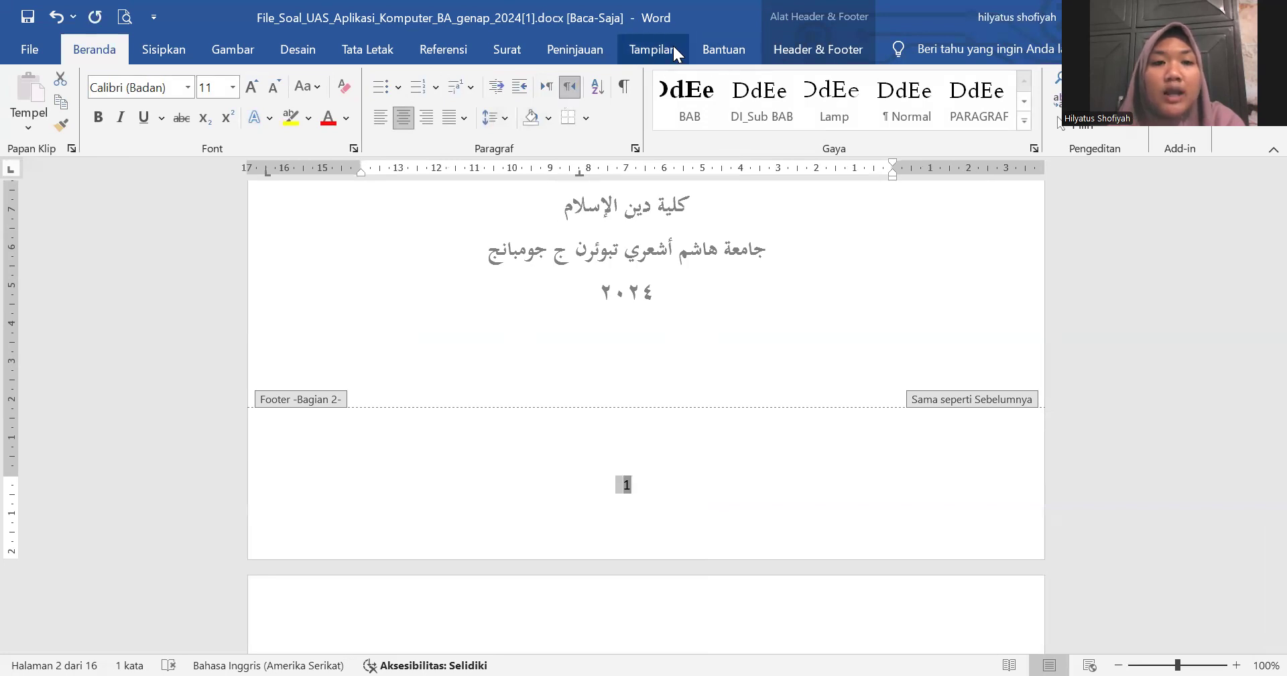
Step: Format the section 2 page numbers with the Arabic letter sequence أ, ب, ج
{"action": "left_click", "coordinate": [779, 55]}
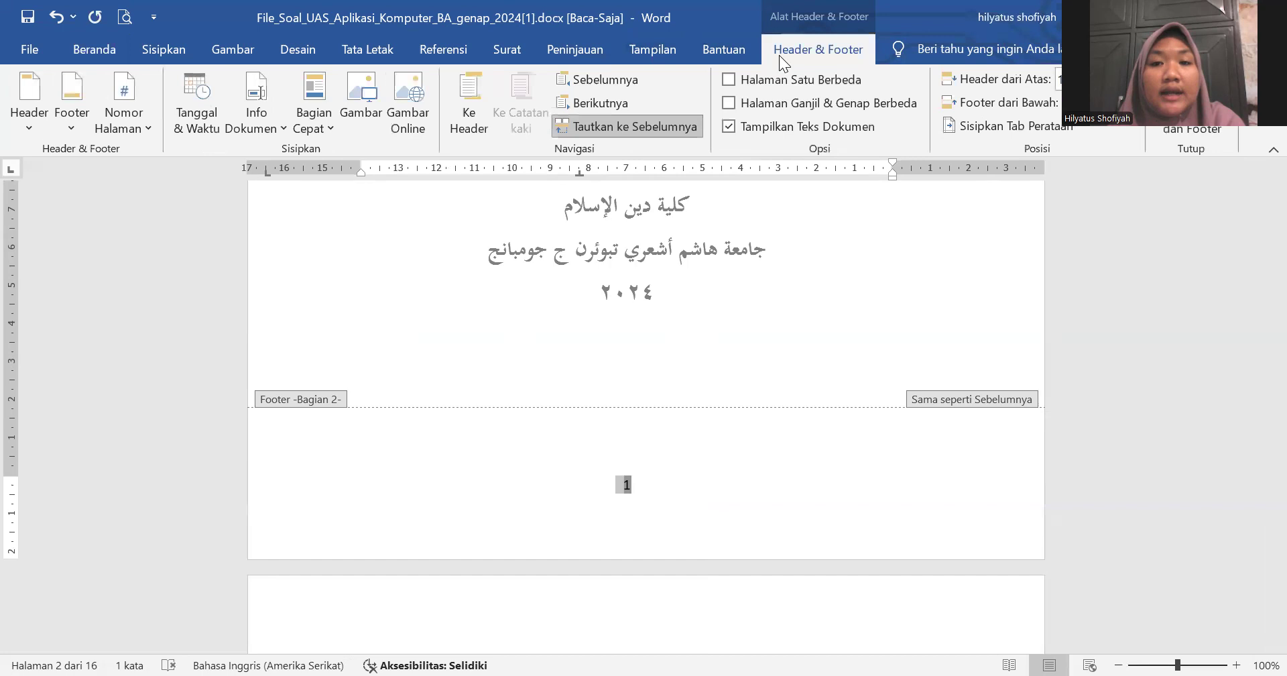
{"action": "left_click", "coordinate": [144, 111]}
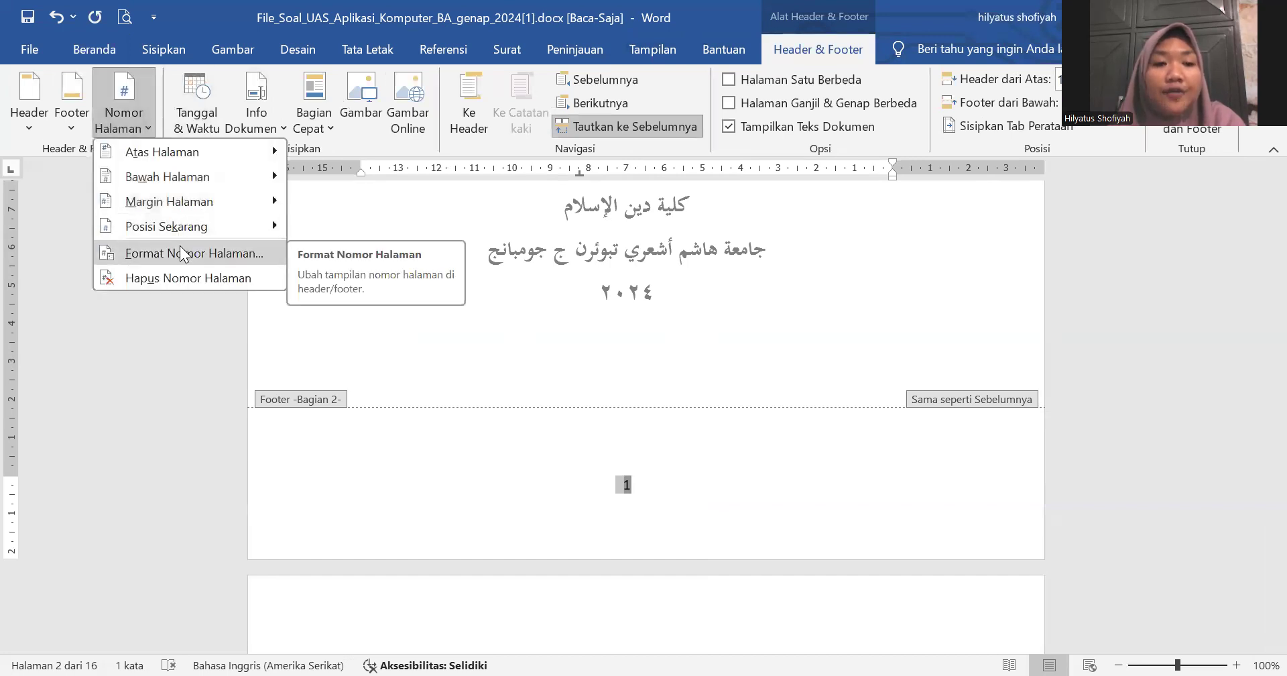
{"action": "left_click", "coordinate": [184, 254]}
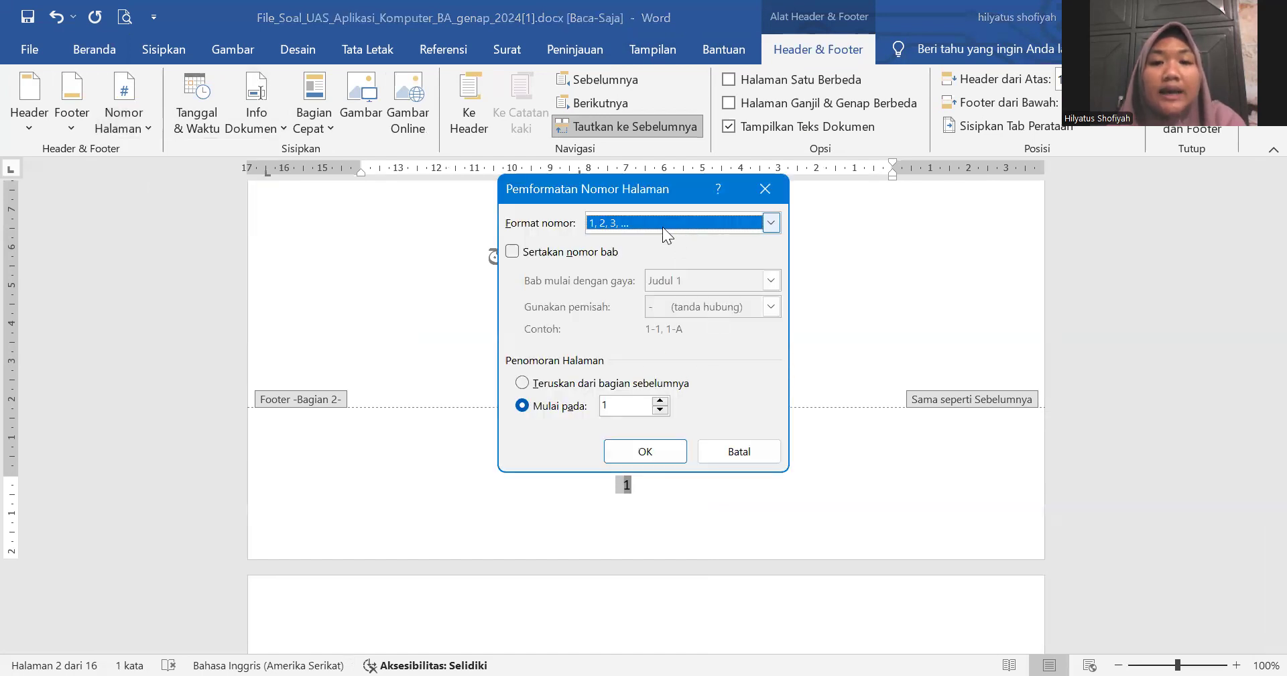
{"action": "left_click", "coordinate": [662, 226]}
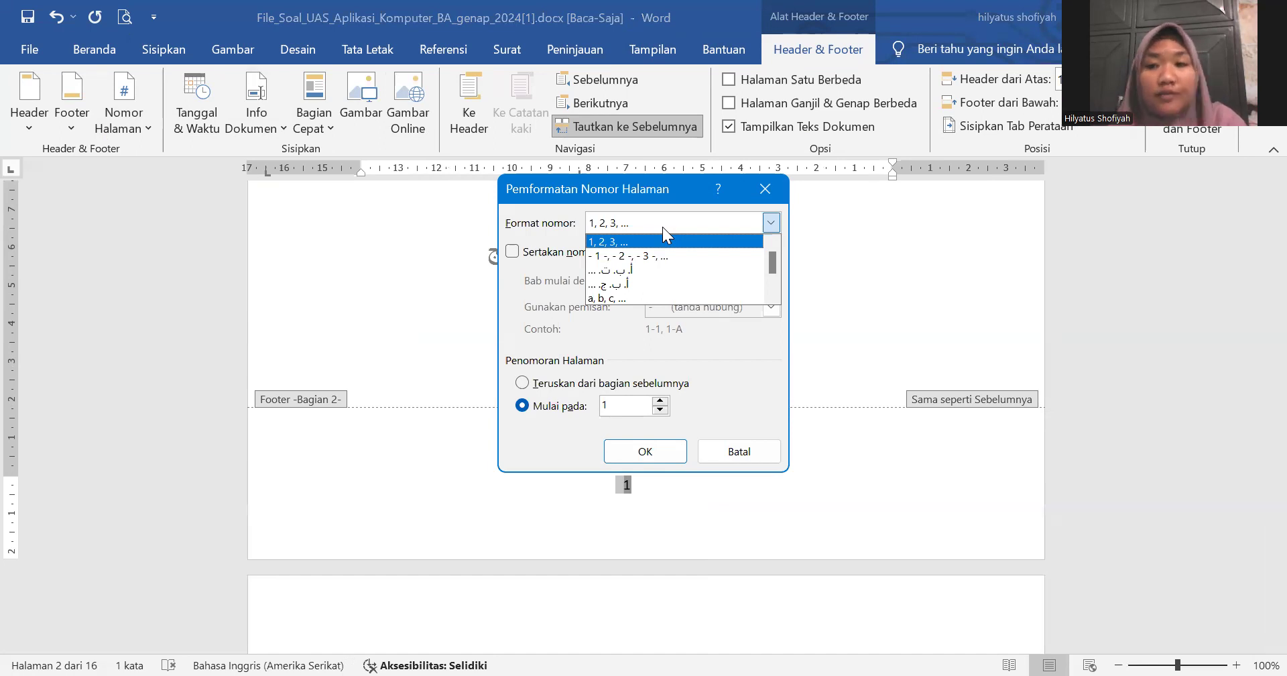
{"action": "left_click", "coordinate": [630, 280]}
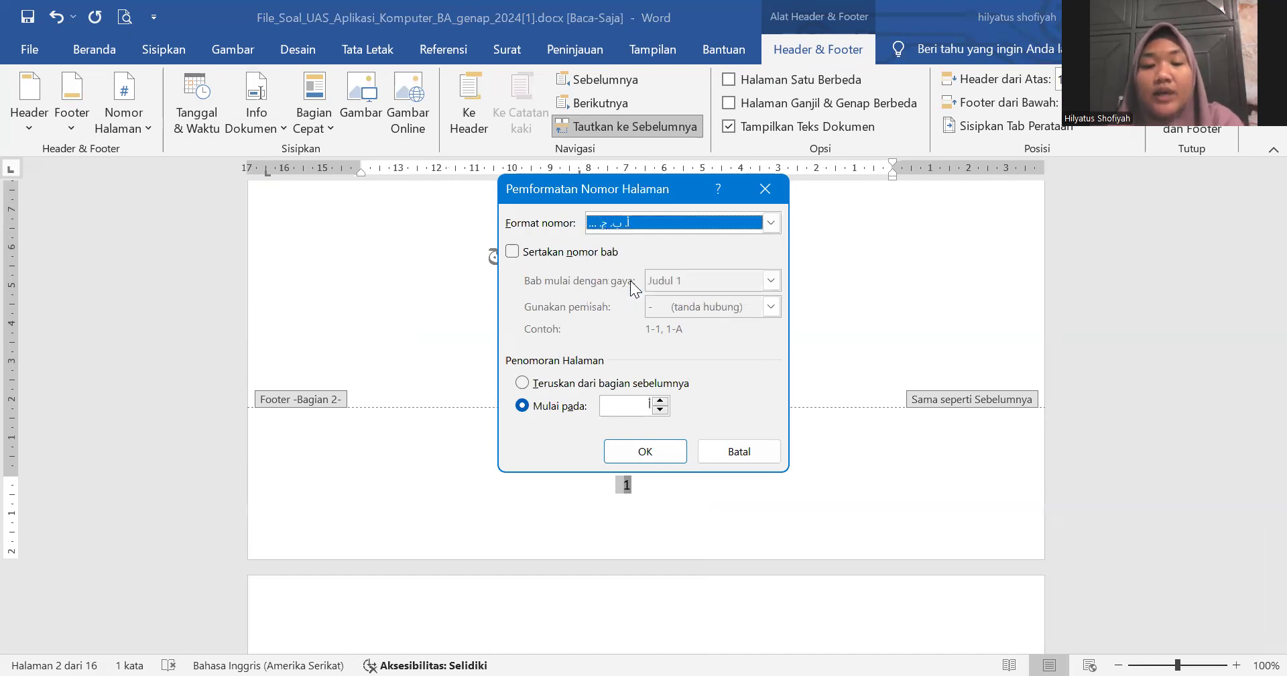
{"action": "left_click", "coordinate": [627, 451]}
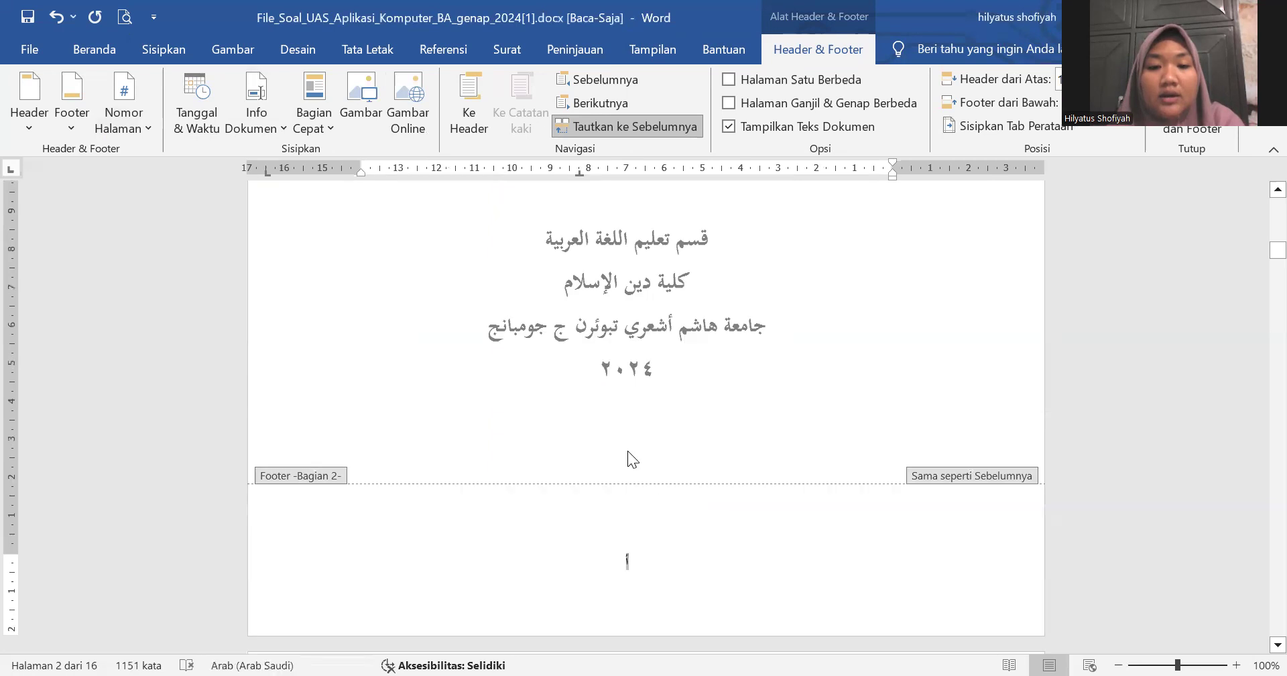
Step: Review the Arabic-letter page numbers in the footers of the front matter through the end of section 2
{"action": "scroll", "coordinate": [628, 450], "scroll_direction": "down", "scroll_amount": 12}
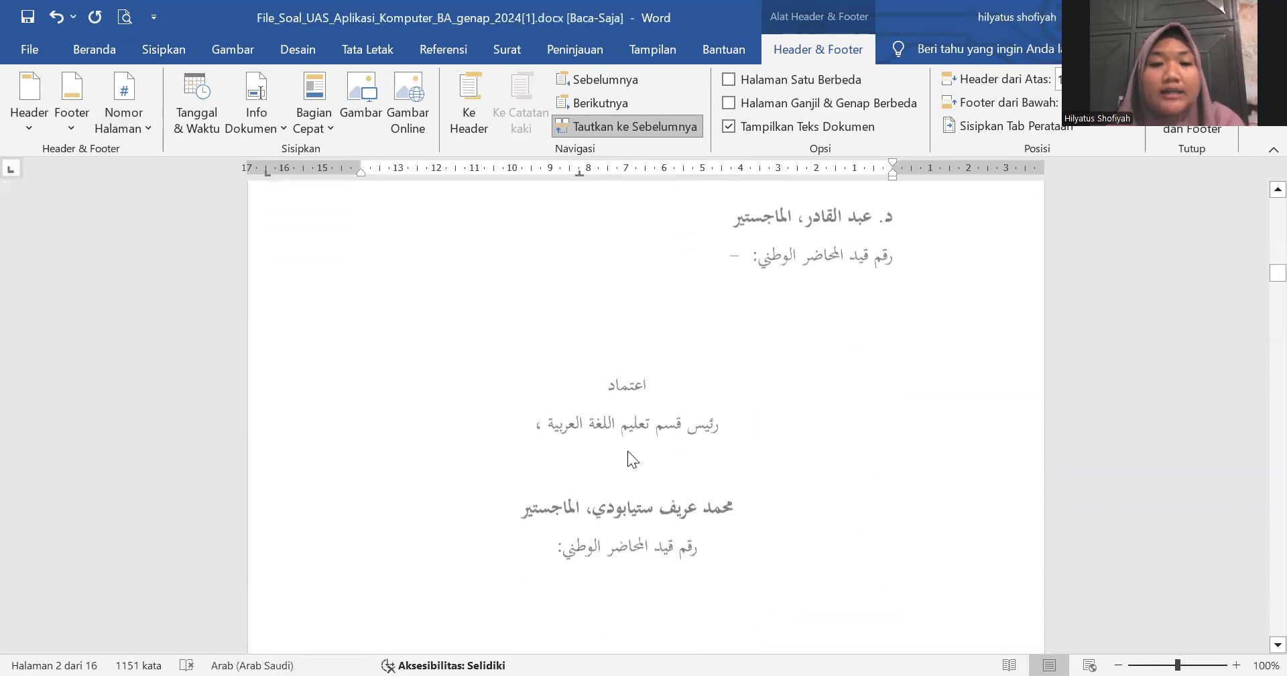
{"action": "scroll", "coordinate": [629, 452], "scroll_direction": "down", "scroll_amount": 20}
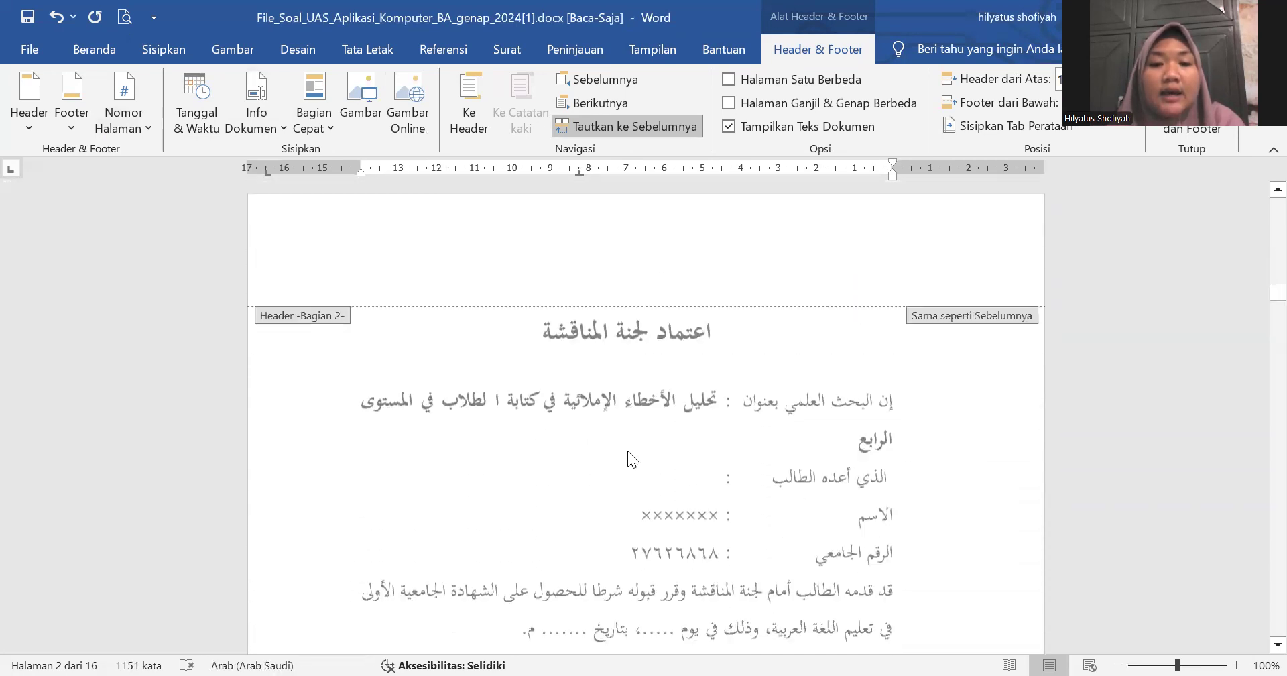
{"action": "scroll", "coordinate": [630, 452], "scroll_direction": "down", "scroll_amount": 20}
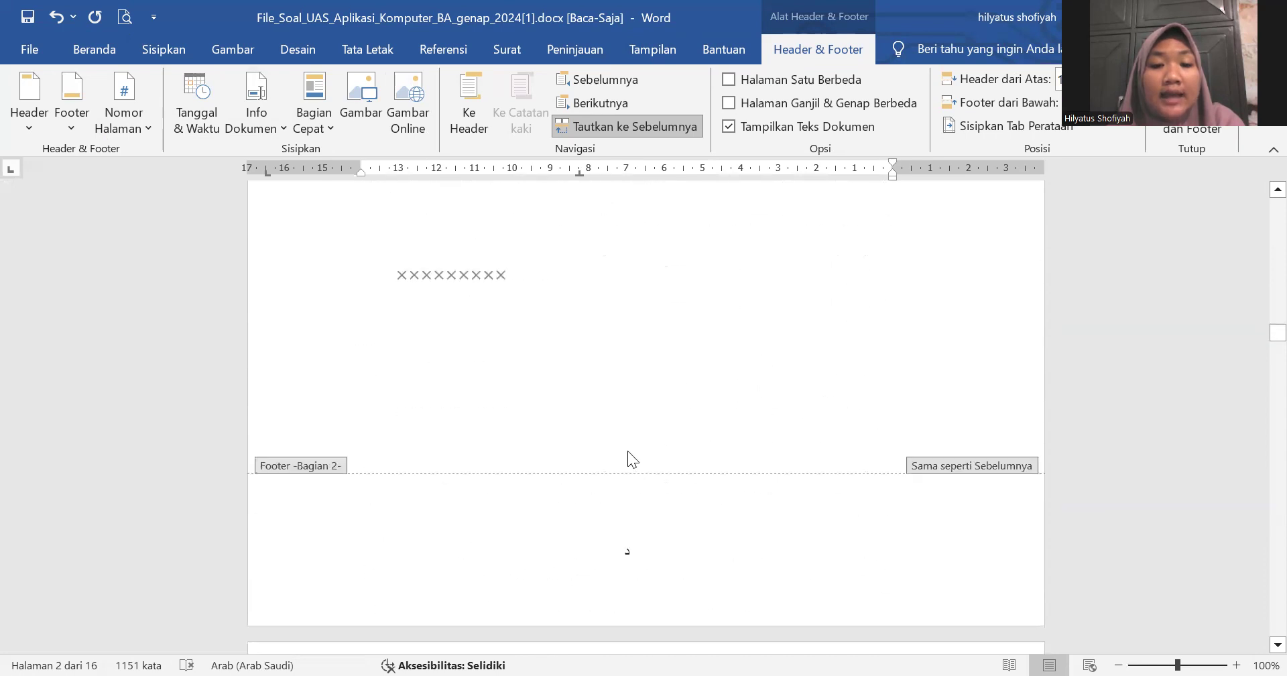
{"action": "scroll", "coordinate": [628, 451], "scroll_direction": "down", "scroll_amount": 20}
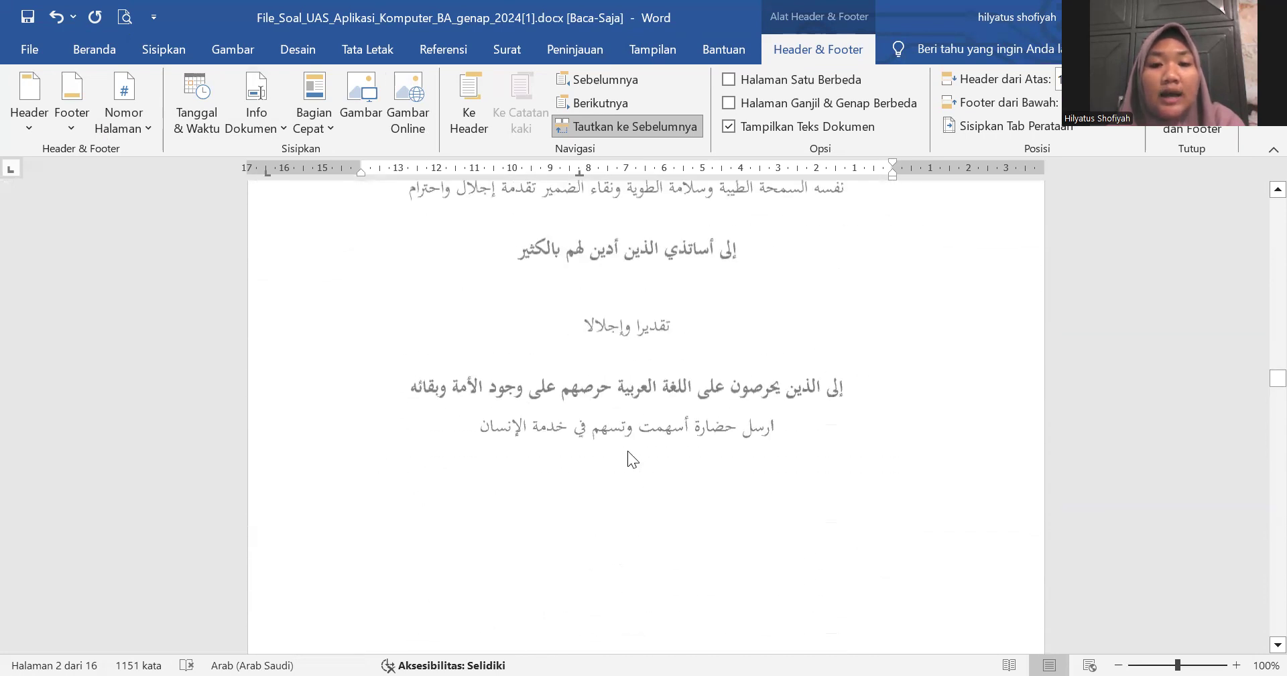
{"action": "scroll", "coordinate": [629, 451], "scroll_direction": "down", "scroll_amount": 12}
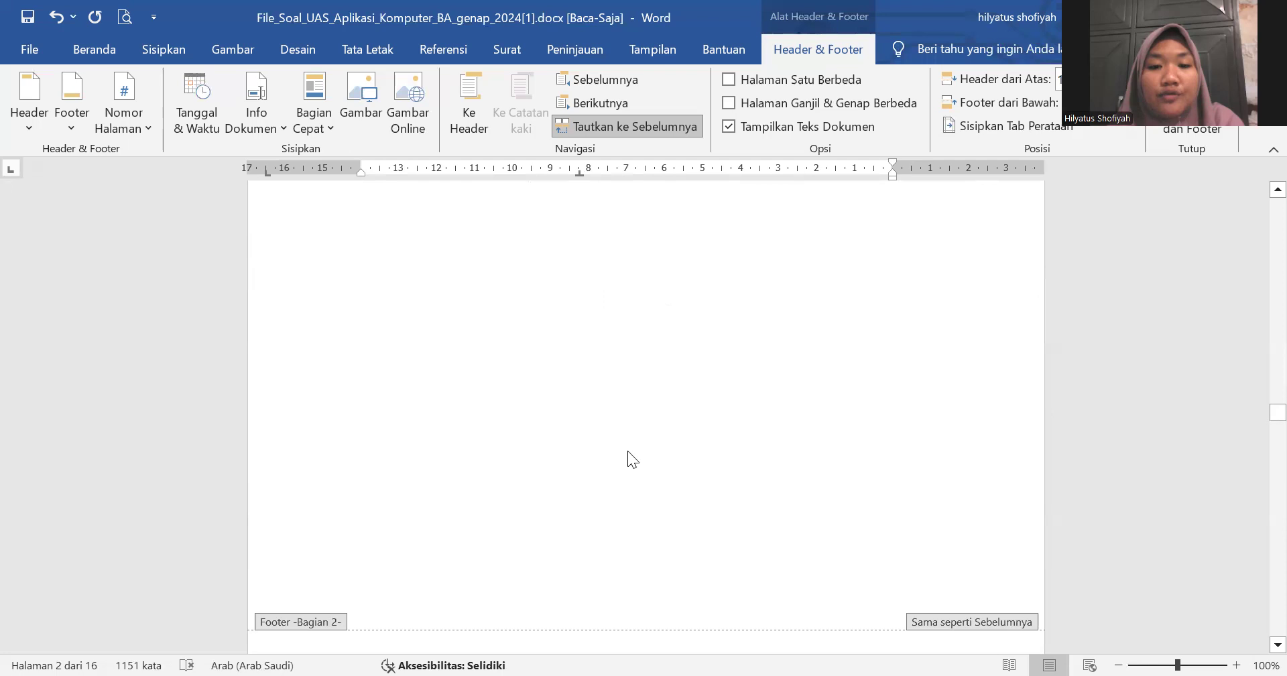
{"action": "scroll", "coordinate": [627, 451], "scroll_direction": "down", "scroll_amount": 3}
{"action": "scroll", "coordinate": [629, 451], "scroll_direction": "up", "scroll_amount": 6}
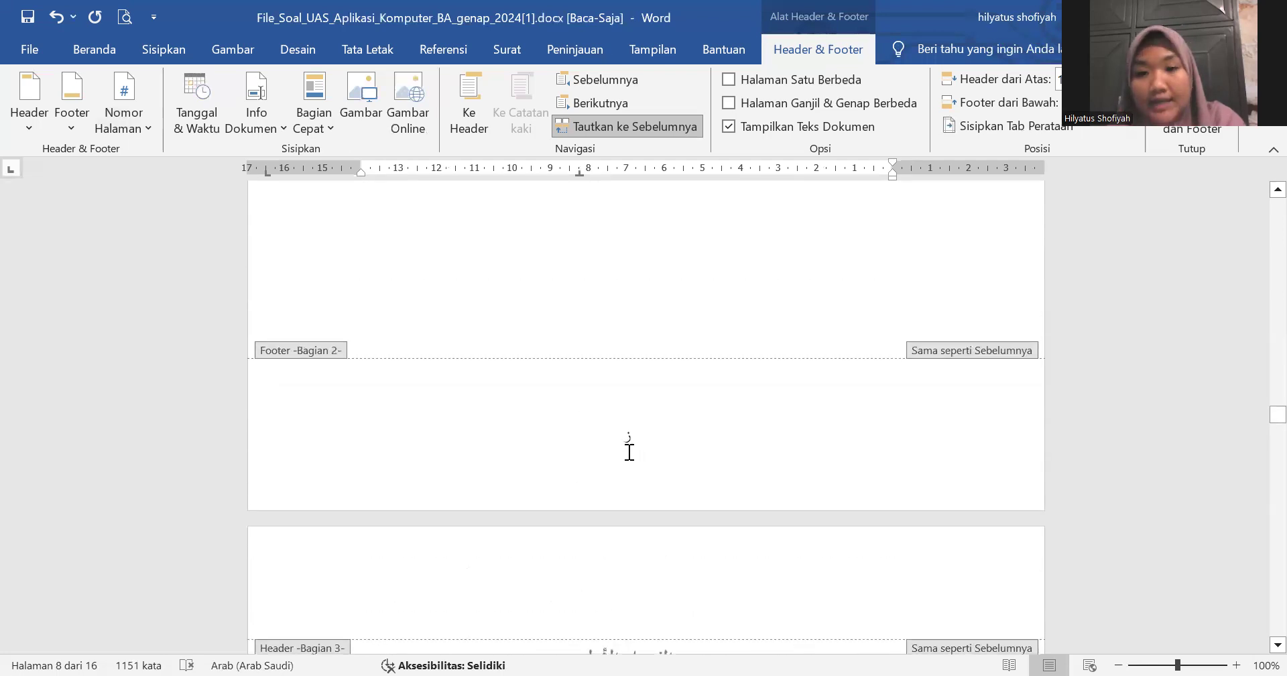
Step: Check the page number in the section 3 footer under الفصل الأول and where section 4 begins
{"action": "scroll", "coordinate": [646, 521], "scroll_direction": "down", "scroll_amount": 4}
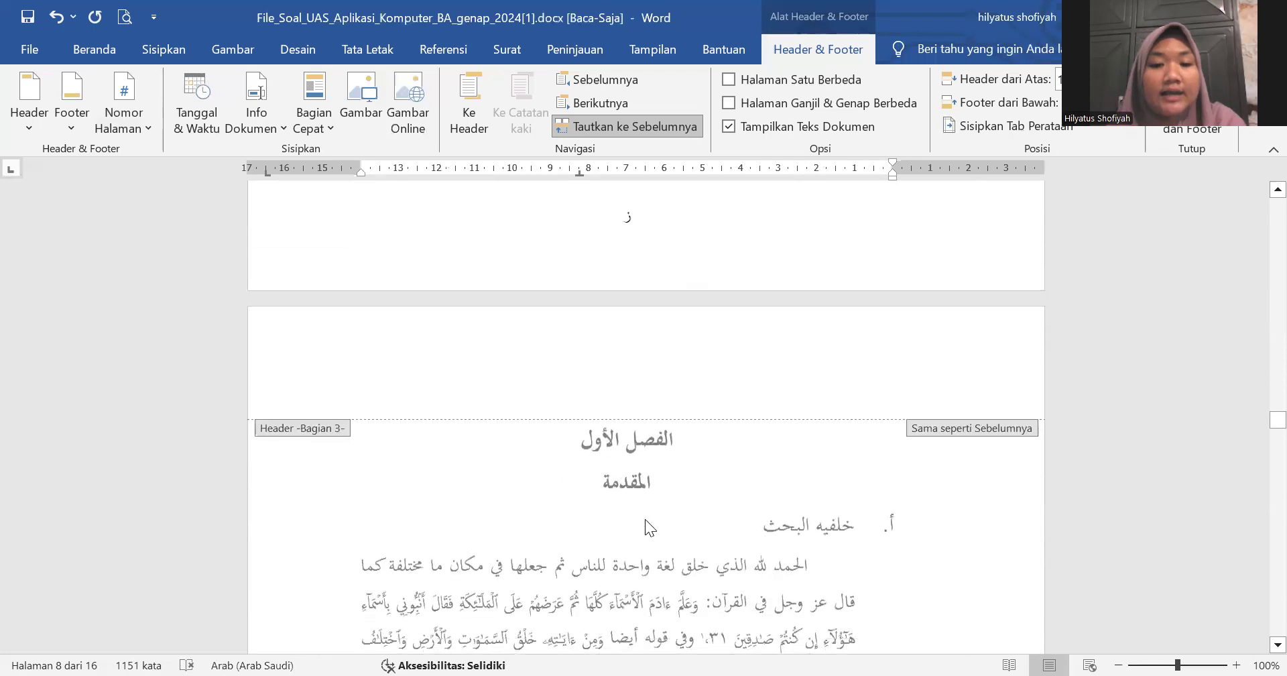
{"action": "scroll", "coordinate": [645, 518], "scroll_direction": "down", "scroll_amount": 3}
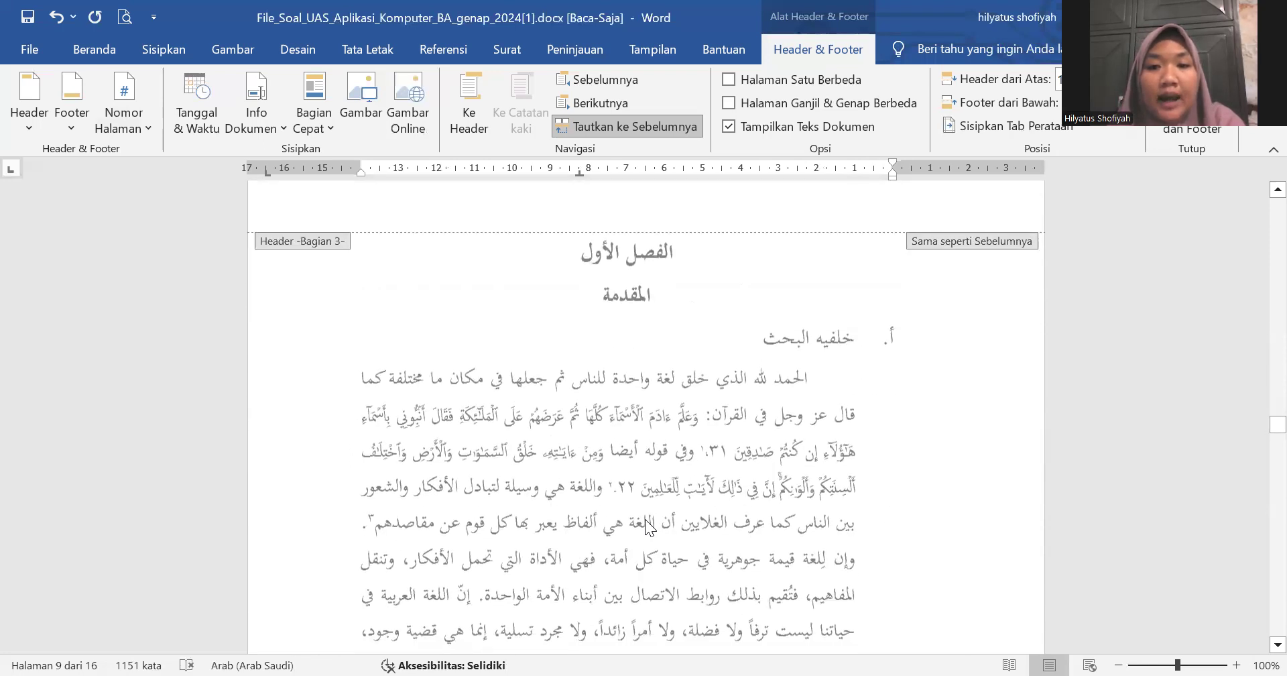
{"action": "scroll", "coordinate": [644, 519], "scroll_direction": "down", "scroll_amount": 6}
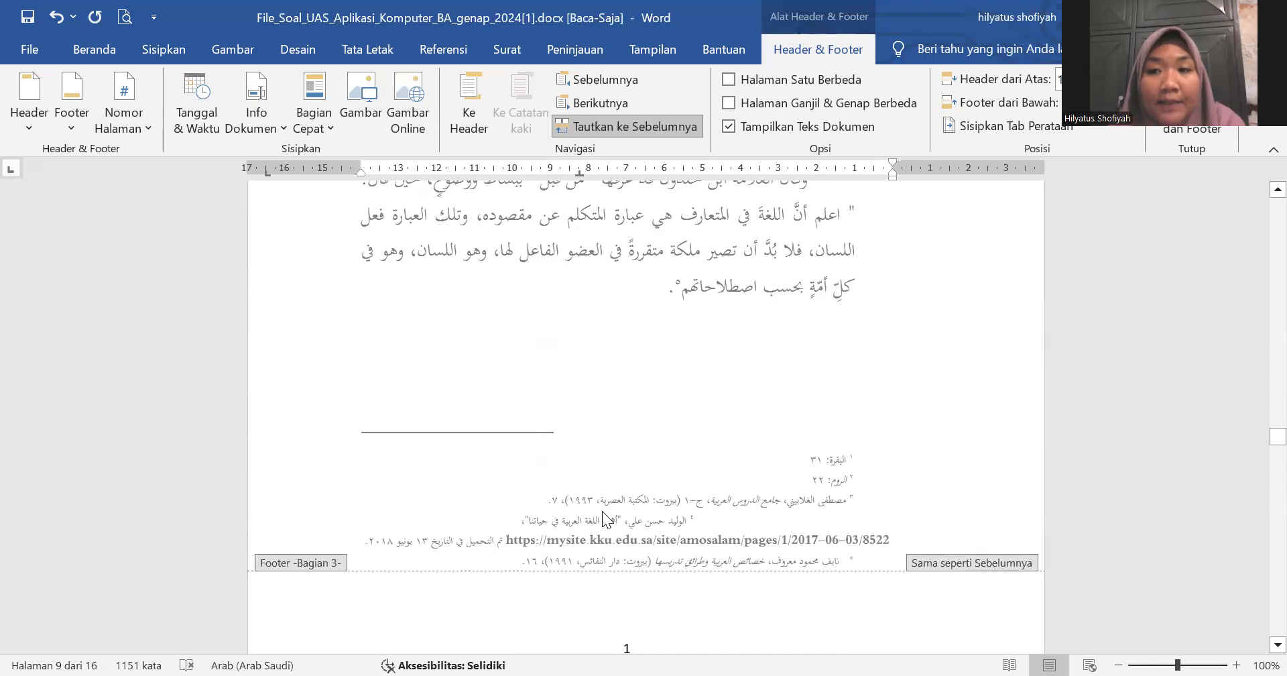
{"action": "scroll", "coordinate": [602, 511], "scroll_direction": "down", "scroll_amount": 3}
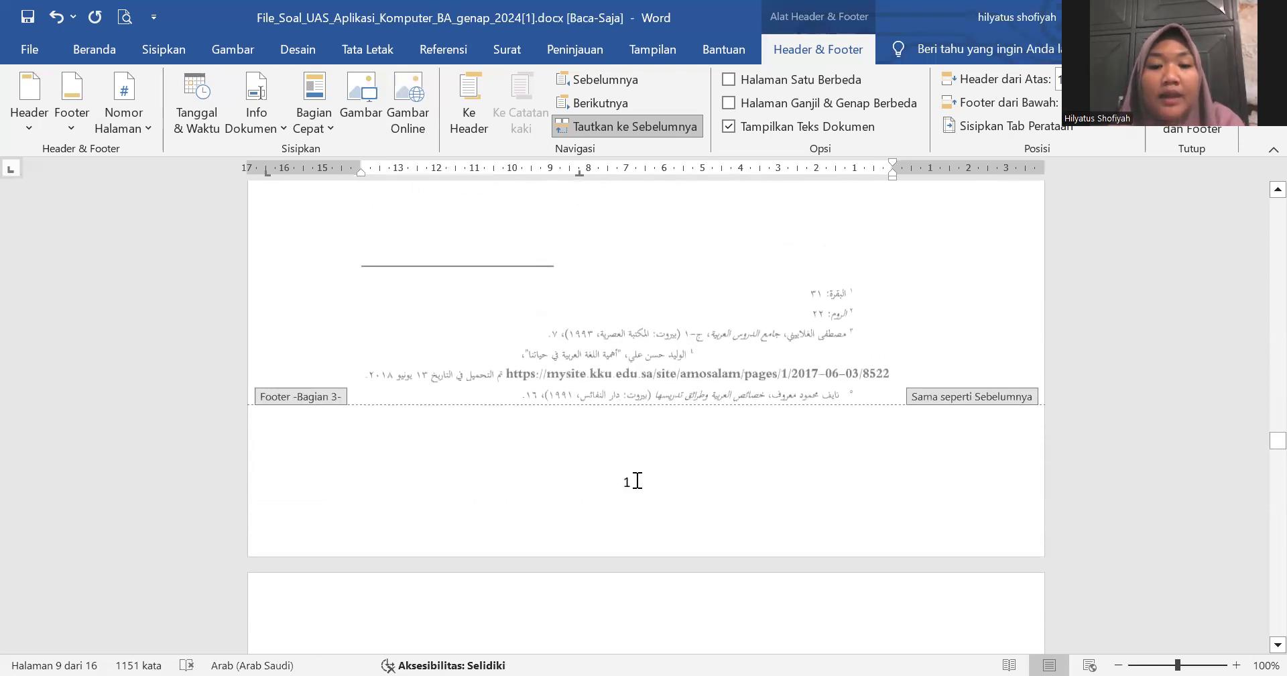
{"action": "left_click", "coordinate": [630, 478]}
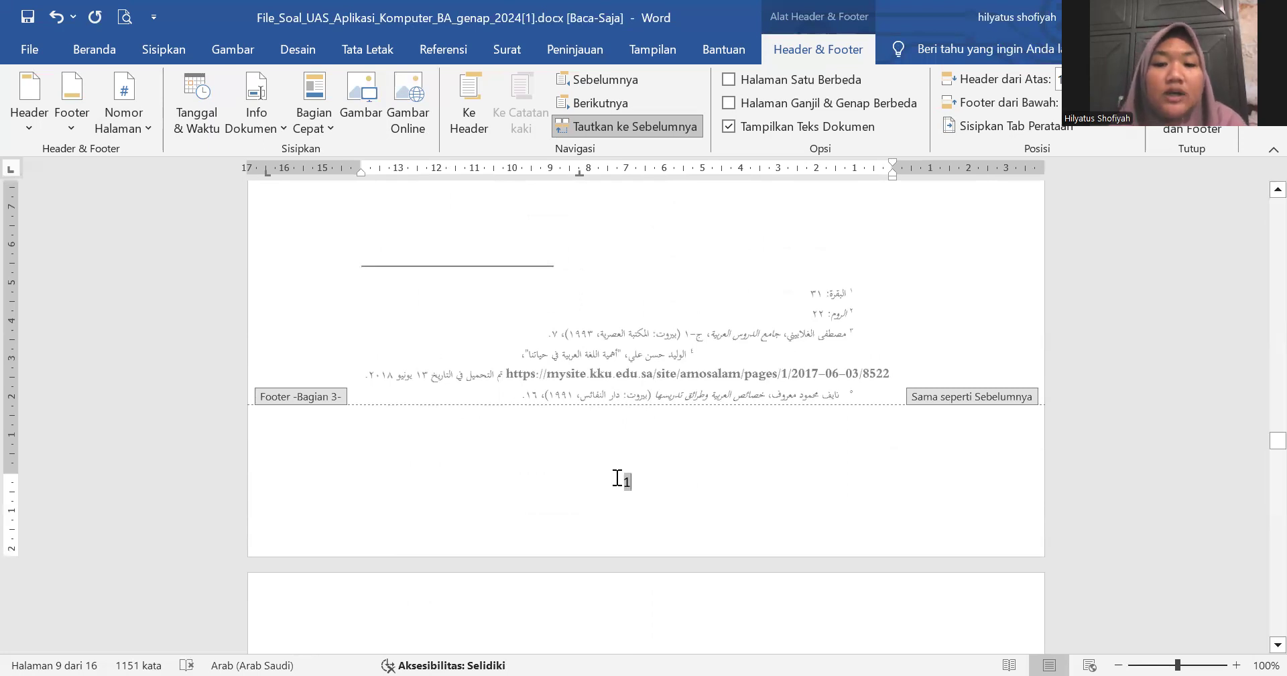
{"action": "scroll", "coordinate": [615, 477], "scroll_direction": "down", "scroll_amount": 5}
{"action": "scroll", "coordinate": [615, 478], "scroll_direction": "down", "scroll_amount": 1}
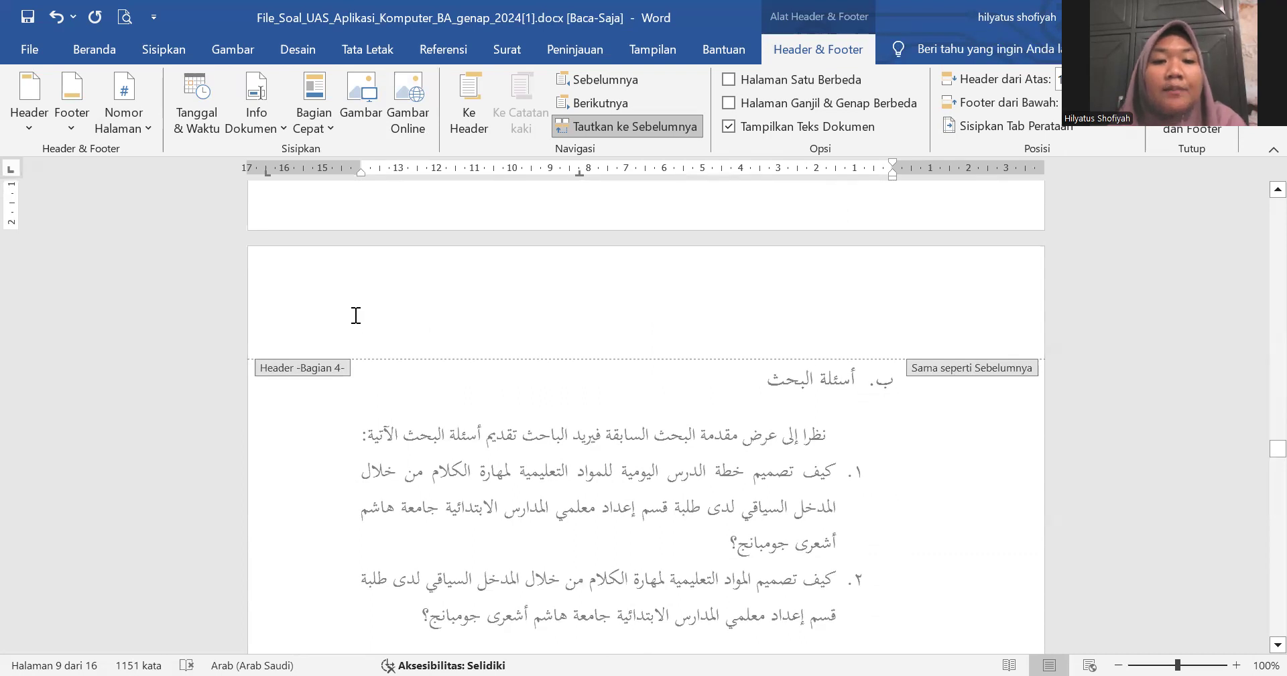
{"action": "scroll", "coordinate": [612, 331], "scroll_direction": "up", "scroll_amount": 10}
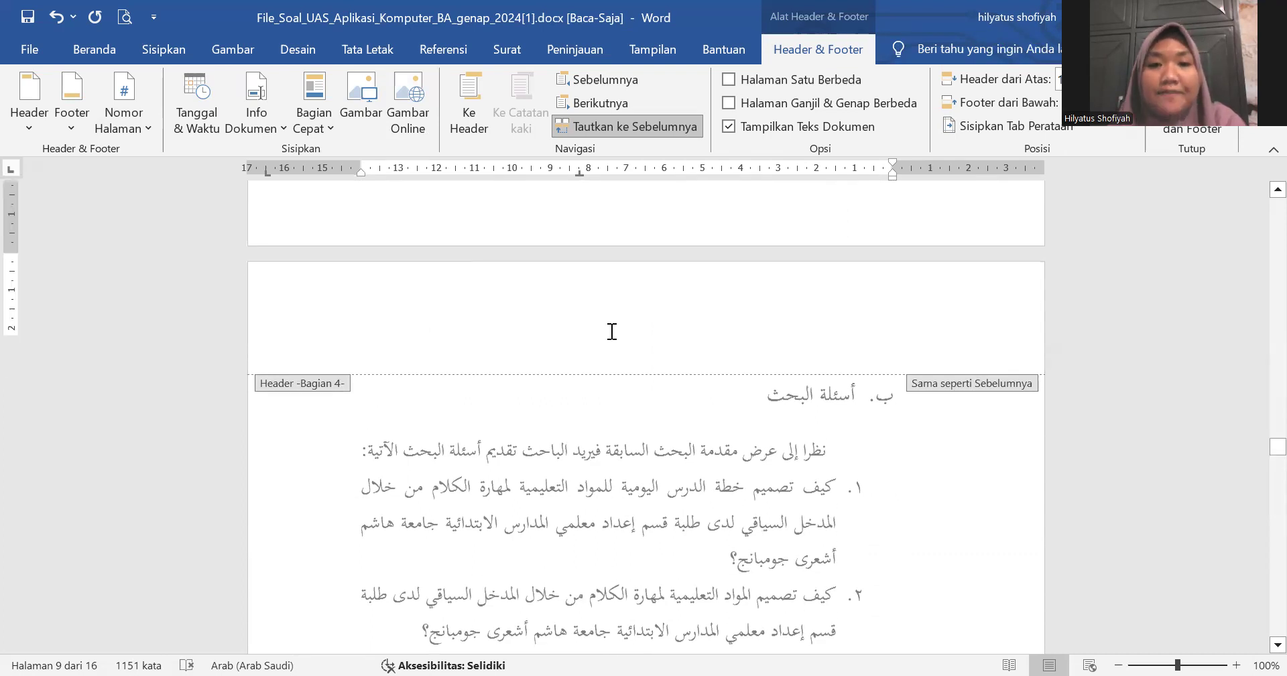
{"action": "scroll", "coordinate": [634, 486], "scroll_direction": "down", "scroll_amount": 3}
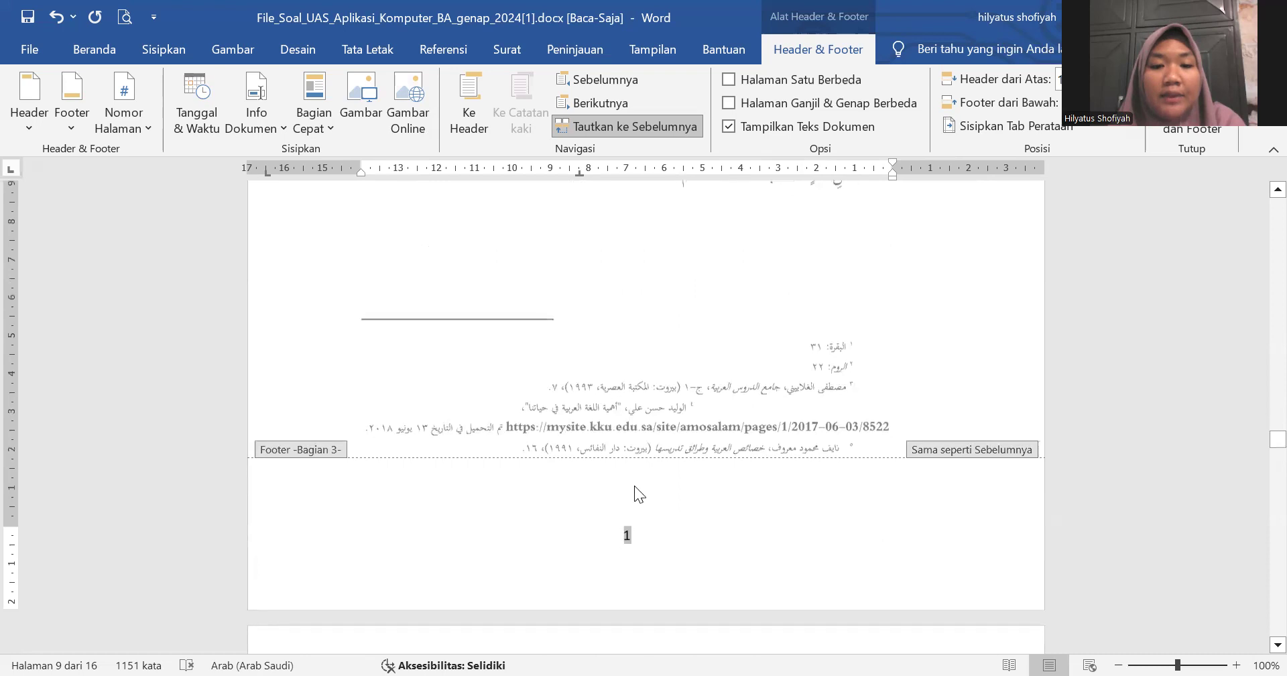
{"action": "scroll", "coordinate": [628, 514], "scroll_direction": "down", "scroll_amount": 1}
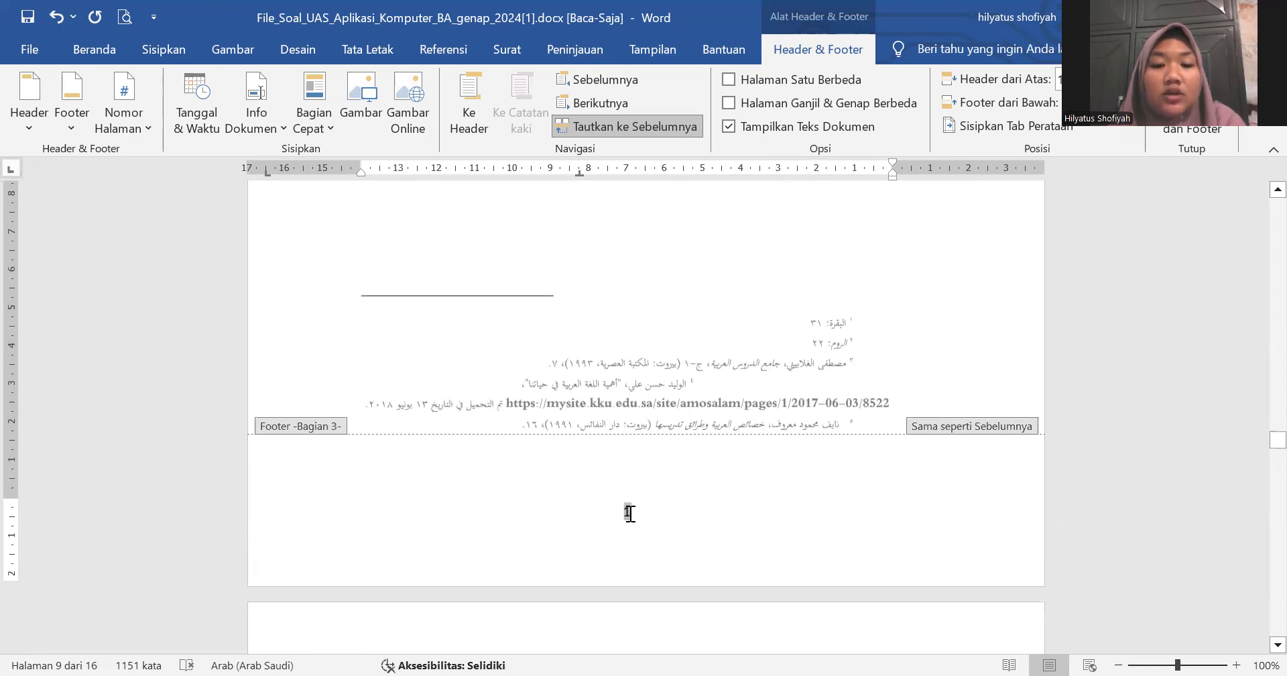
Step: Apply the 1, 2, 3, ... number format to the section 3 page number, with numbering starting at 1
{"action": "double_click", "coordinate": [630, 505]}
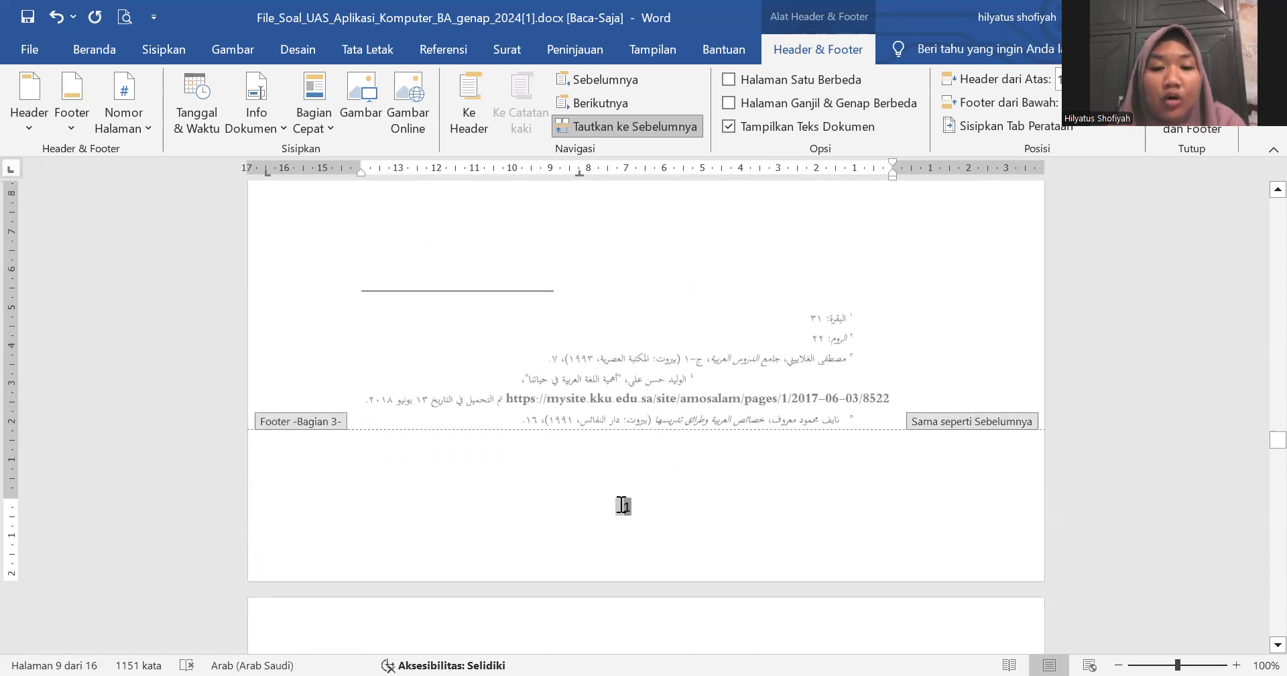
{"action": "left_click", "coordinate": [101, 51]}
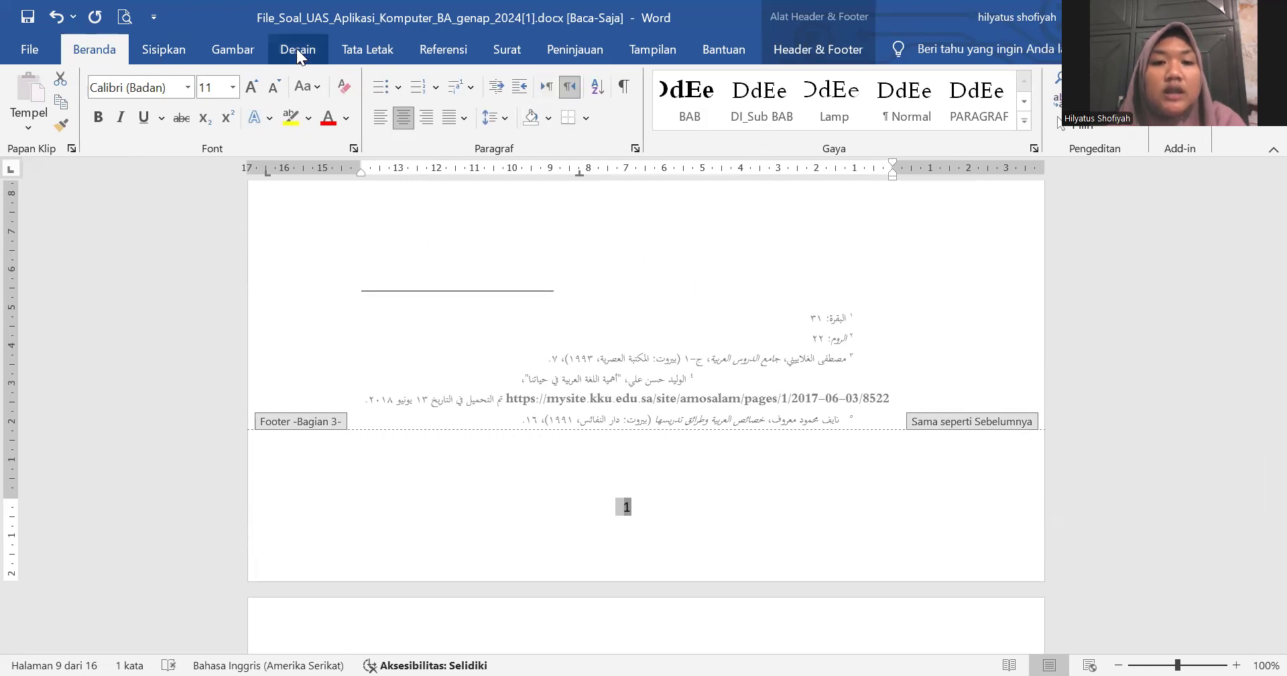
{"action": "left_click", "coordinate": [809, 47]}
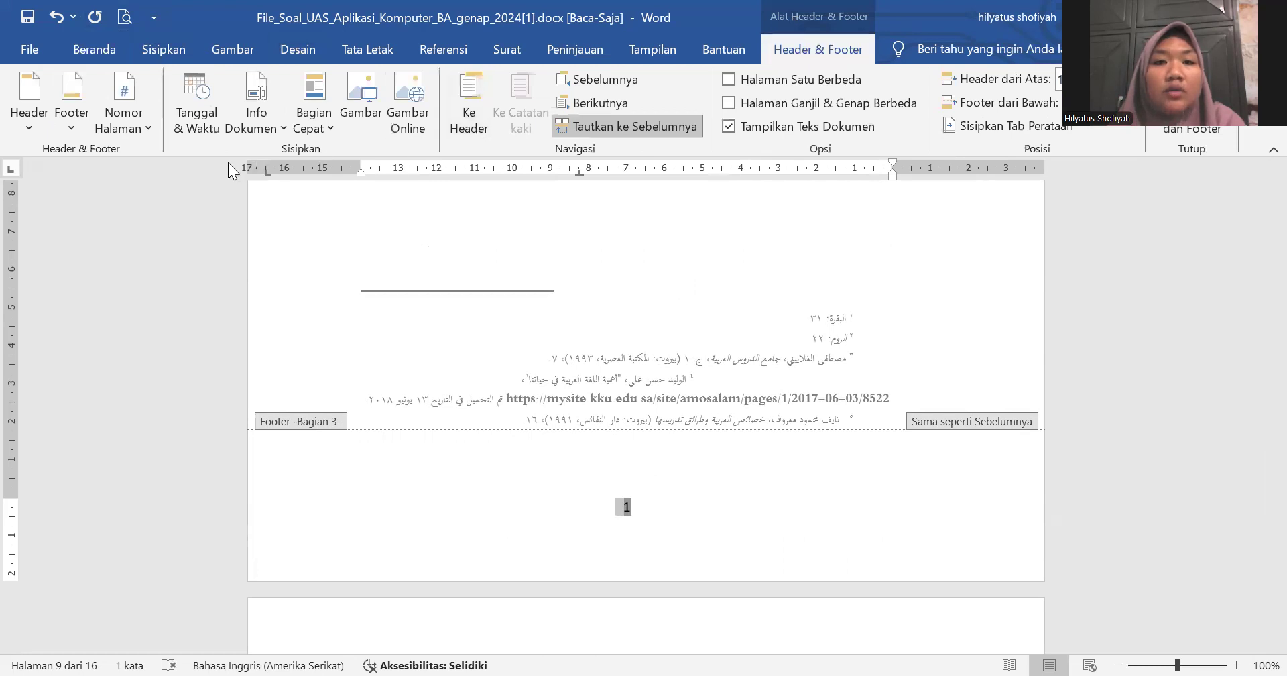
{"action": "left_click", "coordinate": [126, 118]}
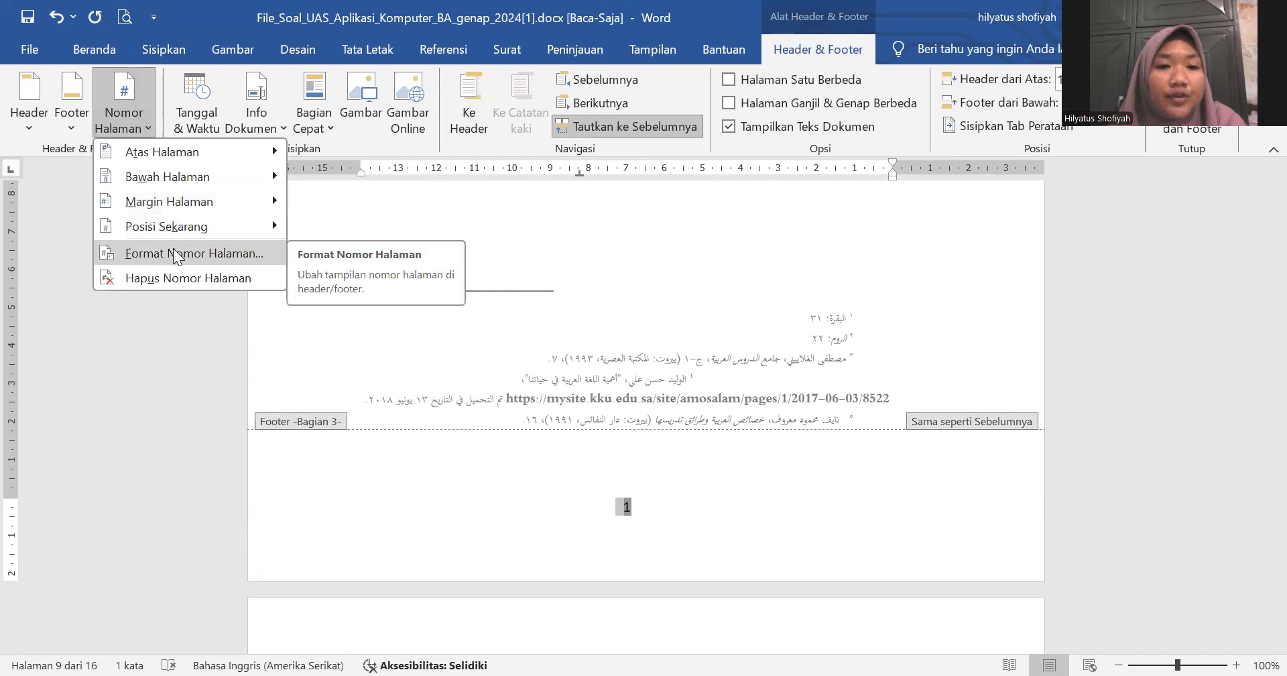
{"action": "left_click", "coordinate": [173, 253]}
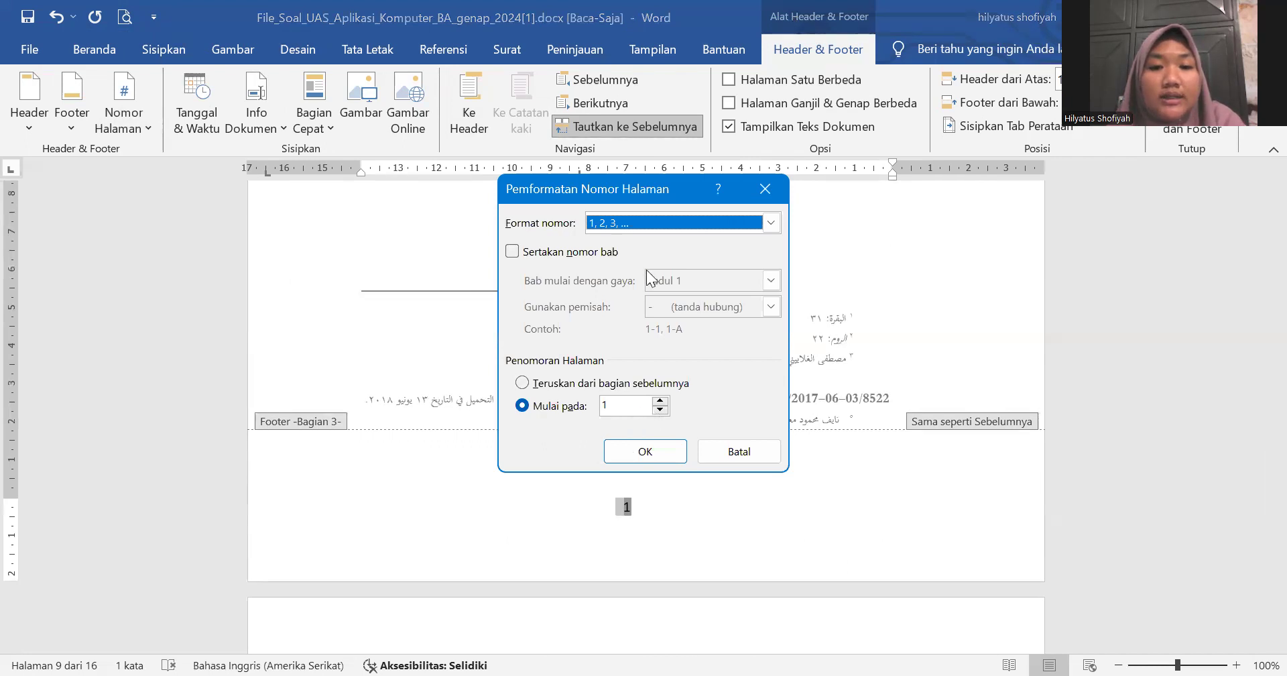
{"action": "left_click", "coordinate": [633, 225]}
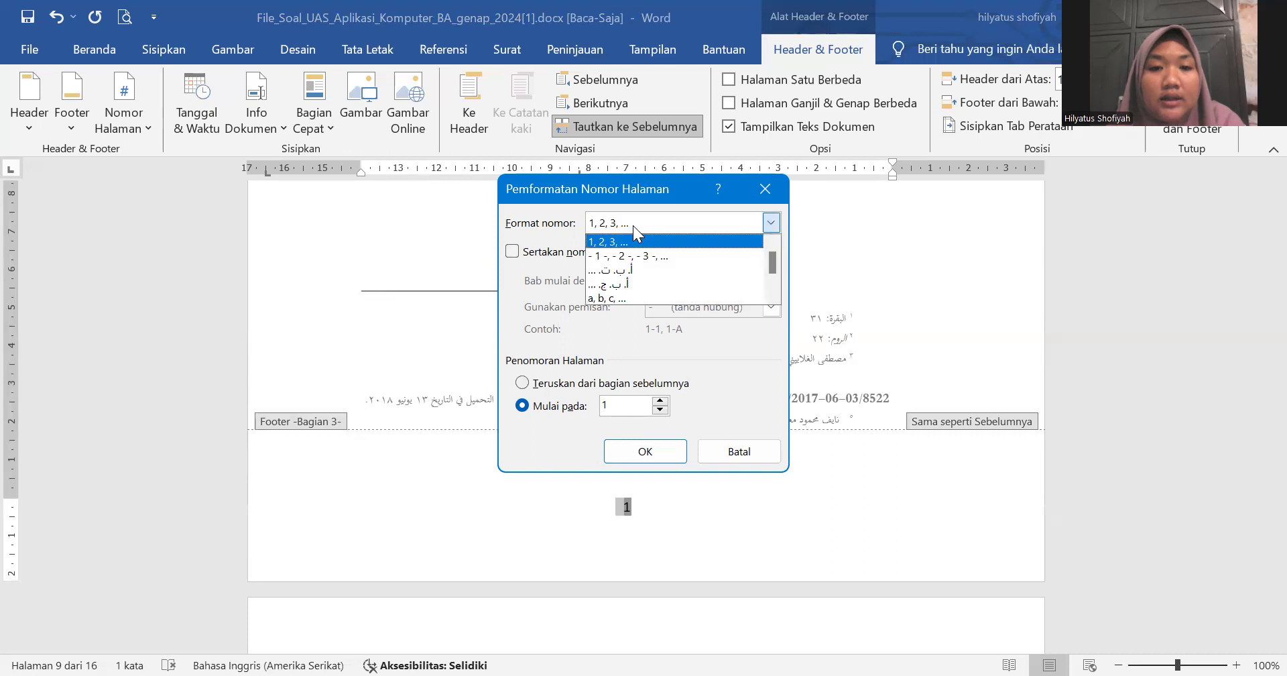
{"action": "left_click", "coordinate": [645, 454]}
Step: Edit the Page field in the section 3 footer to use the Gunakan Penomoran Default format
{"action": "double_click", "coordinate": [628, 560]}
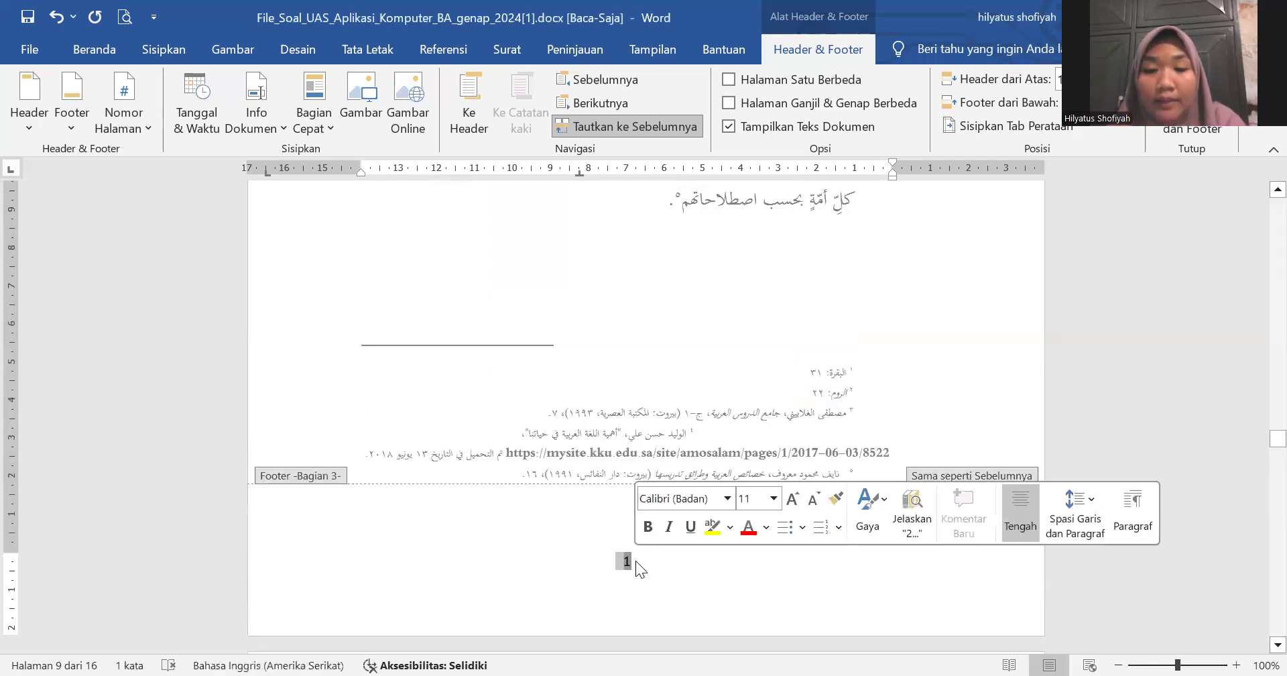
{"action": "left_click", "coordinate": [94, 49]}
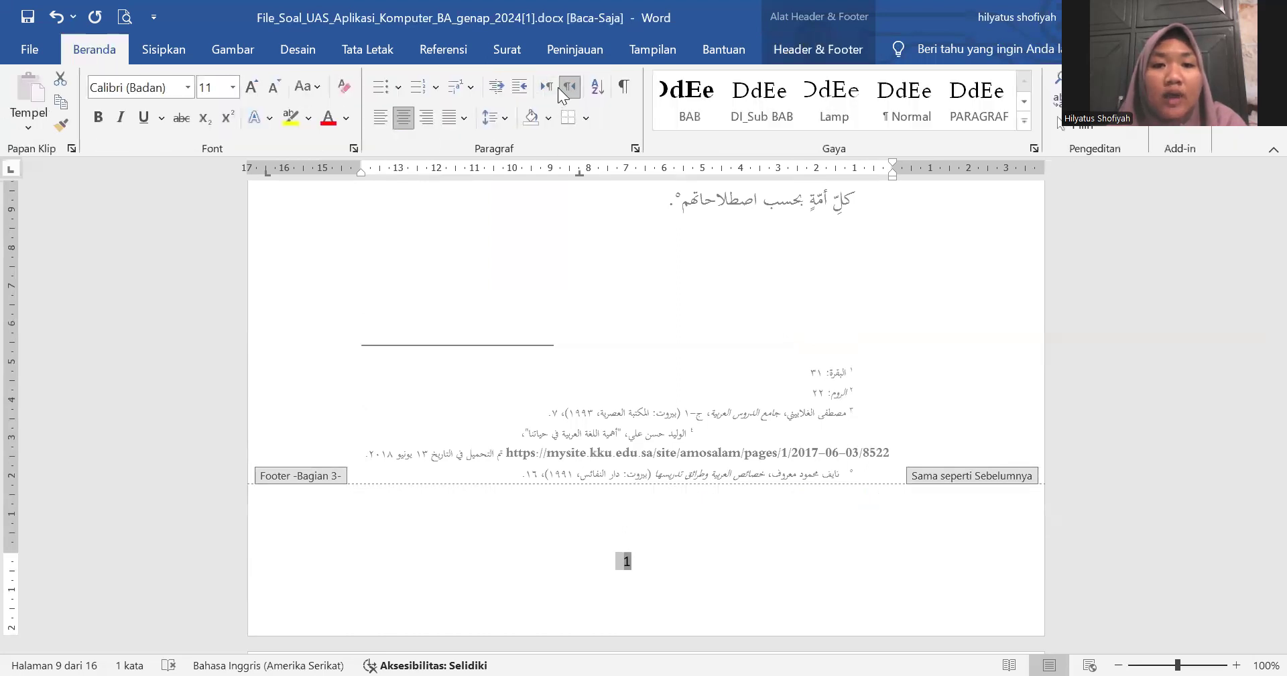
{"action": "right_click", "coordinate": [623, 562]}
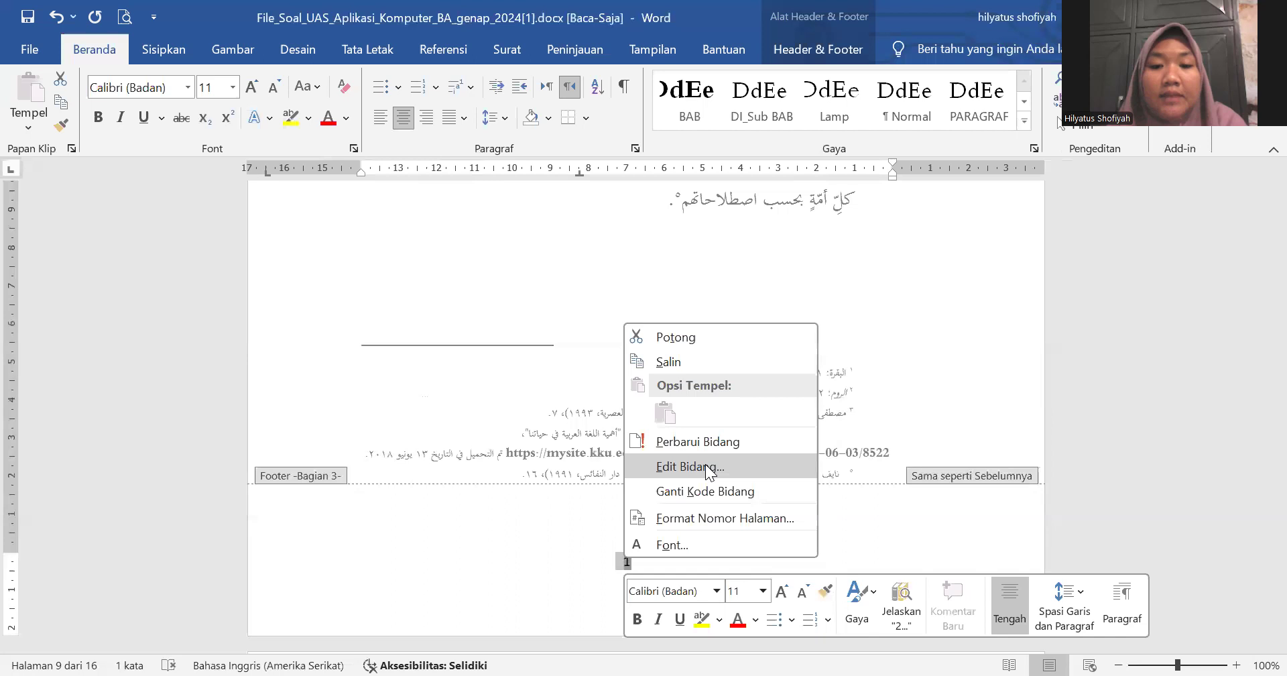
{"action": "left_click", "coordinate": [709, 471]}
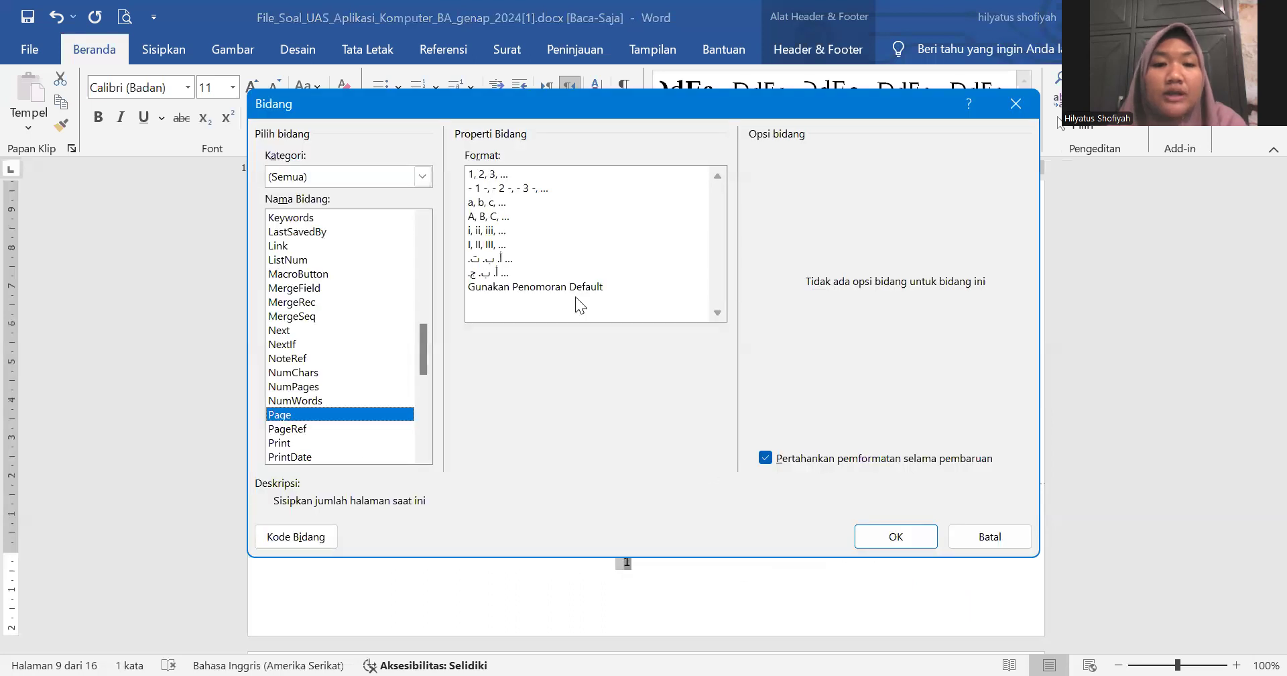
{"action": "left_click", "coordinate": [537, 288]}
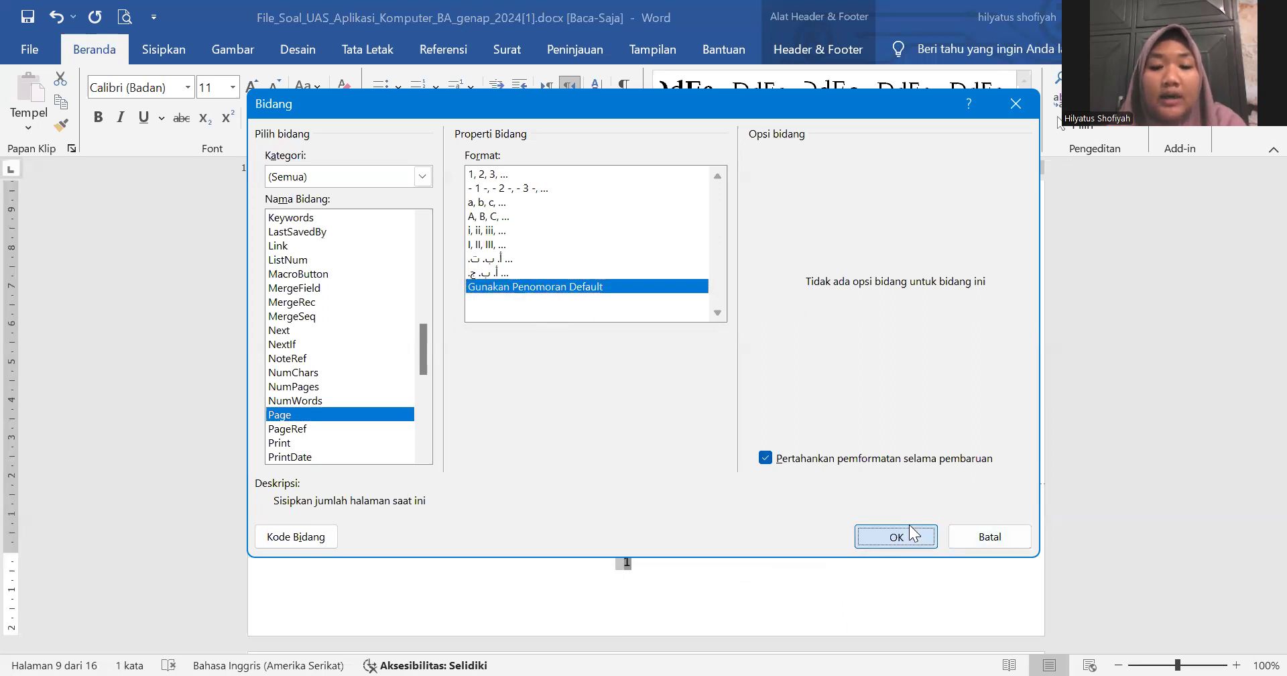
{"action": "left_click", "coordinate": [895, 536]}
Step: Compare the page number in the section 4 footer with the one in the section 3 footer
{"action": "scroll", "coordinate": [735, 472], "scroll_direction": "down", "scroll_amount": 5}
{"action": "scroll", "coordinate": [736, 472], "scroll_direction": "down", "scroll_amount": 10}
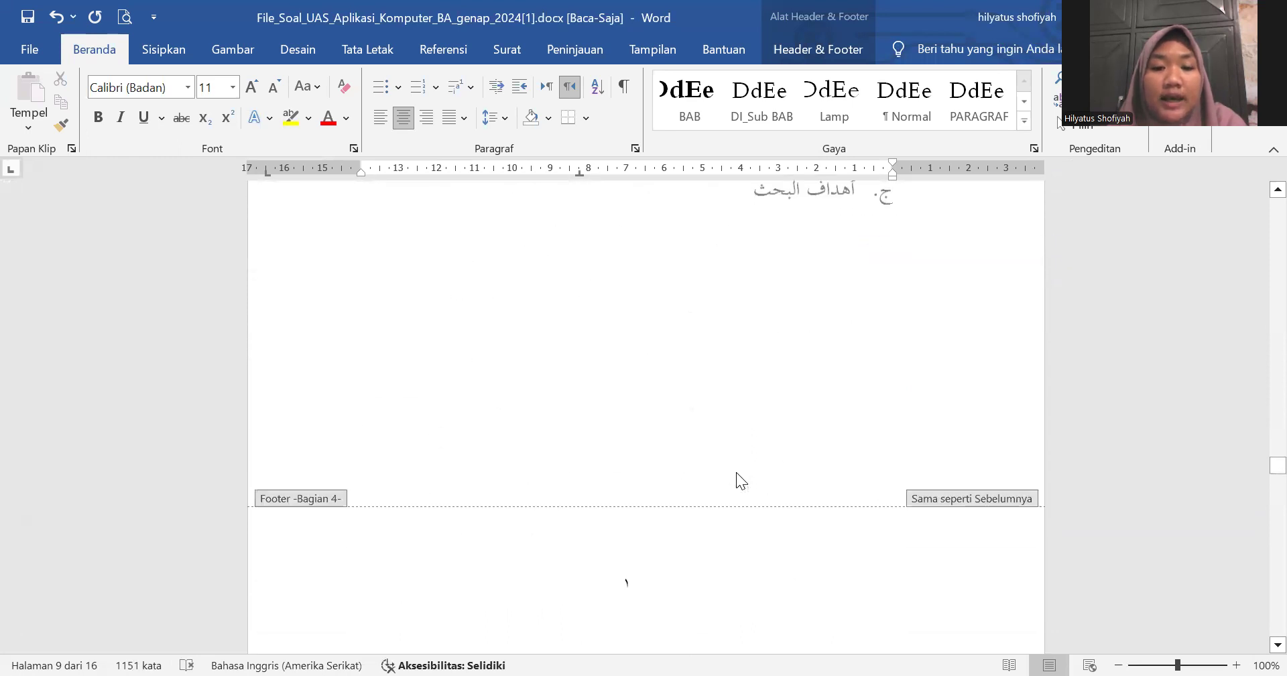
{"action": "scroll", "coordinate": [736, 471], "scroll_direction": "down", "scroll_amount": 3}
{"action": "scroll", "coordinate": [736, 472], "scroll_direction": "up", "scroll_amount": 7}
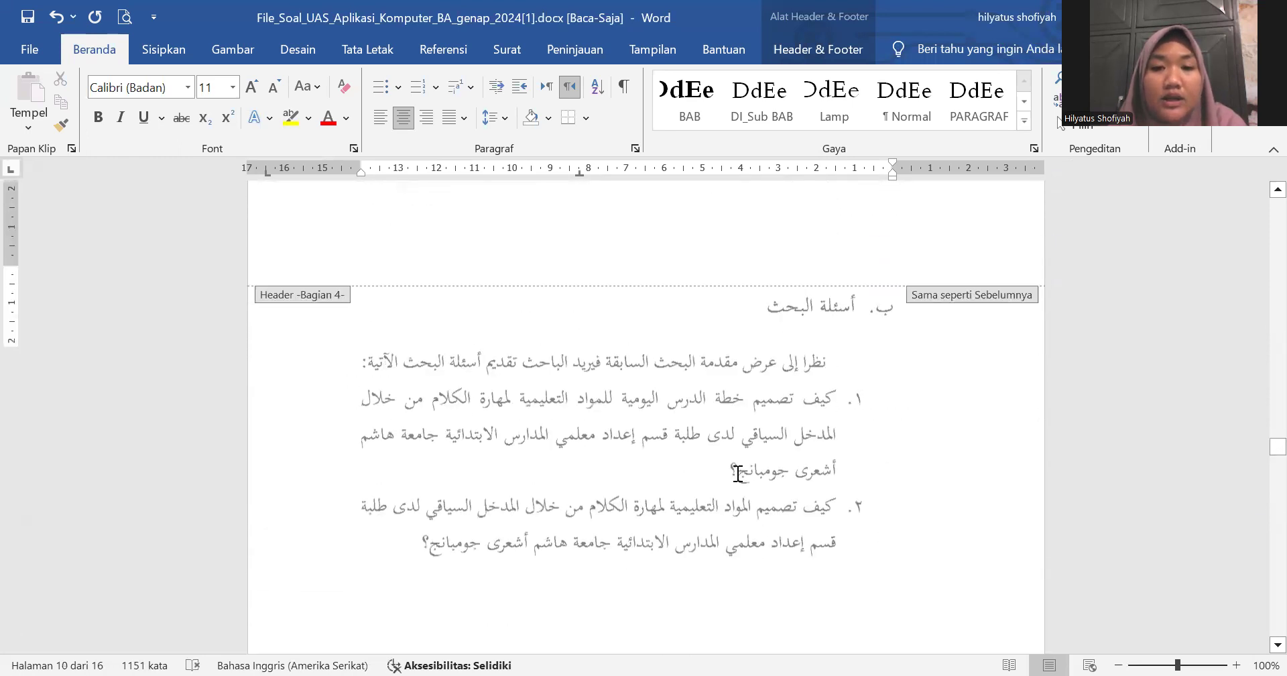
{"action": "scroll", "coordinate": [736, 471], "scroll_direction": "up", "scroll_amount": 5}
{"action": "double_click", "coordinate": [624, 421]}
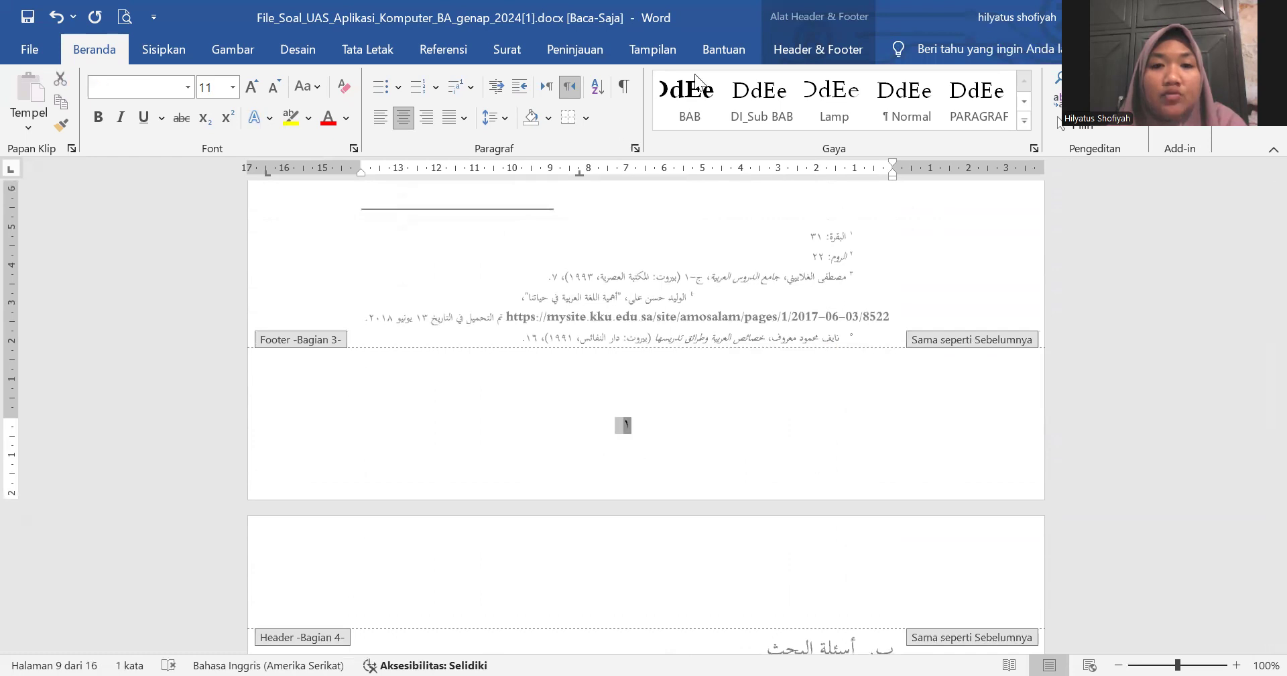
{"action": "left_click", "coordinate": [645, 51]}
{"action": "left_click", "coordinate": [588, 45]}
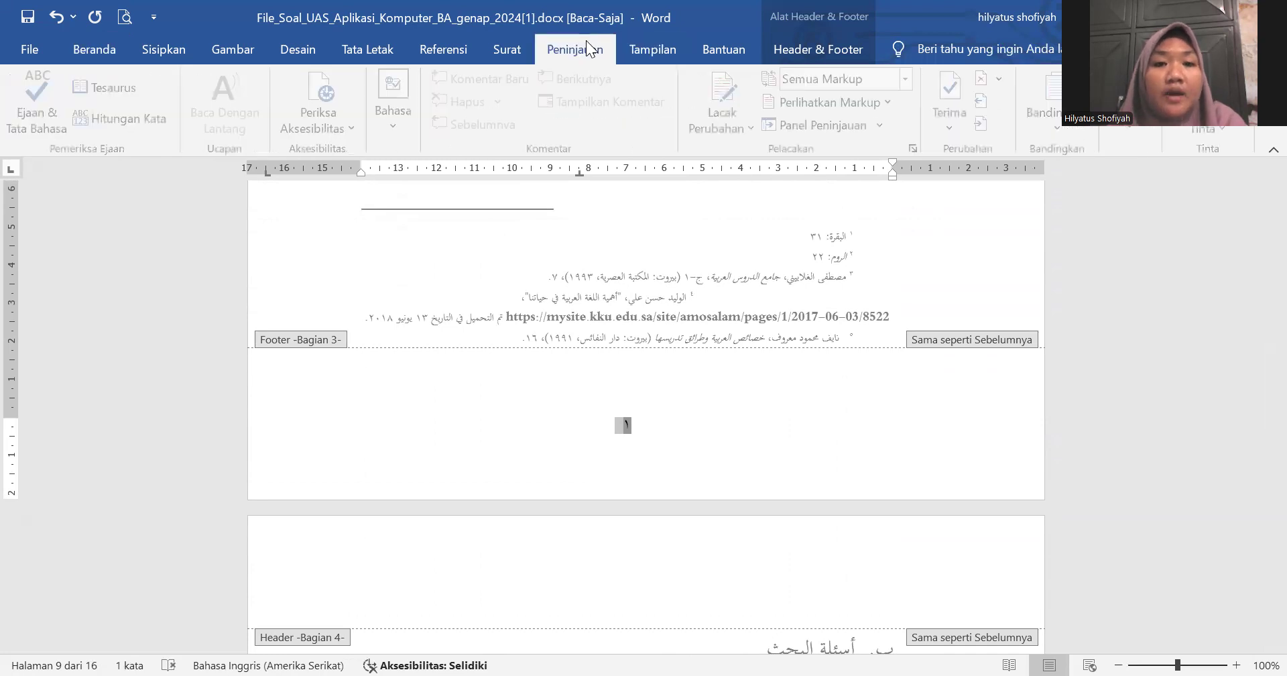
{"action": "left_click", "coordinate": [731, 50]}
{"action": "left_click", "coordinate": [499, 51]}
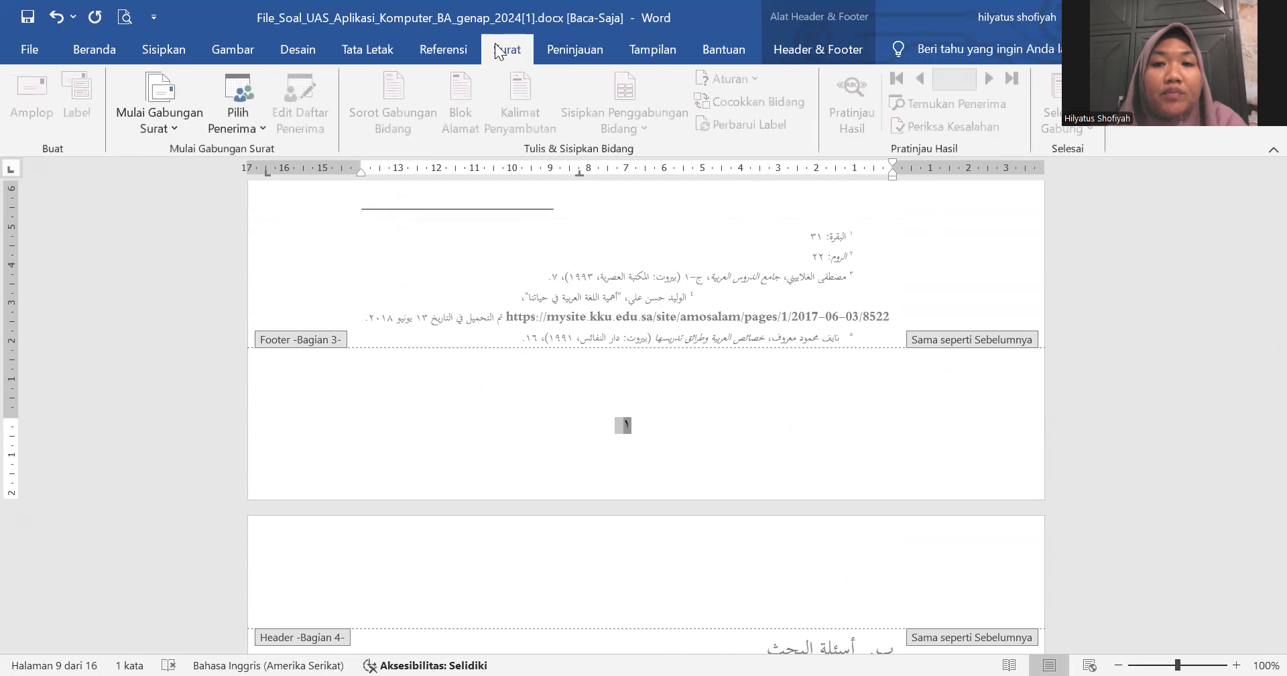
{"action": "left_click", "coordinate": [447, 50]}
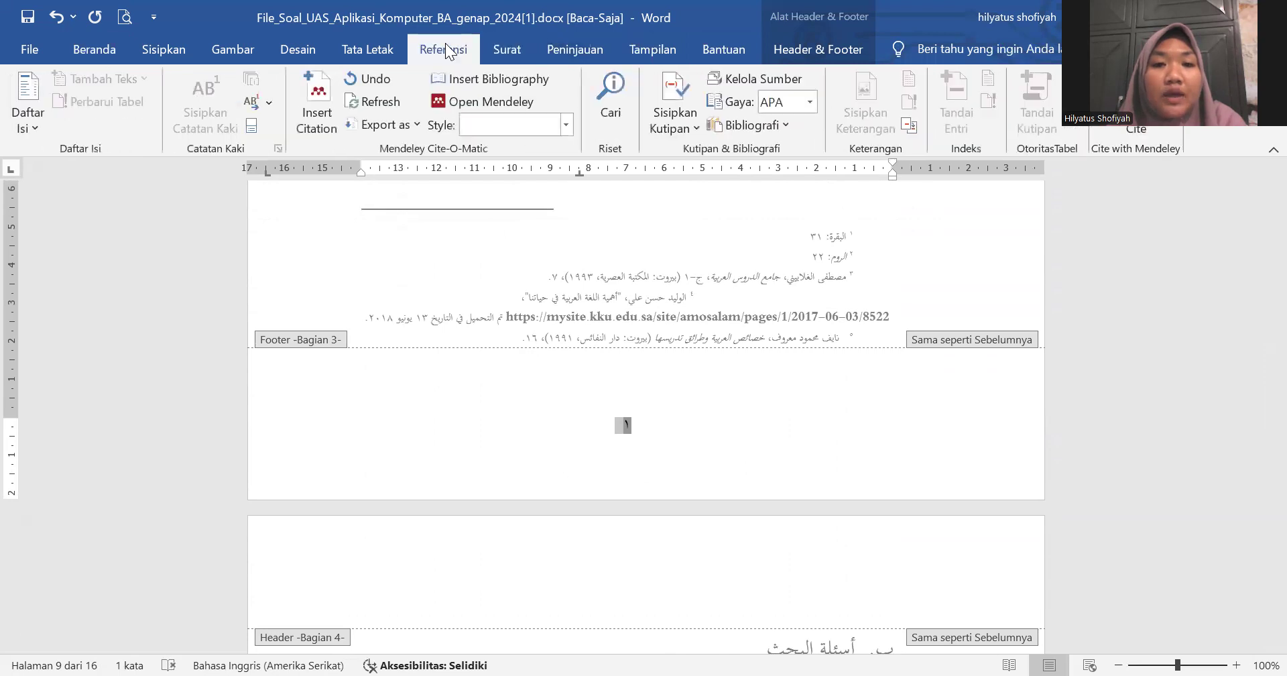
{"action": "left_click", "coordinate": [390, 47]}
{"action": "left_click", "coordinate": [311, 43]}
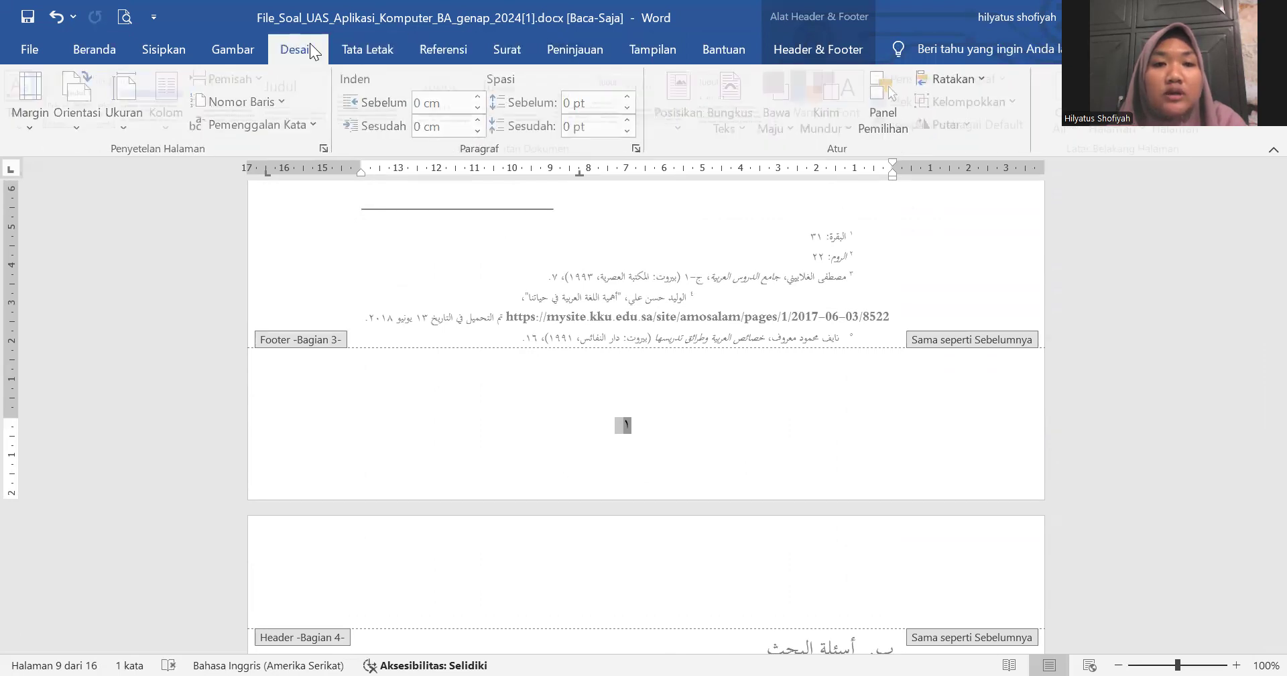
{"action": "left_click", "coordinate": [725, 49]}
{"action": "left_click", "coordinate": [673, 48]}
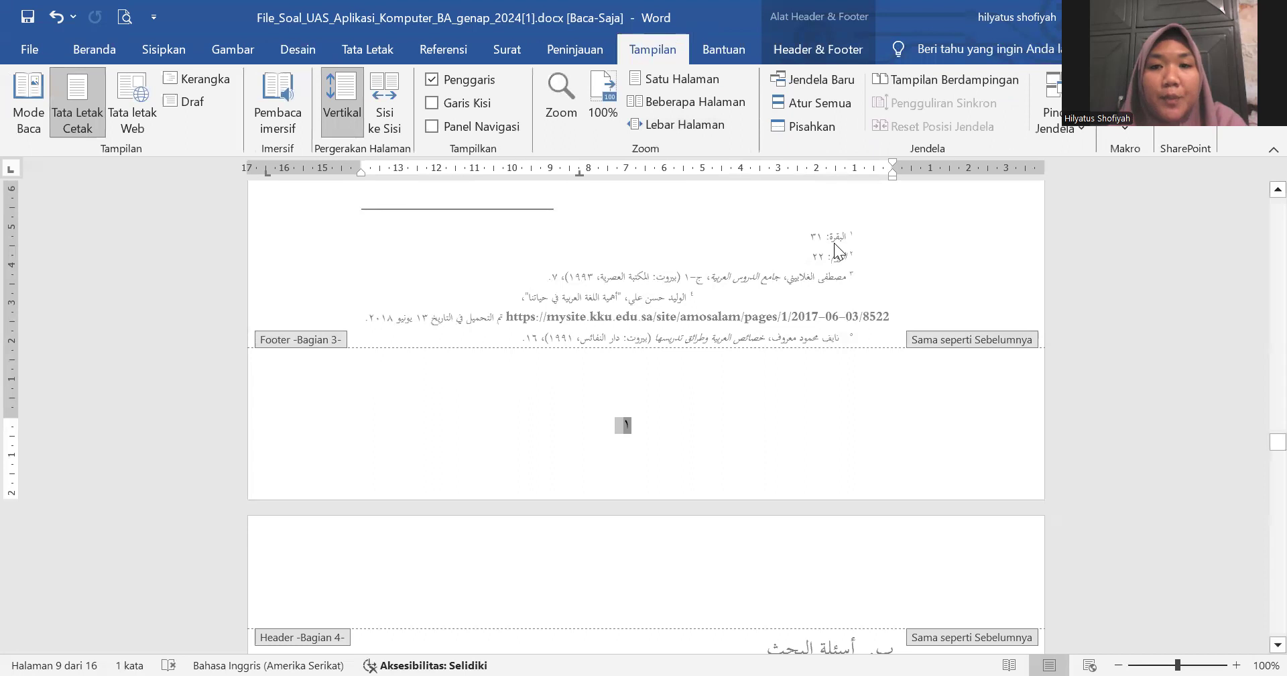
Step: Unlink the section 3 footer from the previous section
{"action": "double_click", "coordinate": [930, 488]}
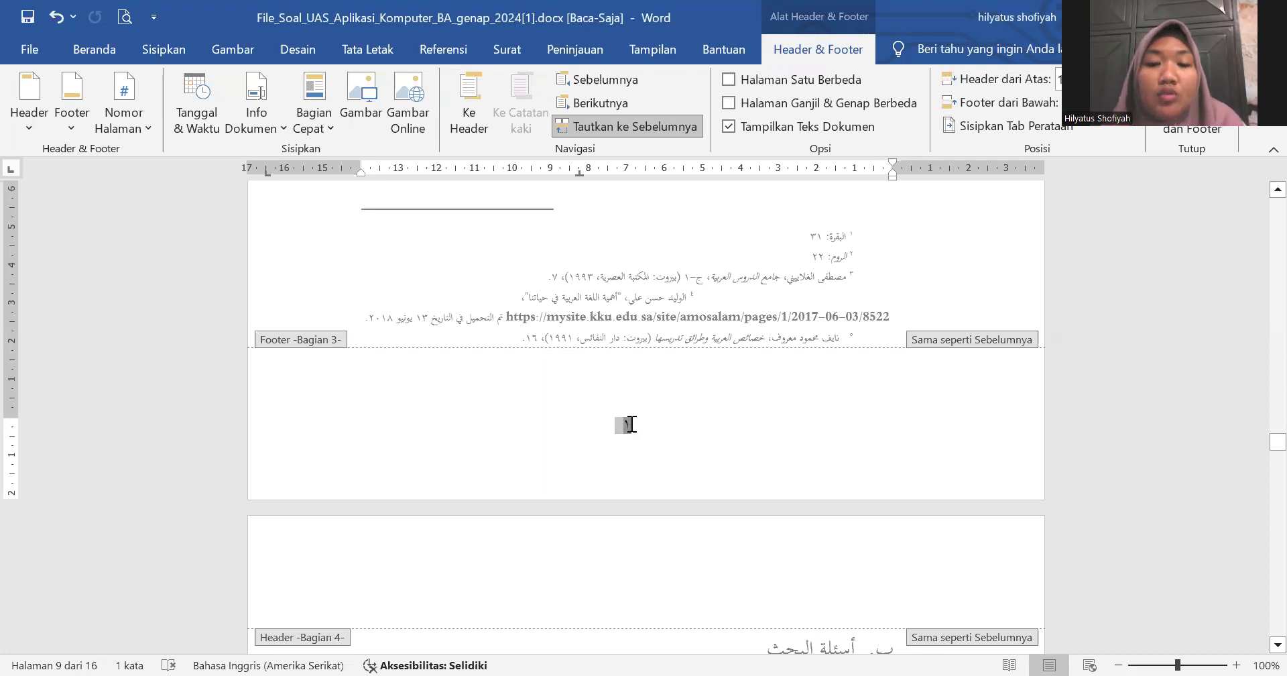
{"action": "scroll", "coordinate": [630, 423], "scroll_direction": "down", "scroll_amount": 3}
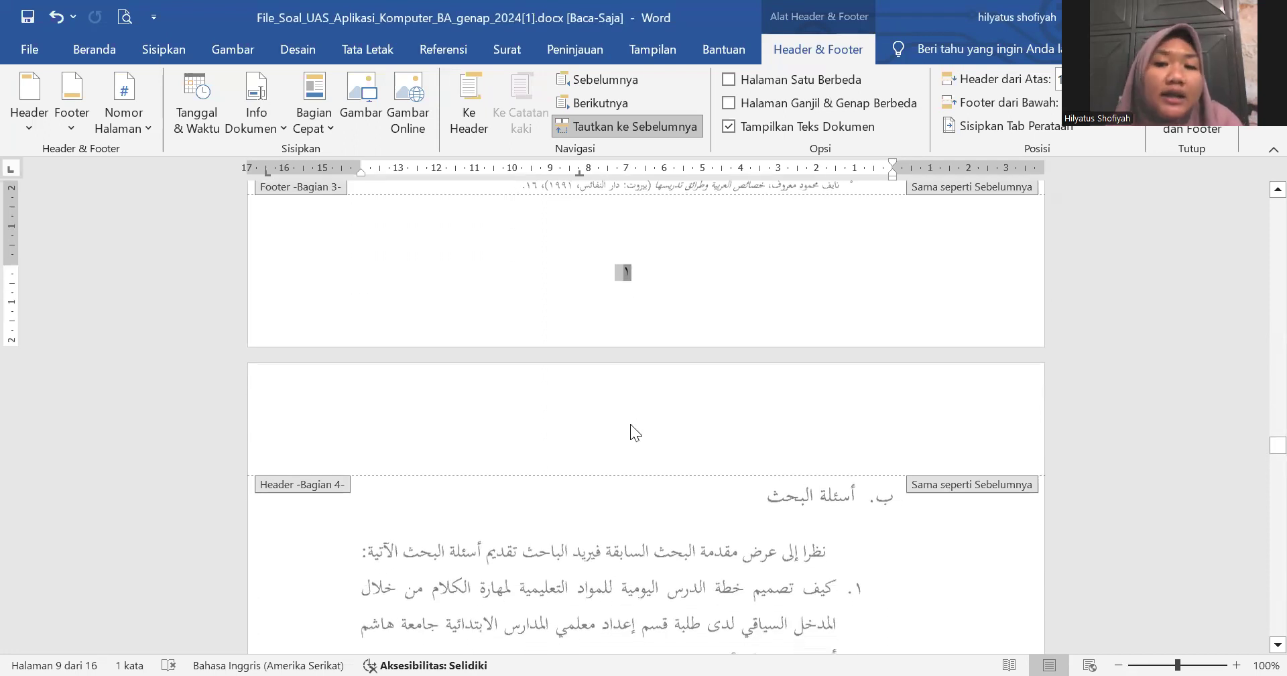
{"action": "scroll", "coordinate": [630, 423], "scroll_direction": "down", "scroll_amount": 14}
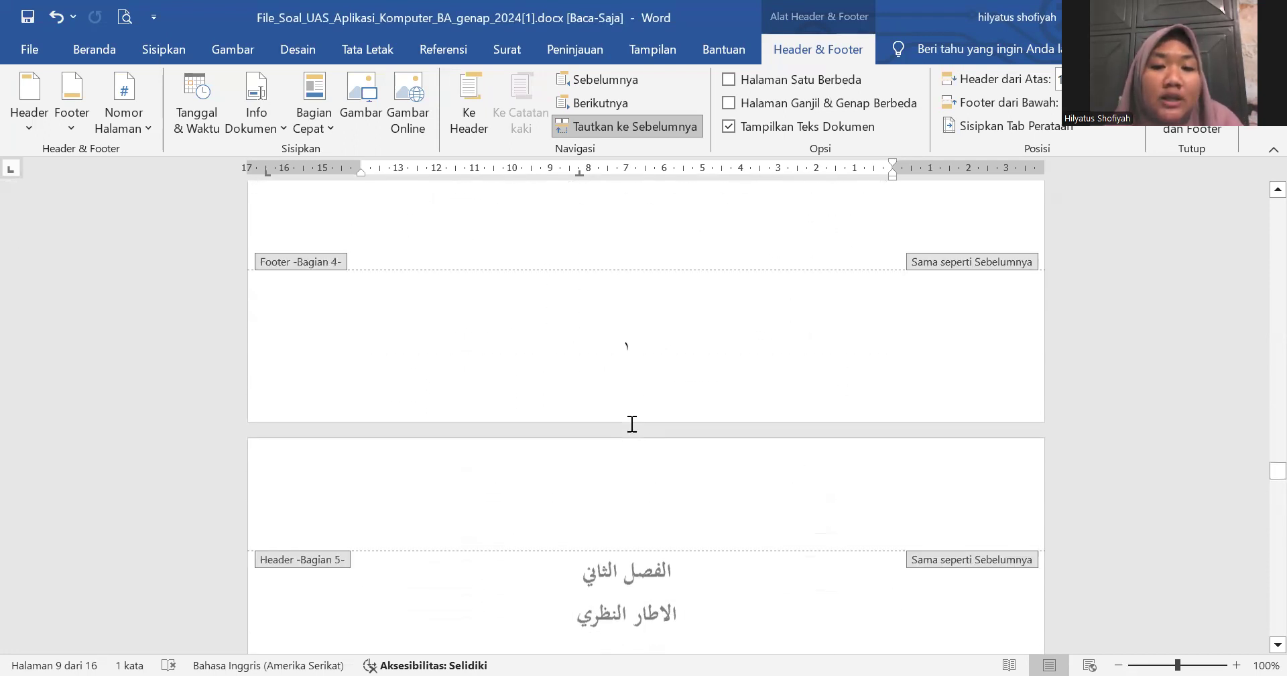
{"action": "left_click", "coordinate": [642, 347]}
{"action": "scroll", "coordinate": [642, 347], "scroll_direction": "up", "scroll_amount": 13}
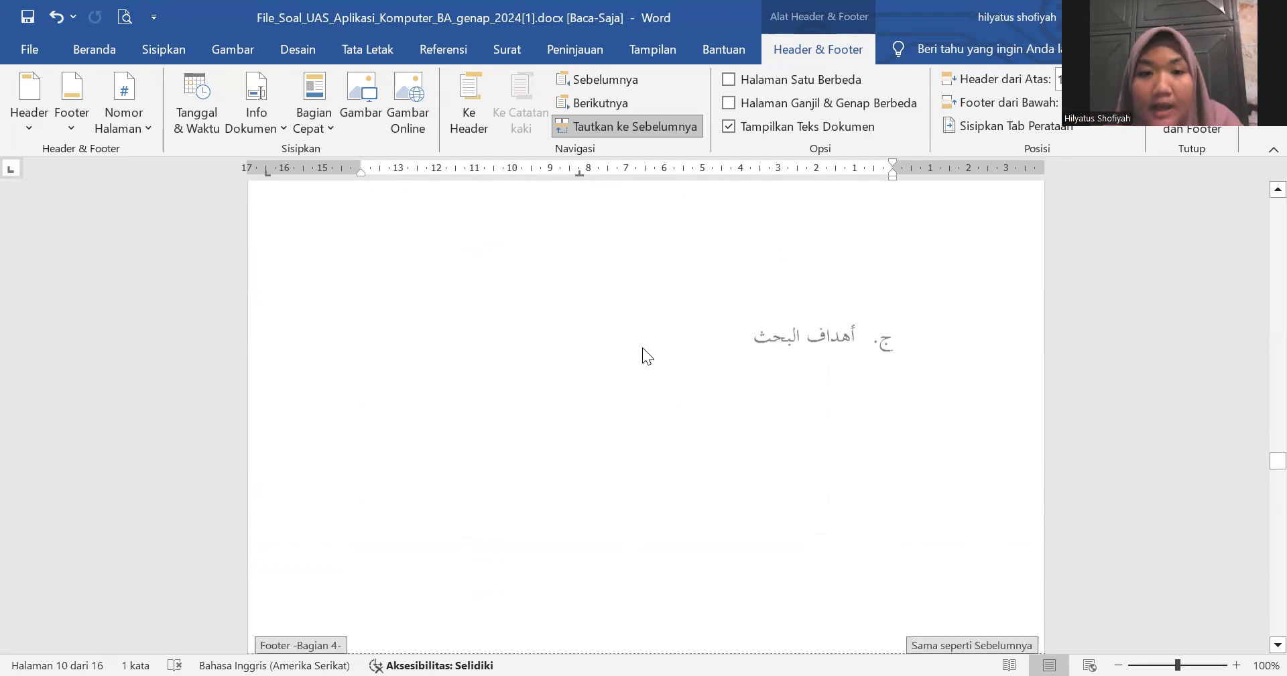
{"action": "scroll", "coordinate": [643, 348], "scroll_direction": "up", "scroll_amount": 1}
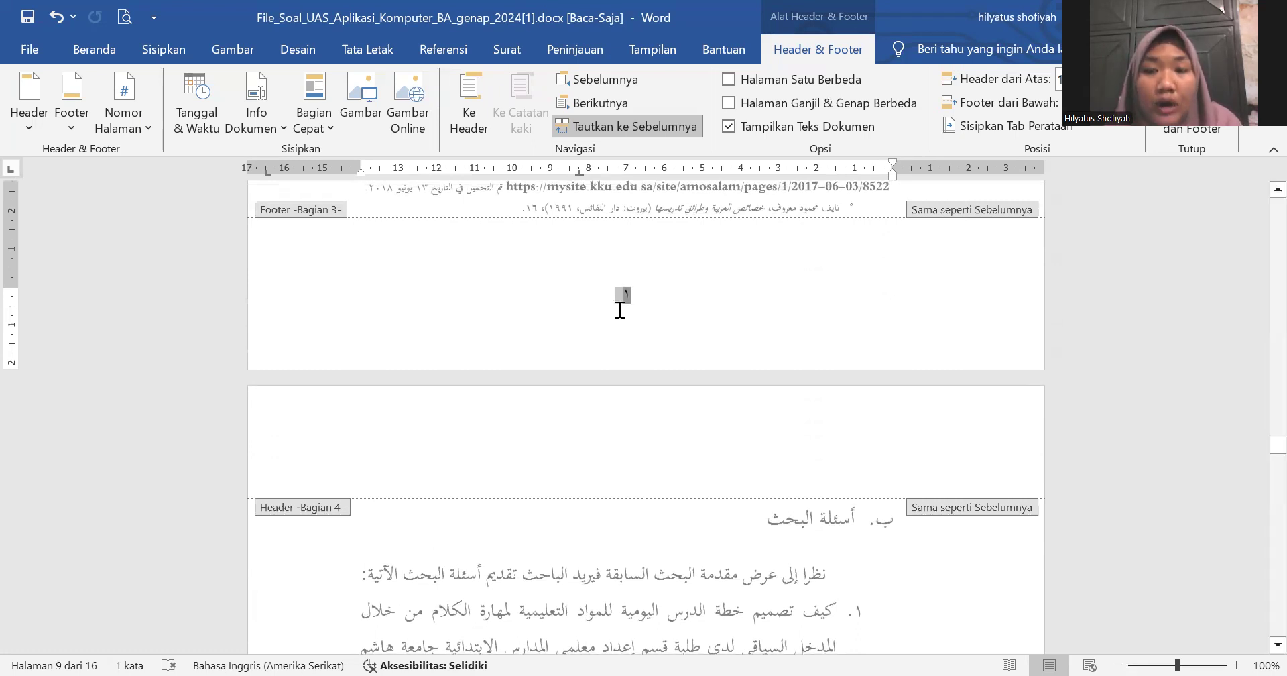
{"action": "left_click", "coordinate": [666, 126]}
{"action": "scroll", "coordinate": [668, 305], "scroll_direction": "up", "scroll_amount": 3}
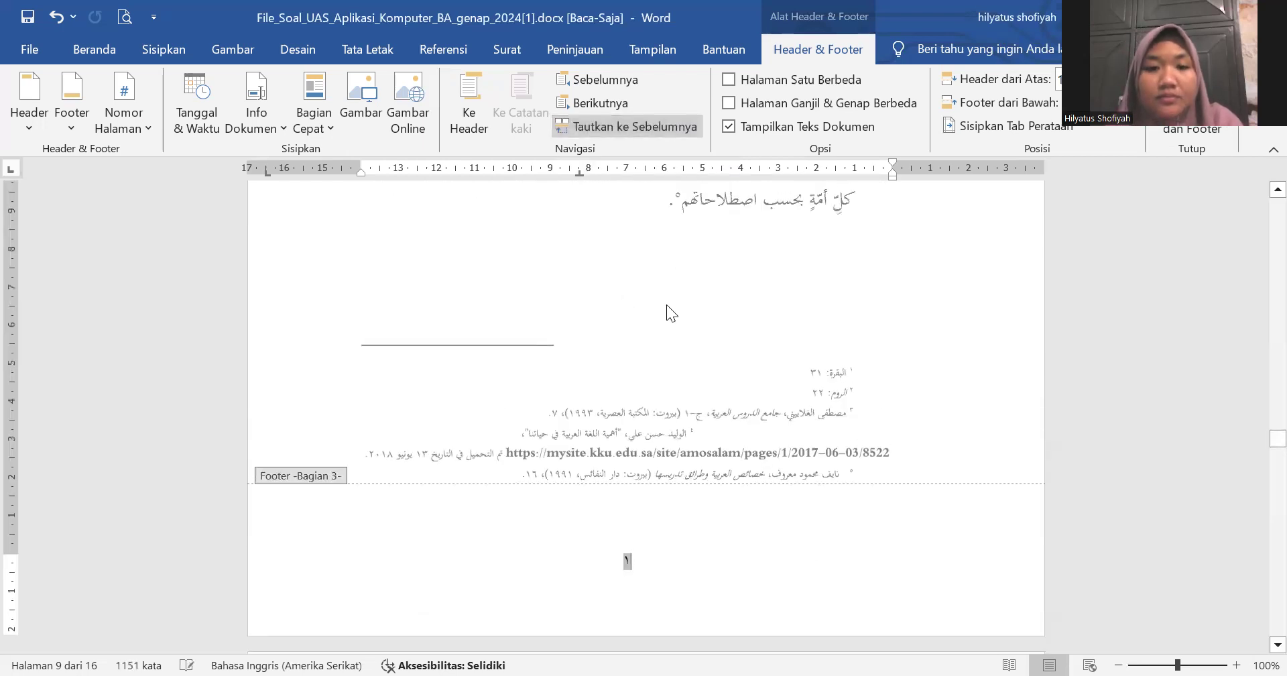
Step: Delete the page number from the section 4 footer, just before الفصل الثاني
{"action": "scroll", "coordinate": [668, 306], "scroll_direction": "down", "scroll_amount": 15}
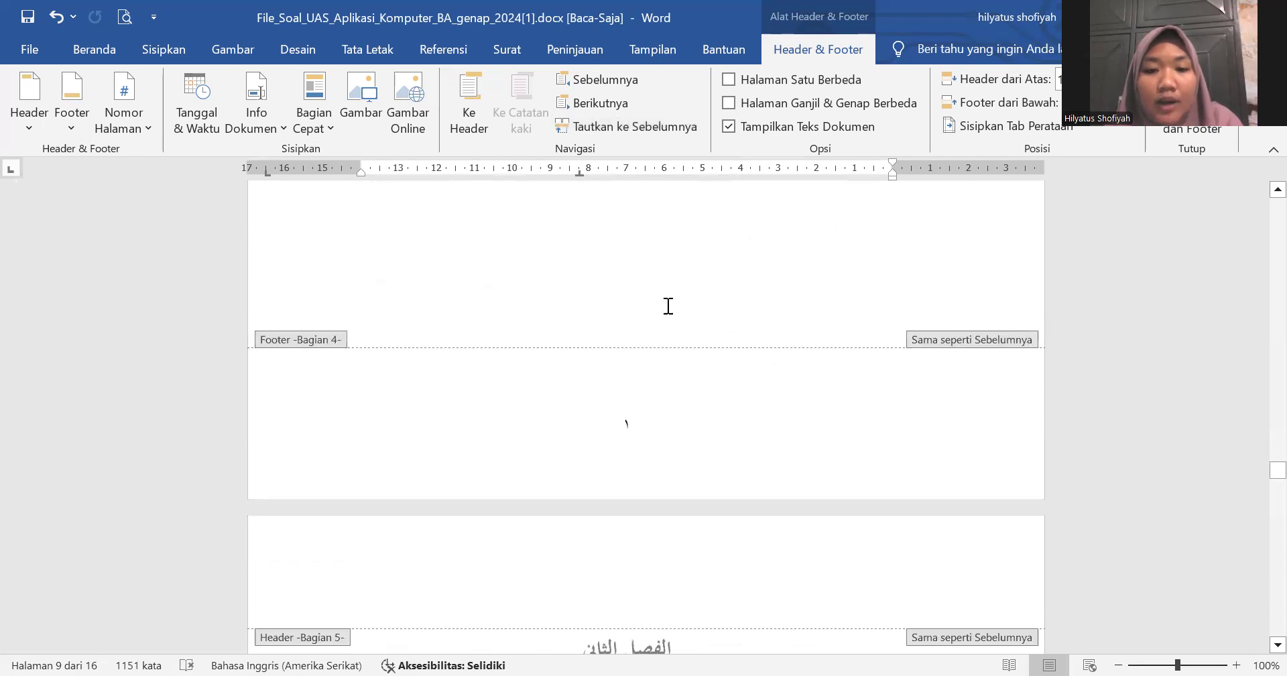
{"action": "left_click", "coordinate": [623, 289]}
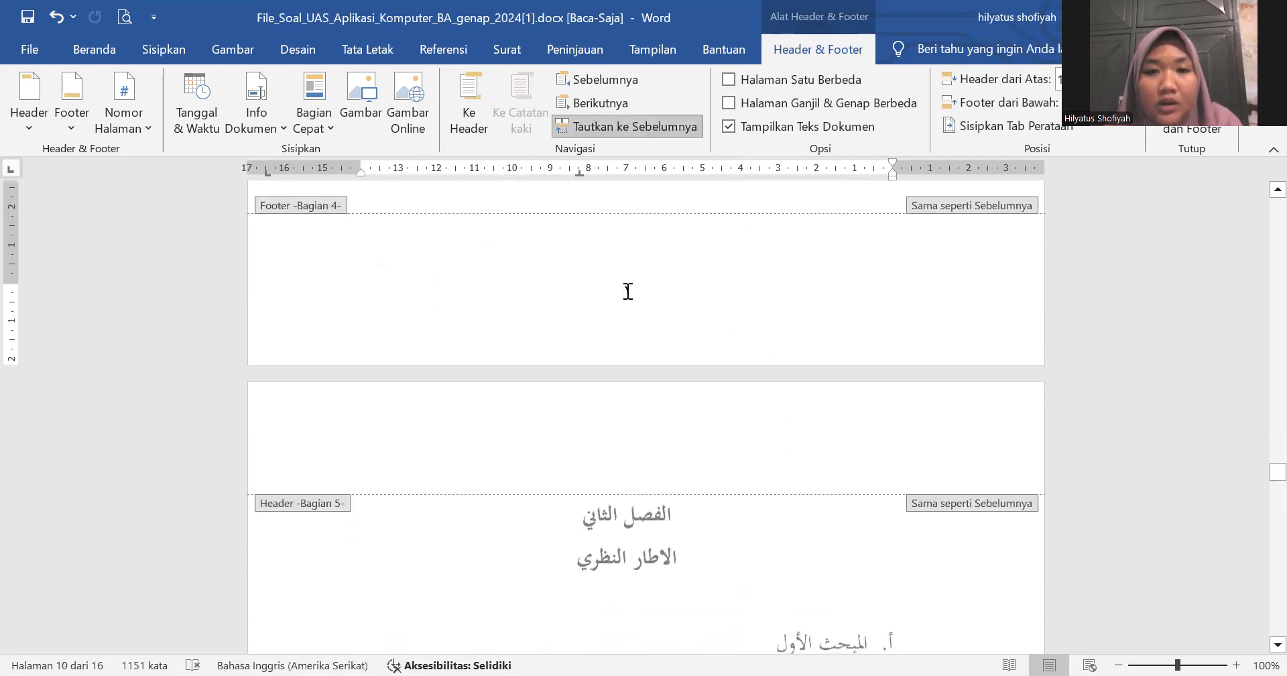
{"action": "double_click", "coordinate": [623, 290]}
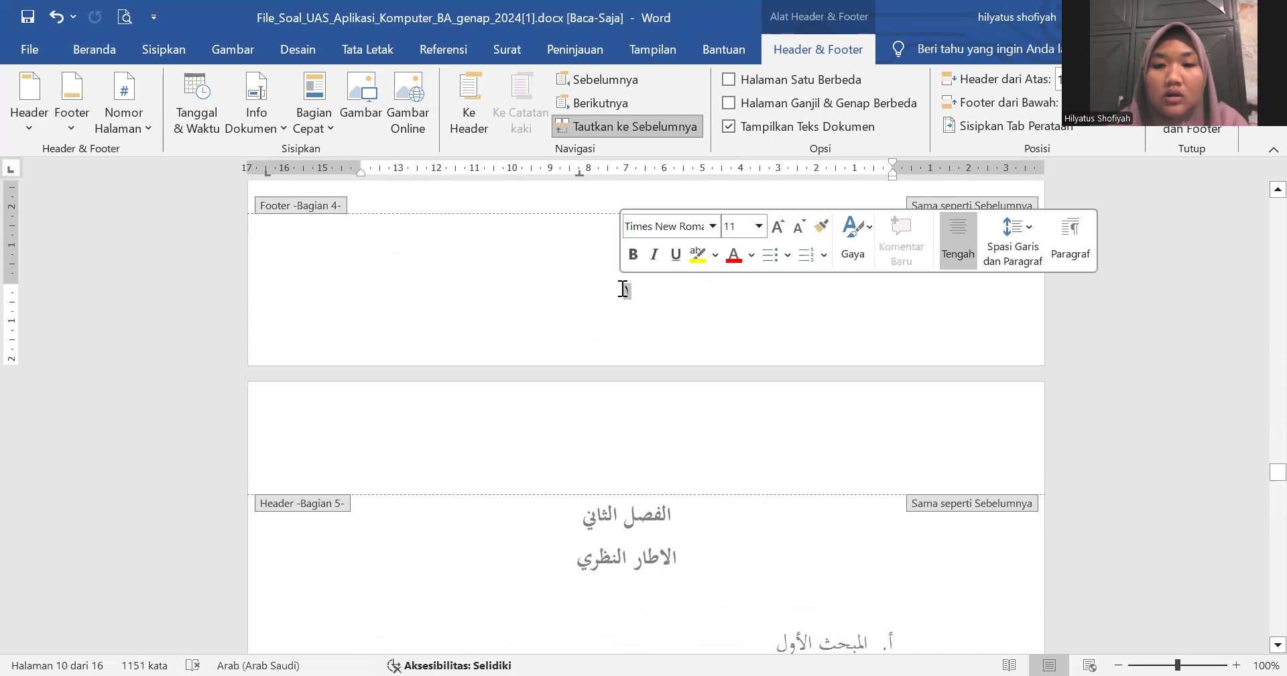
{"action": "key", "text": "Delete"}
{"action": "key", "text": "BackSpace"}
{"action": "key", "text": "BackSpace"}
Step: Check the section 3 and 4 footers and undo the deletion of the page number
{"action": "scroll", "coordinate": [638, 288], "scroll_direction": "up", "scroll_amount": 20}
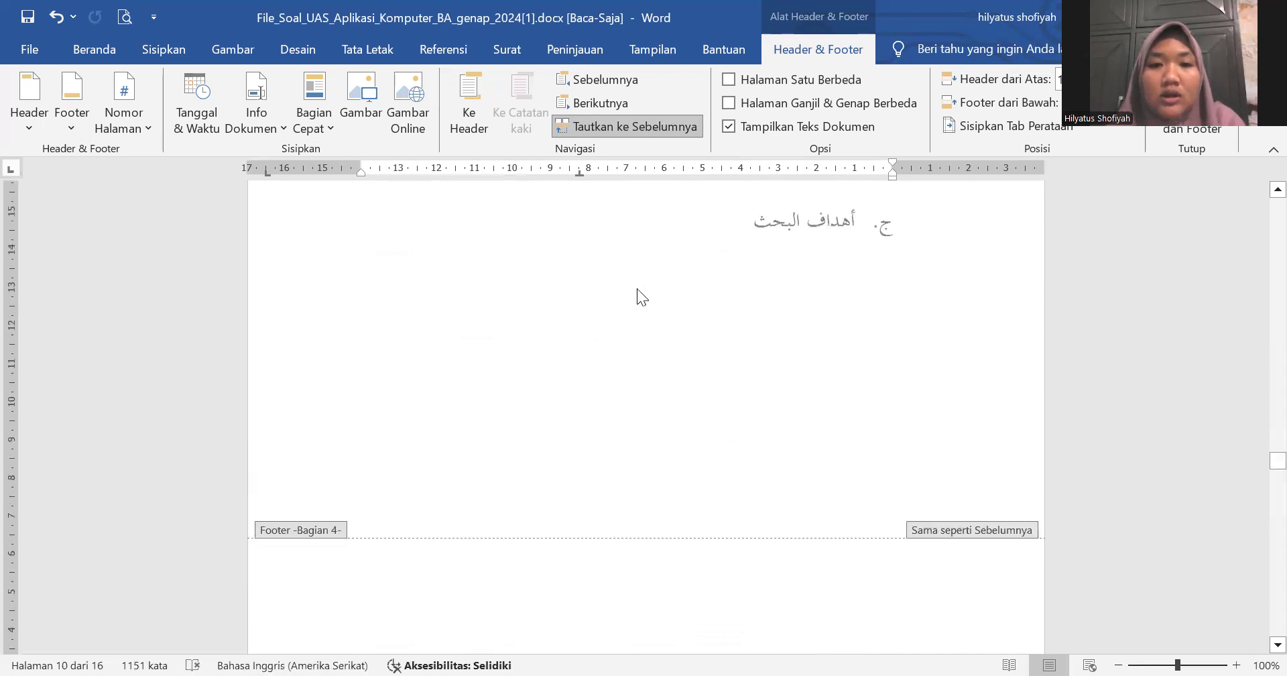
{"action": "scroll", "coordinate": [637, 288], "scroll_direction": "up", "scroll_amount": 3}
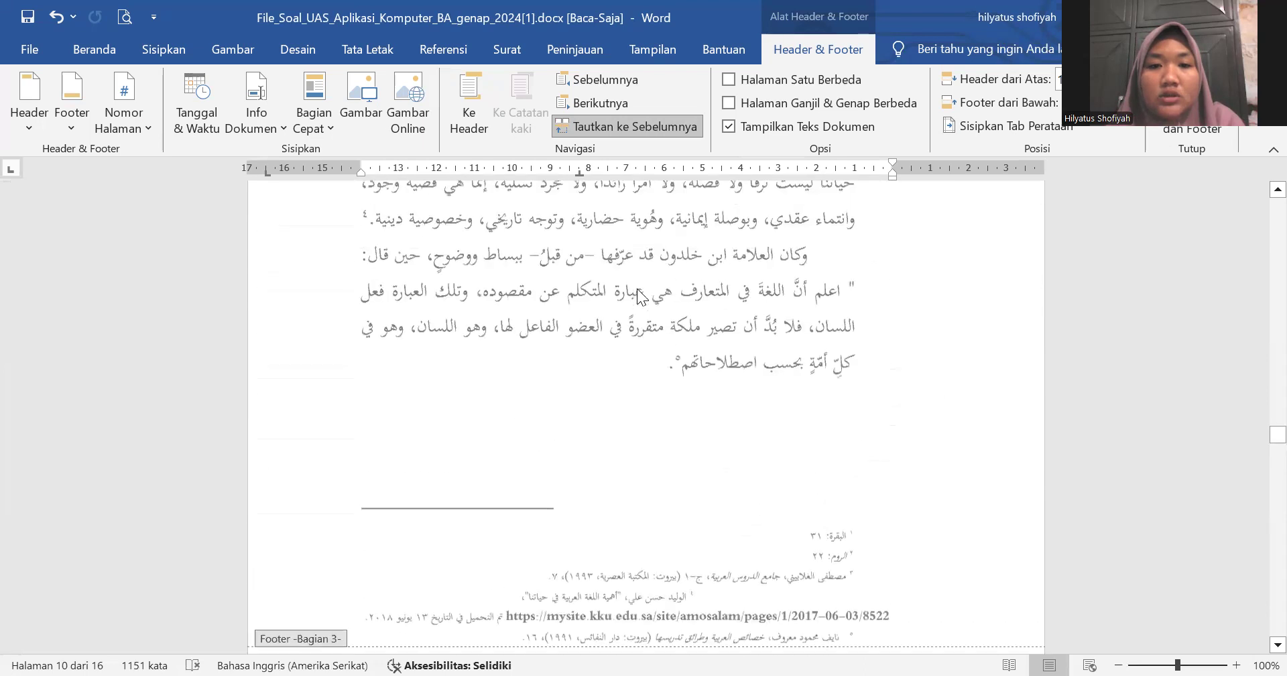
{"action": "scroll", "coordinate": [636, 288], "scroll_direction": "down", "scroll_amount": 12}
{"action": "scroll", "coordinate": [636, 288], "scroll_direction": "down", "scroll_amount": 8}
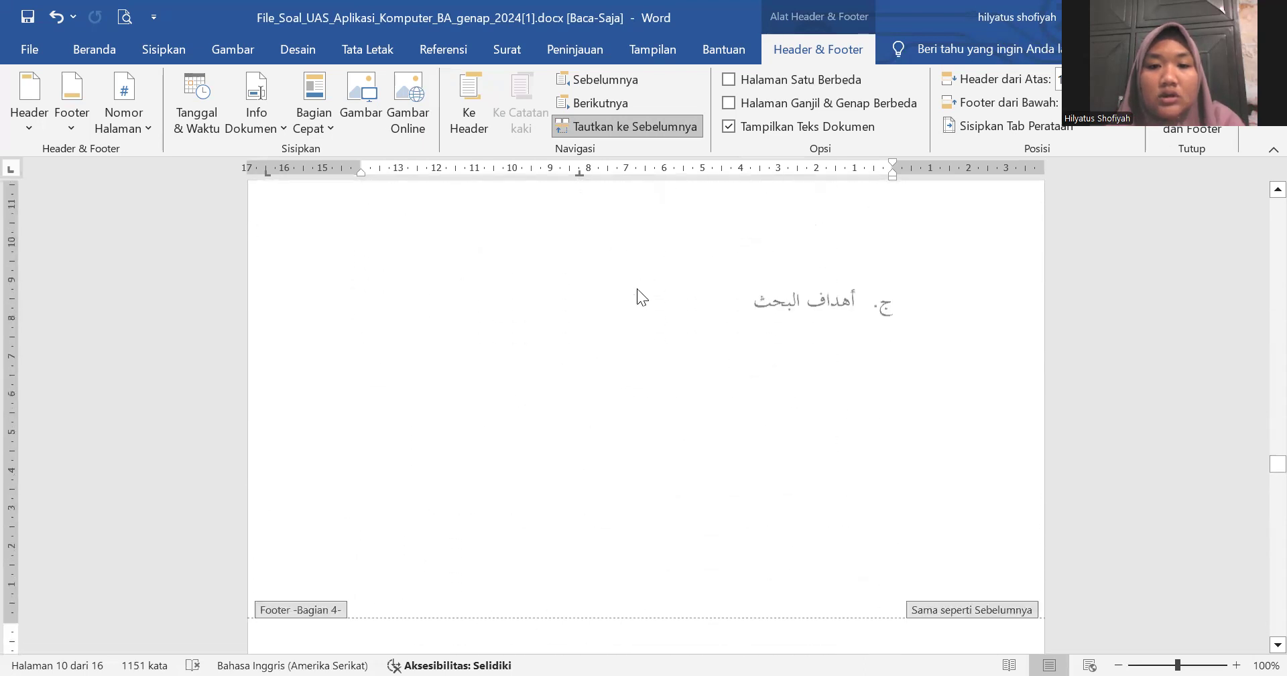
{"action": "left_click", "coordinate": [636, 288]}
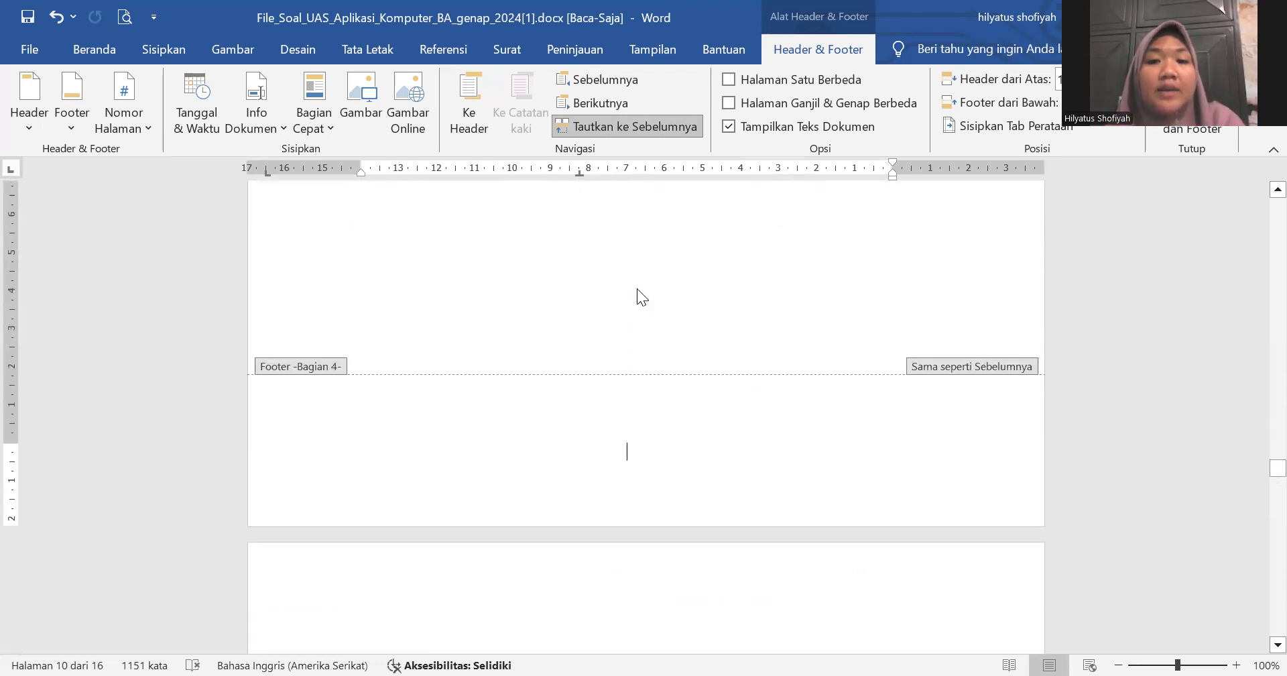
{"action": "left_click", "coordinate": [54, 14]}
{"action": "scroll", "coordinate": [678, 372], "scroll_direction": "up", "scroll_amount": 15}
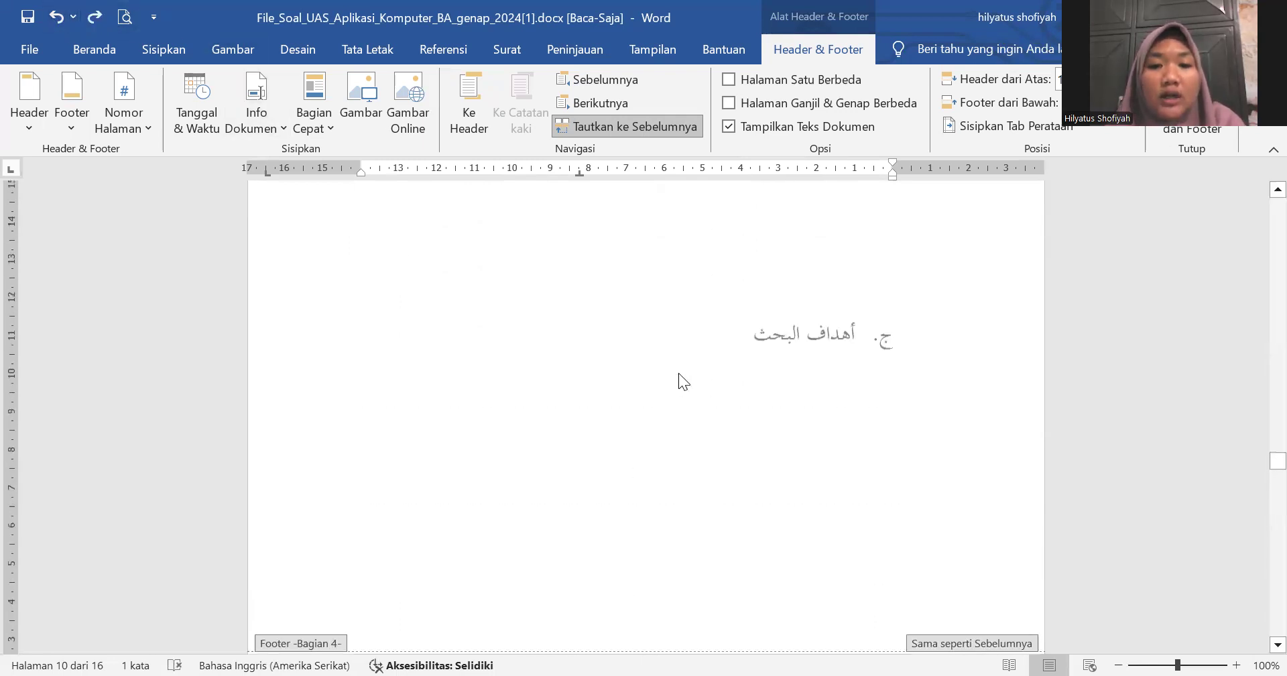
{"action": "scroll", "coordinate": [678, 373], "scroll_direction": "up", "scroll_amount": 2}
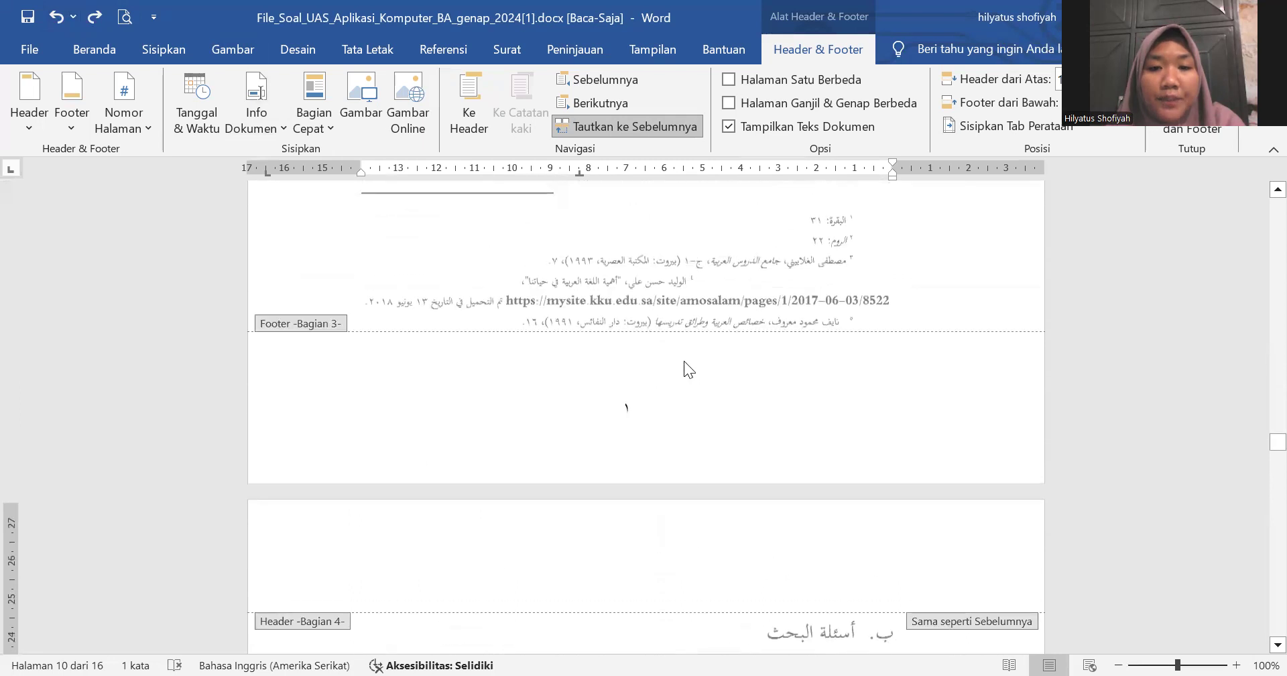
{"action": "left_click", "coordinate": [67, 18]}
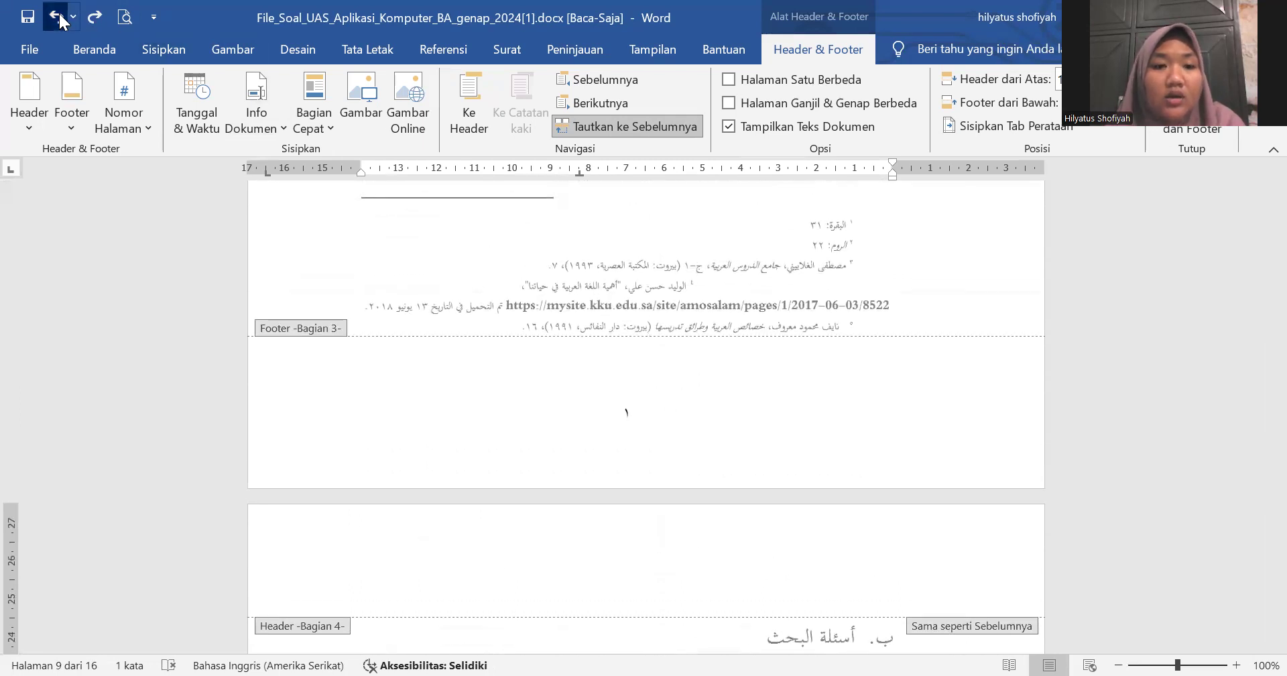
Step: Review the footer page numbers from the front matter through the end of section 4 at الفصل الثاني
{"action": "scroll", "coordinate": [538, 295], "scroll_direction": "down", "scroll_amount": 20}
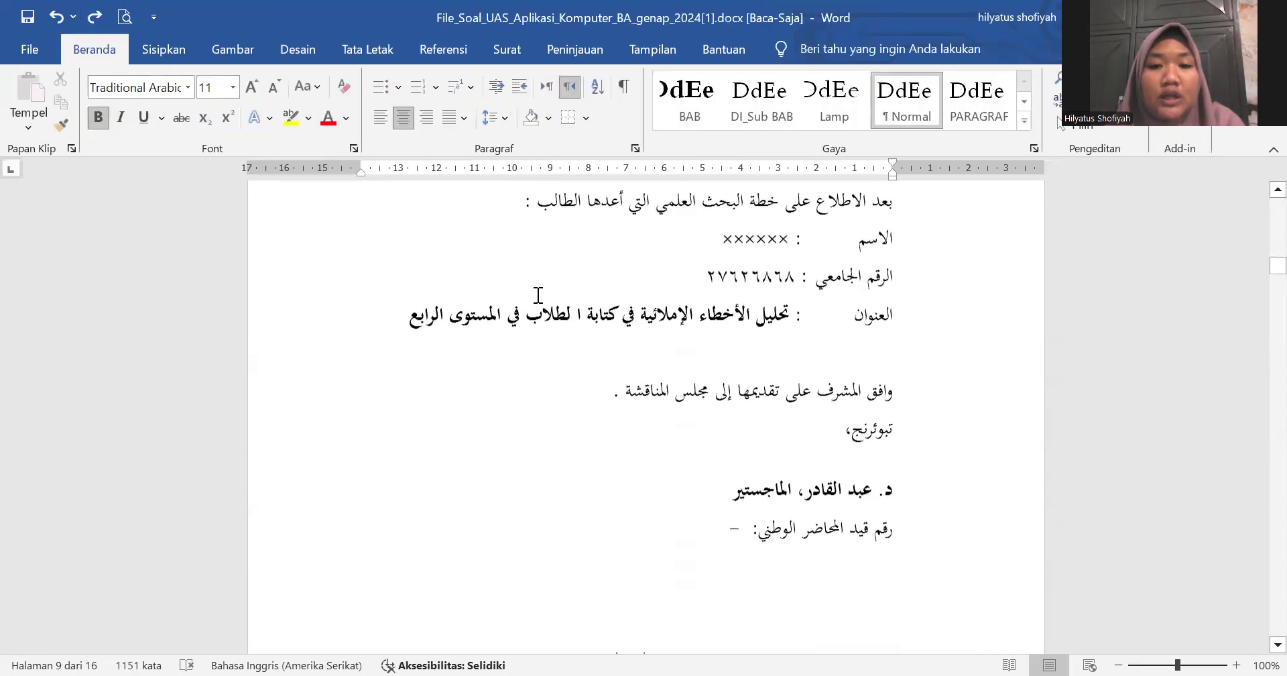
{"action": "scroll", "coordinate": [538, 295], "scroll_direction": "down", "scroll_amount": 20}
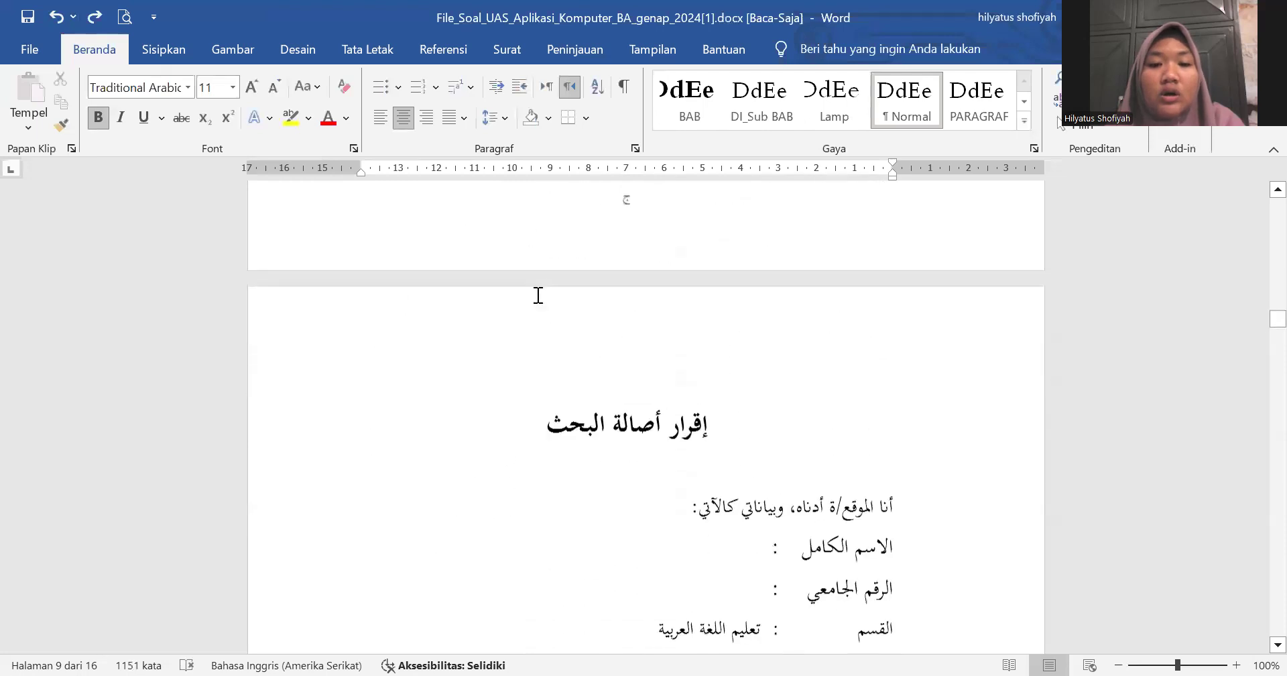
{"action": "scroll", "coordinate": [538, 295], "scroll_direction": "down", "scroll_amount": 20}
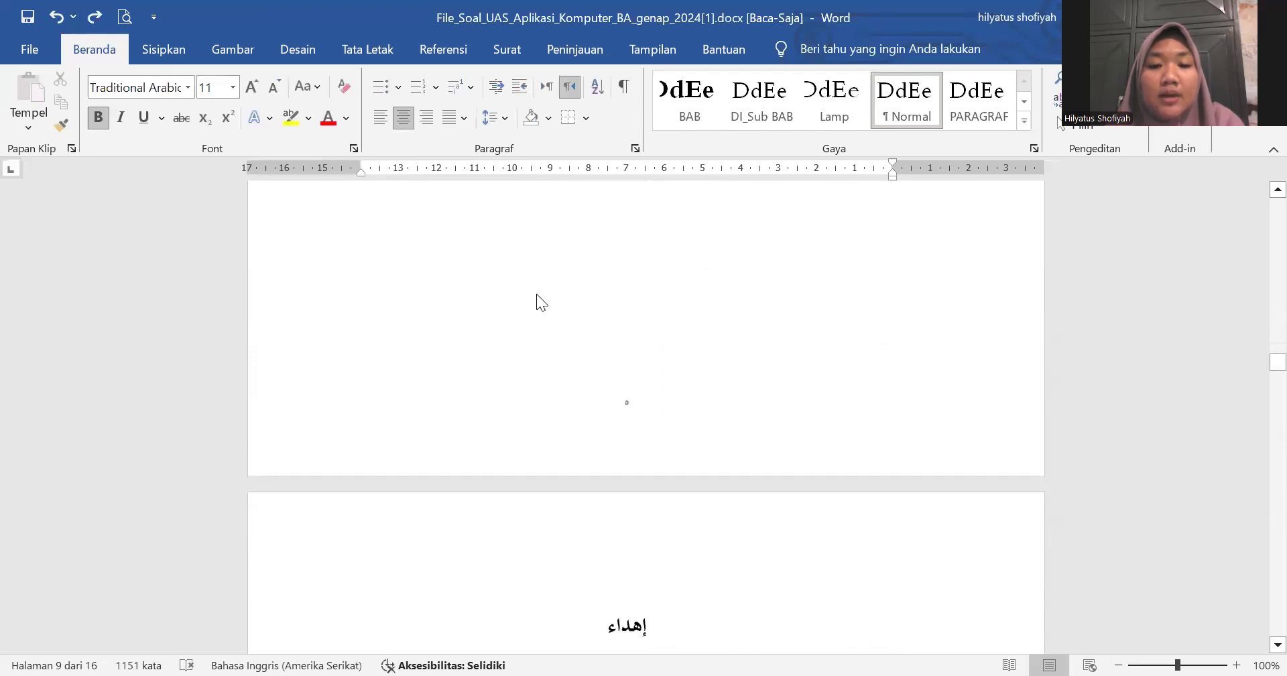
{"action": "scroll", "coordinate": [538, 295], "scroll_direction": "down", "scroll_amount": 20}
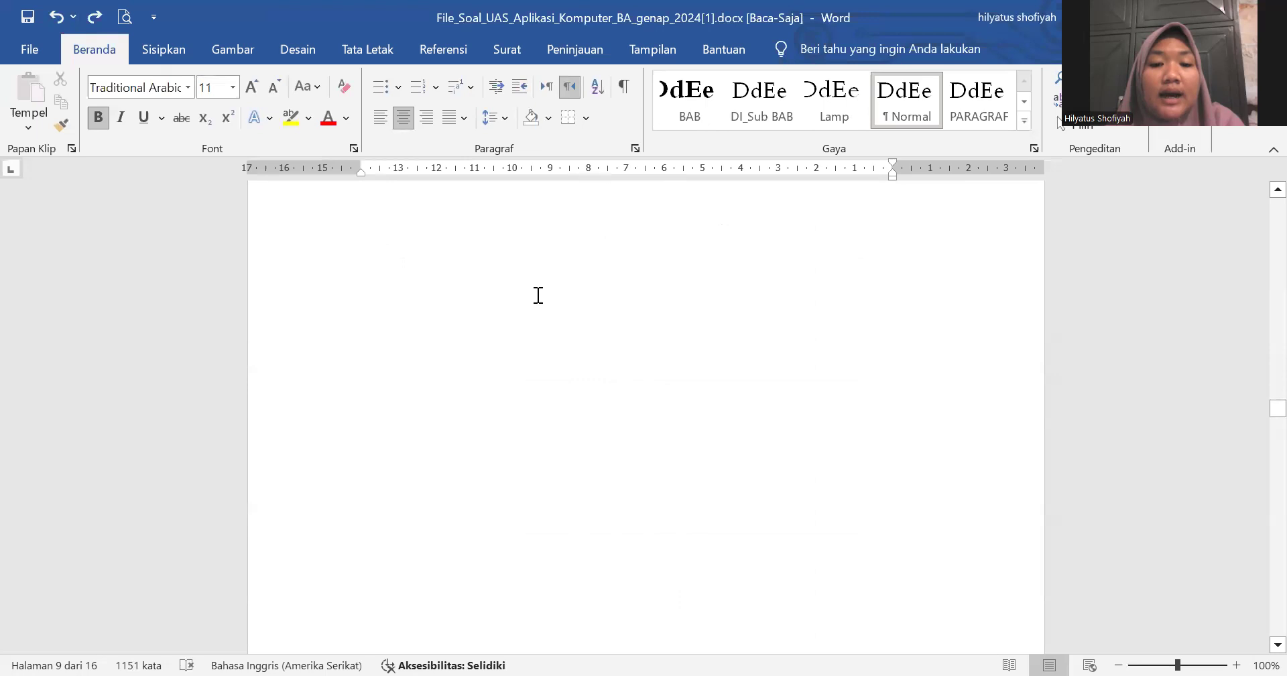
{"action": "scroll", "coordinate": [538, 295], "scroll_direction": "down", "scroll_amount": 20}
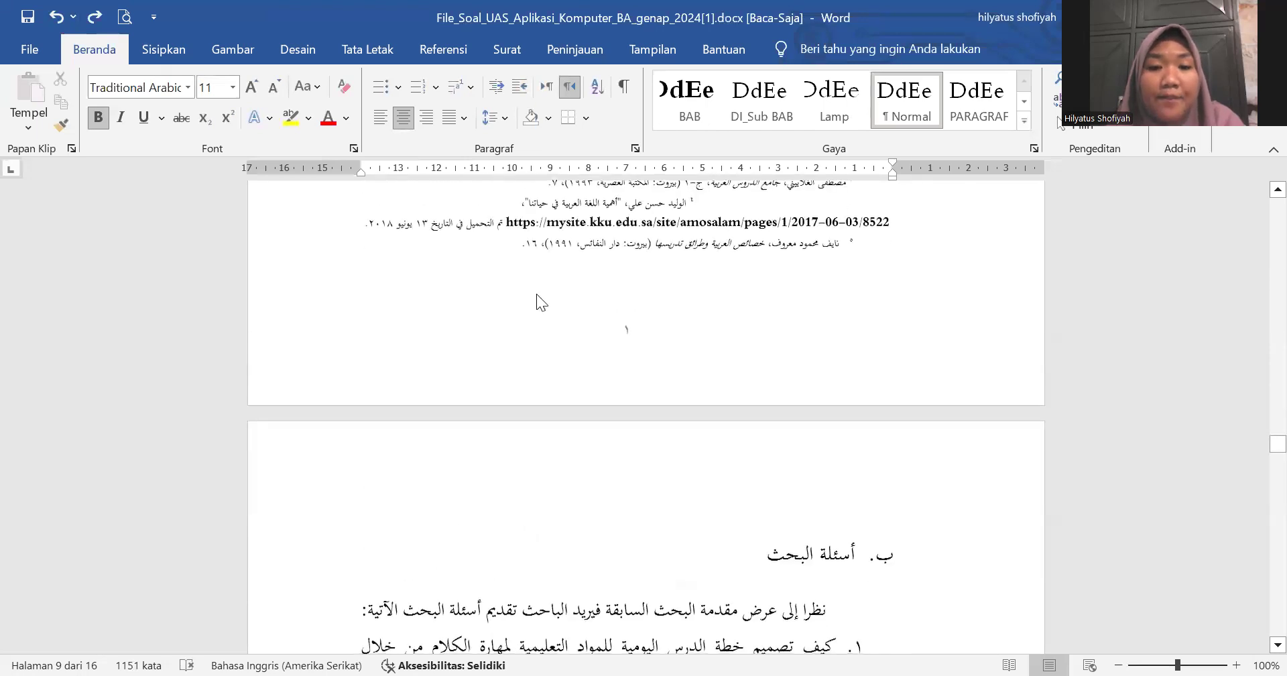
{"action": "scroll", "coordinate": [538, 295], "scroll_direction": "down", "scroll_amount": 3}
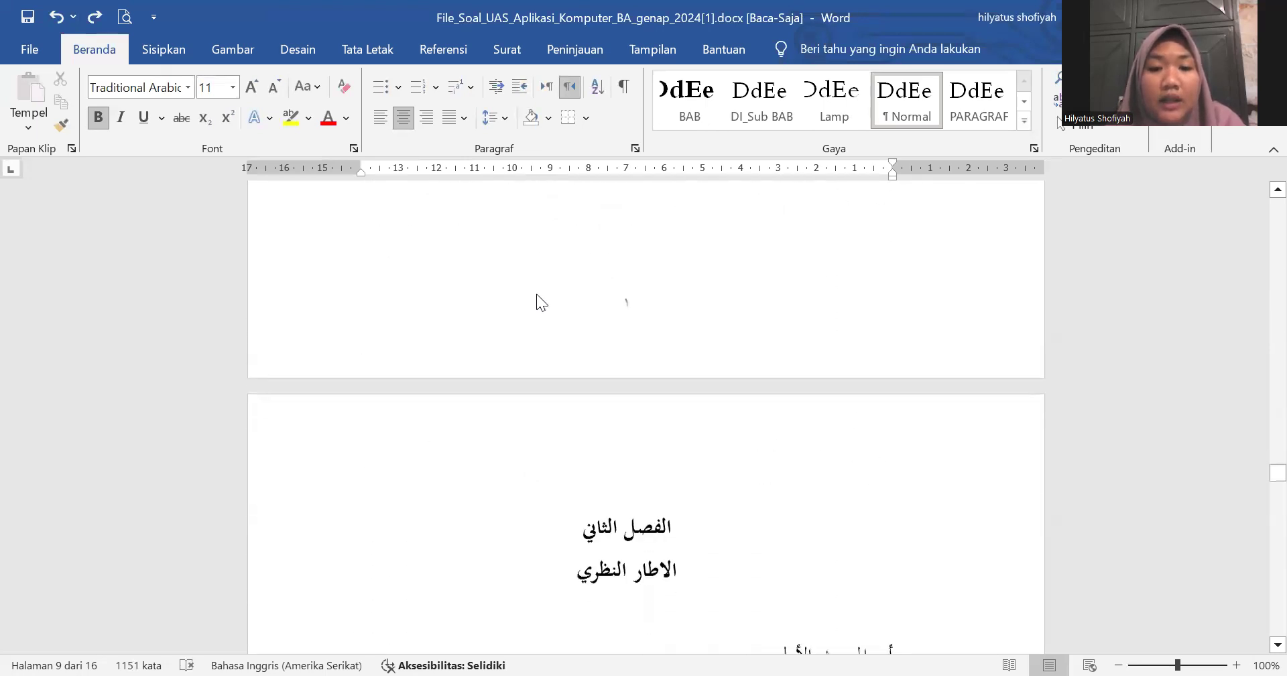
Step: Unlink the section 4 footer from the previous section and delete the page number from it
{"action": "double_click", "coordinate": [594, 213]}
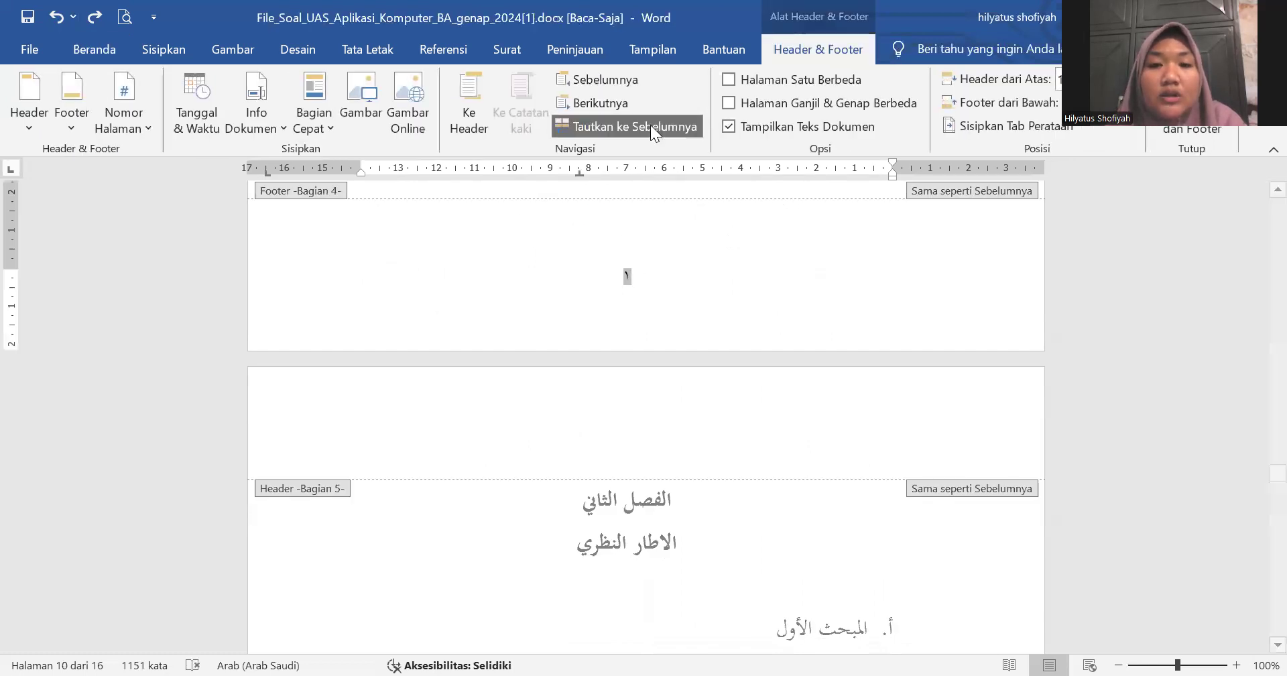
{"action": "double_click", "coordinate": [633, 273]}
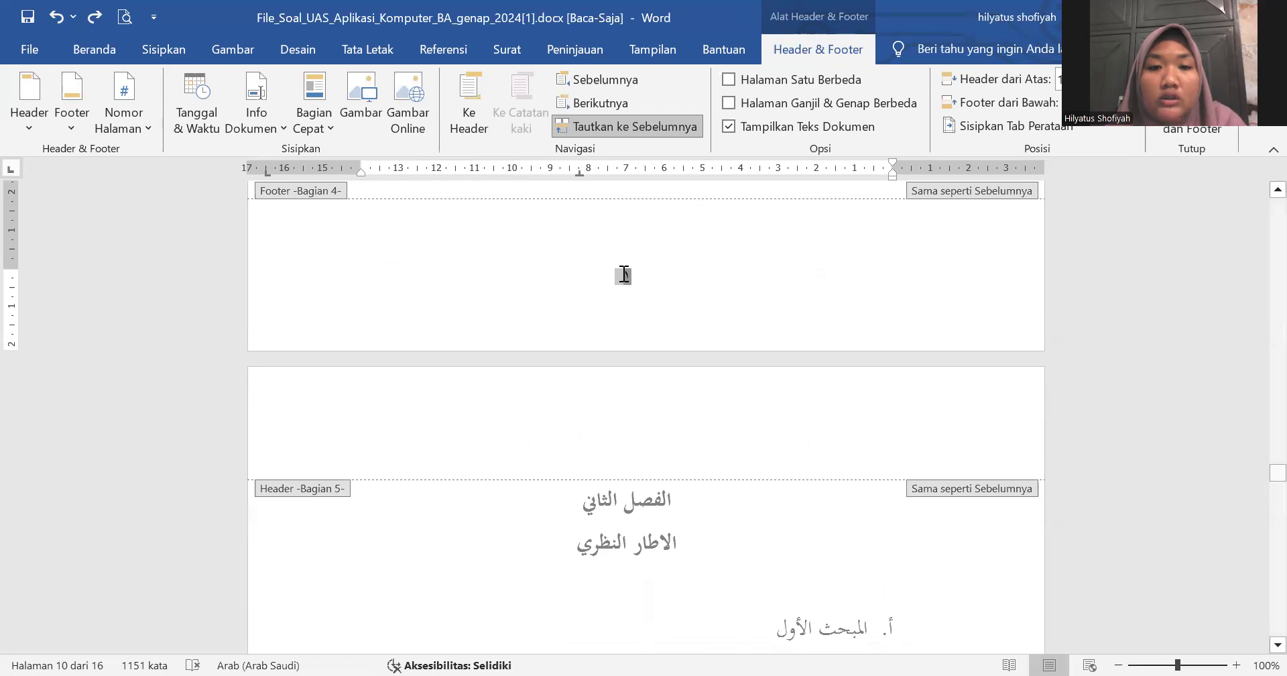
{"action": "left_click", "coordinate": [643, 128]}
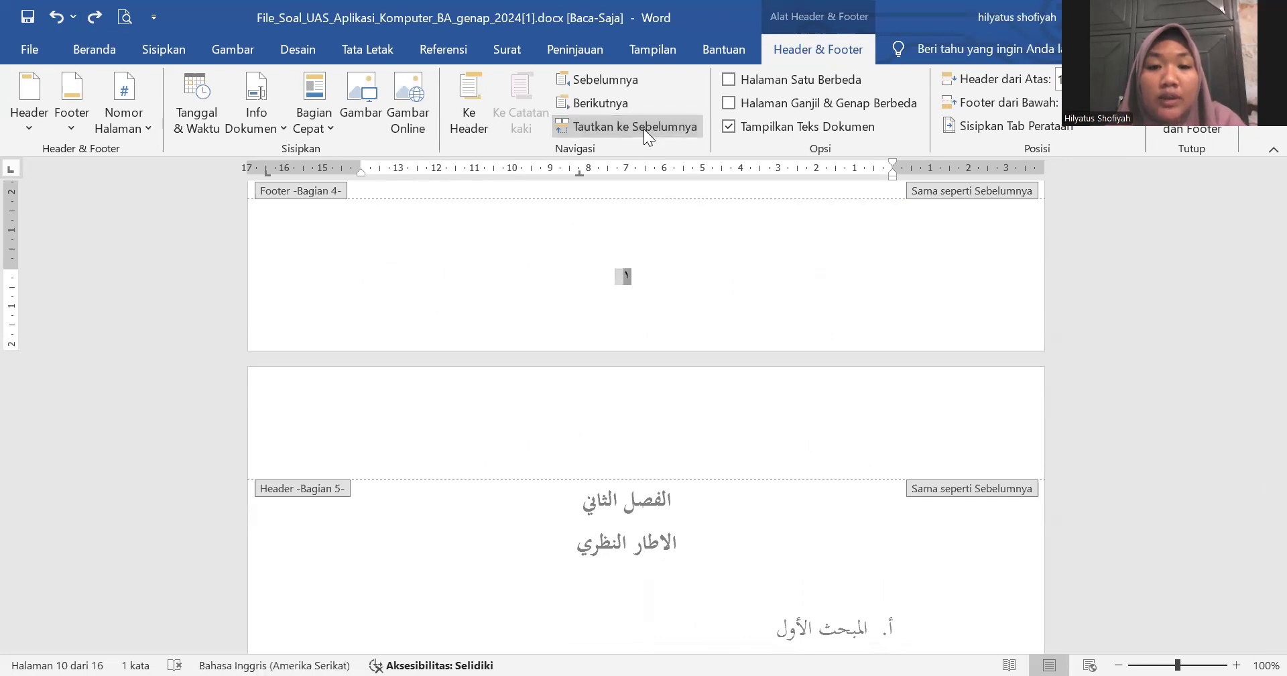
{"action": "scroll", "coordinate": [672, 413], "scroll_direction": "up", "scroll_amount": 4}
{"action": "key", "text": "ctrl+r"}
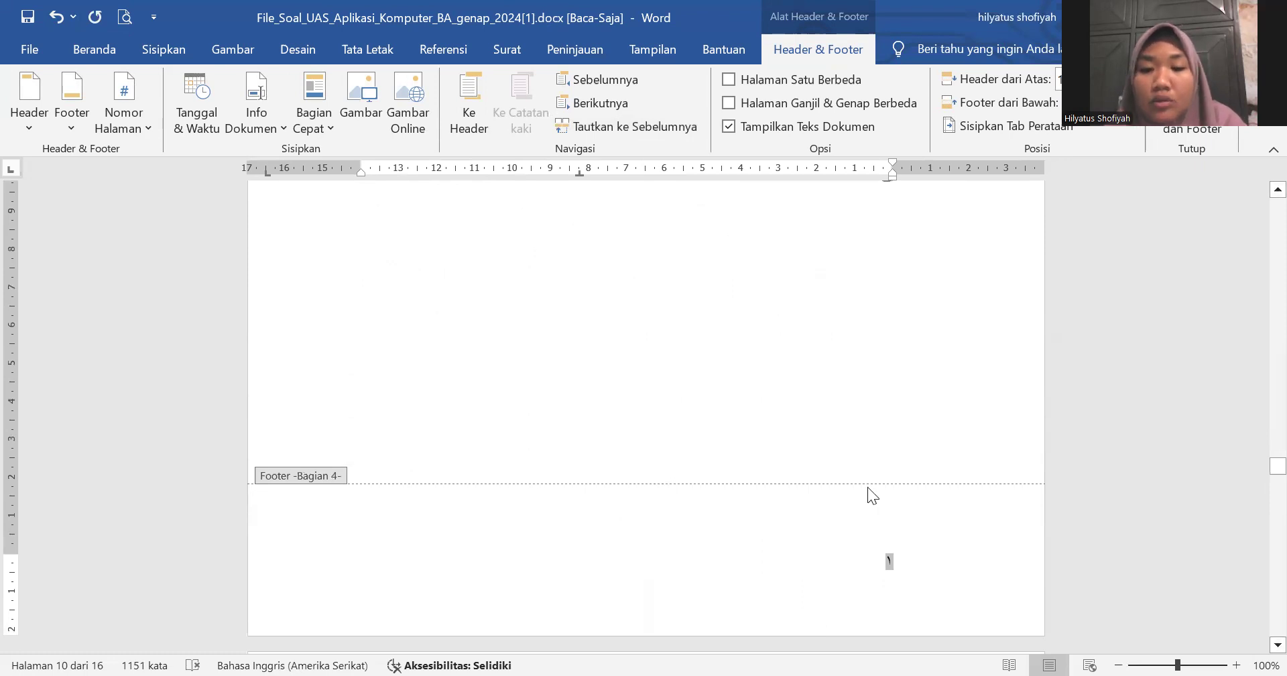
{"action": "double_click", "coordinate": [891, 563]}
{"action": "key", "text": "Delete"}
Step: Examine the footers of sections 3 and 4 to check which pages still carry a page number
{"action": "scroll", "coordinate": [650, 370], "scroll_direction": "up", "scroll_amount": 5}
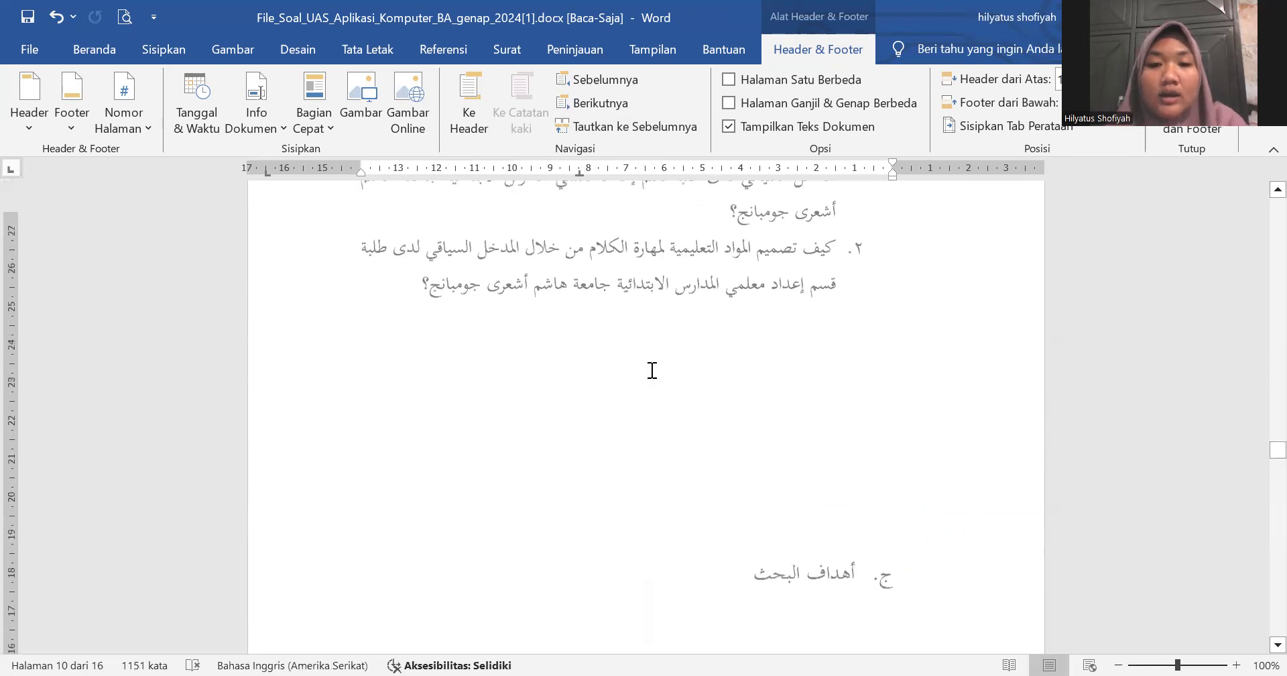
{"action": "scroll", "coordinate": [652, 370], "scroll_direction": "up", "scroll_amount": 7}
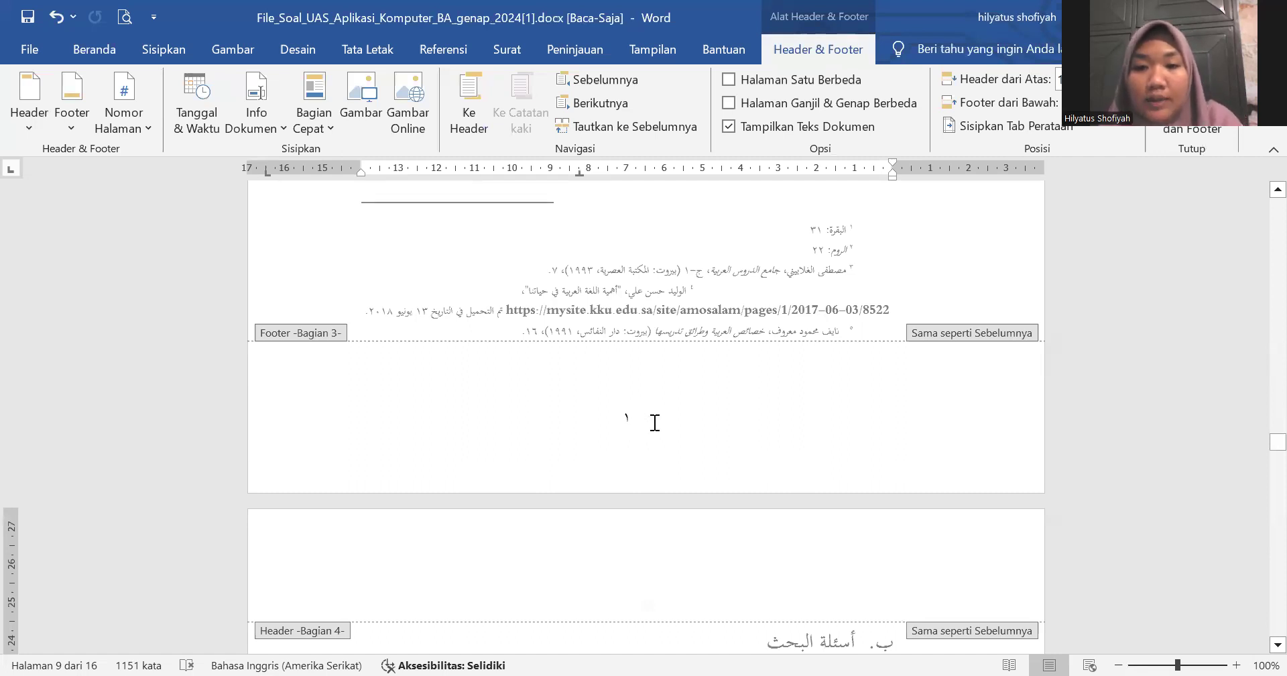
{"action": "scroll", "coordinate": [655, 422], "scroll_direction": "down", "scroll_amount": 15}
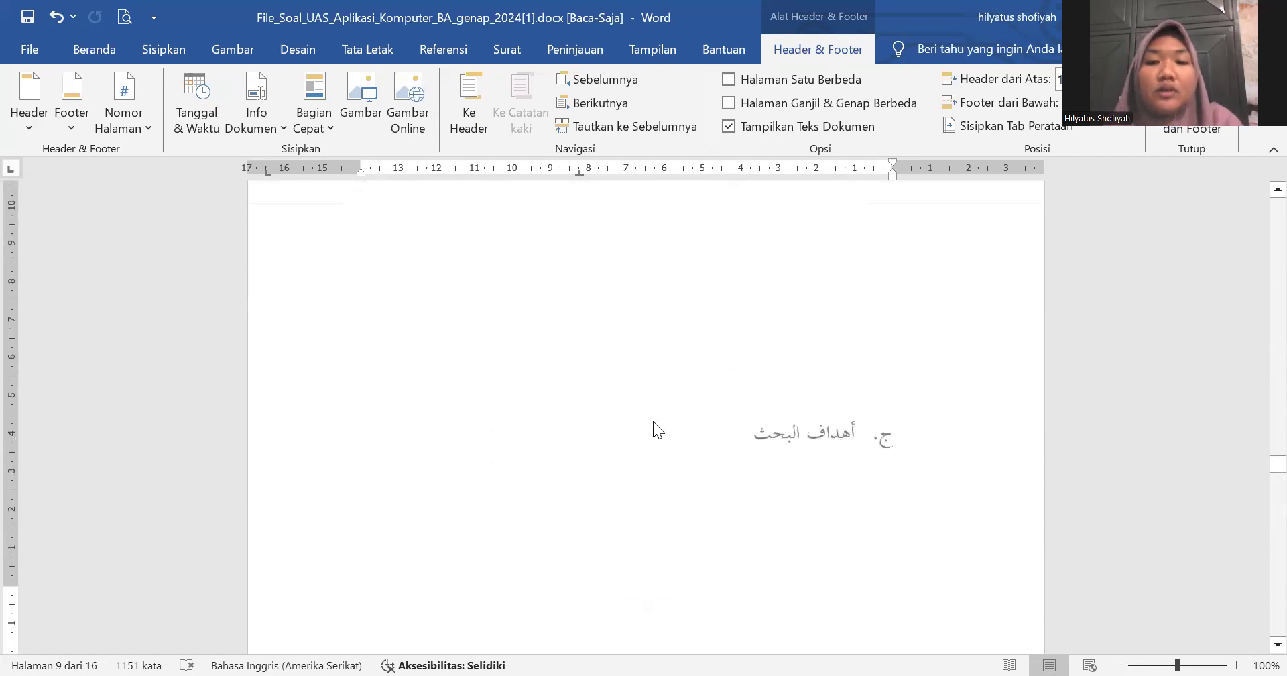
{"action": "scroll", "coordinate": [653, 421], "scroll_direction": "down", "scroll_amount": 4}
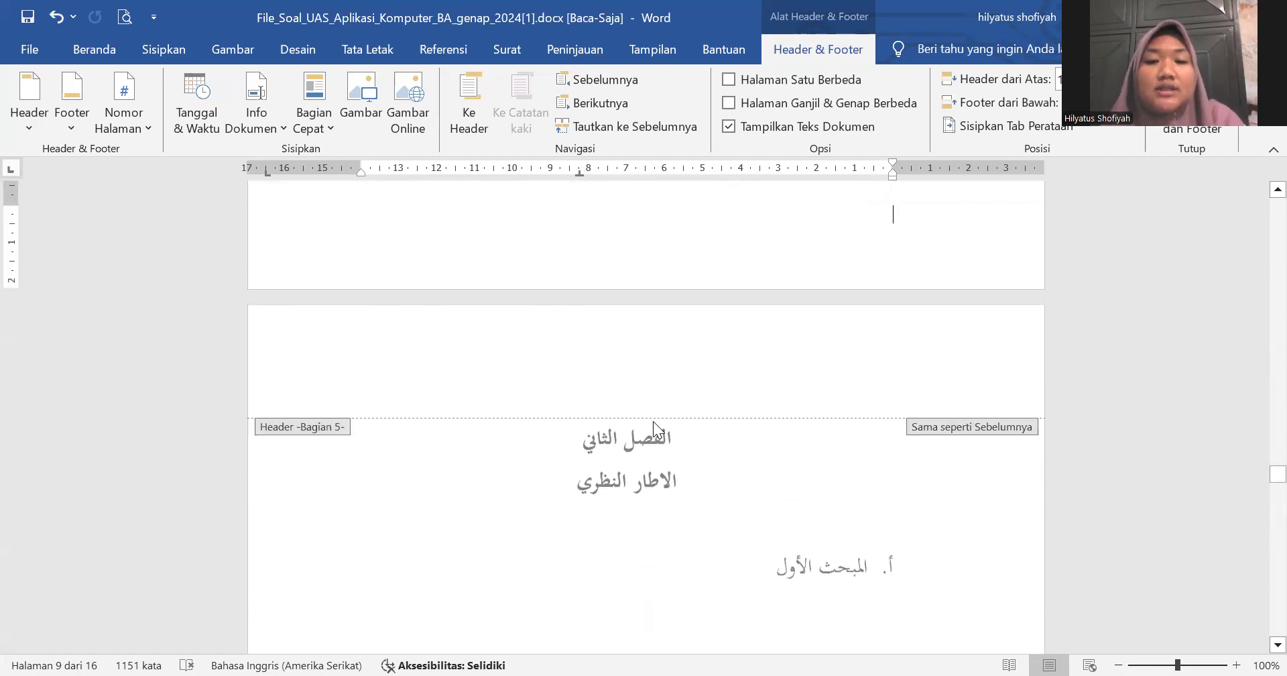
{"action": "left_click", "coordinate": [652, 281]}
{"action": "scroll", "coordinate": [652, 281], "scroll_direction": "up", "scroll_amount": 15}
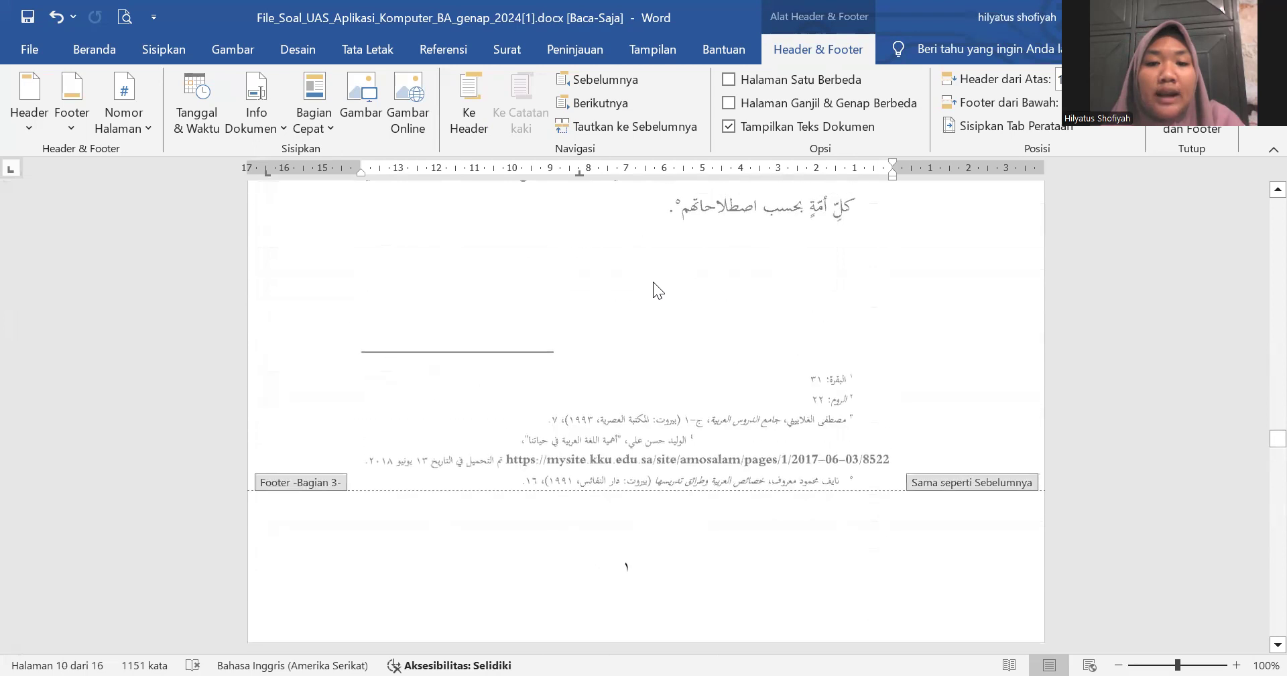
{"action": "scroll", "coordinate": [652, 282], "scroll_direction": "up", "scroll_amount": 5}
{"action": "scroll", "coordinate": [653, 282], "scroll_direction": "down", "scroll_amount": 12}
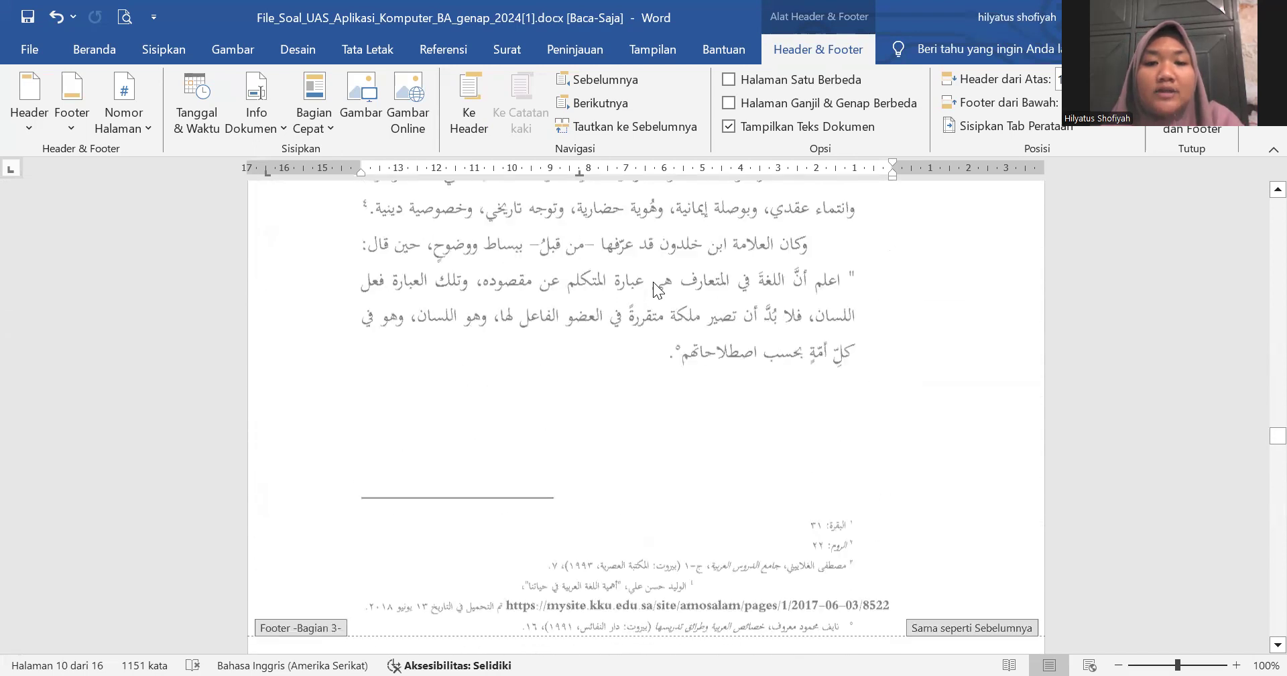
{"action": "scroll", "coordinate": [654, 282], "scroll_direction": "down", "scroll_amount": 4}
{"action": "scroll", "coordinate": [655, 280], "scroll_direction": "up", "scroll_amount": 1}
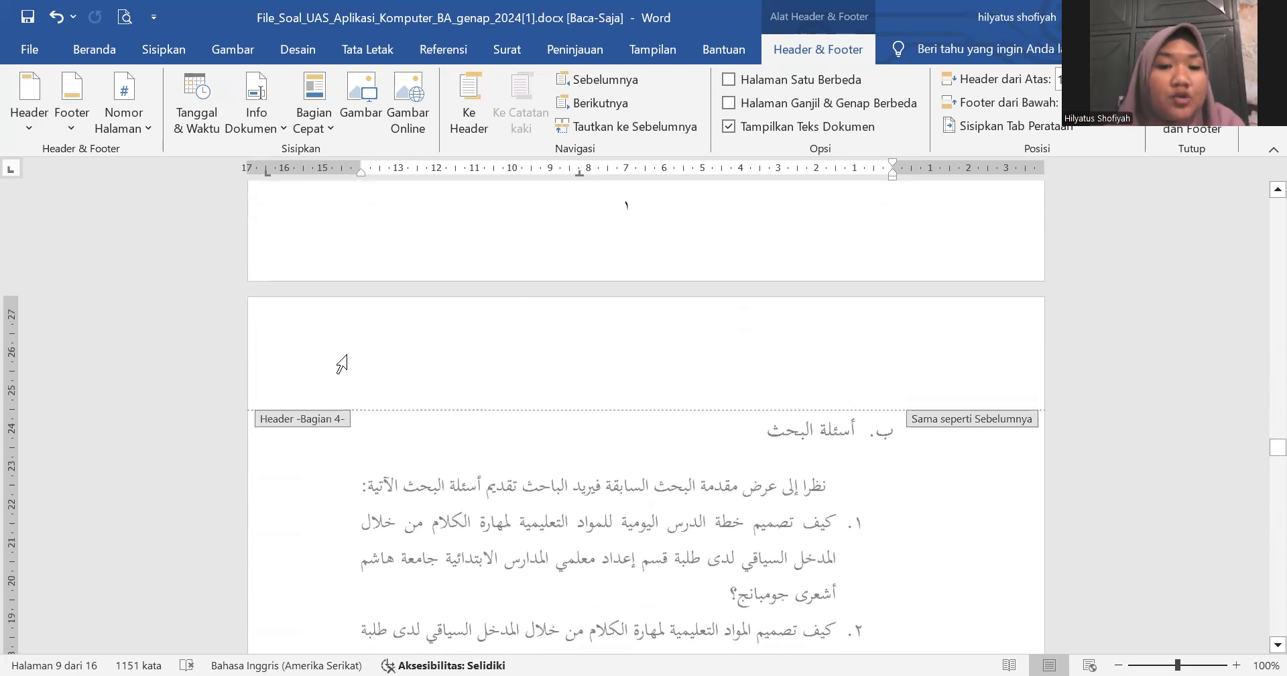
Step: Insert a top-of-page number in the section 4 header using the Nomor Biasa 3 style
{"action": "left_click", "coordinate": [335, 374]}
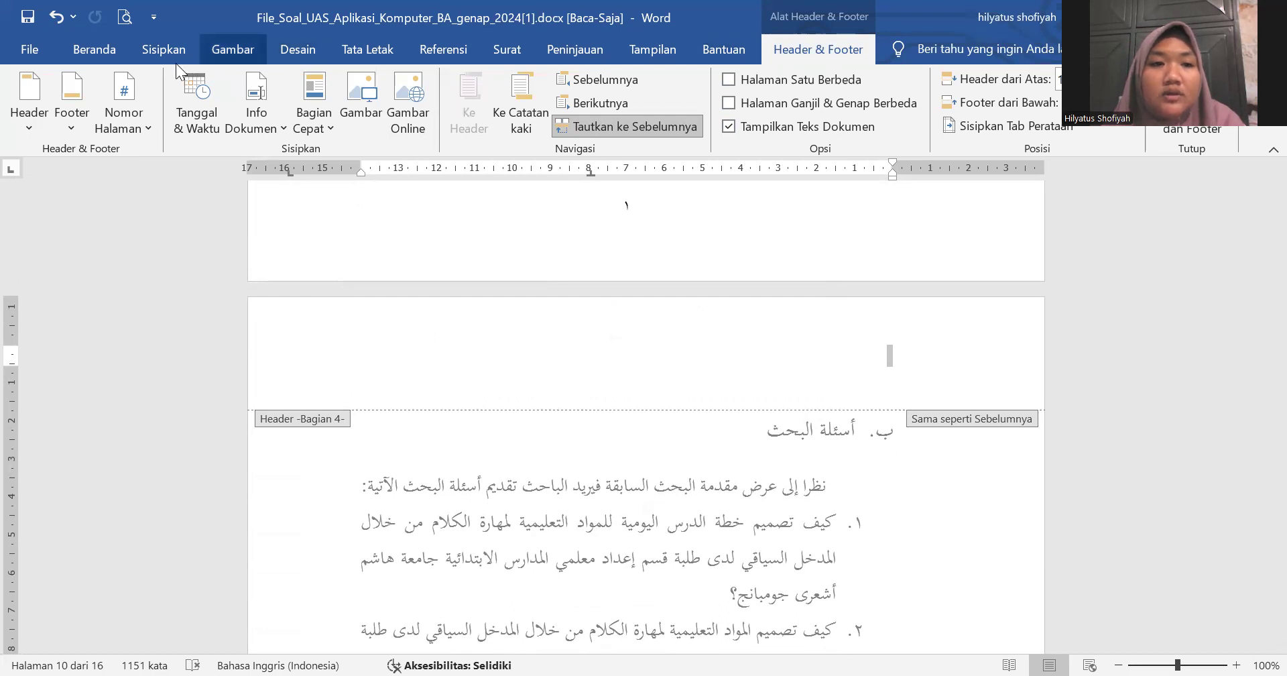
{"action": "left_click", "coordinate": [162, 53]}
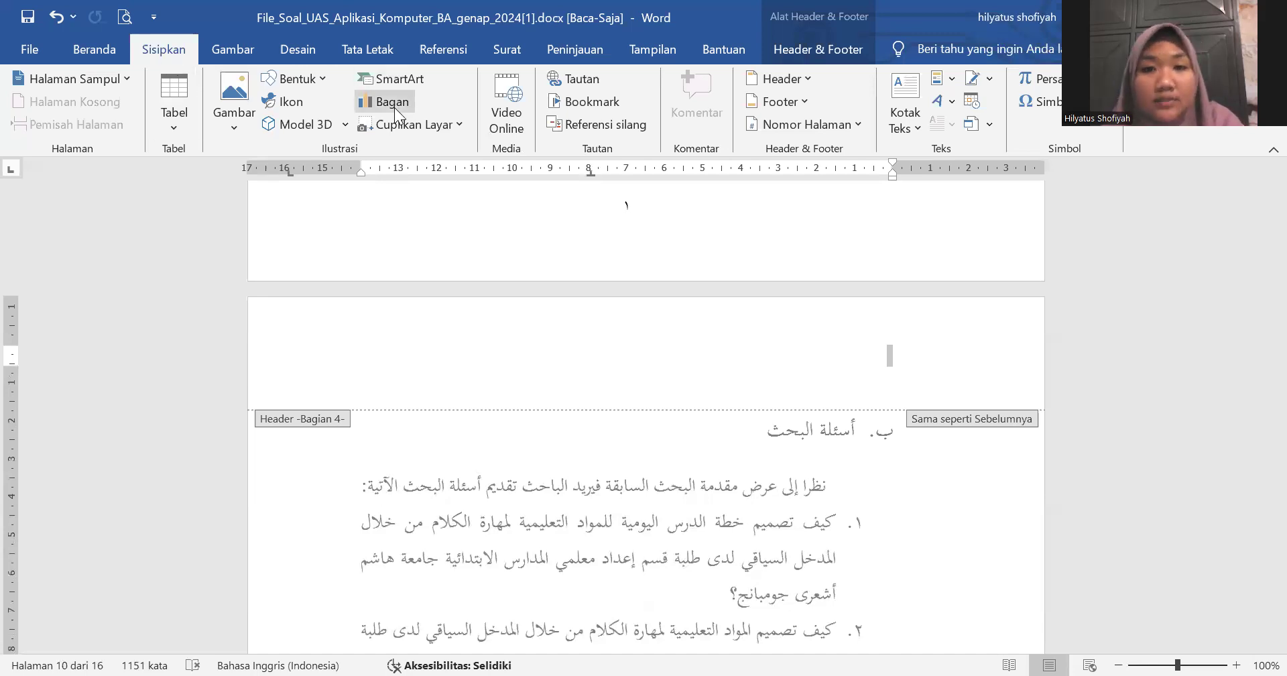
{"action": "left_click", "coordinate": [771, 121]}
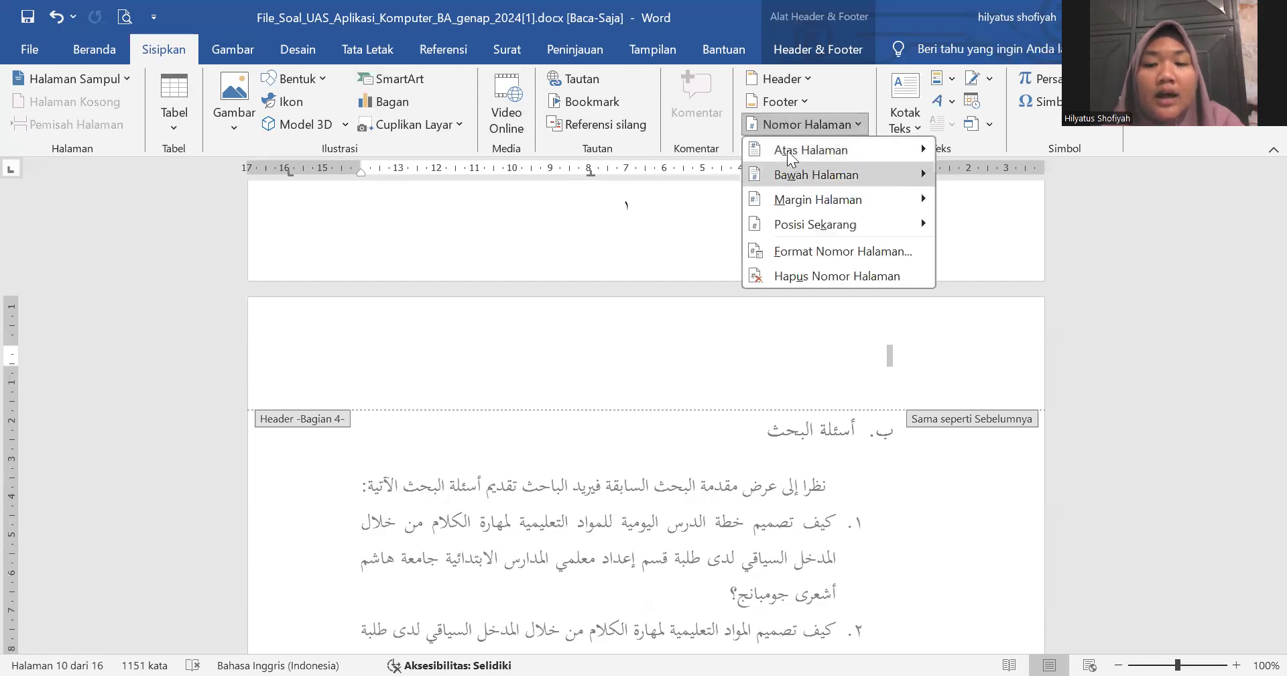
{"action": "mouse_move", "coordinate": [787, 150]}
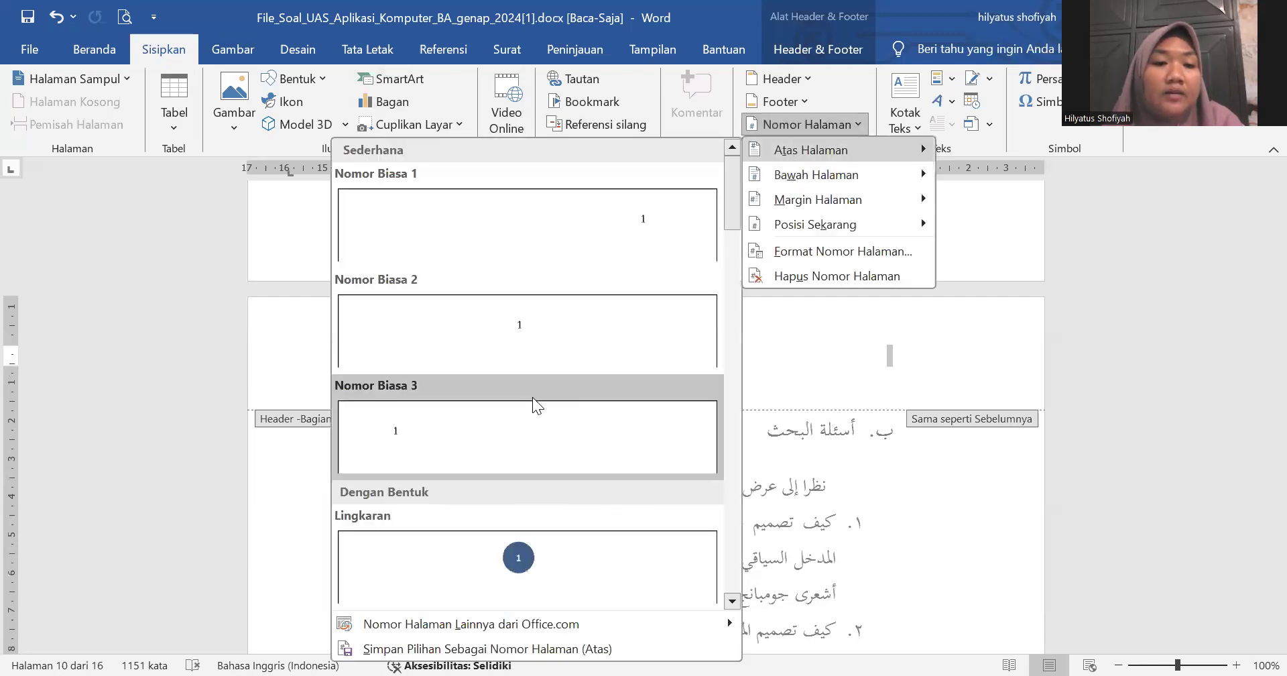
{"action": "left_click", "coordinate": [490, 405]}
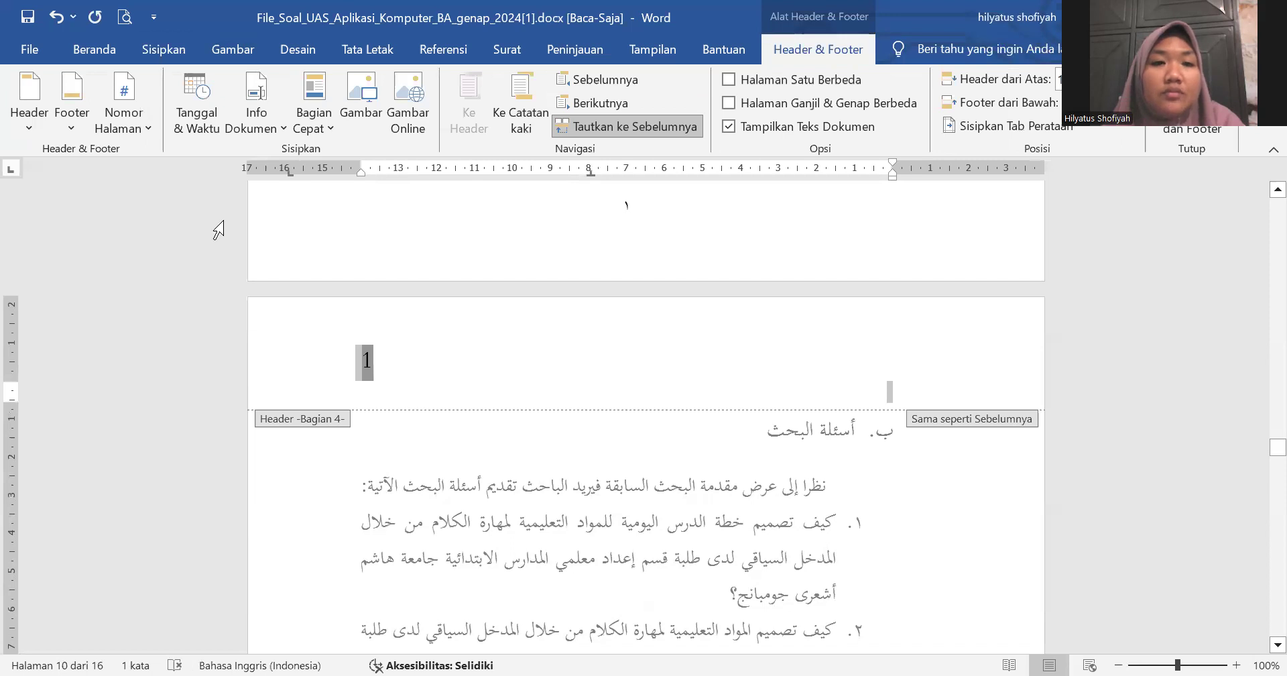
Step: Set the section 4 page numbering to continue from the previous section
{"action": "left_click", "coordinate": [144, 90]}
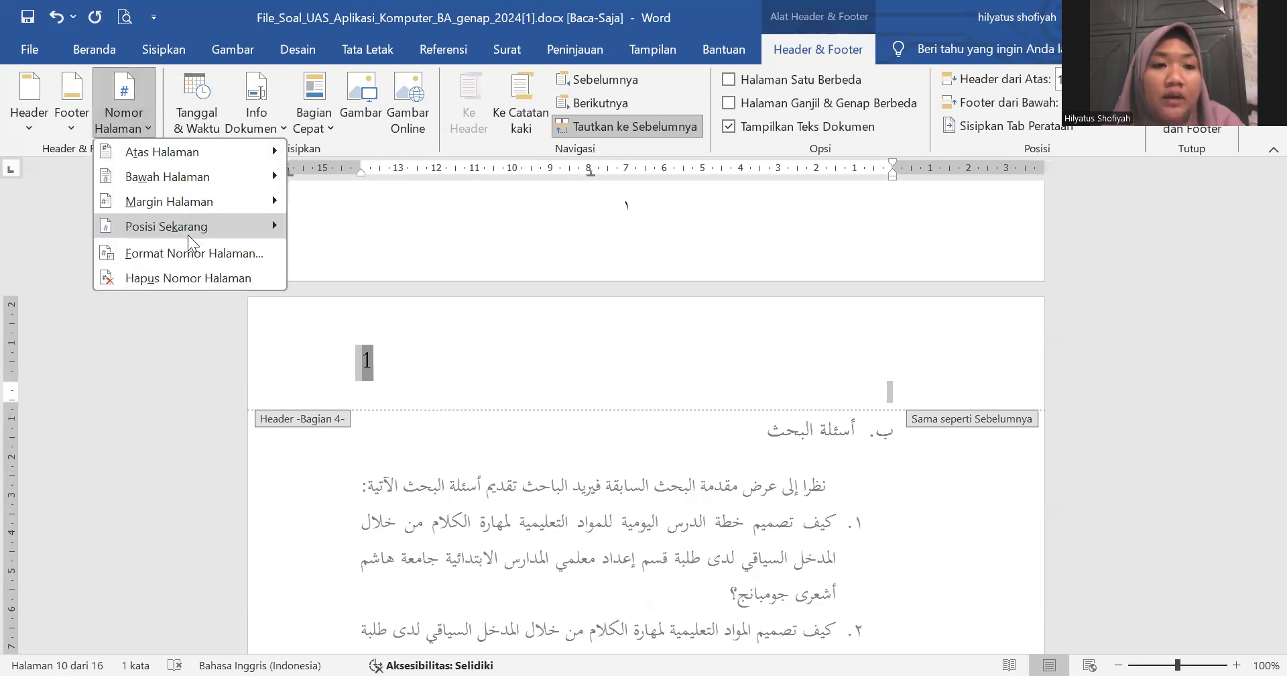
{"action": "left_click", "coordinate": [193, 253]}
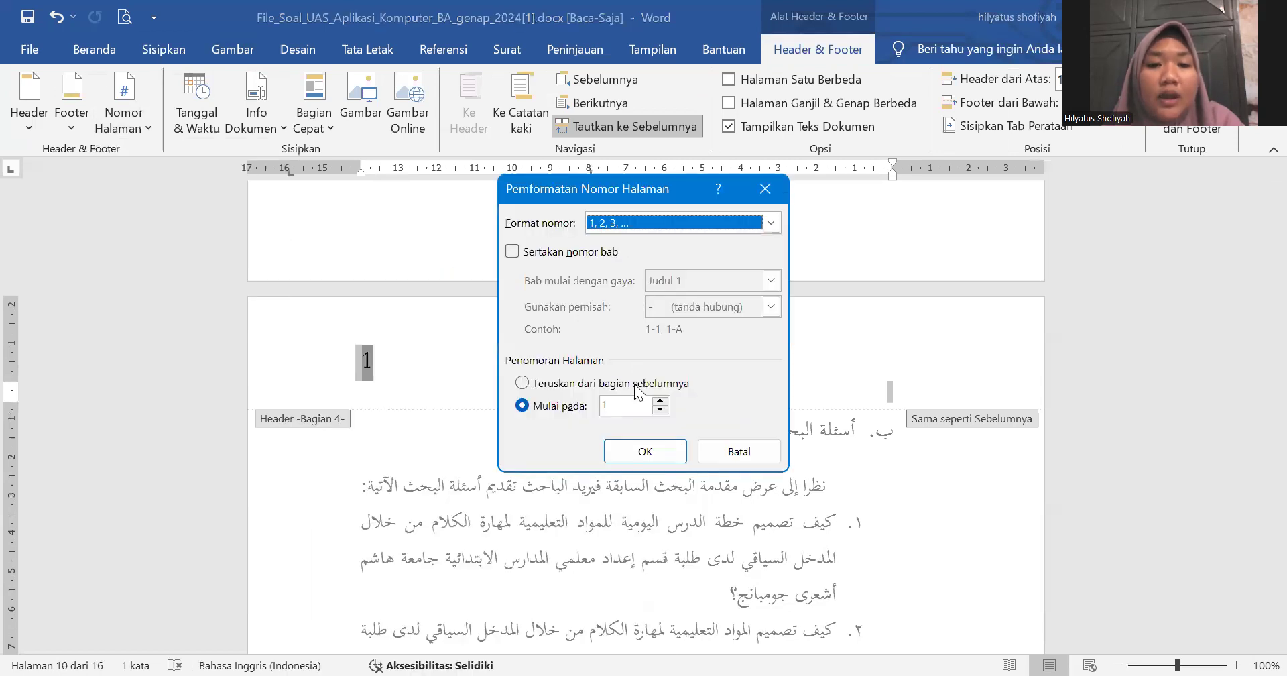
{"action": "left_click", "coordinate": [522, 383]}
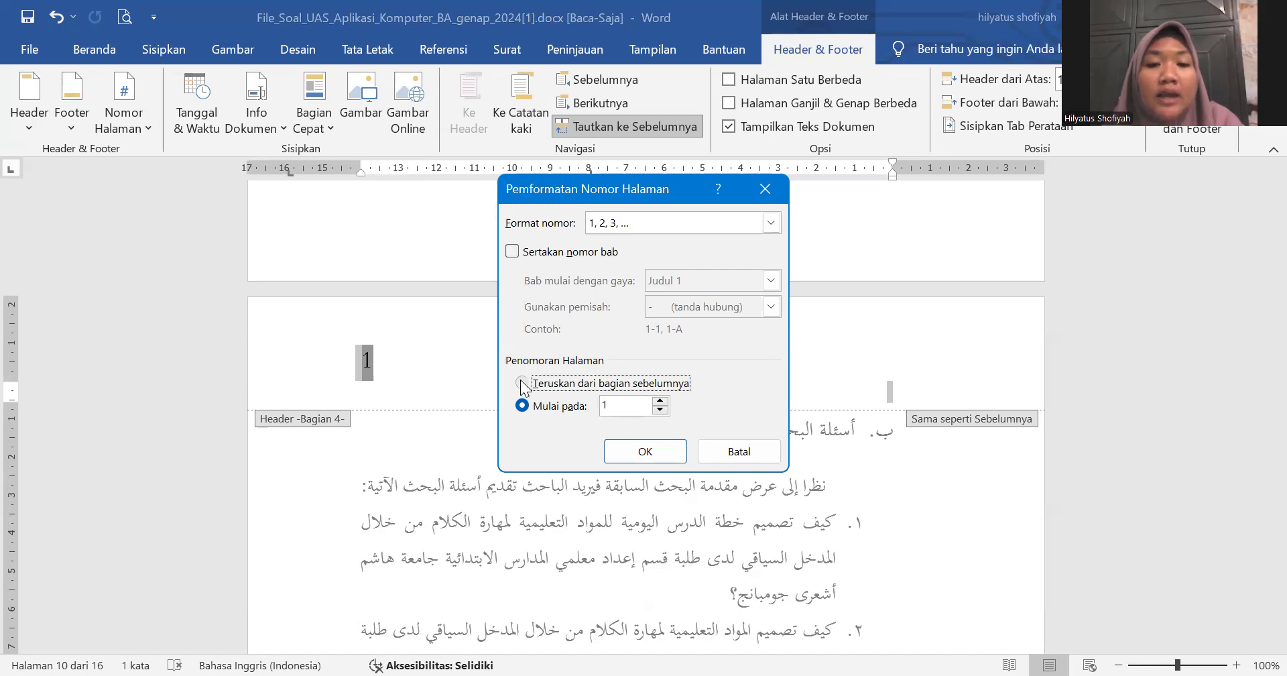
{"action": "left_click", "coordinate": [644, 451]}
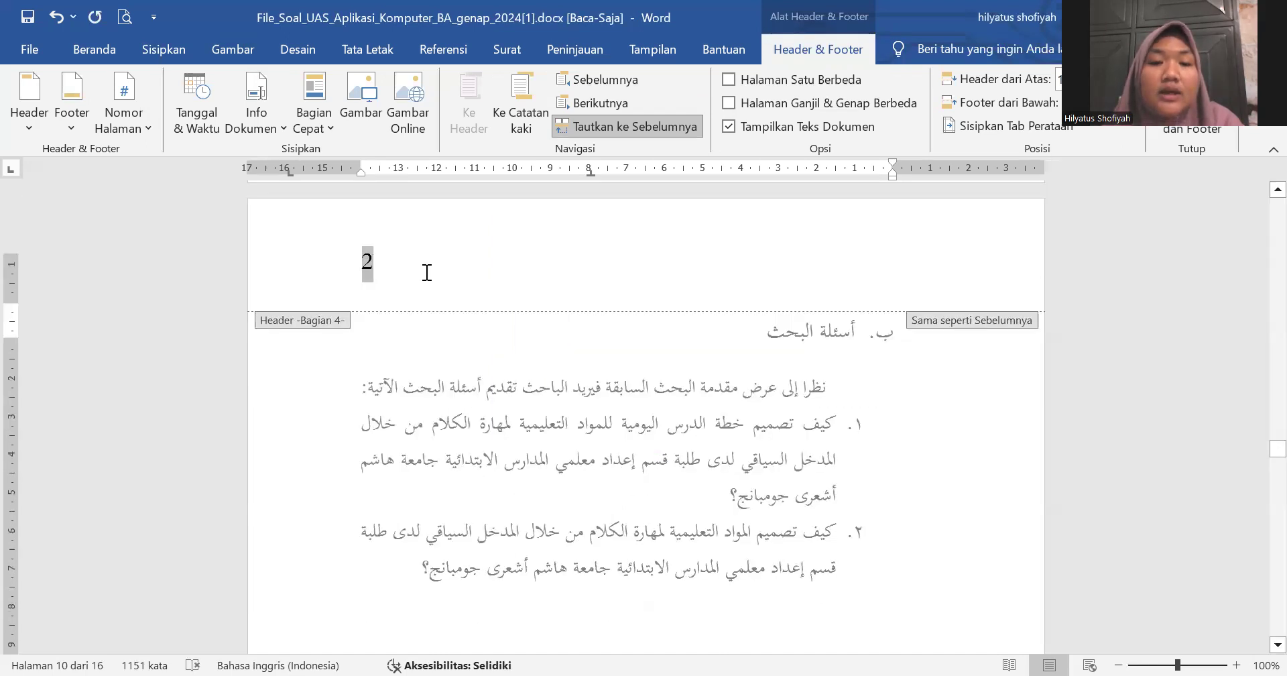
Step: Edit the page number field in the section 4 header to use the format Gunakan Penomoran Default
{"action": "scroll", "coordinate": [425, 272], "scroll_direction": "down", "scroll_amount": 3}
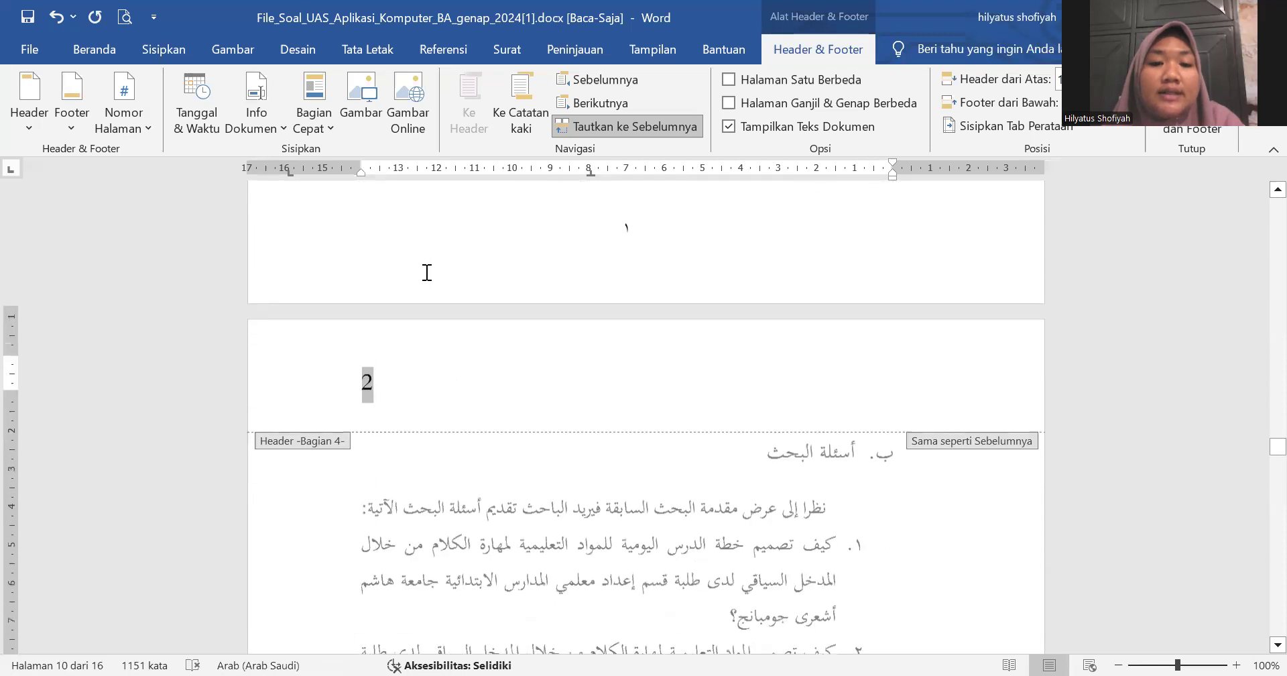
{"action": "double_click", "coordinate": [378, 377]}
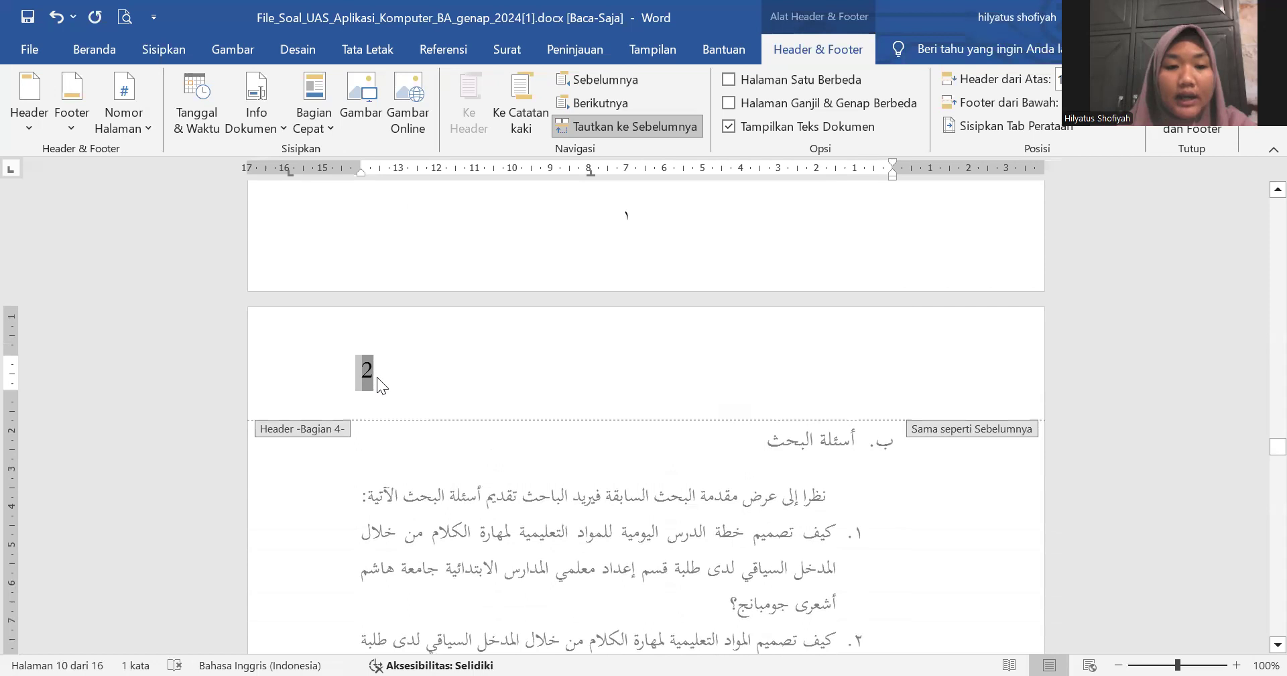
{"action": "right_click", "coordinate": [376, 377]}
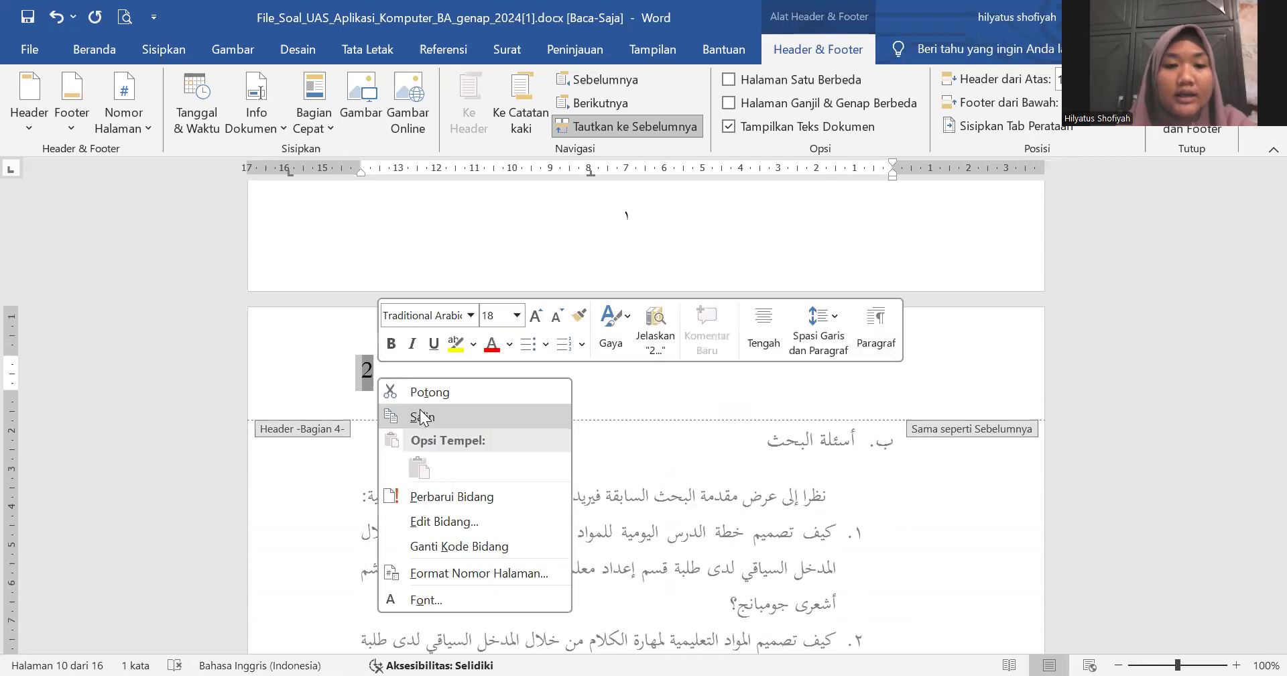
{"action": "left_click", "coordinate": [441, 522]}
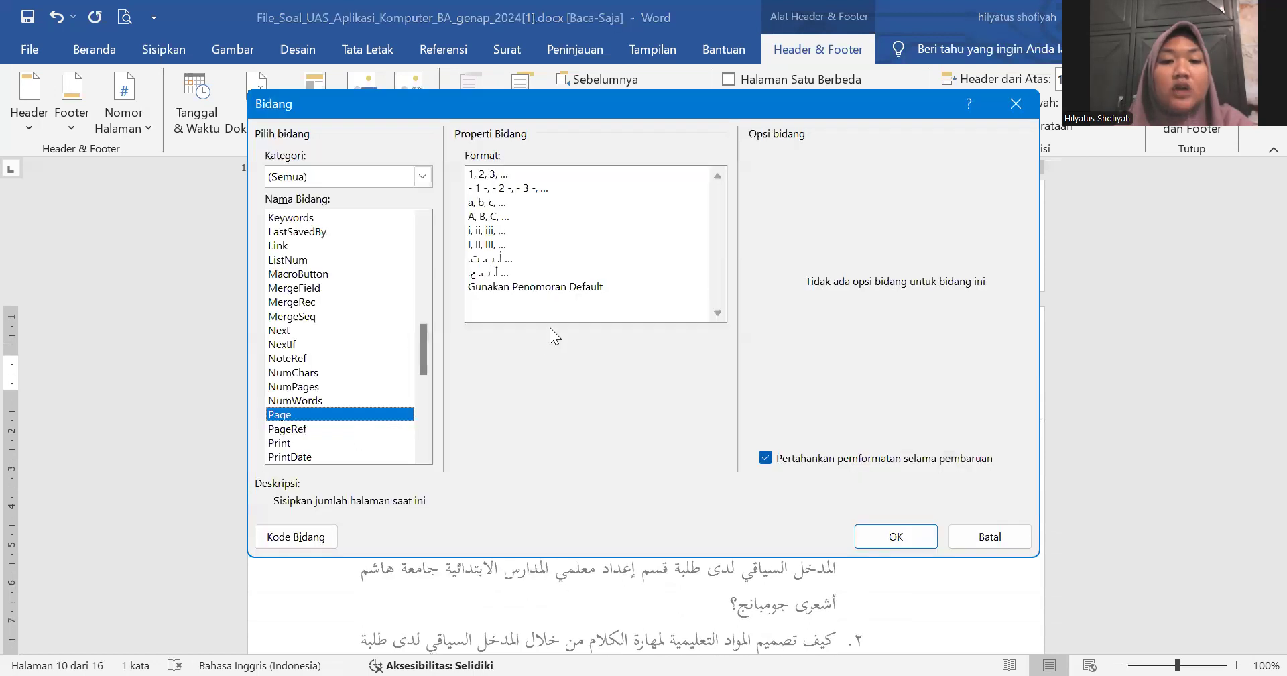
{"action": "left_click", "coordinate": [557, 287]}
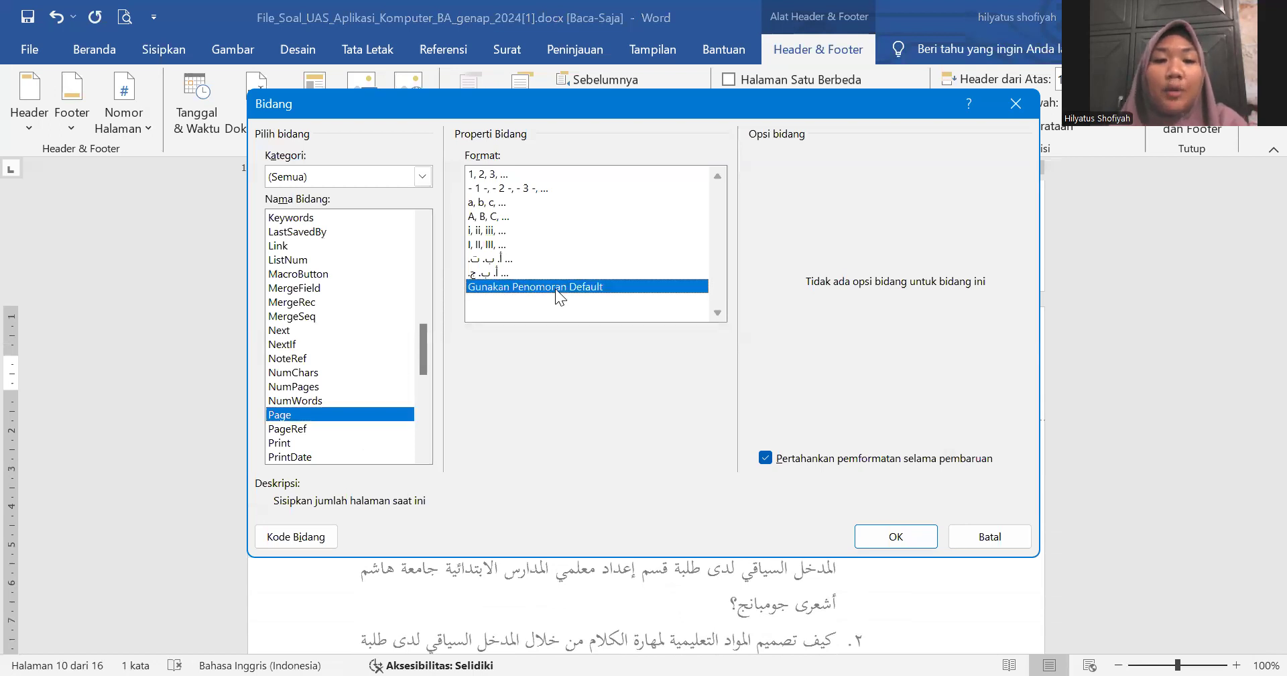
{"action": "left_click", "coordinate": [895, 537]}
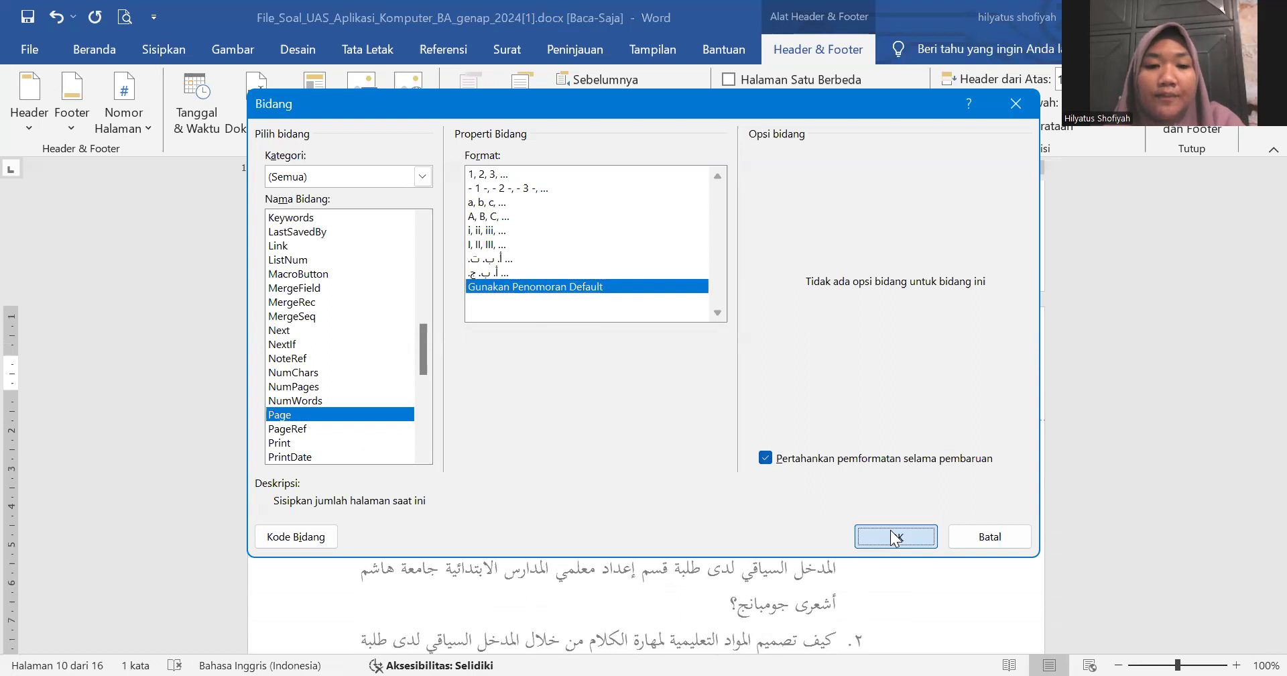
Step: Examine the page numbers from the section 3 footer through the section 4 and 5 headers
{"action": "scroll", "coordinate": [638, 435], "scroll_direction": "down", "scroll_amount": 5}
{"action": "scroll", "coordinate": [638, 436], "scroll_direction": "down", "scroll_amount": 8}
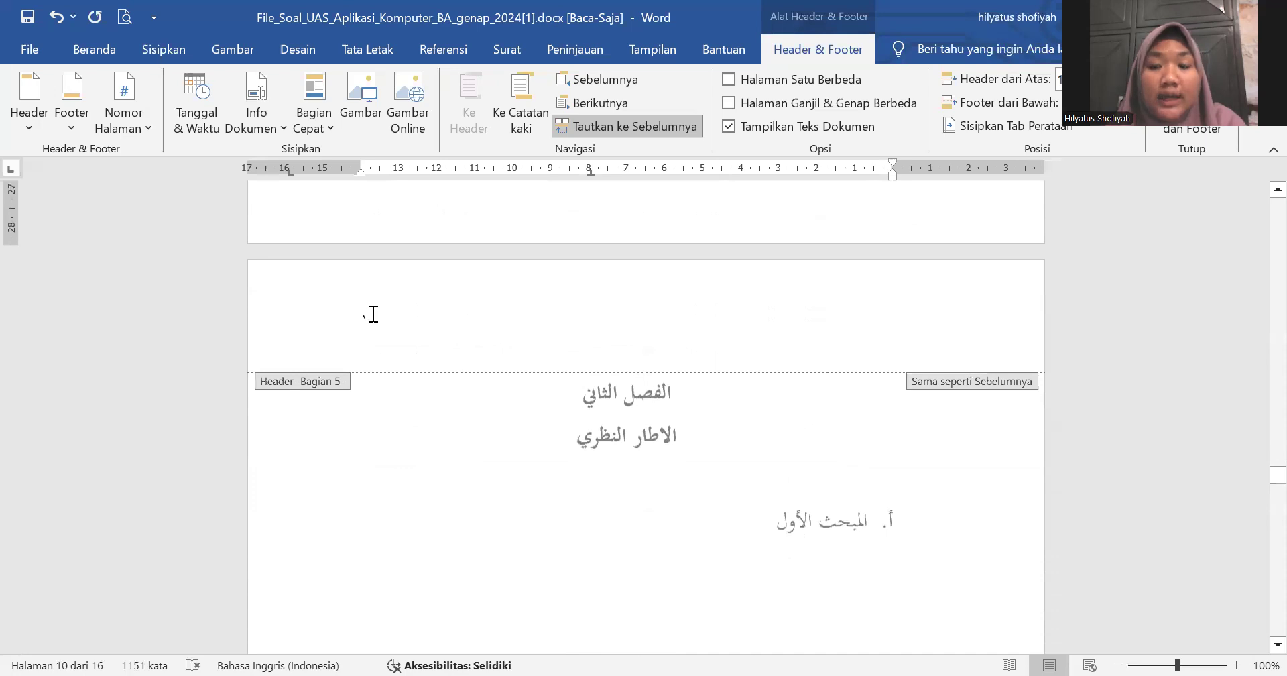
{"action": "scroll", "coordinate": [373, 313], "scroll_direction": "up", "scroll_amount": 8}
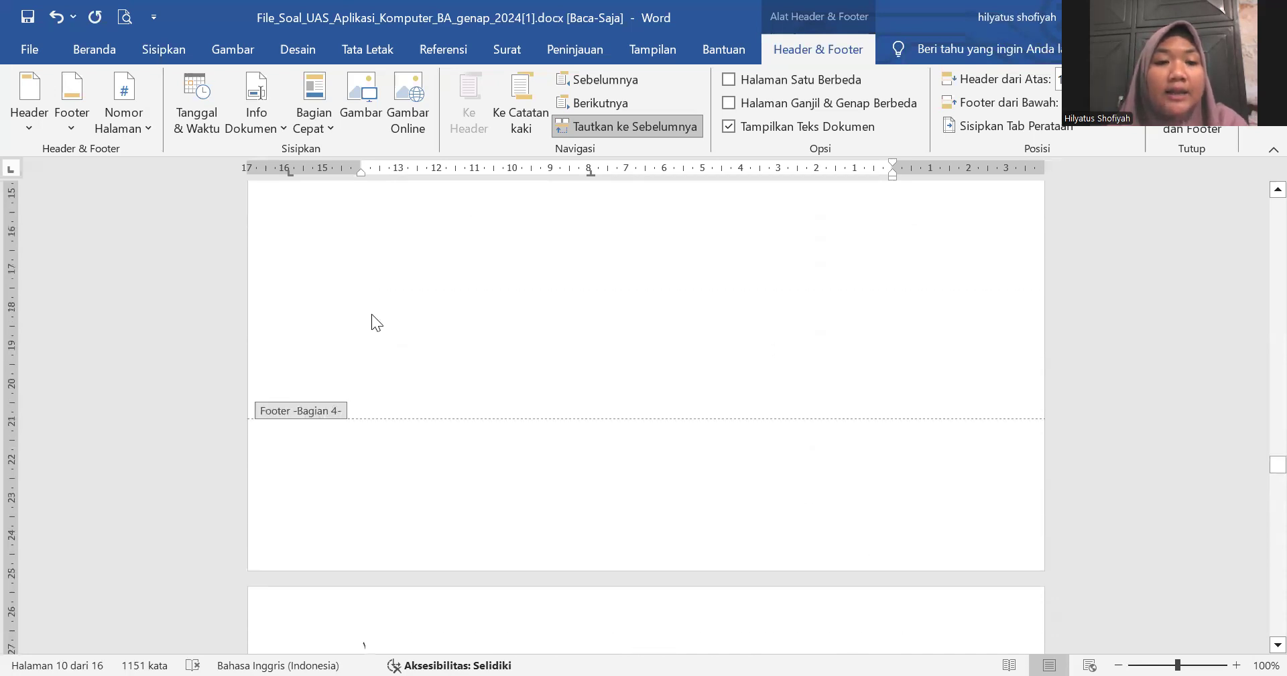
{"action": "scroll", "coordinate": [372, 322], "scroll_direction": "down", "scroll_amount": 8}
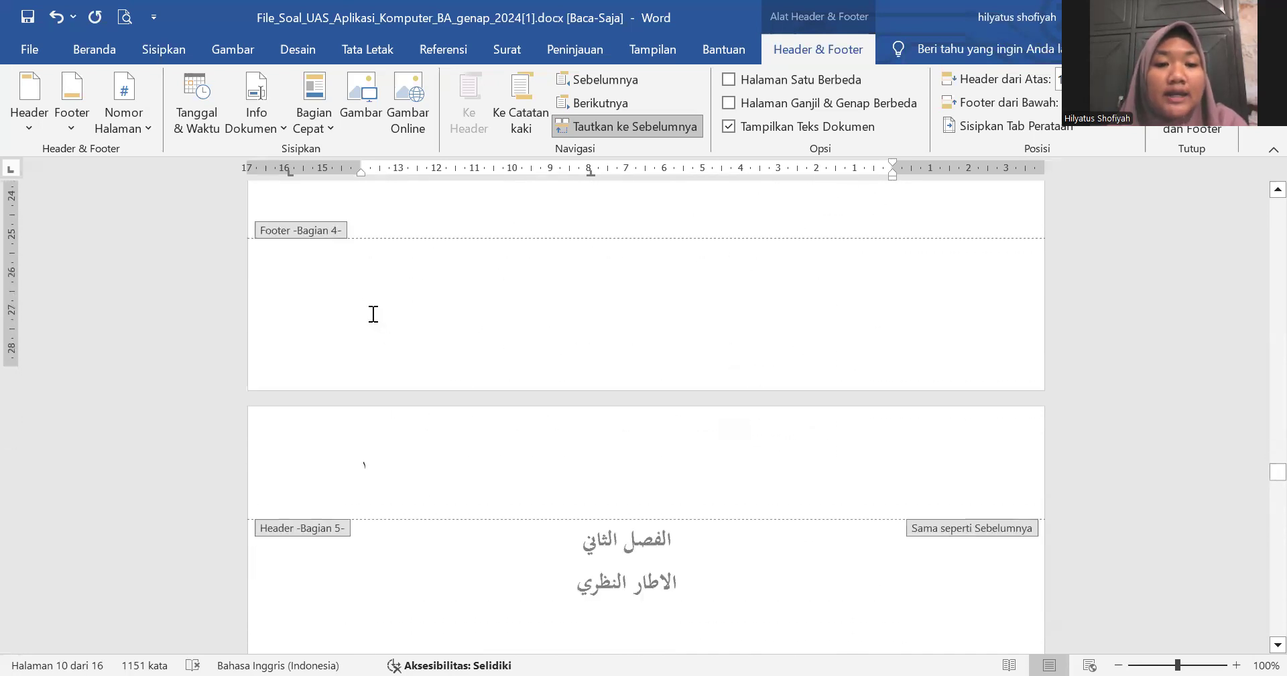
{"action": "scroll", "coordinate": [410, 313], "scroll_direction": "up", "scroll_amount": 10}
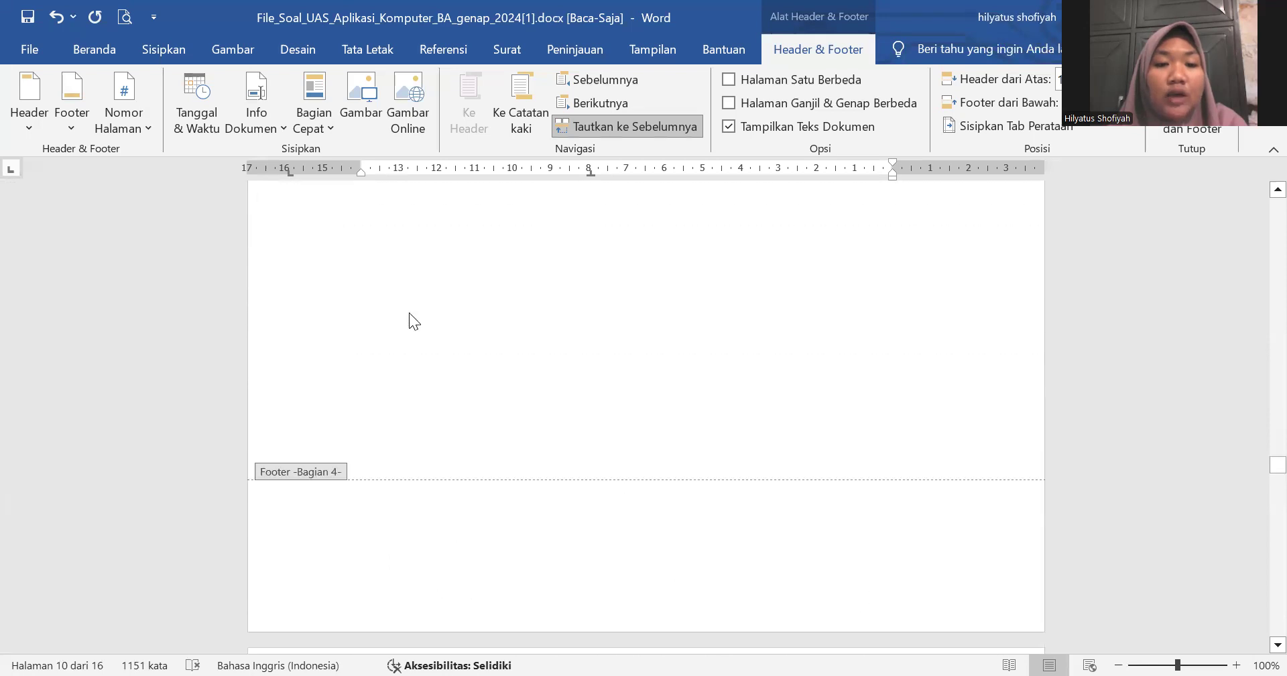
{"action": "scroll", "coordinate": [387, 393], "scroll_direction": "up", "scroll_amount": 3}
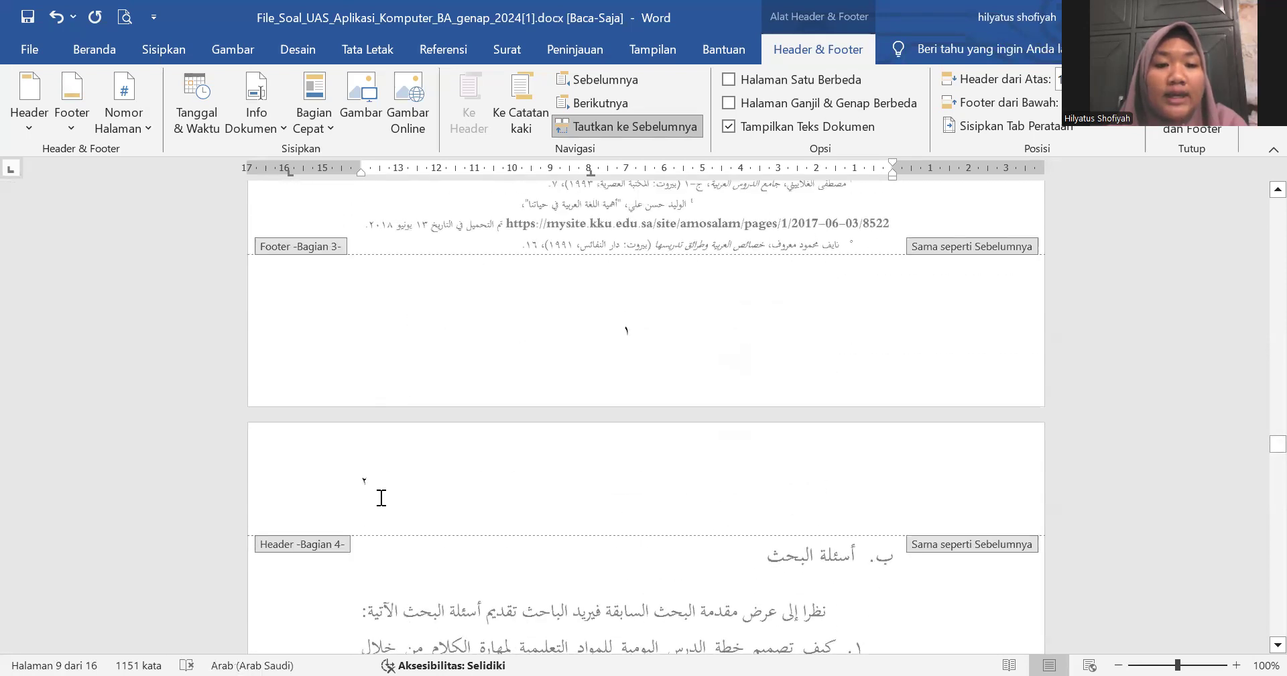
{"action": "scroll", "coordinate": [382, 501], "scroll_direction": "down", "scroll_amount": 12}
{"action": "scroll", "coordinate": [380, 496], "scroll_direction": "down", "scroll_amount": 9}
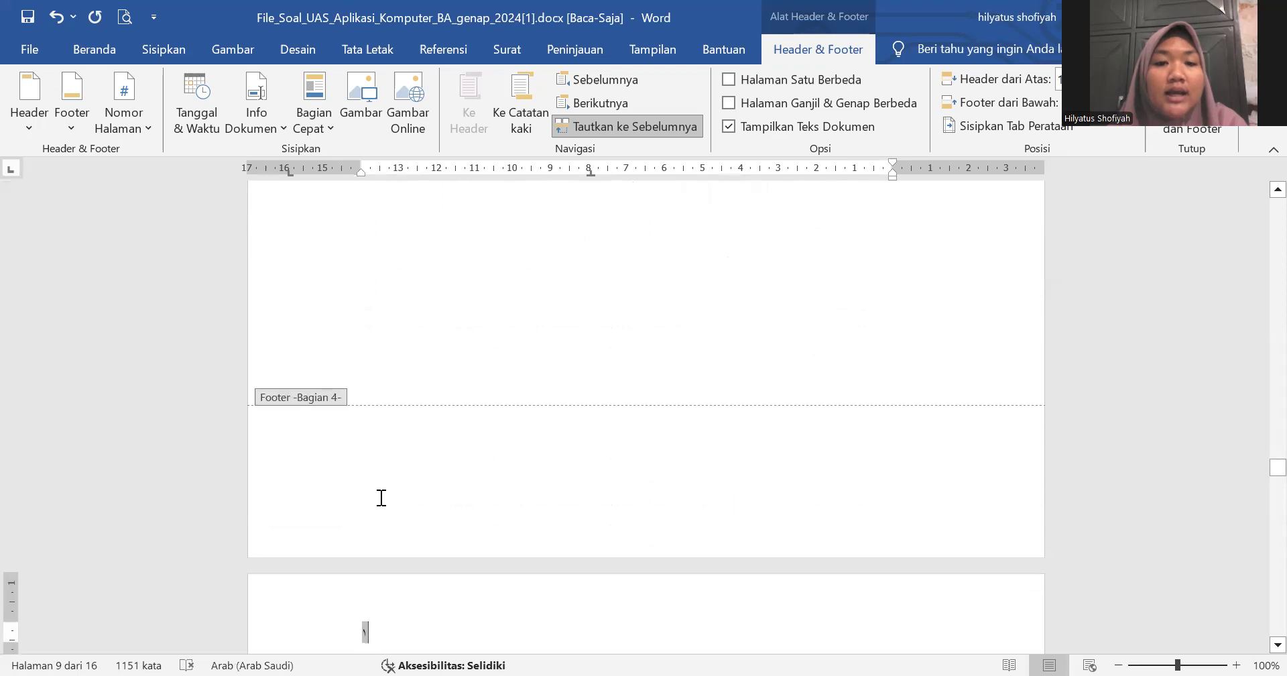
Step: Unlink the section 5 header, above الفصل الثاني, from the previous section
{"action": "scroll", "coordinate": [380, 496], "scroll_direction": "down", "scroll_amount": 1}
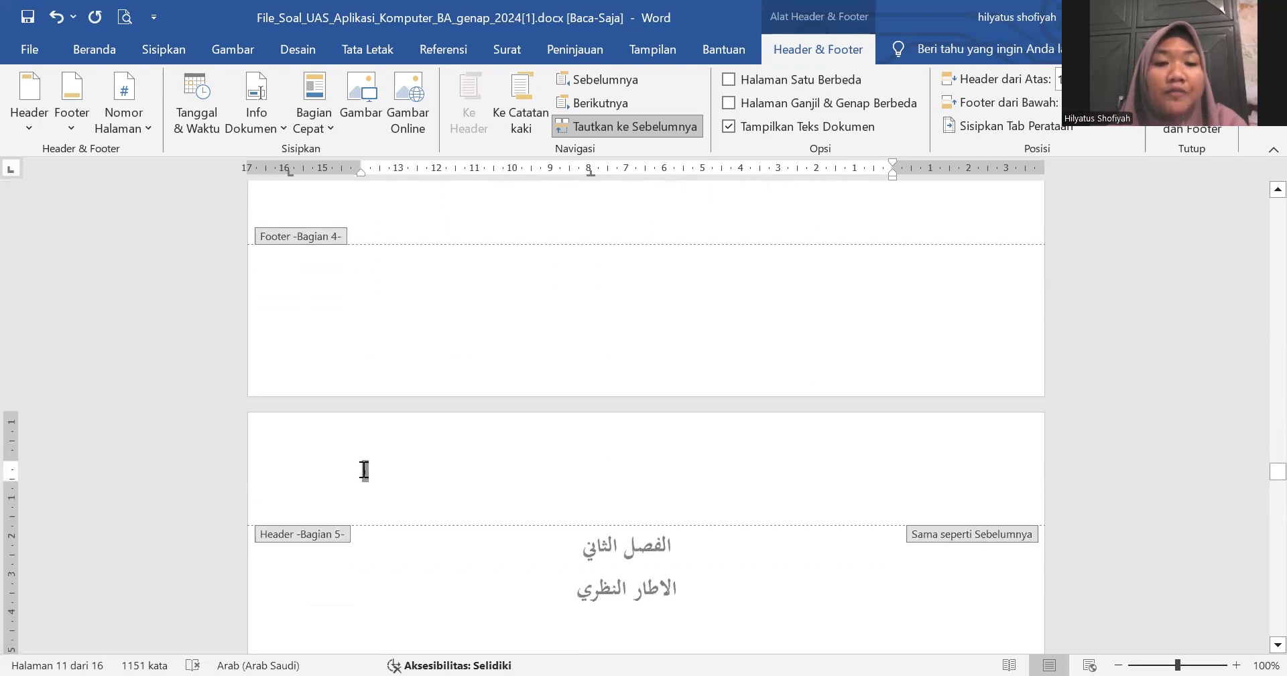
{"action": "double_click", "coordinate": [364, 469]}
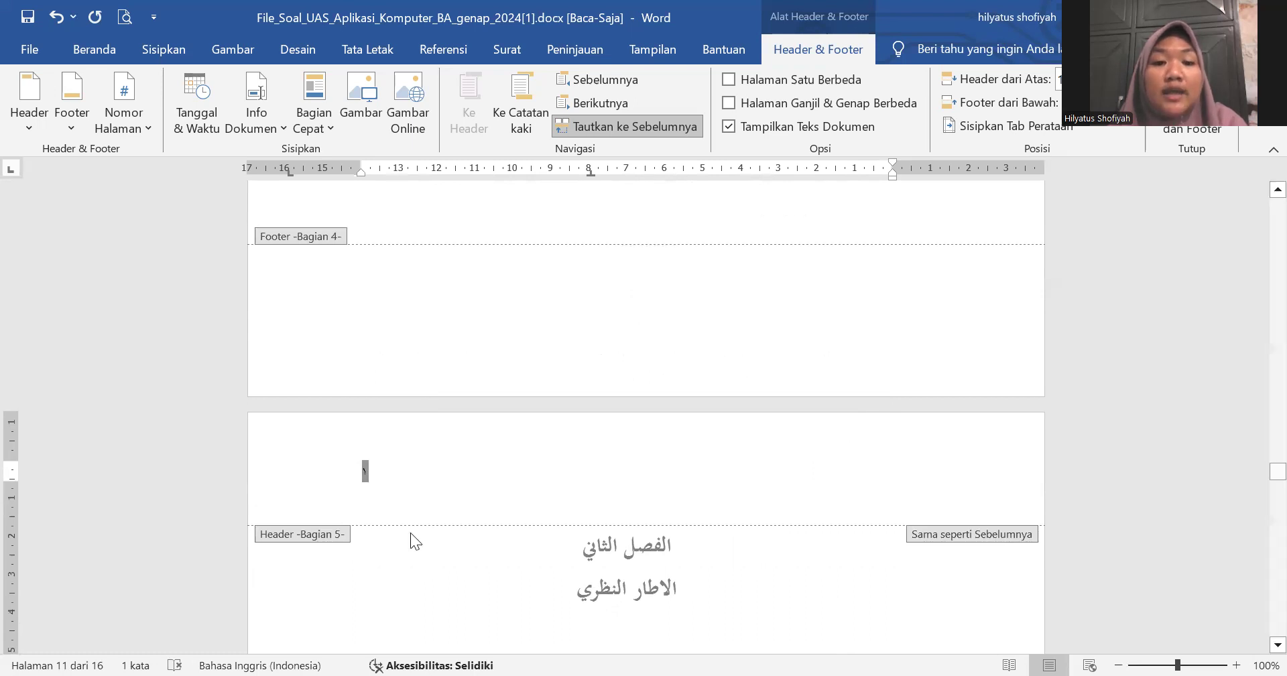
{"action": "left_click", "coordinate": [640, 127]}
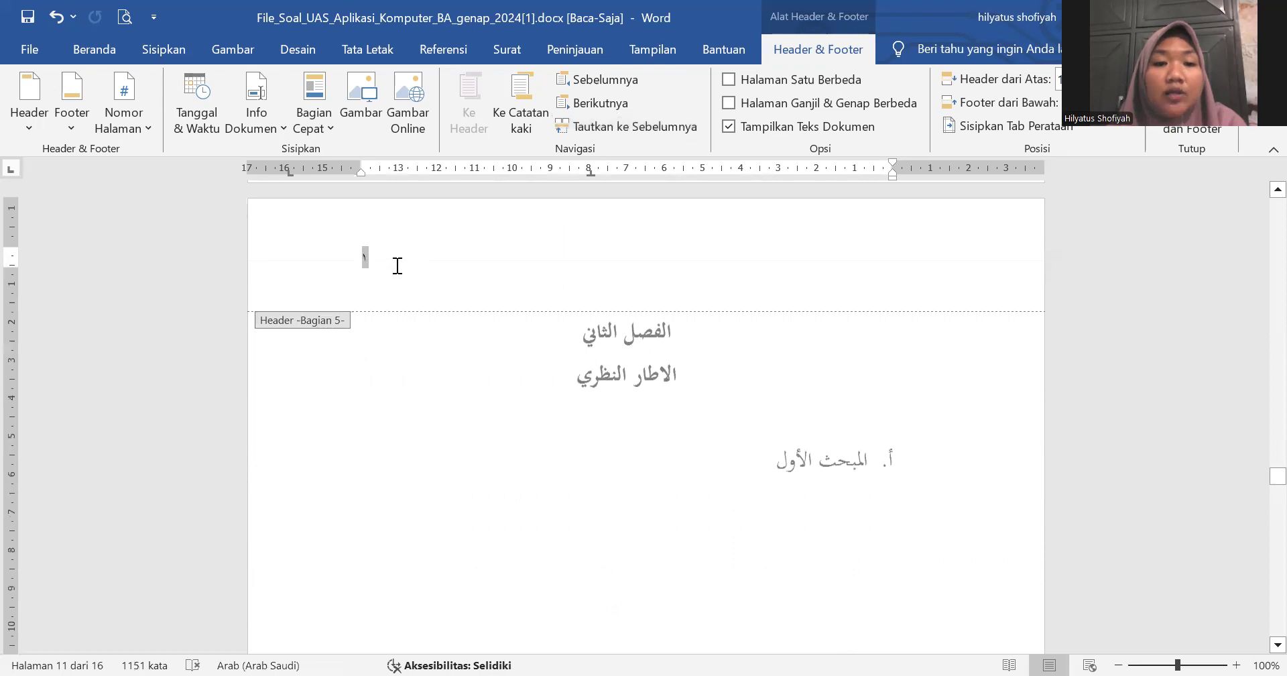
Step: Center the section 5 header, above الفصل الثاني, and delete its page number
{"action": "key", "text": "ctrl+e"}
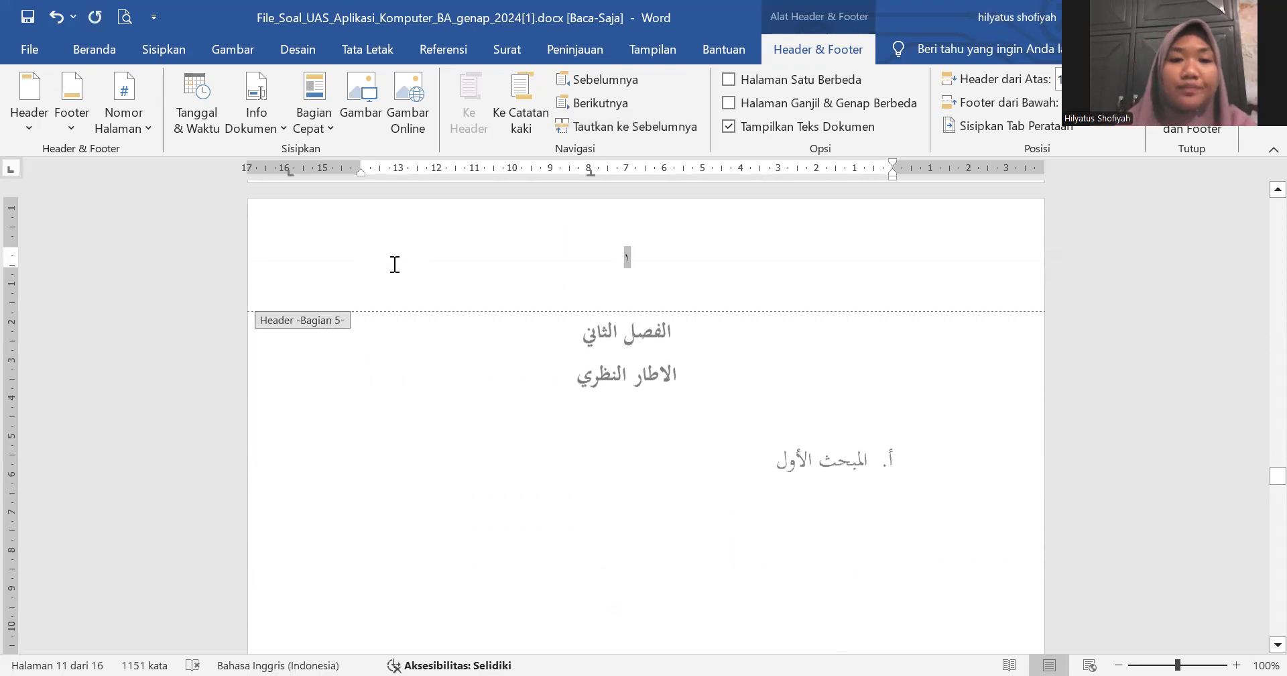
{"action": "double_click", "coordinate": [630, 257]}
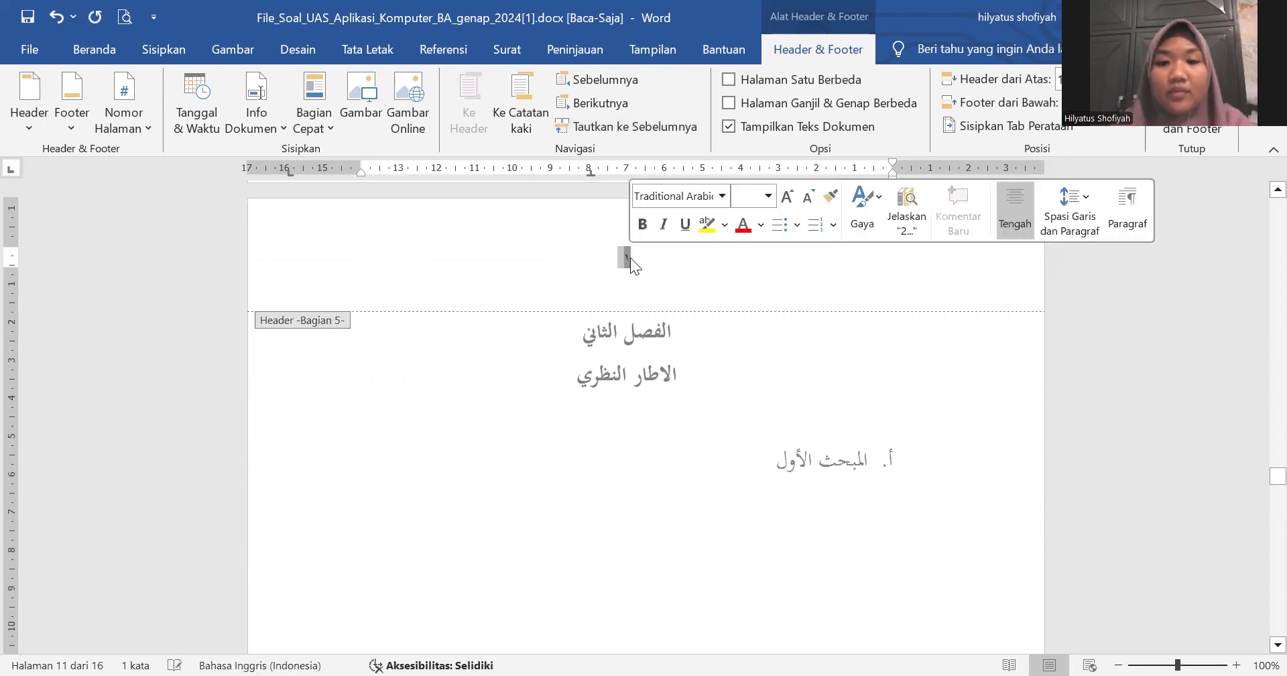
{"action": "scroll", "coordinate": [630, 258], "scroll_direction": "up", "scroll_amount": 10}
{"action": "scroll", "coordinate": [630, 257], "scroll_direction": "up", "scroll_amount": 15}
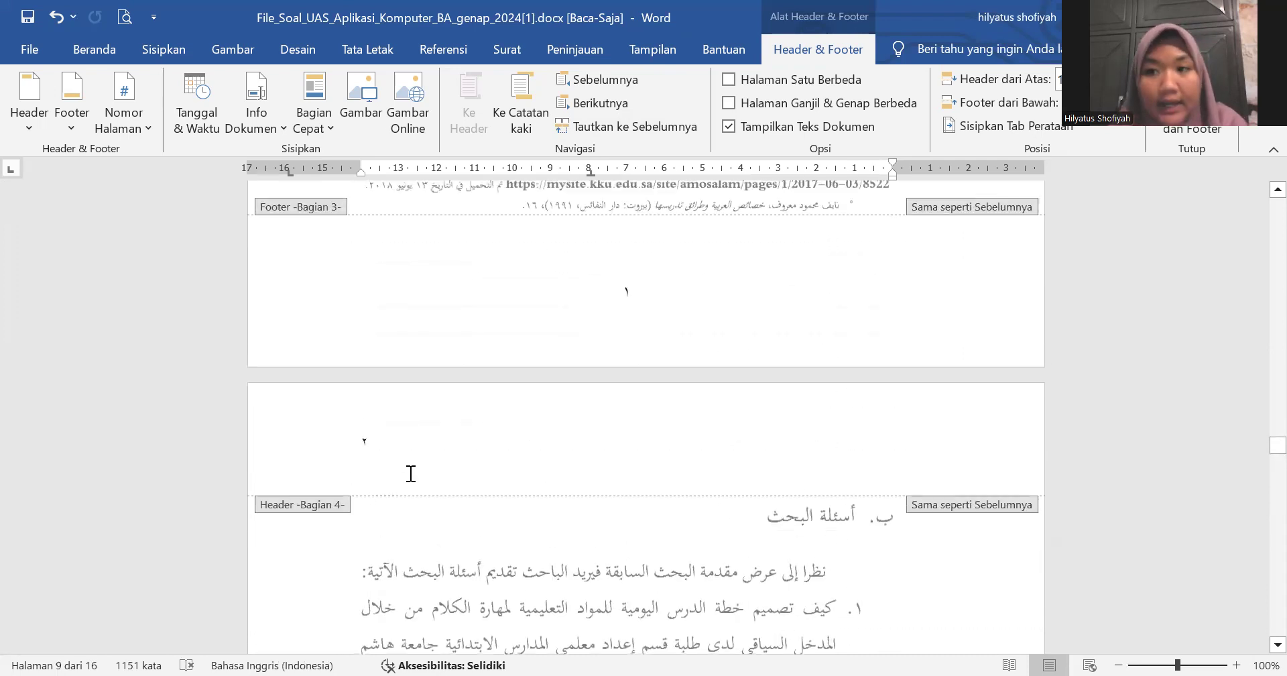
{"action": "scroll", "coordinate": [411, 473], "scroll_direction": "down", "scroll_amount": 15}
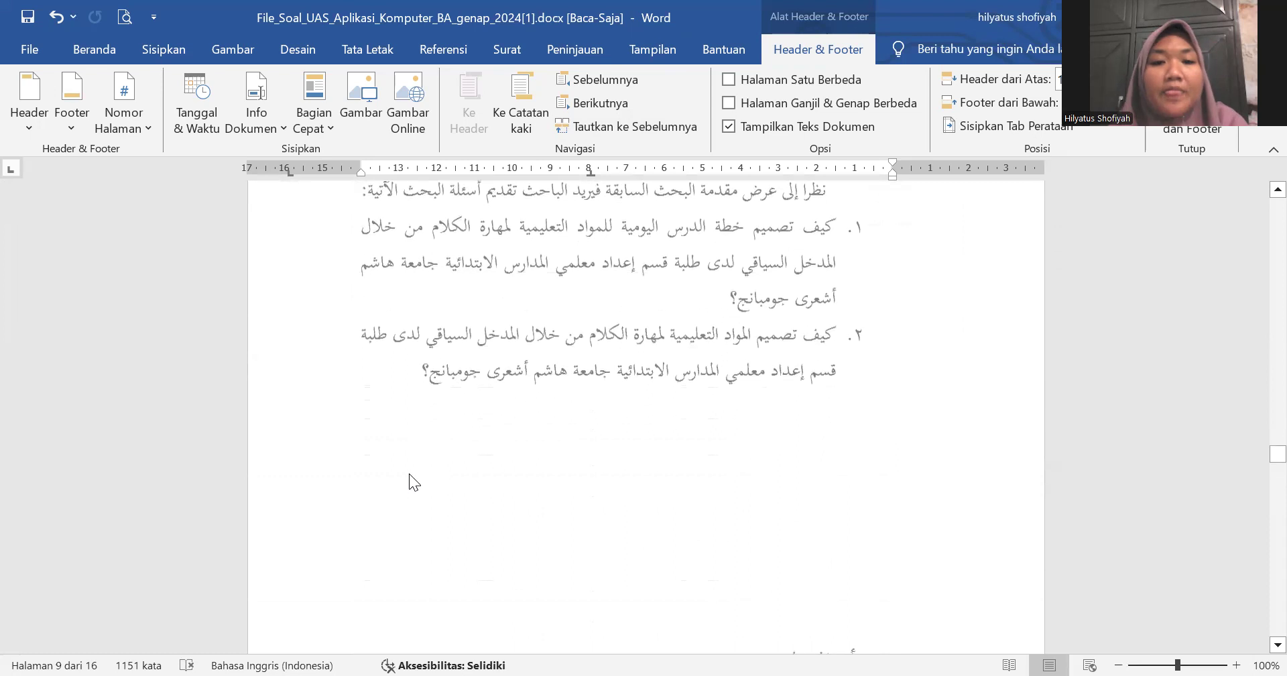
{"action": "scroll", "coordinate": [411, 473], "scroll_direction": "down", "scroll_amount": 2}
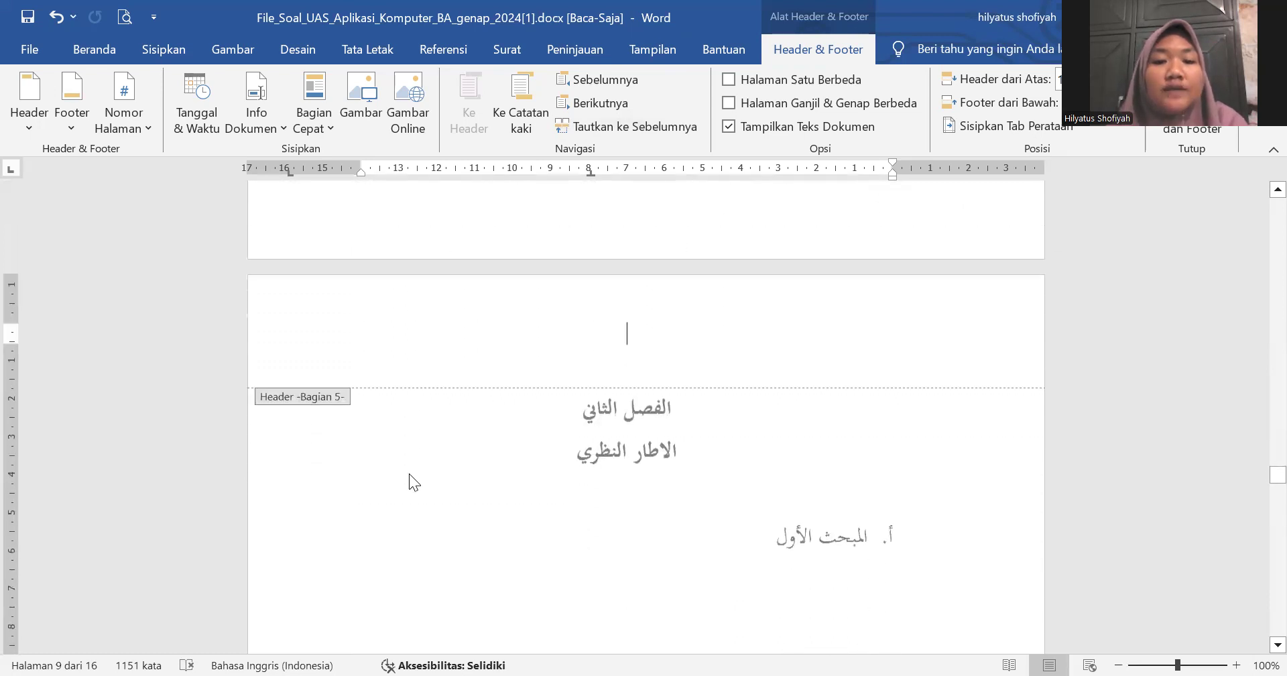
Step: Insert a Nomor Biasa 2 page number at the bottom of the page in the section 5 footer
{"action": "scroll", "coordinate": [408, 473], "scroll_direction": "down", "scroll_amount": 7}
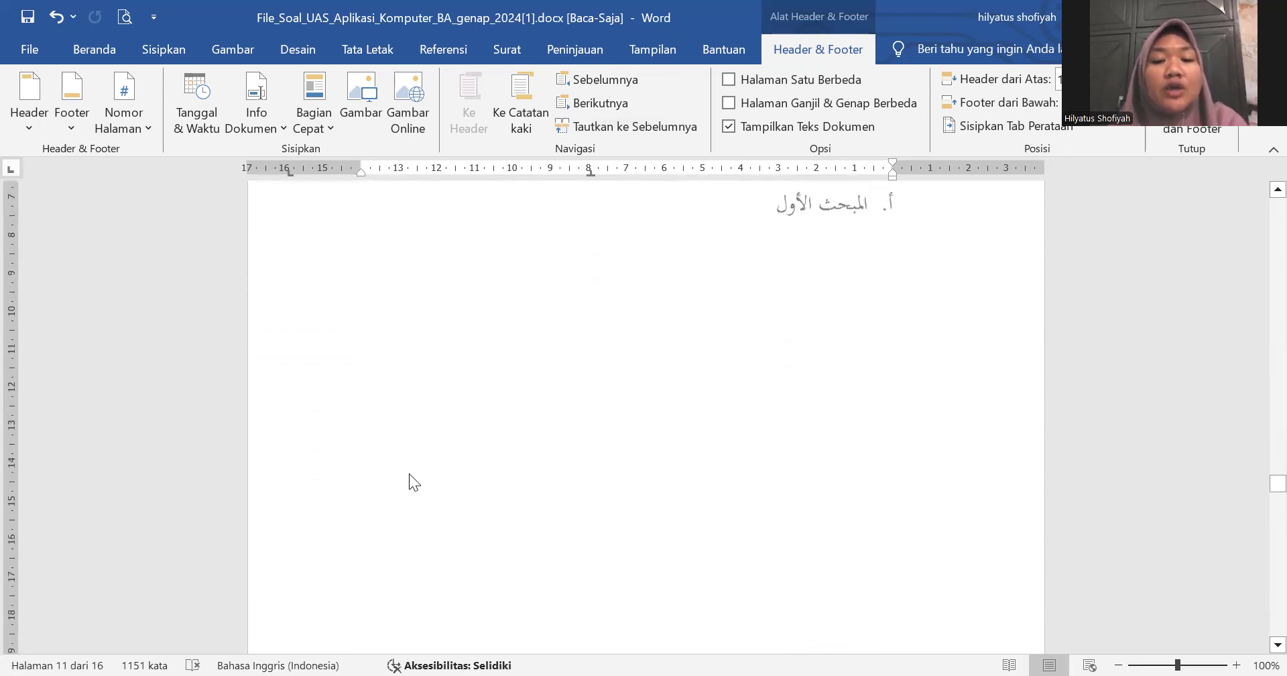
{"action": "scroll", "coordinate": [410, 474], "scroll_direction": "down", "scroll_amount": 2}
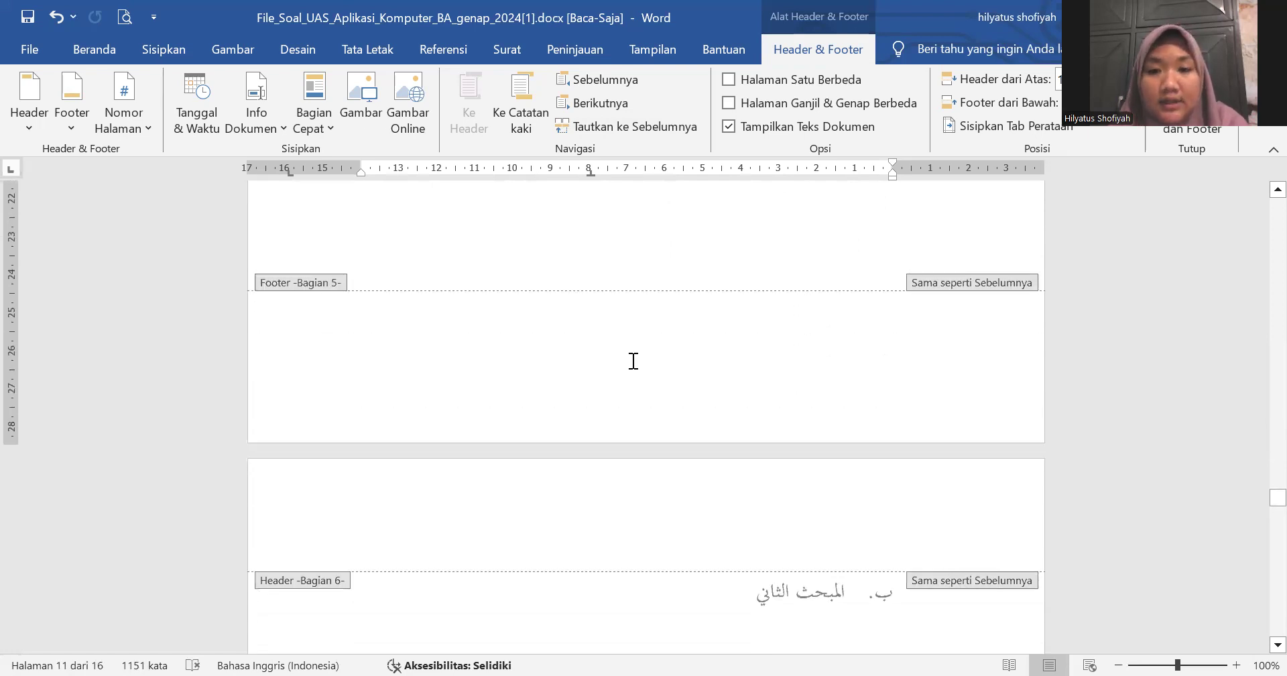
{"action": "left_click", "coordinate": [634, 361]}
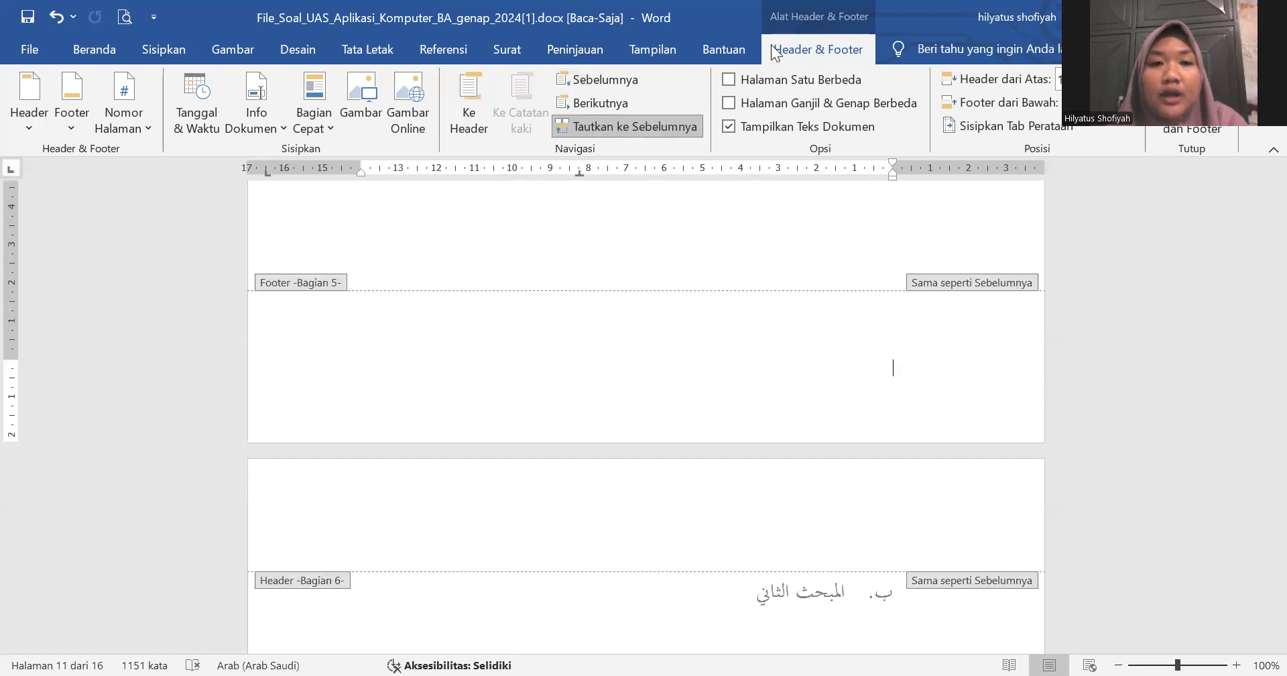
{"action": "left_click", "coordinate": [139, 114]}
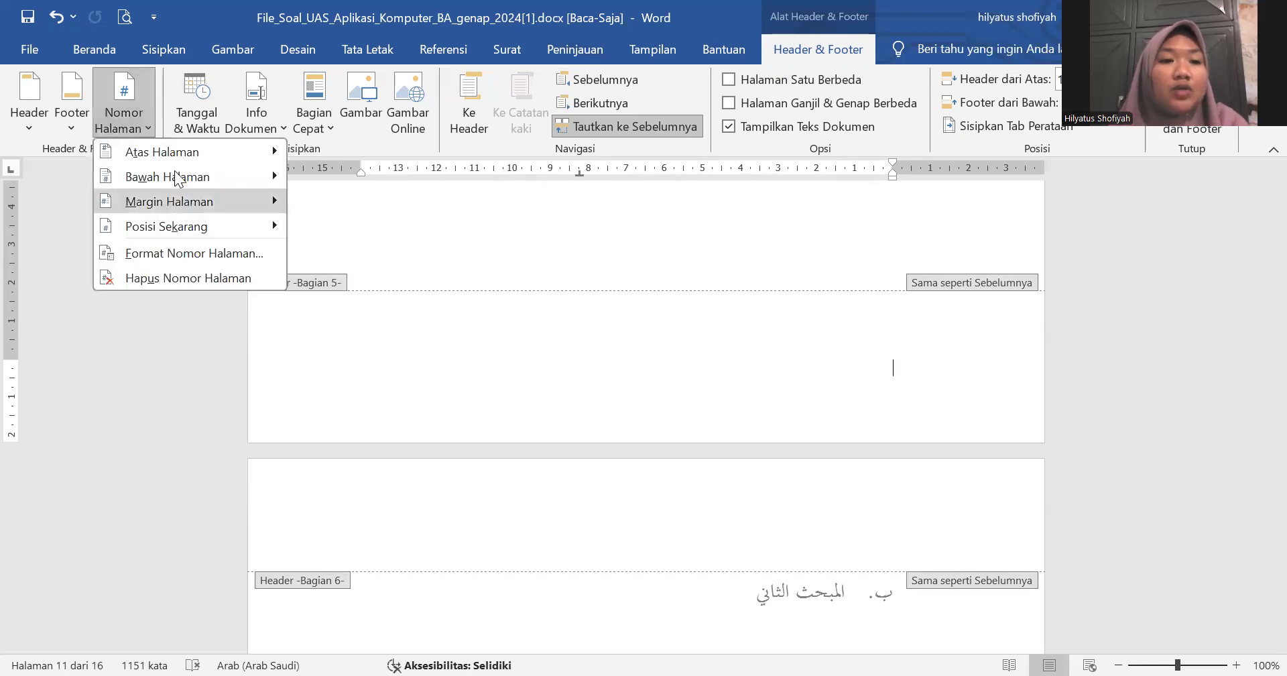
{"action": "mouse_move", "coordinate": [176, 177]}
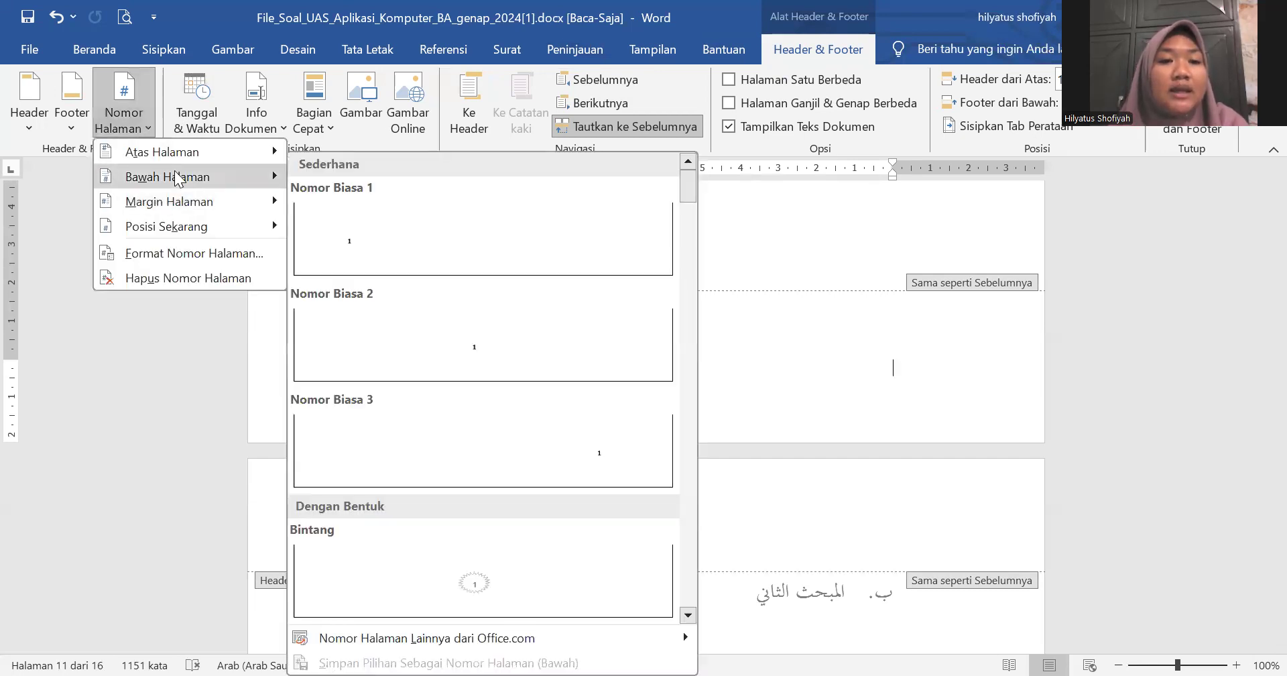
{"action": "left_click", "coordinate": [329, 313]}
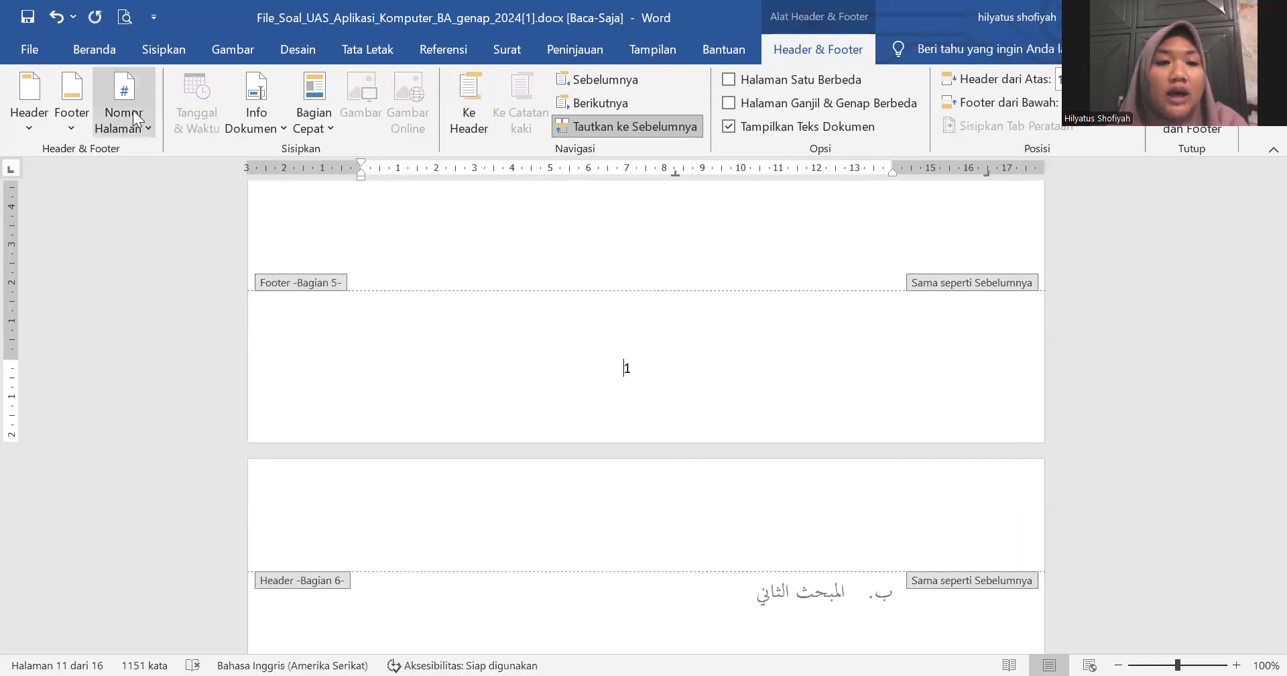
Step: Set the section 5 footer number to right-to-left direction and change its page field format to Gunakan Penomoran Default
{"action": "left_click_drag", "start_coordinate": [621, 368], "coordinate": [641, 375]}
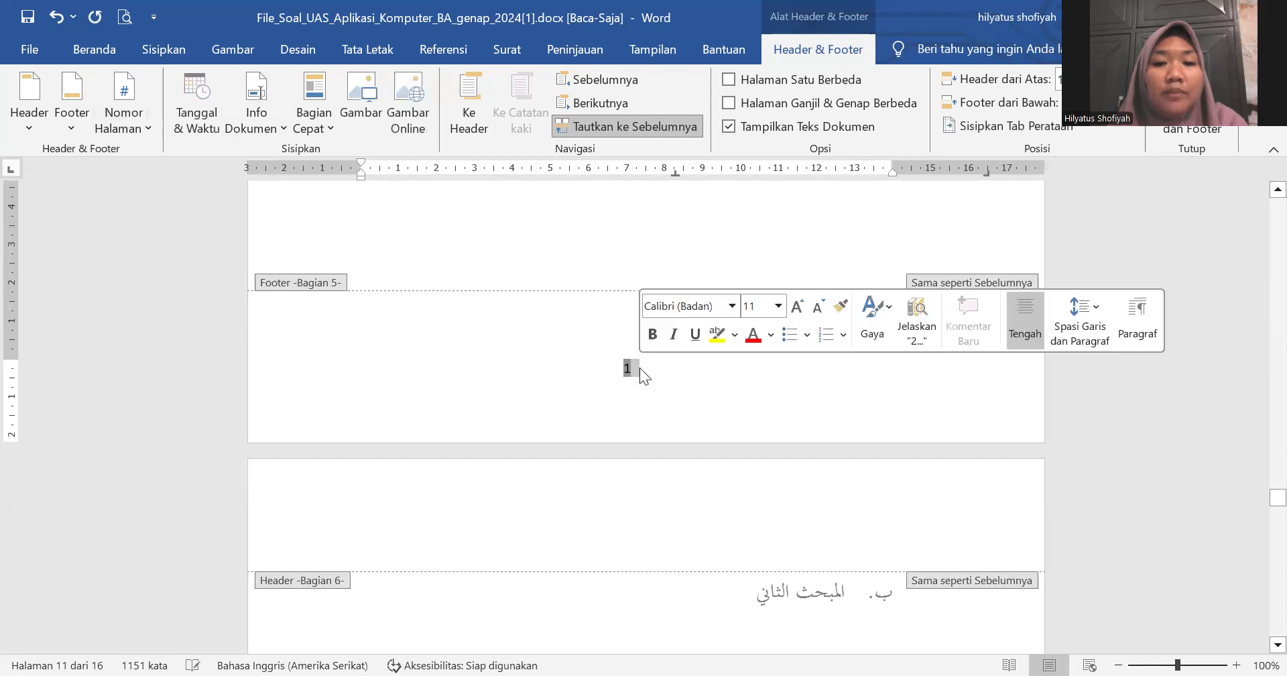
{"action": "left_click", "coordinate": [99, 54]}
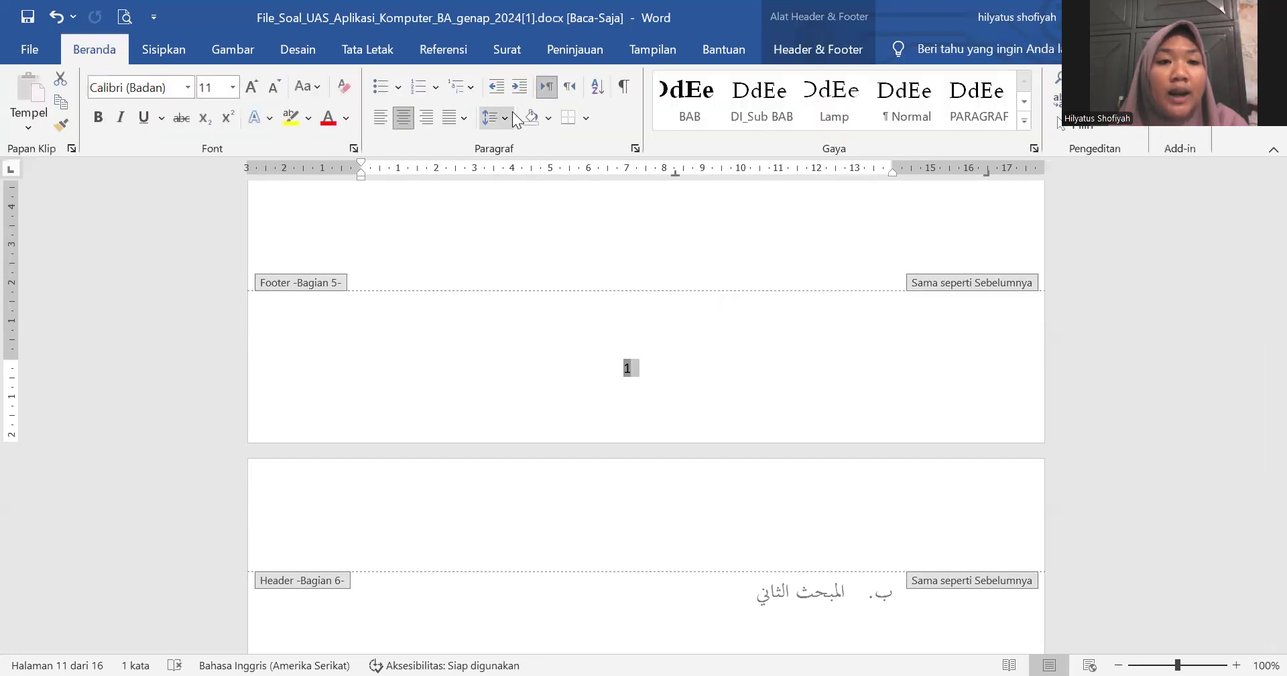
{"action": "left_click", "coordinate": [568, 86]}
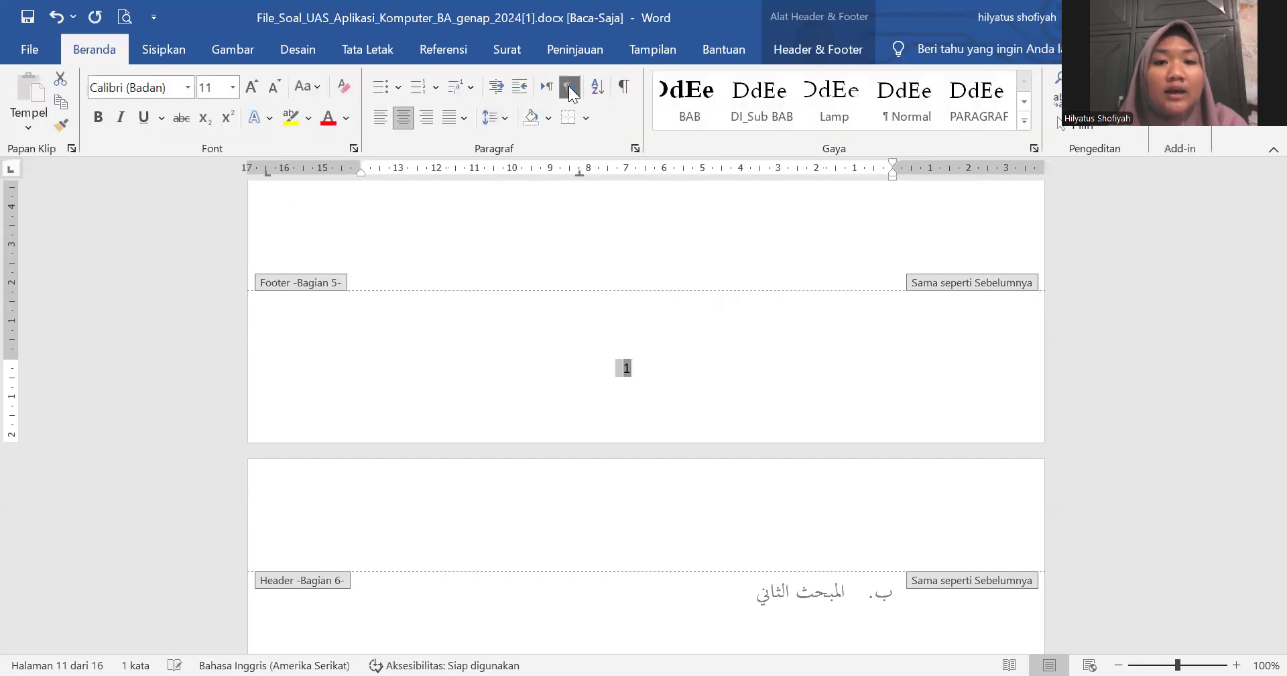
{"action": "right_click", "coordinate": [625, 372]}
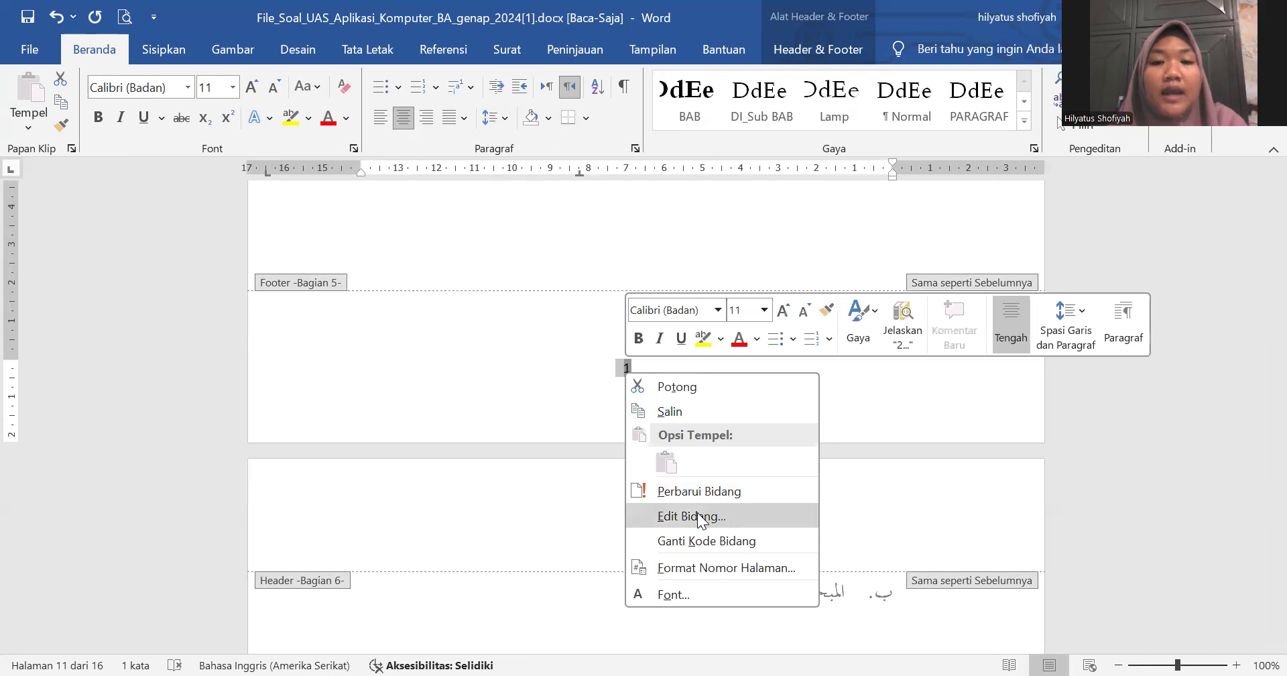
{"action": "left_click", "coordinate": [690, 515]}
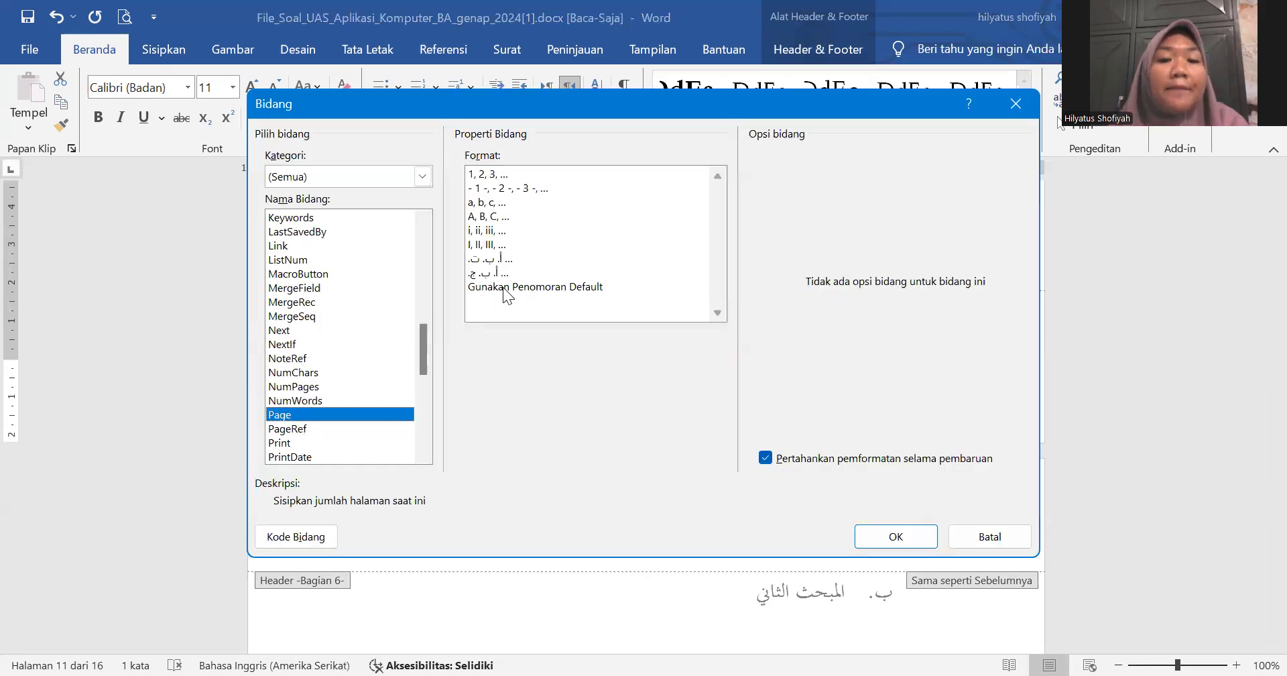
{"action": "left_click", "coordinate": [504, 287]}
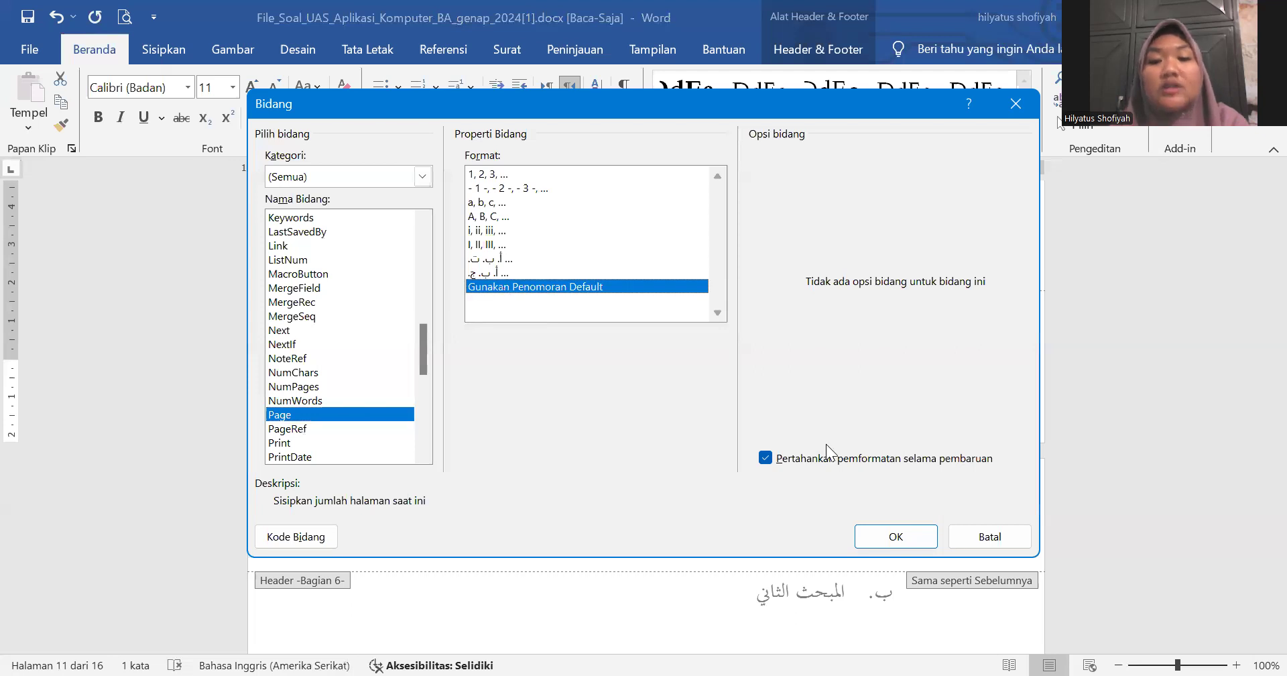
{"action": "left_click", "coordinate": [893, 538]}
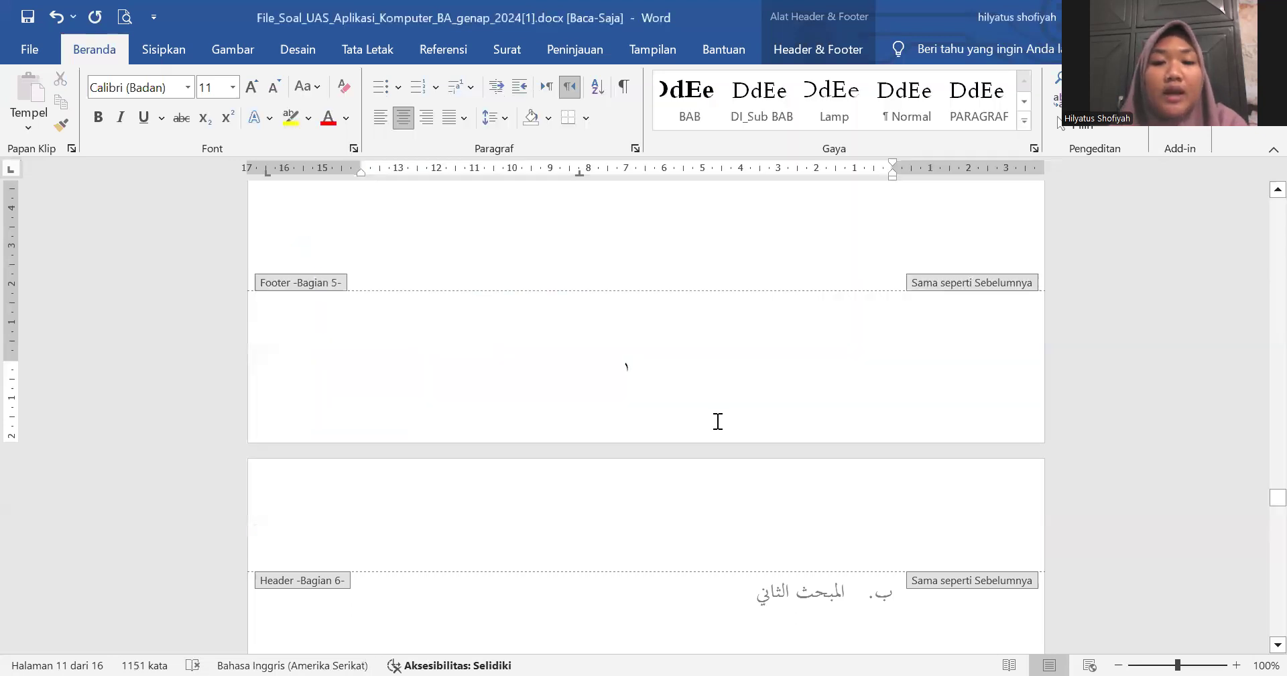
Step: Examine the page numbers in the headers and footers from section 3 through the section 5 footer
{"action": "scroll", "coordinate": [656, 365], "scroll_direction": "up", "scroll_amount": 5}
{"action": "scroll", "coordinate": [655, 365], "scroll_direction": "up", "scroll_amount": 5}
{"action": "scroll", "coordinate": [655, 364], "scroll_direction": "down", "scroll_amount": 10}
{"action": "scroll", "coordinate": [655, 373], "scroll_direction": "down", "scroll_amount": 5}
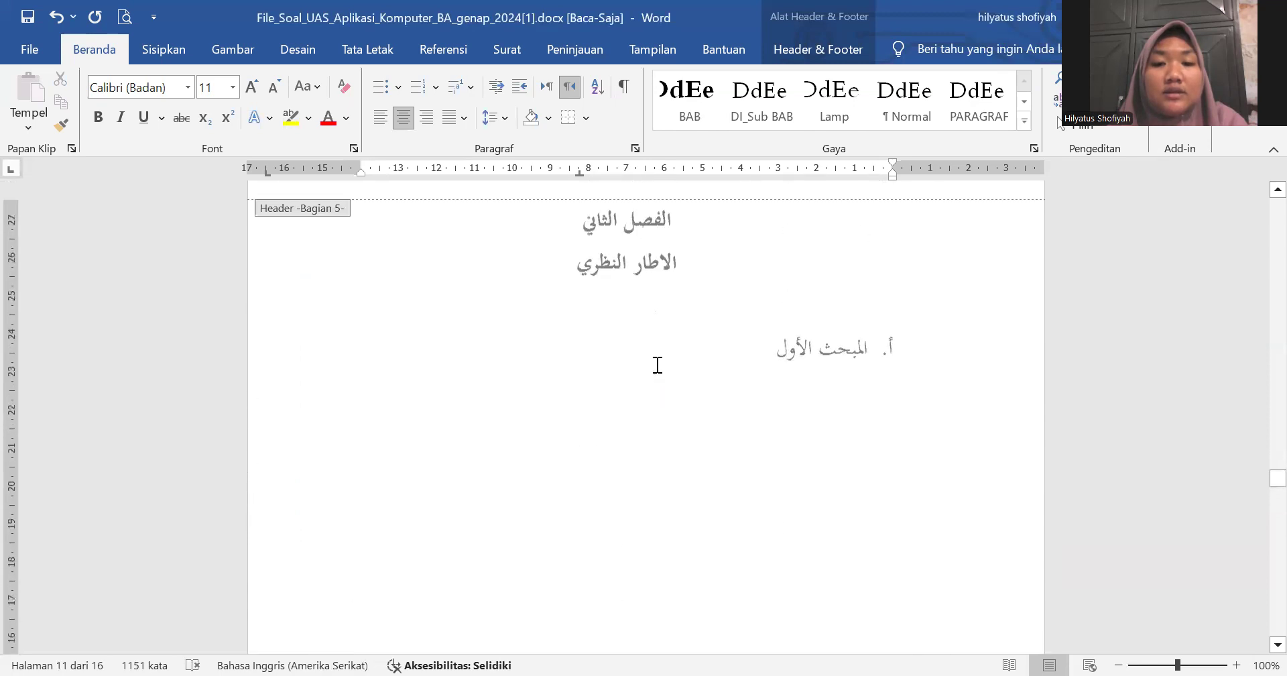
{"action": "scroll", "coordinate": [655, 373], "scroll_direction": "up", "scroll_amount": 15}
{"action": "scroll", "coordinate": [656, 364], "scroll_direction": "up", "scroll_amount": 5}
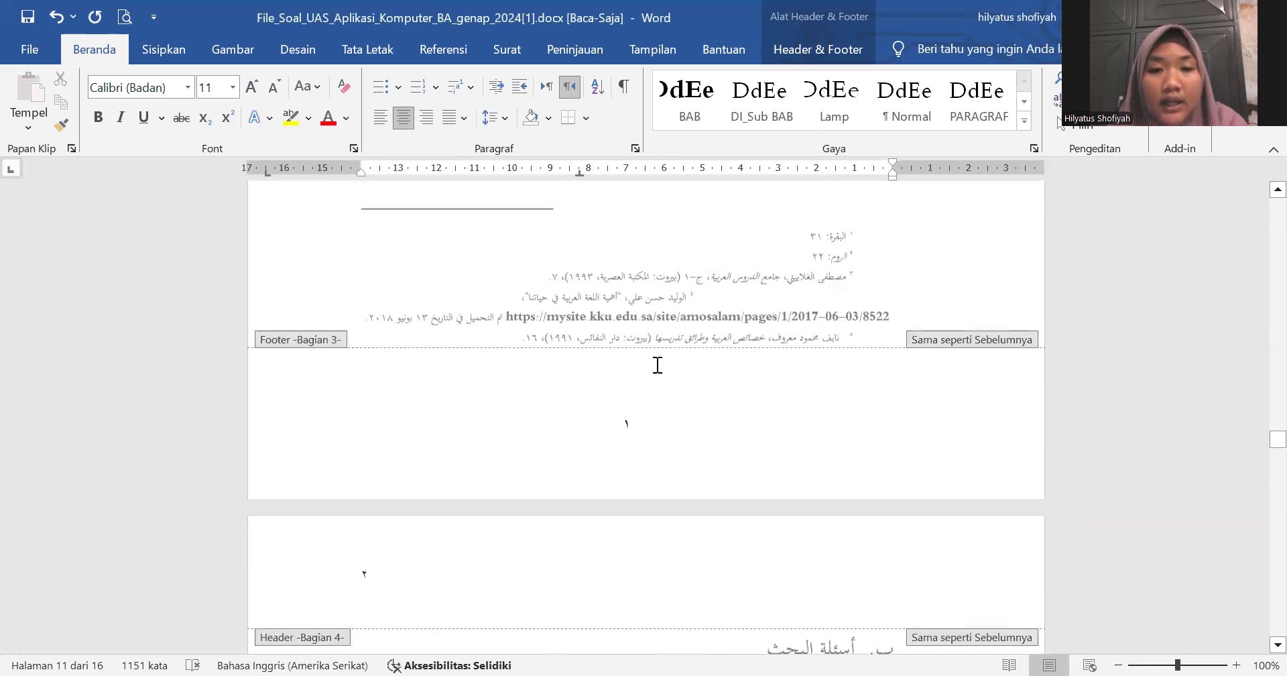
{"action": "scroll", "coordinate": [655, 365], "scroll_direction": "down", "scroll_amount": 9}
{"action": "scroll", "coordinate": [656, 365], "scroll_direction": "down", "scroll_amount": 15}
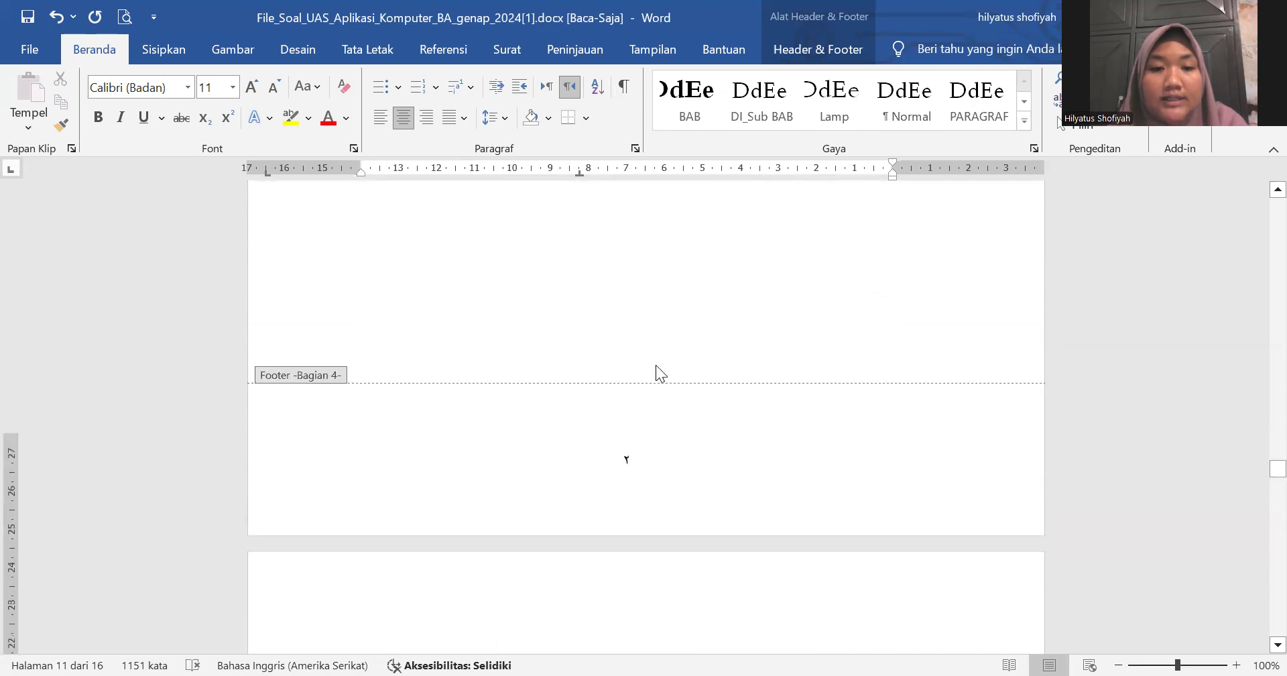
{"action": "scroll", "coordinate": [656, 365], "scroll_direction": "down", "scroll_amount": 5}
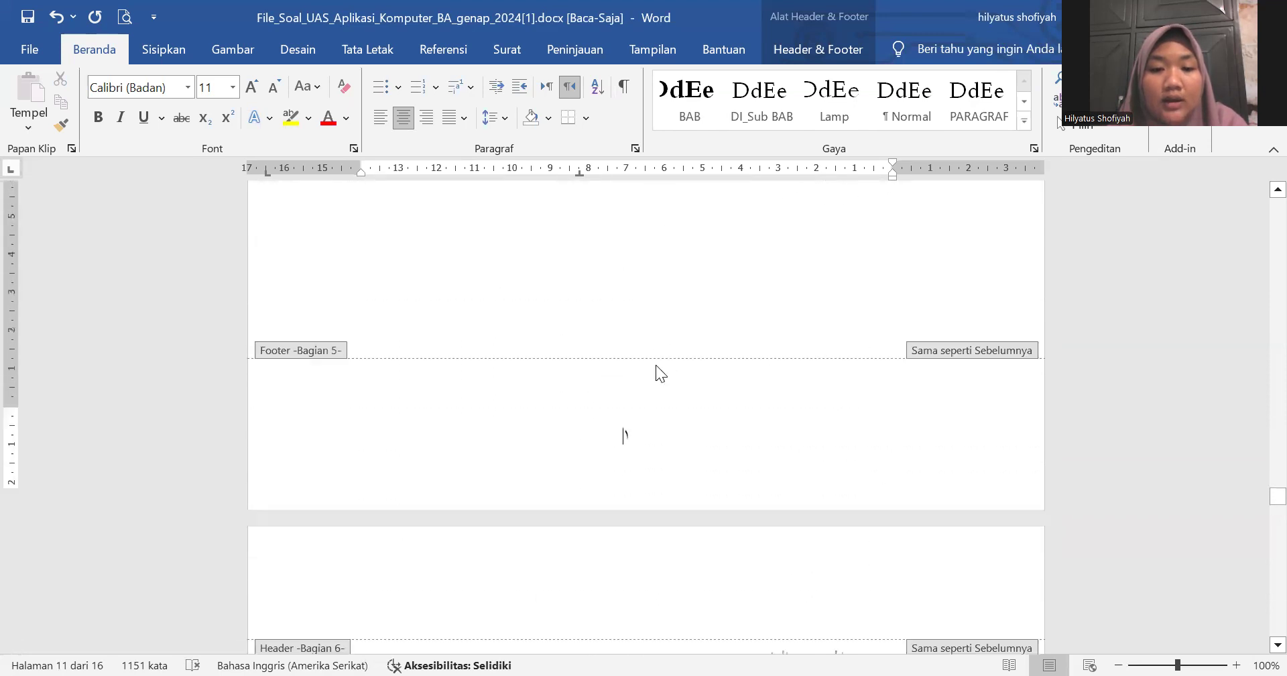
Step: Set the section 5 page numbering to continue from the previous section
{"action": "double_click", "coordinate": [630, 354]}
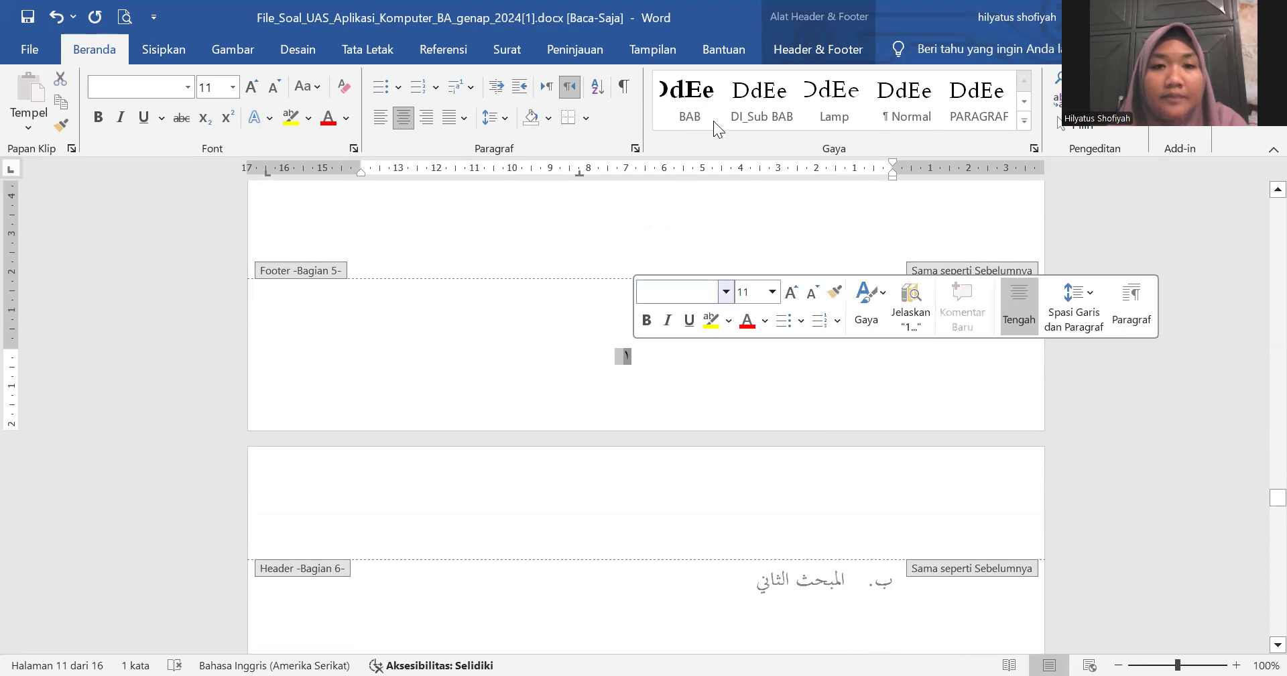
{"action": "left_click", "coordinate": [820, 42]}
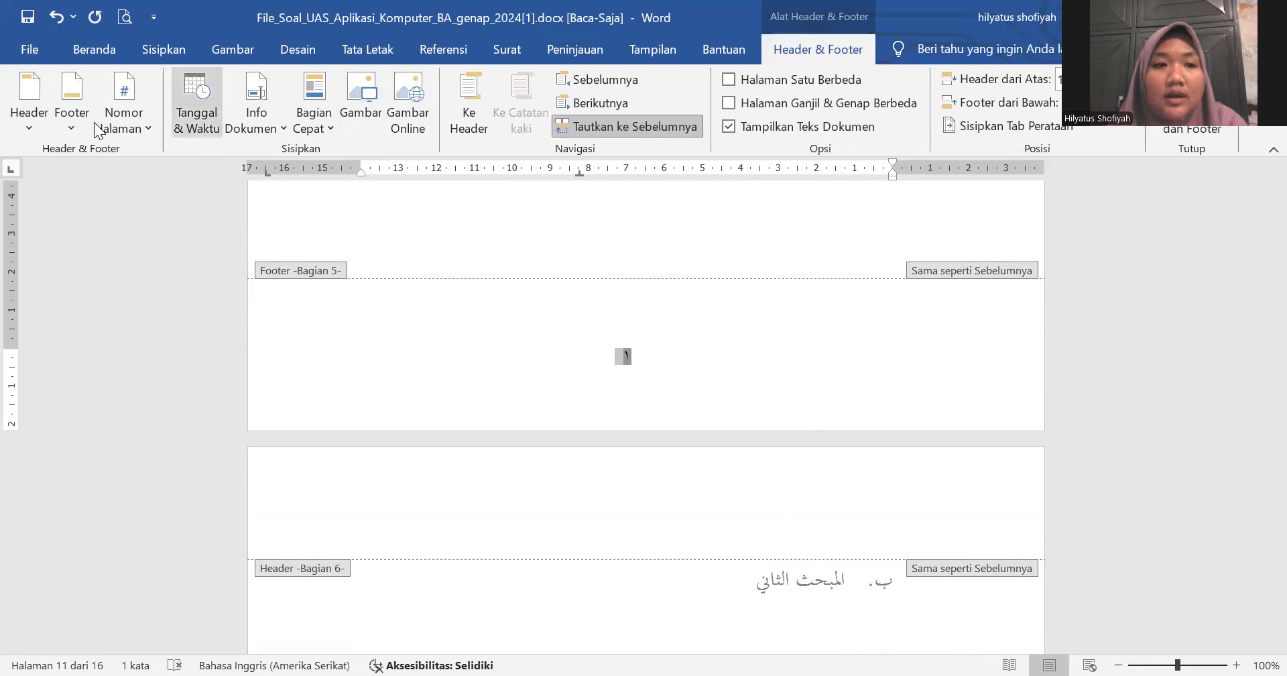
{"action": "left_click", "coordinate": [141, 116]}
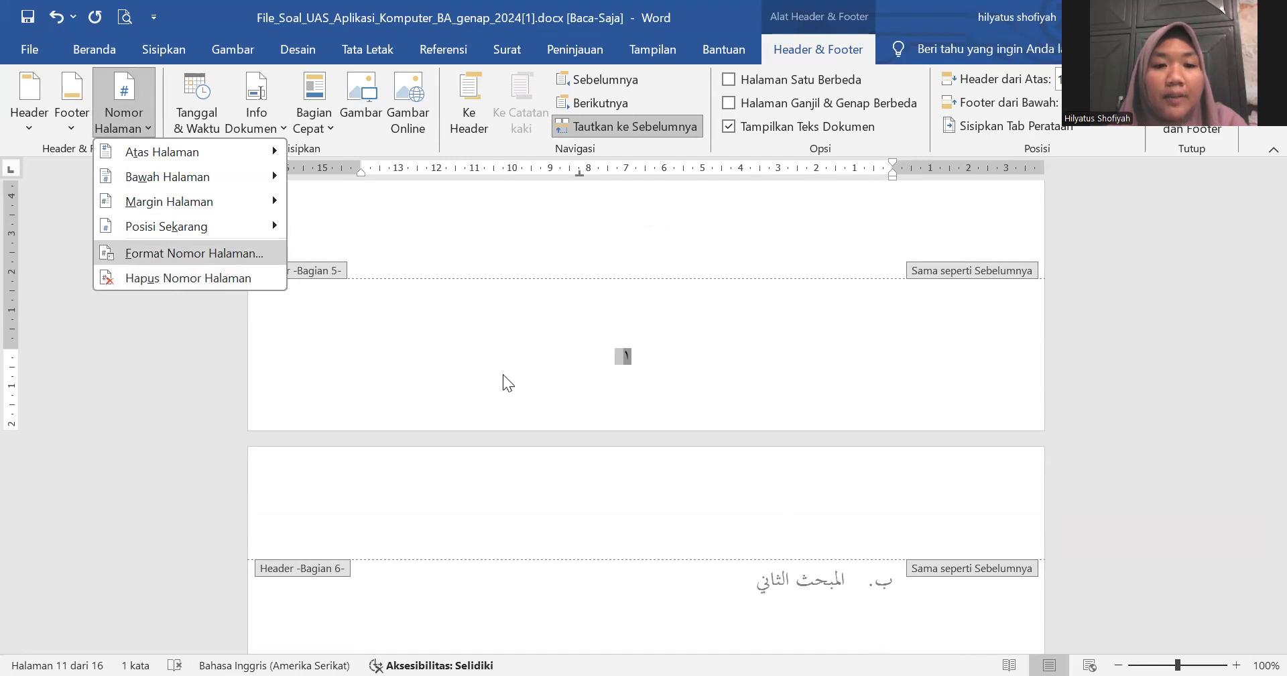
{"action": "key", "text": "Return"}
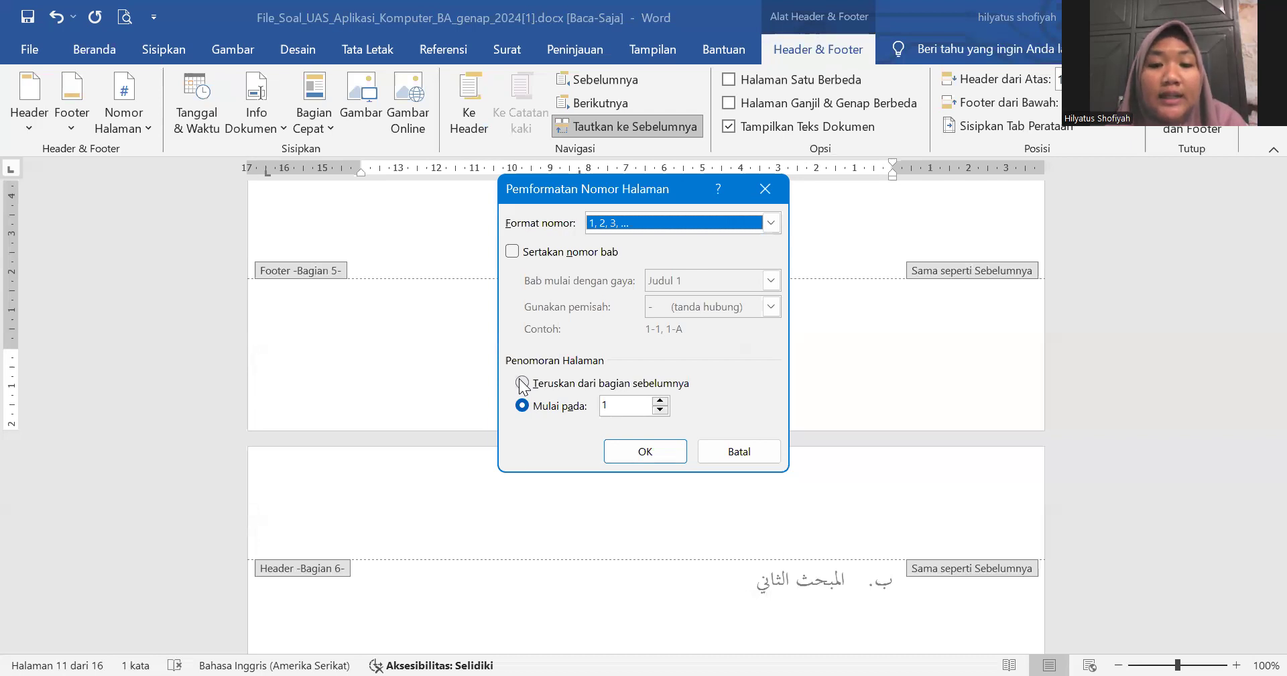
{"action": "left_click", "coordinate": [523, 384]}
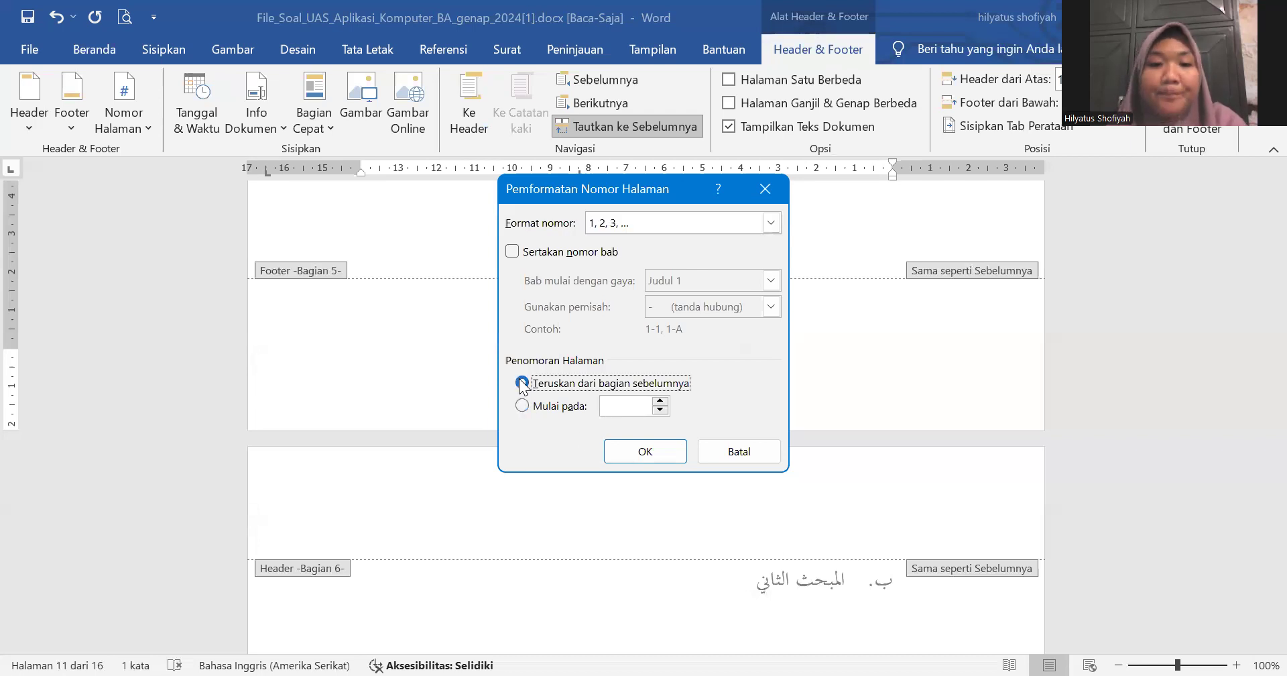
{"action": "left_click", "coordinate": [645, 451]}
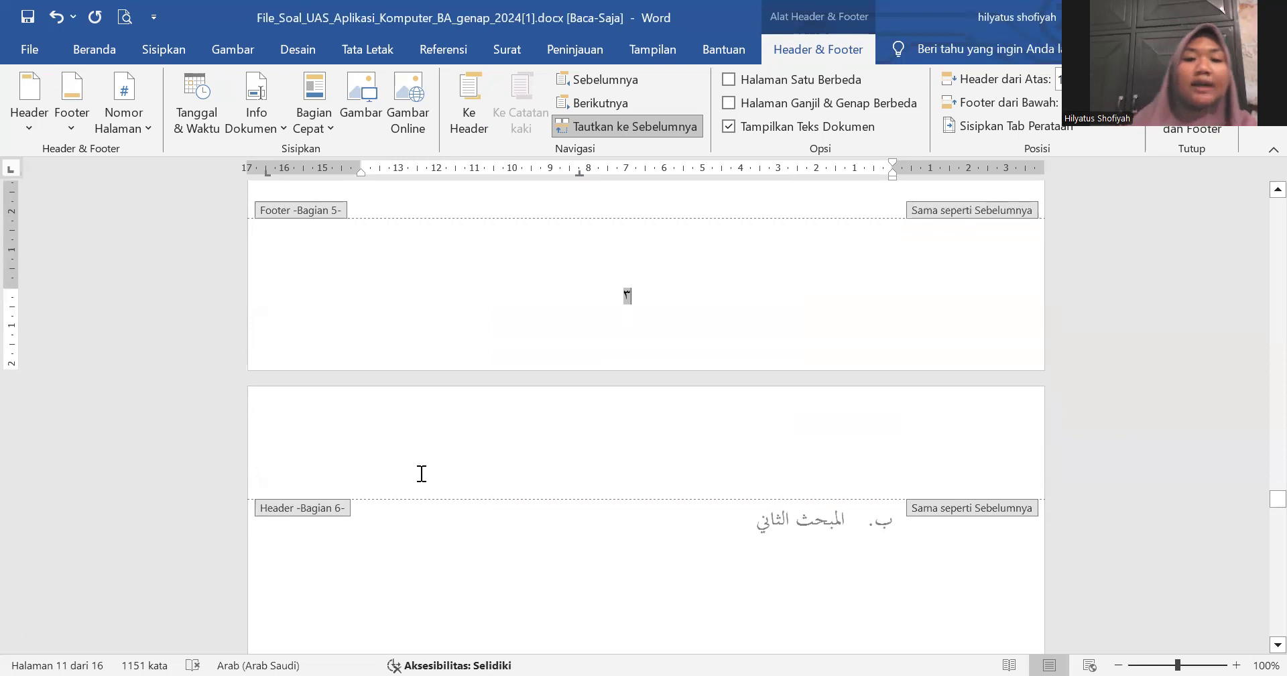
Step: Unlink the section 6 footer, on the page before الفصل الثالث, from the previous section
{"action": "left_click", "coordinate": [394, 463]}
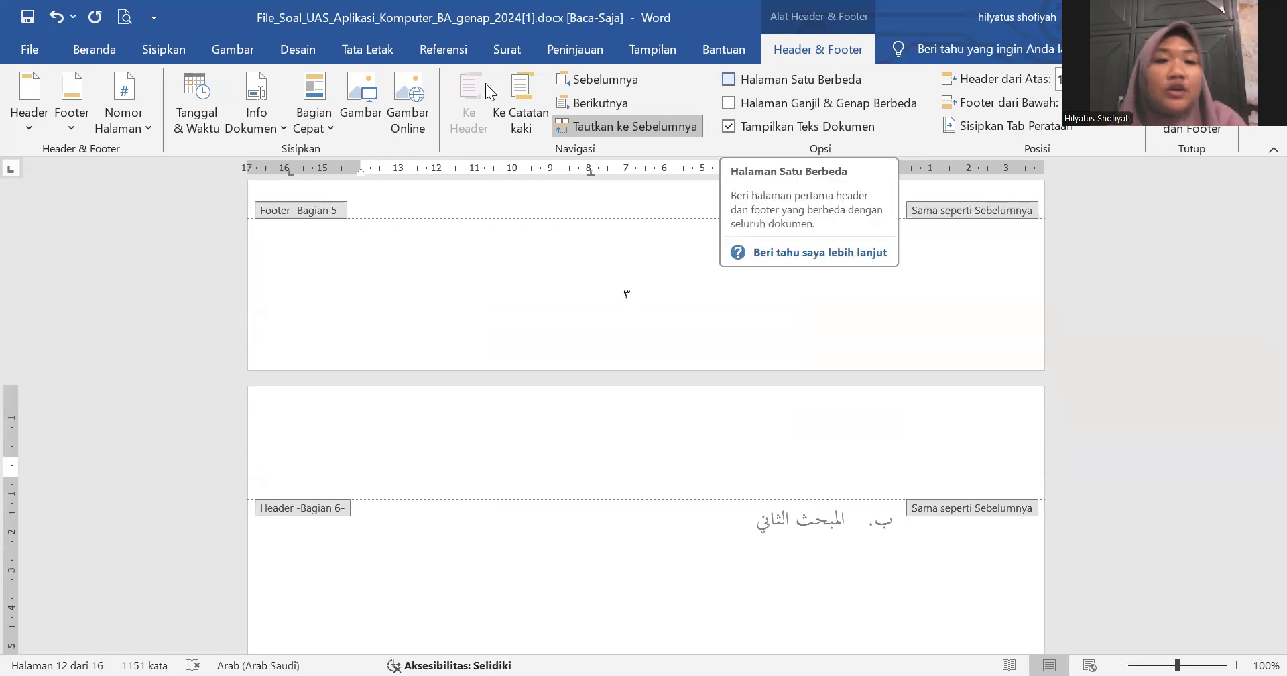
{"action": "left_click", "coordinate": [110, 129]}
{"action": "scroll", "coordinate": [699, 327], "scroll_direction": "down", "scroll_amount": 8}
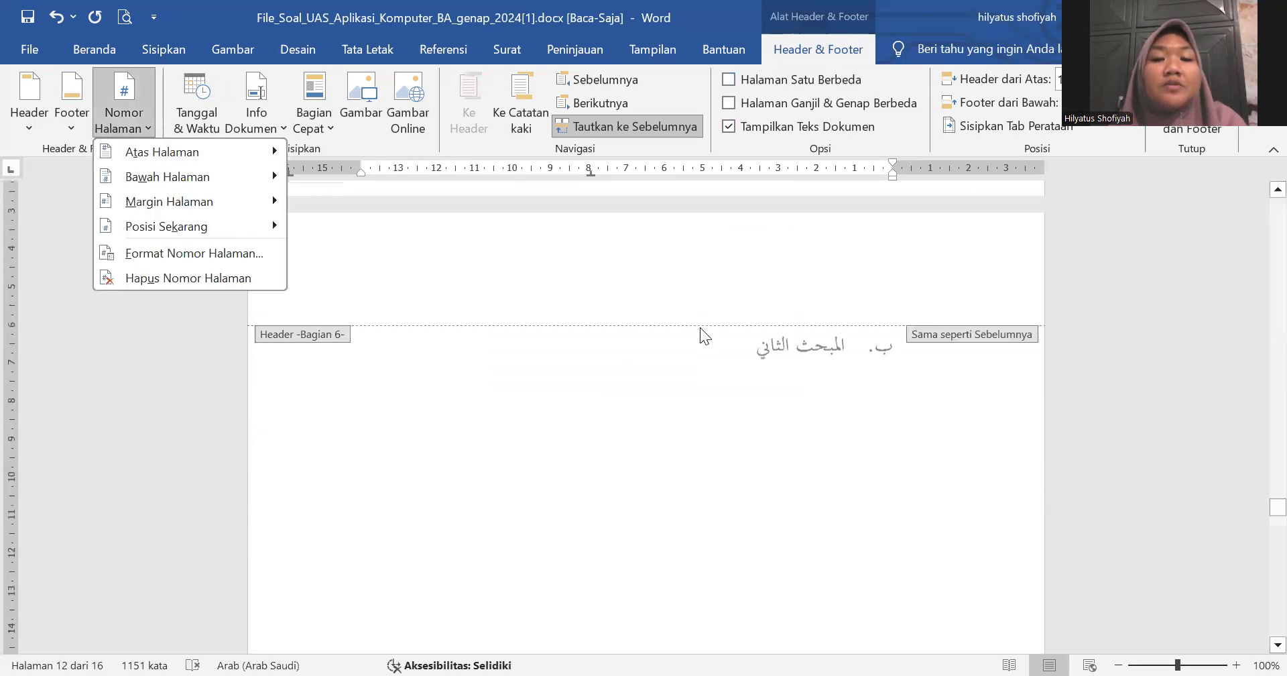
{"action": "scroll", "coordinate": [699, 328], "scroll_direction": "down", "scroll_amount": 8}
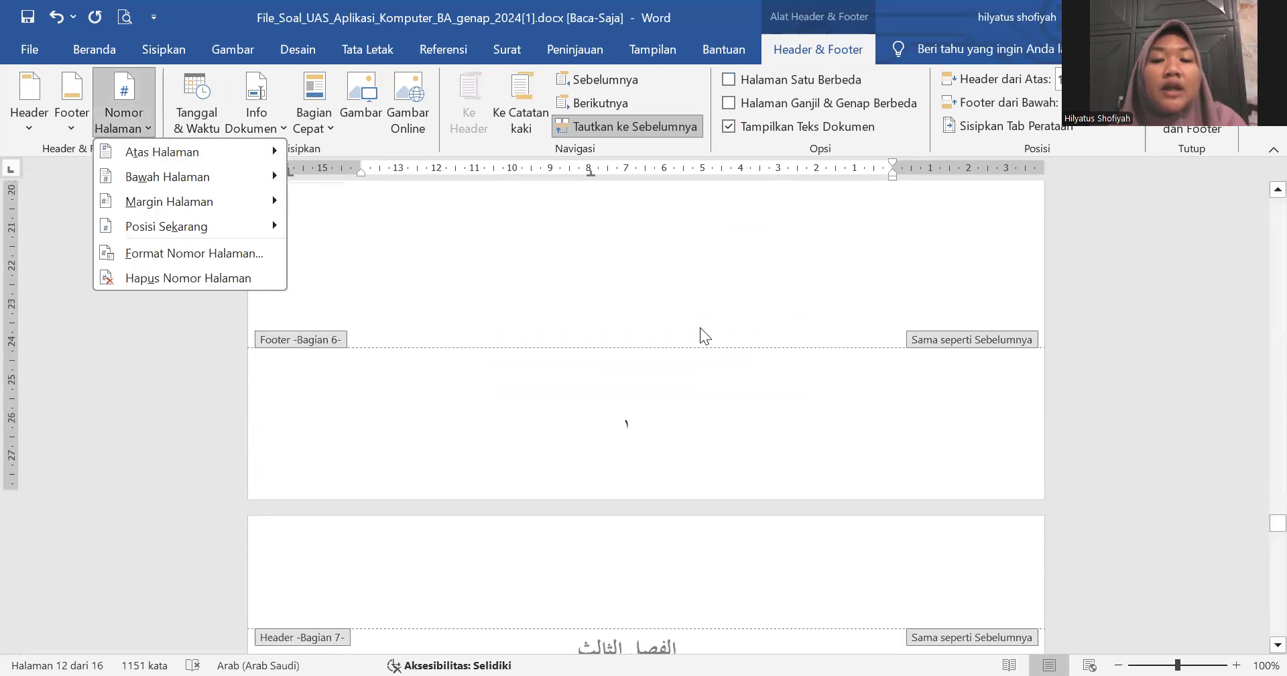
{"action": "left_click", "coordinate": [623, 409]}
{"action": "double_click", "coordinate": [623, 410]}
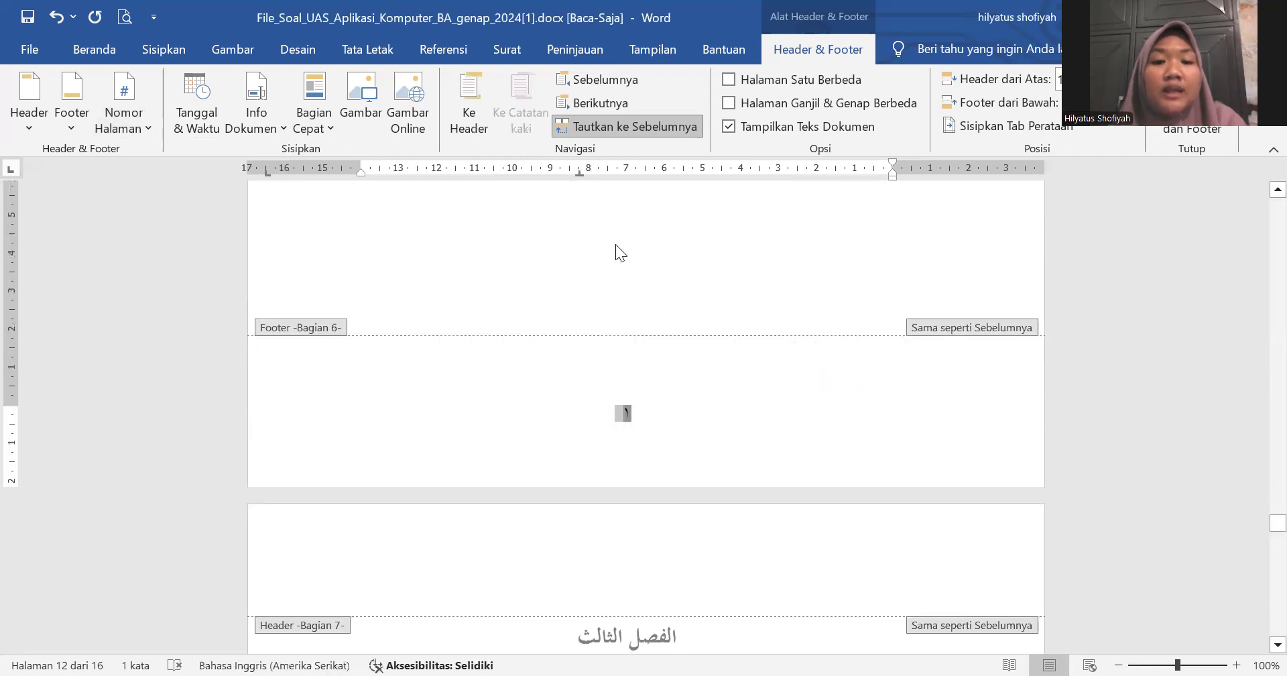
{"action": "scroll", "coordinate": [647, 277], "scroll_direction": "up", "scroll_amount": 10}
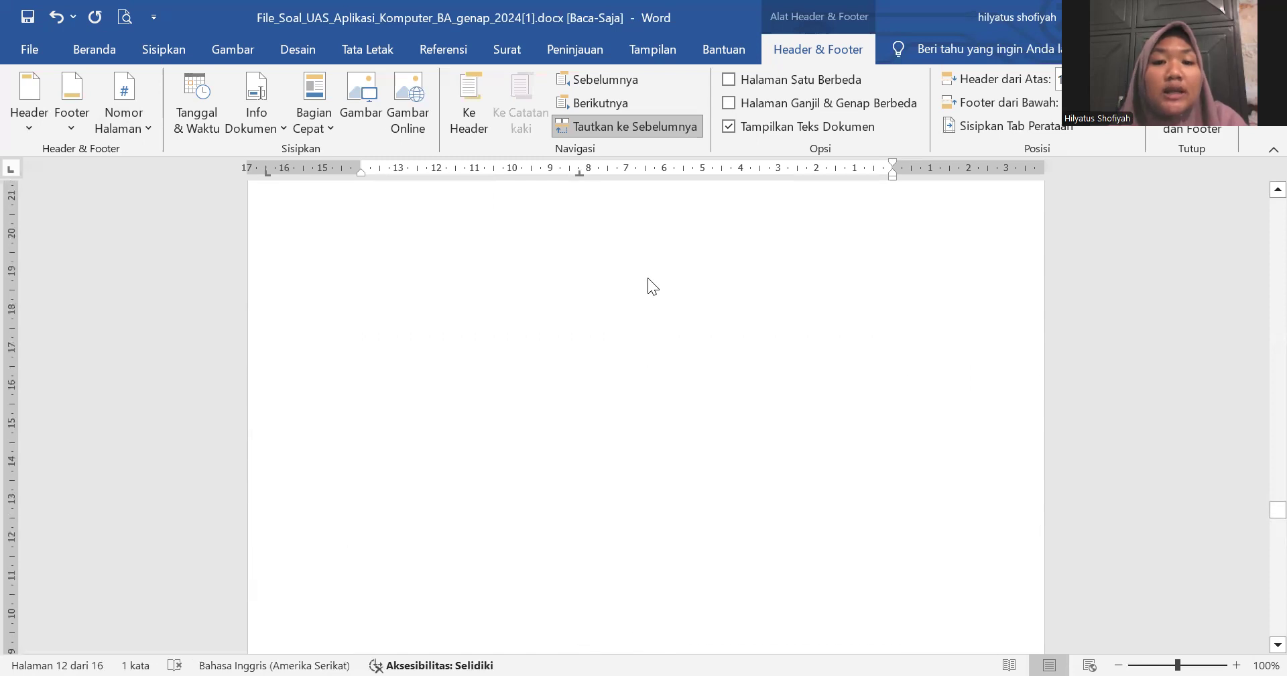
{"action": "scroll", "coordinate": [648, 277], "scroll_direction": "down", "scroll_amount": 10}
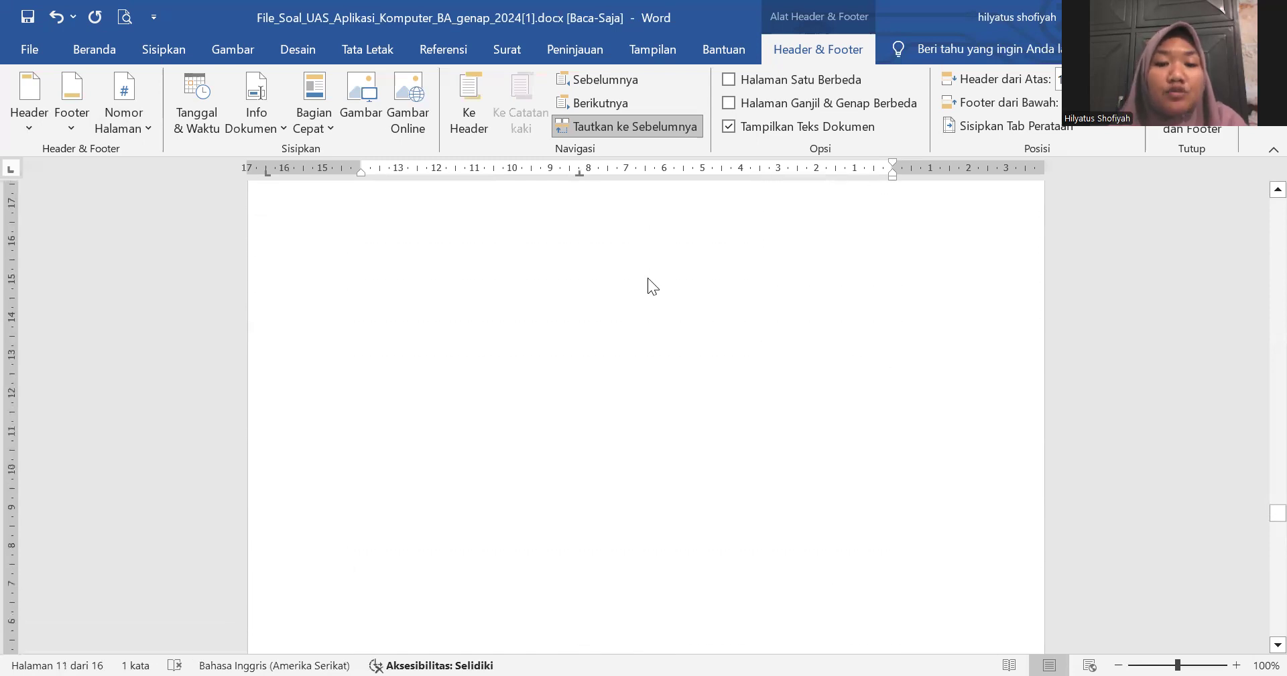
{"action": "left_click", "coordinate": [648, 120]}
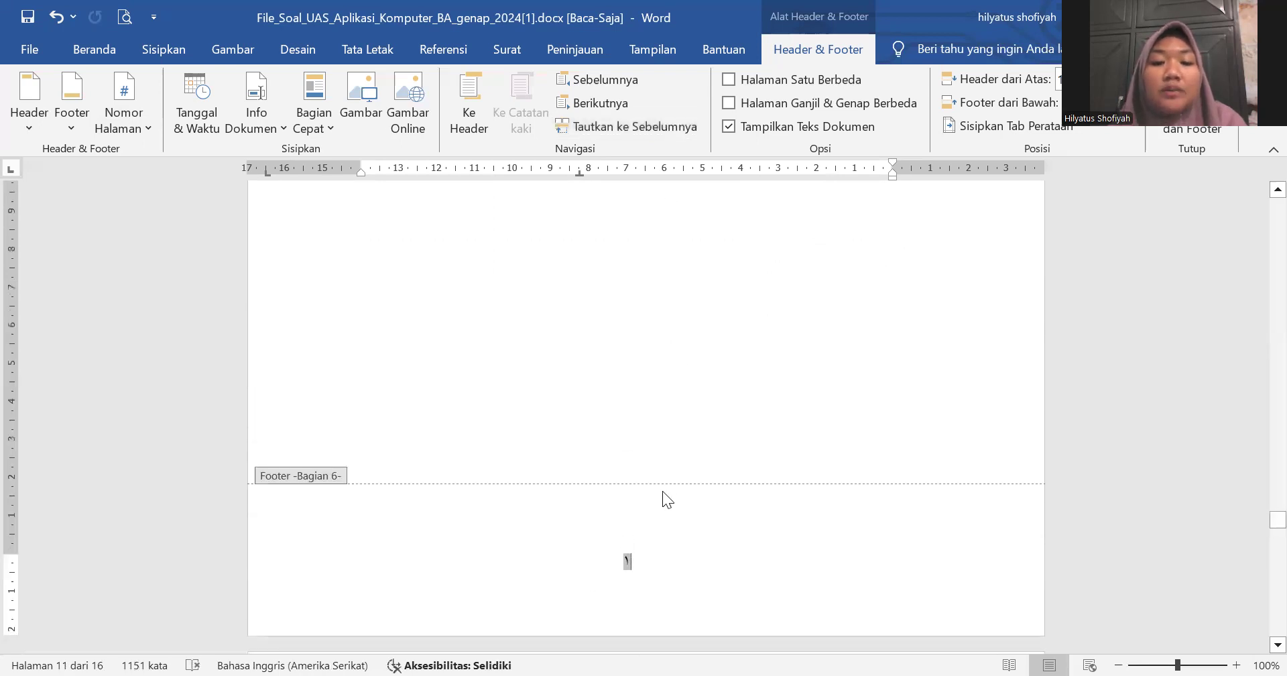
Step: Delete the page number from the section 6 footer, on the page before الفصل الثالث
{"action": "double_click", "coordinate": [621, 554]}
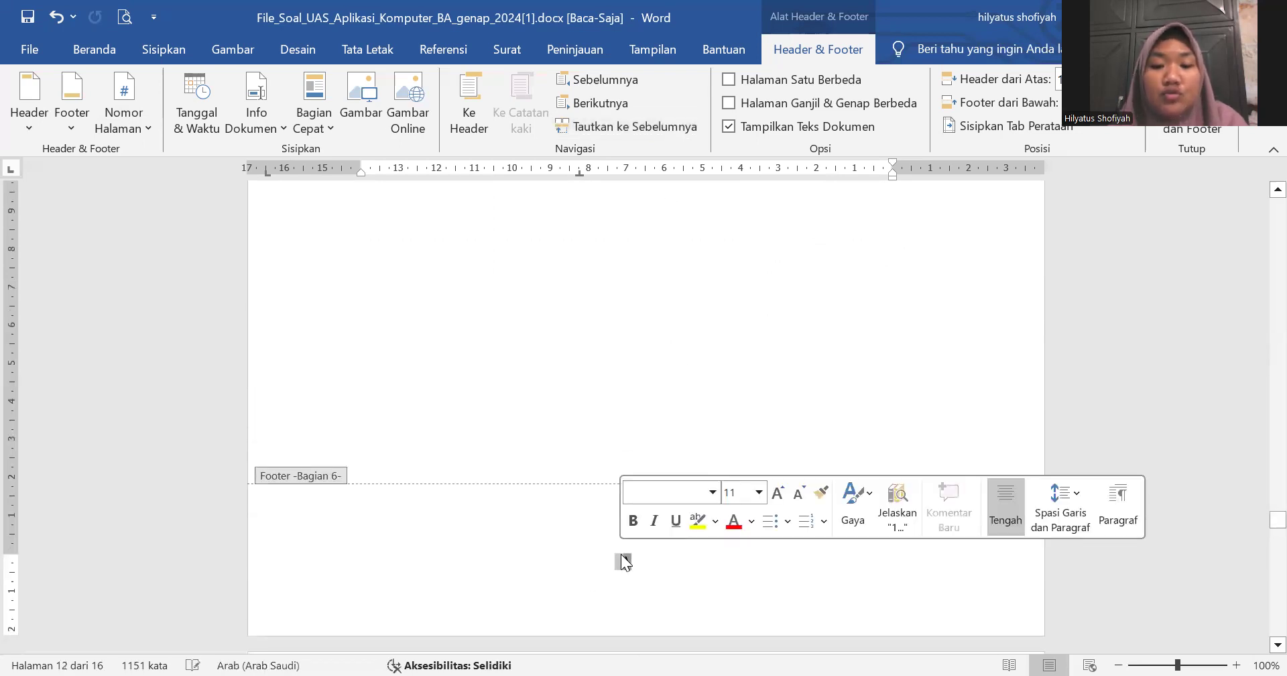
{"action": "key", "text": "Delete"}
{"action": "scroll", "coordinate": [668, 402], "scroll_direction": "up", "scroll_amount": 10}
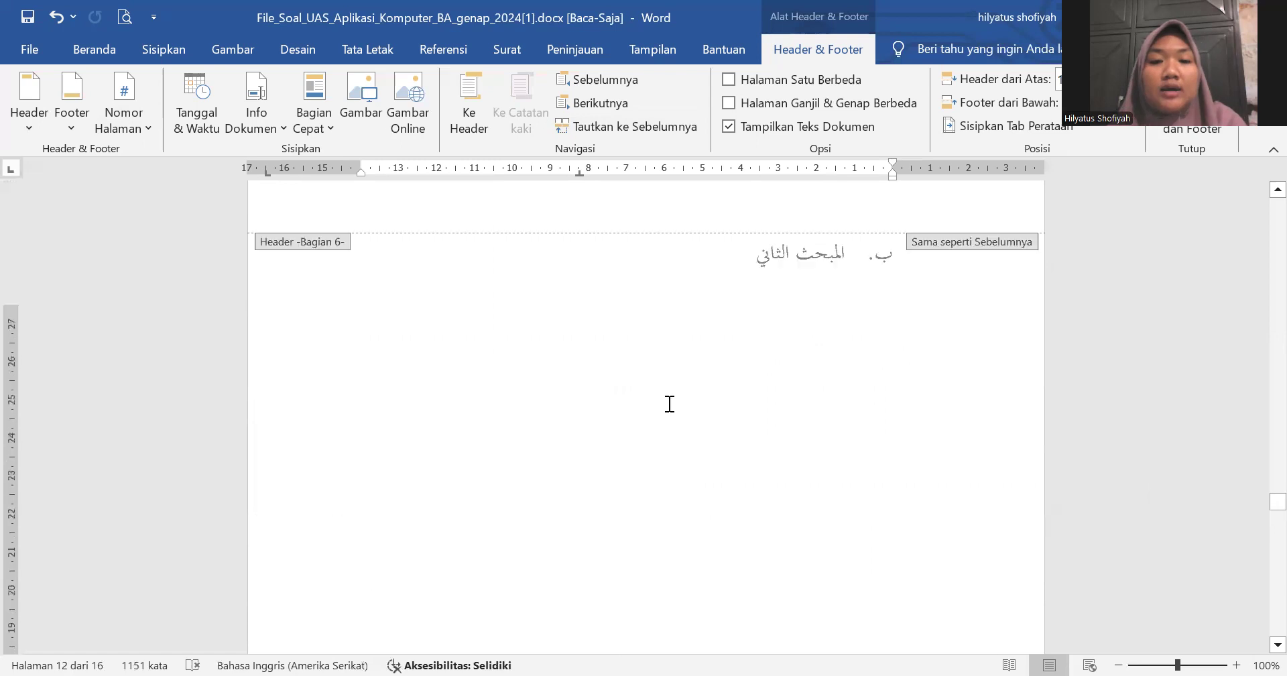
{"action": "scroll", "coordinate": [649, 415], "scroll_direction": "down", "scroll_amount": 3}
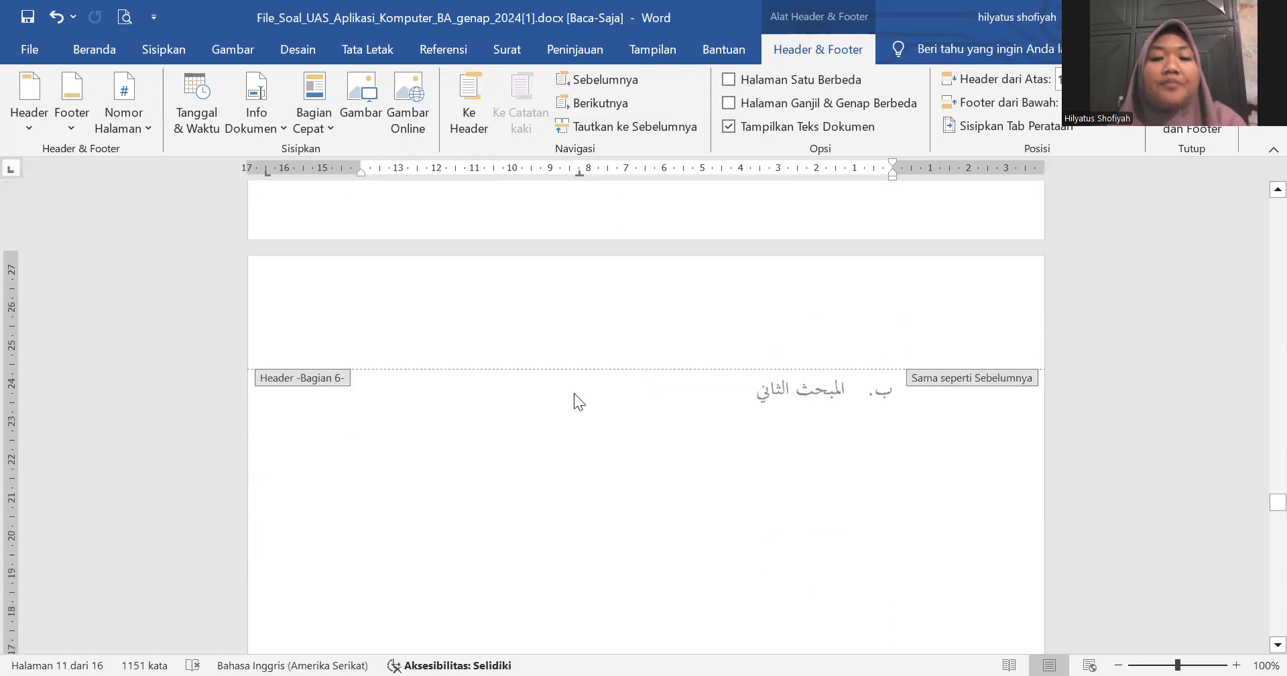
Step: Insert a Nomor Biasa 3 page number in the section 6 header, above المبحث الثاني
{"action": "left_click", "coordinate": [419, 310]}
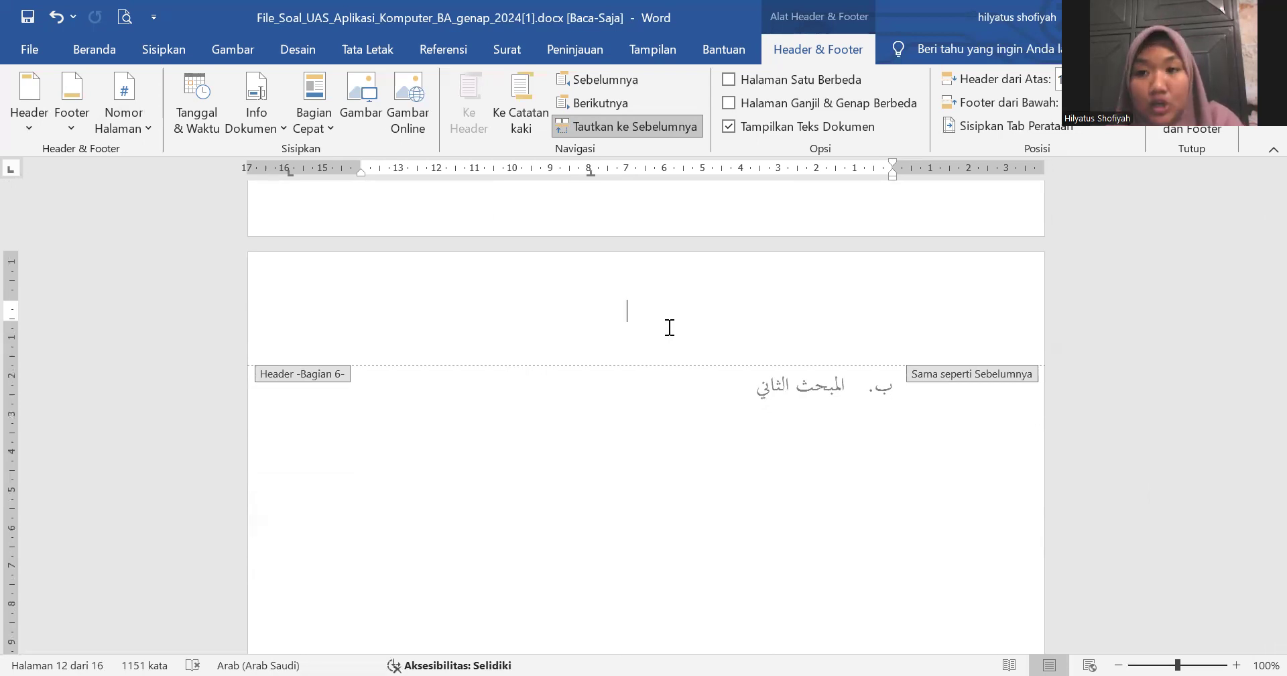
{"action": "left_click", "coordinate": [141, 110]}
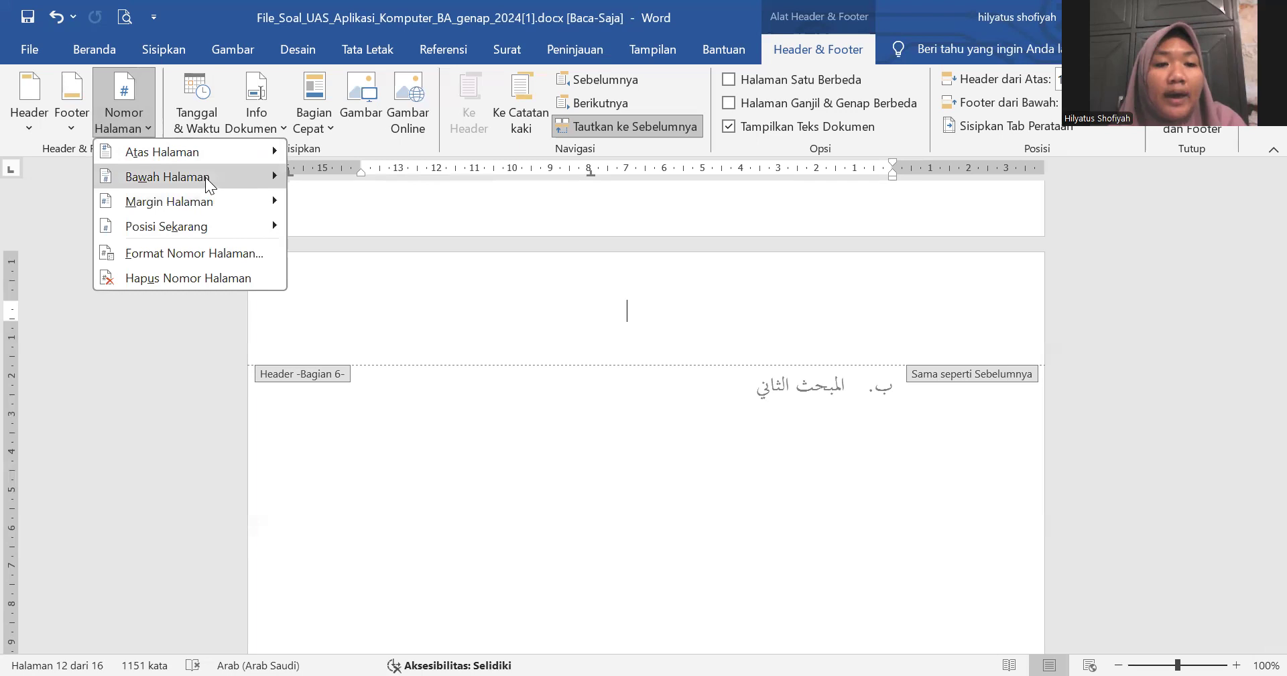
{"action": "mouse_move", "coordinate": [204, 208]}
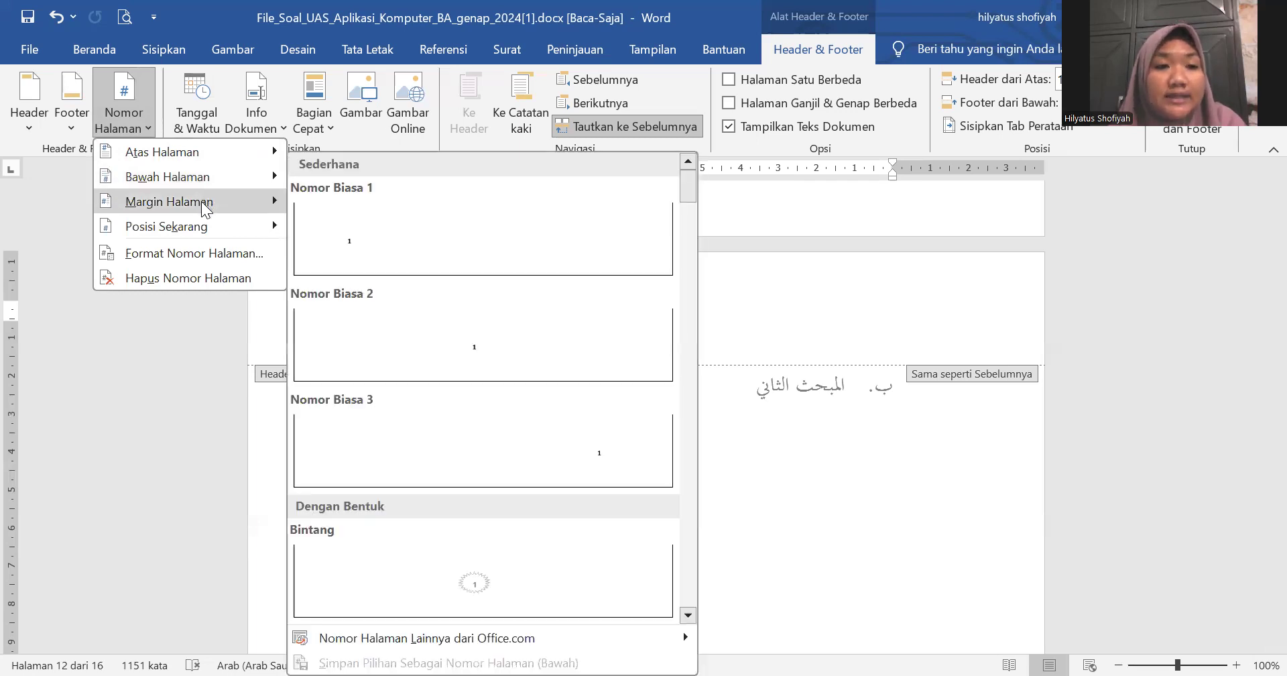
{"action": "mouse_move", "coordinate": [205, 151]}
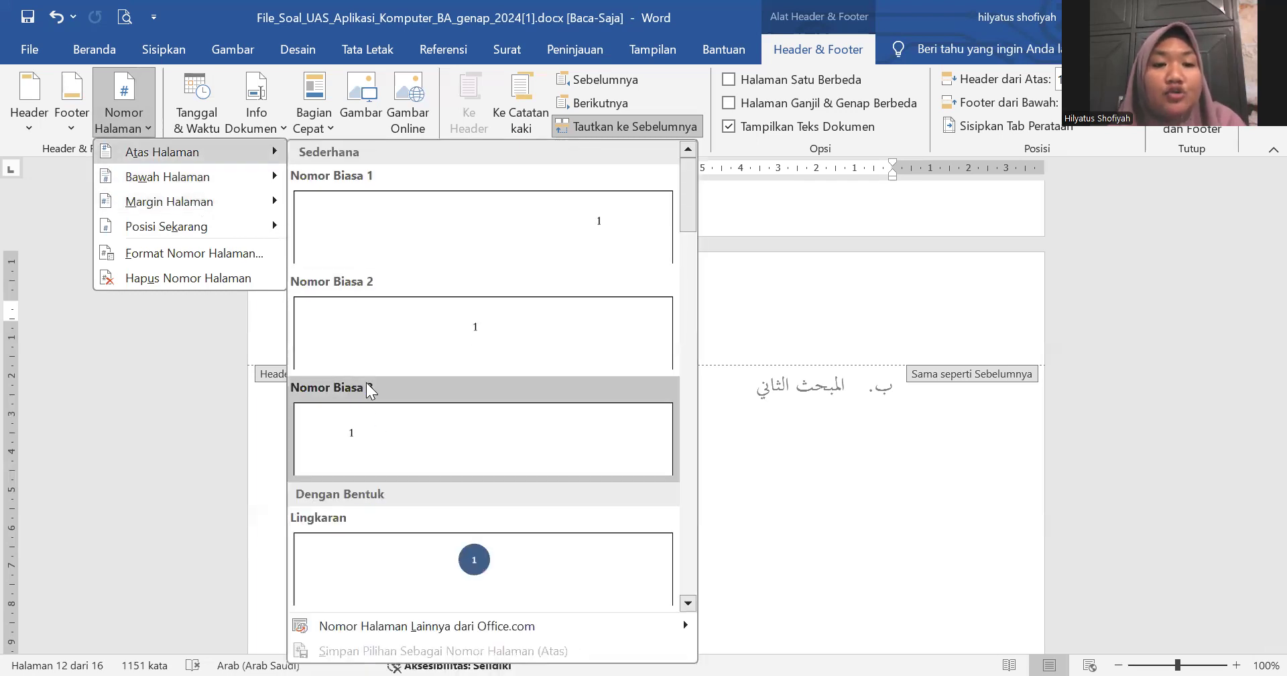
{"action": "left_click", "coordinate": [379, 421]}
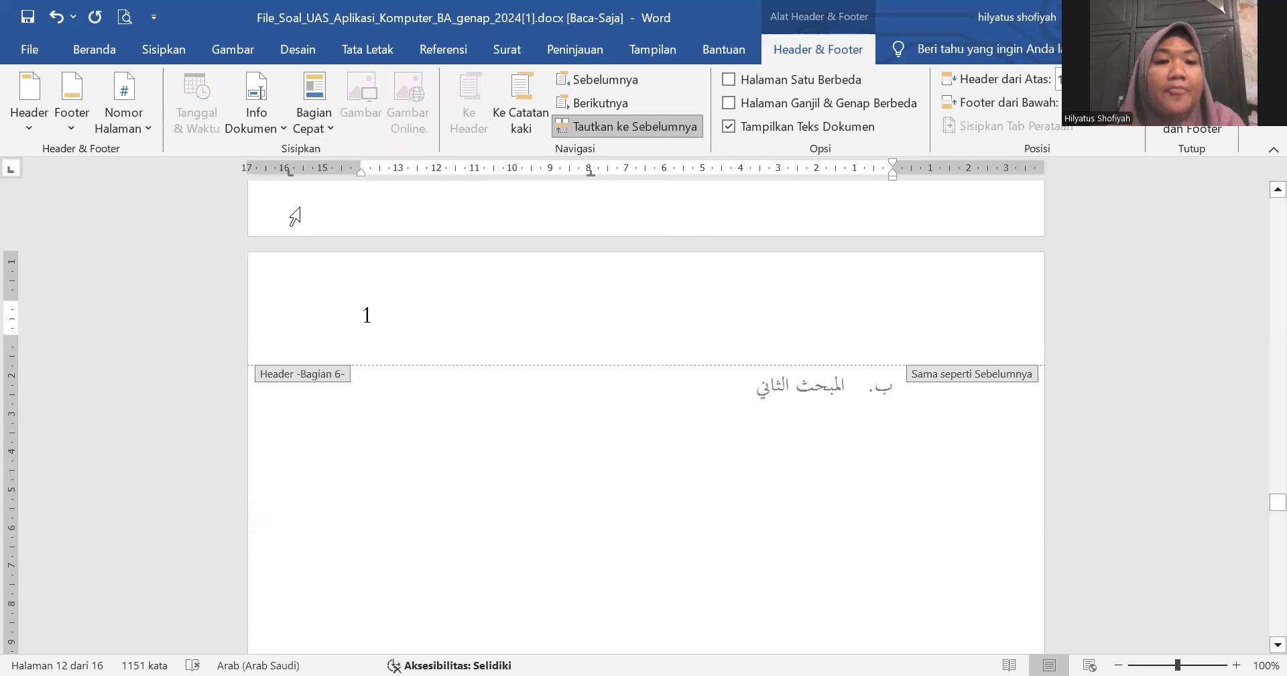
Step: Set the section 6 page numbering to continue from the previous section
{"action": "left_click", "coordinate": [143, 108]}
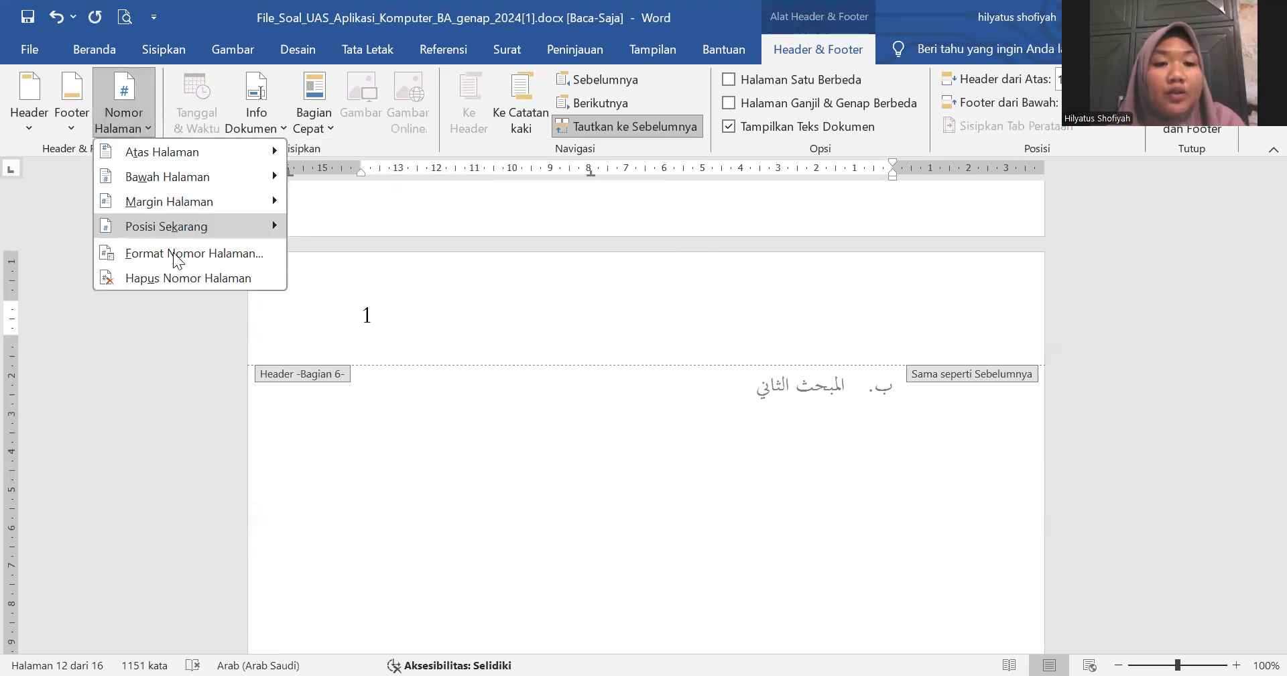
{"action": "left_click", "coordinate": [175, 255]}
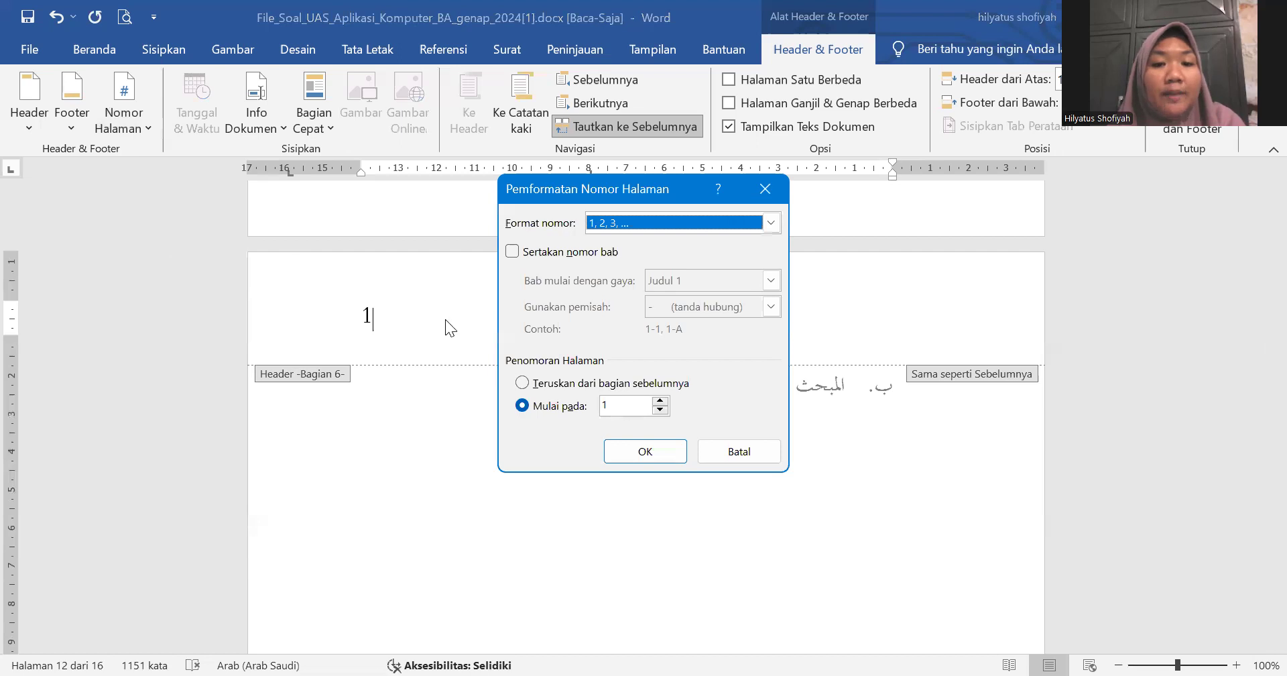
{"action": "left_click", "coordinate": [519, 384]}
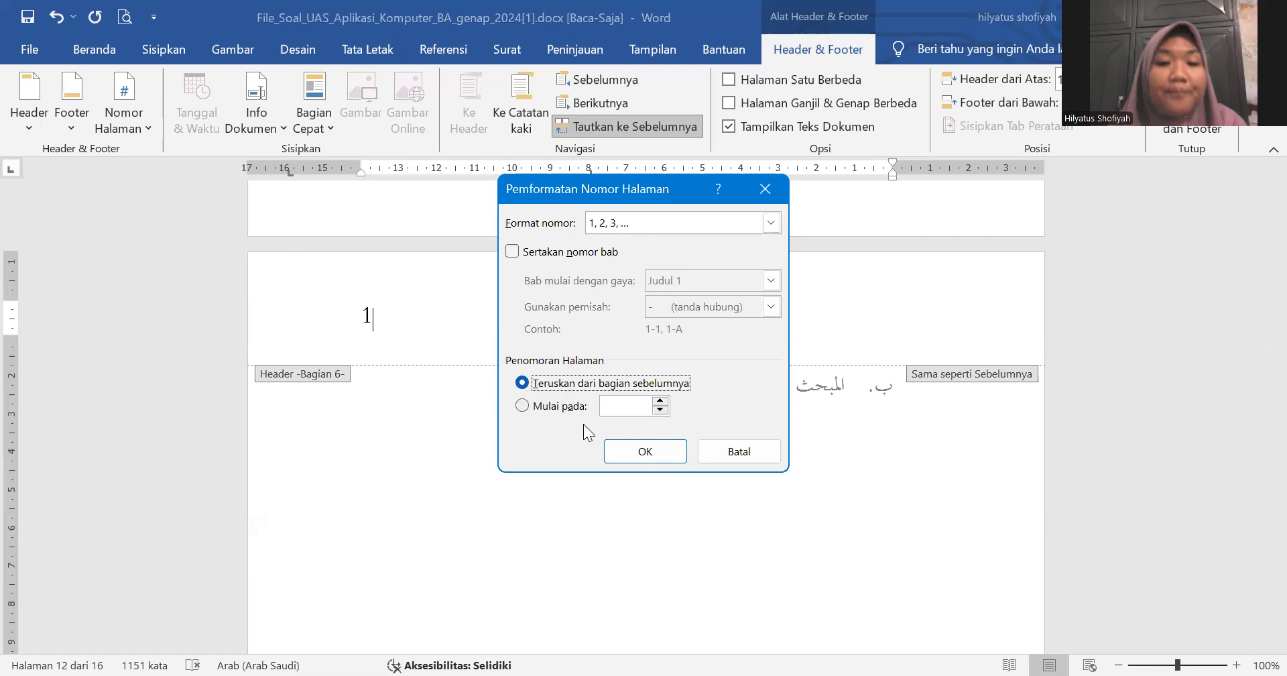
{"action": "left_click", "coordinate": [620, 455]}
Step: Change the section 6 header number's page field format to Gunakan Penomoran Default
{"action": "left_click_drag", "start_coordinate": [366, 262], "coordinate": [381, 262]}
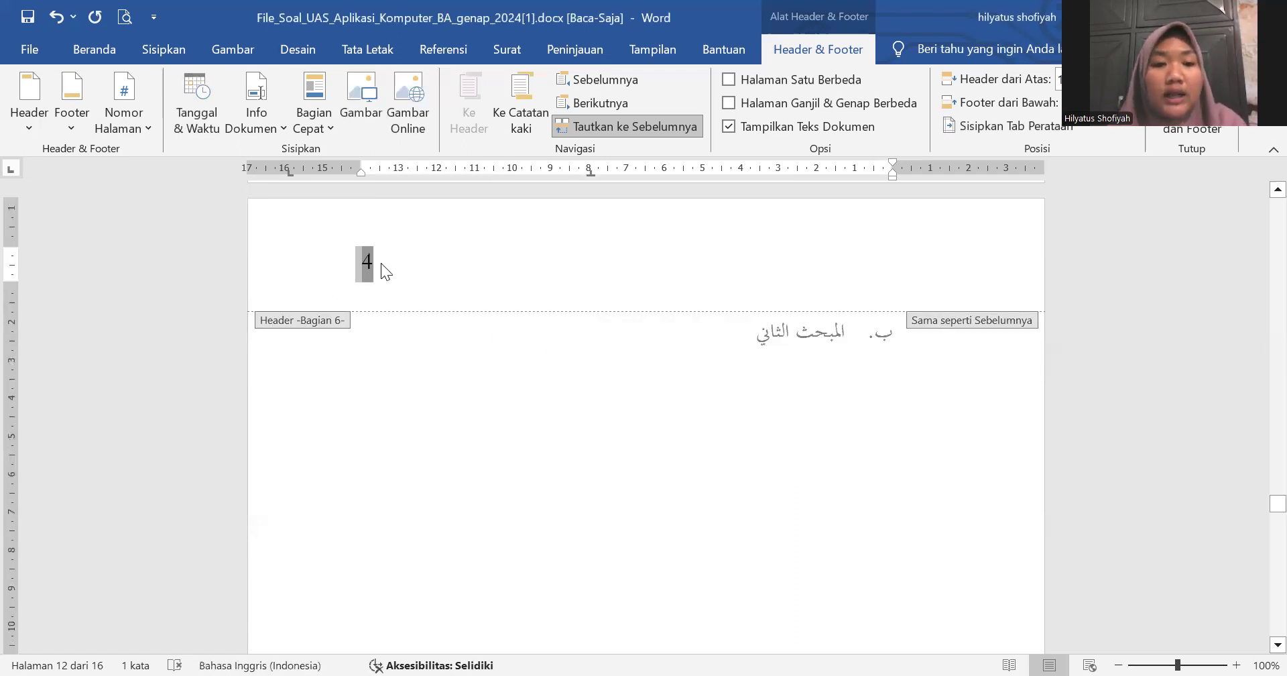
{"action": "right_click", "coordinate": [381, 262]}
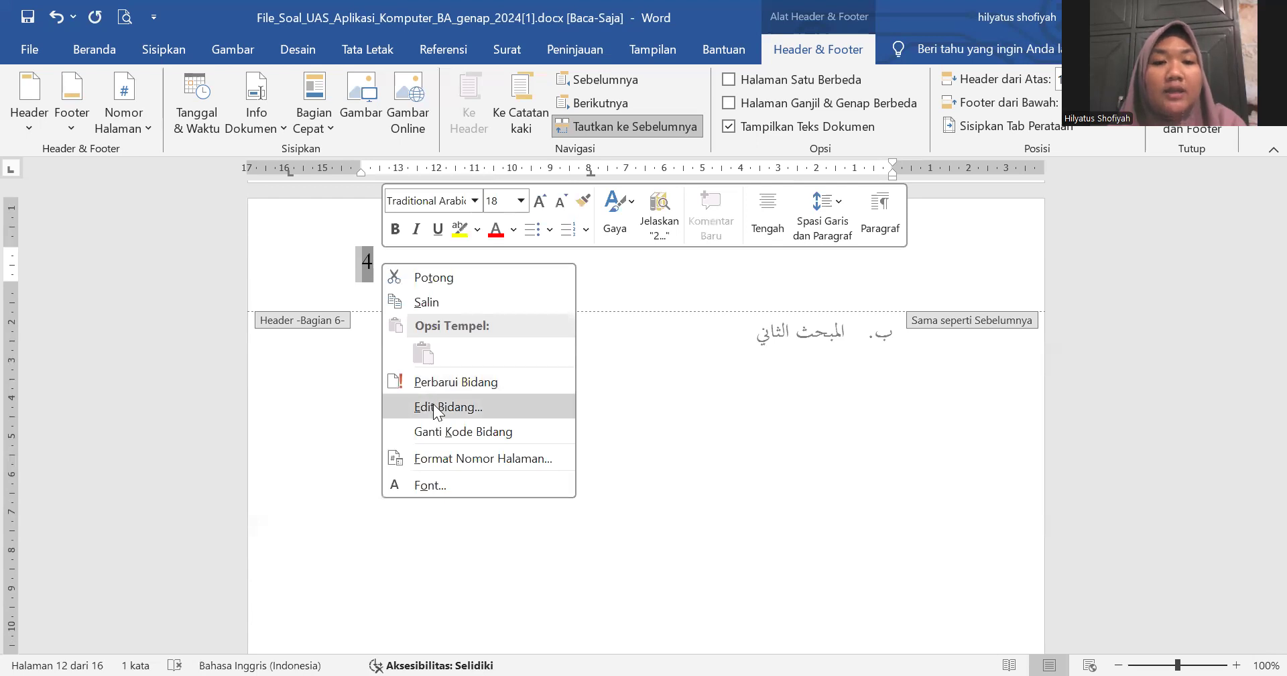
{"action": "left_click", "coordinate": [528, 406]}
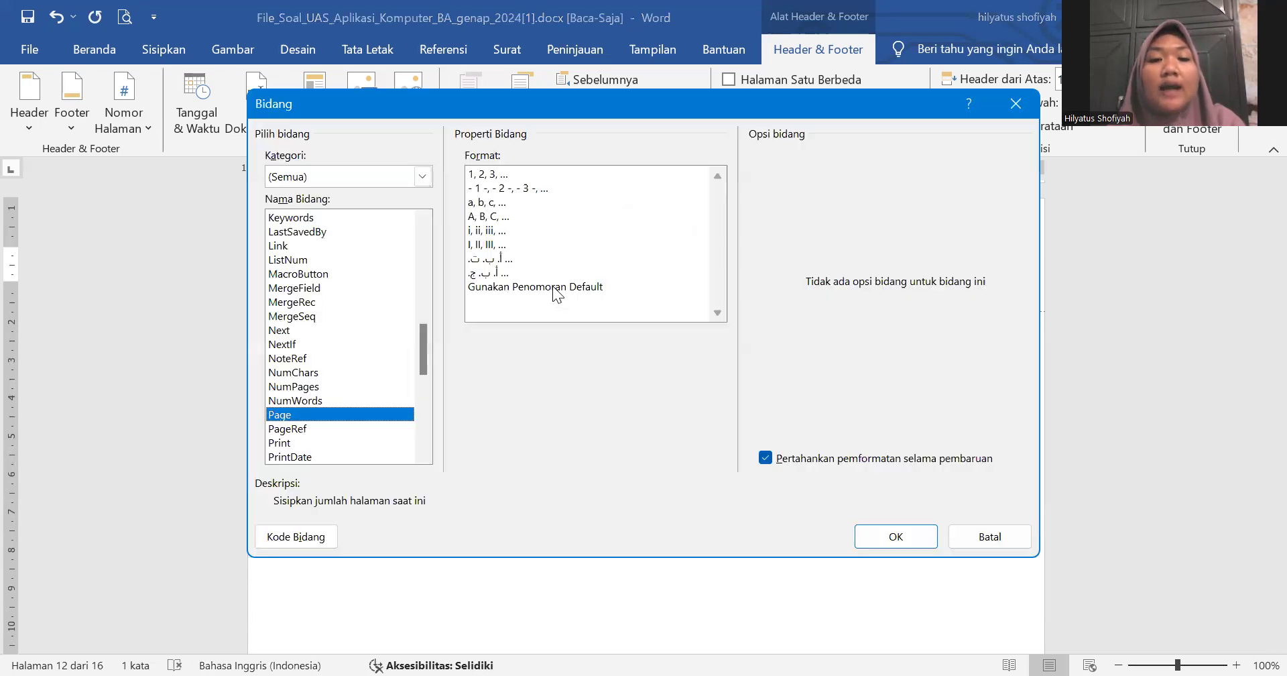
{"action": "left_click", "coordinate": [553, 287]}
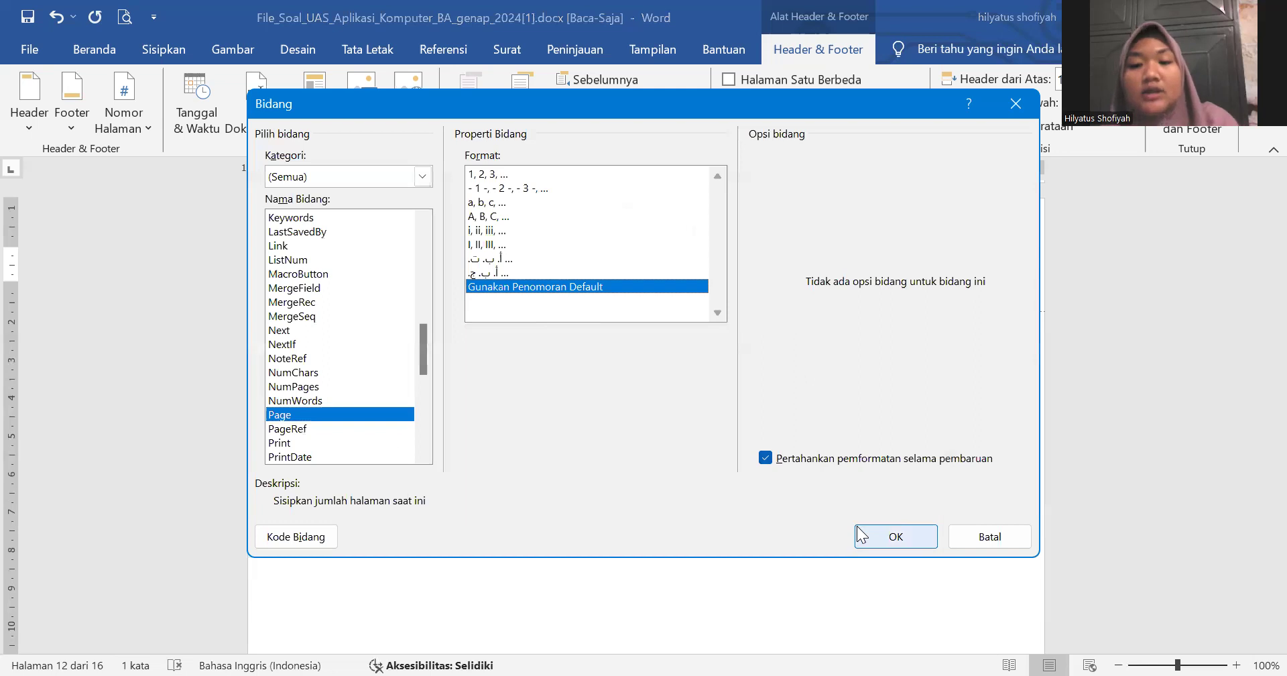
{"action": "left_click", "coordinate": [870, 539]}
Step: Examine the page numbers in the headers and footers from the section 5 footer to the section 7 header
{"action": "scroll", "coordinate": [668, 361], "scroll_direction": "up", "scroll_amount": 4}
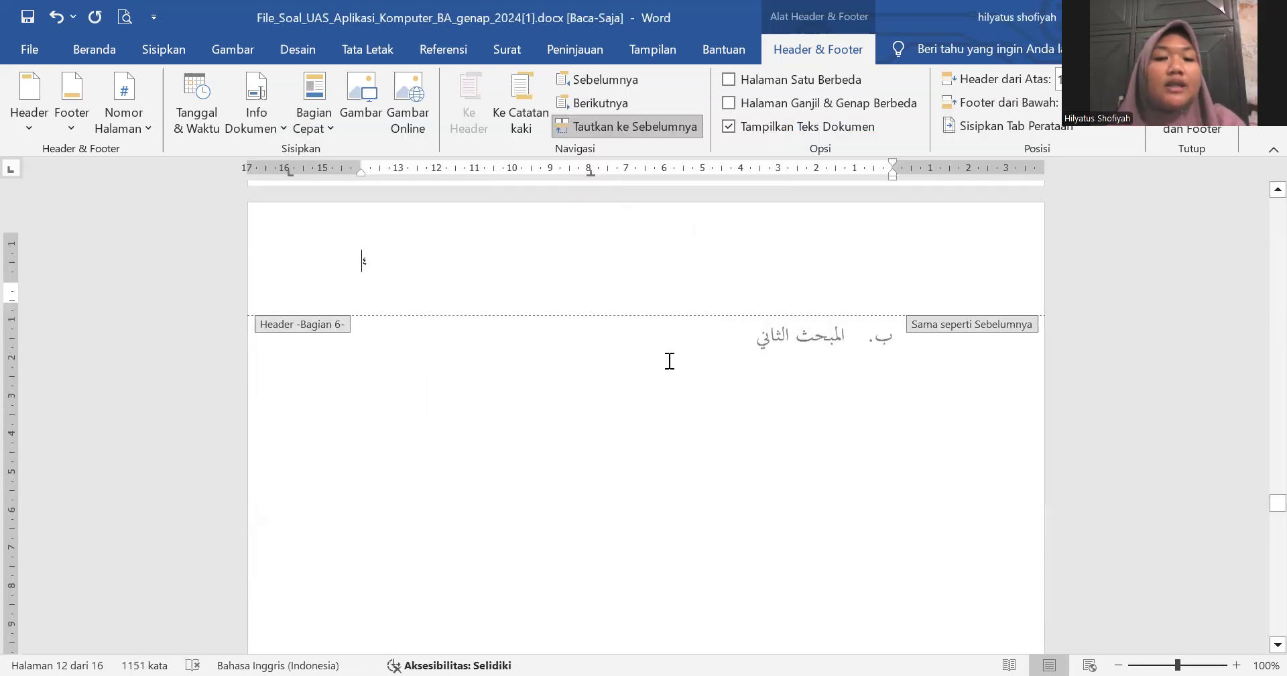
{"action": "scroll", "coordinate": [668, 361], "scroll_direction": "down", "scroll_amount": 15}
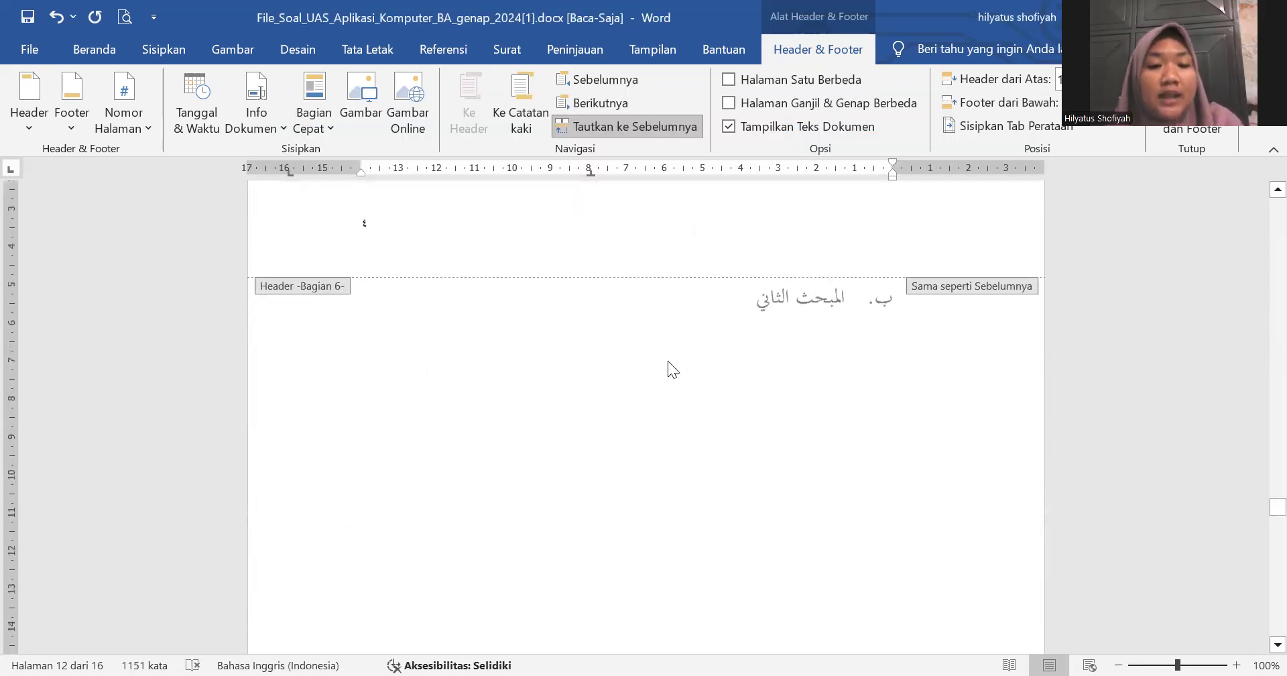
{"action": "scroll", "coordinate": [668, 361], "scroll_direction": "down", "scroll_amount": 10}
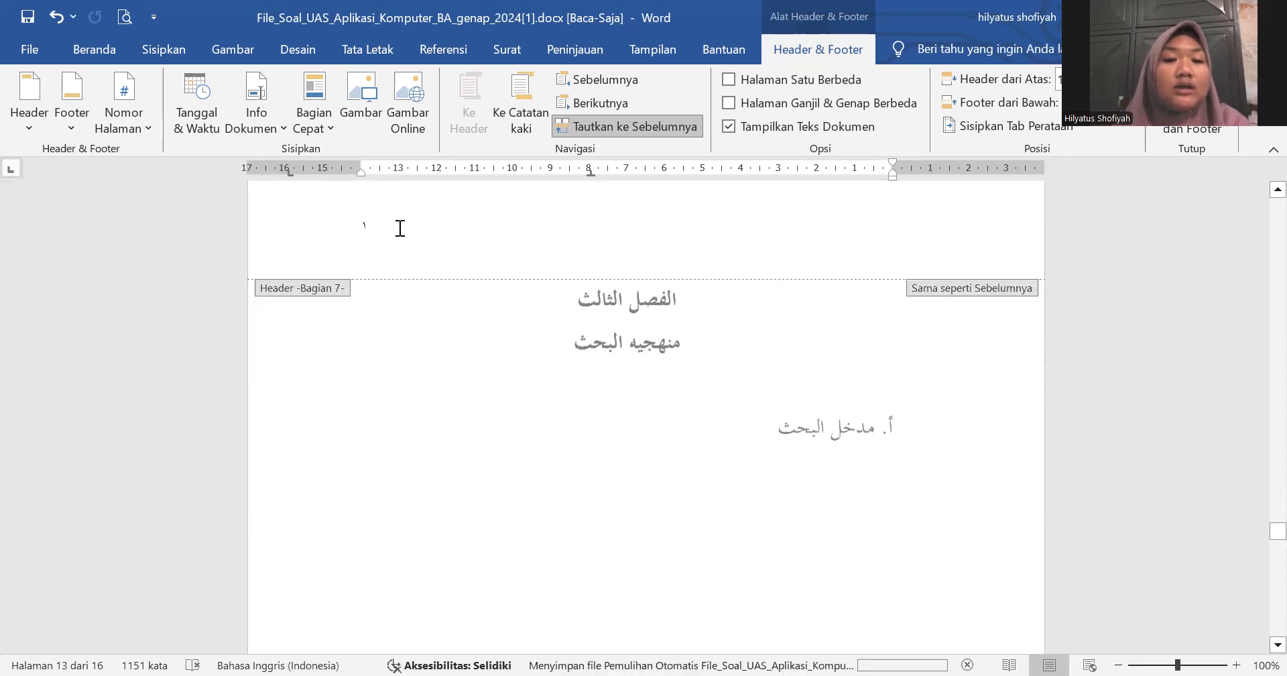
{"action": "scroll", "coordinate": [480, 254], "scroll_direction": "up", "scroll_amount": 3}
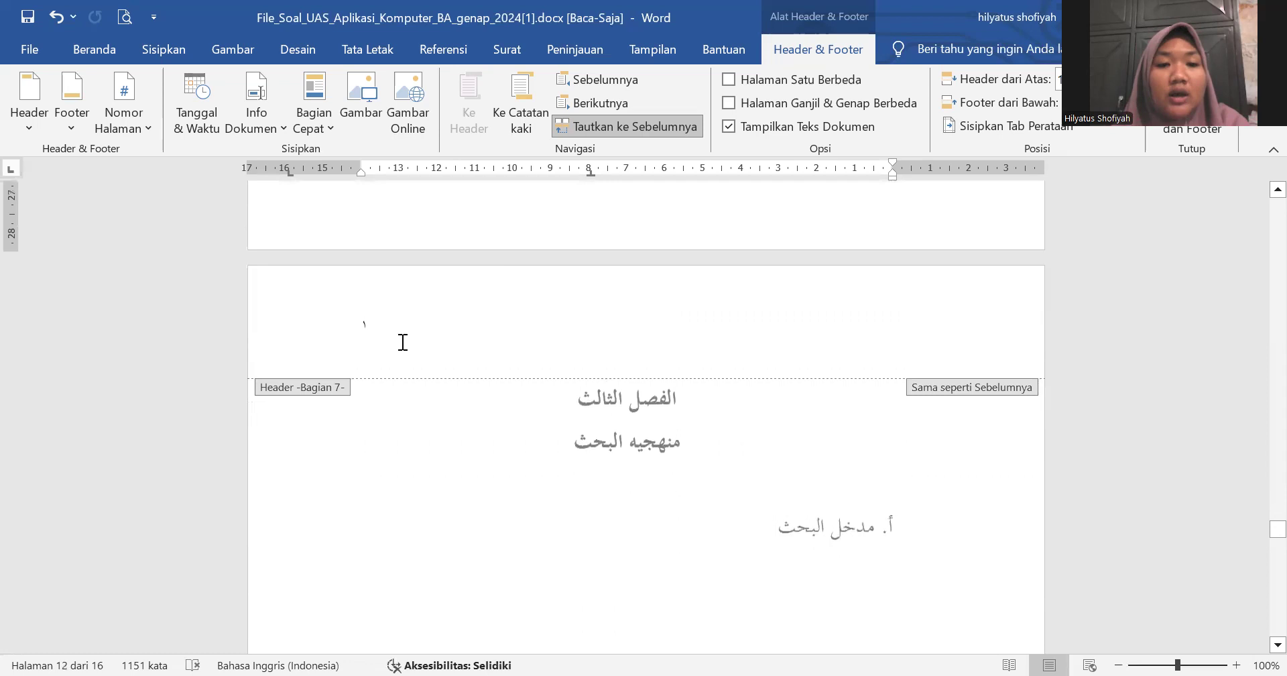
{"action": "scroll", "coordinate": [402, 309], "scroll_direction": "up", "scroll_amount": 20}
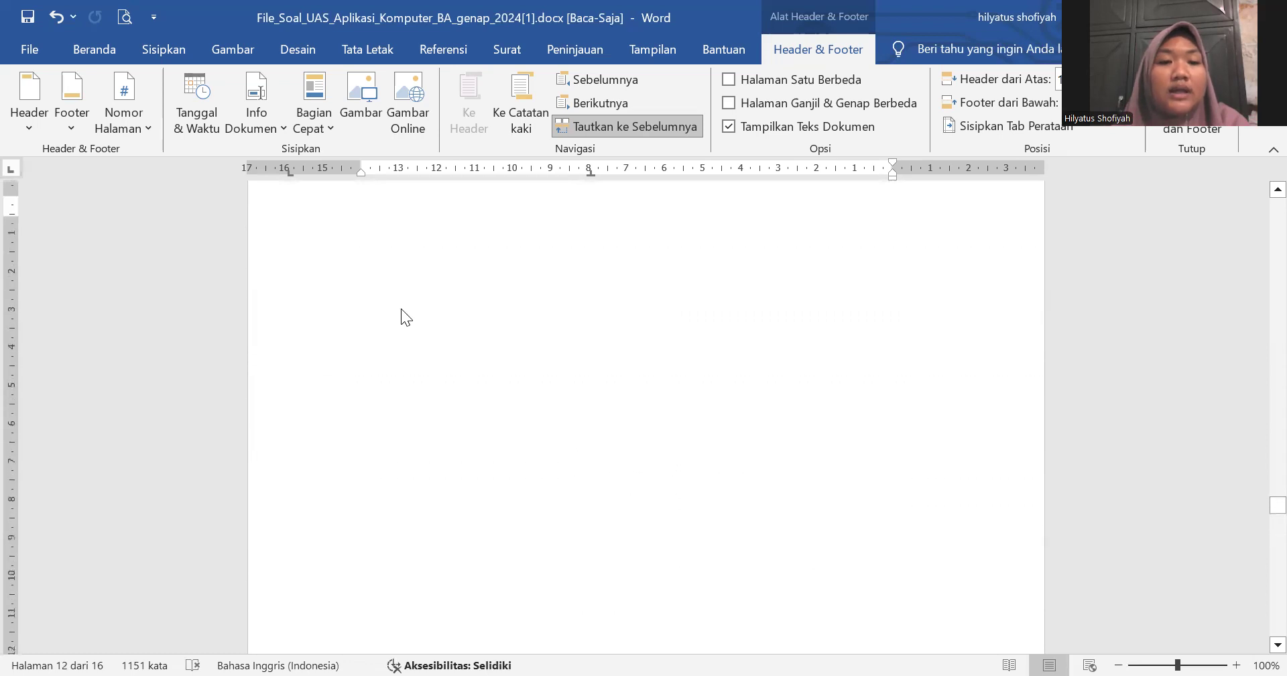
{"action": "scroll", "coordinate": [401, 309], "scroll_direction": "up", "scroll_amount": 20}
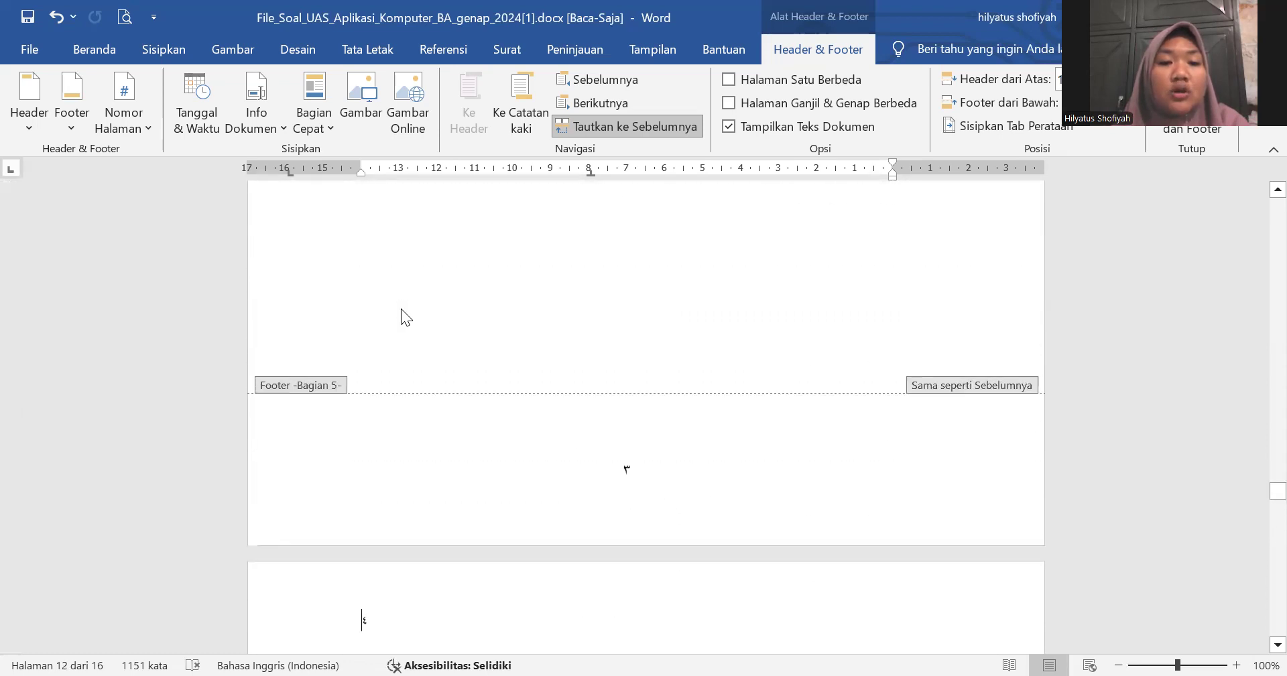
{"action": "scroll", "coordinate": [402, 310], "scroll_direction": "up", "scroll_amount": 20}
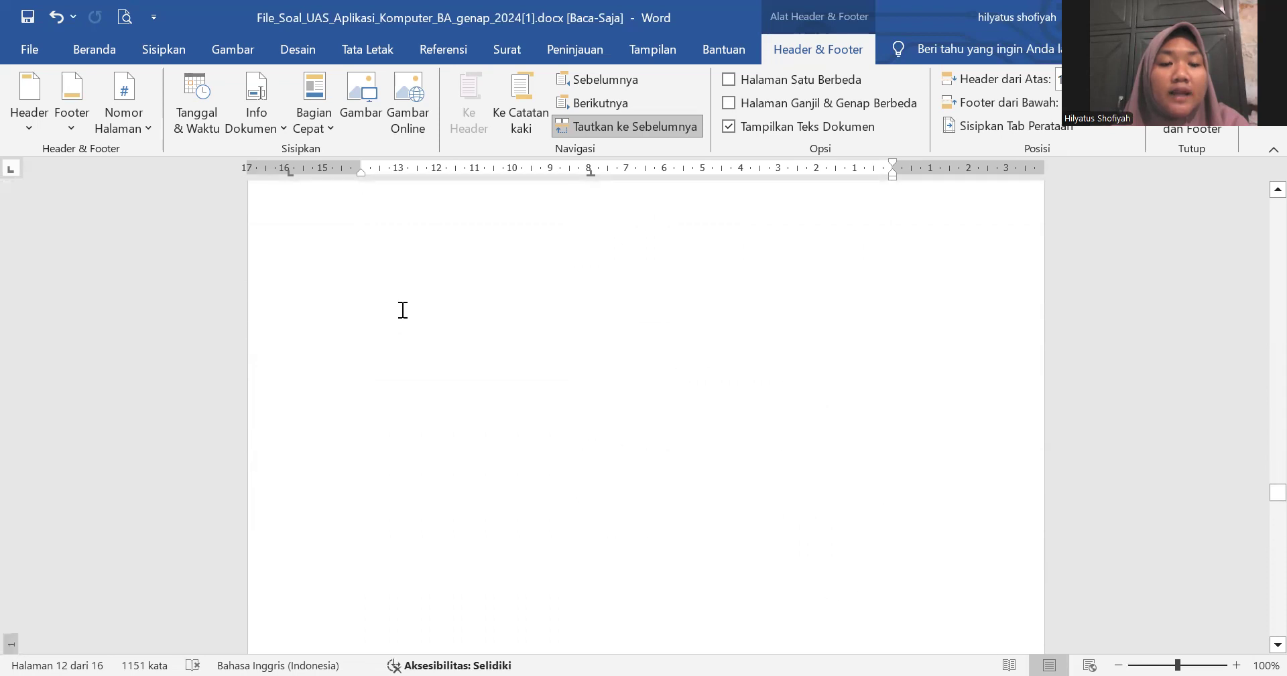
{"action": "scroll", "coordinate": [401, 308], "scroll_direction": "down", "scroll_amount": 20}
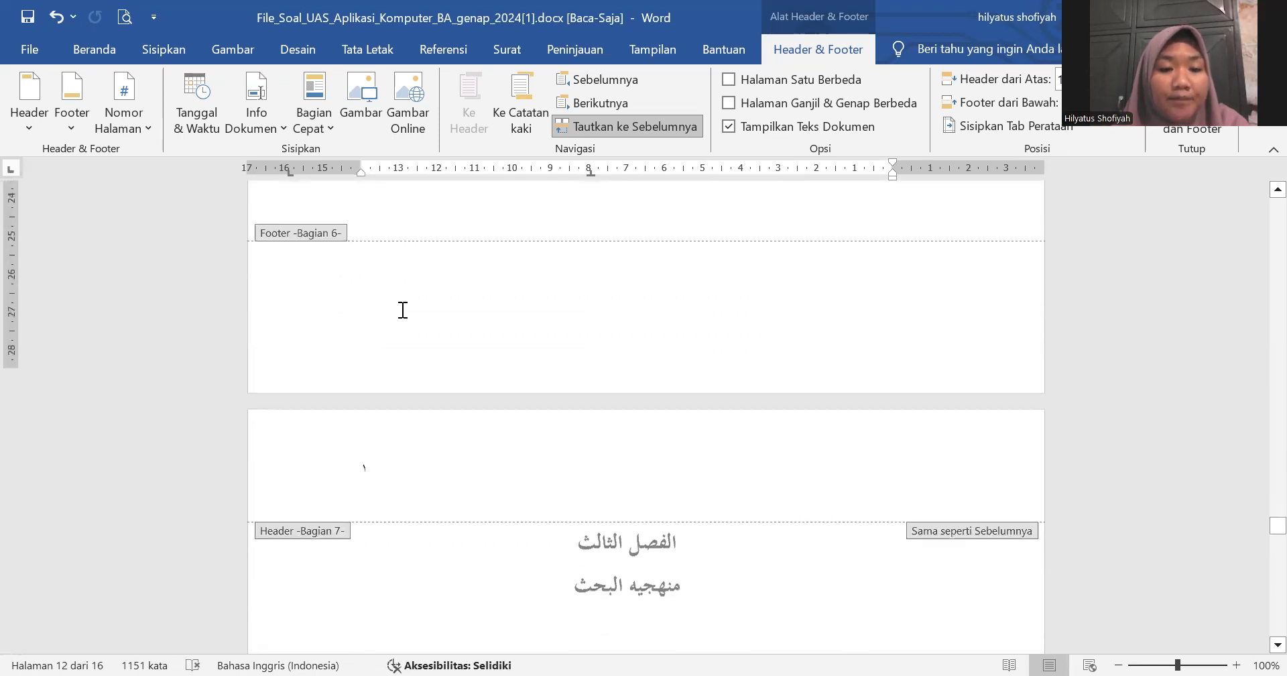
Step: Unlink the section 7 header, above الفصل الثالث, from the previous section and delete its page number
{"action": "double_click", "coordinate": [359, 437]}
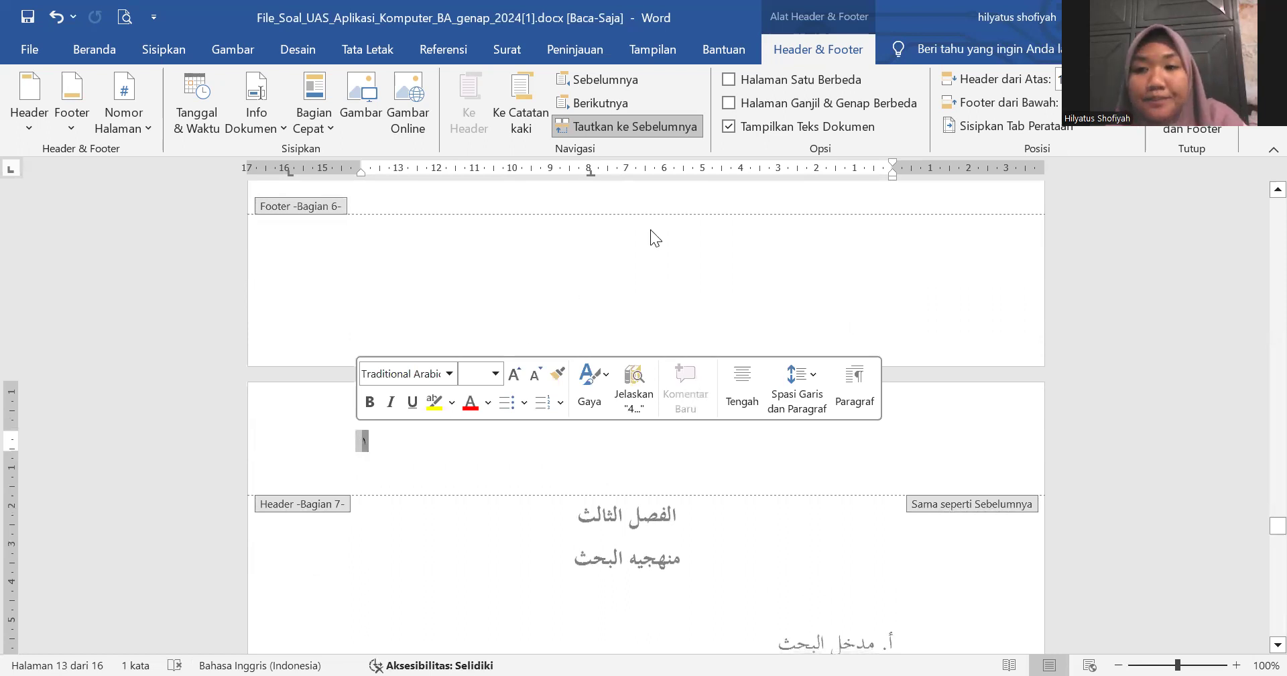
{"action": "left_click", "coordinate": [666, 118]}
{"action": "left_click_drag", "start_coordinate": [368, 258], "coordinate": [350, 255]}
{"action": "key", "text": "BackSpace"}
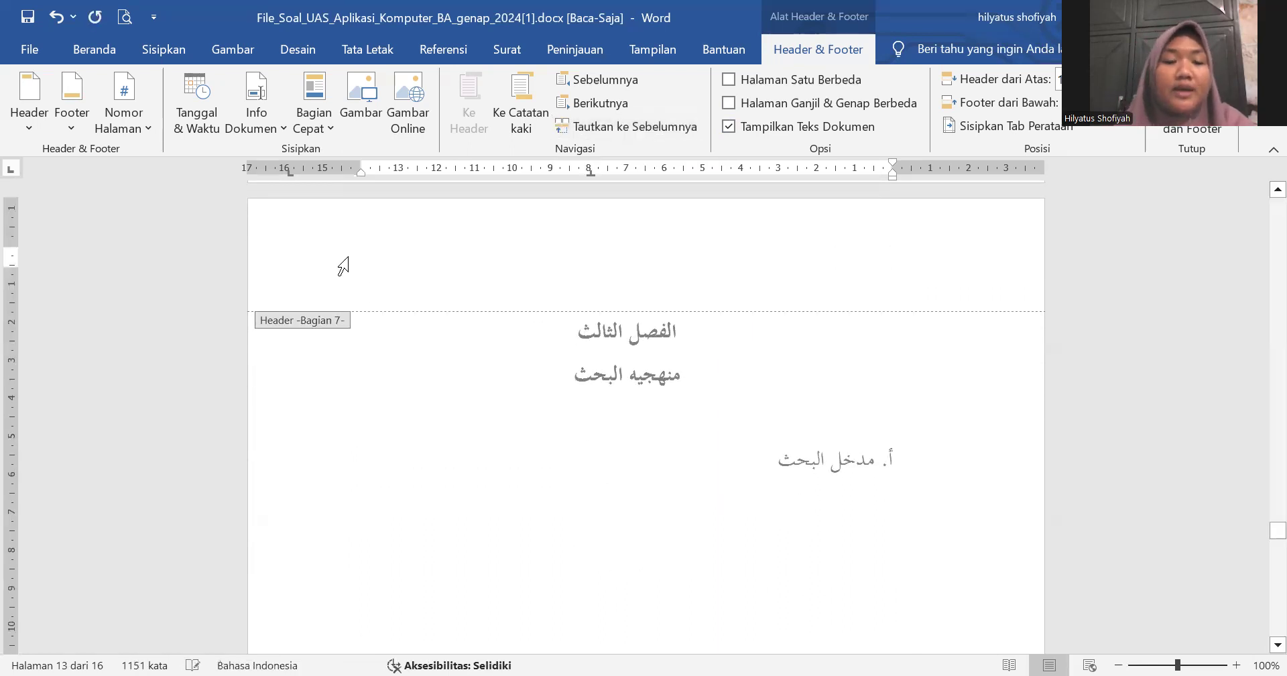
{"action": "scroll", "coordinate": [343, 266], "scroll_direction": "up", "scroll_amount": 10}
{"action": "scroll", "coordinate": [343, 266], "scroll_direction": "up", "scroll_amount": 5}
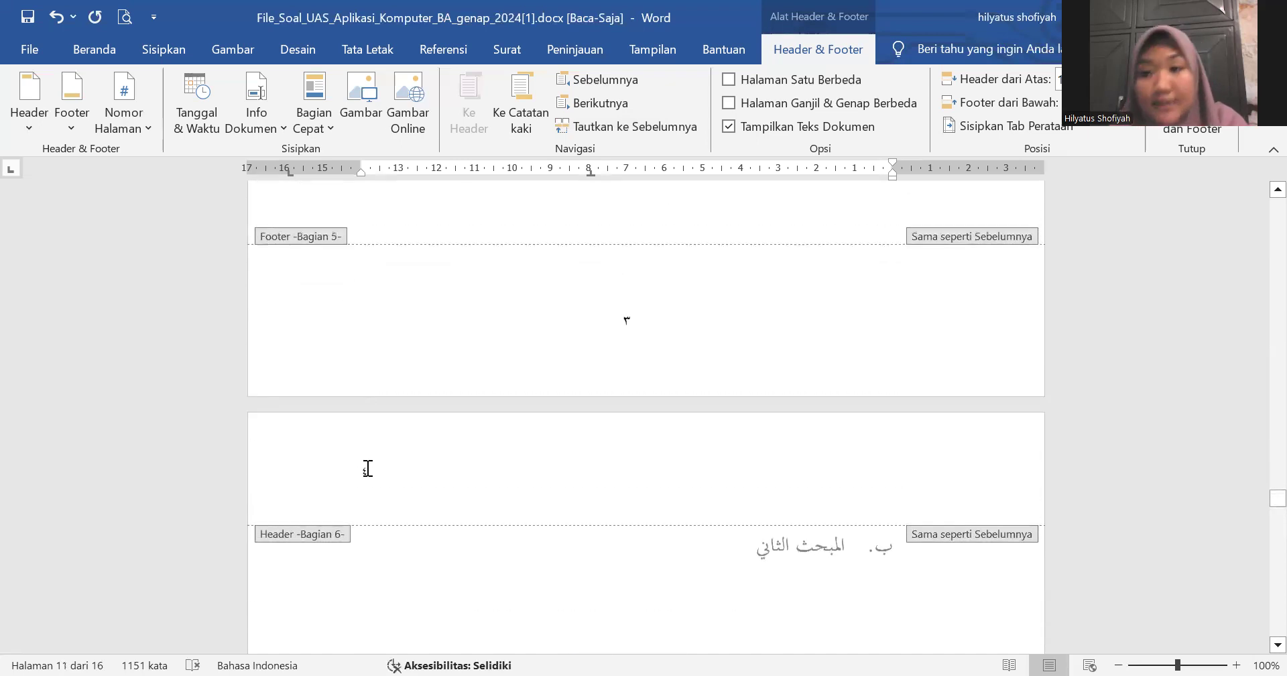
{"action": "scroll", "coordinate": [368, 467], "scroll_direction": "down", "scroll_amount": 10}
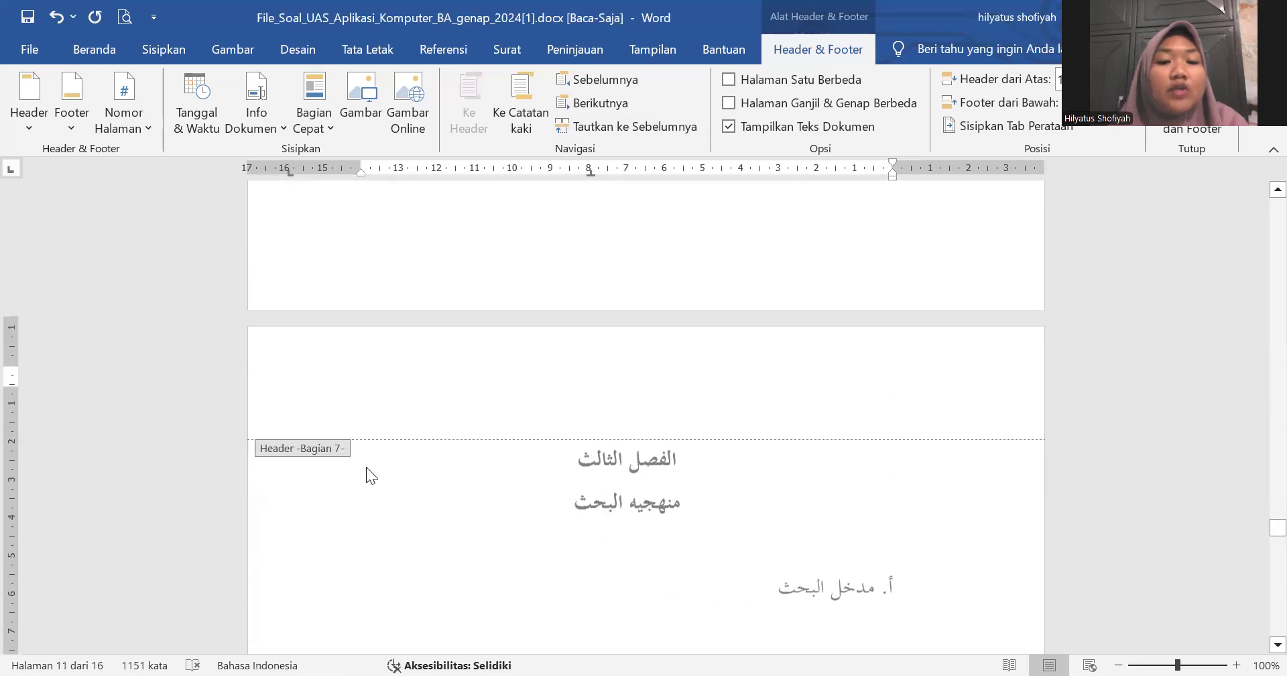
Step: Insert a centred Nomor Biasa 2 page number in the section 7 footer, on the الفصل الثالث page
{"action": "left_click", "coordinate": [638, 372]}
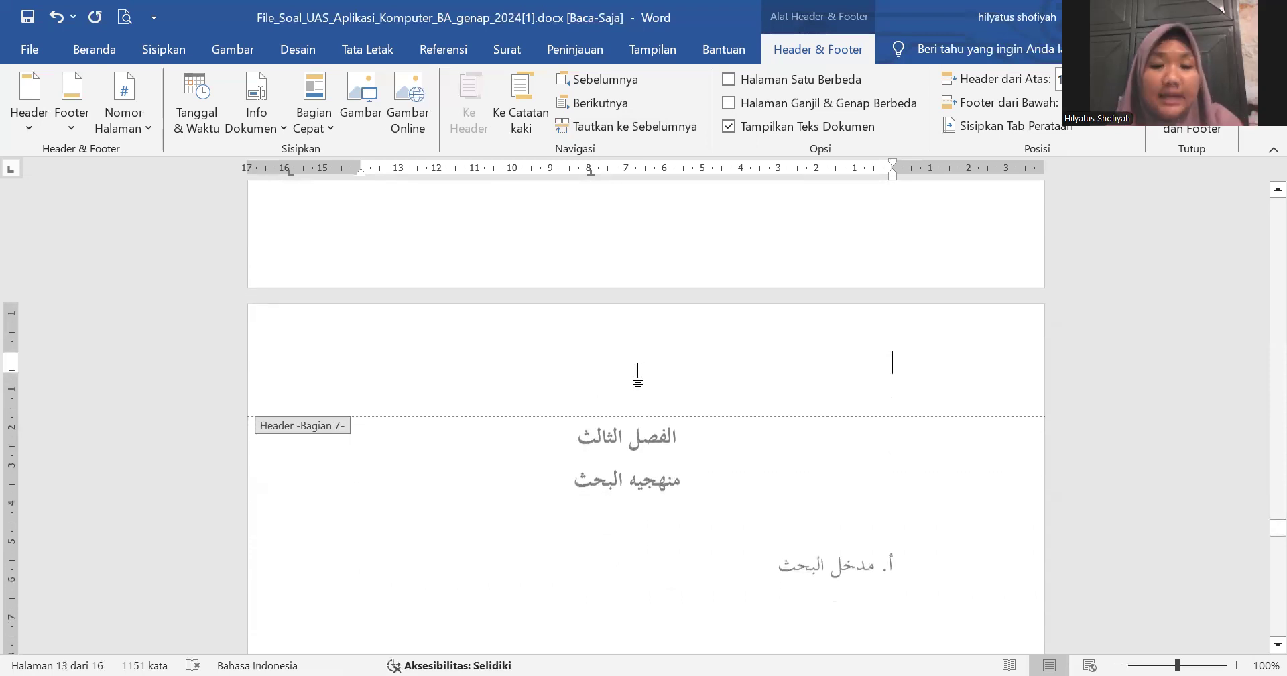
{"action": "scroll", "coordinate": [637, 372], "scroll_direction": "down", "scroll_amount": 6}
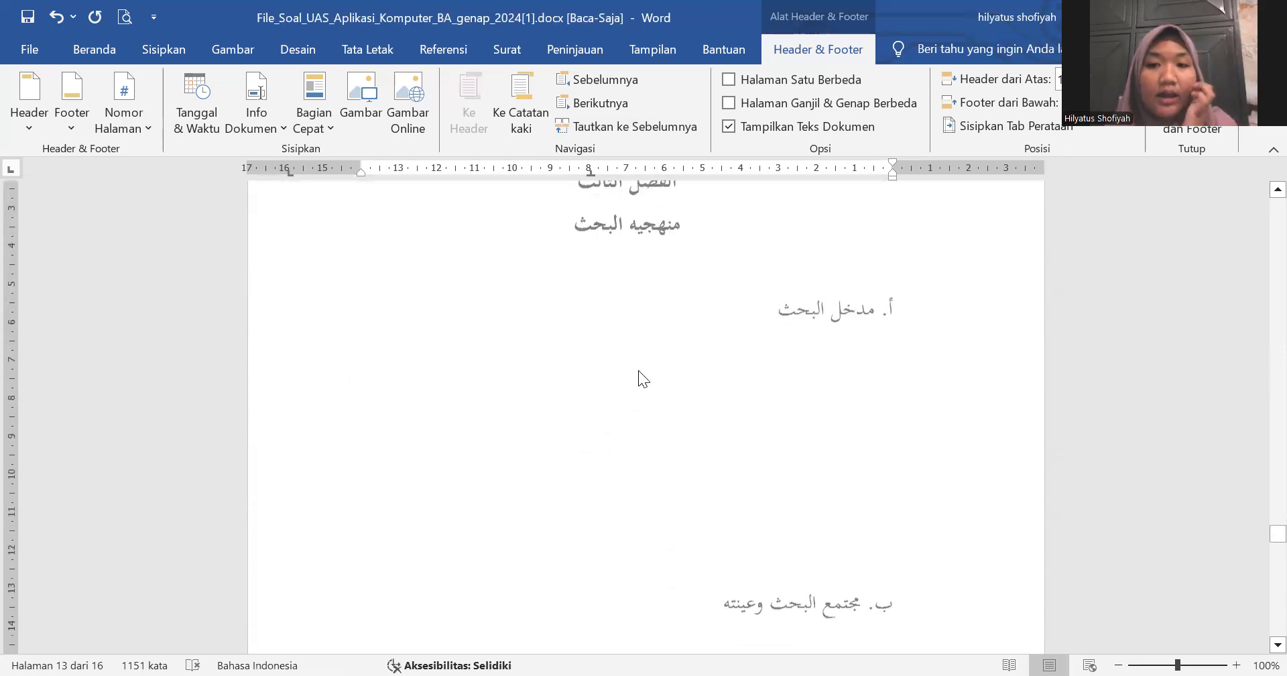
{"action": "scroll", "coordinate": [639, 371], "scroll_direction": "down", "scroll_amount": 8}
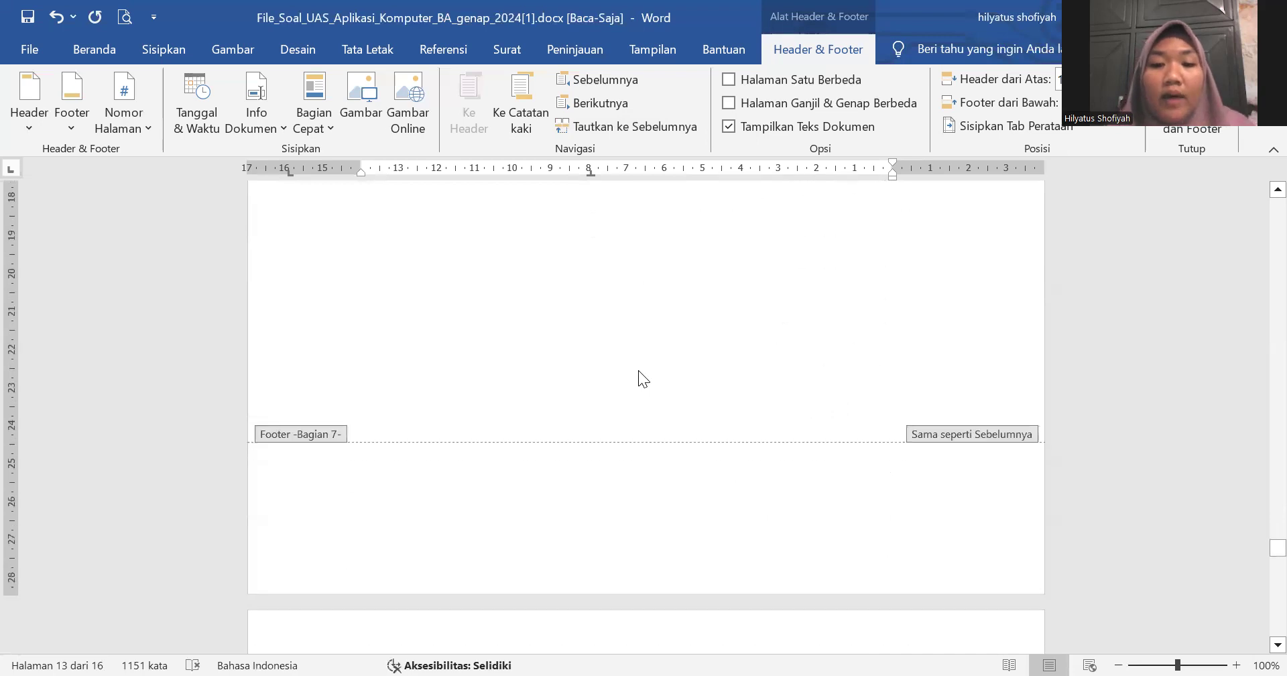
{"action": "left_click", "coordinate": [632, 386]}
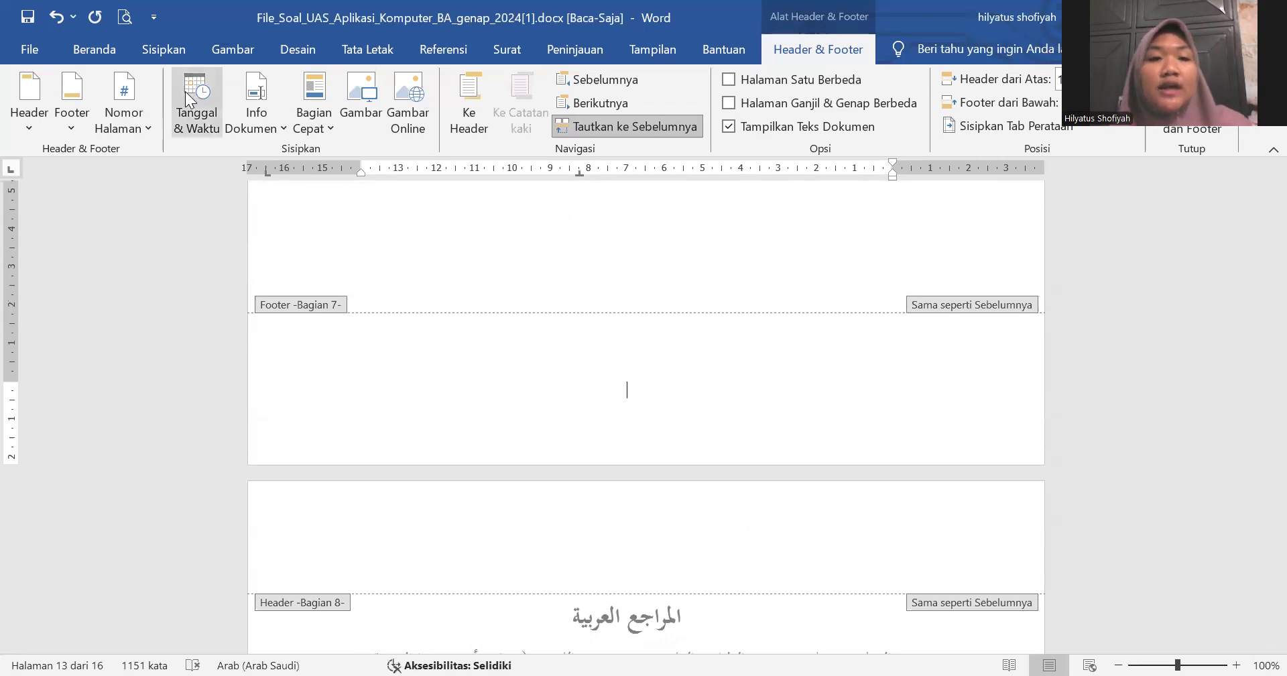
{"action": "left_click", "coordinate": [132, 97]}
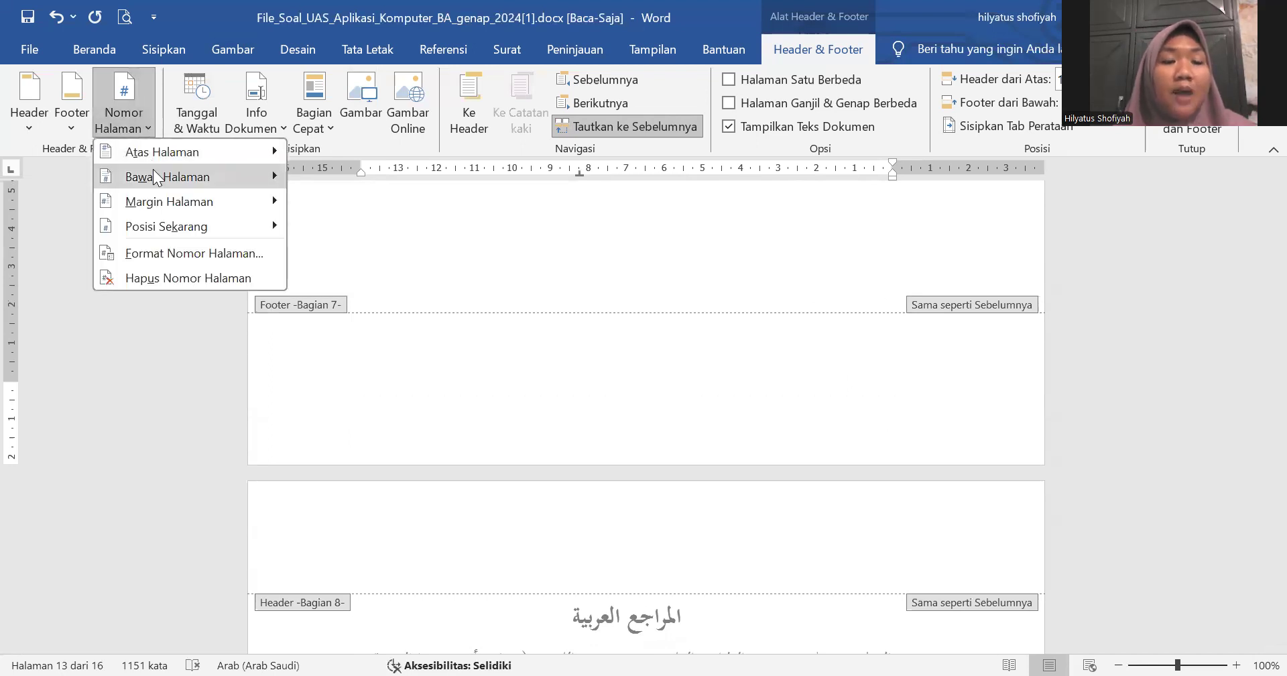
{"action": "mouse_move", "coordinate": [153, 171]}
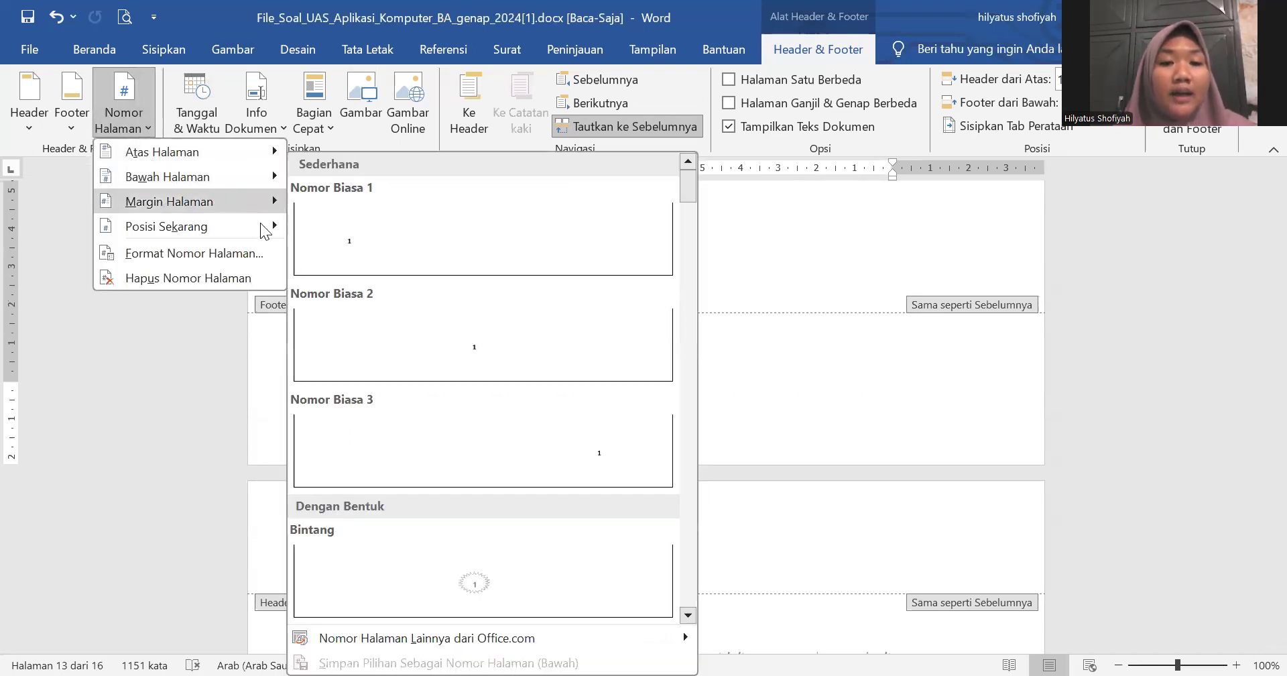
{"action": "left_click", "coordinate": [392, 327]}
Step: Set the section 7 footer's page numbering to continue from the previous section
{"action": "left_click", "coordinate": [123, 110]}
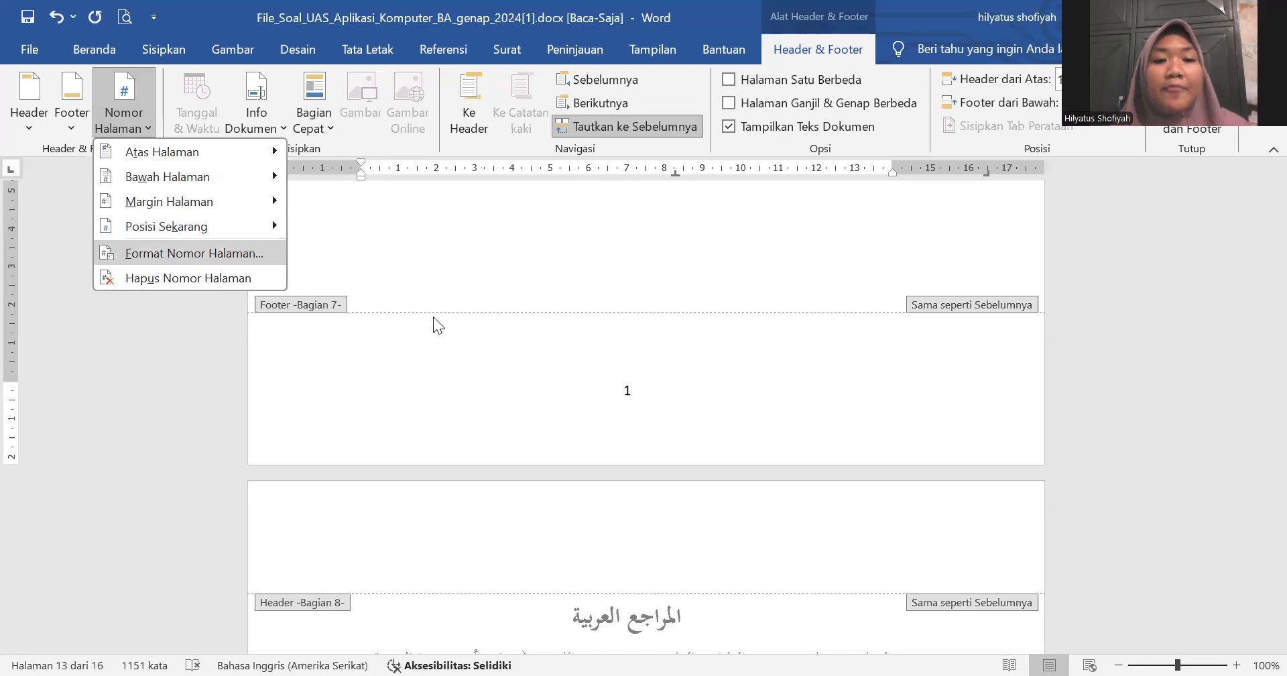
{"action": "key", "text": "Return"}
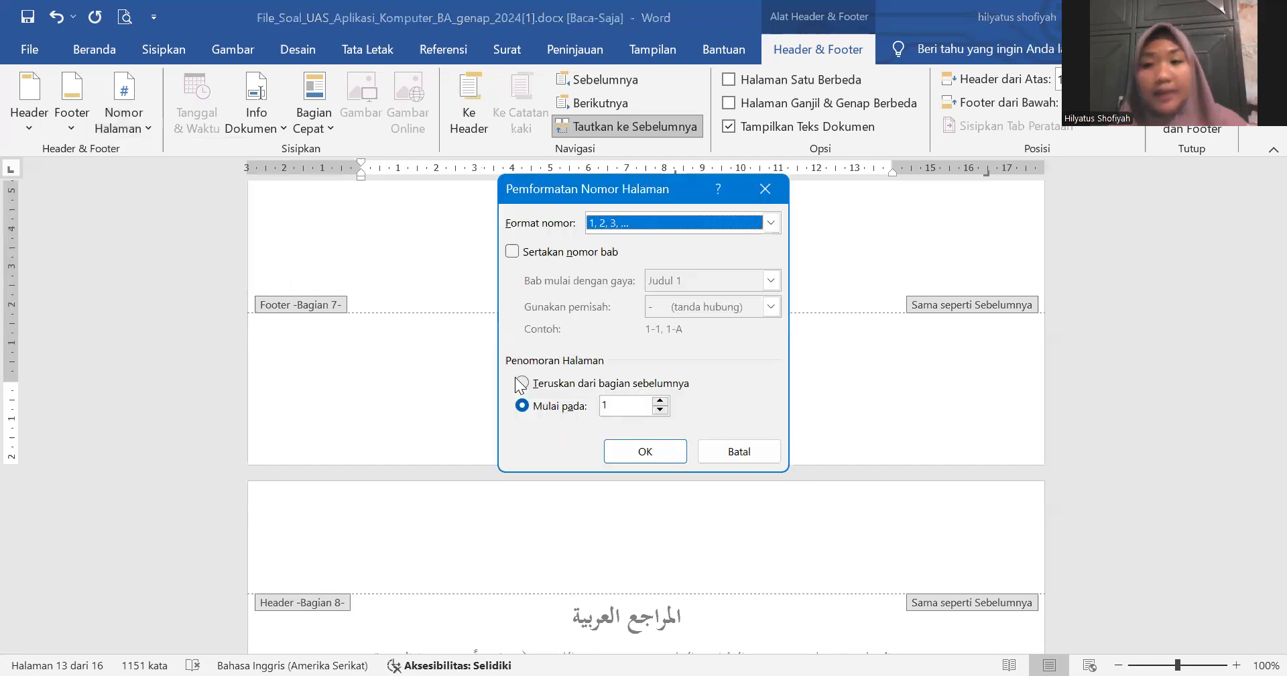
{"action": "left_click", "coordinate": [522, 383]}
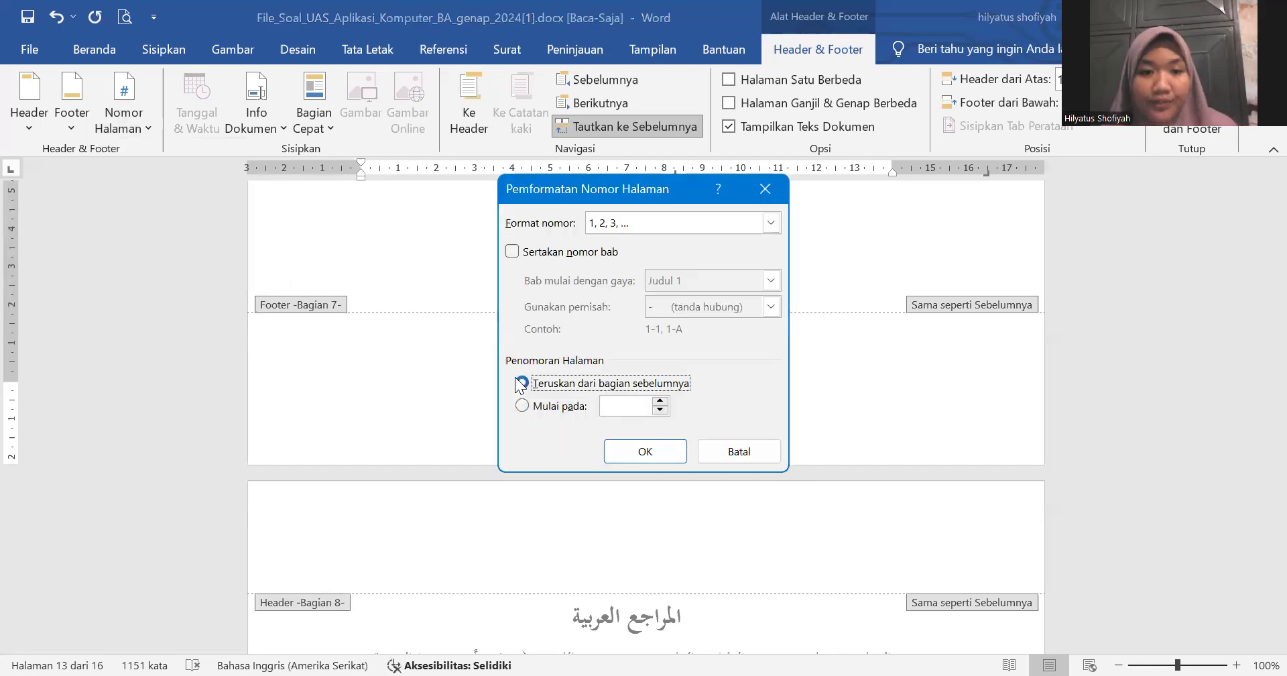
{"action": "left_click", "coordinate": [656, 453]}
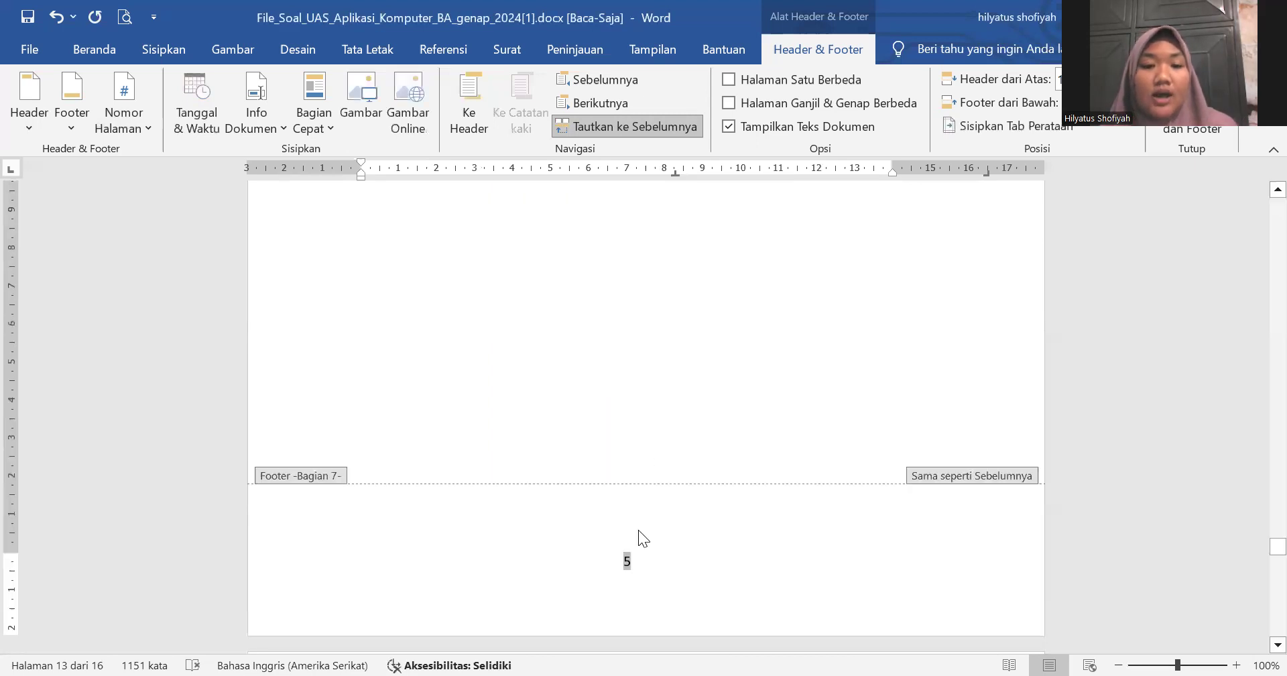
{"action": "scroll", "coordinate": [630, 535], "scroll_direction": "down", "scroll_amount": 1}
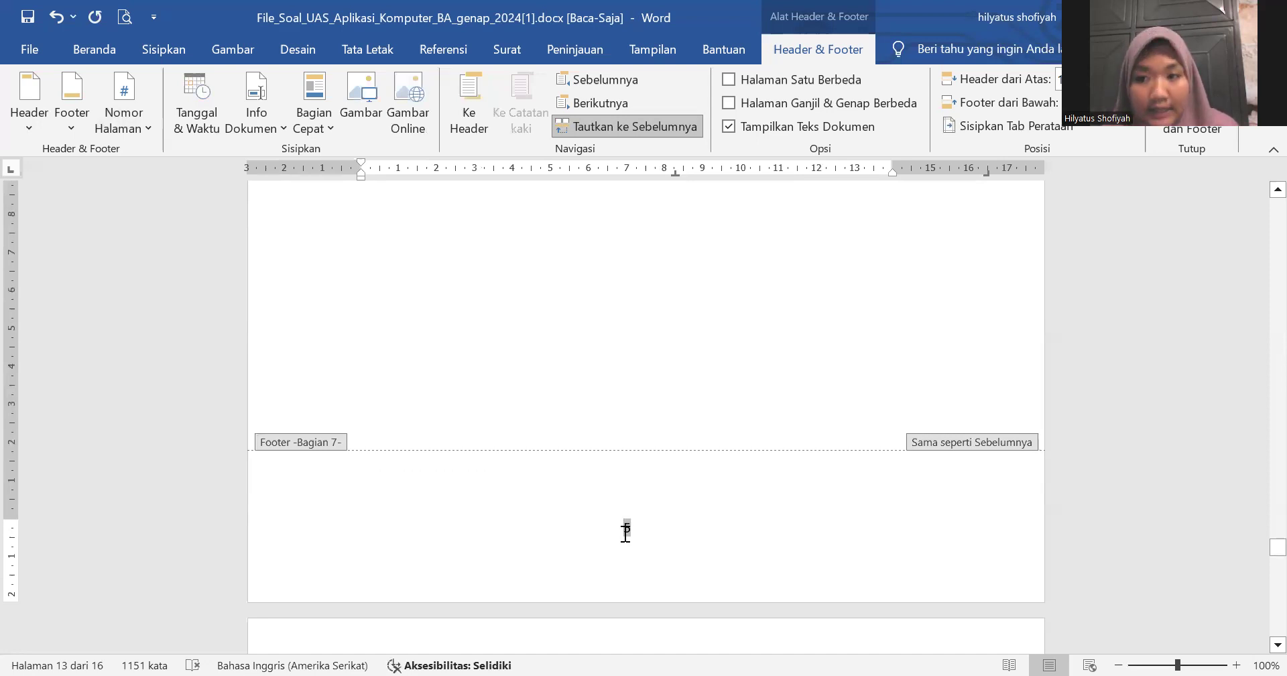
Step: Set the section 7 footer number to right-to-left direction and its page field format to Gunakan Penomoran Default
{"action": "double_click", "coordinate": [626, 529]}
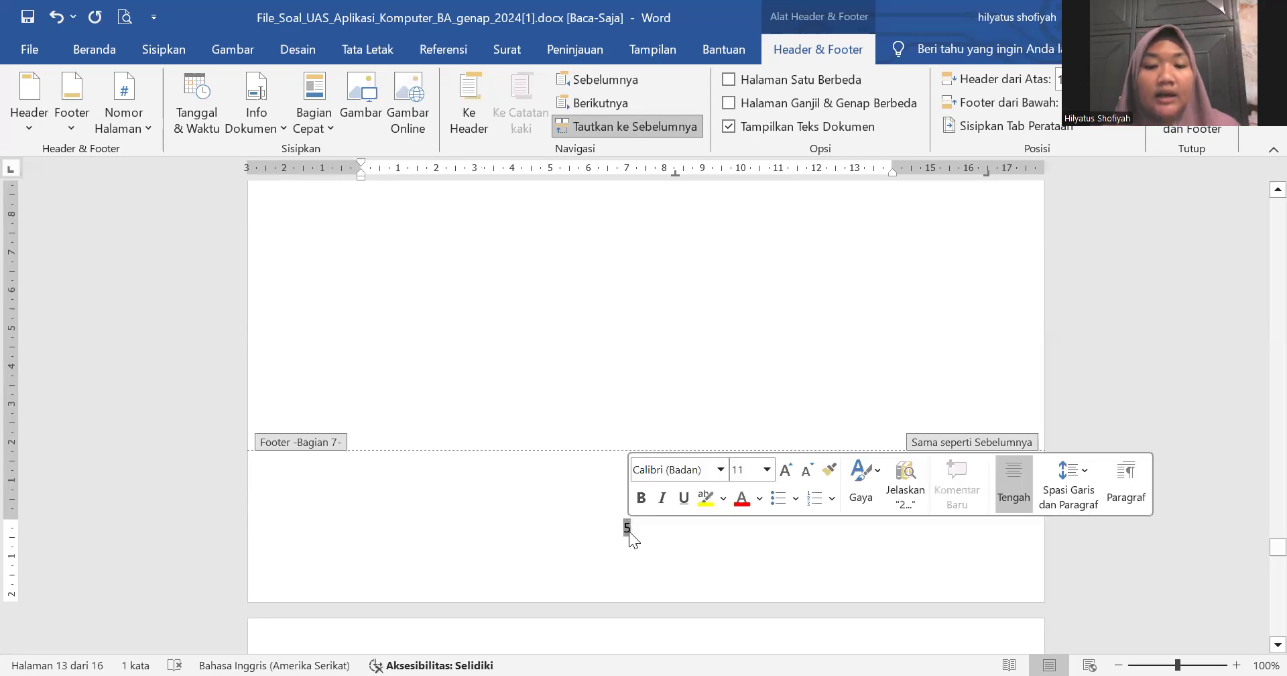
{"action": "left_click", "coordinate": [91, 51]}
{"action": "left_click", "coordinate": [569, 89]}
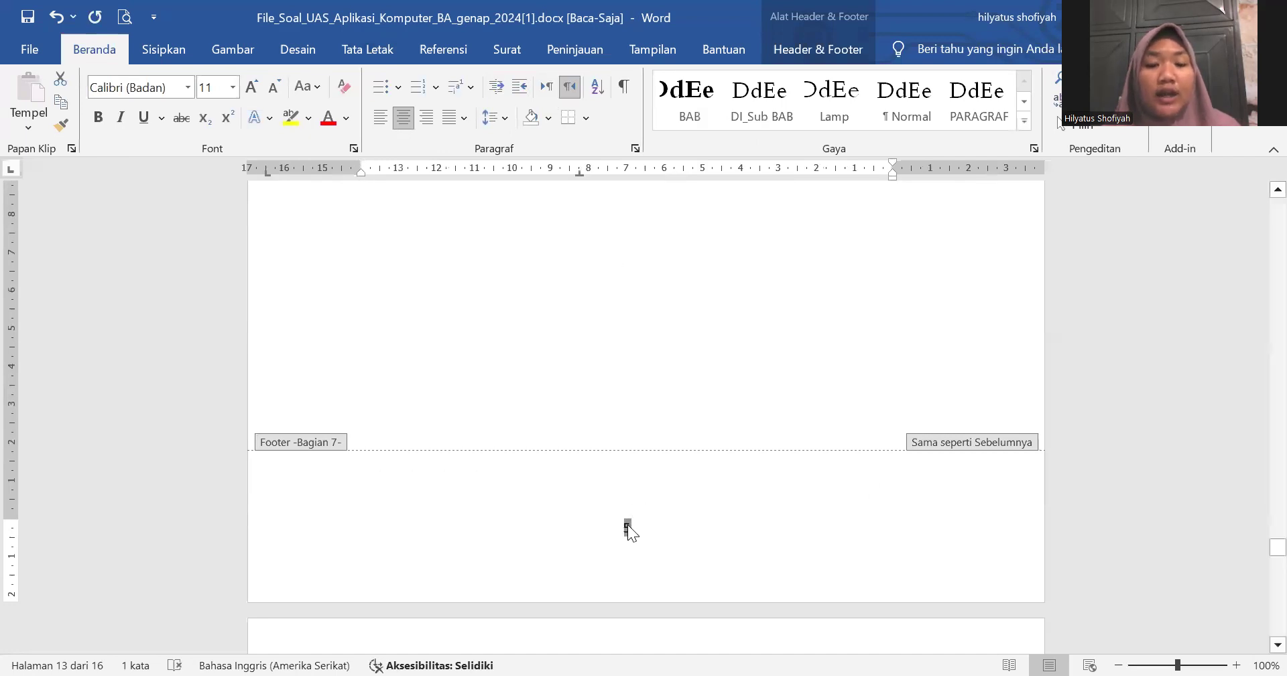
{"action": "right_click", "coordinate": [628, 524]}
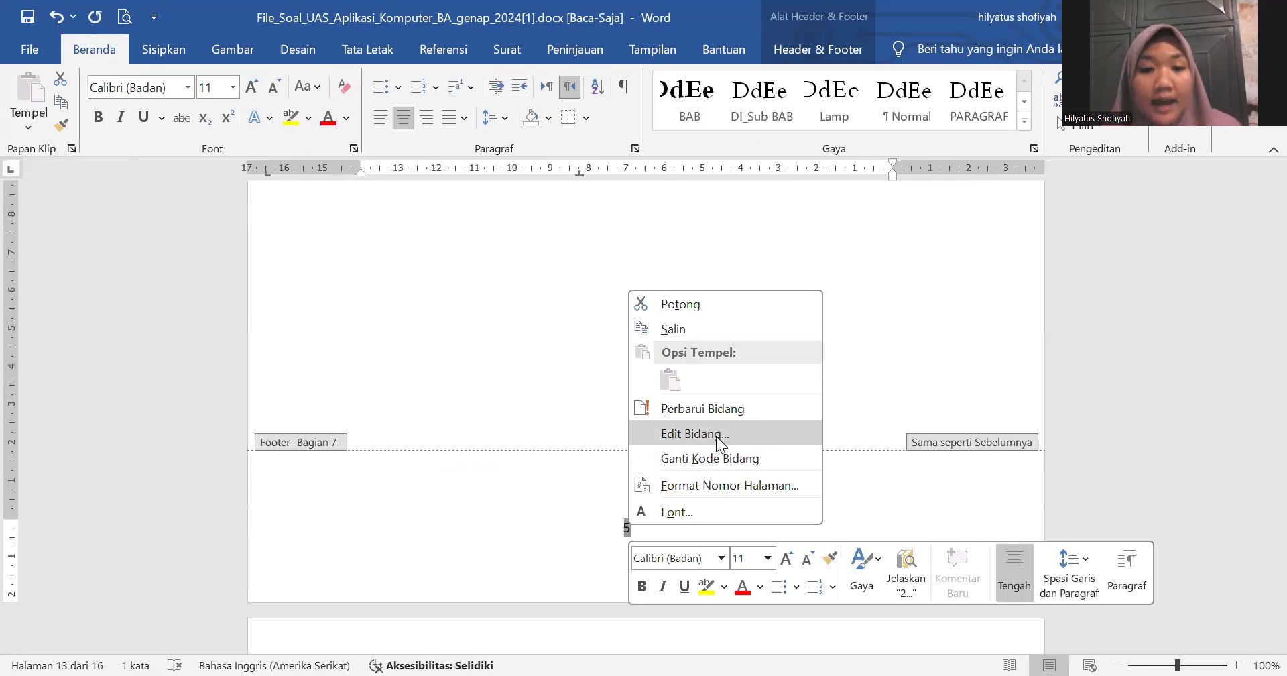
{"action": "left_click", "coordinate": [716, 435]}
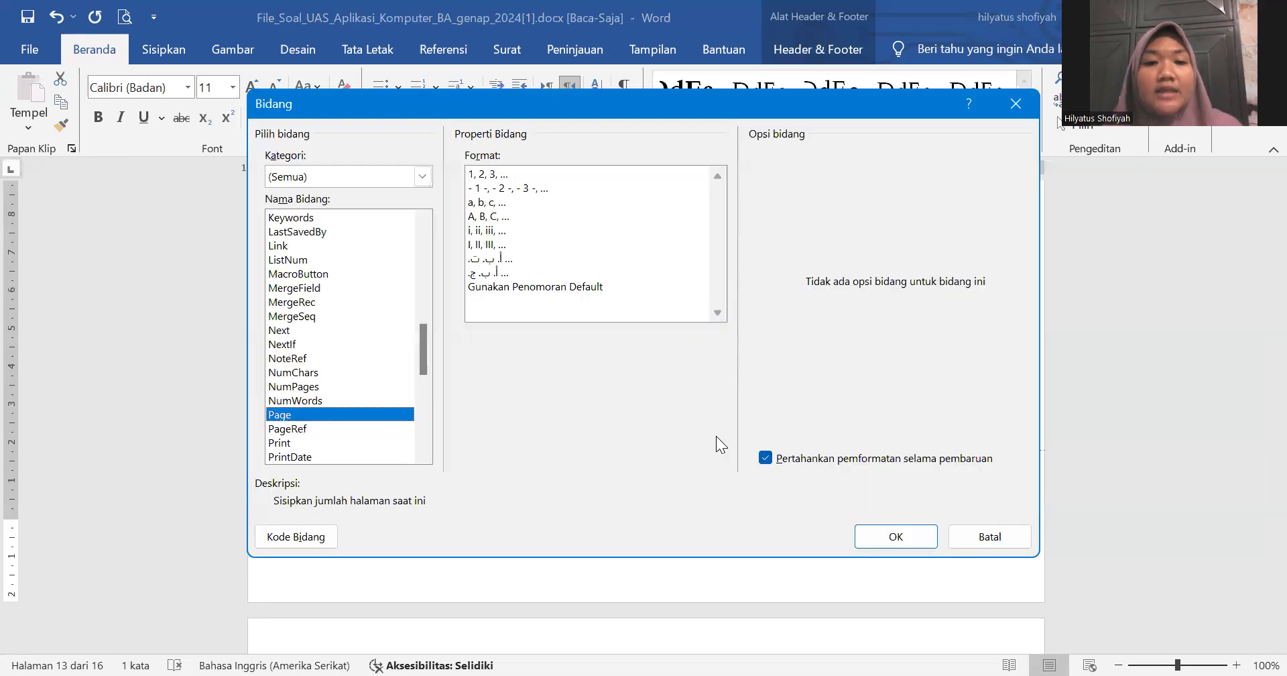
{"action": "left_click", "coordinate": [565, 288]}
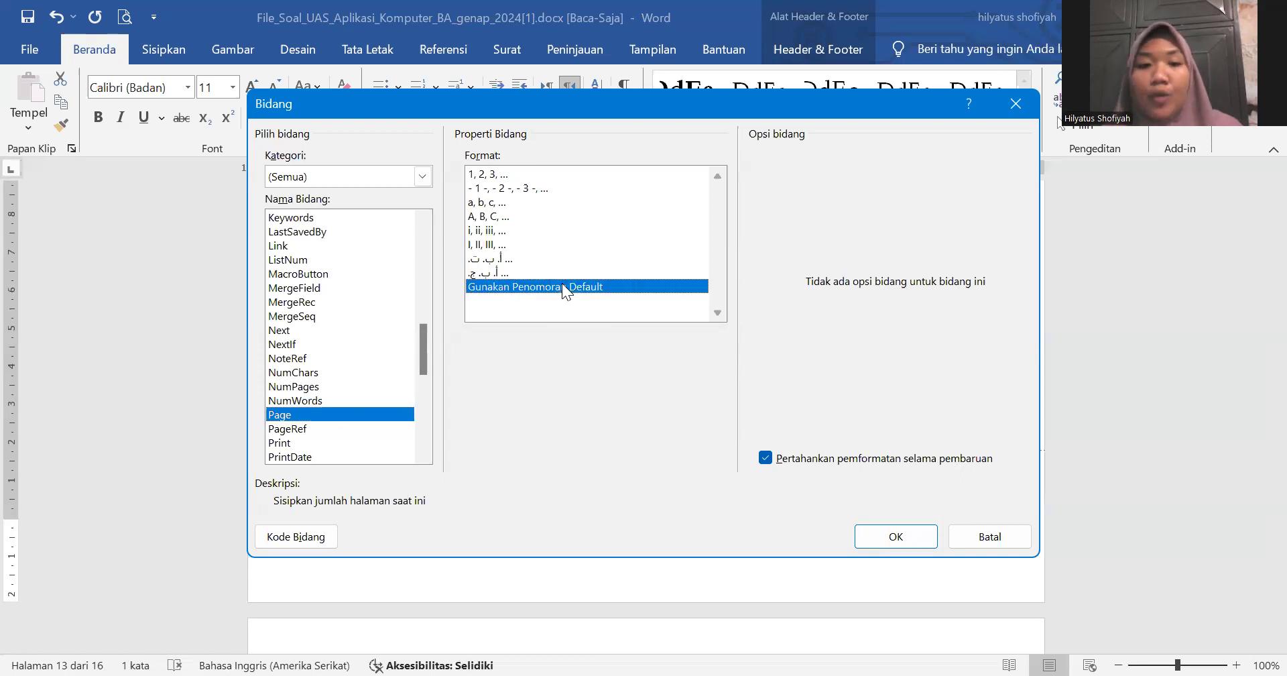
{"action": "left_click", "coordinate": [881, 540]}
Step: Examine the headers and footers of the section 8 reference pages and the curriculum vitae page
{"action": "scroll", "coordinate": [712, 504], "scroll_direction": "down", "scroll_amount": 6}
{"action": "scroll", "coordinate": [711, 504], "scroll_direction": "up", "scroll_amount": 1}
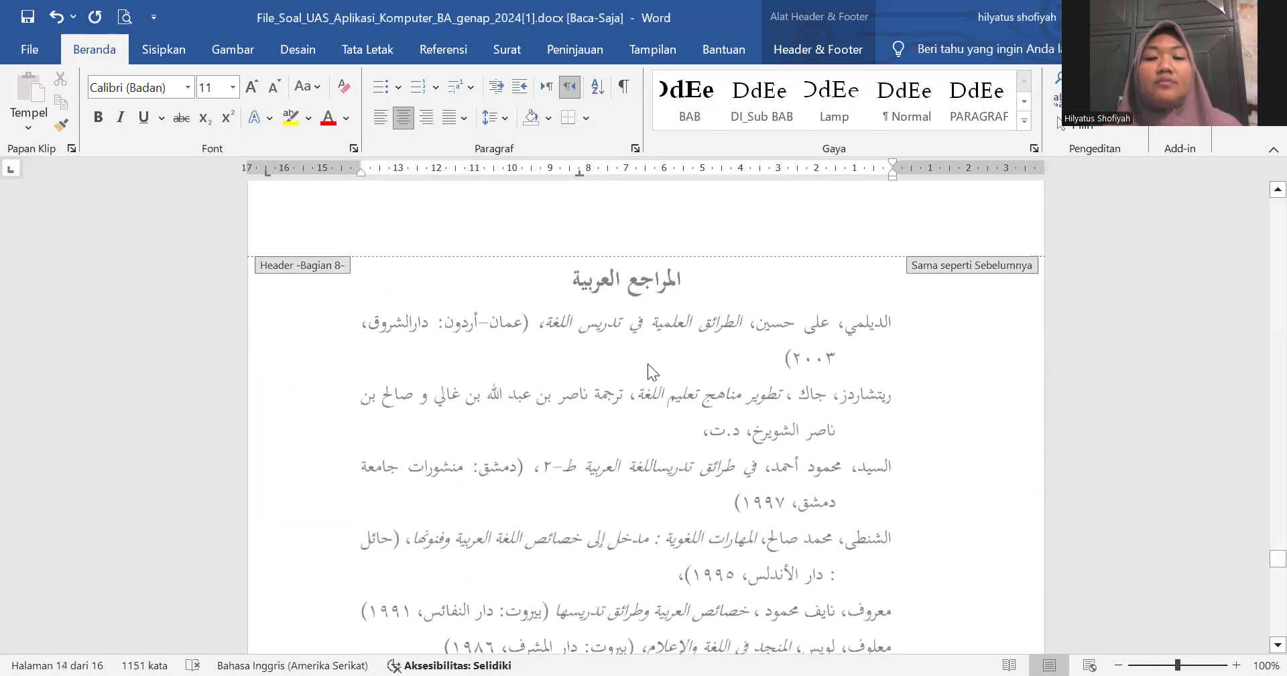
{"action": "scroll", "coordinate": [793, 362], "scroll_direction": "down", "scroll_amount": 5}
{"action": "scroll", "coordinate": [793, 362], "scroll_direction": "down", "scroll_amount": 10}
{"action": "scroll", "coordinate": [795, 362], "scroll_direction": "up", "scroll_amount": 5}
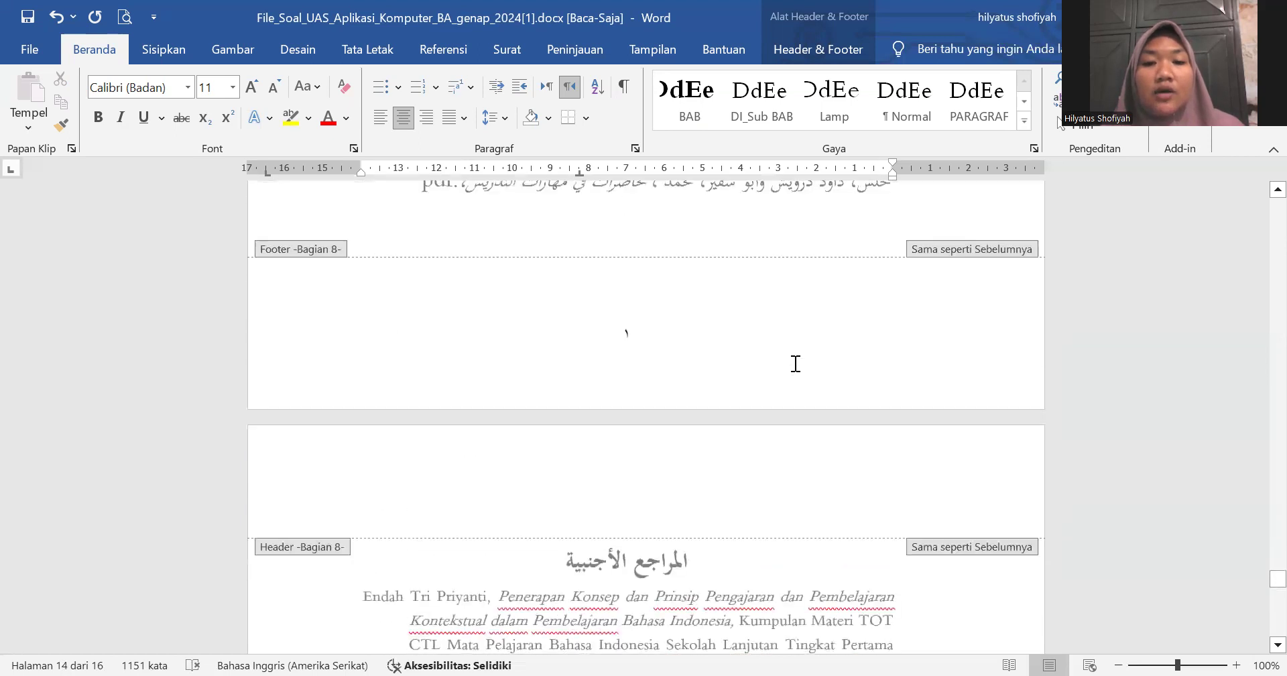
{"action": "scroll", "coordinate": [643, 331], "scroll_direction": "down", "scroll_amount": 14}
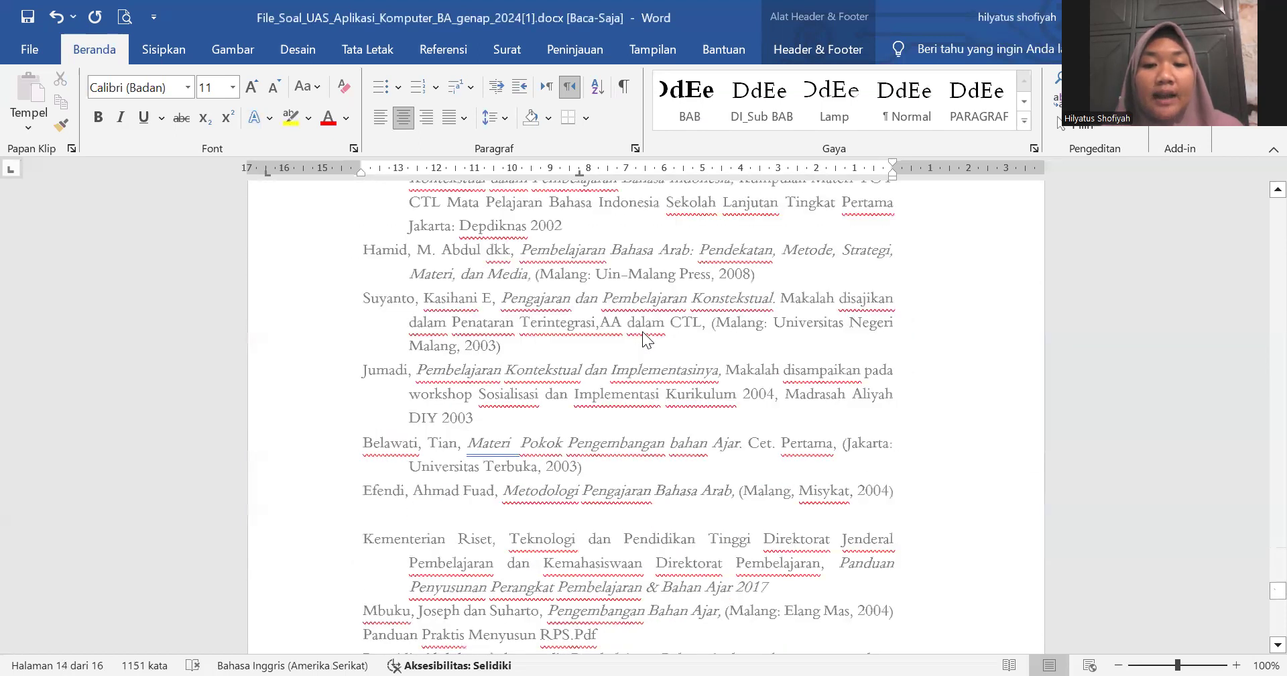
{"action": "scroll", "coordinate": [643, 331], "scroll_direction": "down", "scroll_amount": 7}
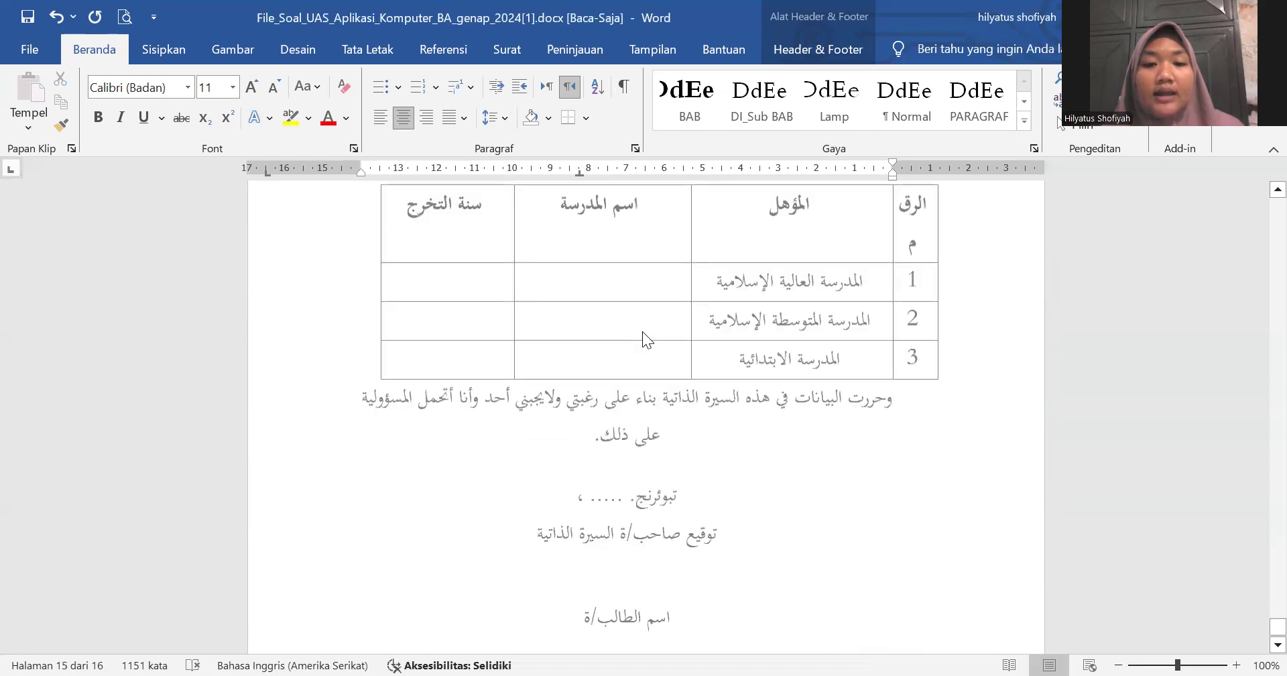
{"action": "scroll", "coordinate": [642, 331], "scroll_direction": "up", "scroll_amount": 20}
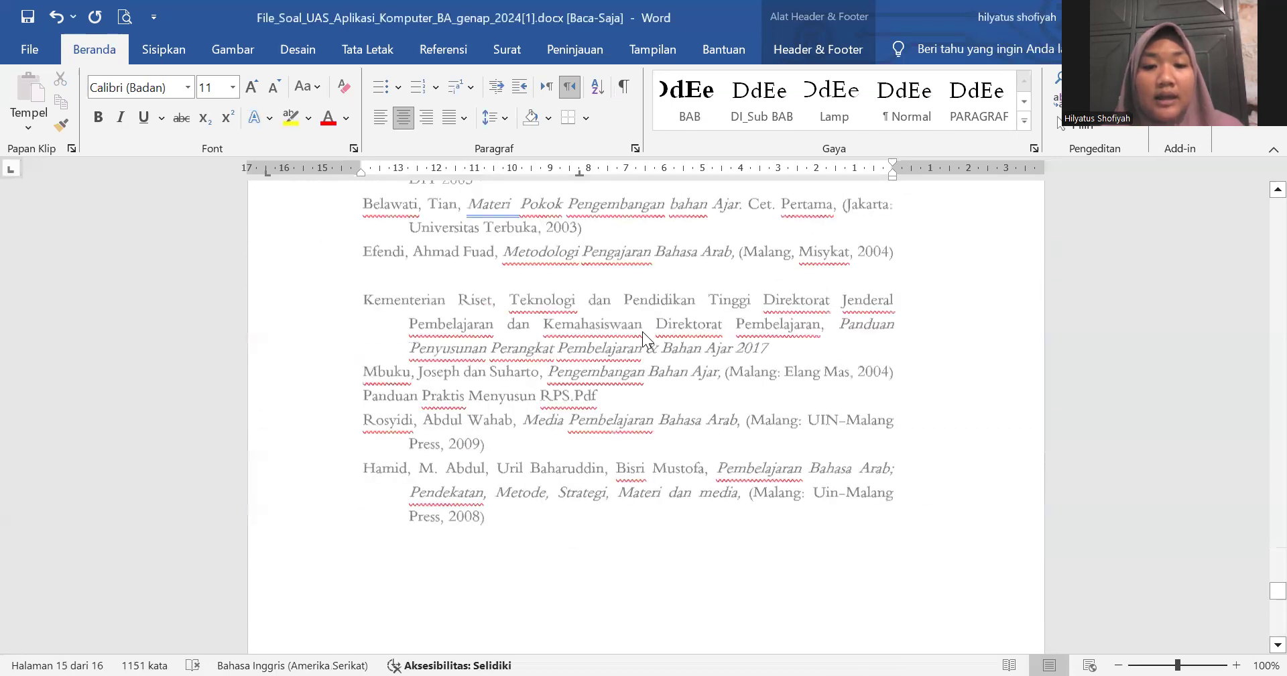
{"action": "scroll", "coordinate": [642, 331], "scroll_direction": "up", "scroll_amount": 20}
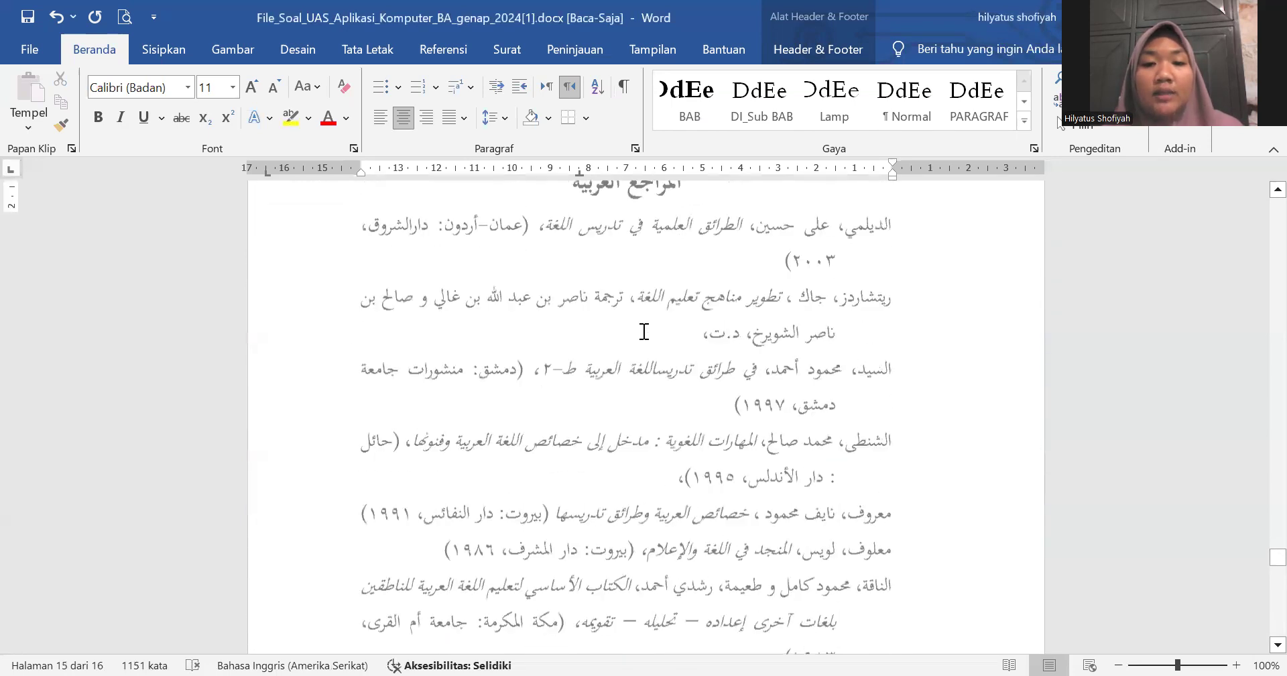
{"action": "scroll", "coordinate": [644, 331], "scroll_direction": "down", "scroll_amount": 14}
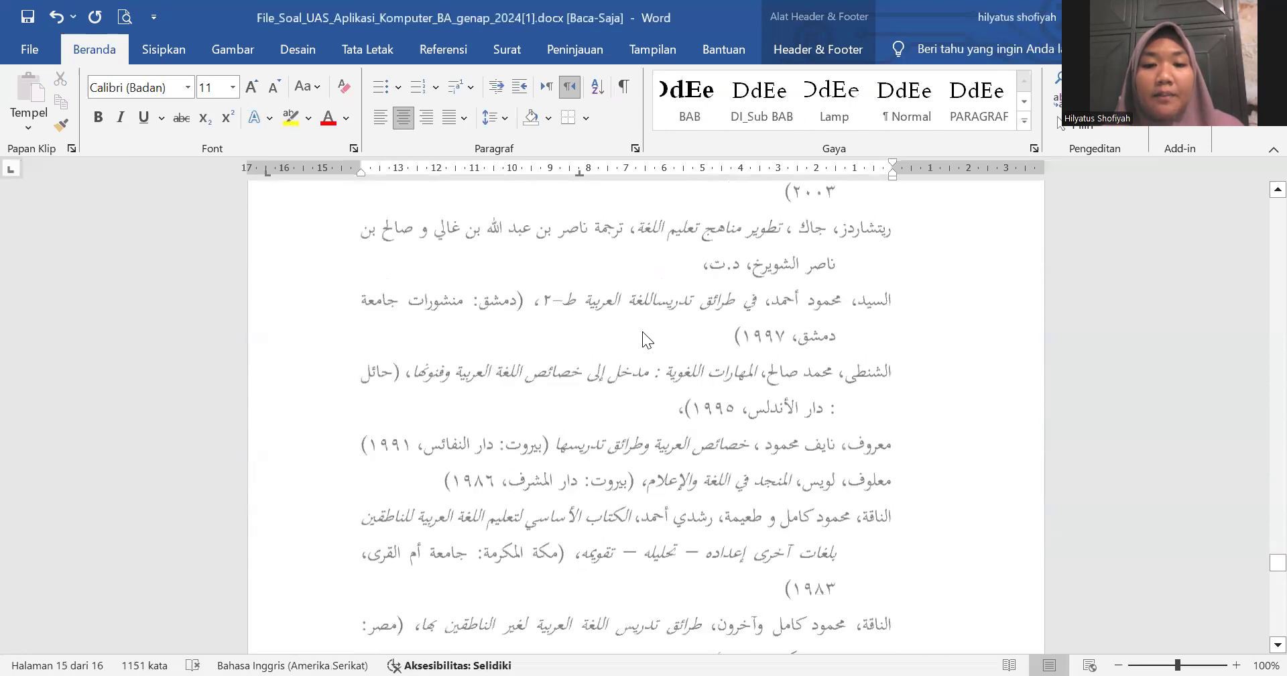
{"action": "scroll", "coordinate": [642, 331], "scroll_direction": "down", "scroll_amount": 2}
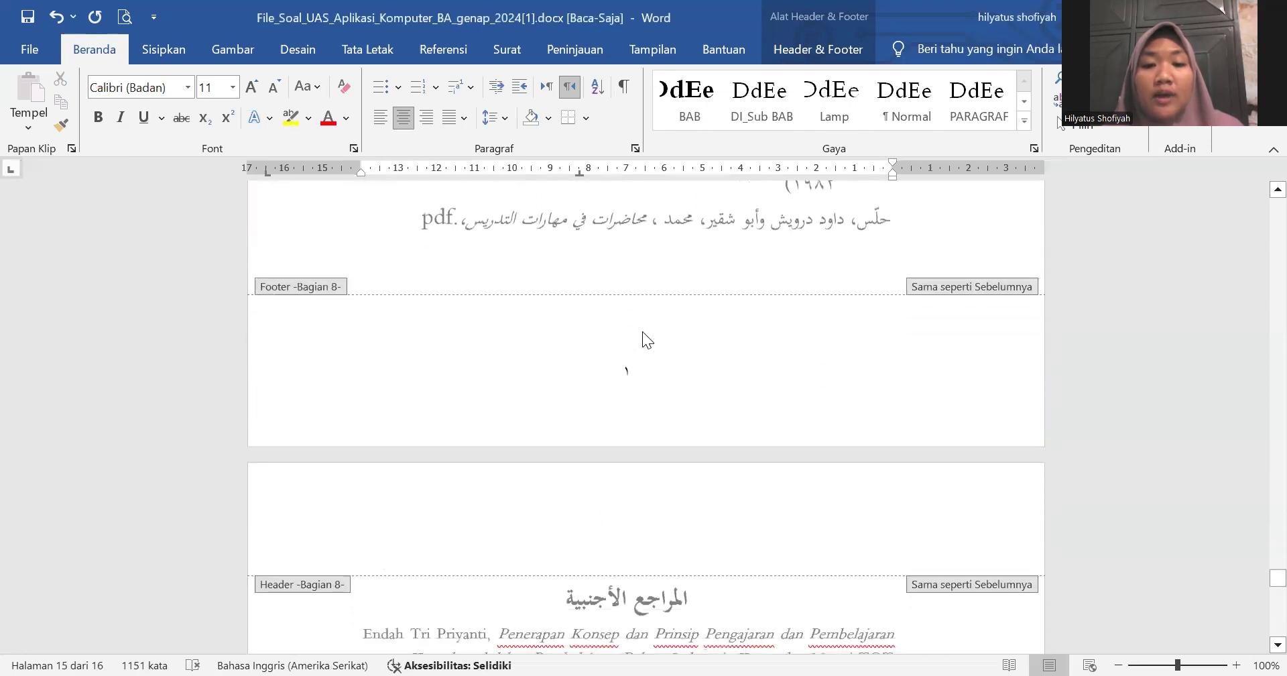
Step: Unlink the section 8 footer, below the Arabic references, from the previous section and delete its page number
{"action": "double_click", "coordinate": [620, 366]}
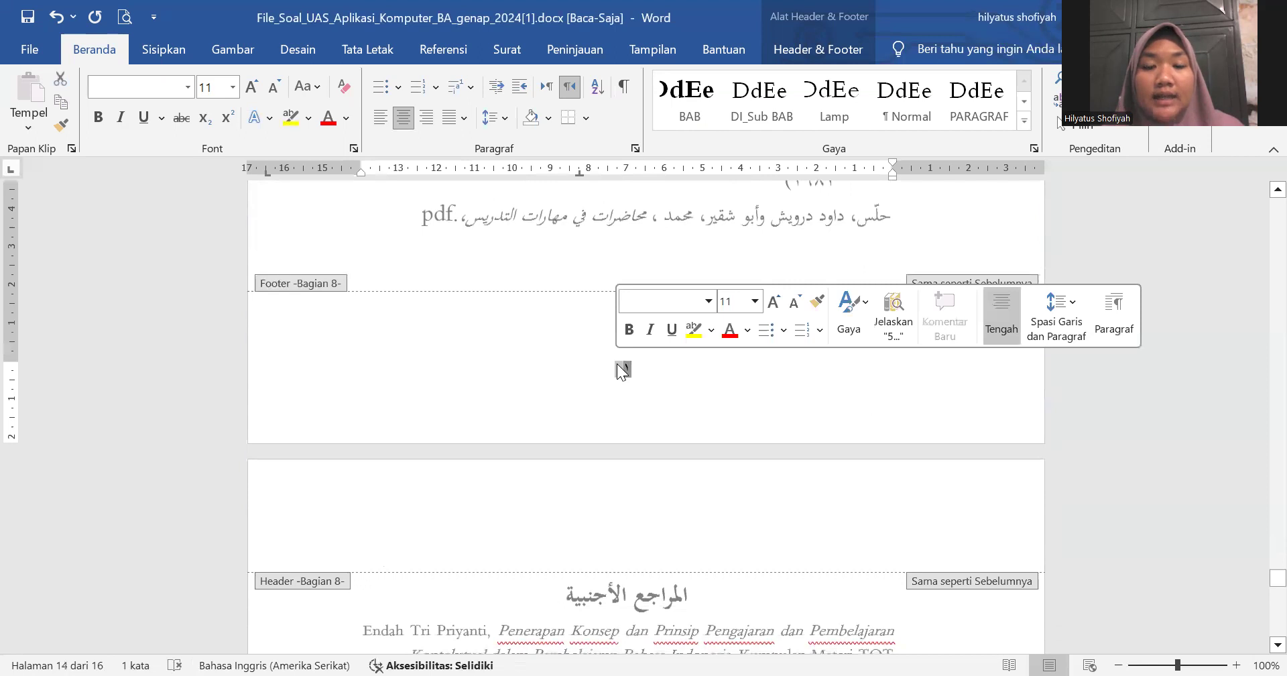
{"action": "left_click", "coordinate": [823, 49]}
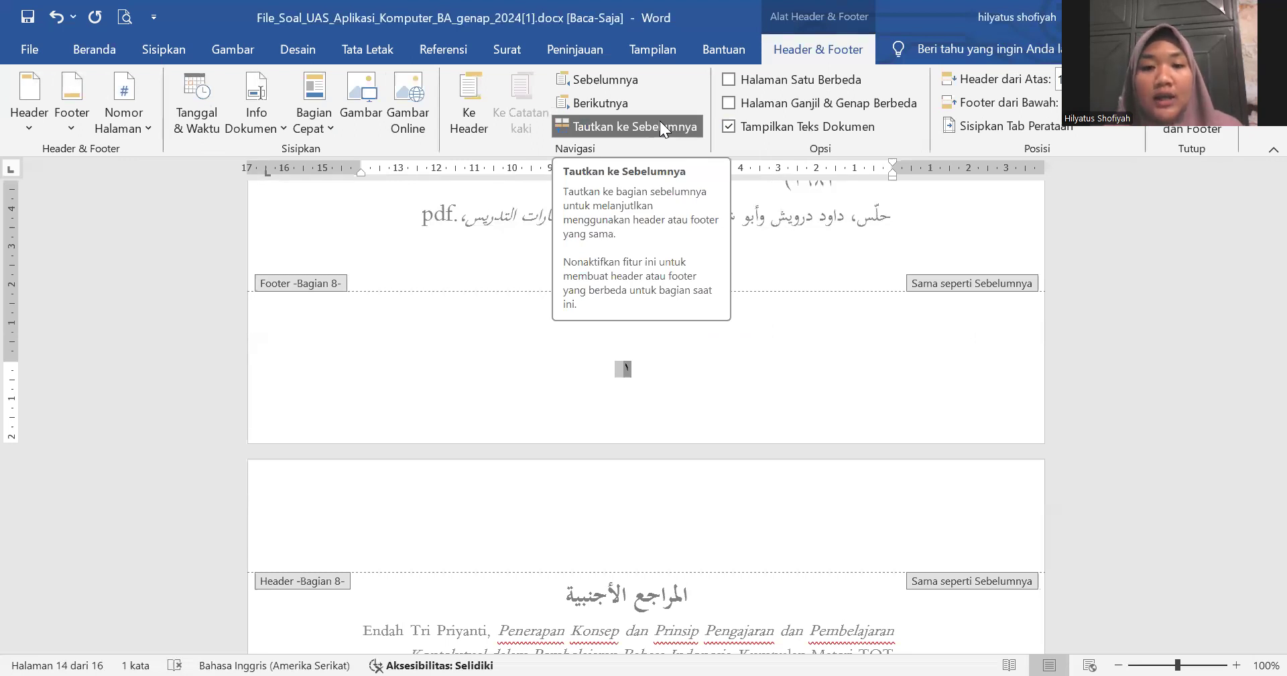
{"action": "left_click", "coordinate": [660, 125]}
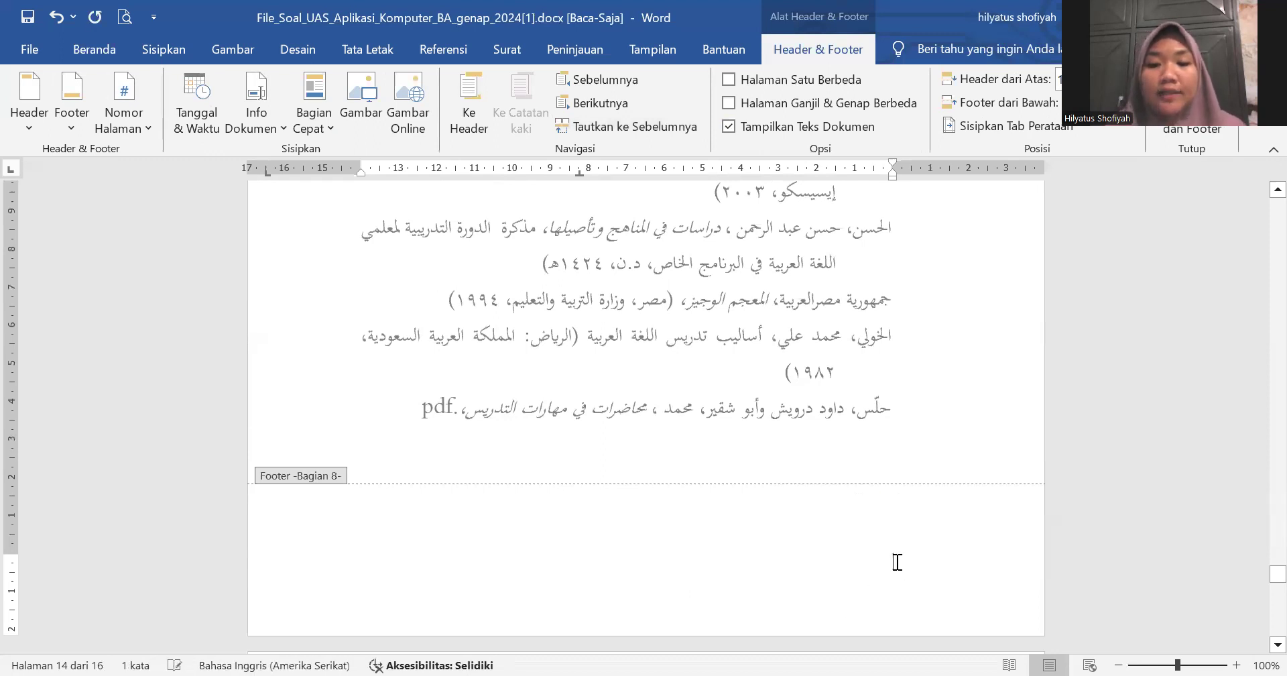
Step: Undo the last edit at the section 8 header above المراجع الأجنبية and leave header and footer editing
{"action": "scroll", "coordinate": [896, 562], "scroll_direction": "down", "scroll_amount": 6}
{"action": "scroll", "coordinate": [896, 560], "scroll_direction": "down", "scroll_amount": 8}
{"action": "scroll", "coordinate": [895, 560], "scroll_direction": "up", "scroll_amount": 4}
{"action": "scroll", "coordinate": [920, 568], "scroll_direction": "up", "scroll_amount": 4}
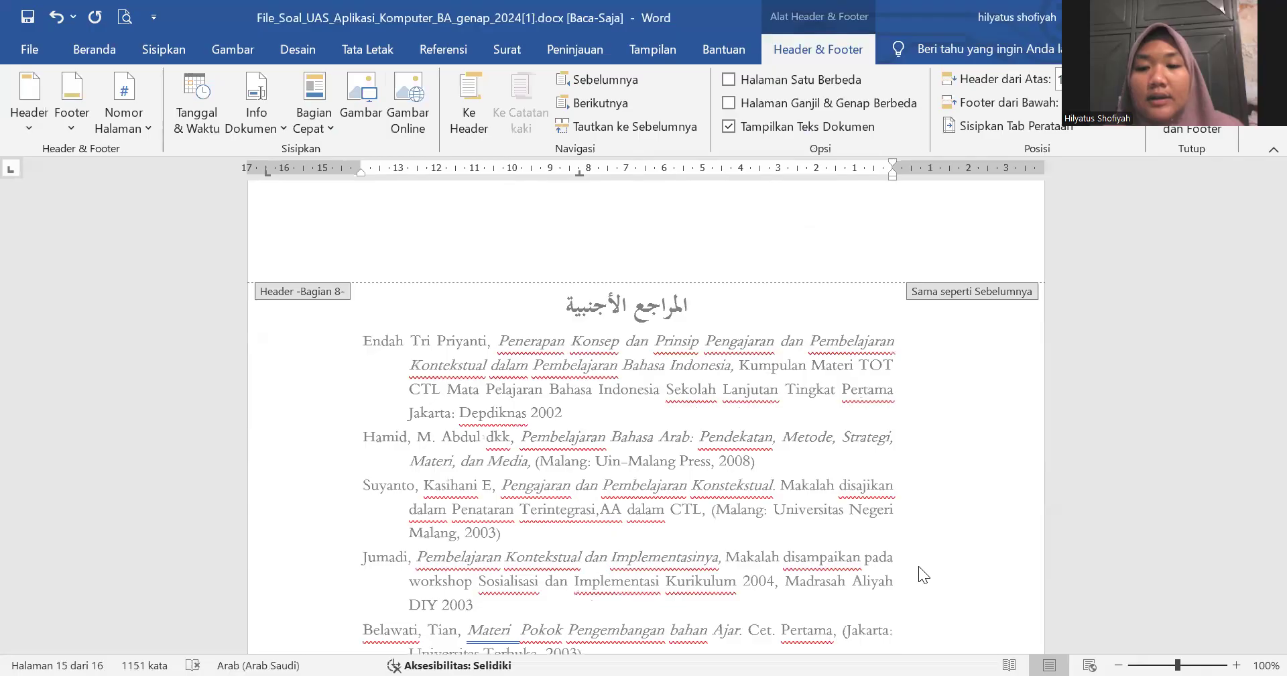
{"action": "key", "text": "ctrl+z"}
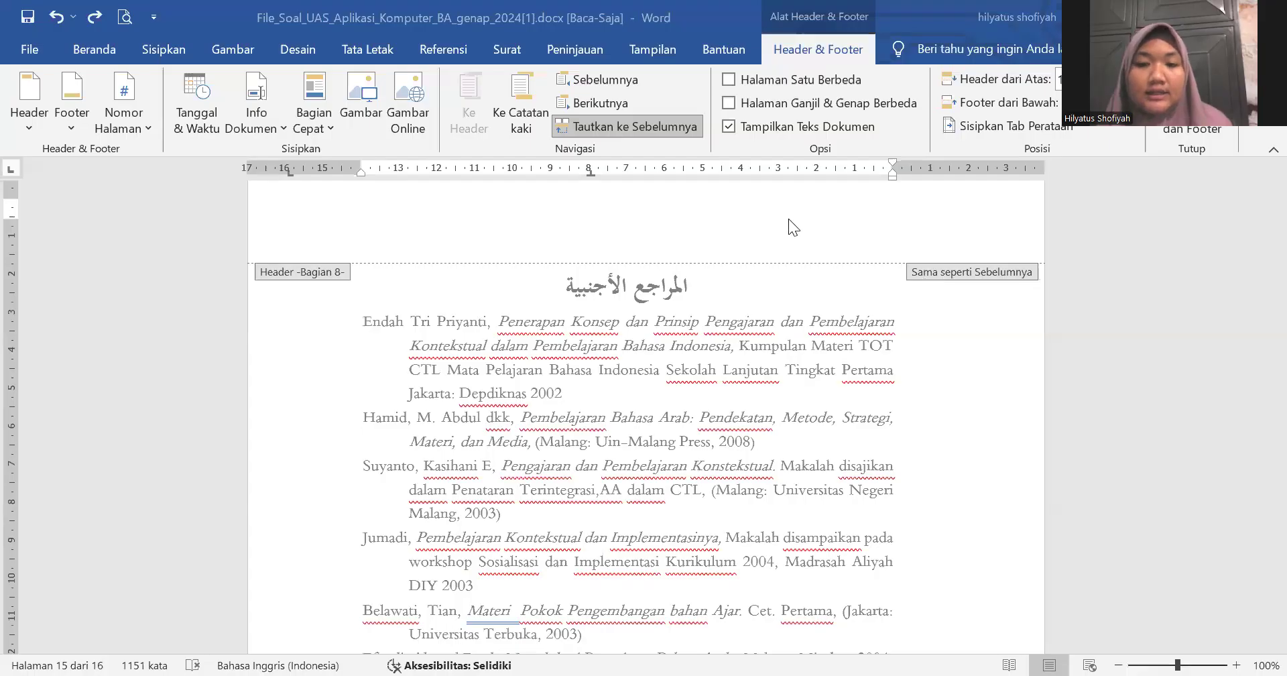
{"action": "scroll", "coordinate": [788, 218], "scroll_direction": "up", "scroll_amount": 2}
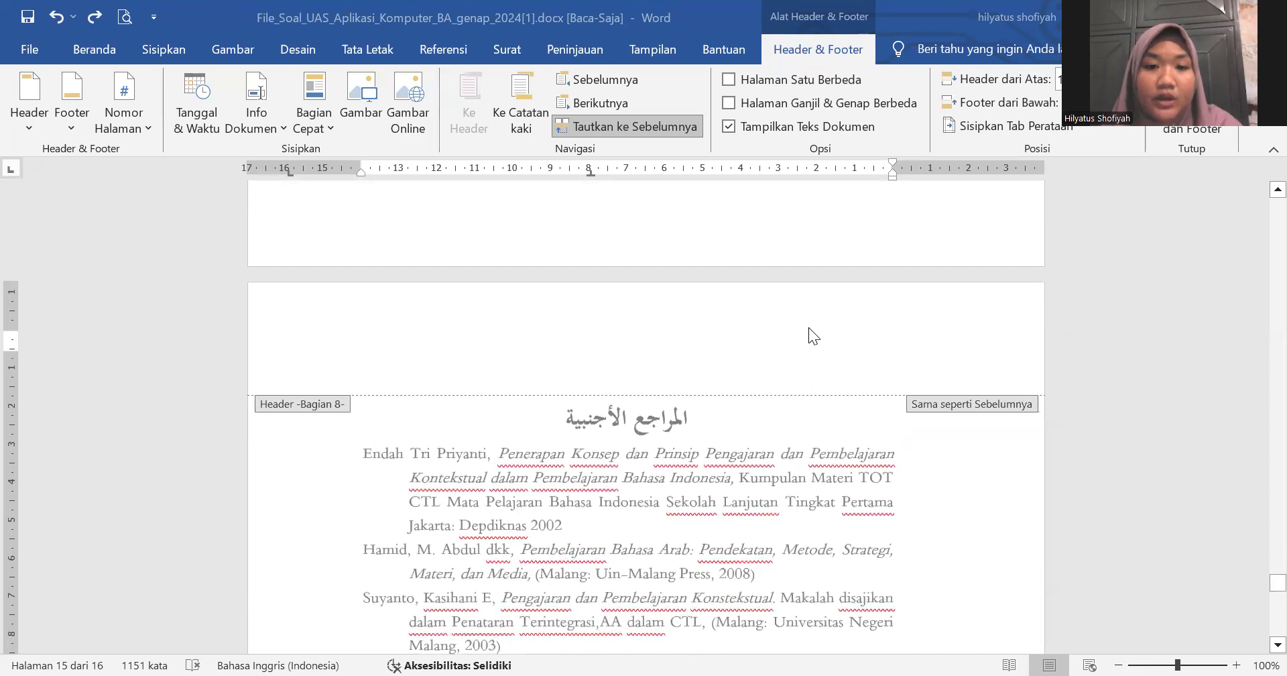
{"action": "left_click", "coordinate": [783, 335]}
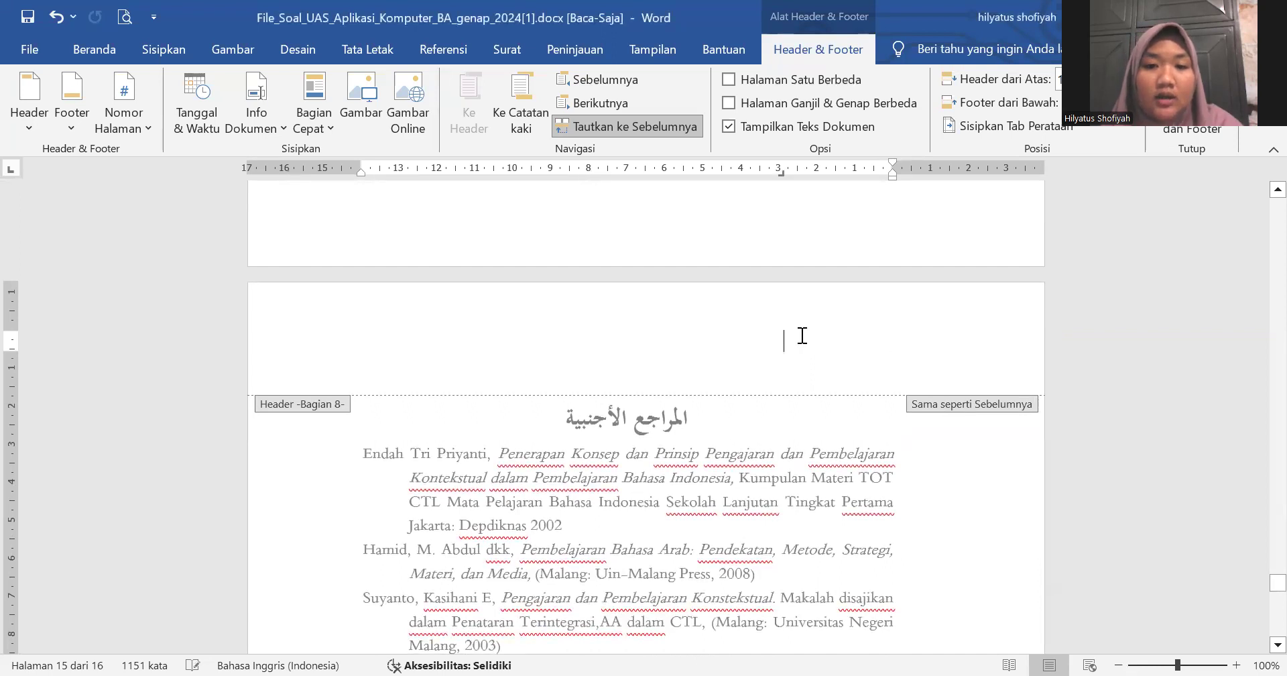
{"action": "double_click", "coordinate": [940, 463]}
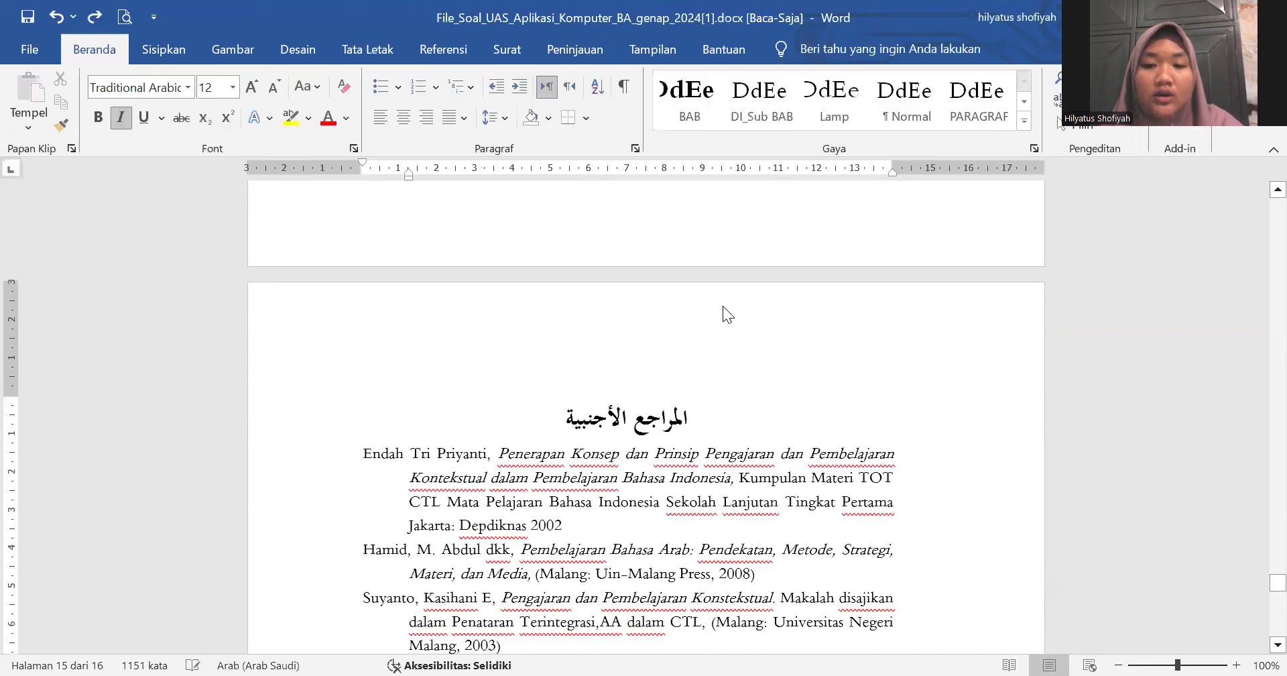
Step: Check the page numbers from the foreign references page back through the thesis to the cover page
{"action": "scroll", "coordinate": [722, 306], "scroll_direction": "up", "scroll_amount": 6}
{"action": "scroll", "coordinate": [724, 306], "scroll_direction": "up", "scroll_amount": 15}
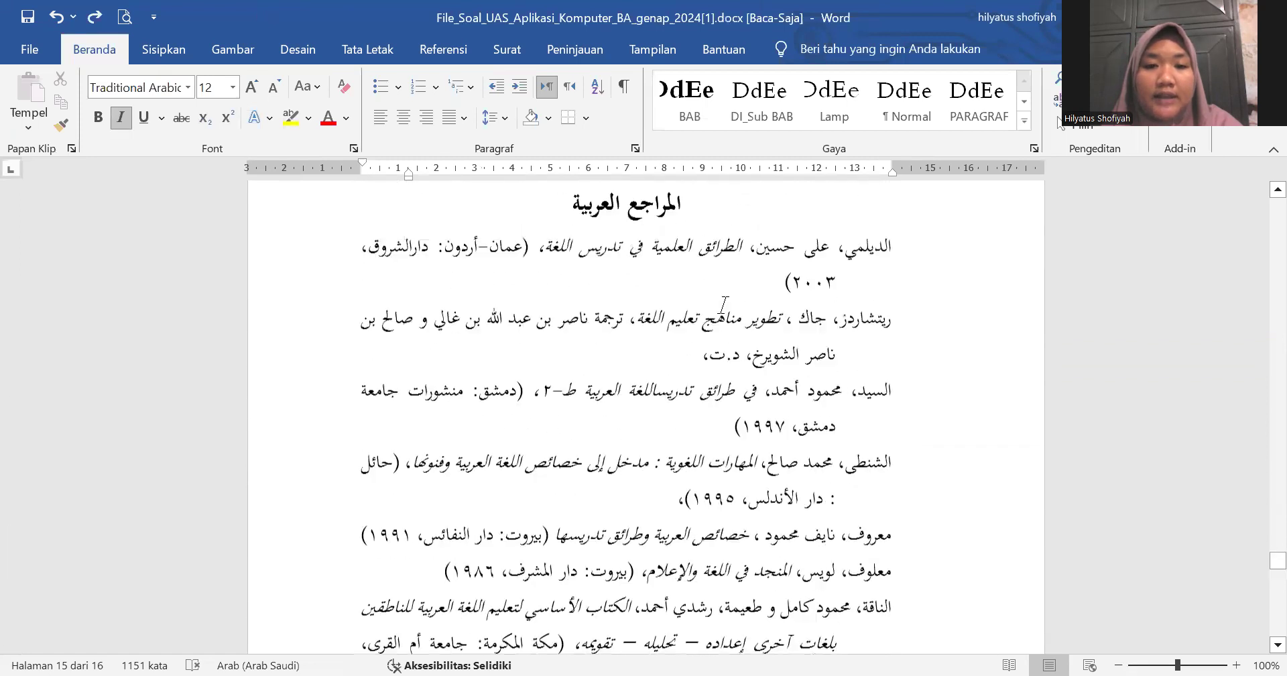
{"action": "scroll", "coordinate": [724, 306], "scroll_direction": "up", "scroll_amount": 15}
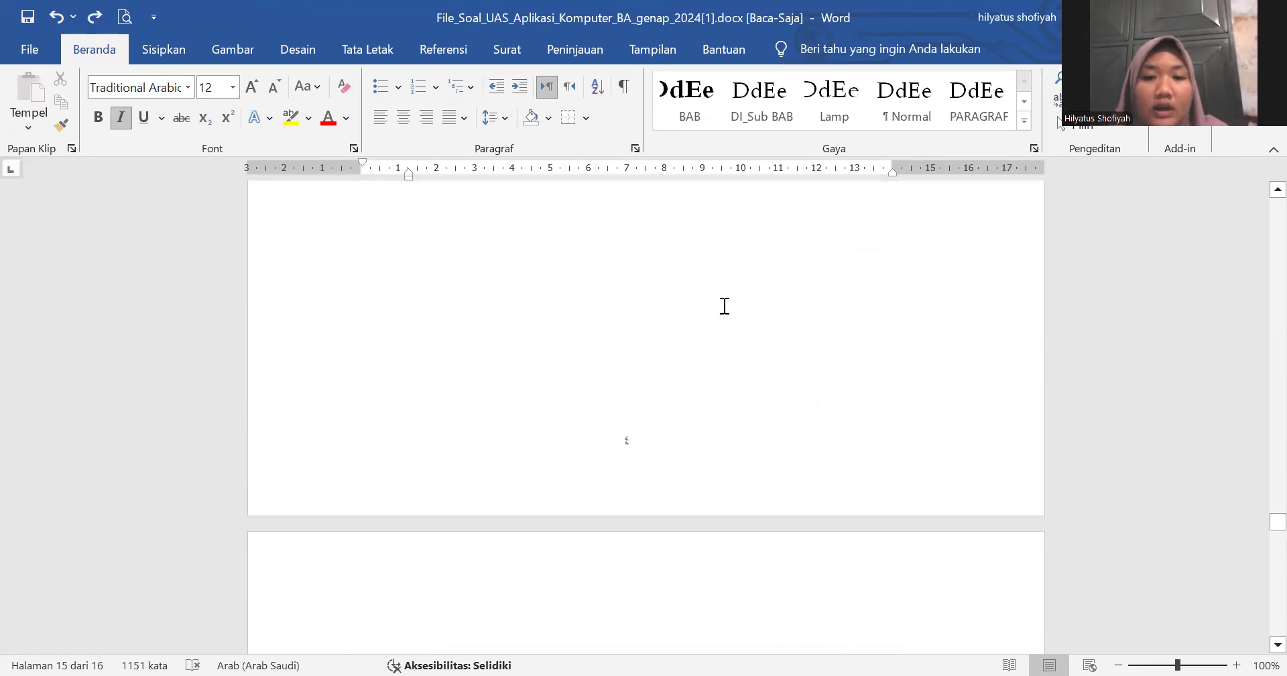
{"action": "scroll", "coordinate": [725, 306], "scroll_direction": "up", "scroll_amount": 15}
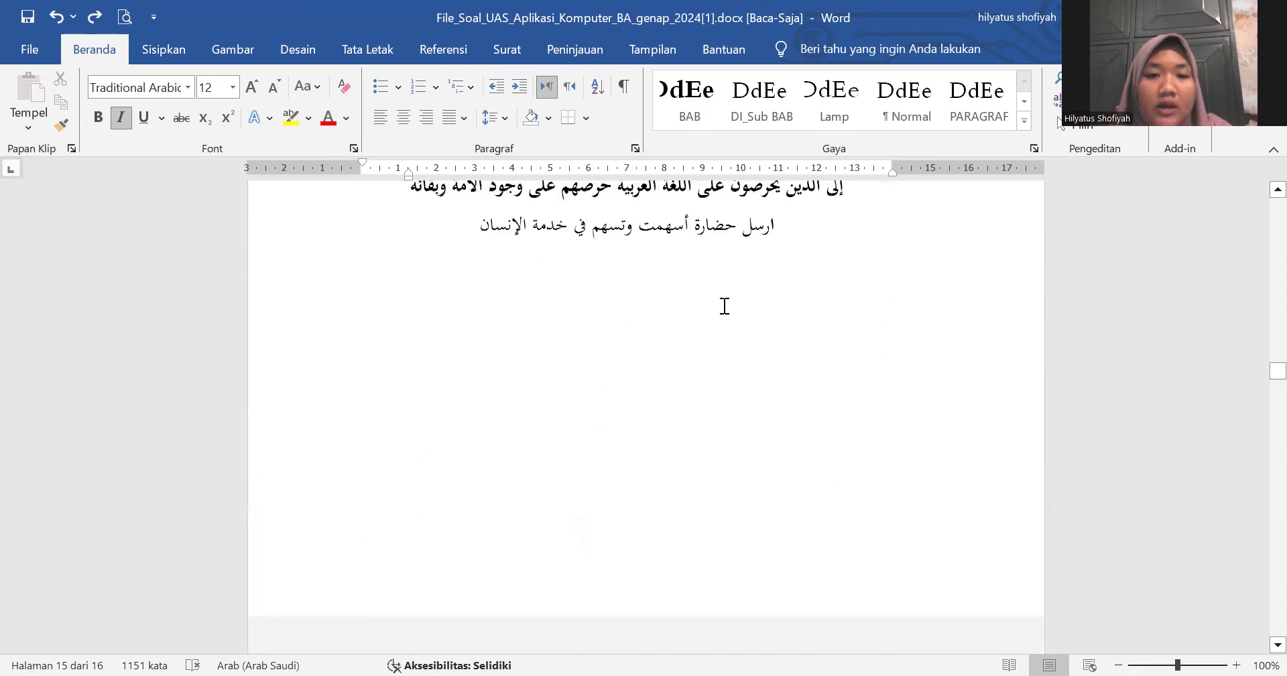
{"action": "scroll", "coordinate": [724, 306], "scroll_direction": "up", "scroll_amount": 15}
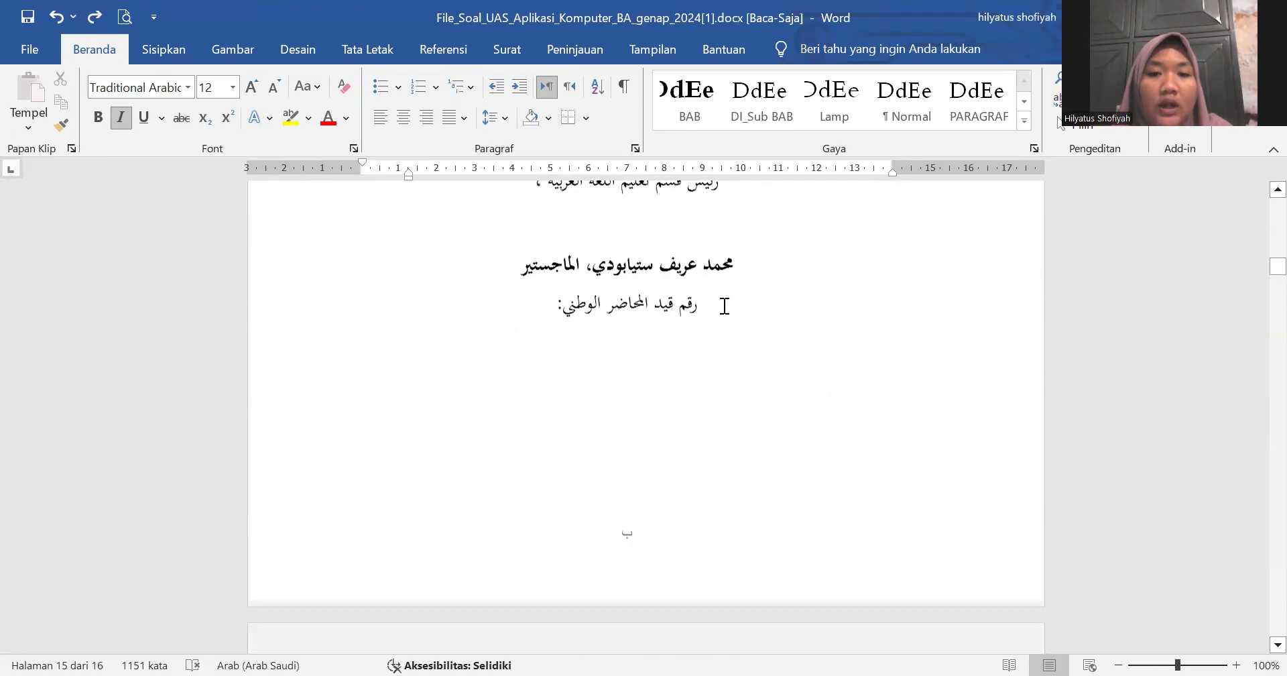
{"action": "scroll", "coordinate": [724, 306], "scroll_direction": "down", "scroll_amount": 12}
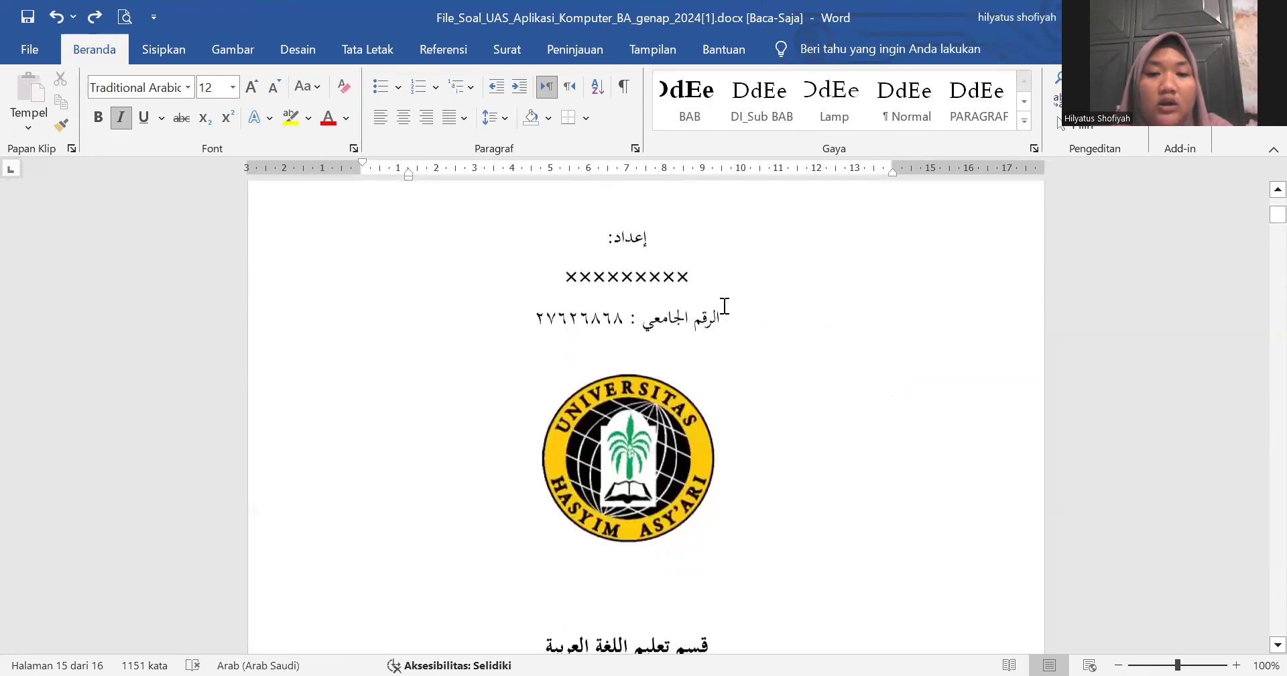
{"action": "scroll", "coordinate": [724, 306], "scroll_direction": "up", "scroll_amount": 10}
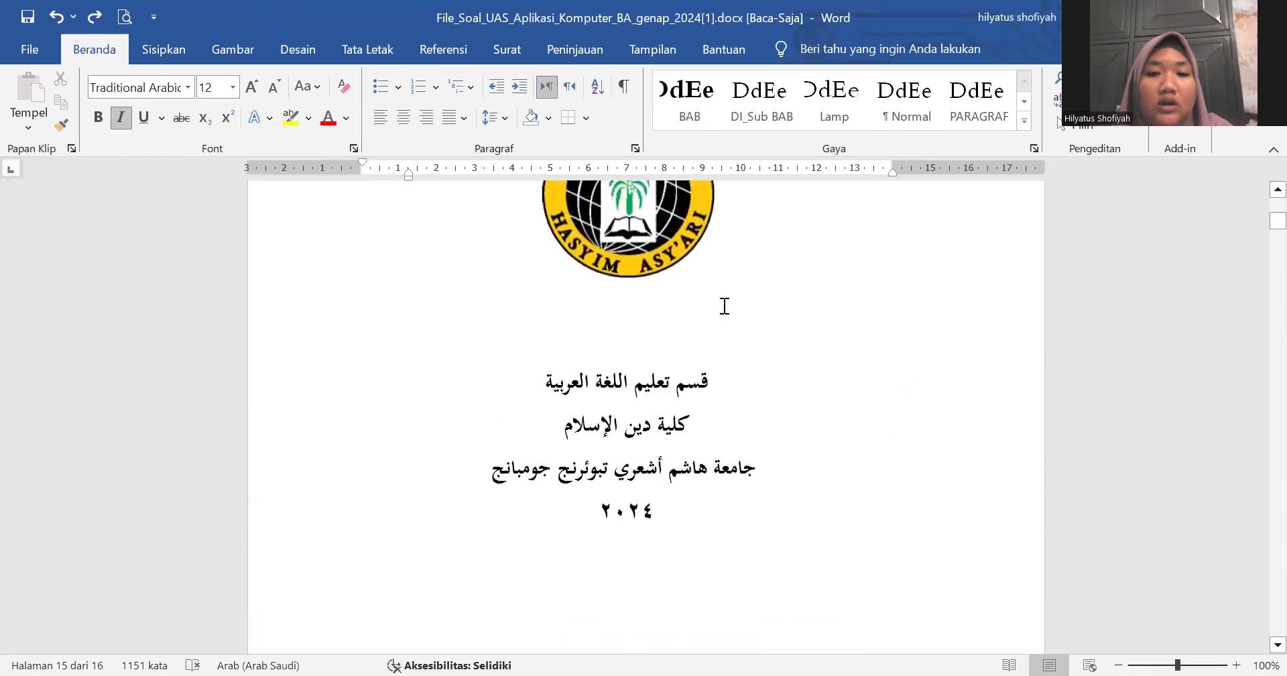
Step: Review the page numbers of the front-matter pages from the cover to the opening of chapter one
{"action": "scroll", "coordinate": [724, 305], "scroll_direction": "down", "scroll_amount": 6}
{"action": "scroll", "coordinate": [725, 305], "scroll_direction": "up", "scroll_amount": 5}
{"action": "scroll", "coordinate": [724, 306], "scroll_direction": "down", "scroll_amount": 2}
{"action": "scroll", "coordinate": [724, 305], "scroll_direction": "down", "scroll_amount": 12}
{"action": "scroll", "coordinate": [724, 306], "scroll_direction": "up", "scroll_amount": 6}
{"action": "scroll", "coordinate": [725, 306], "scroll_direction": "down", "scroll_amount": 15}
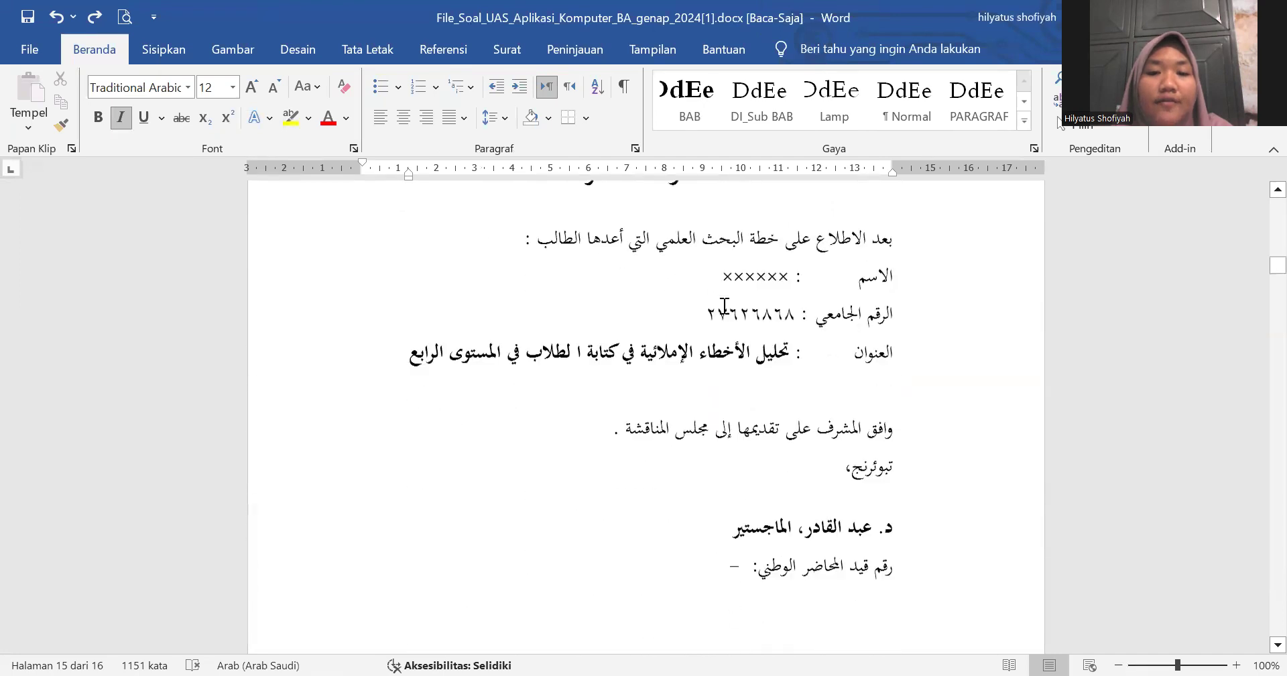
{"action": "scroll", "coordinate": [723, 306], "scroll_direction": "down", "scroll_amount": 20}
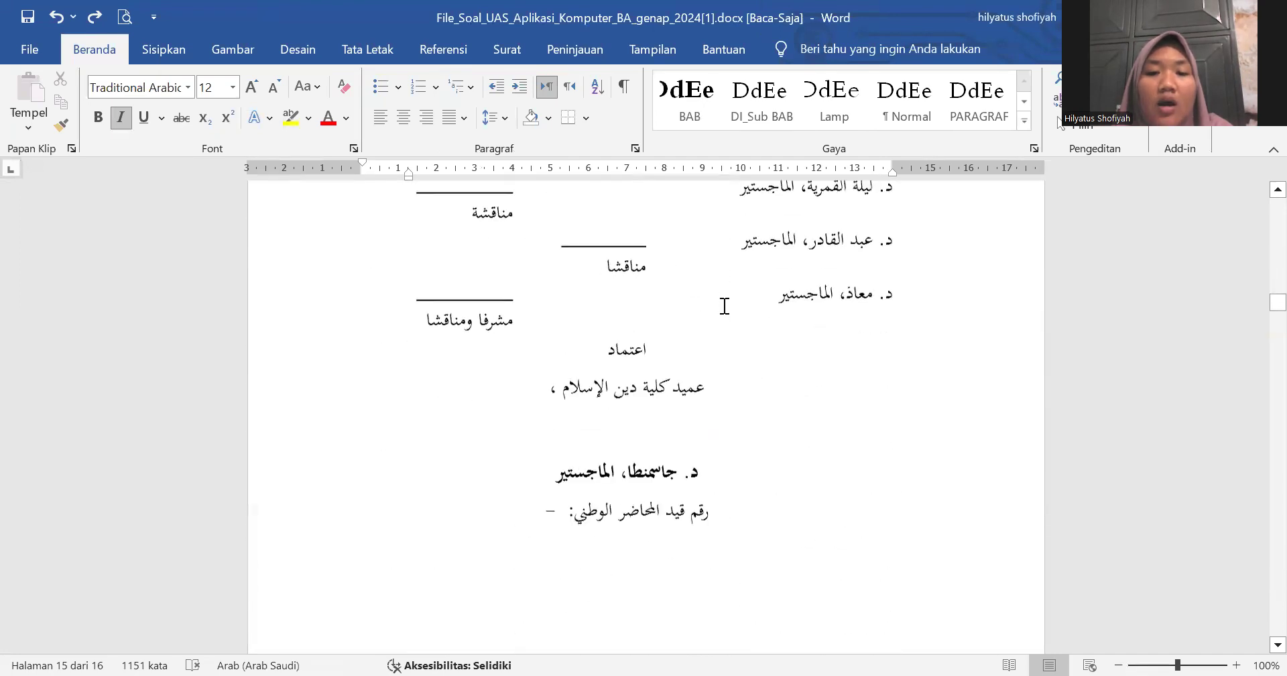
{"action": "scroll", "coordinate": [725, 306], "scroll_direction": "down", "scroll_amount": 20}
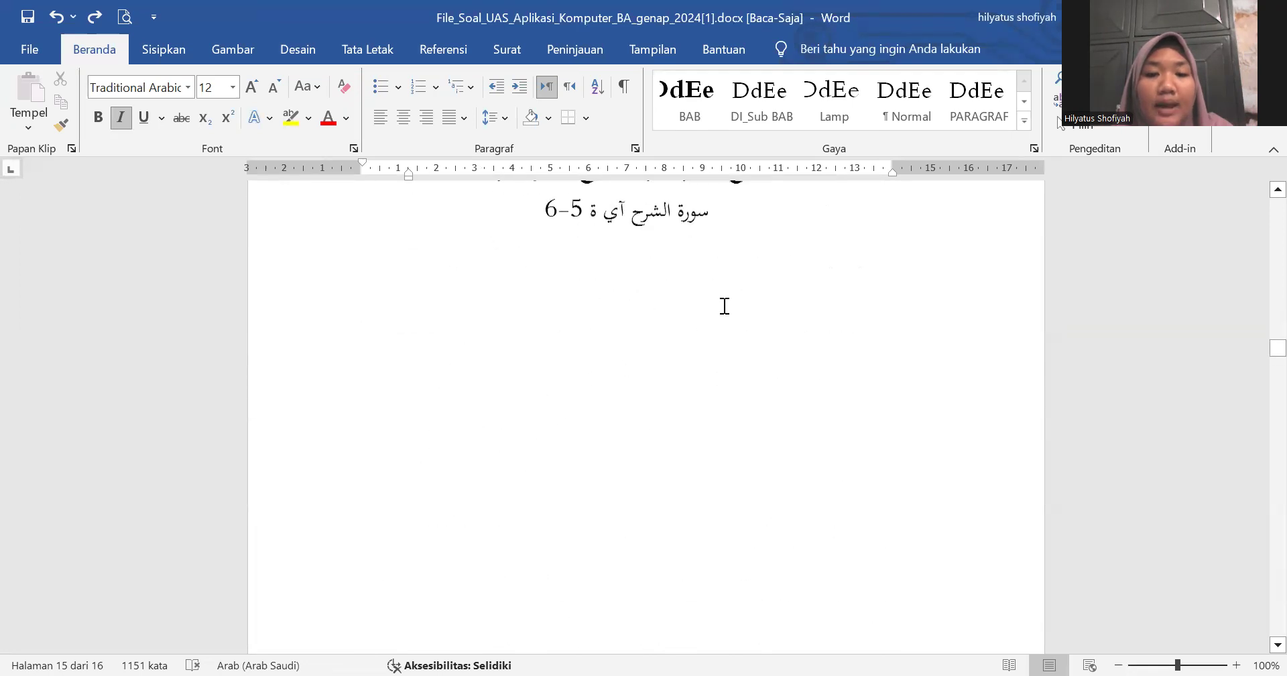
{"action": "scroll", "coordinate": [725, 305], "scroll_direction": "down", "scroll_amount": 10}
{"action": "scroll", "coordinate": [723, 306], "scroll_direction": "up", "scroll_amount": 6}
{"action": "scroll", "coordinate": [723, 306], "scroll_direction": "down", "scroll_amount": 15}
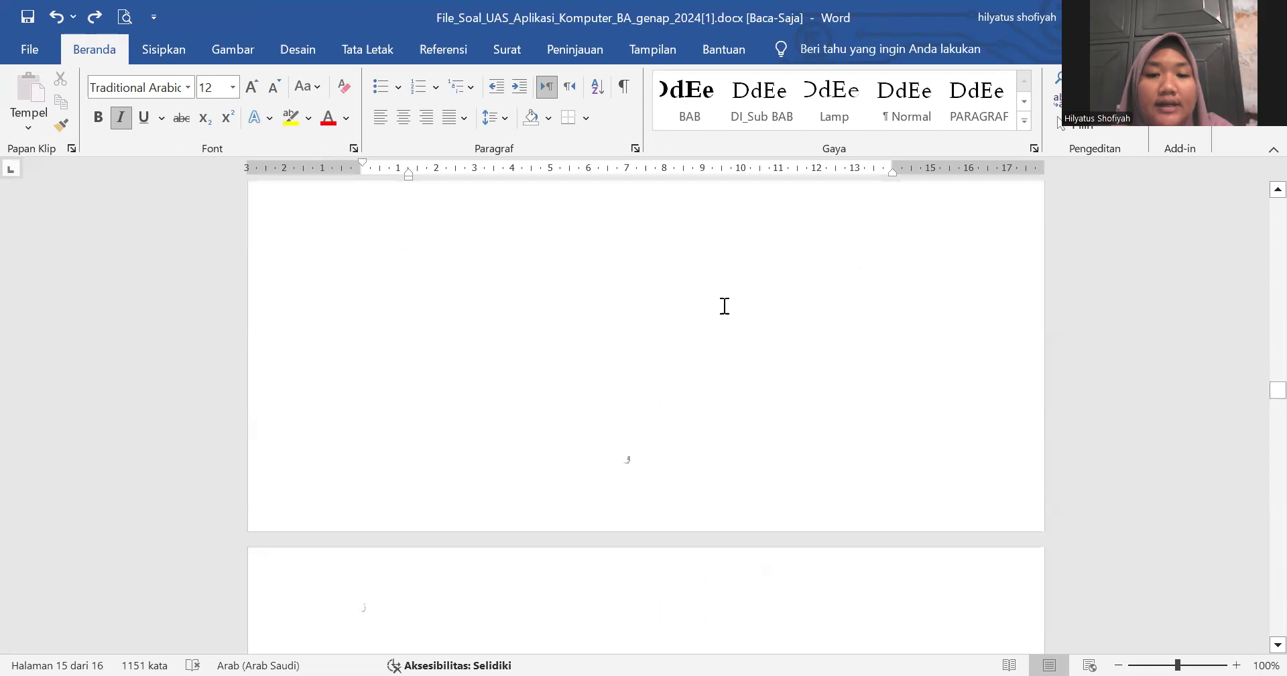
{"action": "scroll", "coordinate": [724, 306], "scroll_direction": "down", "scroll_amount": 15}
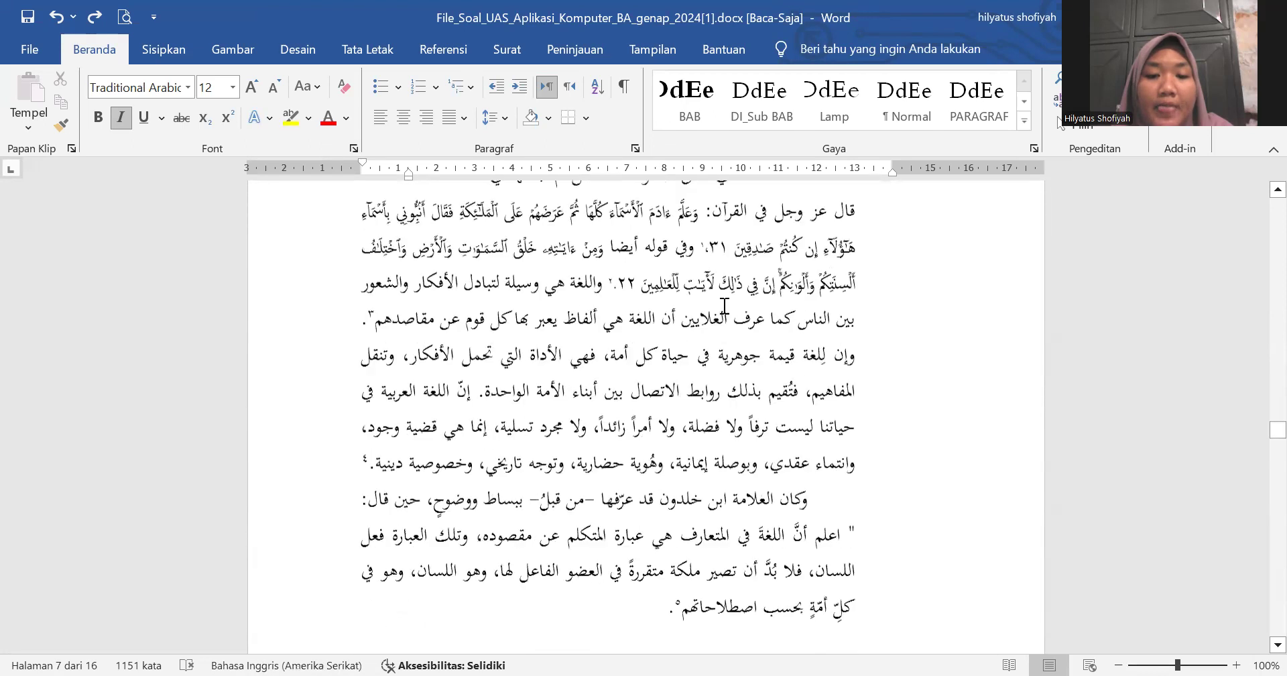
Step: Examine the header and footer page numbers of chapter one's opening page in section 3 and the section 4 header
{"action": "scroll", "coordinate": [725, 305], "scroll_direction": "down", "scroll_amount": 3}
{"action": "scroll", "coordinate": [723, 306], "scroll_direction": "up", "scroll_amount": 15}
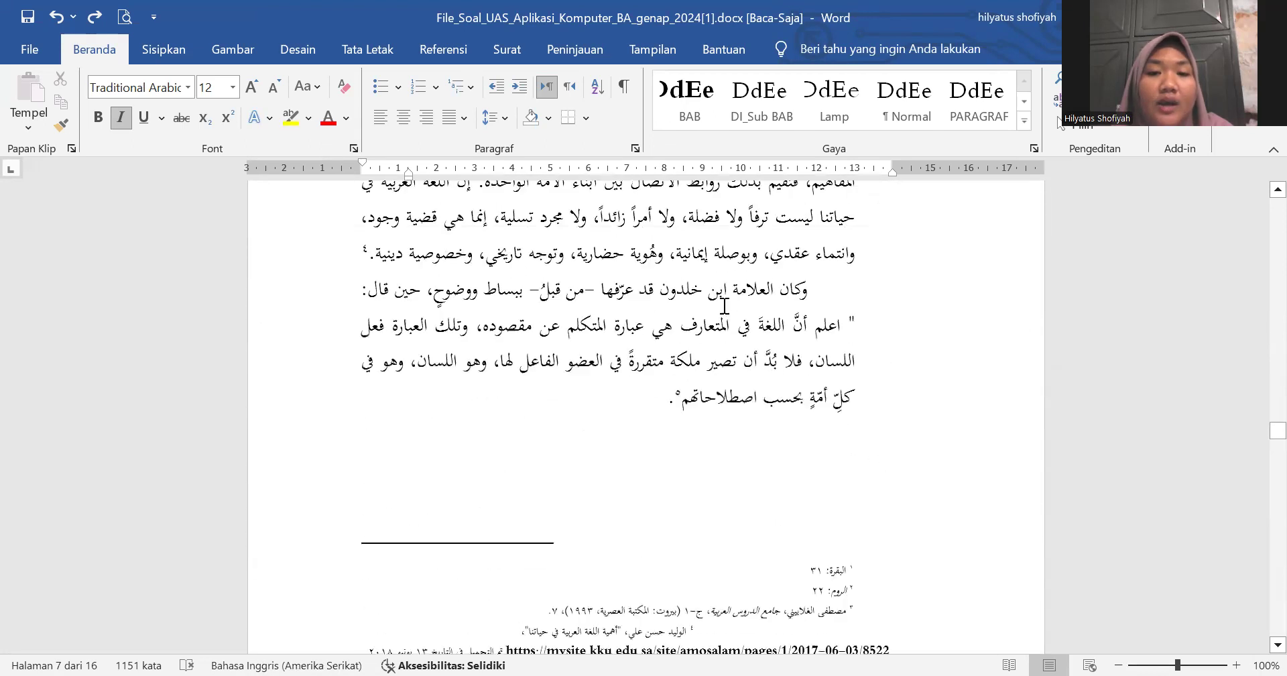
{"action": "scroll", "coordinate": [655, 399], "scroll_direction": "down", "scroll_amount": 4}
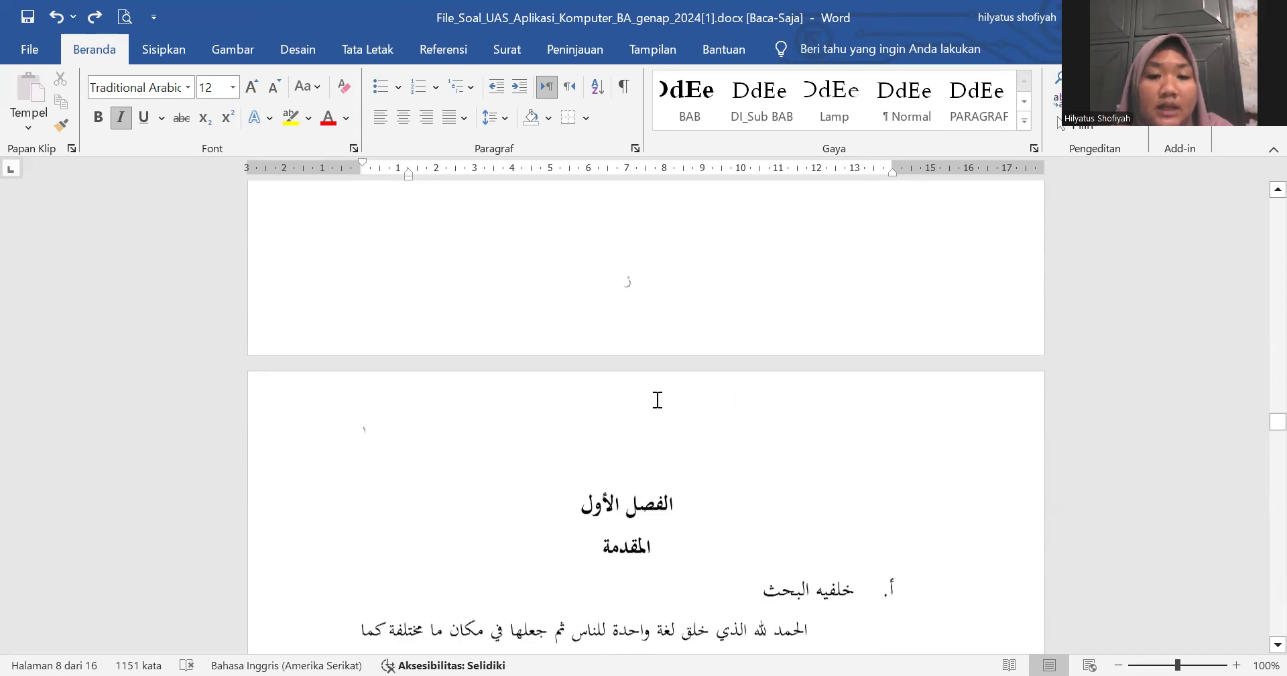
{"action": "scroll", "coordinate": [657, 399], "scroll_direction": "down", "scroll_amount": 10}
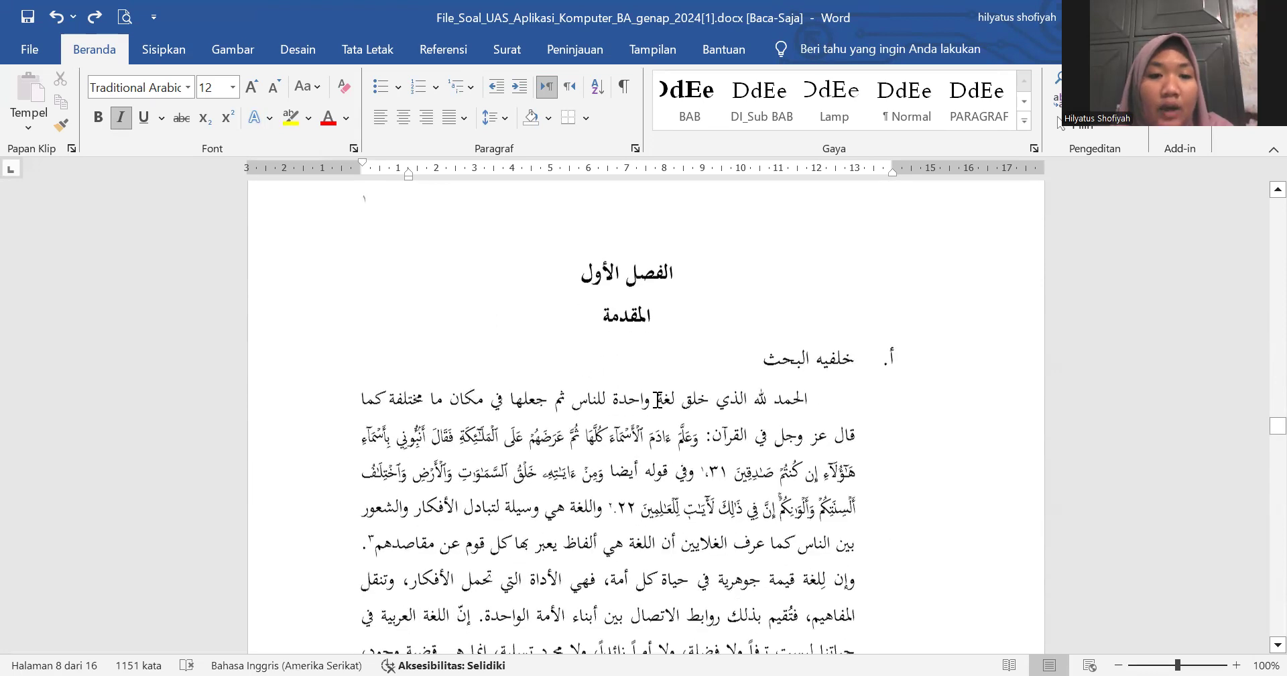
{"action": "scroll", "coordinate": [656, 399], "scroll_direction": "up", "scroll_amount": 4}
{"action": "scroll", "coordinate": [660, 407], "scroll_direction": "down", "scroll_amount": 2}
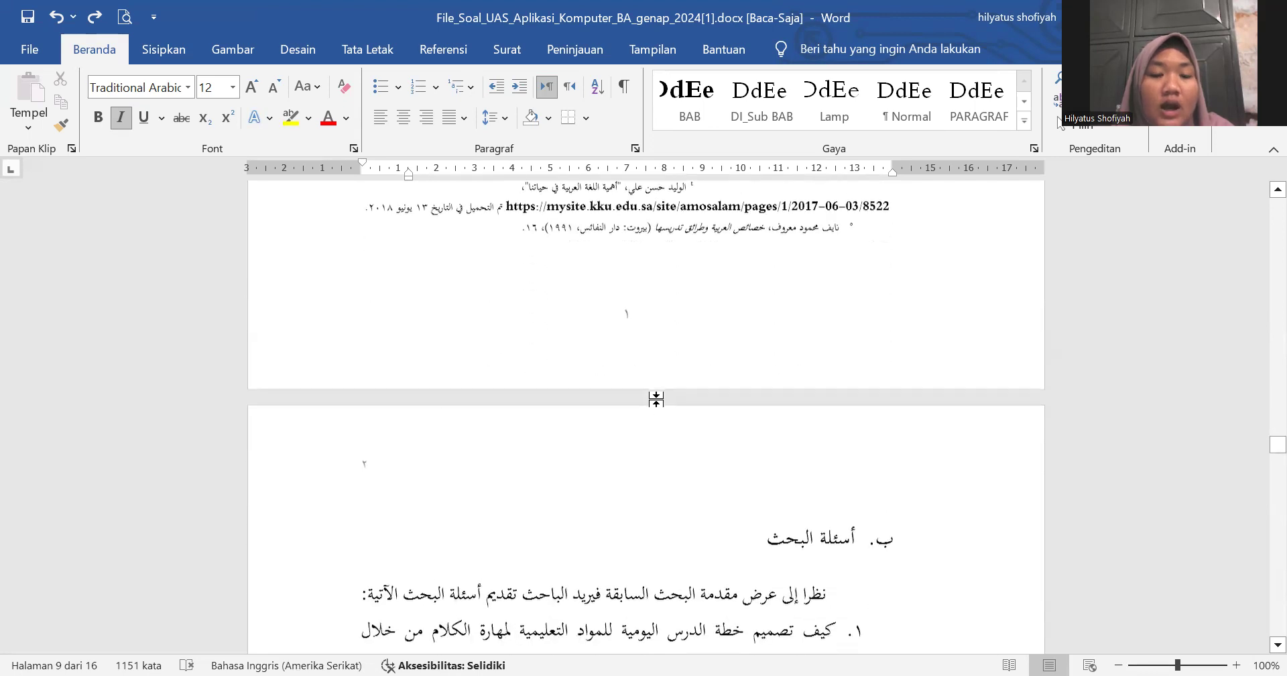
{"action": "double_click", "coordinate": [464, 449]}
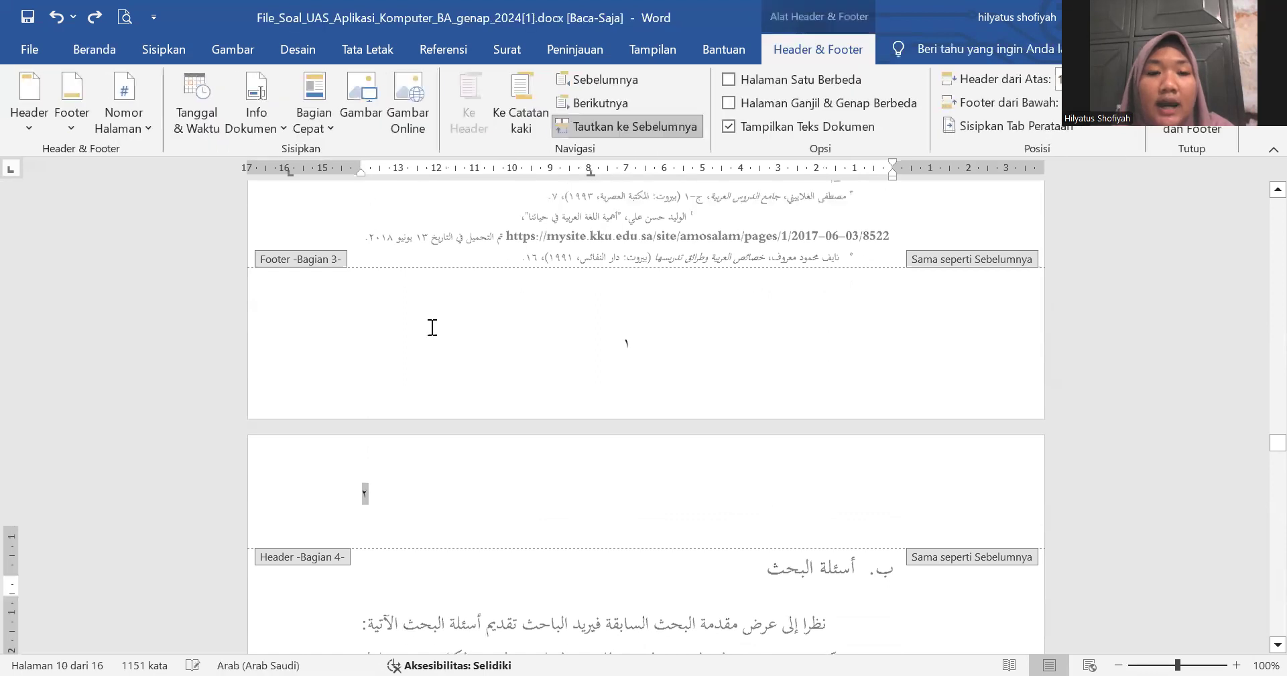
{"action": "scroll", "coordinate": [430, 327], "scroll_direction": "up", "scroll_amount": 10}
{"action": "scroll", "coordinate": [430, 327], "scroll_direction": "up", "scroll_amount": 5}
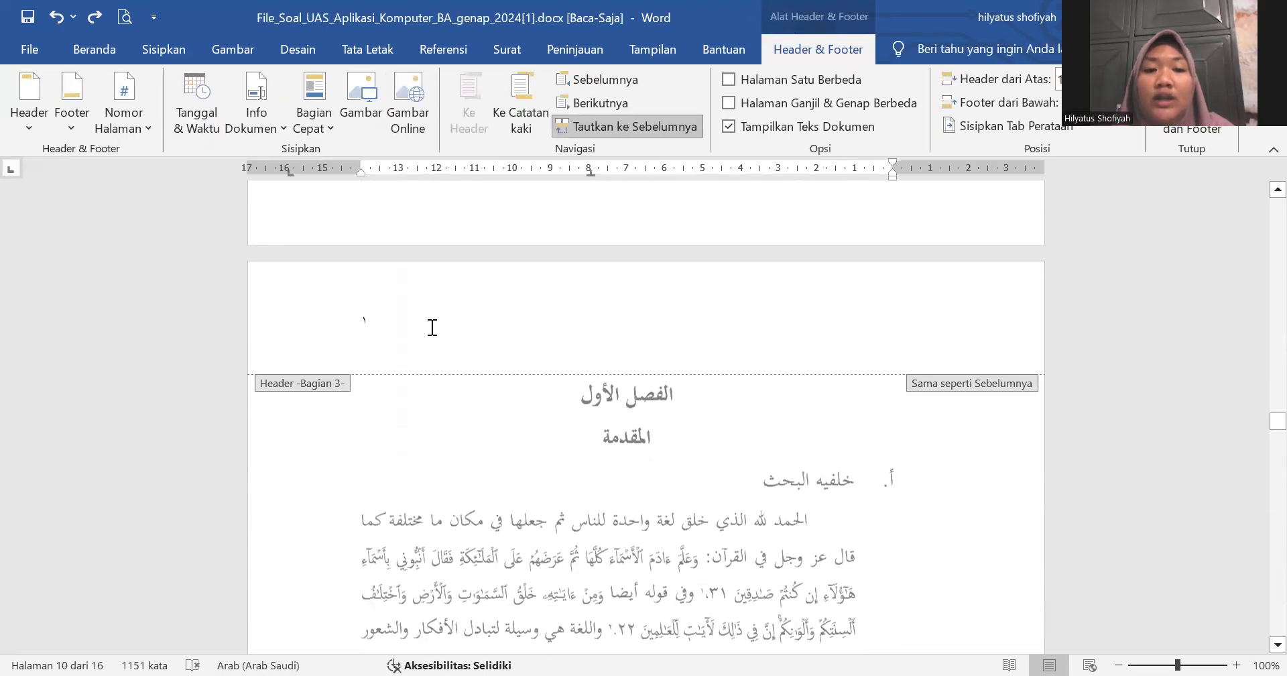
{"action": "scroll", "coordinate": [382, 325], "scroll_direction": "down", "scroll_amount": 13}
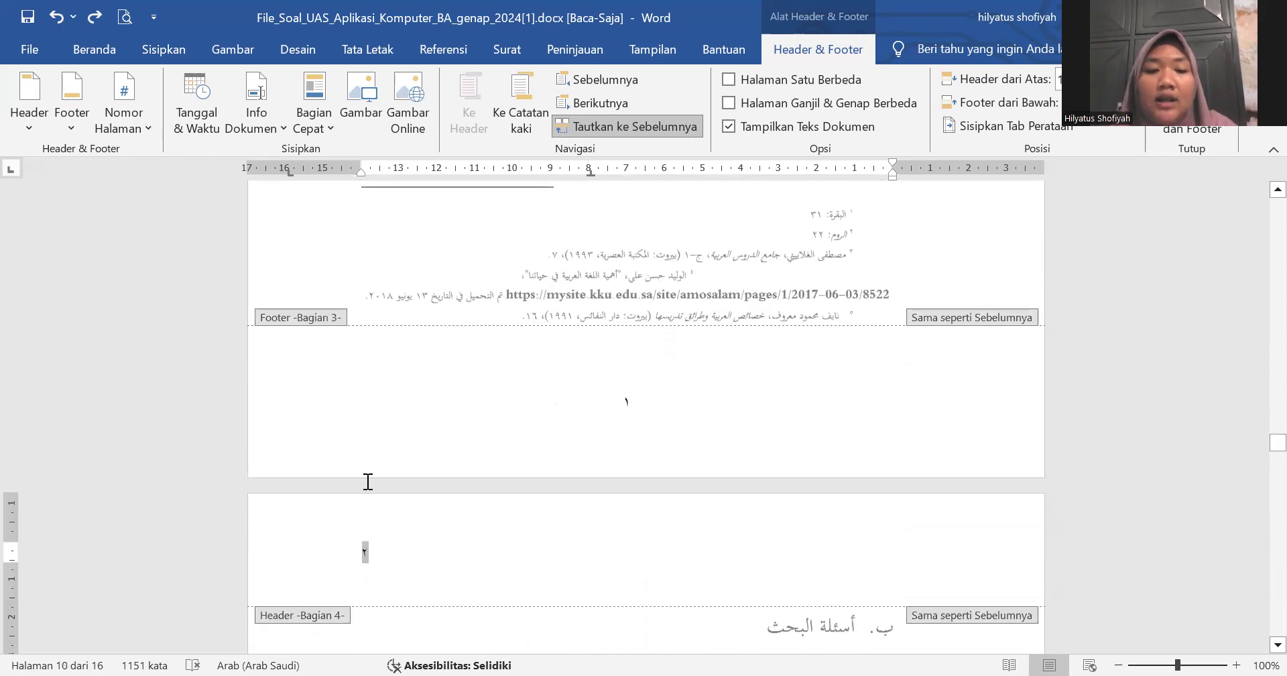
{"action": "double_click", "coordinate": [360, 550]}
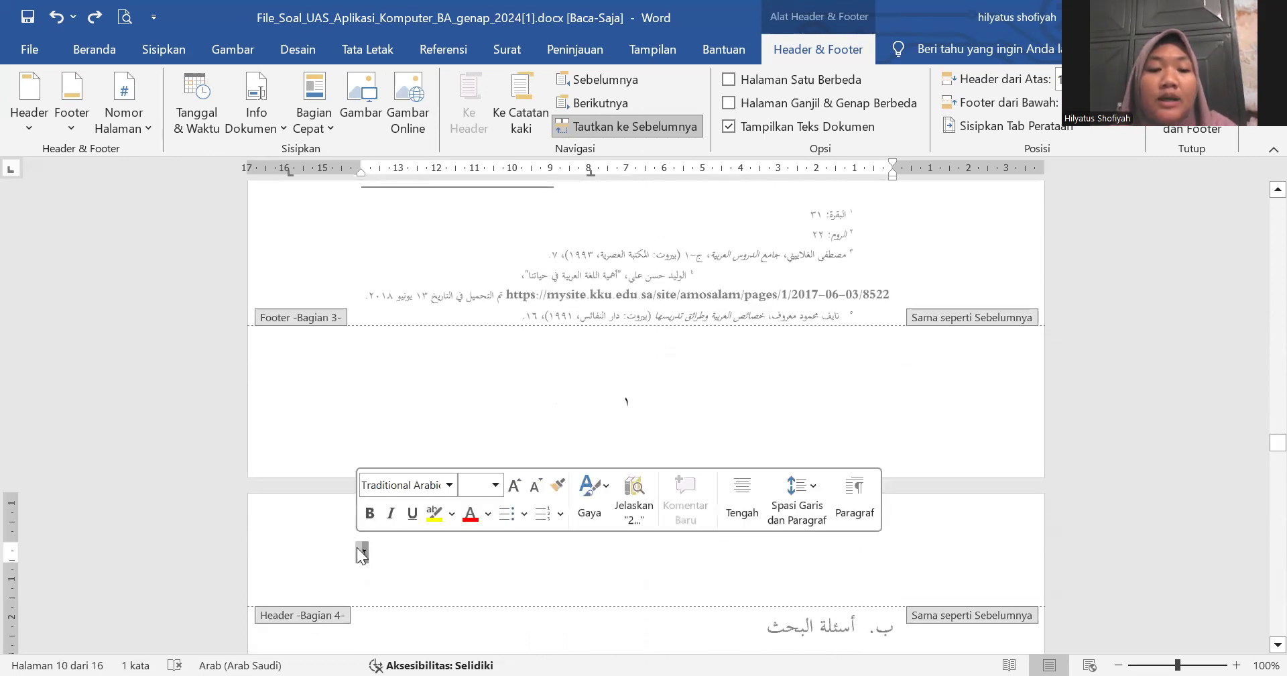
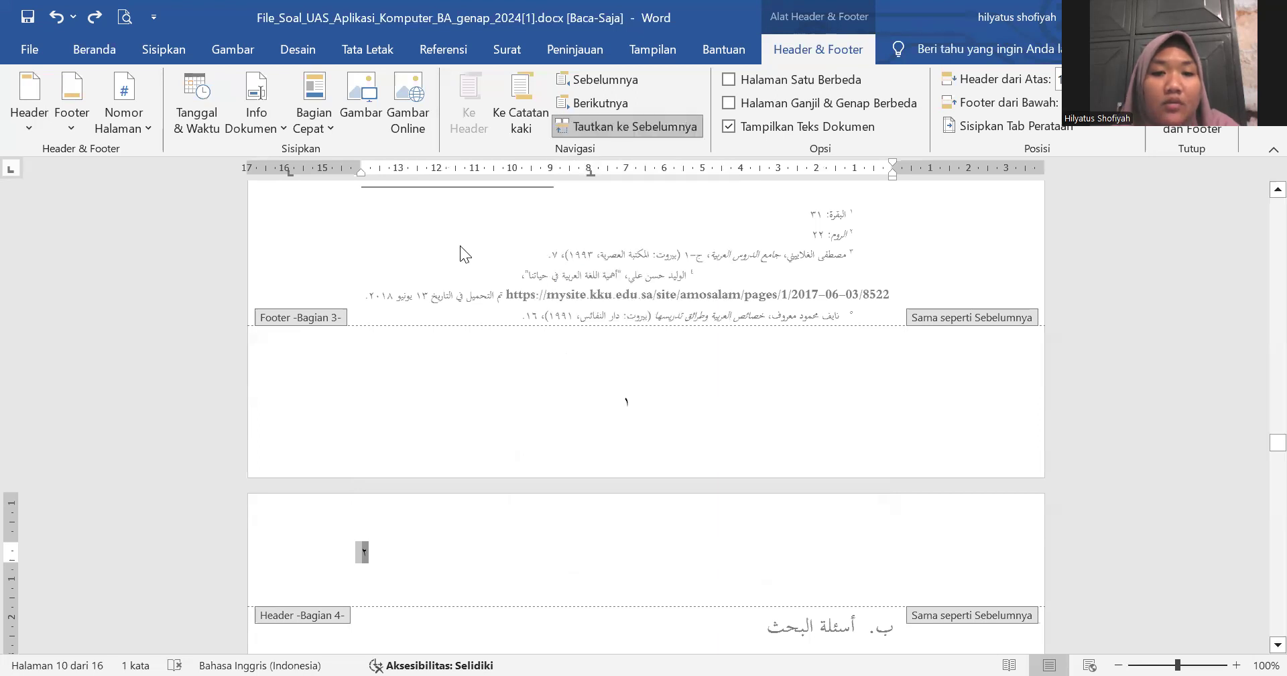
Step: Examine the page numbers in the cover page's footer and in the header of the title page after it
{"action": "scroll", "coordinate": [459, 246], "scroll_direction": "up", "scroll_amount": 15}
{"action": "scroll", "coordinate": [460, 245], "scroll_direction": "up", "scroll_amount": 10}
{"action": "scroll", "coordinate": [462, 247], "scroll_direction": "up", "scroll_amount": 10}
{"action": "scroll", "coordinate": [462, 246], "scroll_direction": "down", "scroll_amount": 15}
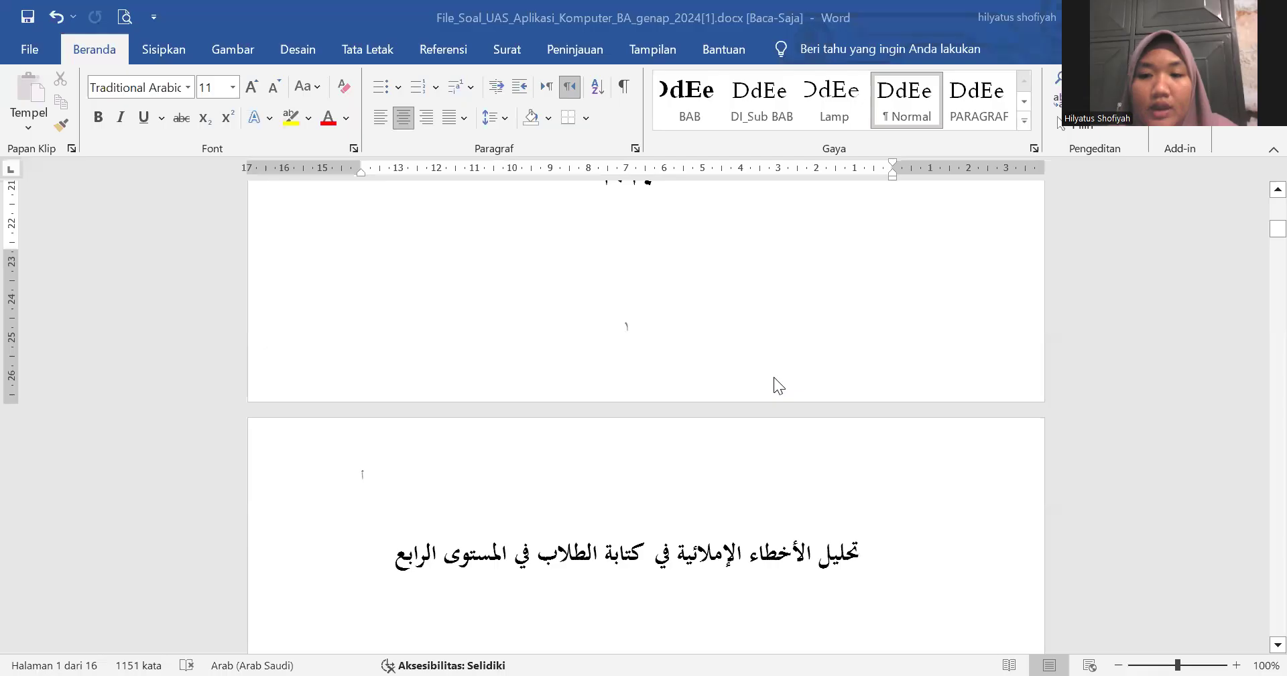
{"action": "scroll", "coordinate": [607, 406], "scroll_direction": "down", "scroll_amount": 1}
{"action": "scroll", "coordinate": [607, 406], "scroll_direction": "down", "scroll_amount": 2}
{"action": "scroll", "coordinate": [607, 406], "scroll_direction": "up", "scroll_amount": 8}
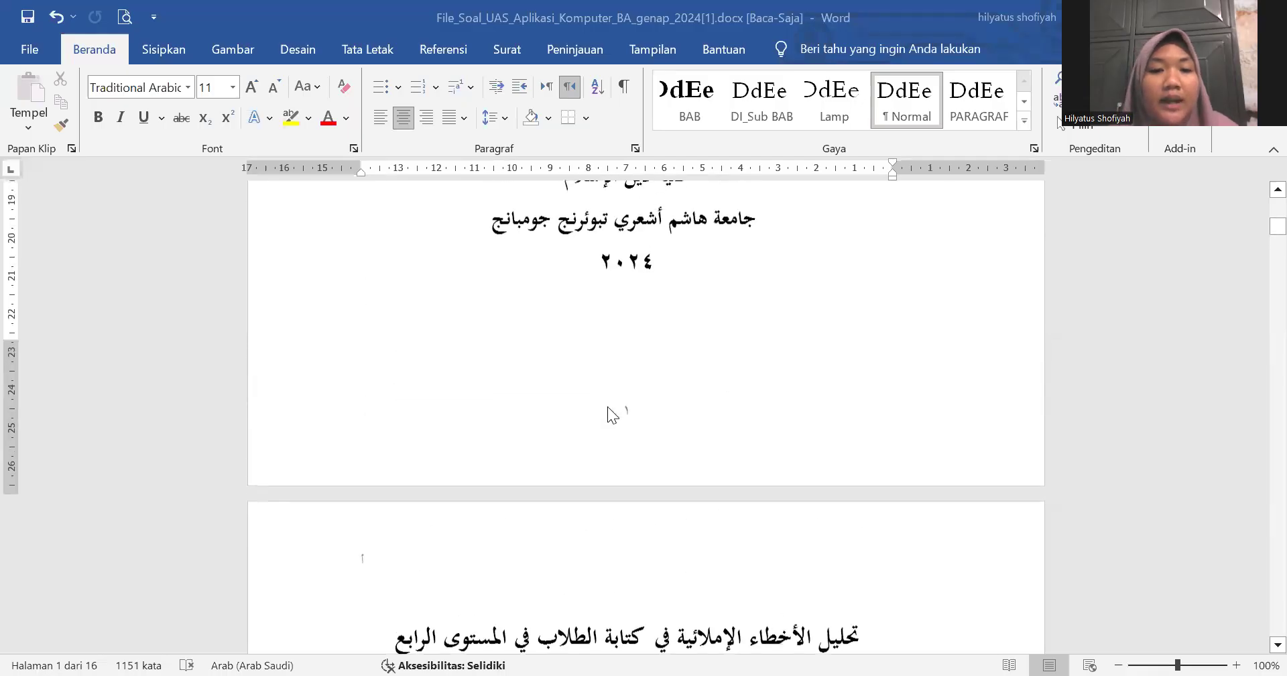
{"action": "scroll", "coordinate": [608, 406], "scroll_direction": "up", "scroll_amount": 4}
{"action": "scroll", "coordinate": [607, 406], "scroll_direction": "down", "scroll_amount": 3}
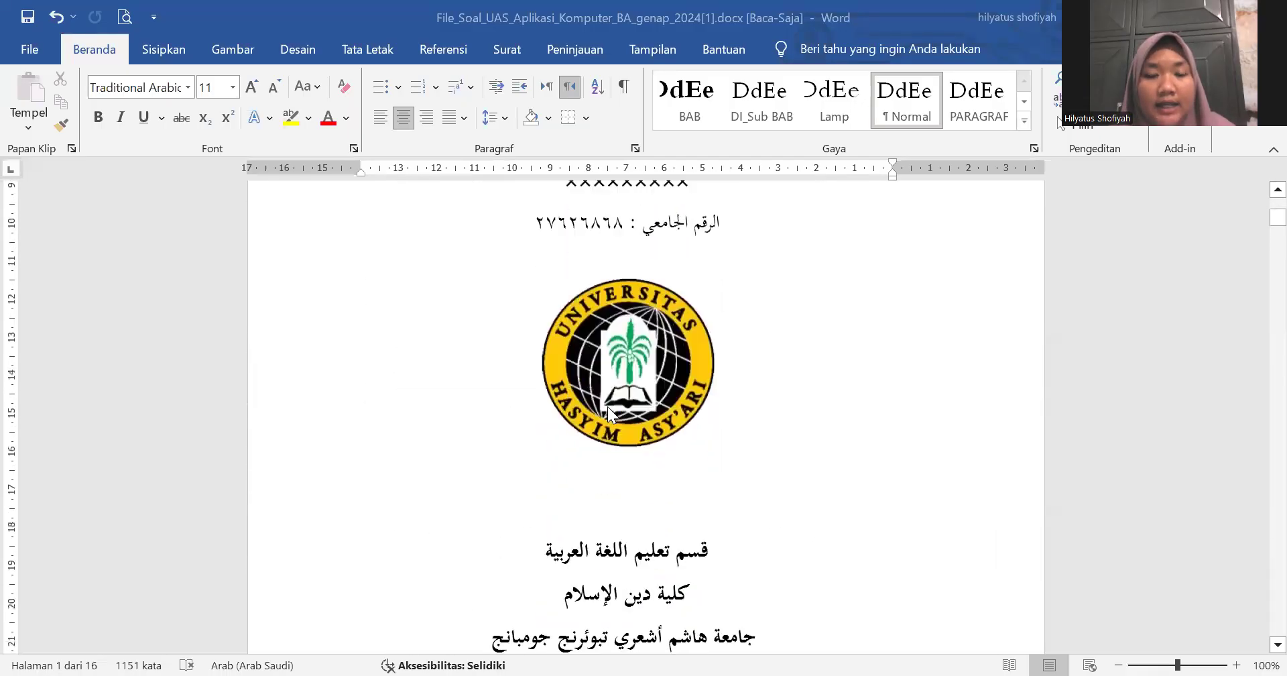
{"action": "scroll", "coordinate": [607, 406], "scroll_direction": "up", "scroll_amount": 5}
{"action": "scroll", "coordinate": [674, 489], "scroll_direction": "down", "scroll_amount": 10}
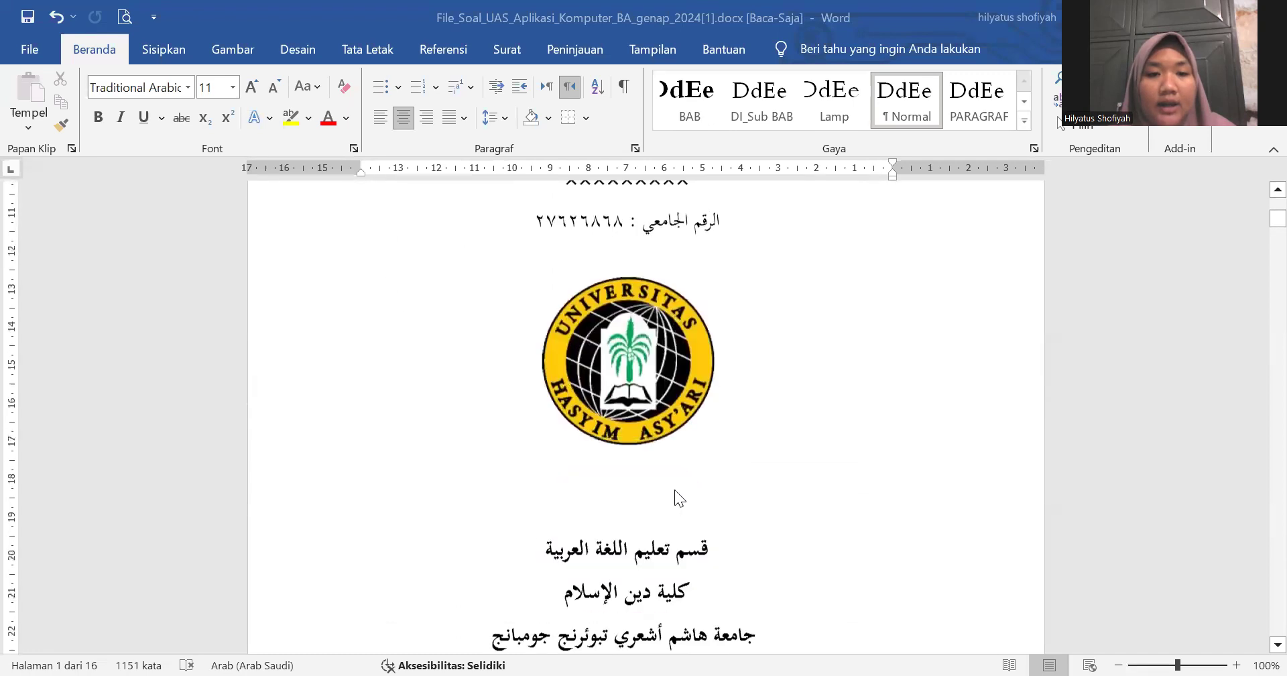
{"action": "scroll", "coordinate": [674, 489], "scroll_direction": "down", "scroll_amount": 10}
{"action": "scroll", "coordinate": [665, 435], "scroll_direction": "up", "scroll_amount": 1}
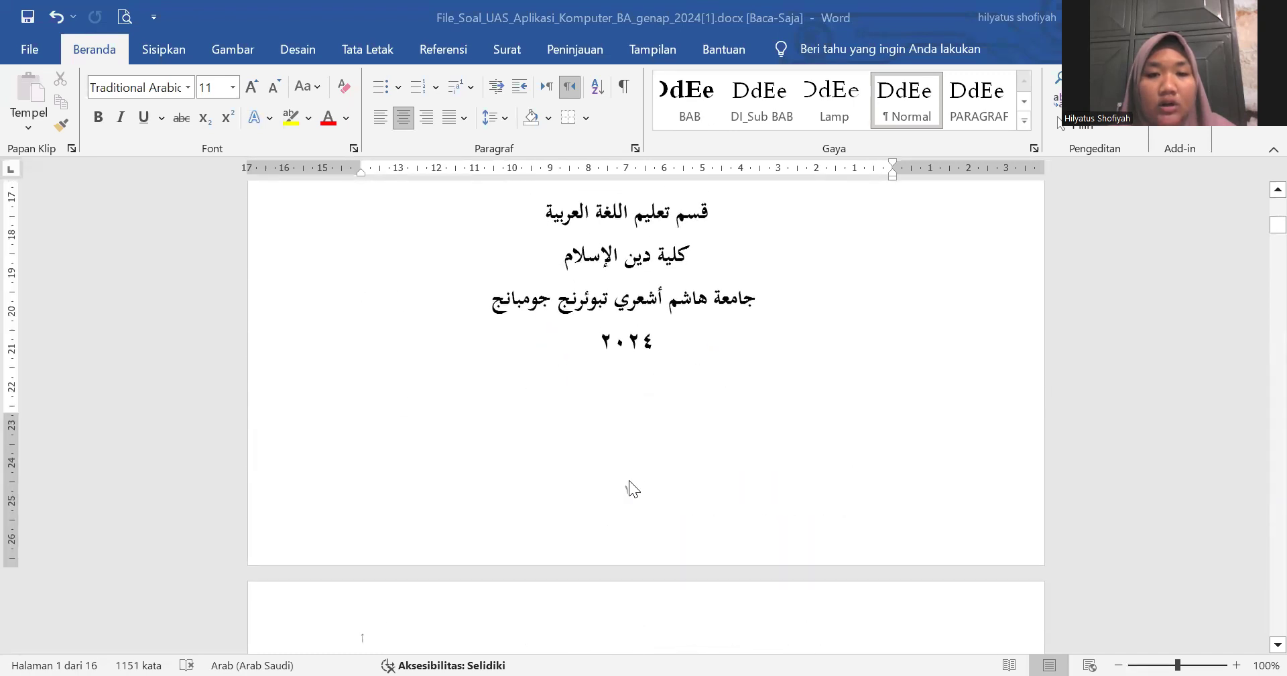
{"action": "left_click", "coordinate": [626, 488]}
{"action": "scroll", "coordinate": [505, 439], "scroll_direction": "down", "scroll_amount": 3}
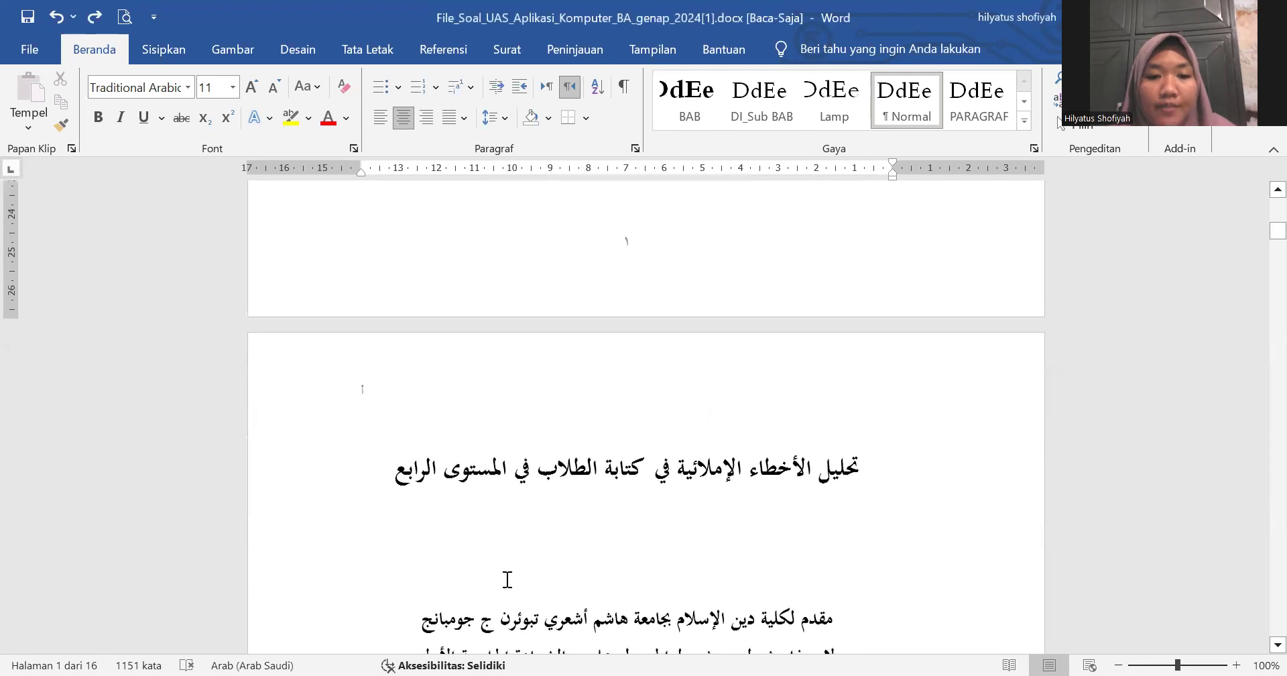
Step: Unlink both the header and the footer of section 2, starting at the title page, from the previous section
{"action": "double_click", "coordinate": [490, 432]}
{"action": "scroll", "coordinate": [472, 409], "scroll_direction": "down", "scroll_amount": 8}
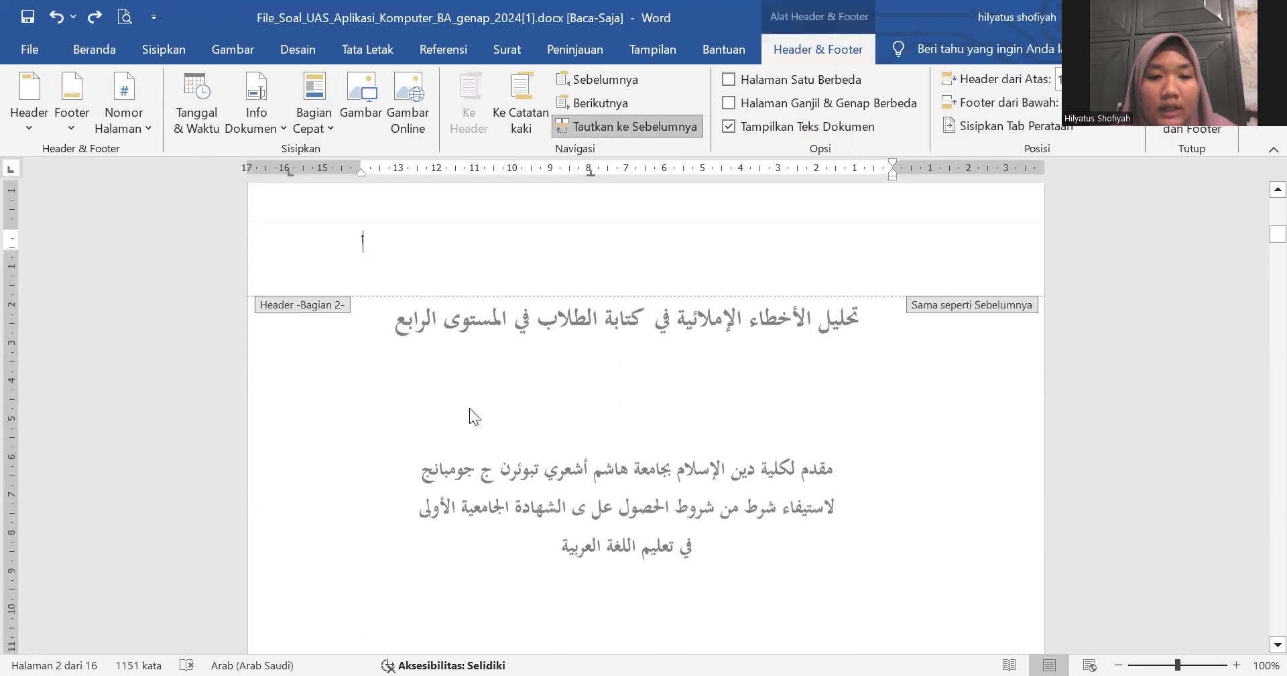
{"action": "scroll", "coordinate": [618, 513], "scroll_direction": "down", "scroll_amount": 3}
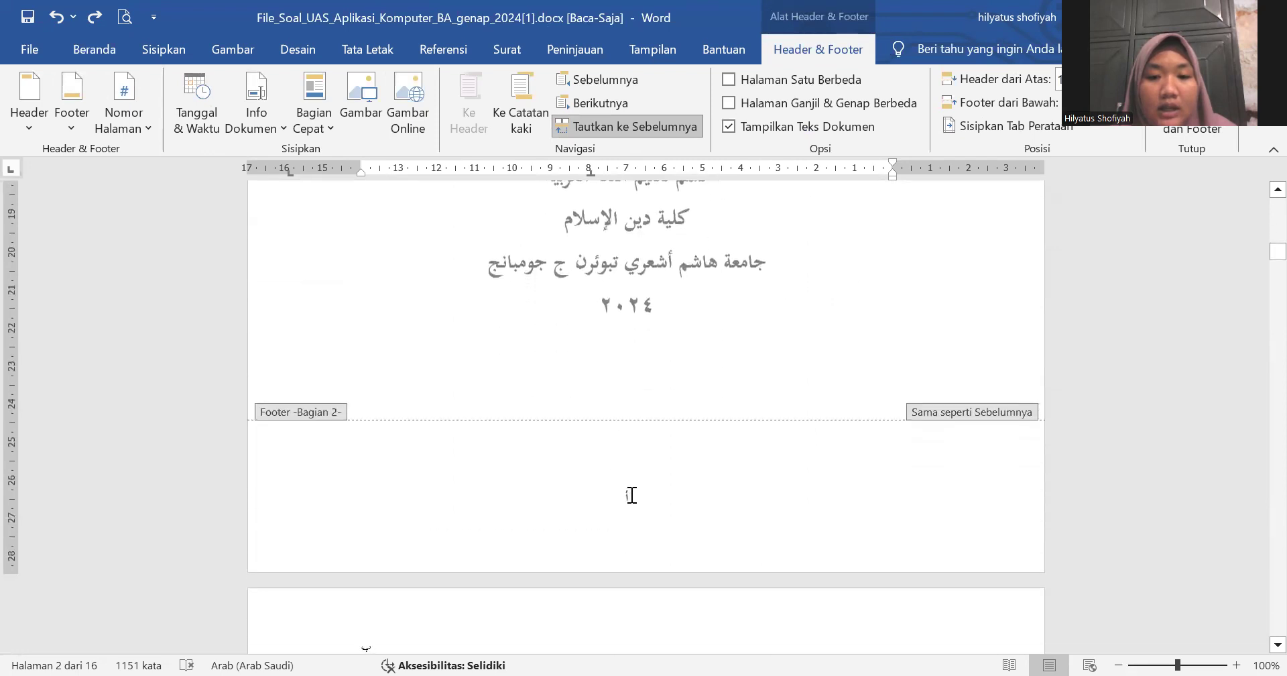
{"action": "double_click", "coordinate": [624, 494]}
{"action": "scroll", "coordinate": [525, 370], "scroll_direction": "up", "scroll_amount": 9}
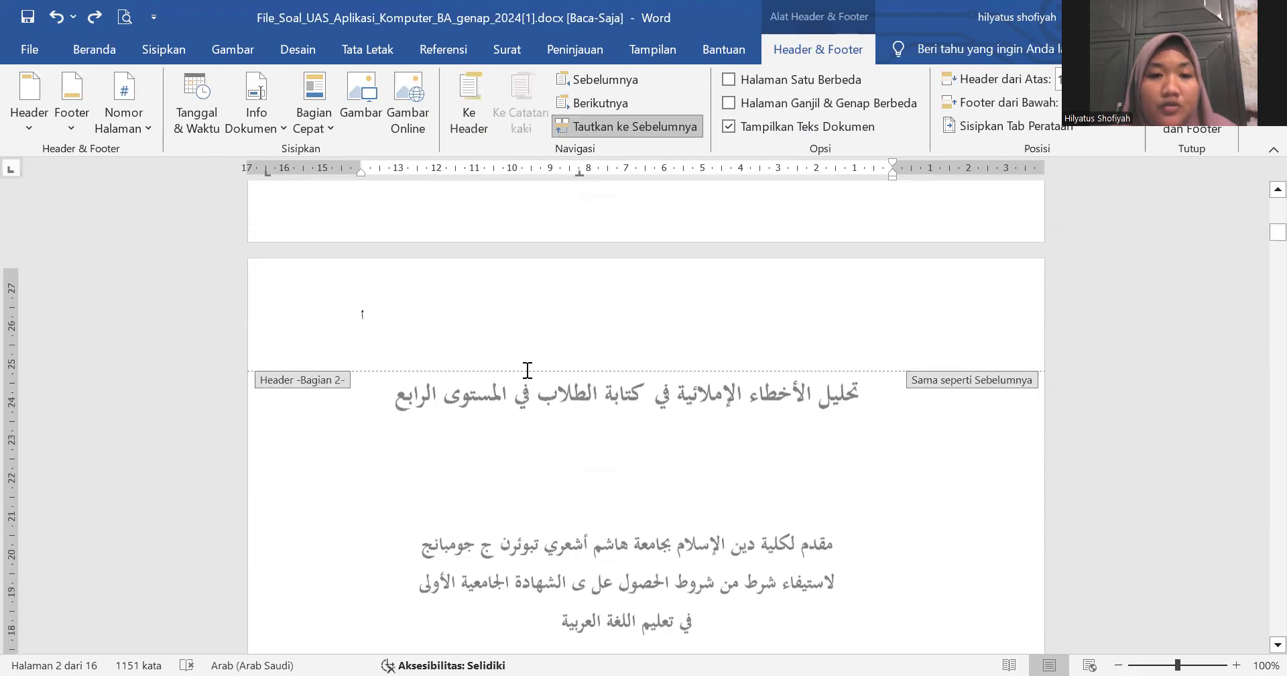
{"action": "double_click", "coordinate": [359, 498]}
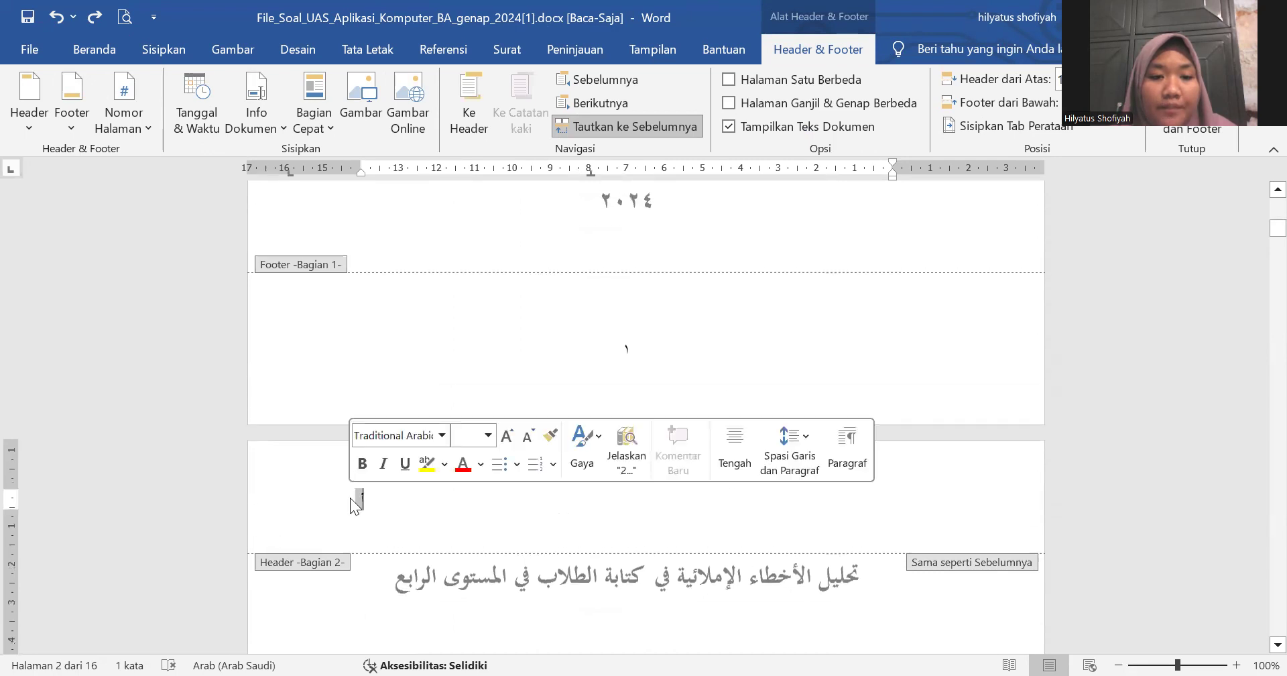
{"action": "left_click", "coordinate": [614, 118]}
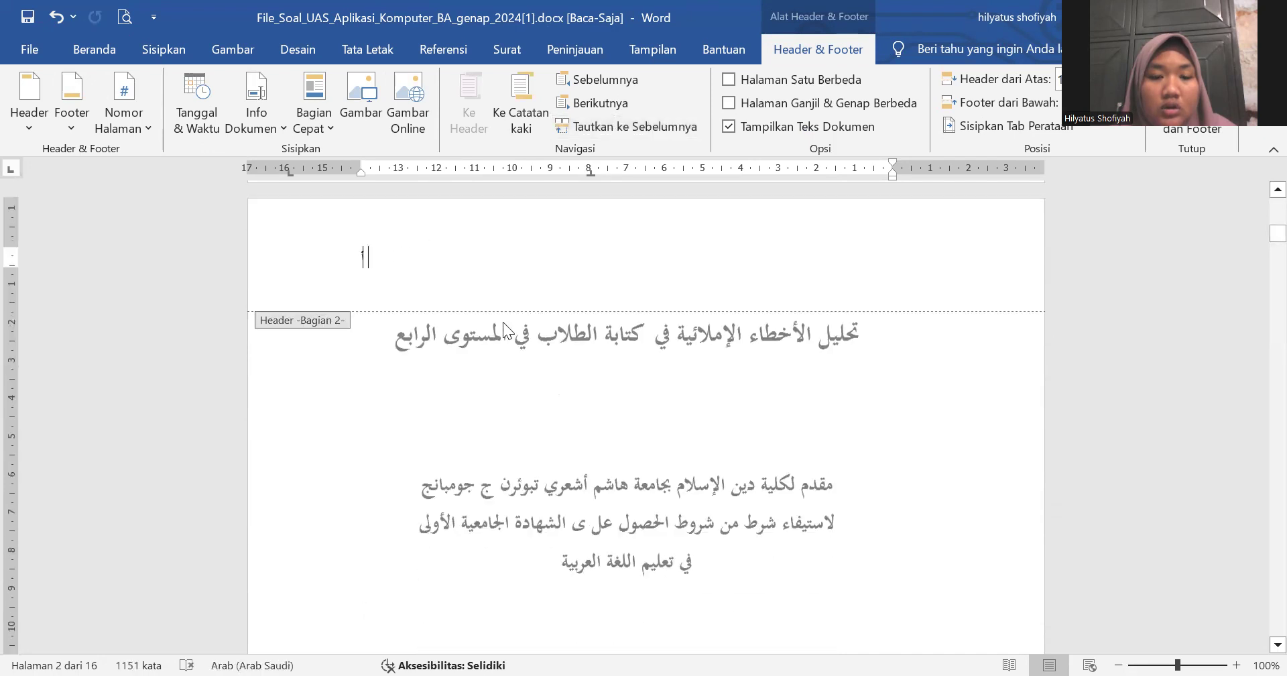
{"action": "scroll", "coordinate": [502, 321], "scroll_direction": "down", "scroll_amount": 10}
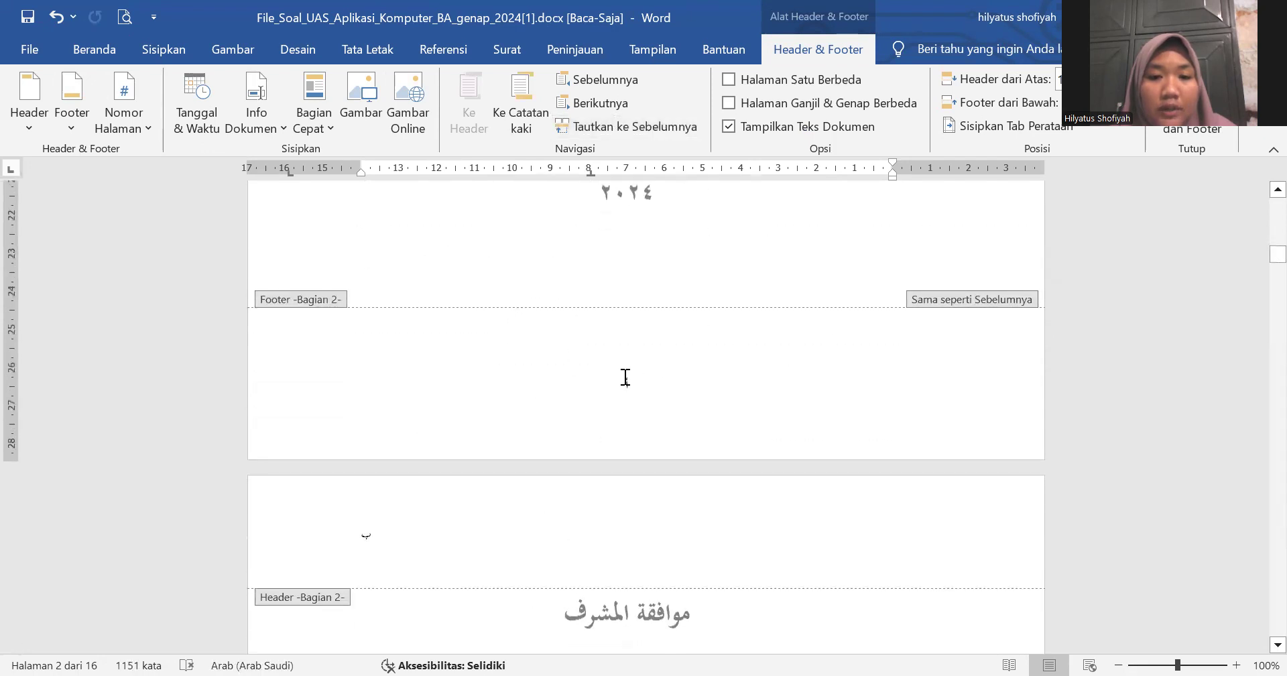
{"action": "left_click", "coordinate": [661, 125]}
Step: Delete the page number from the header of section 2, starting at the title page
{"action": "scroll", "coordinate": [636, 302], "scroll_direction": "up", "scroll_amount": 10}
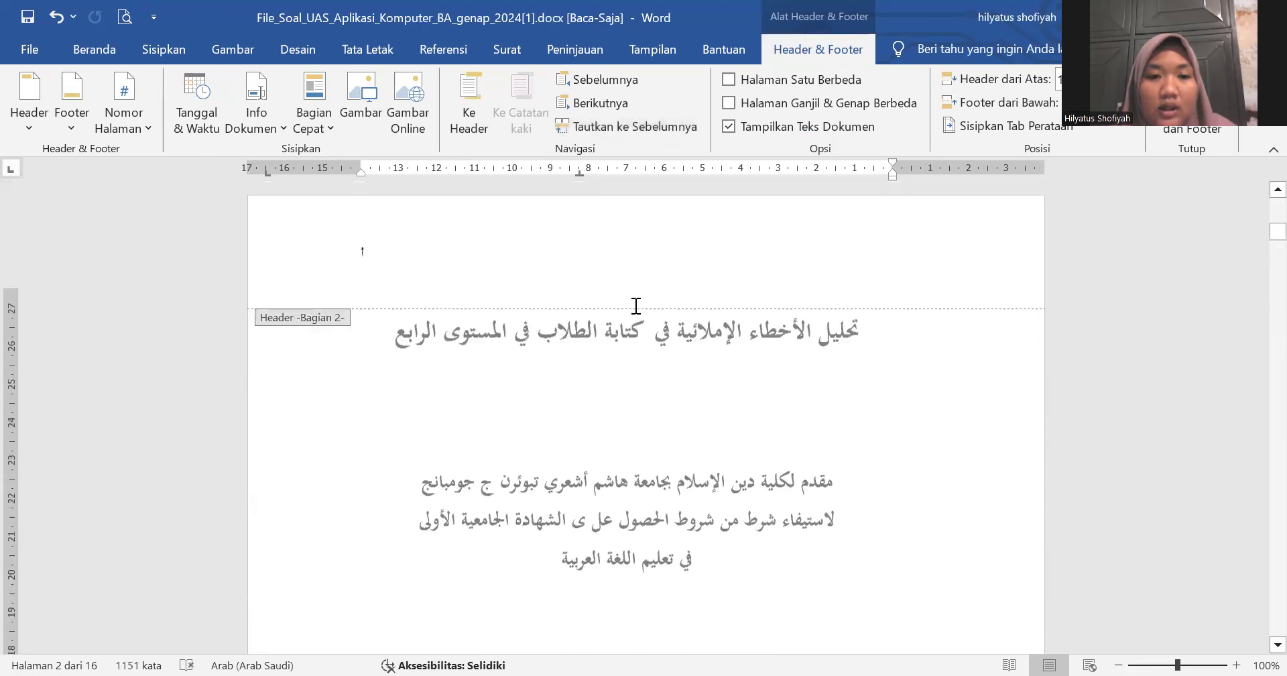
{"action": "left_click", "coordinate": [382, 451]}
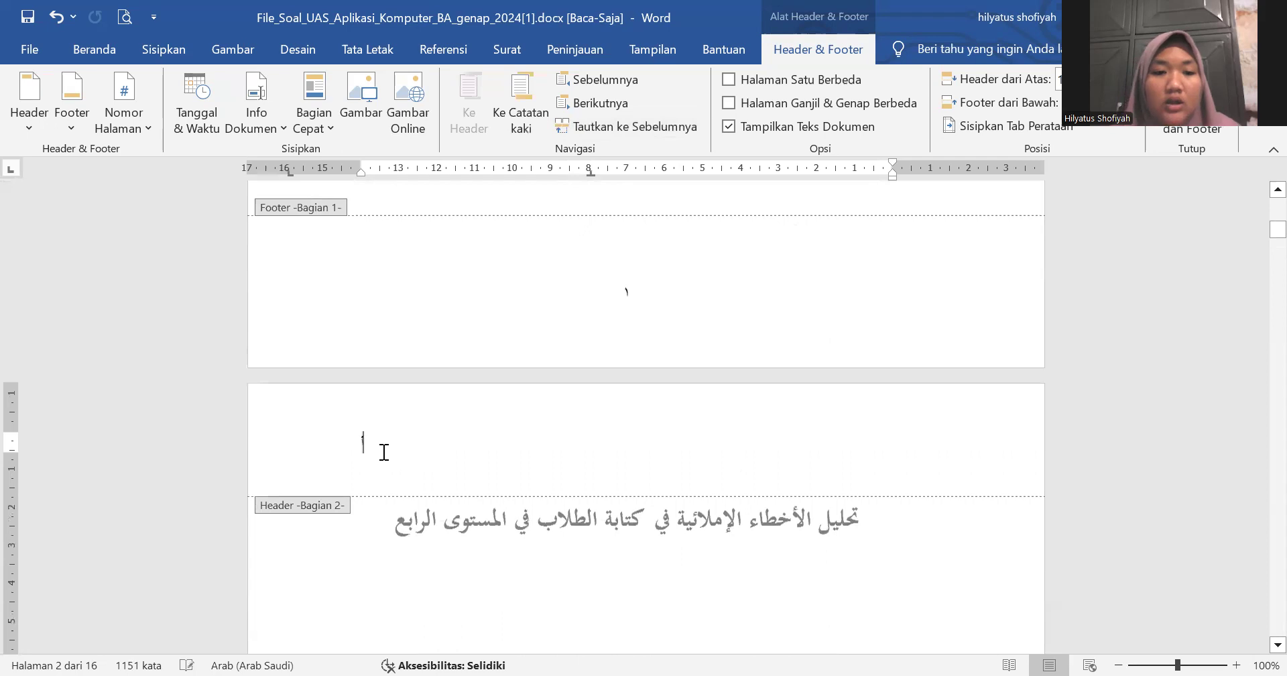
{"action": "double_click", "coordinate": [356, 441]}
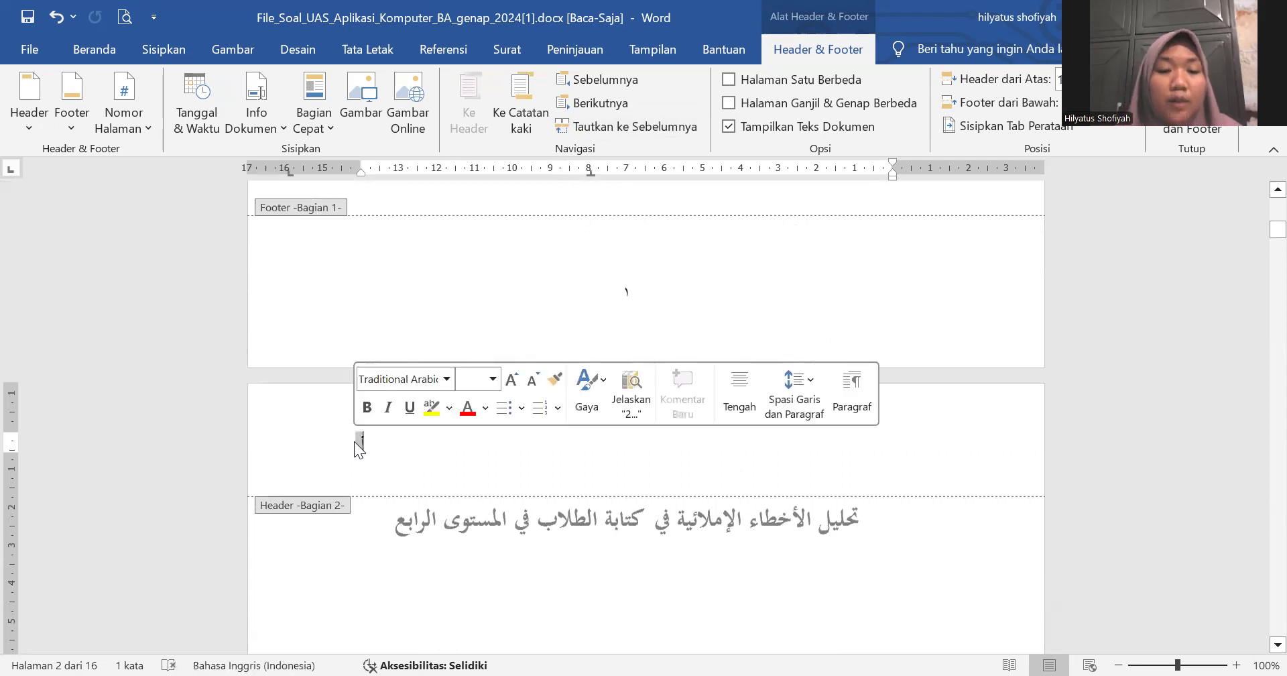
{"action": "key", "text": "ctrl+z"}
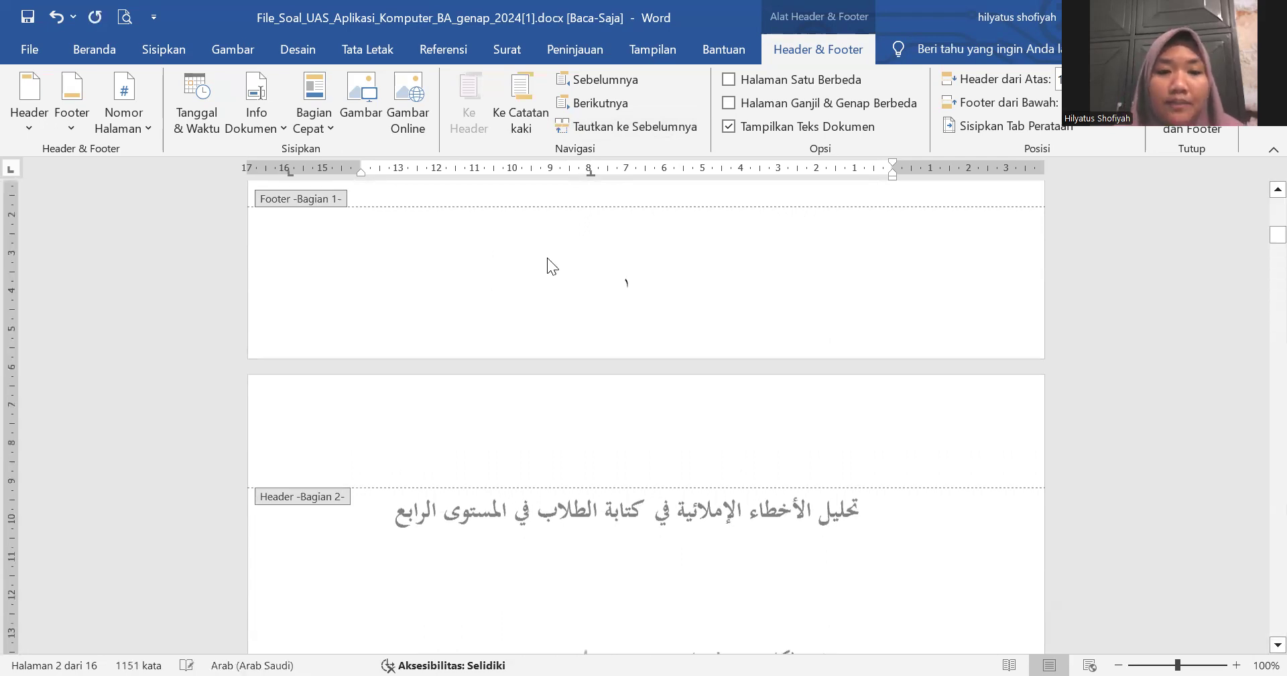
Step: Check the front-matter footer letters, and delete the page number from the cover page's footer in section 1
{"action": "scroll", "coordinate": [548, 262], "scroll_direction": "down", "scroll_amount": 10}
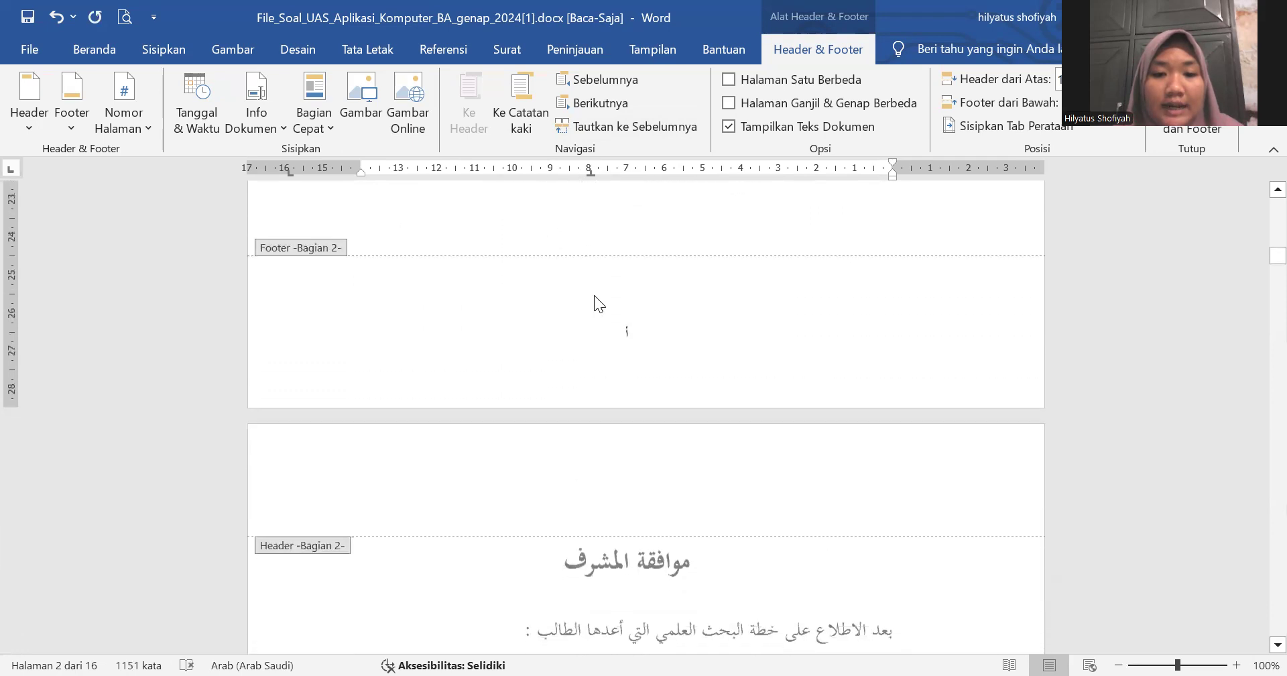
{"action": "scroll", "coordinate": [608, 306], "scroll_direction": "down", "scroll_amount": 18}
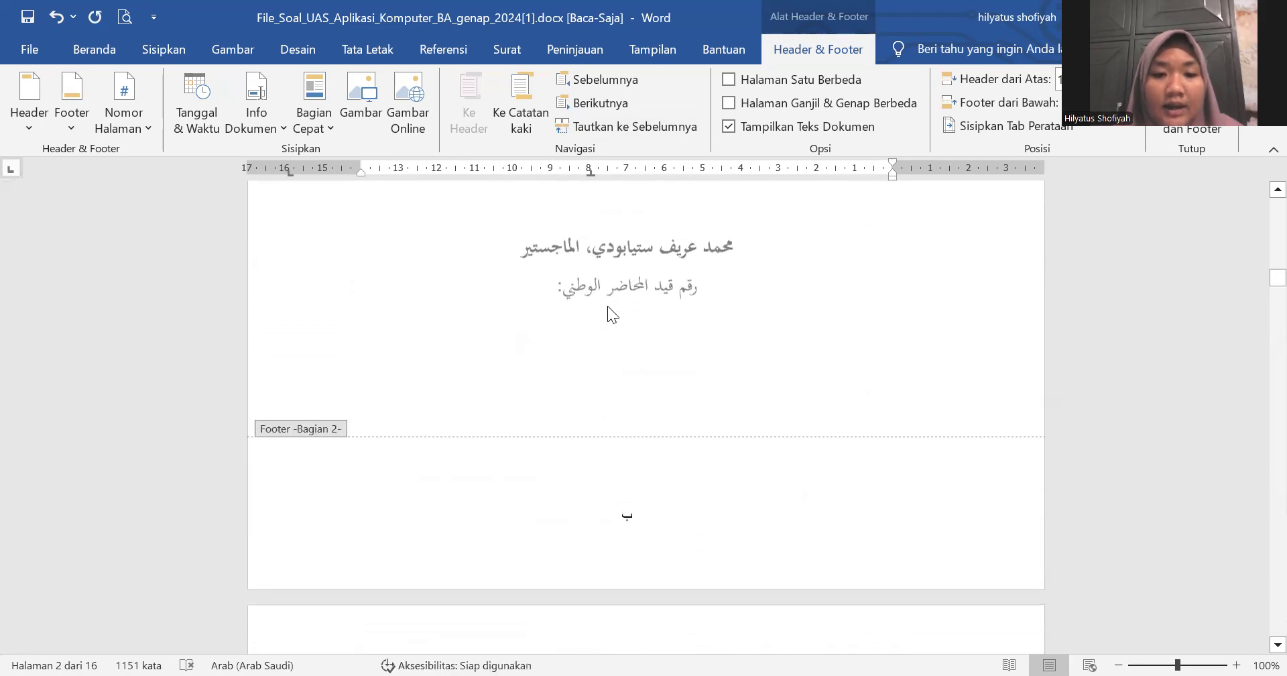
{"action": "scroll", "coordinate": [609, 307], "scroll_direction": "down", "scroll_amount": 18}
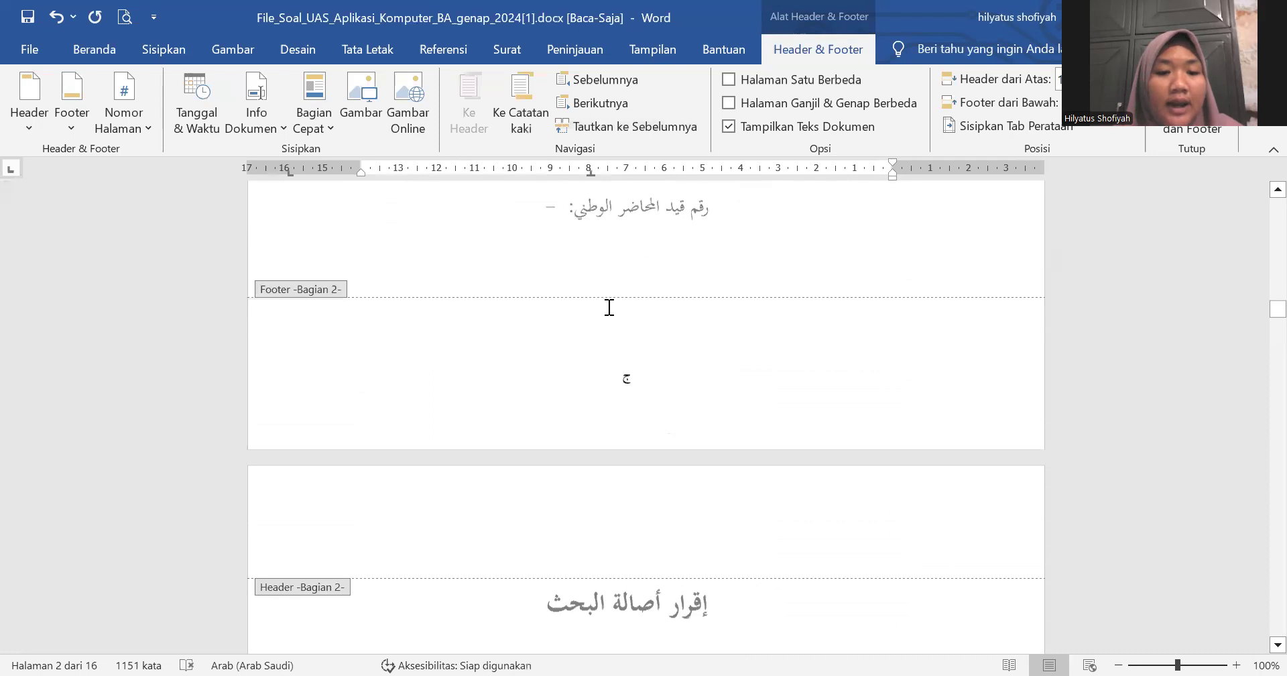
{"action": "scroll", "coordinate": [608, 306], "scroll_direction": "up", "scroll_amount": 20}
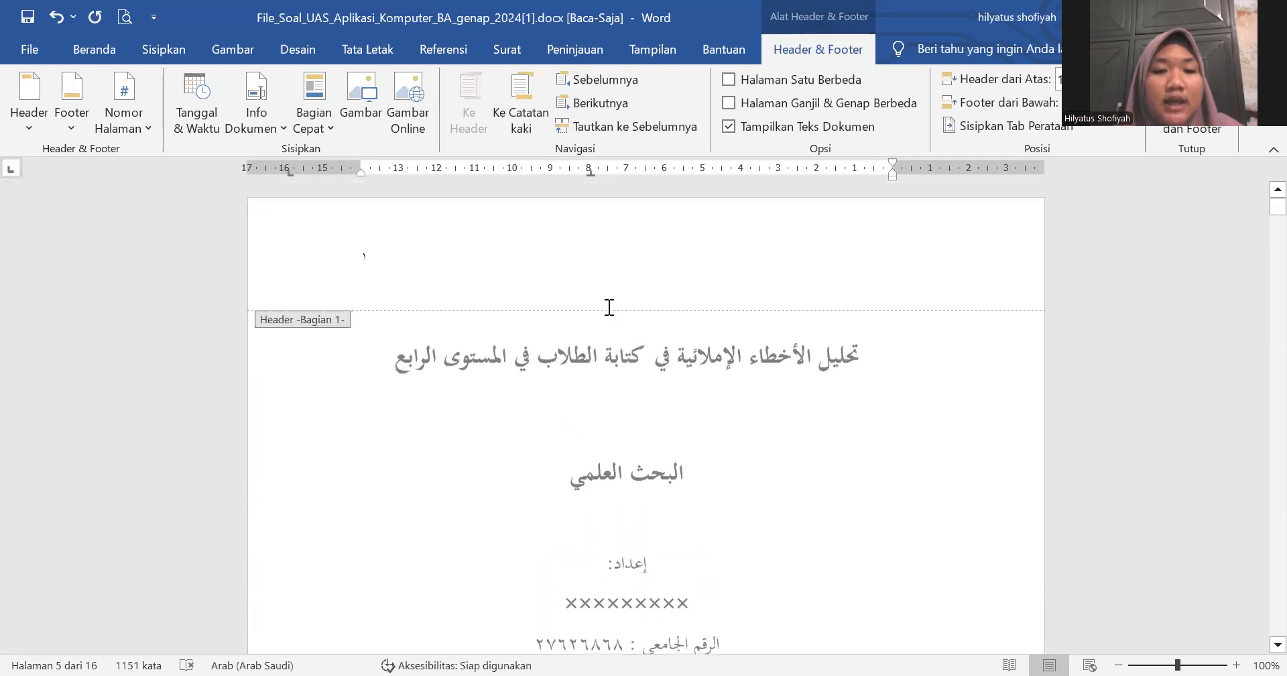
{"action": "scroll", "coordinate": [608, 307], "scroll_direction": "down", "scroll_amount": 10}
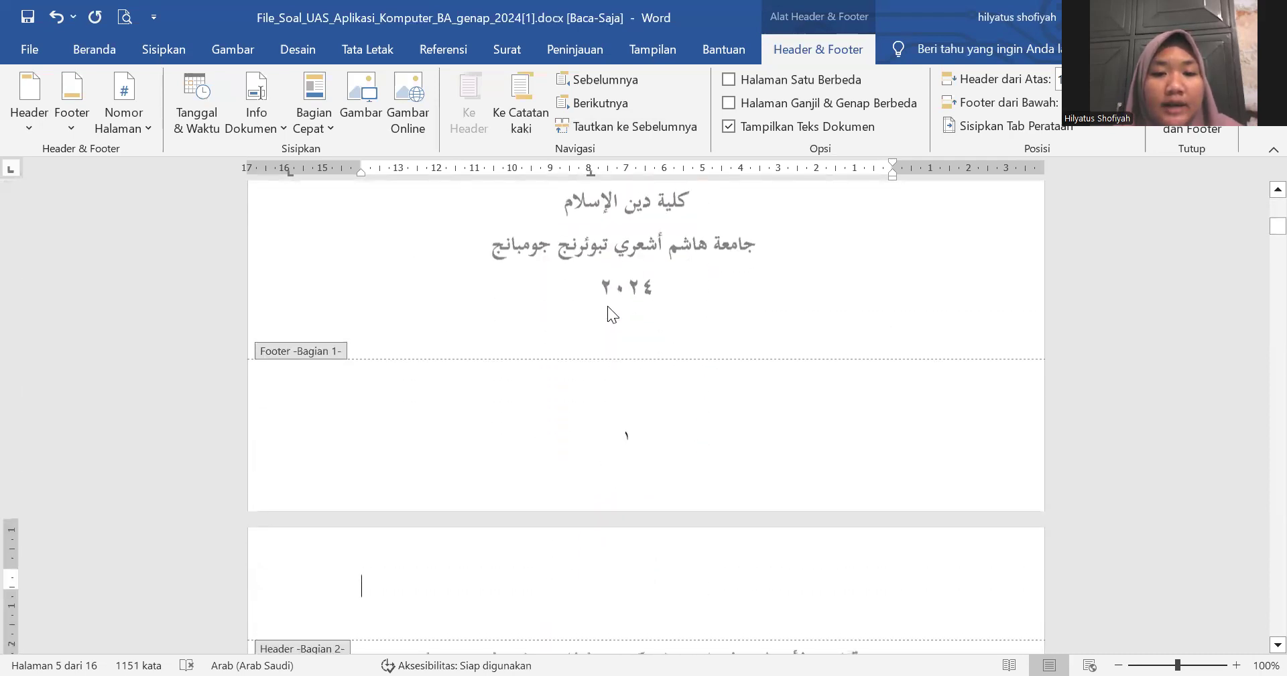
{"action": "scroll", "coordinate": [607, 306], "scroll_direction": "down", "scroll_amount": 3}
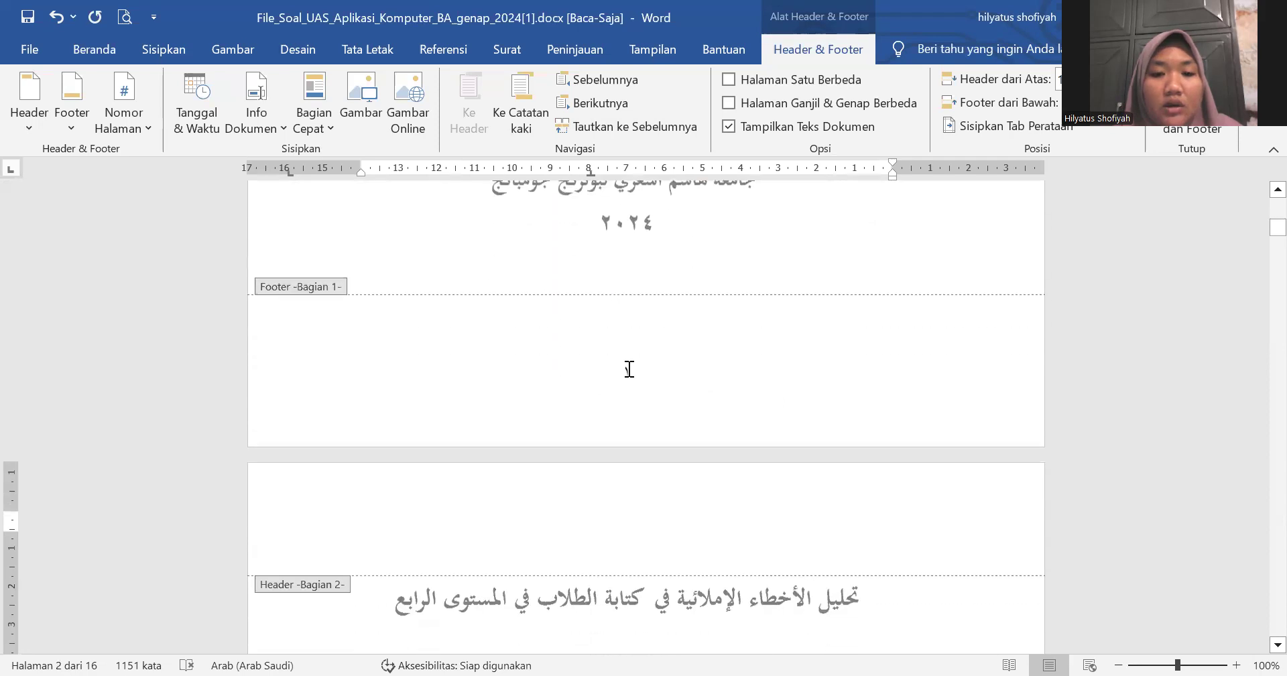
{"action": "double_click", "coordinate": [620, 368]}
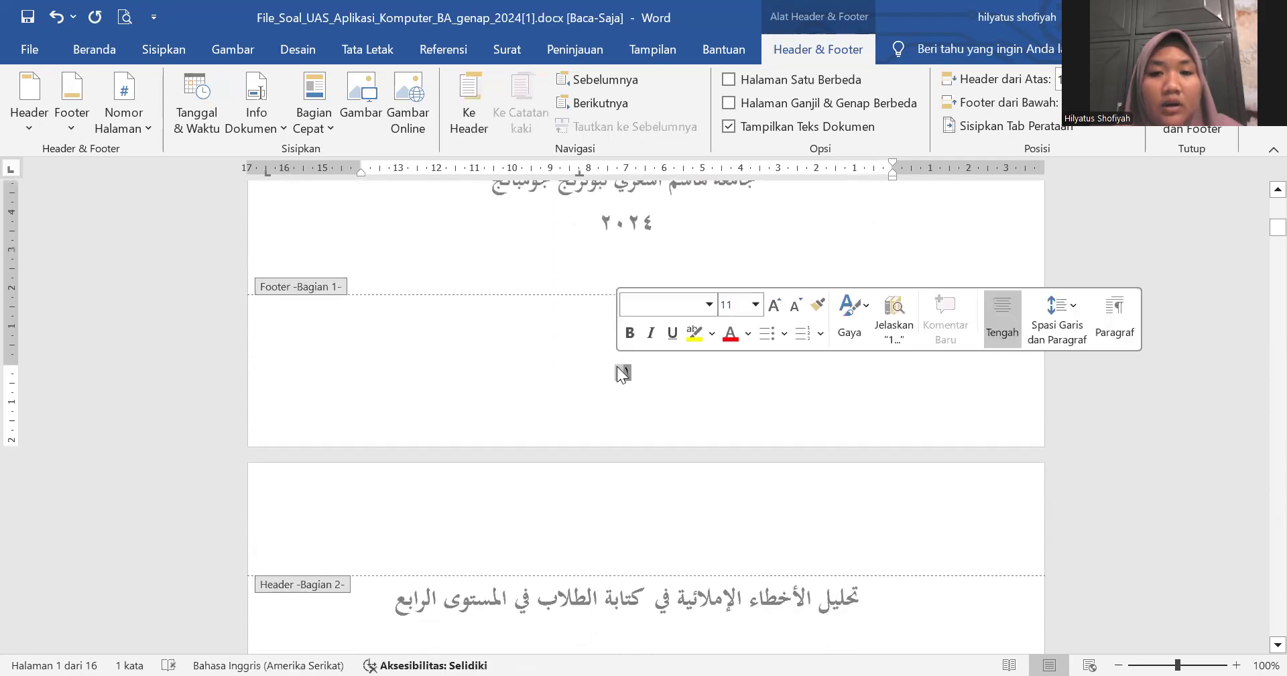
{"action": "left_click", "coordinate": [616, 367]}
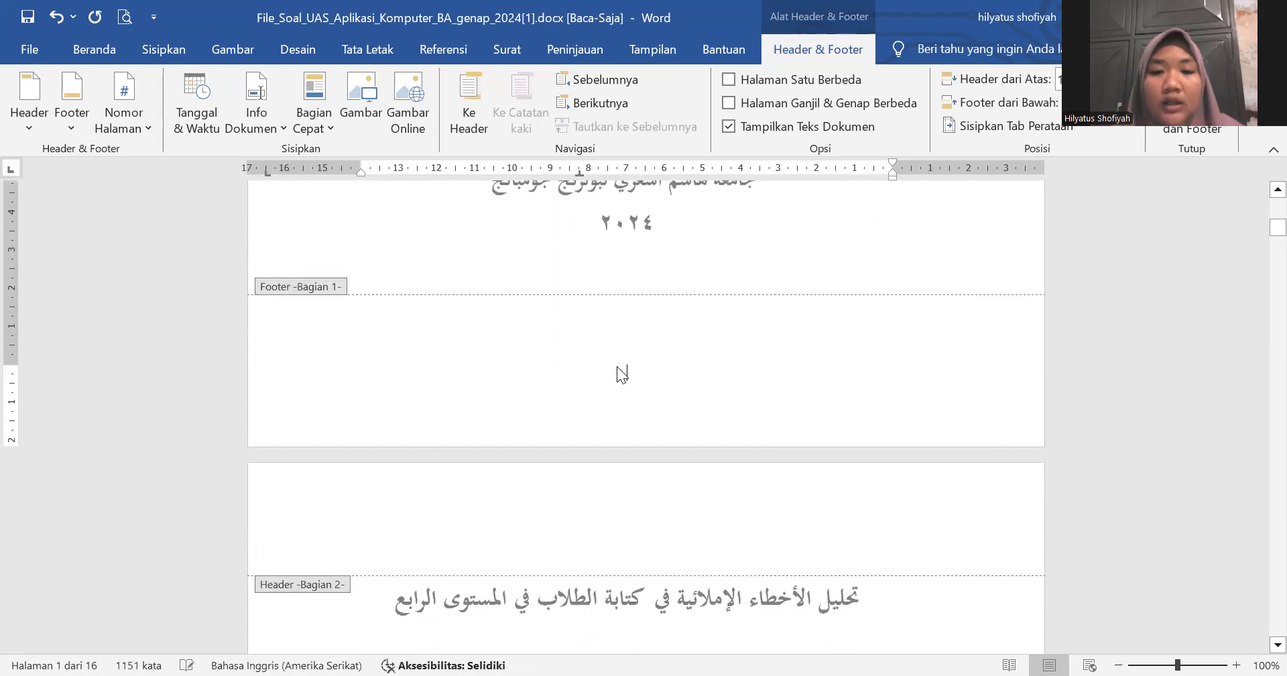
Step: Remove the page number from the Section 1 header on the cover page
{"action": "scroll", "coordinate": [617, 366], "scroll_direction": "up", "scroll_amount": 12}
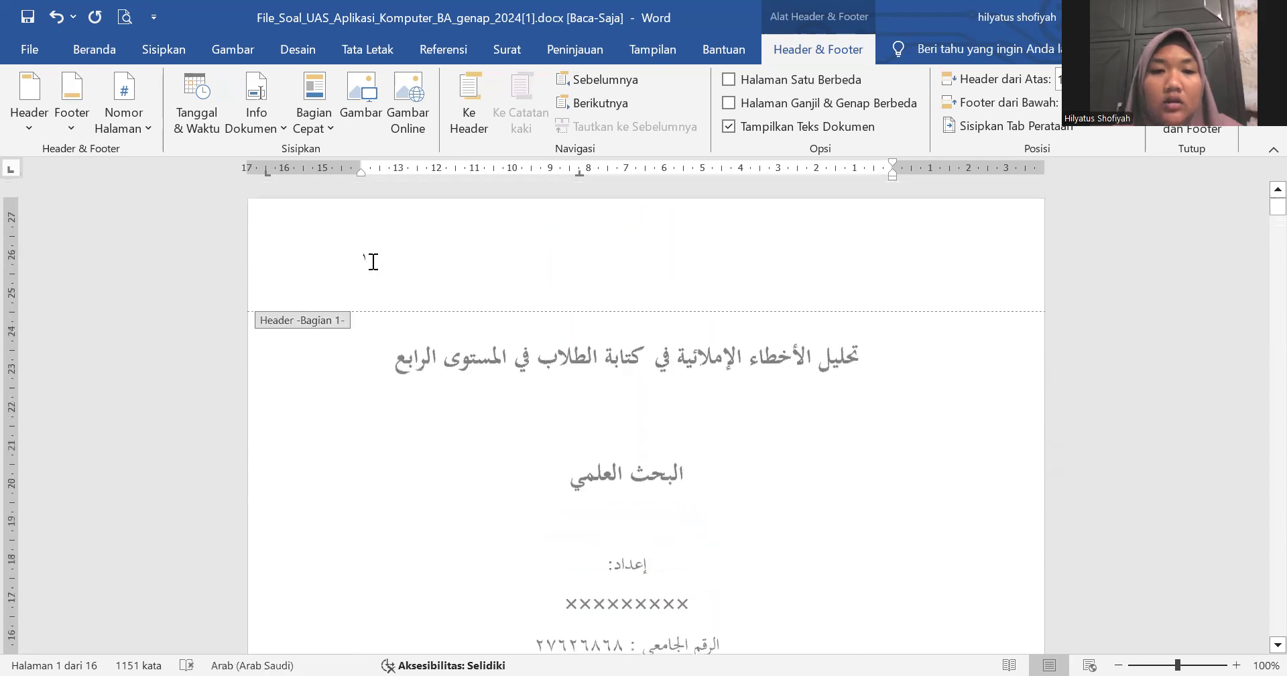
{"action": "double_click", "coordinate": [356, 260]}
{"action": "left_click", "coordinate": [353, 260]}
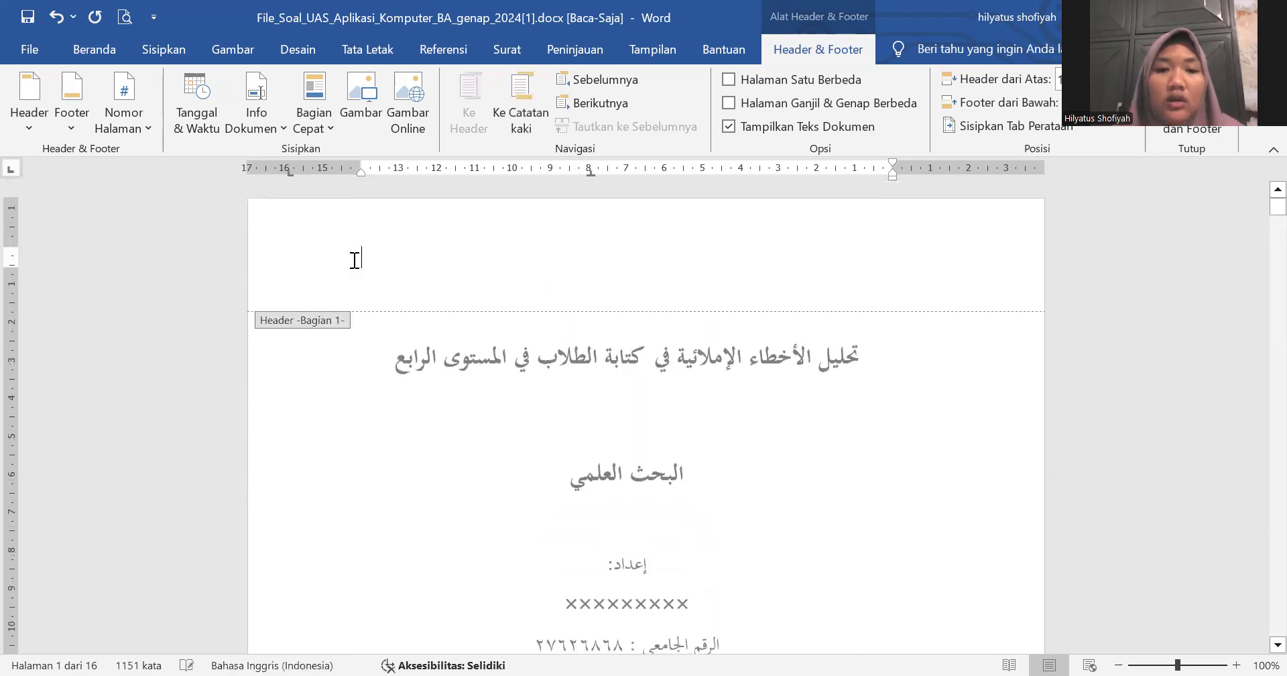
Step: Examine the headers and footers from the cover page through Section 4 to check the page numbering
{"action": "scroll", "coordinate": [354, 262], "scroll_direction": "up", "scroll_amount": 10}
{"action": "scroll", "coordinate": [352, 260], "scroll_direction": "down", "scroll_amount": 10}
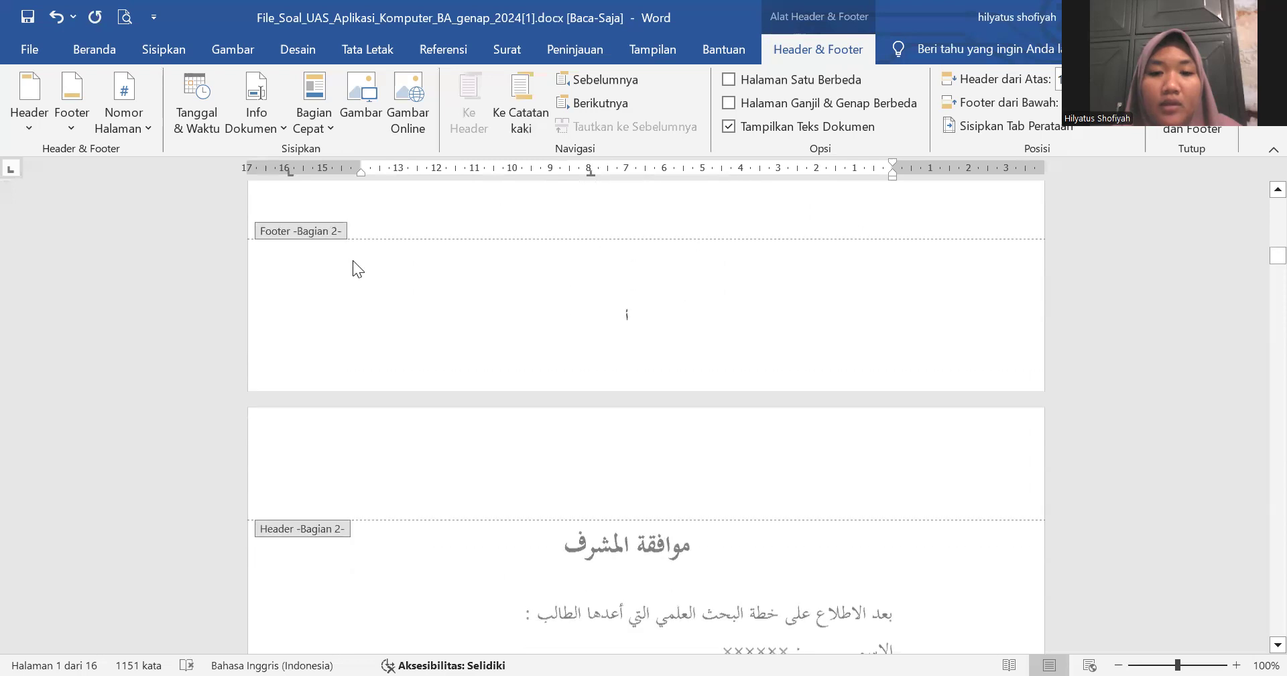
{"action": "scroll", "coordinate": [353, 260], "scroll_direction": "down", "scroll_amount": 15}
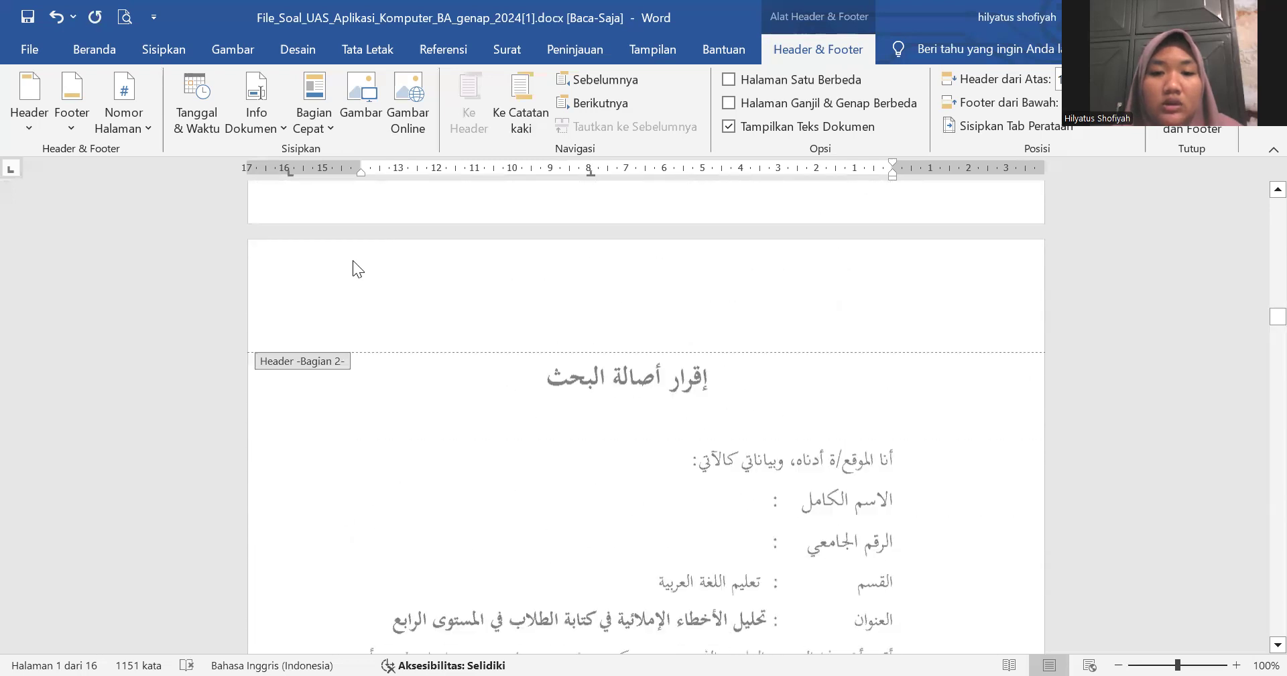
{"action": "scroll", "coordinate": [352, 268], "scroll_direction": "down", "scroll_amount": 20}
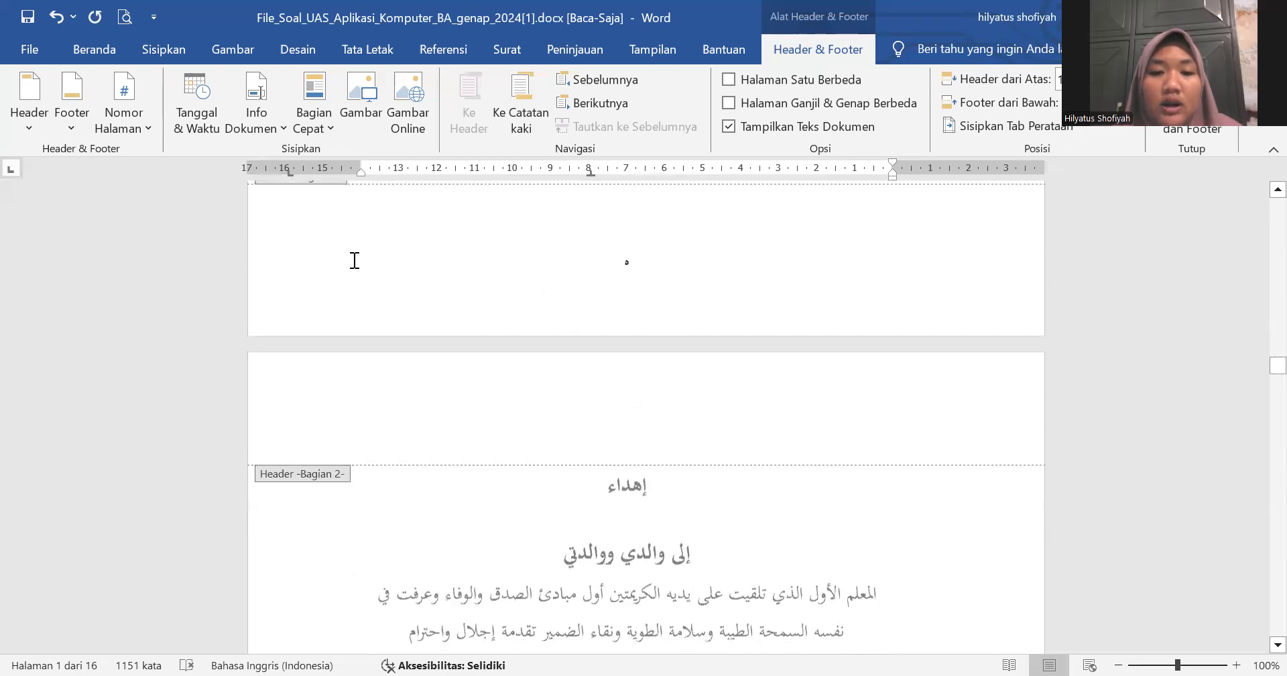
{"action": "scroll", "coordinate": [353, 262], "scroll_direction": "down", "scroll_amount": 15}
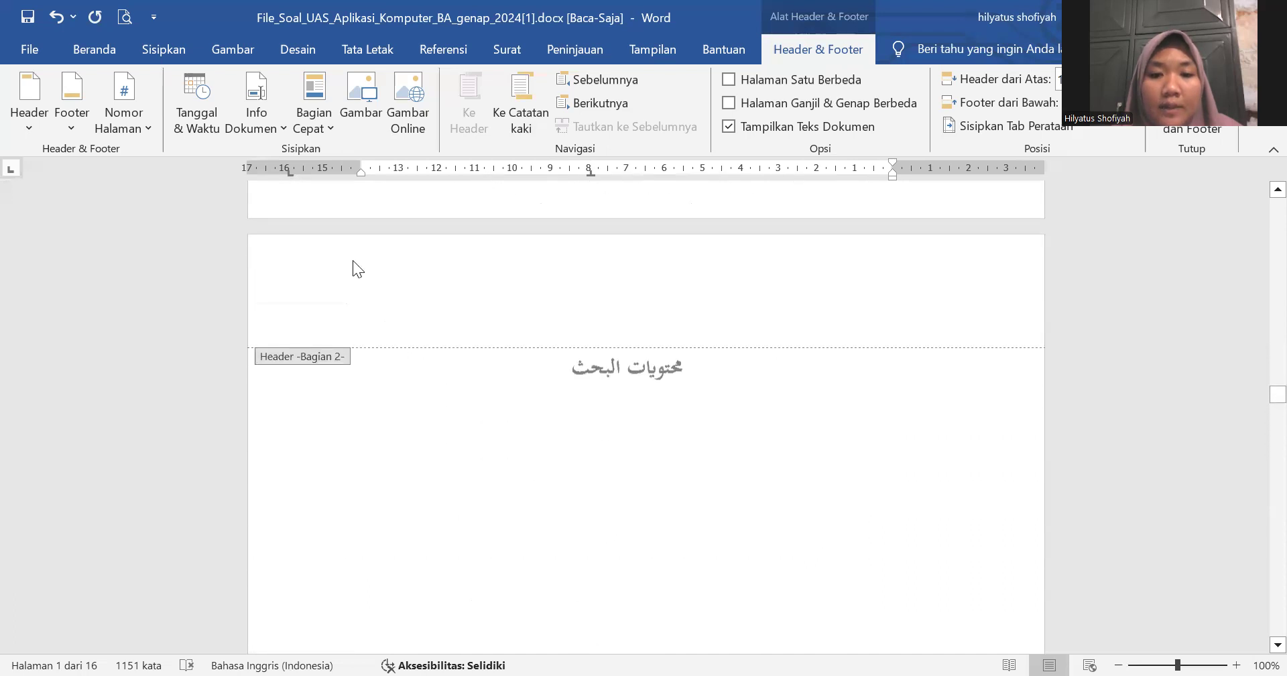
{"action": "scroll", "coordinate": [353, 268], "scroll_direction": "up", "scroll_amount": 5}
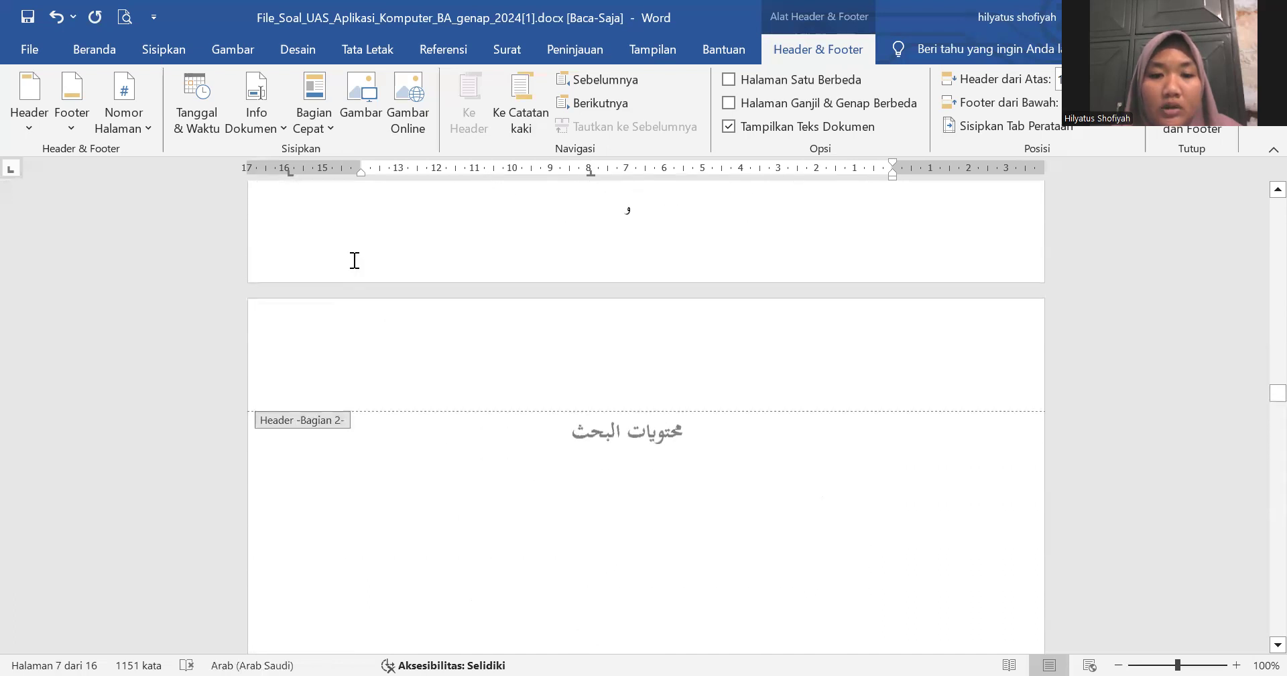
{"action": "scroll", "coordinate": [532, 314], "scroll_direction": "down", "scroll_amount": 15}
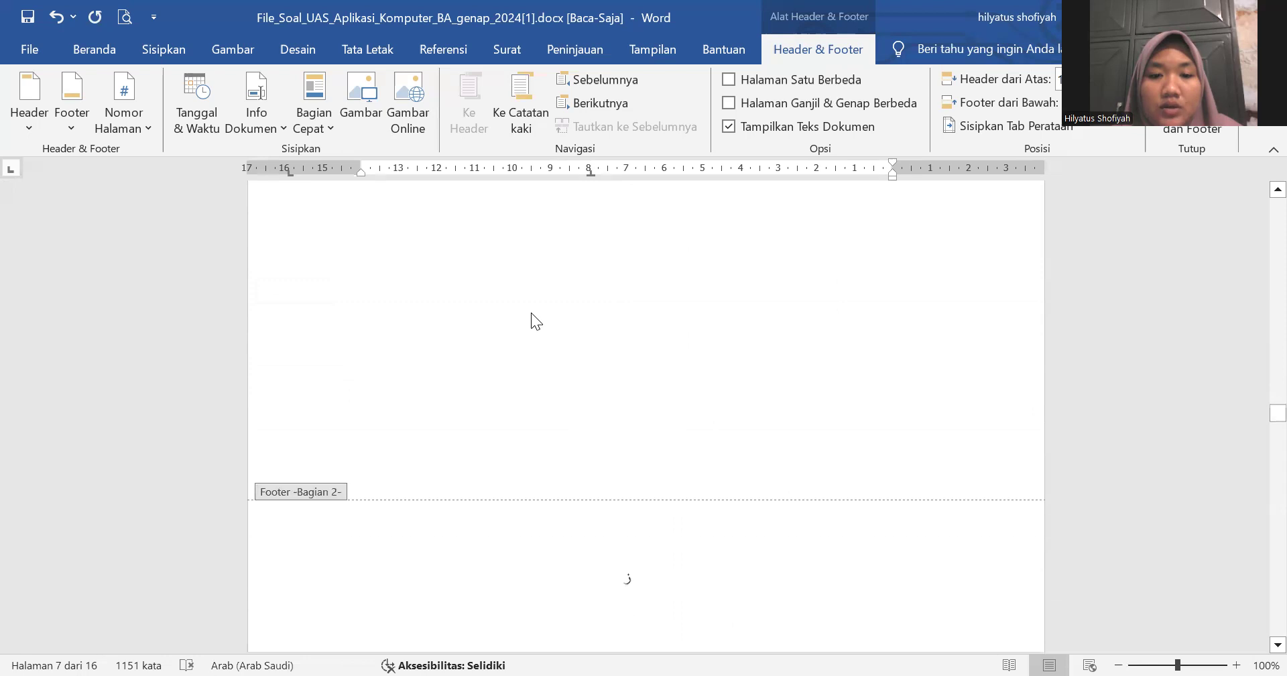
{"action": "scroll", "coordinate": [531, 313], "scroll_direction": "down", "scroll_amount": 6}
{"action": "scroll", "coordinate": [531, 312], "scroll_direction": "up", "scroll_amount": 6}
{"action": "scroll", "coordinate": [530, 312], "scroll_direction": "up", "scroll_amount": 6}
{"action": "scroll", "coordinate": [531, 311], "scroll_direction": "down", "scroll_amount": 11}
{"action": "scroll", "coordinate": [532, 313], "scroll_direction": "down", "scroll_amount": 12}
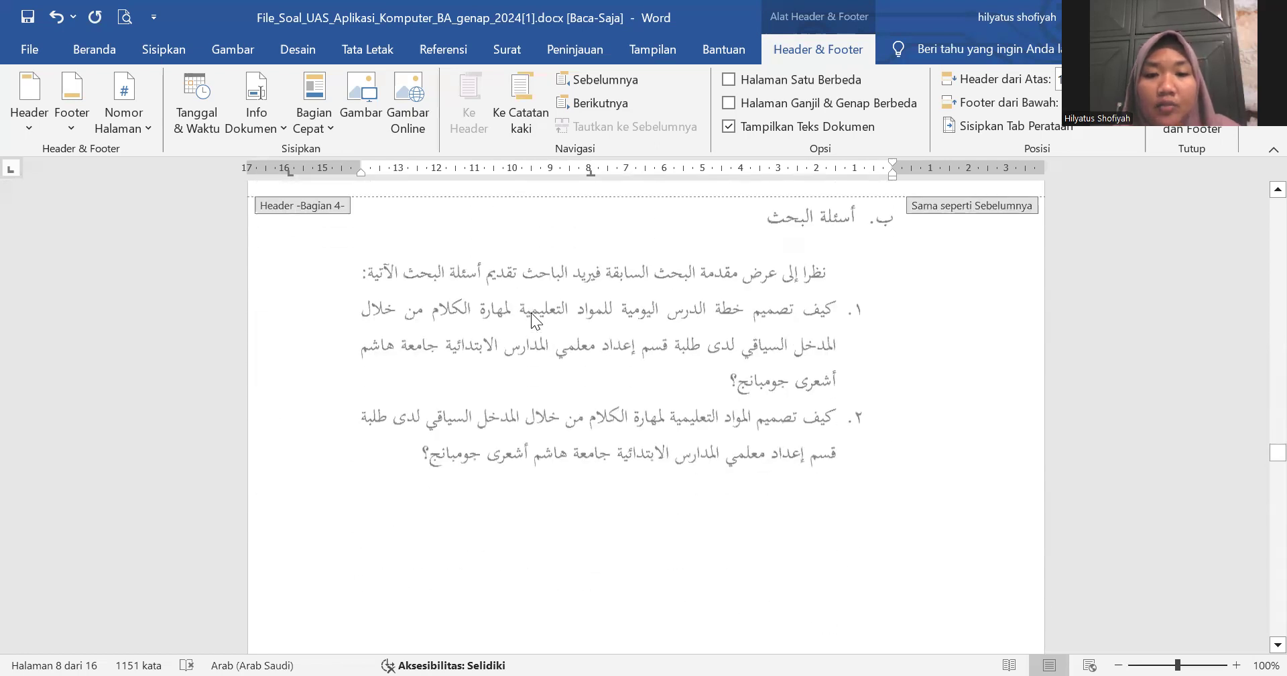
{"action": "scroll", "coordinate": [531, 313], "scroll_direction": "down", "scroll_amount": 10}
{"action": "scroll", "coordinate": [531, 312], "scroll_direction": "up", "scroll_amount": 3}
{"action": "scroll", "coordinate": [530, 313], "scroll_direction": "down", "scroll_amount": 3}
{"action": "scroll", "coordinate": [531, 313], "scroll_direction": "down", "scroll_amount": 6}
{"action": "scroll", "coordinate": [533, 313], "scroll_direction": "up", "scroll_amount": 6}
{"action": "scroll", "coordinate": [532, 313], "scroll_direction": "up", "scroll_amount": 15}
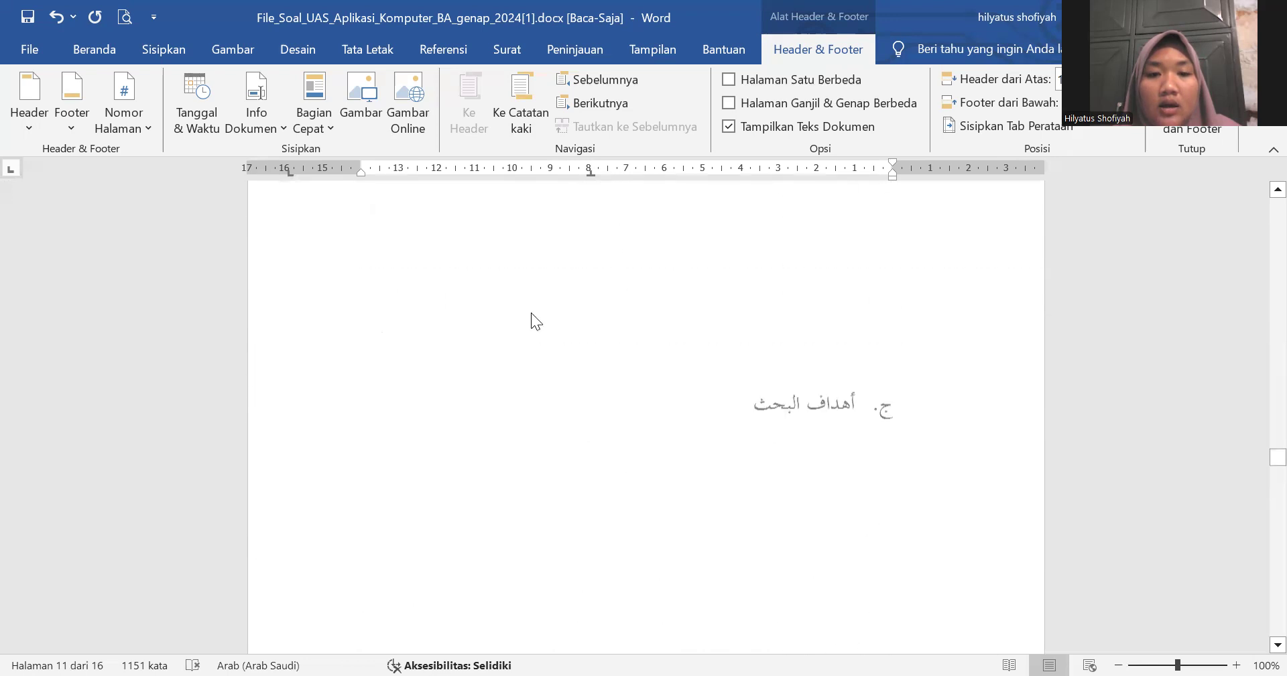
{"action": "scroll", "coordinate": [530, 312], "scroll_direction": "up", "scroll_amount": 1}
{"action": "scroll", "coordinate": [531, 313], "scroll_direction": "down", "scroll_amount": 4}
{"action": "scroll", "coordinate": [531, 312], "scroll_direction": "up", "scroll_amount": 6}
{"action": "scroll", "coordinate": [531, 312], "scroll_direction": "down", "scroll_amount": 6}
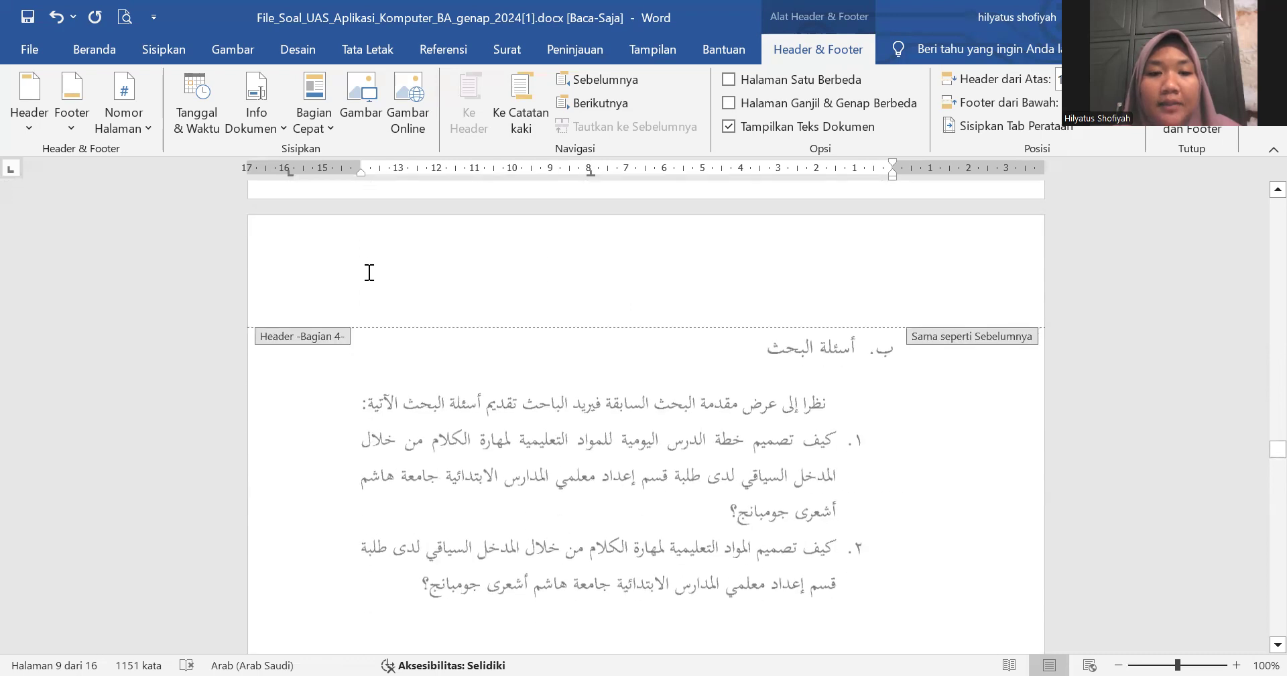
Step: Insert a top-of-page number in the Section 4 header using the "Nomor Biasa 3" style
{"action": "right_click", "coordinate": [339, 292]}
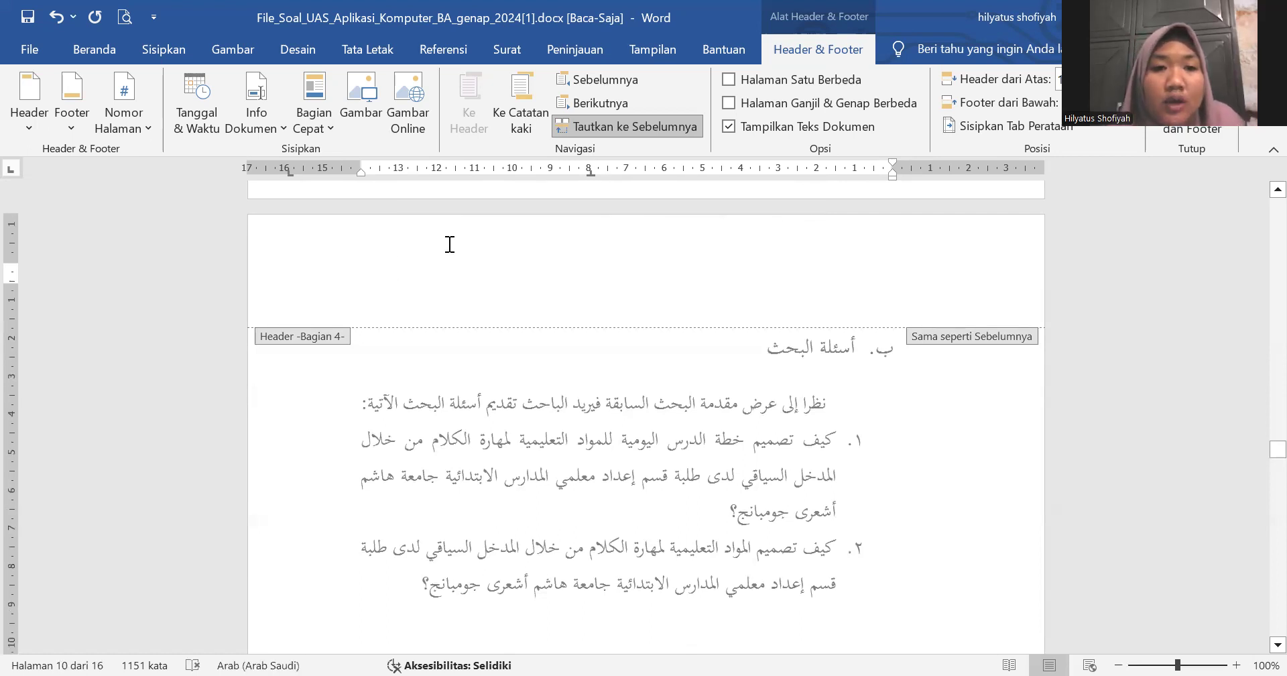
{"action": "left_click", "coordinate": [127, 116]}
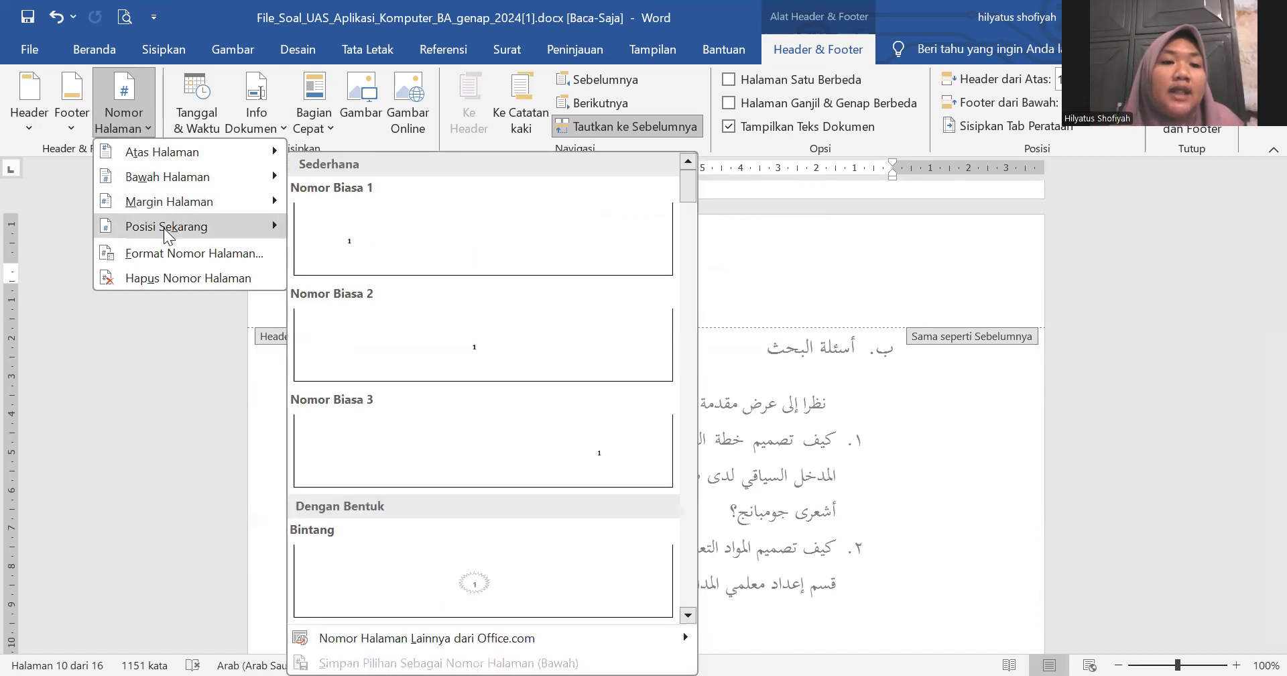
{"action": "mouse_move", "coordinate": [176, 175]}
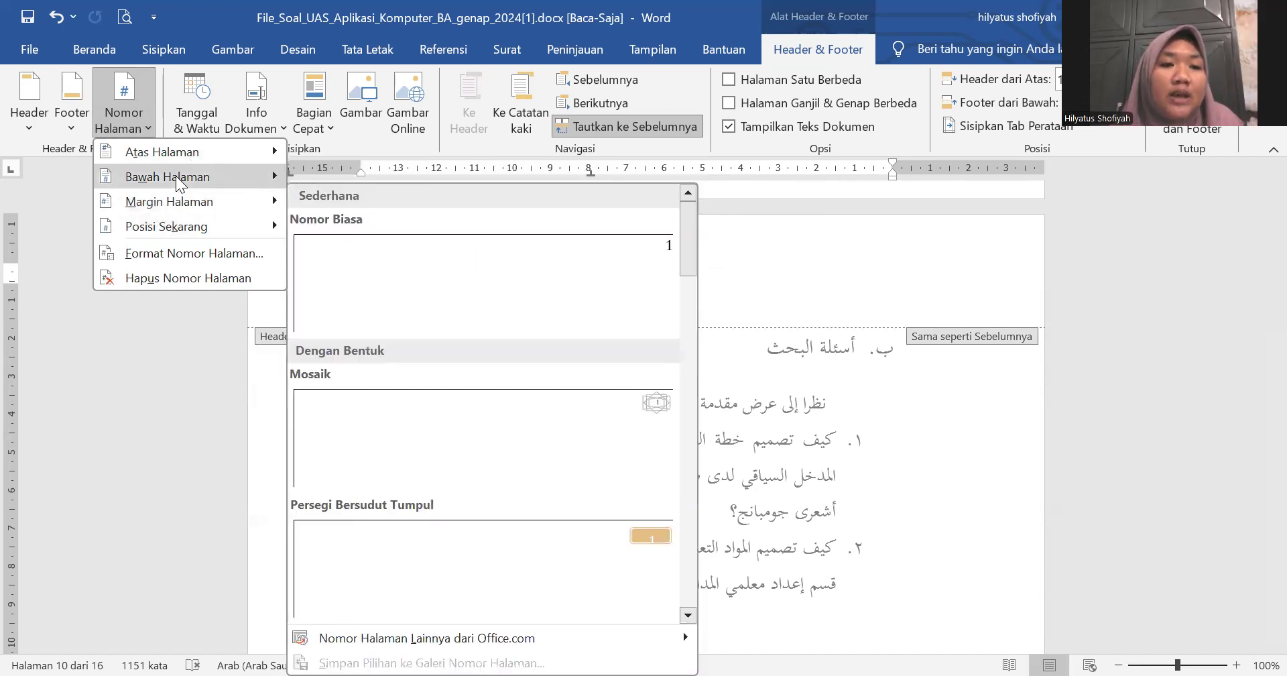
{"action": "key", "text": "Up"}
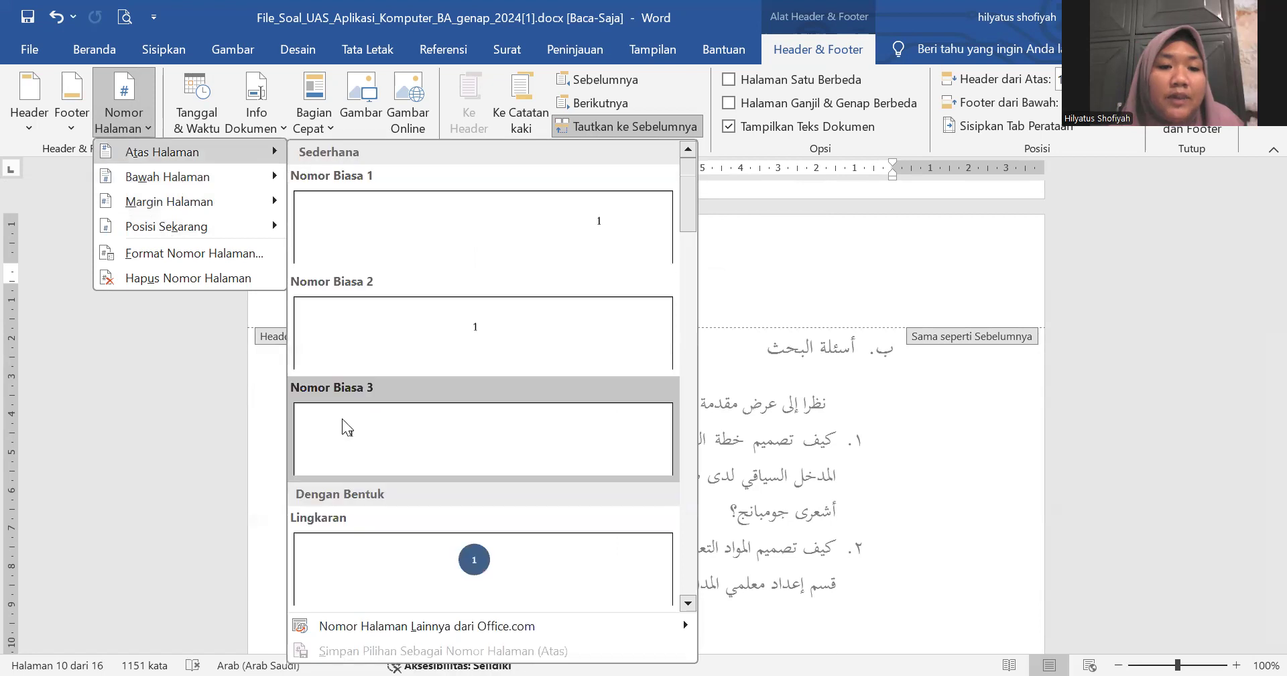
{"action": "left_click", "coordinate": [342, 418]}
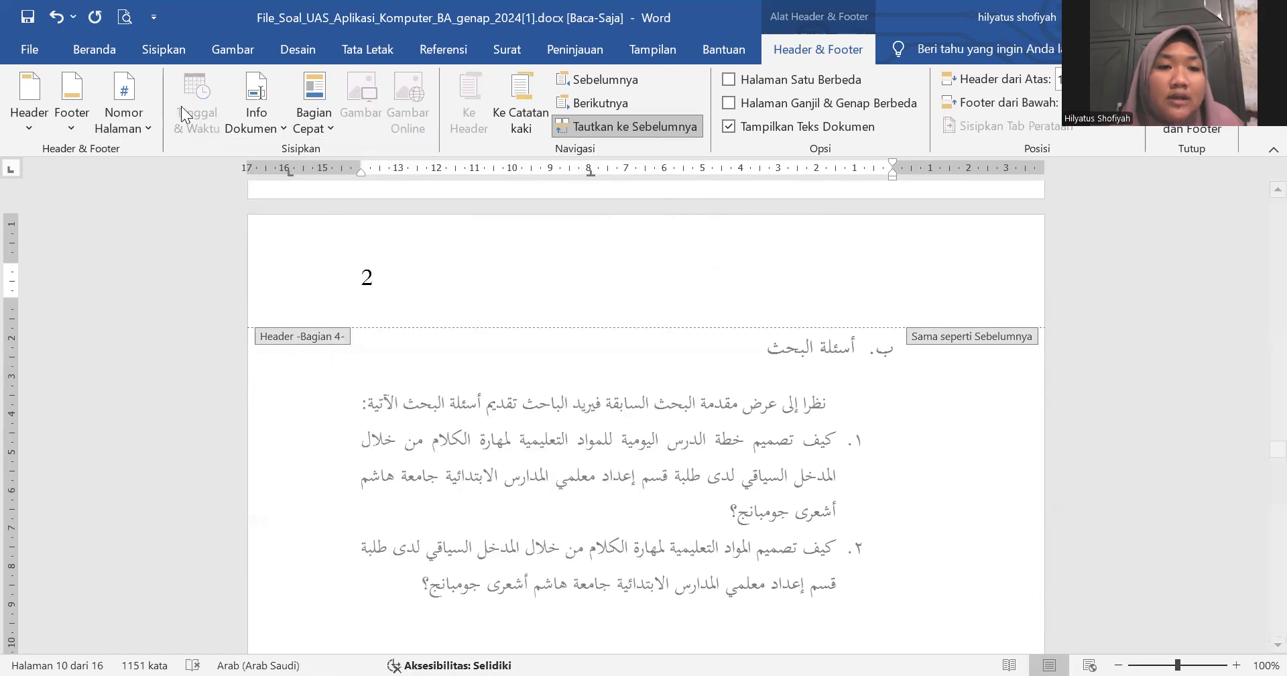
Step: Set the header page number to the 1, 2, 3 format and continue numbering from the previous section
{"action": "left_click", "coordinate": [130, 96]}
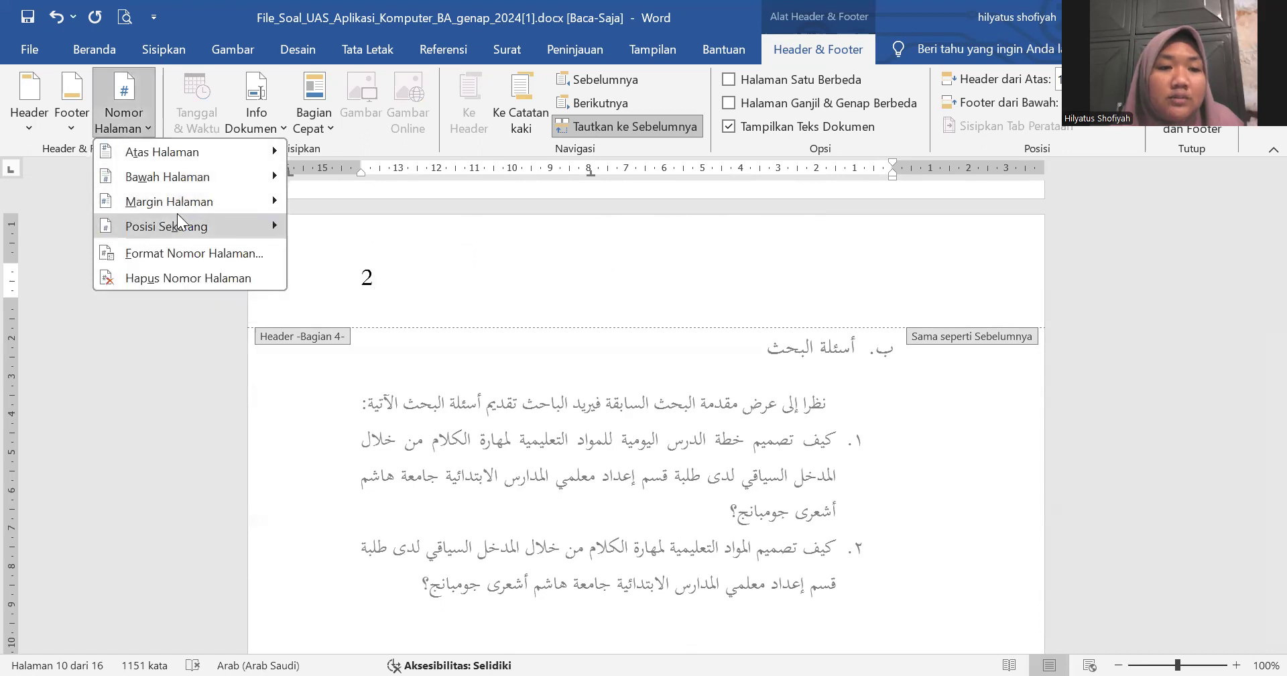
{"action": "left_click", "coordinate": [176, 253]}
{"action": "left_click", "coordinate": [522, 384]}
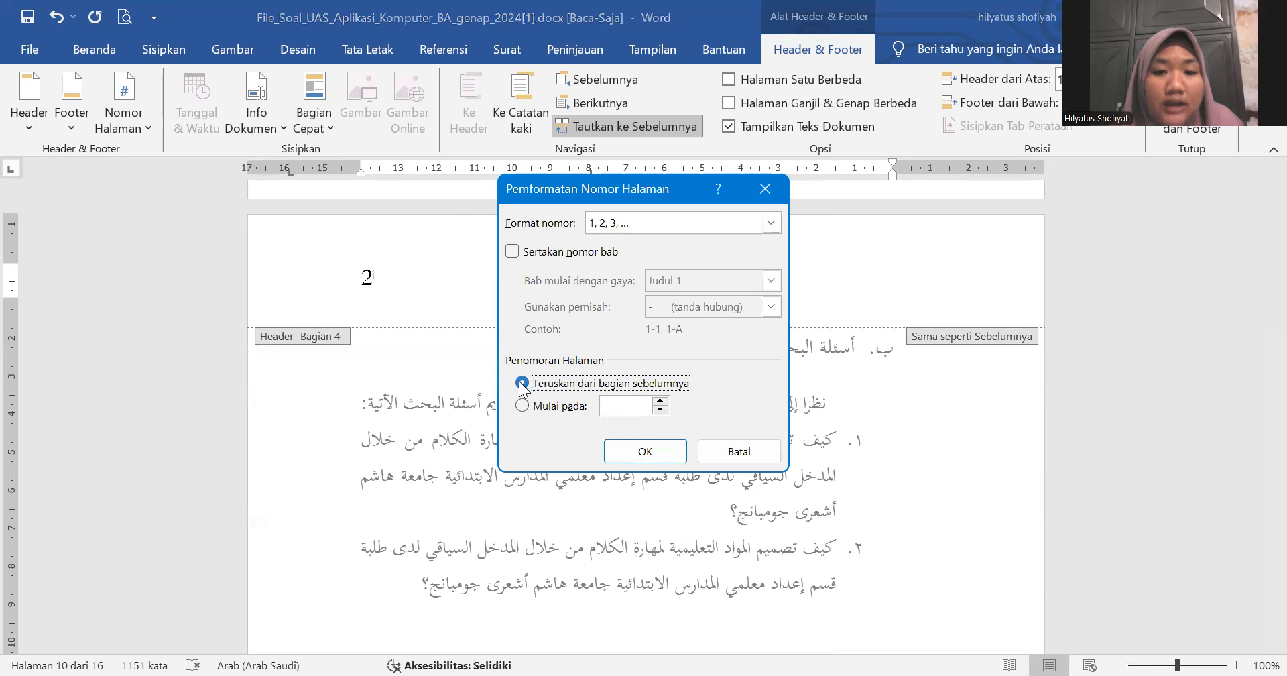
{"action": "left_click", "coordinate": [644, 453]}
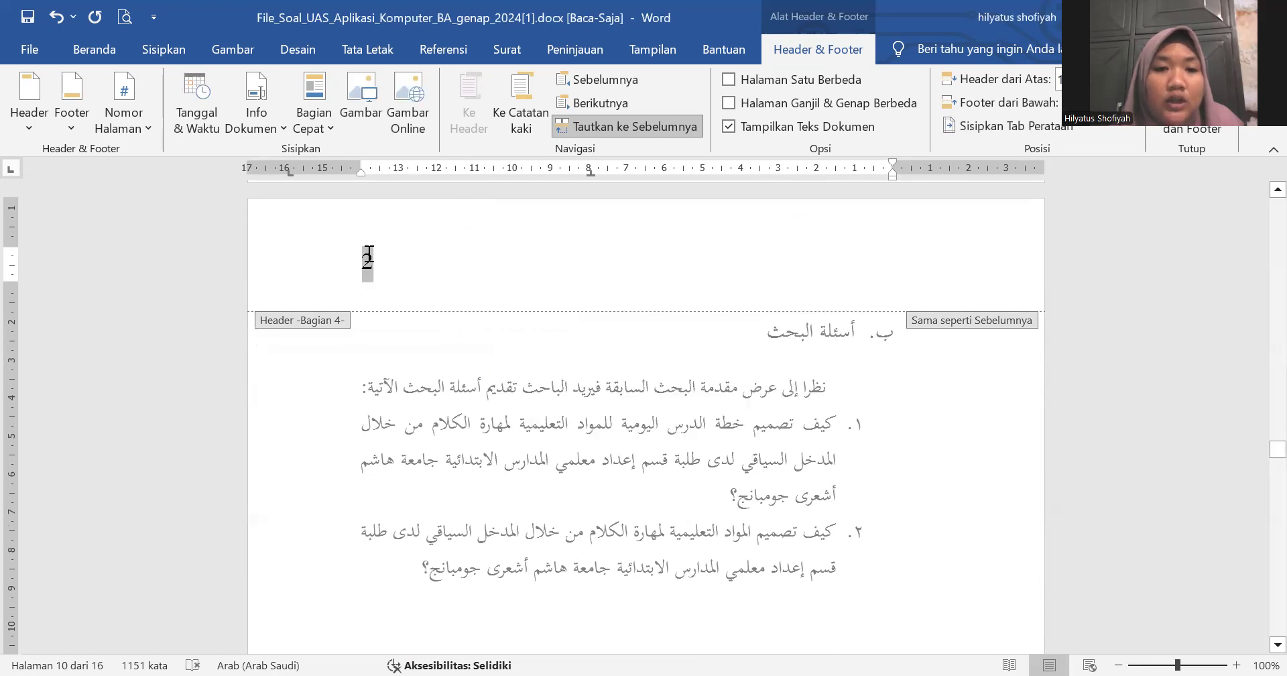
Step: Apply right-to-left direction to the Section 4 header number and reapply its Page field with default numbering and preserved formatting
{"action": "left_click", "coordinate": [94, 49]}
{"action": "left_click", "coordinate": [568, 90]}
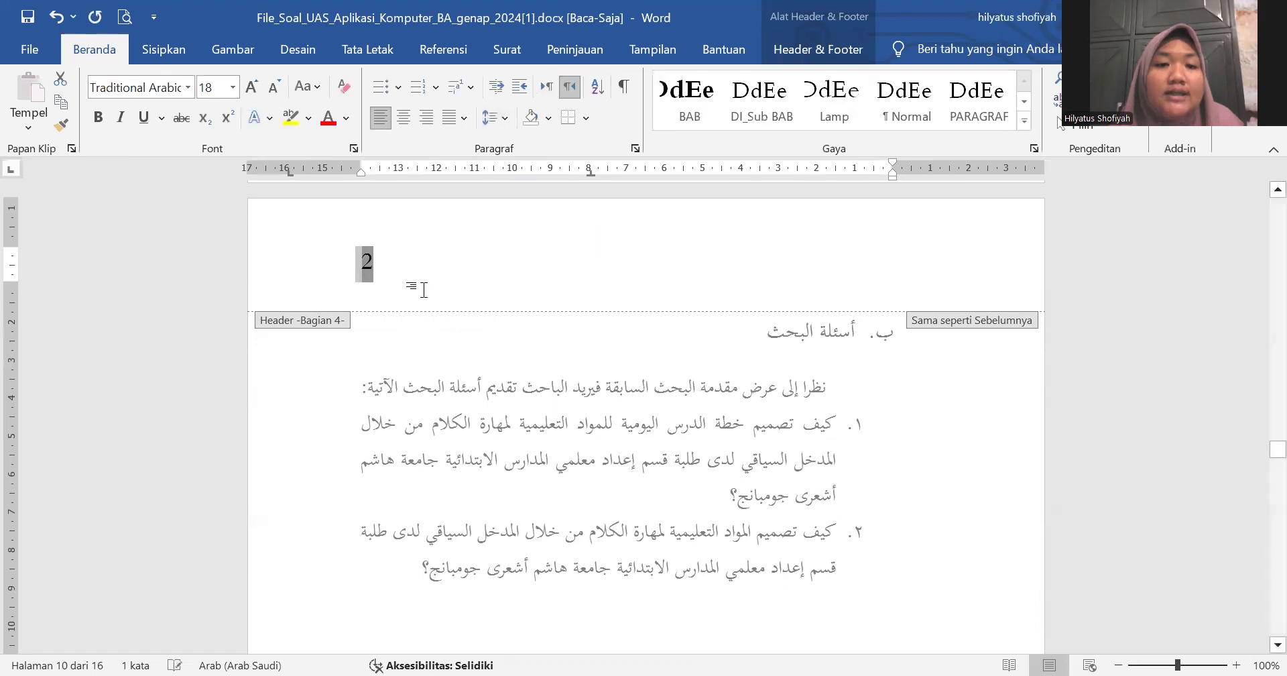
{"action": "right_click", "coordinate": [380, 280]}
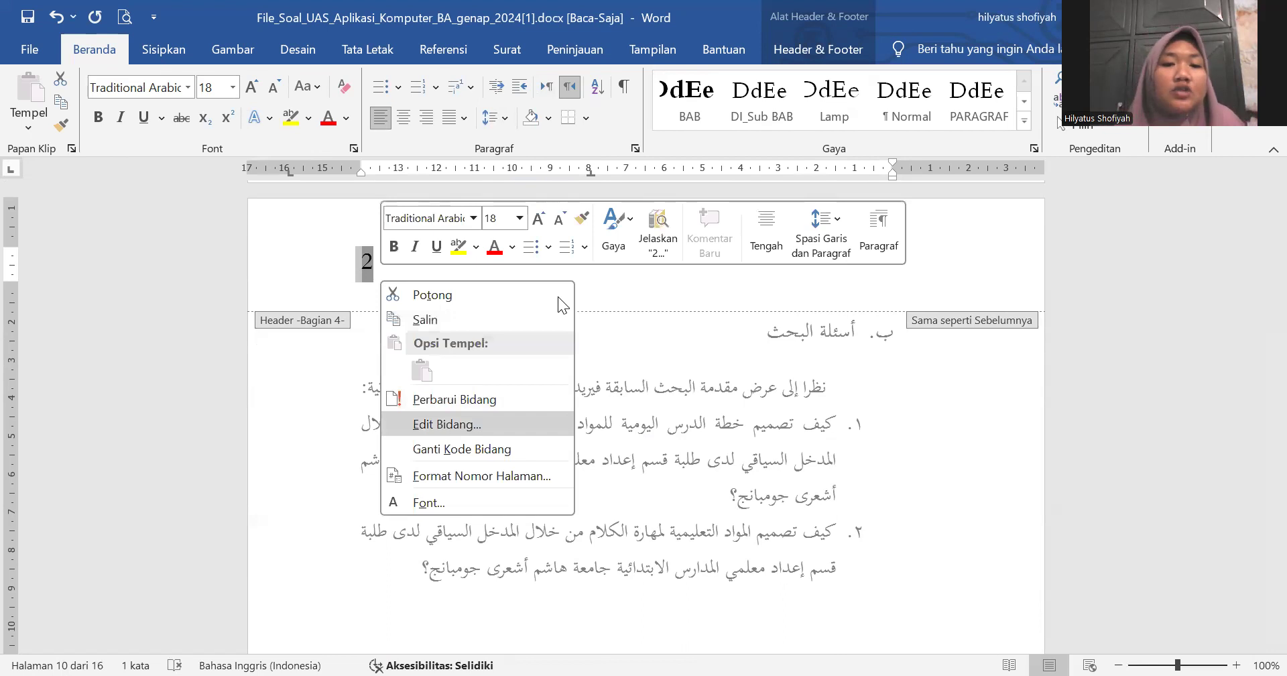
{"action": "key", "text": "Return"}
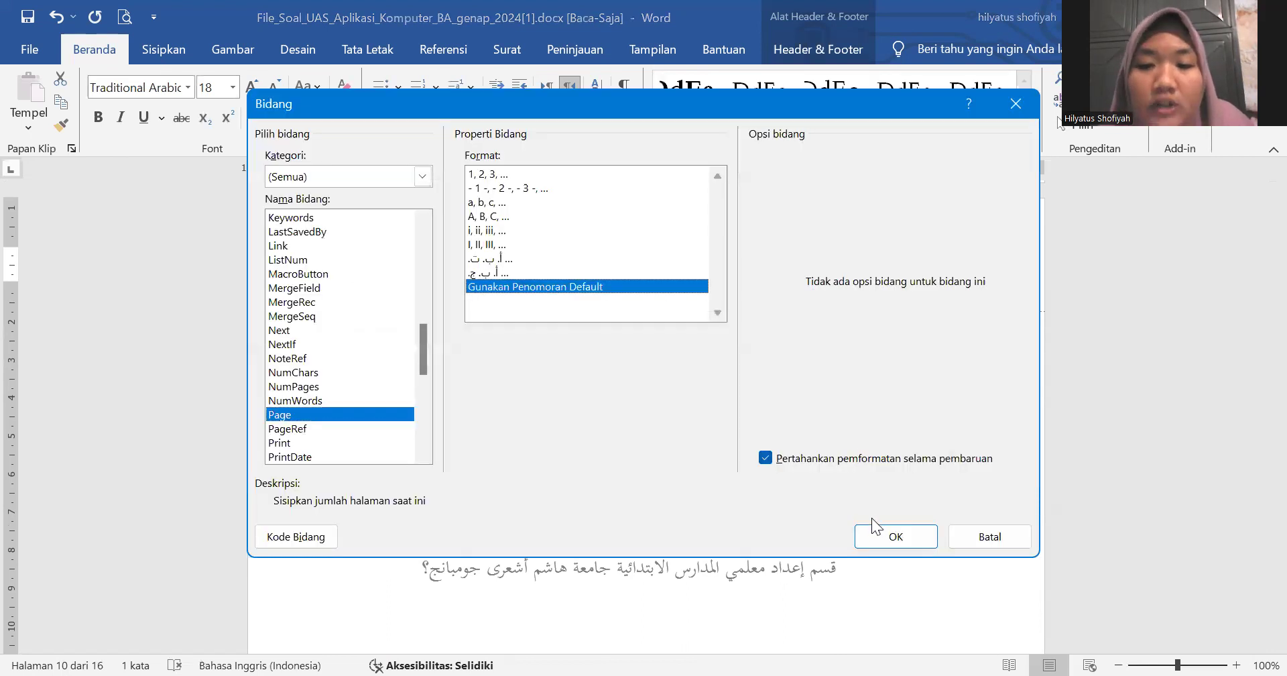
{"action": "left_click", "coordinate": [874, 537]}
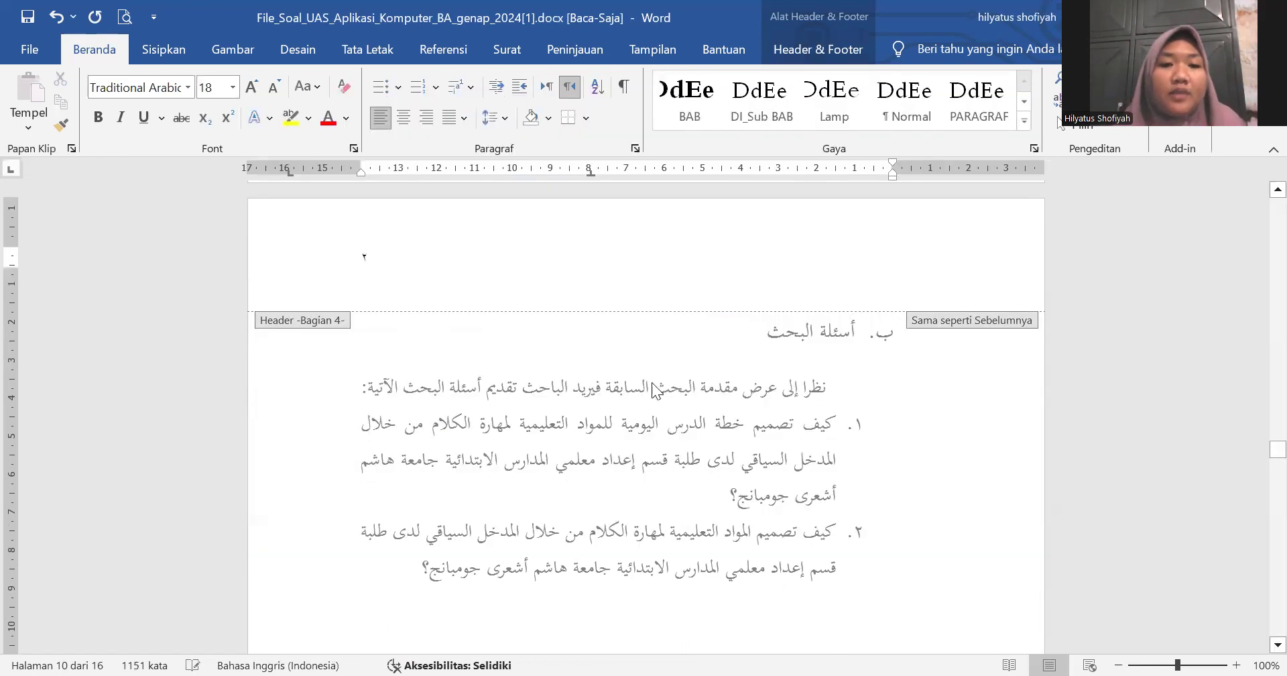
Step: Link the Section 4 footer to the previous section, replacing its own content
{"action": "scroll", "coordinate": [624, 362], "scroll_direction": "down", "scroll_amount": 5}
{"action": "scroll", "coordinate": [625, 362], "scroll_direction": "down", "scroll_amount": 7}
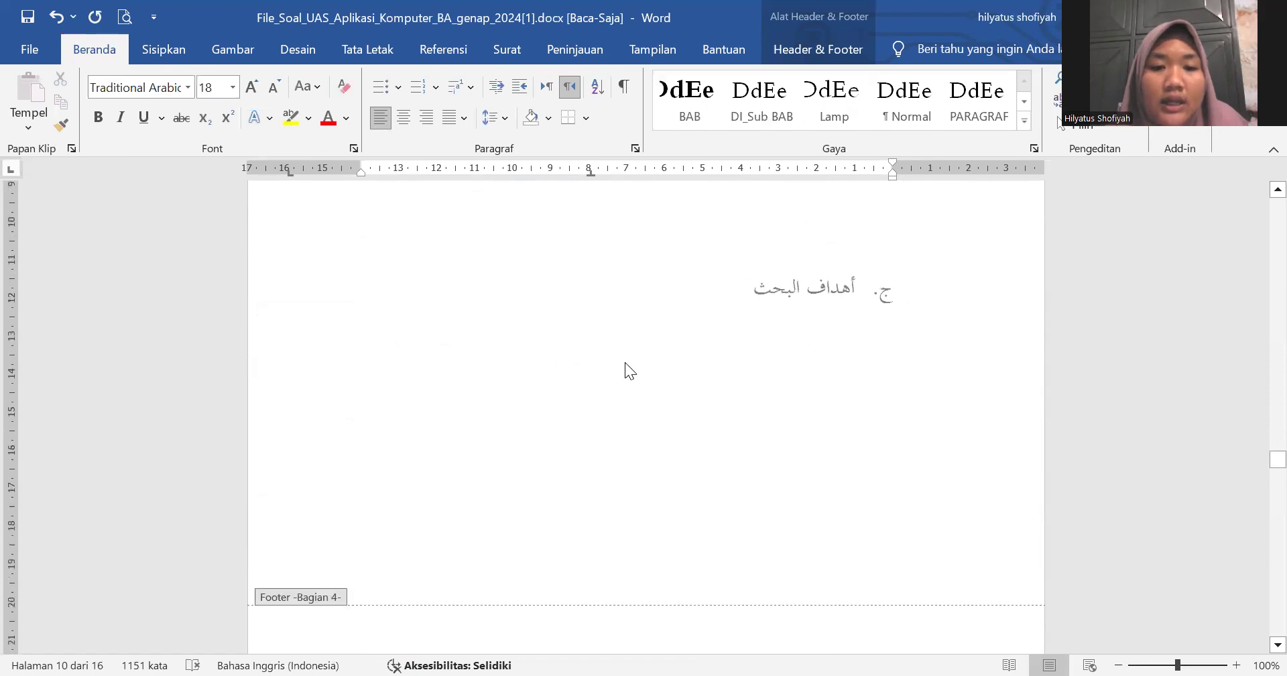
{"action": "scroll", "coordinate": [624, 362], "scroll_direction": "up", "scroll_amount": 2}
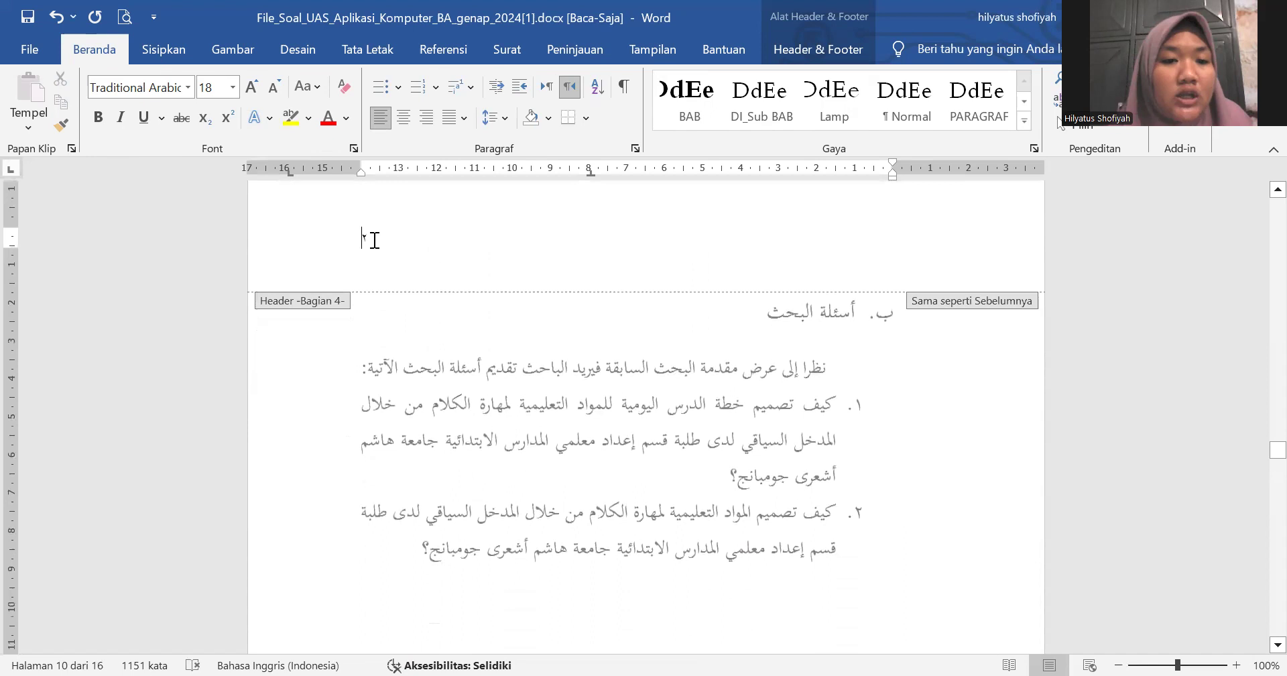
{"action": "left_click", "coordinate": [422, 251]}
{"action": "scroll", "coordinate": [423, 251], "scroll_direction": "down", "scroll_amount": 8}
{"action": "scroll", "coordinate": [422, 250], "scroll_direction": "down", "scroll_amount": 9}
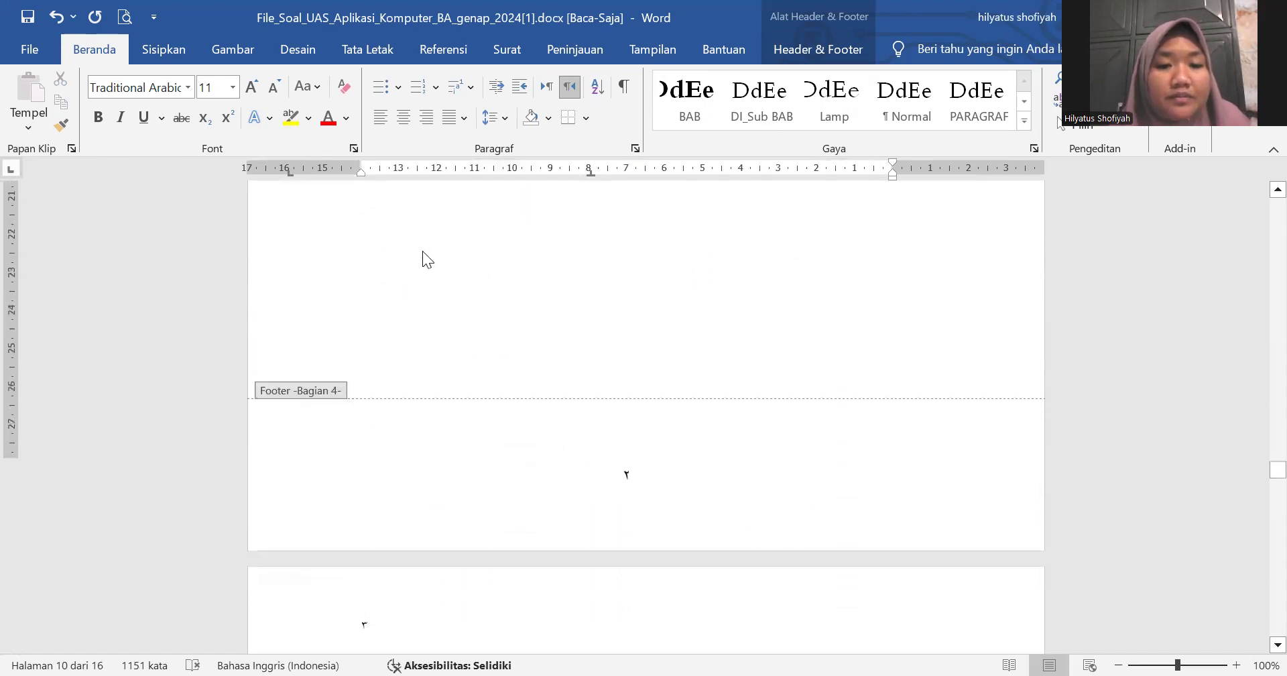
{"action": "double_click", "coordinate": [617, 264]}
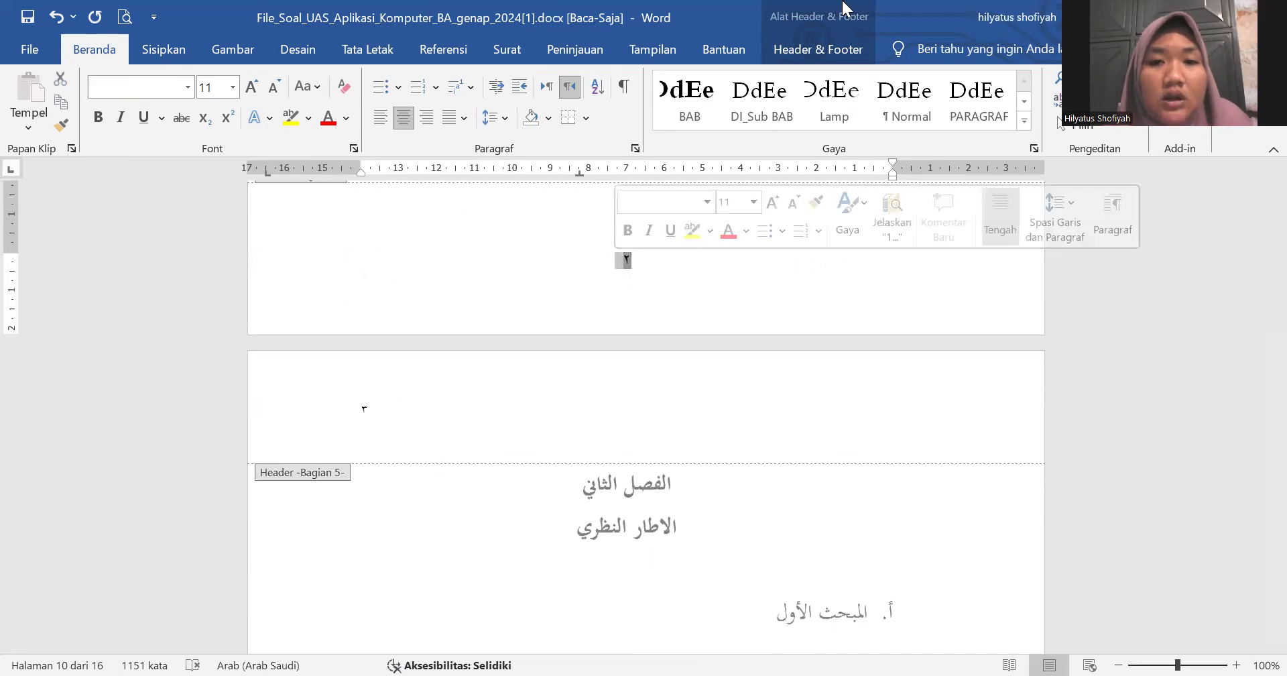
{"action": "left_click", "coordinate": [820, 49]}
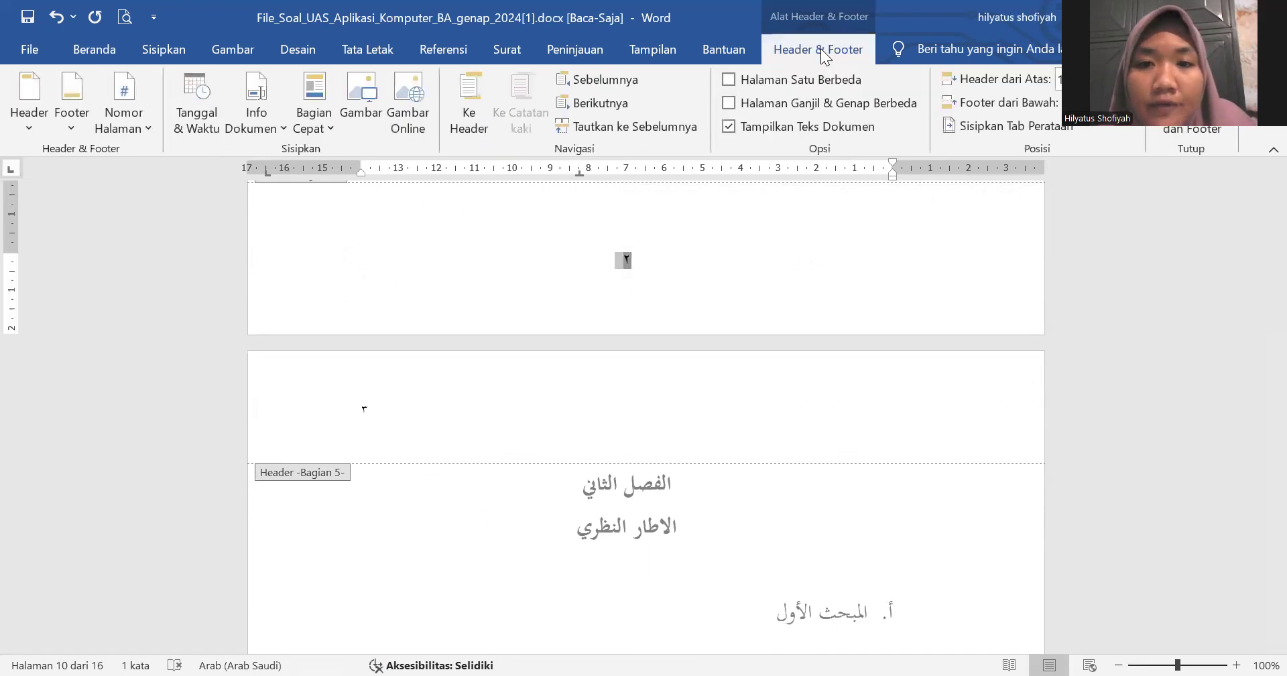
{"action": "left_click", "coordinate": [637, 134]}
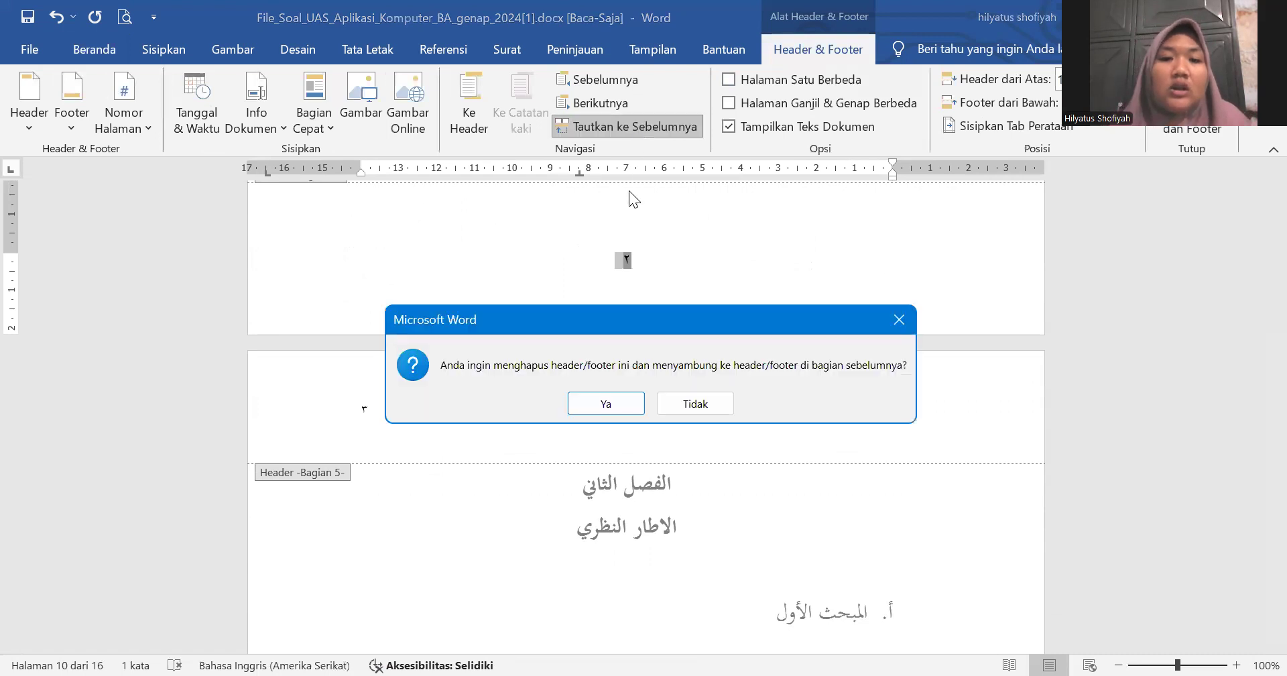
{"action": "left_click", "coordinate": [615, 397]}
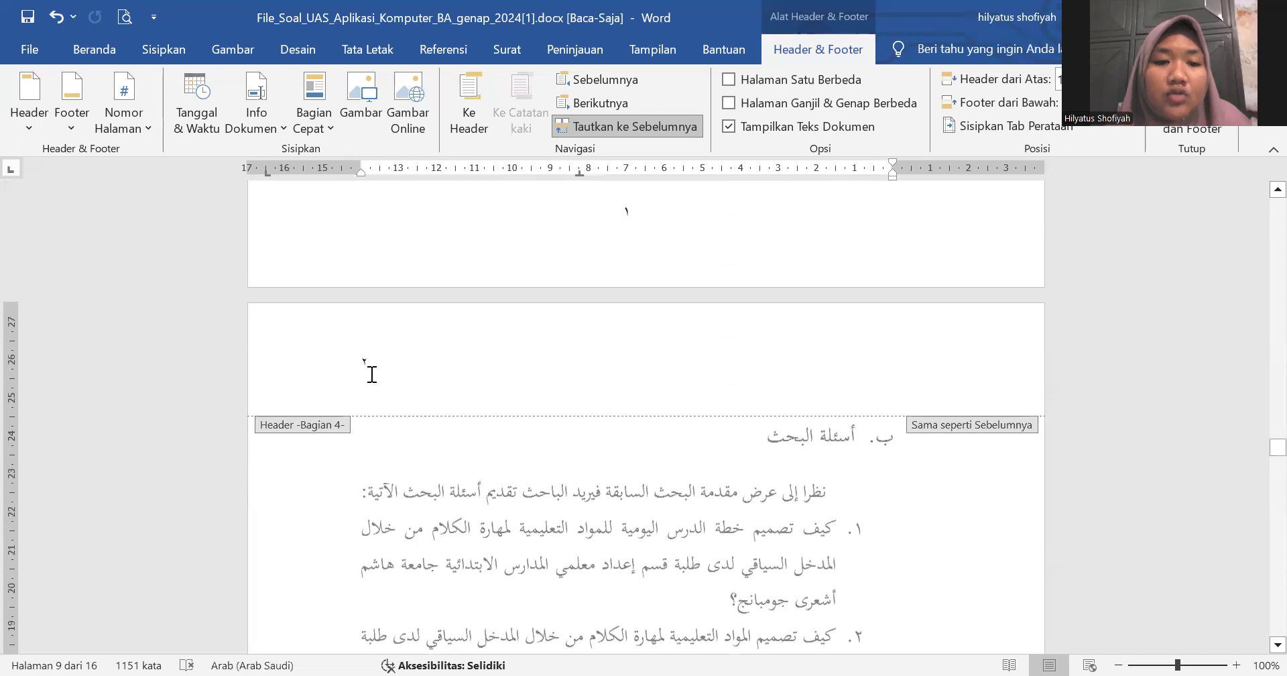
Step: Unlink both the header and the footer of Section 4 from the previous section
{"action": "left_click", "coordinate": [648, 133]}
{"action": "scroll", "coordinate": [658, 269], "scroll_direction": "down", "scroll_amount": 7}
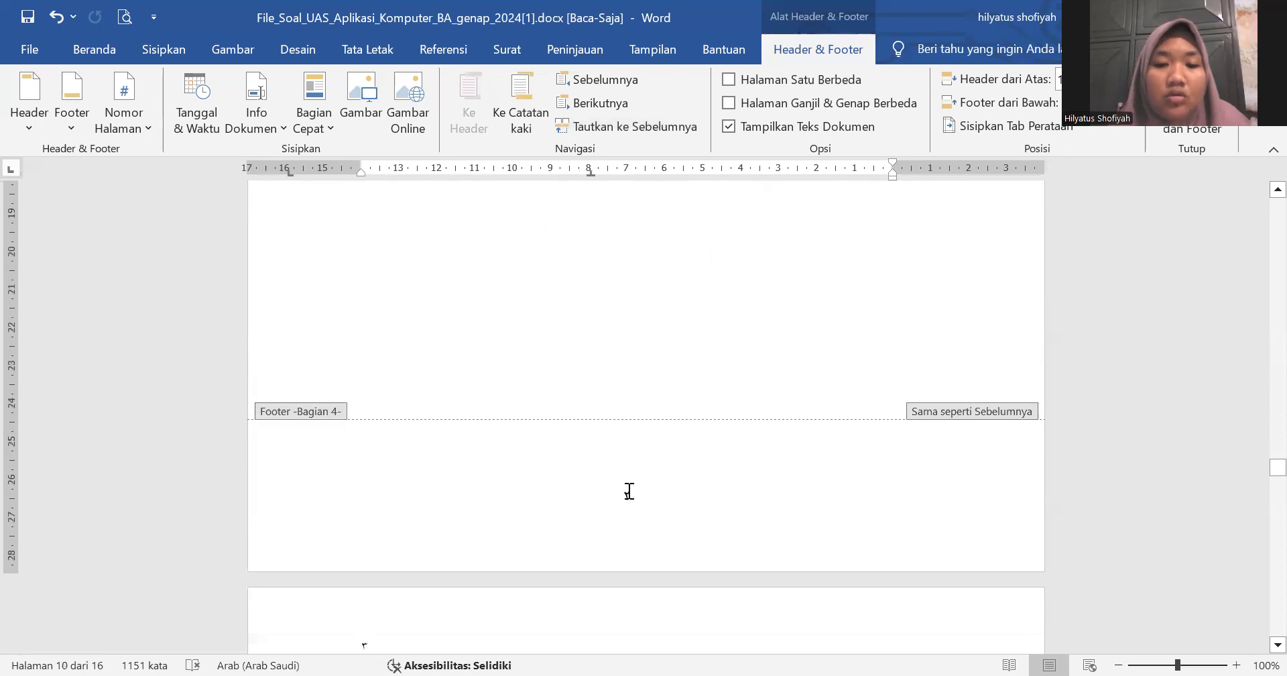
{"action": "left_click", "coordinate": [629, 491]}
{"action": "double_click", "coordinate": [624, 493]}
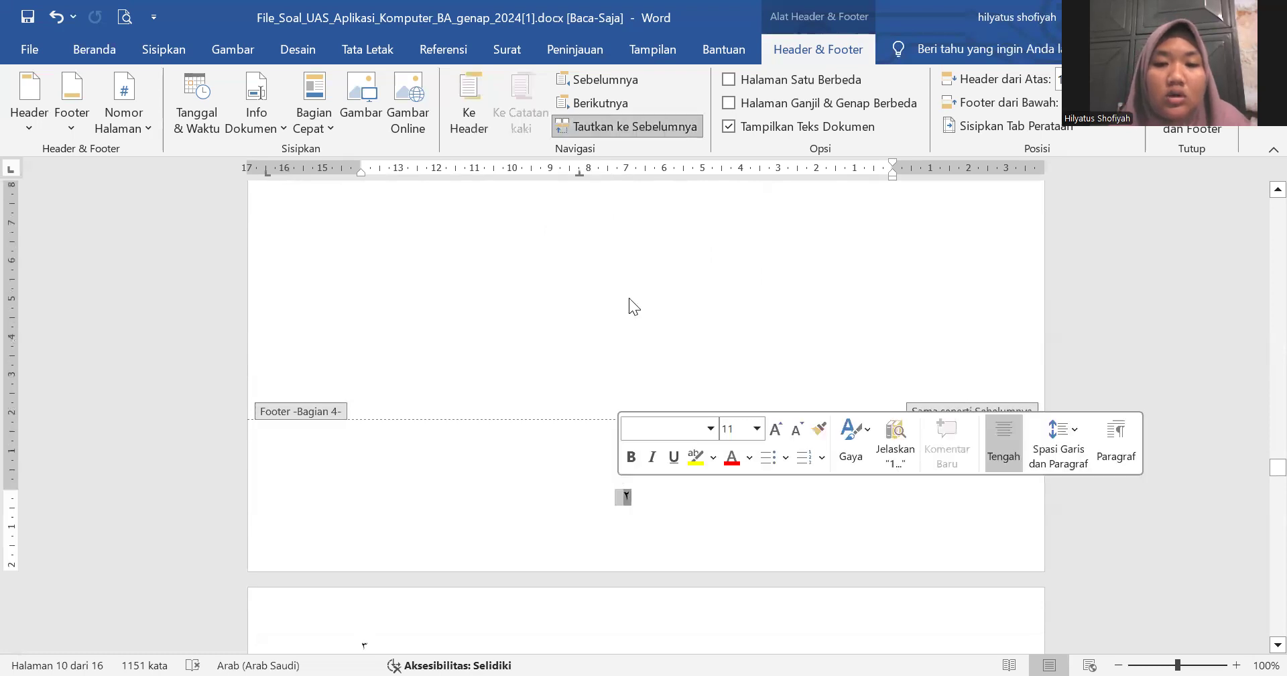
{"action": "left_click", "coordinate": [627, 127]}
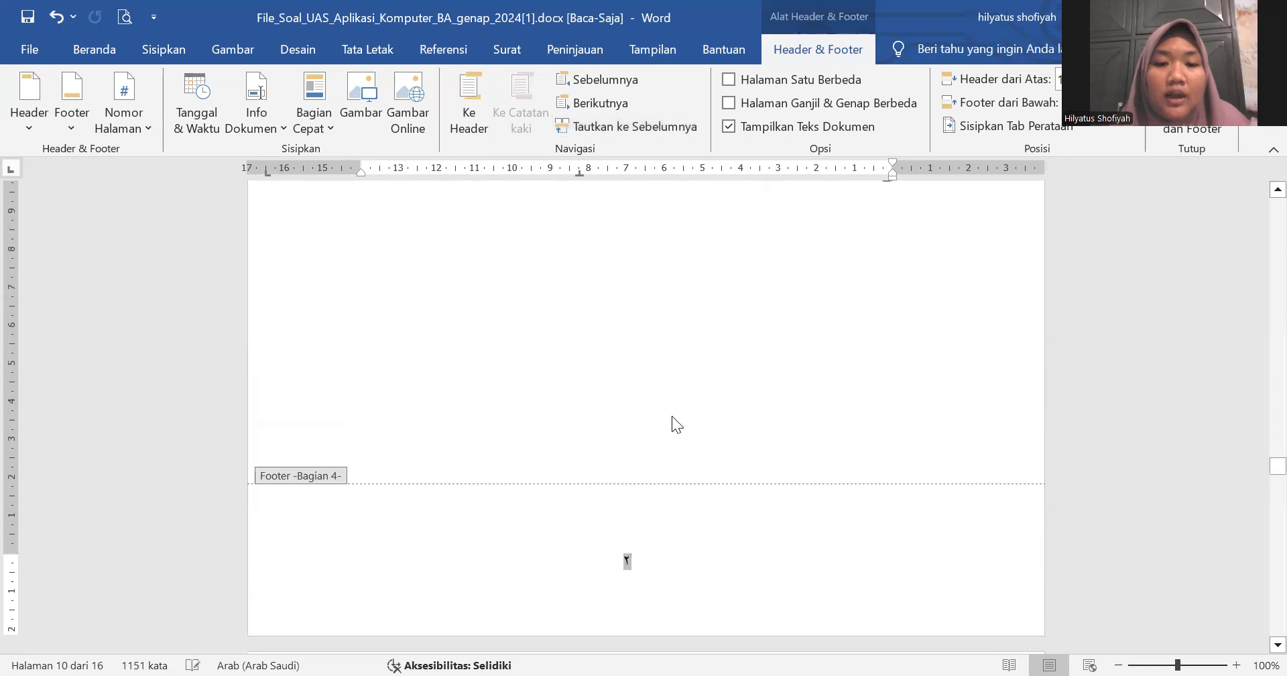
Step: Delete the page number from the Section 4 footer
{"action": "key", "text": "ctrl+z"}
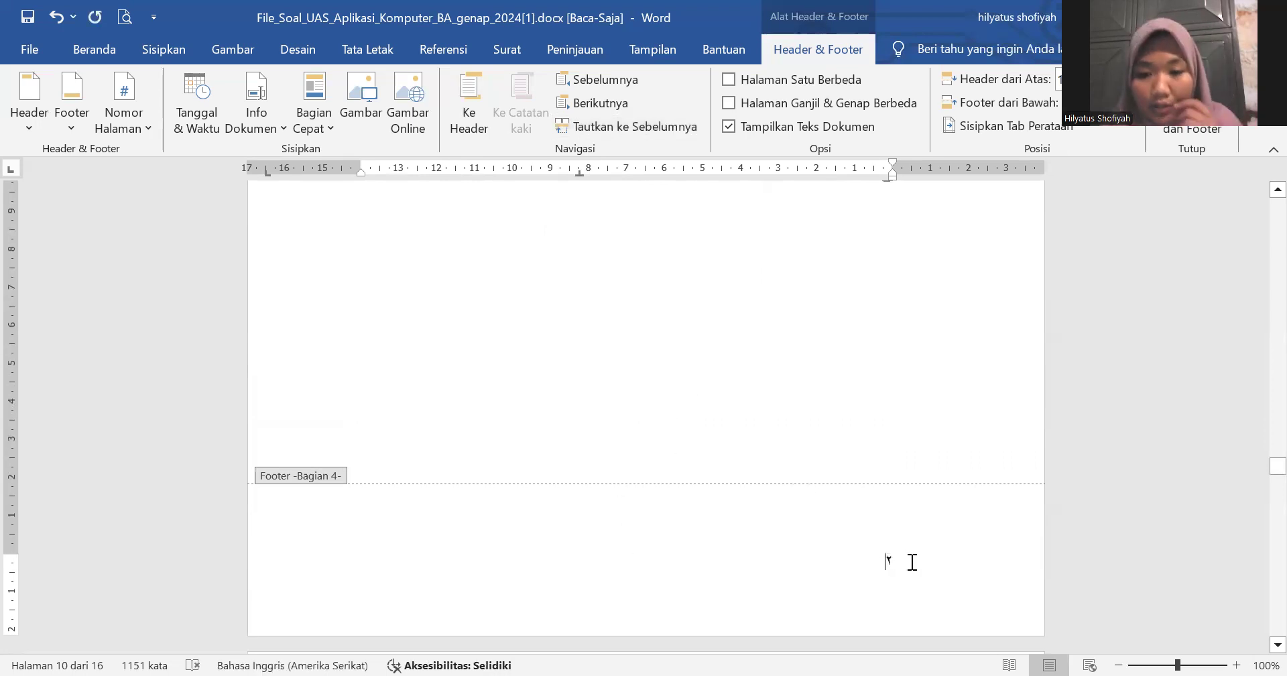
{"action": "key", "text": "Delete"}
{"action": "scroll", "coordinate": [678, 473], "scroll_direction": "up", "scroll_amount": 10}
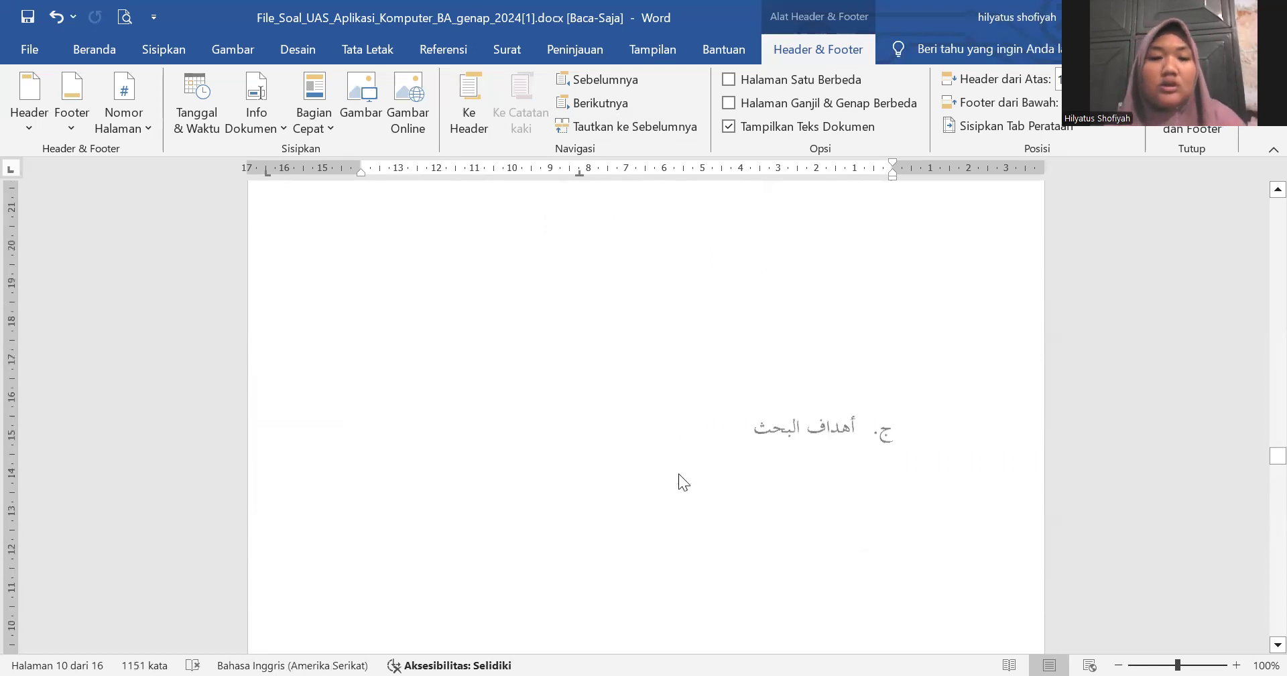
Step: Delete the page number from the Section 5 header above the second chapter title
{"action": "scroll", "coordinate": [391, 452], "scroll_direction": "down", "scroll_amount": 15}
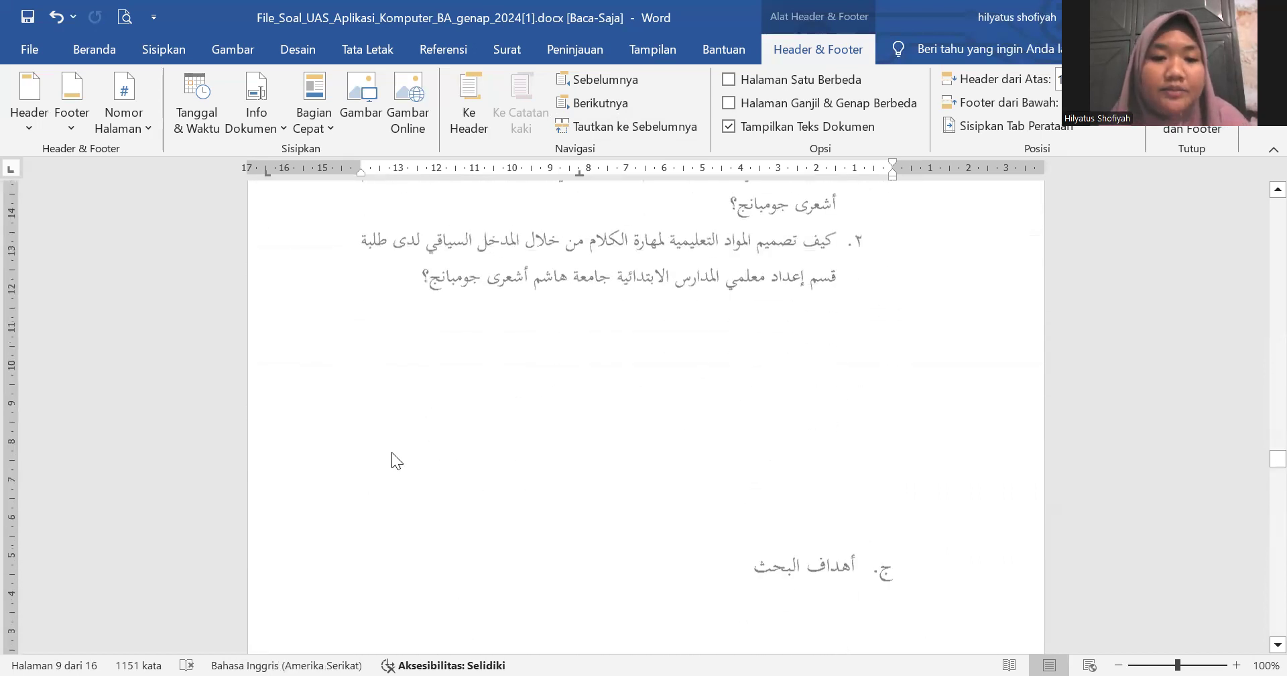
{"action": "scroll", "coordinate": [394, 452], "scroll_direction": "up", "scroll_amount": 3}
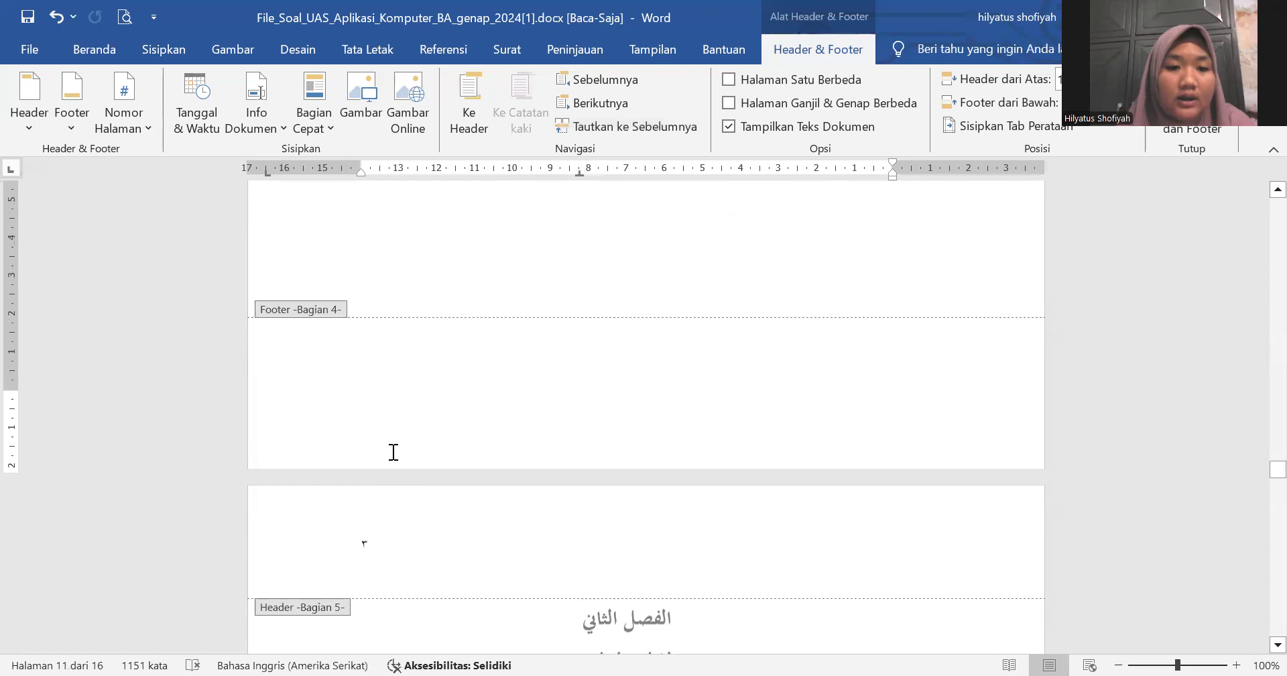
{"action": "scroll", "coordinate": [391, 452], "scroll_direction": "down", "scroll_amount": 8}
{"action": "scroll", "coordinate": [391, 452], "scroll_direction": "up", "scroll_amount": 3}
{"action": "scroll", "coordinate": [391, 452], "scroll_direction": "up", "scroll_amount": 3}
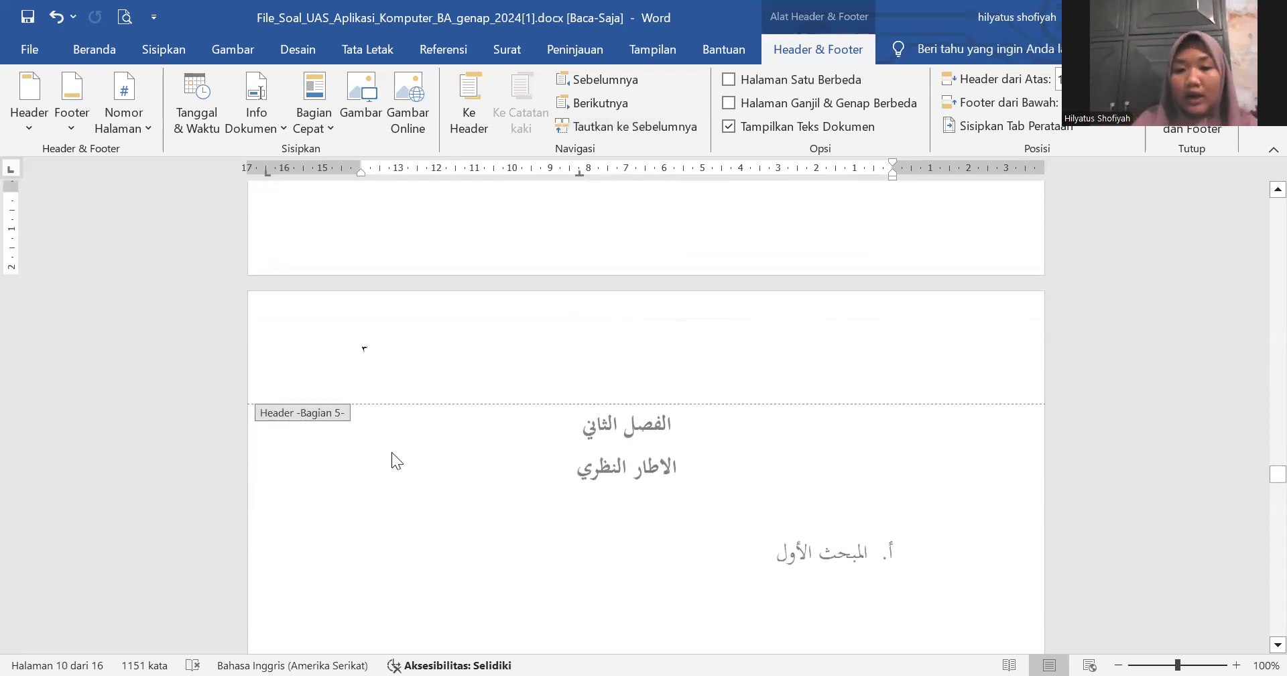
{"action": "scroll", "coordinate": [553, 500], "scroll_direction": "down", "scroll_amount": 15}
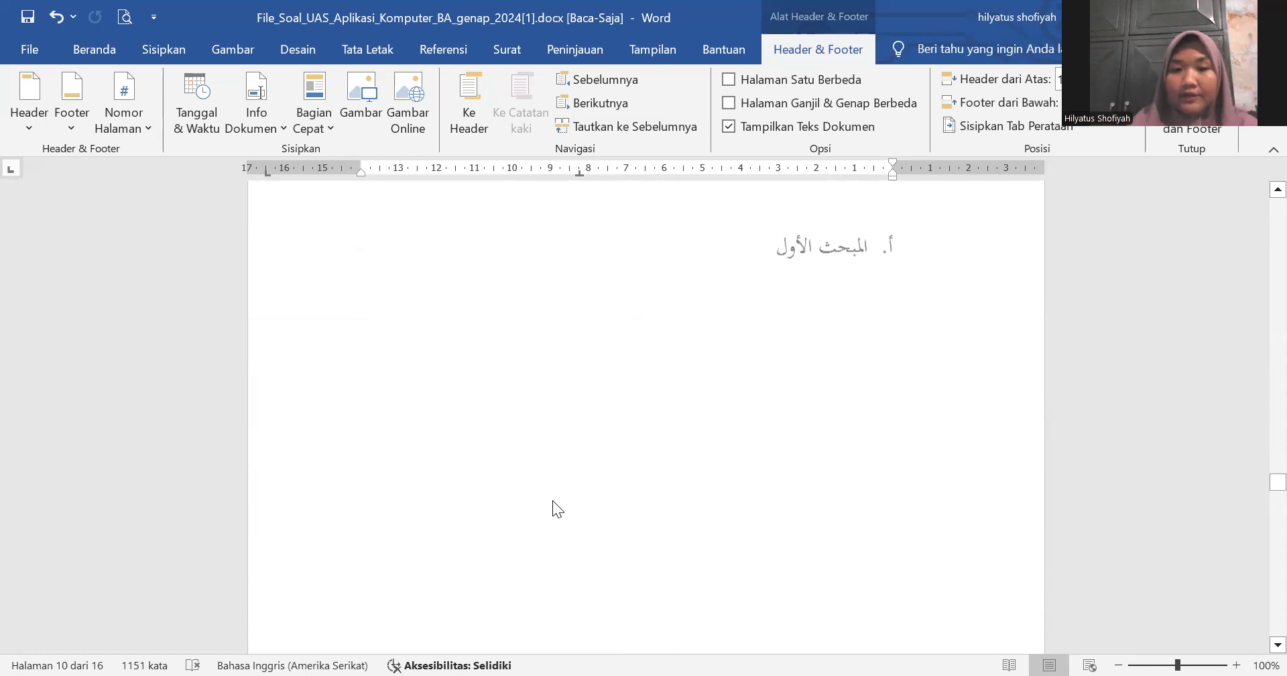
{"action": "scroll", "coordinate": [552, 500], "scroll_direction": "down", "scroll_amount": 4}
{"action": "scroll", "coordinate": [552, 500], "scroll_direction": "up", "scroll_amount": 9}
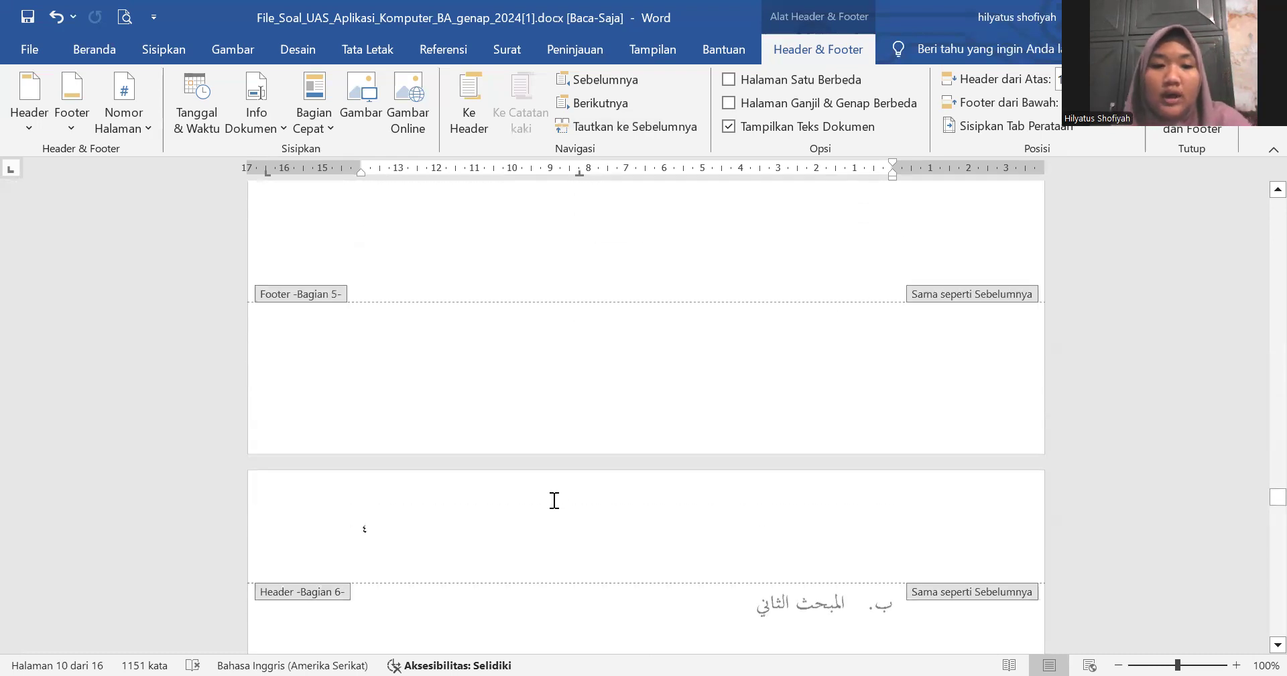
{"action": "scroll", "coordinate": [553, 500], "scroll_direction": "up", "scroll_amount": 6}
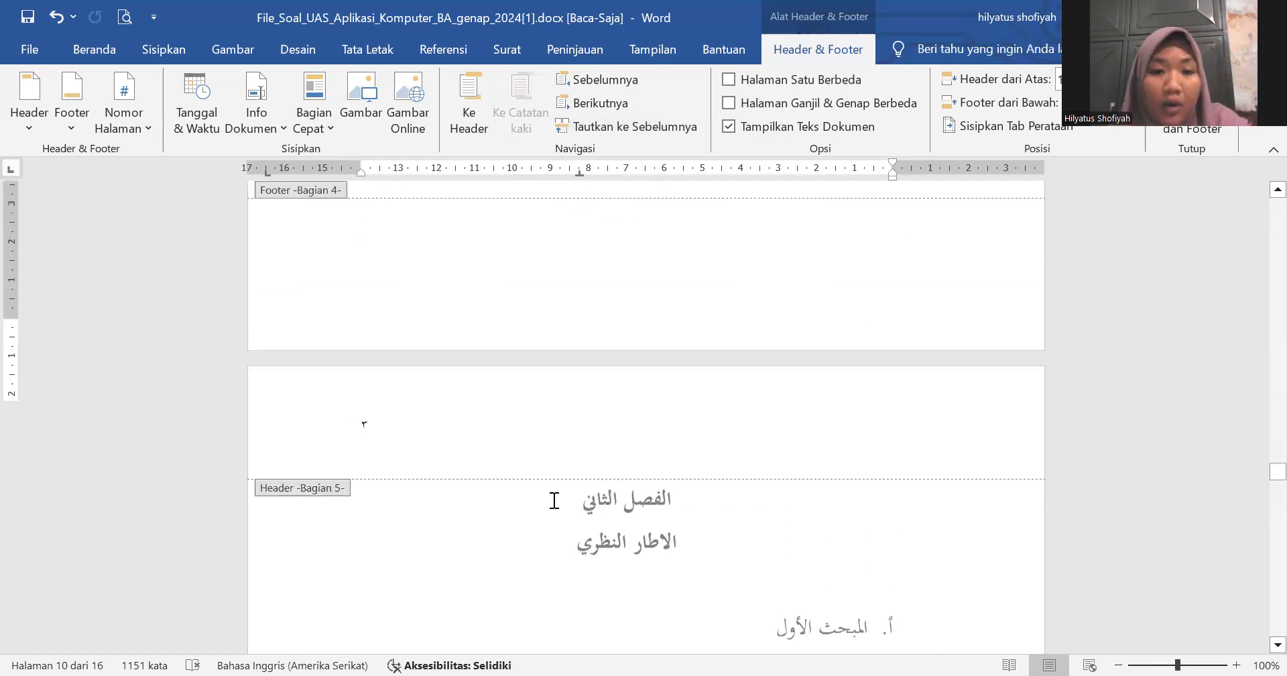
{"action": "double_click", "coordinate": [371, 474]}
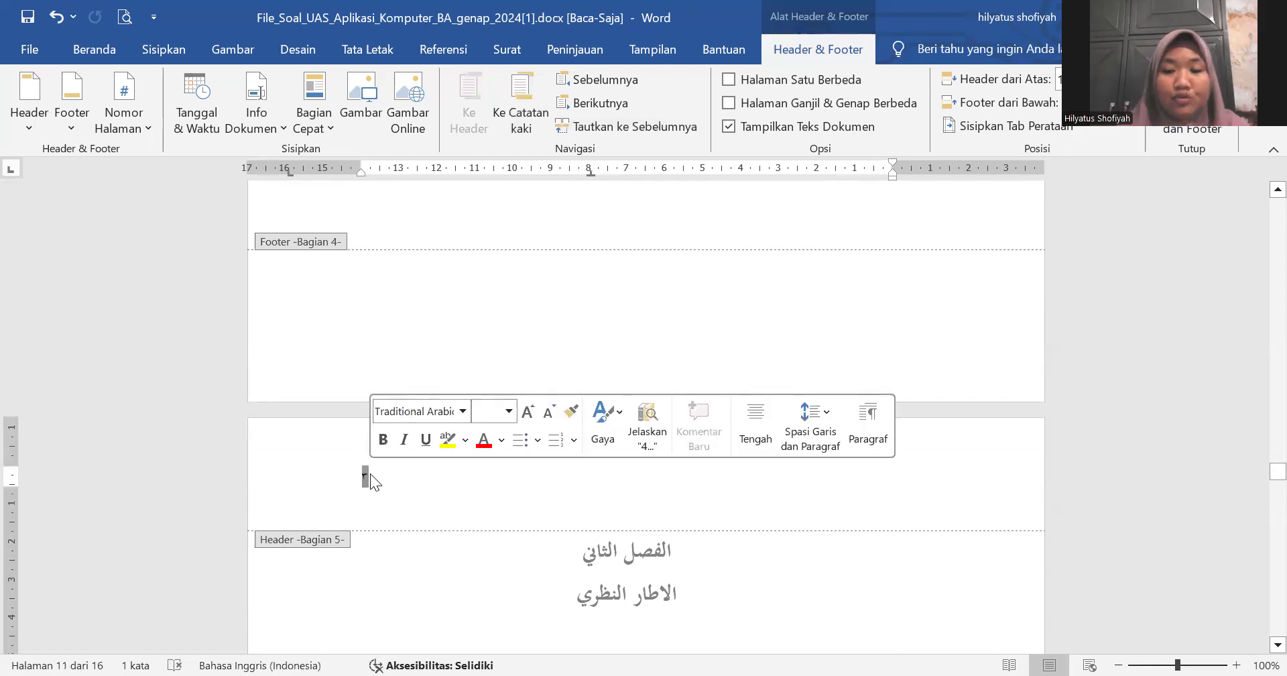
{"action": "key", "text": "Delete"}
Step: Insert a bottom-of-page number in the Section 5 footer using the centred Nomor Biasa 2 style
{"action": "scroll", "coordinate": [383, 531], "scroll_direction": "up", "scroll_amount": 6}
{"action": "scroll", "coordinate": [383, 530], "scroll_direction": "up", "scroll_amount": 5}
{"action": "scroll", "coordinate": [383, 531], "scroll_direction": "down", "scroll_amount": 10}
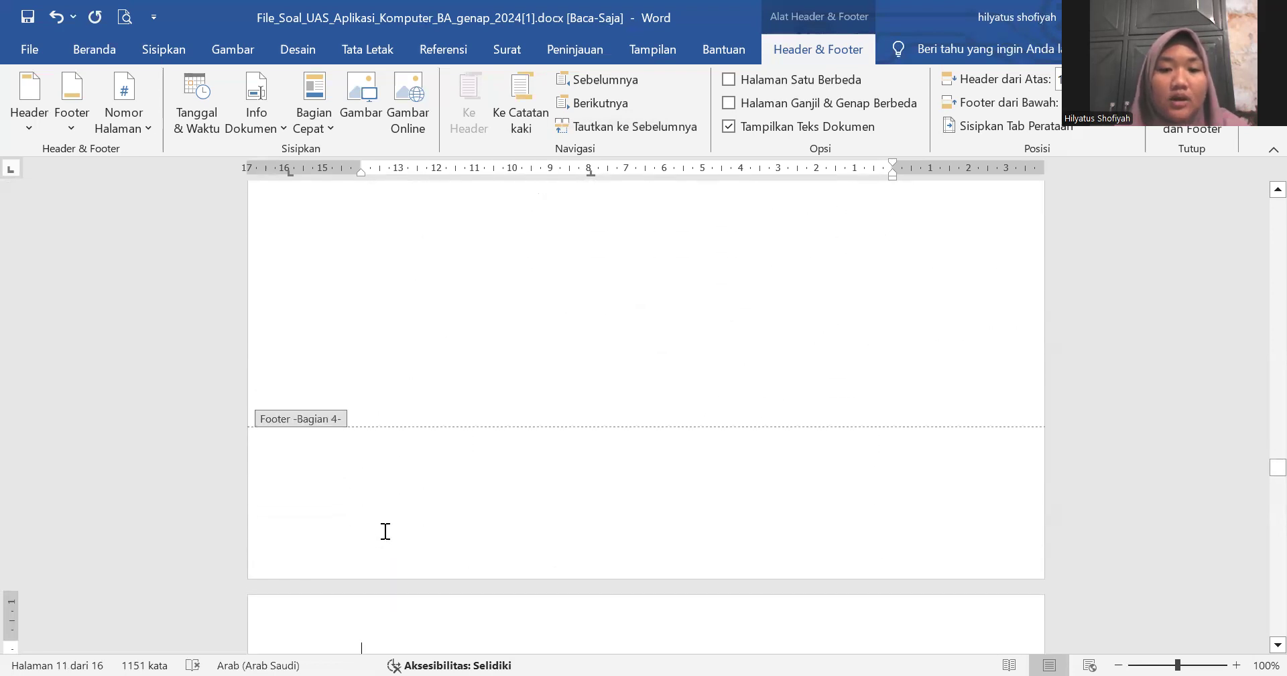
{"action": "scroll", "coordinate": [385, 531], "scroll_direction": "down", "scroll_amount": 3}
{"action": "scroll", "coordinate": [385, 531], "scroll_direction": "up", "scroll_amount": 6}
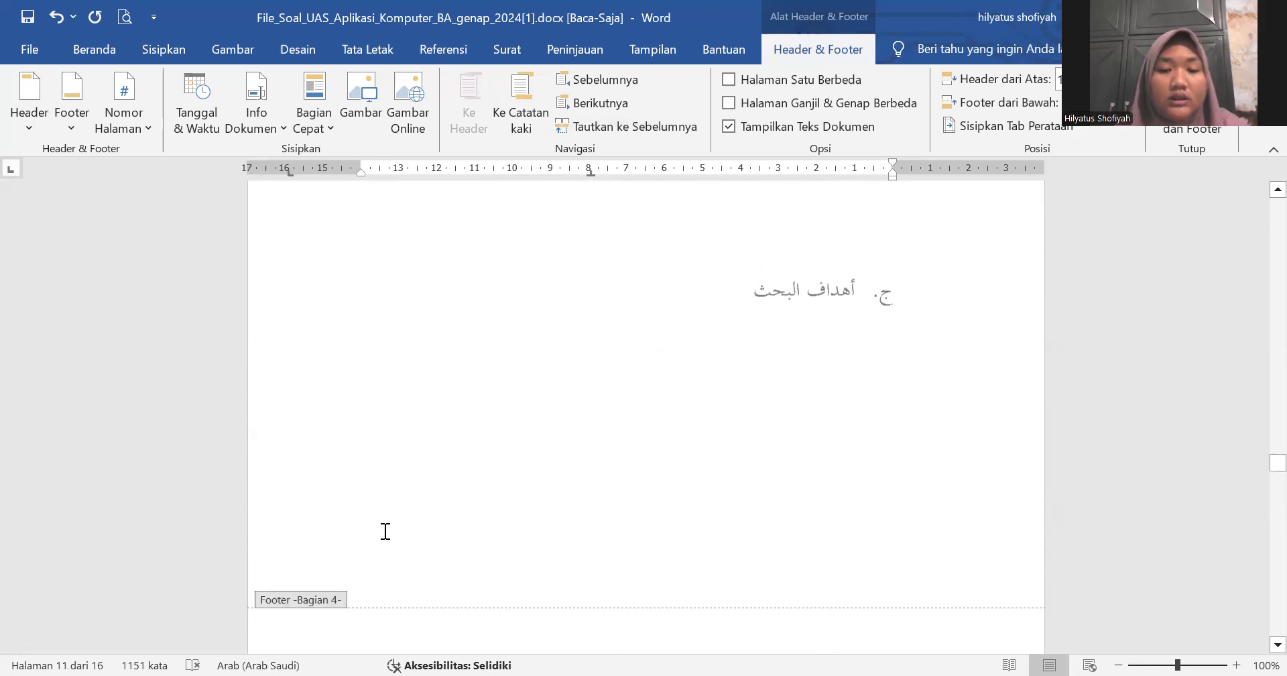
{"action": "scroll", "coordinate": [386, 531], "scroll_direction": "down", "scroll_amount": 10}
{"action": "scroll", "coordinate": [617, 510], "scroll_direction": "down", "scroll_amount": 9}
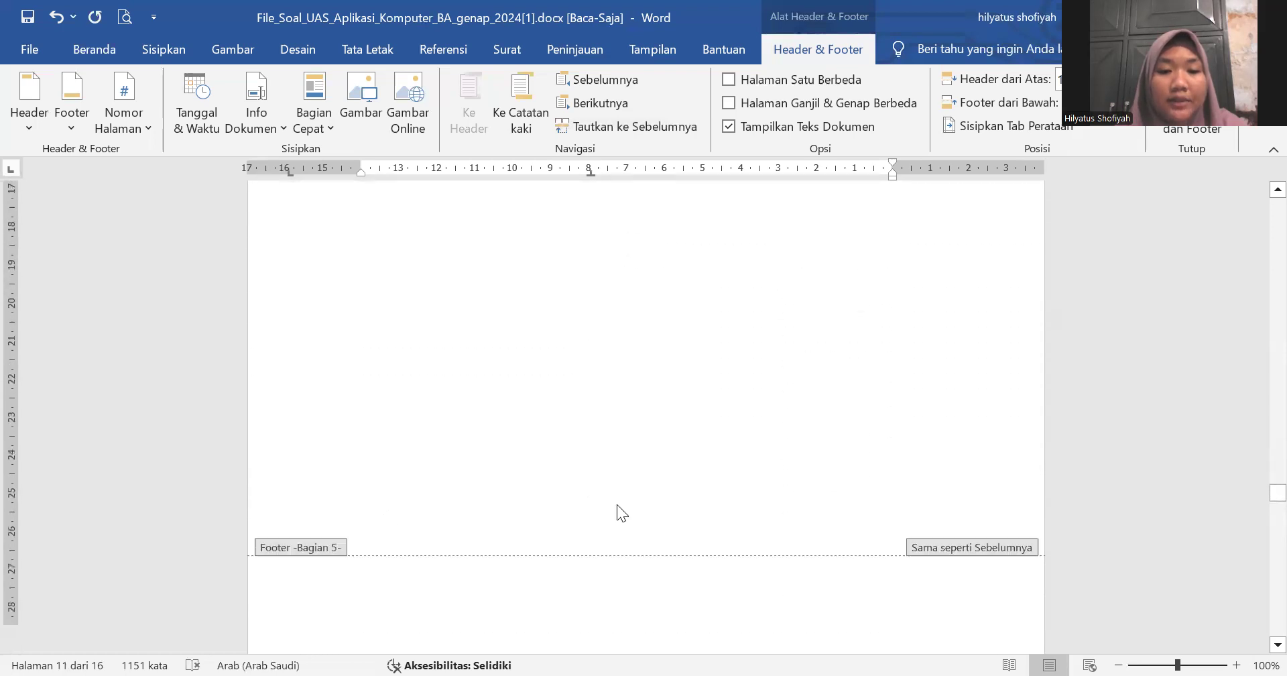
{"action": "left_click", "coordinate": [613, 456]}
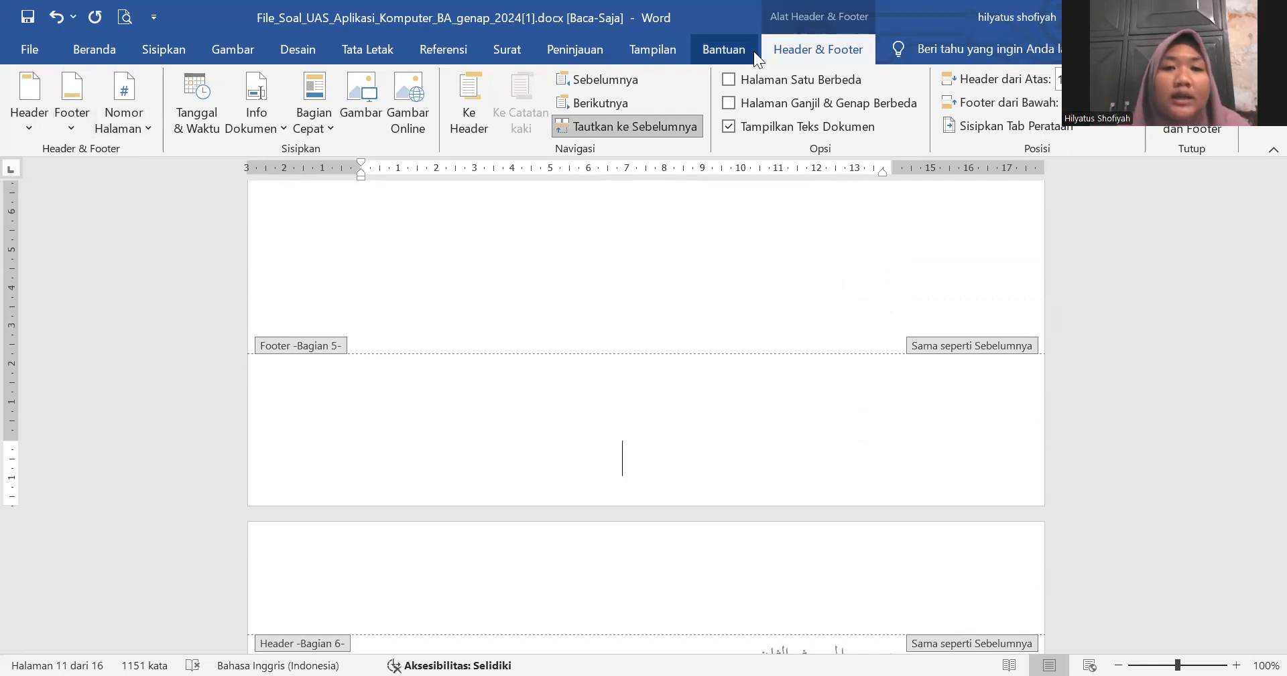
{"action": "left_click", "coordinate": [109, 97]}
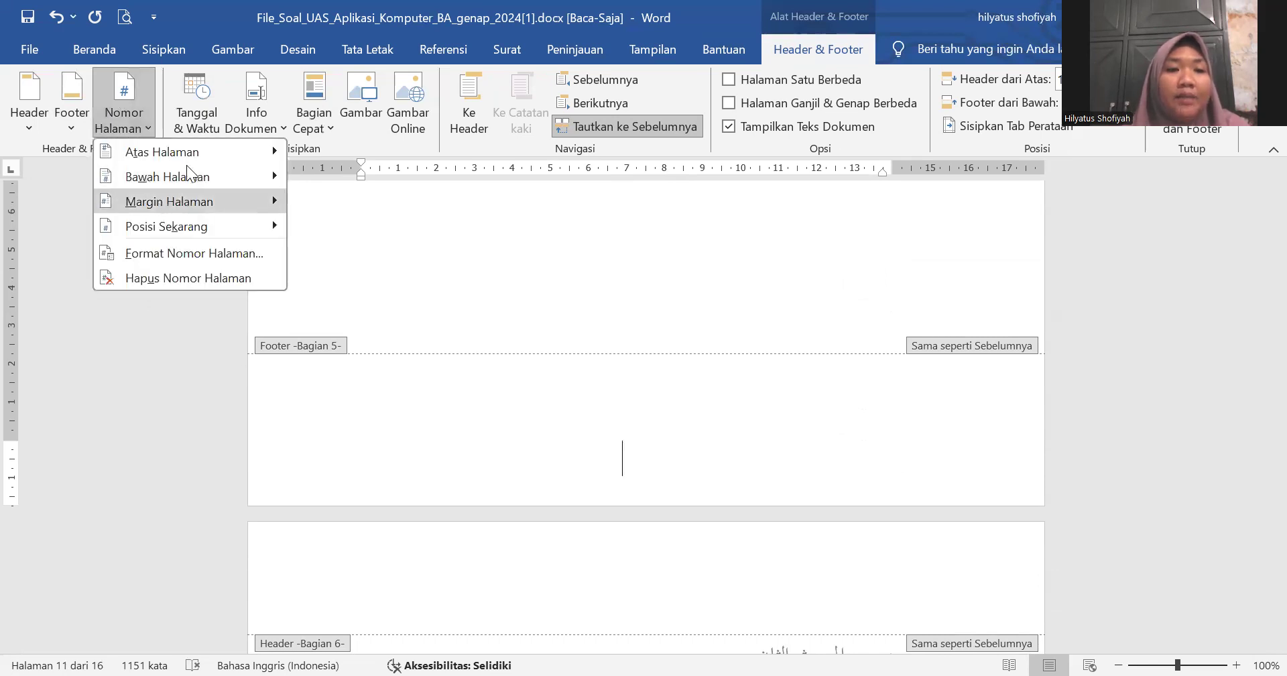
{"action": "mouse_move", "coordinate": [188, 173]}
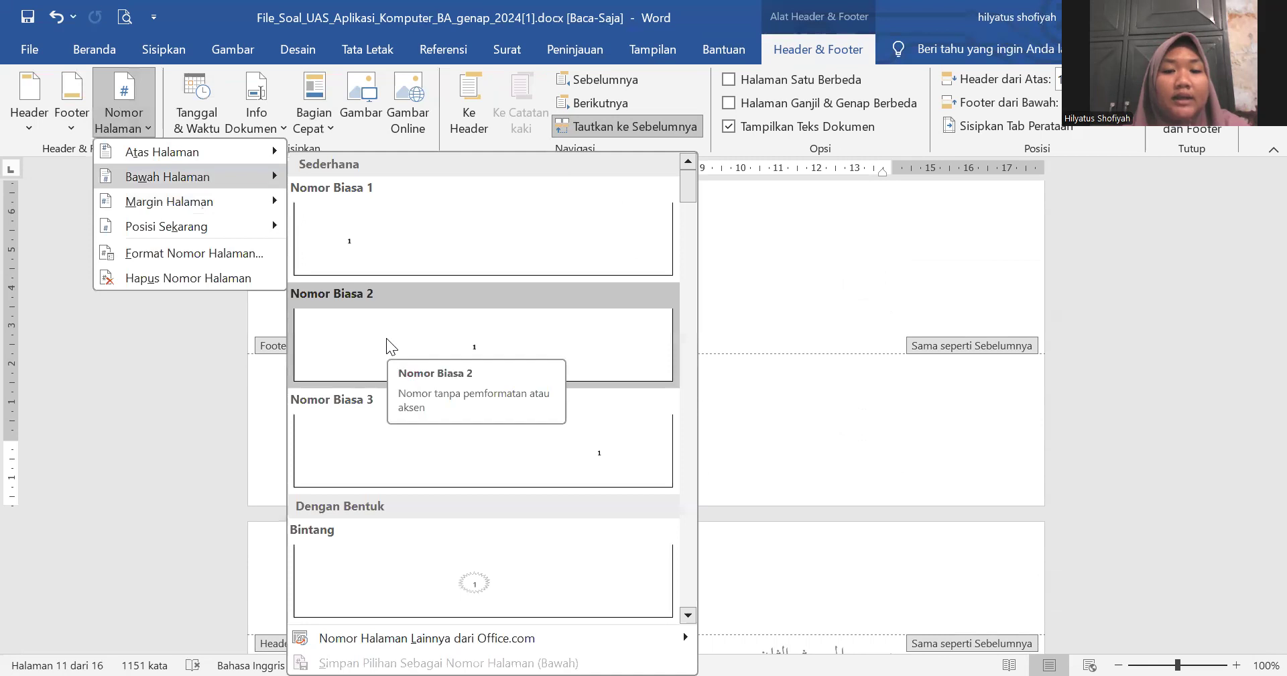
{"action": "left_click", "coordinate": [386, 338]}
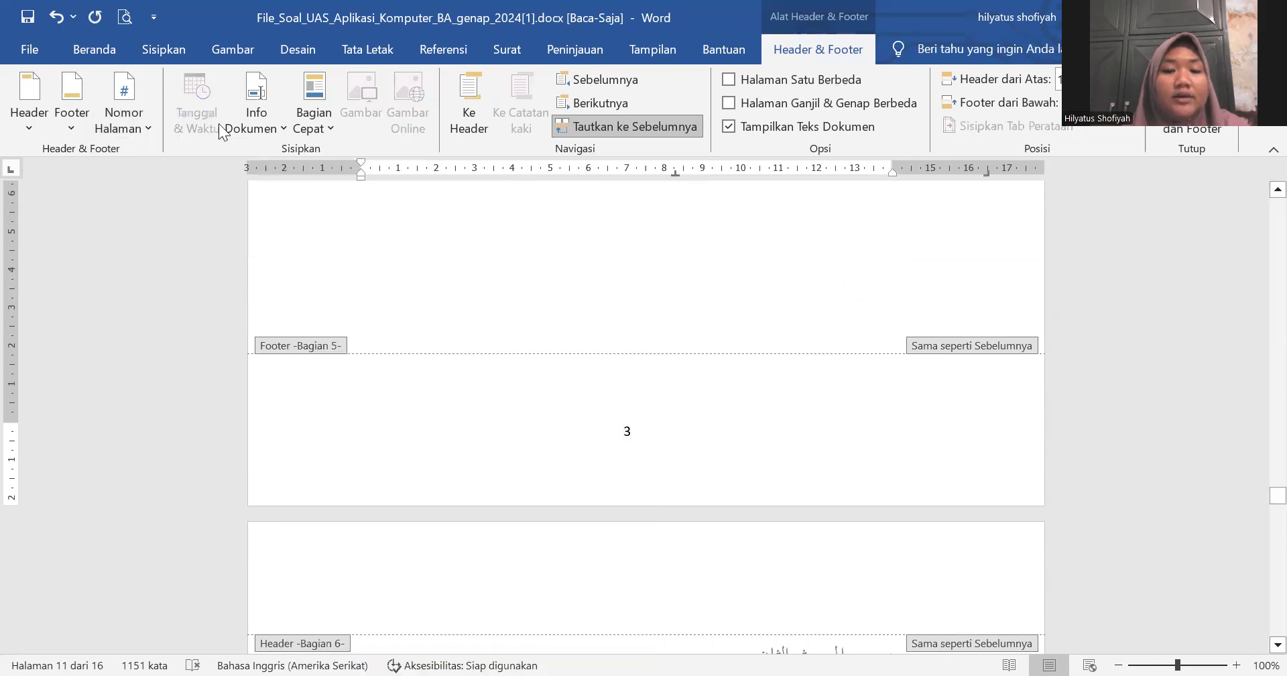
Step: Apply the 1, 2, 3, … page number format to Section 5, continuing from the previous section
{"action": "left_click", "coordinate": [105, 115]}
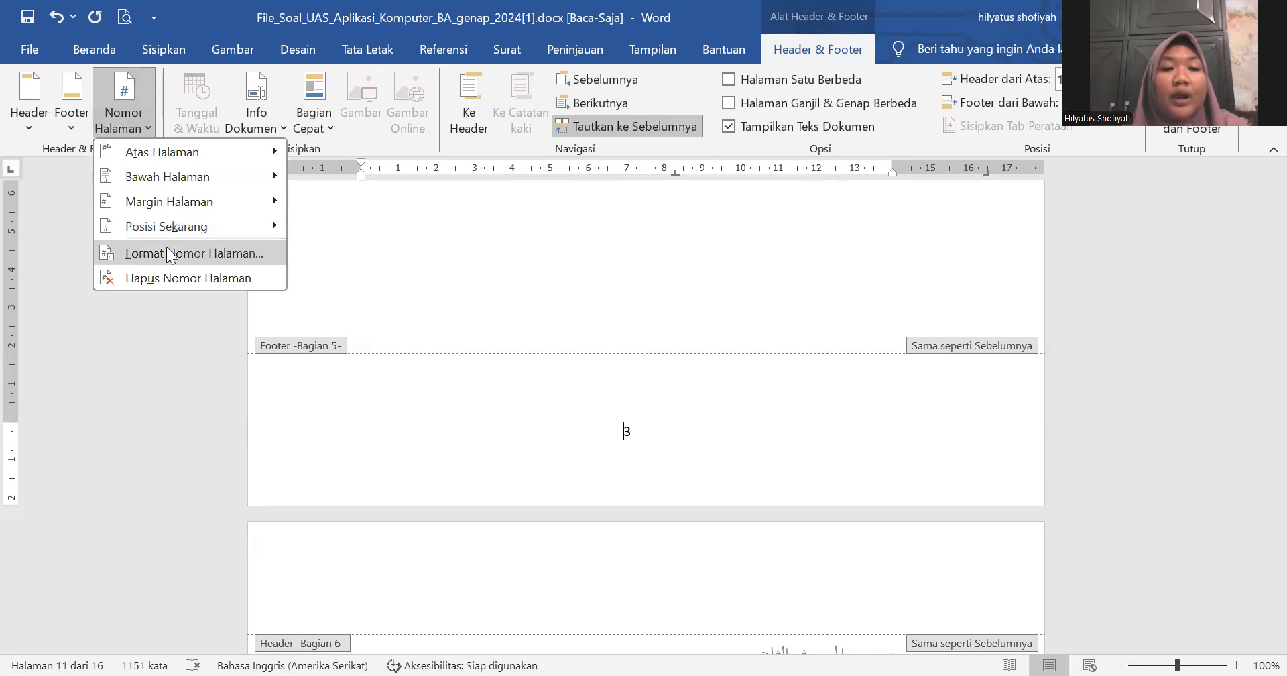
{"action": "left_click", "coordinate": [168, 253]}
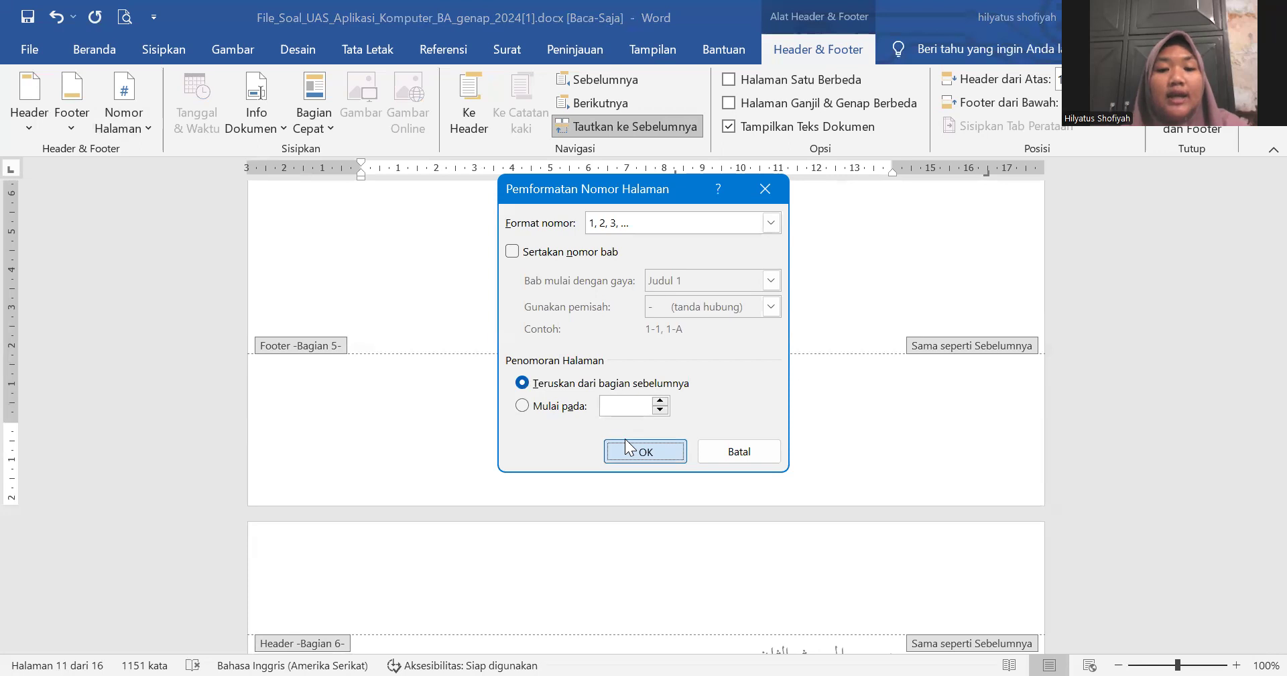
{"action": "left_click", "coordinate": [627, 447]}
{"action": "scroll", "coordinate": [628, 569], "scroll_direction": "down", "scroll_amount": 3}
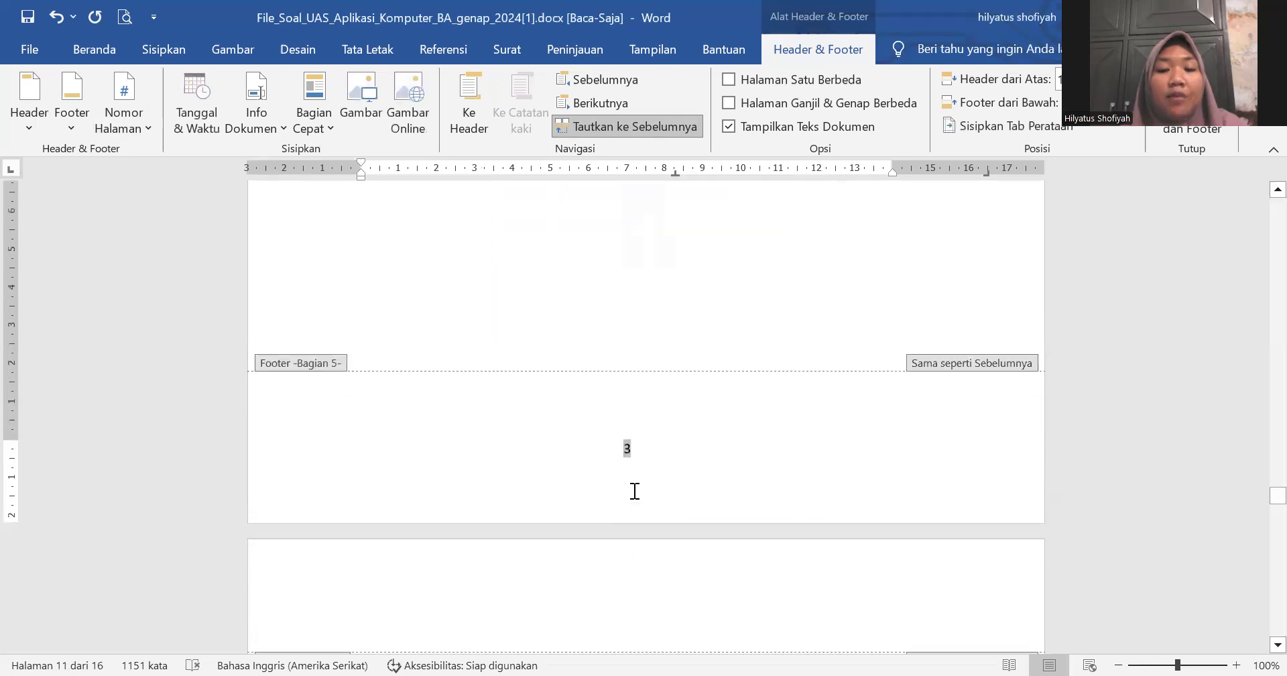
Step: Apply right-to-left direction to the Section 5 footer number and set its Page field to default numbering with preserved formatting
{"action": "double_click", "coordinate": [634, 454]}
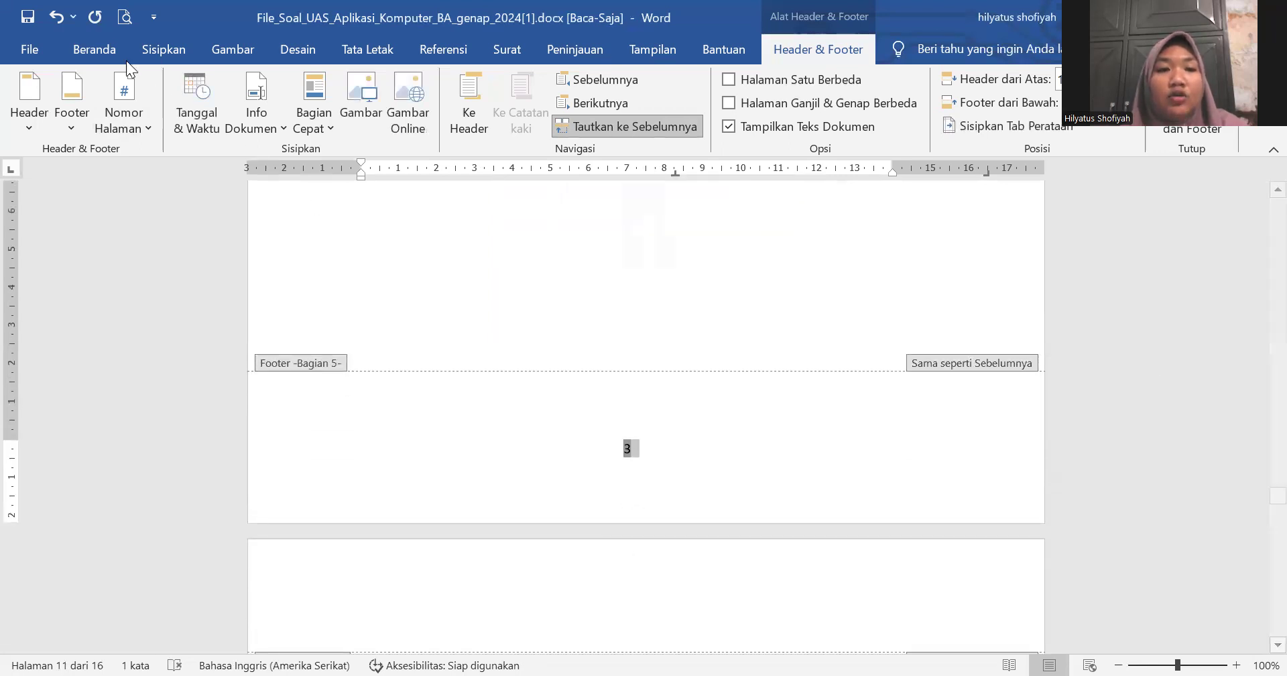
{"action": "left_click", "coordinate": [94, 49]}
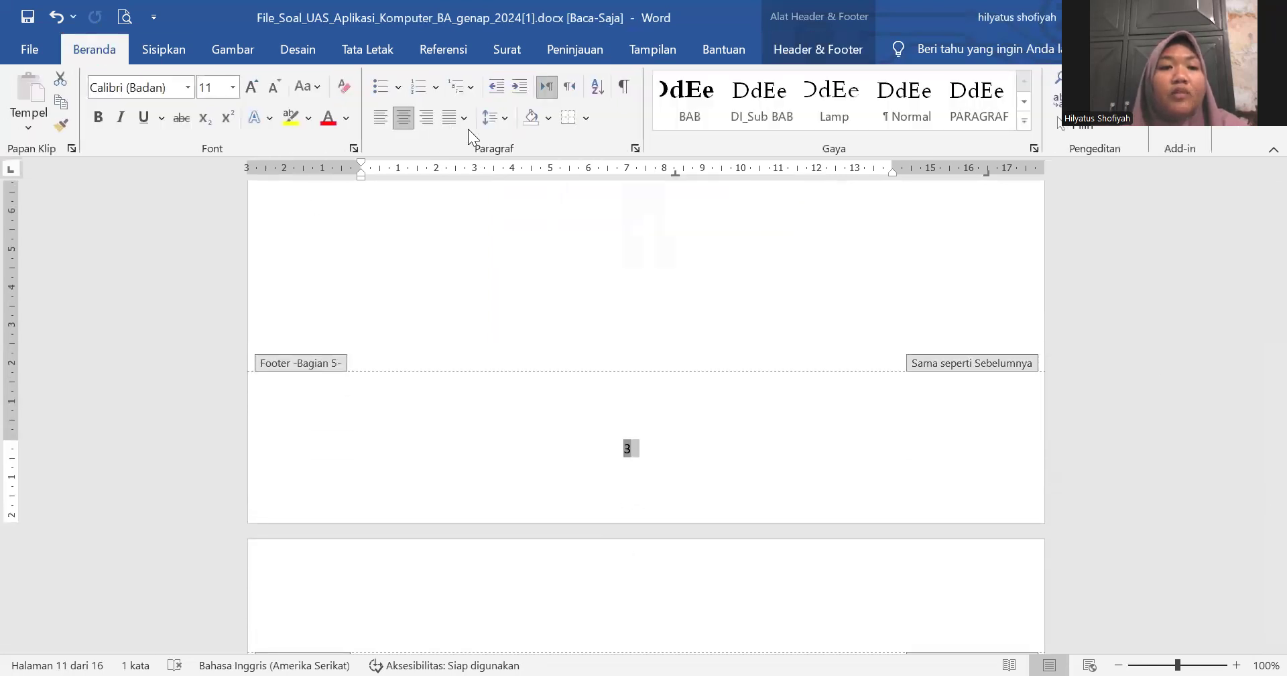
{"action": "left_click", "coordinate": [569, 86]}
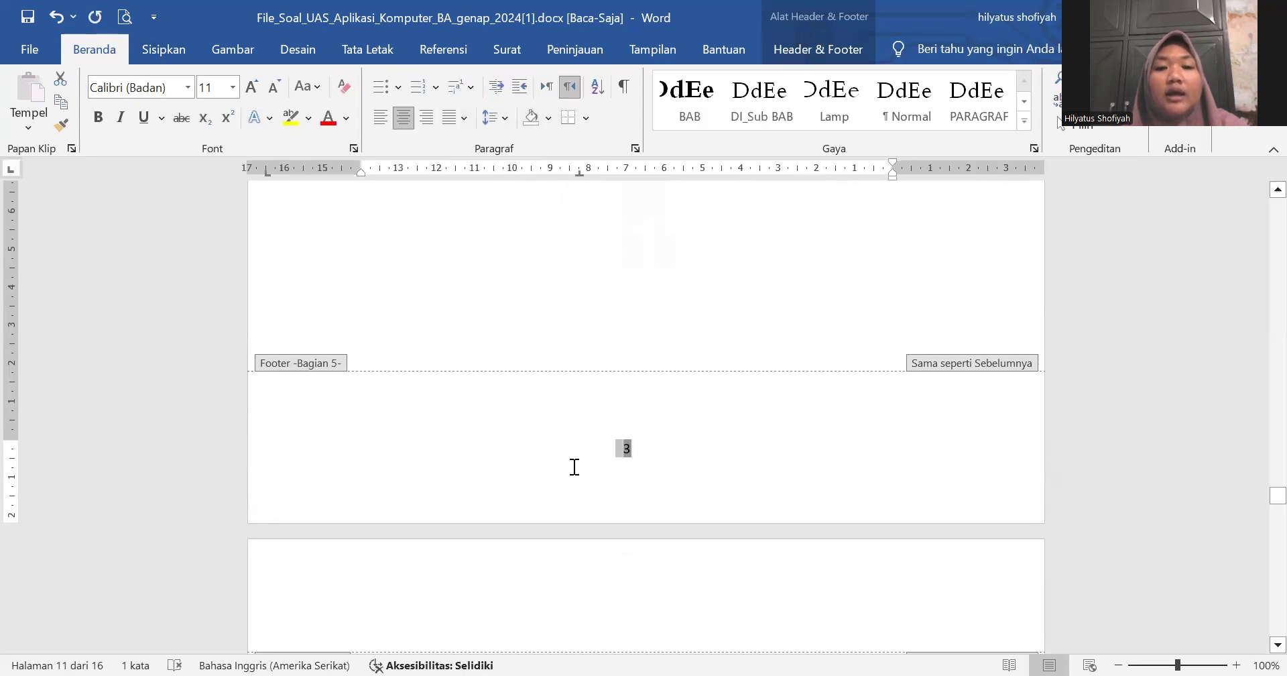
{"action": "right_click", "coordinate": [625, 446]}
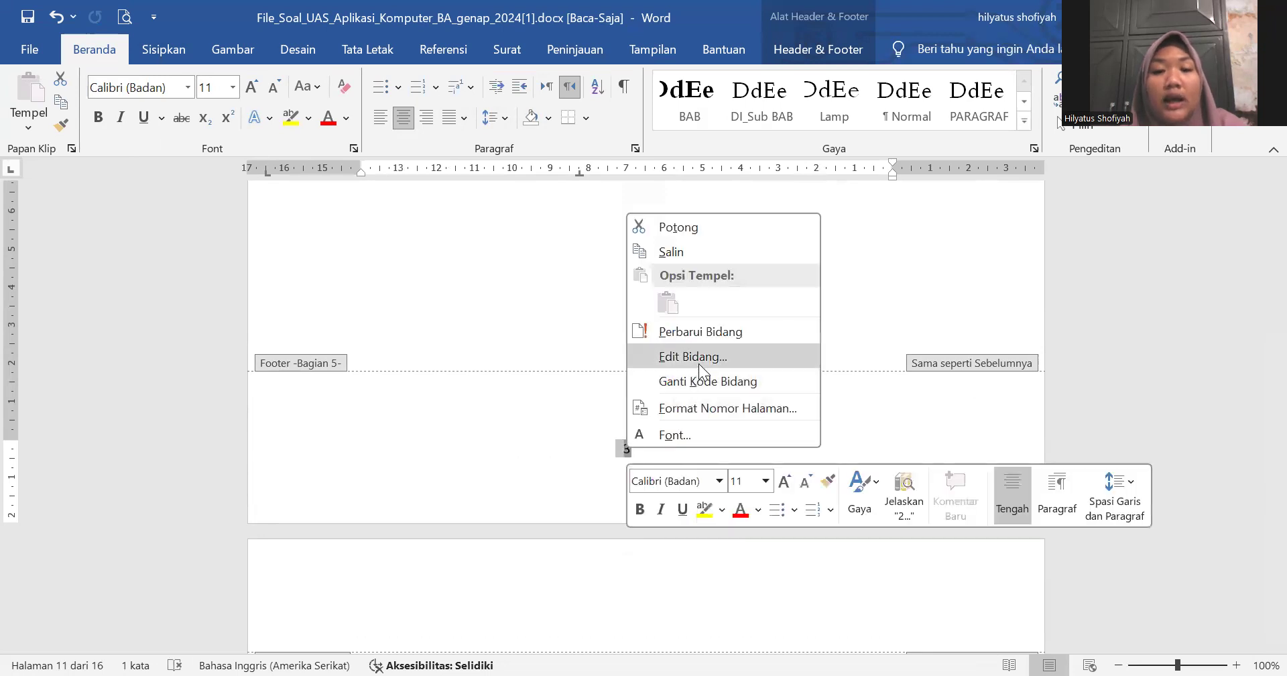
{"action": "left_click", "coordinate": [698, 364]}
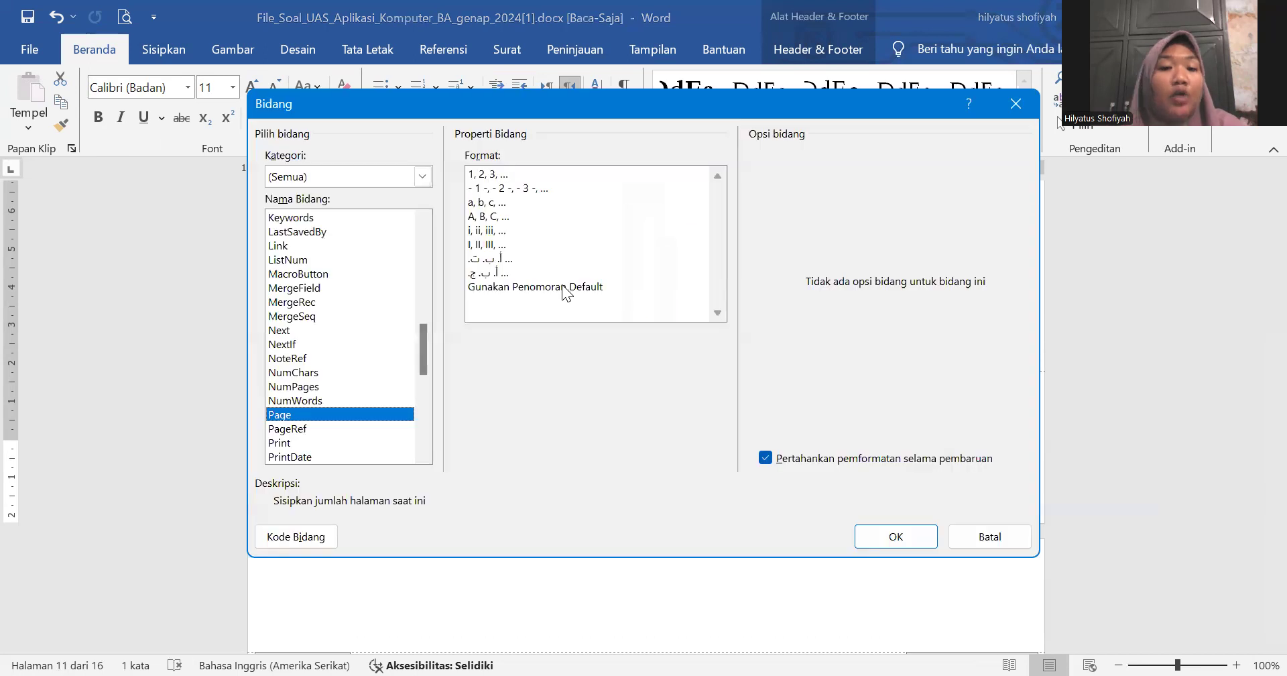
{"action": "left_click", "coordinate": [563, 290]}
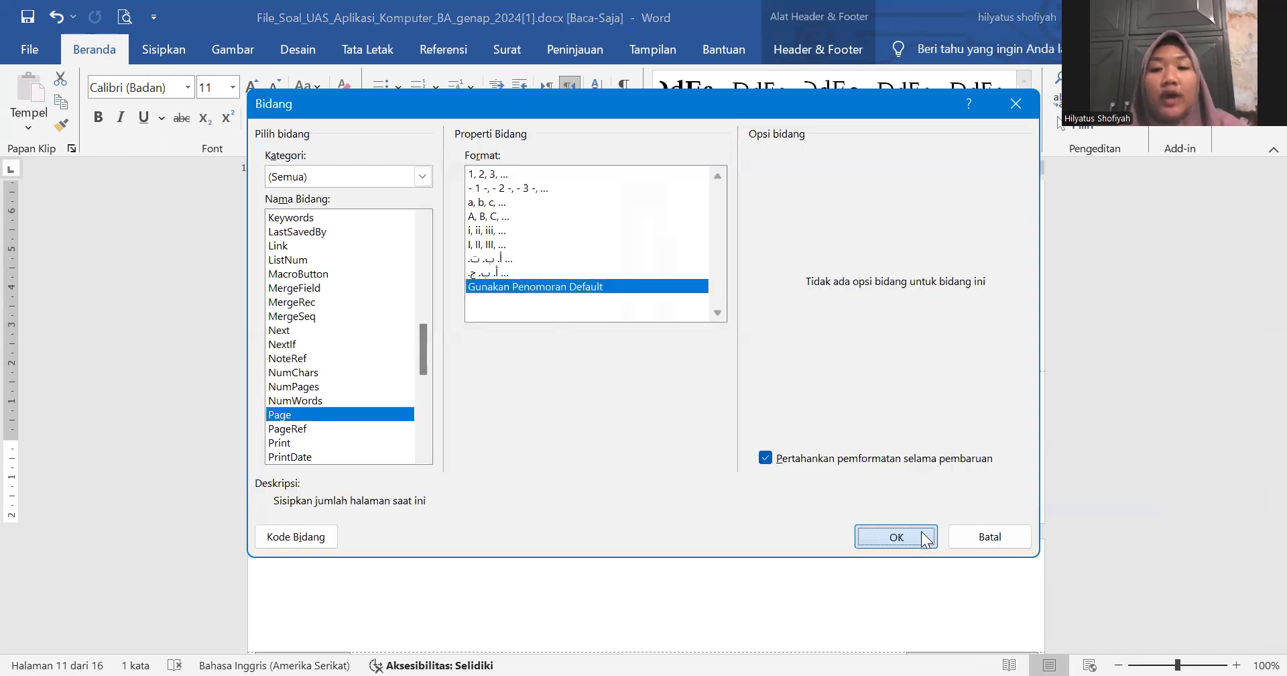
{"action": "left_click", "coordinate": [897, 536]}
Step: Check the header and footer page numbers across Sections 4 to 6
{"action": "scroll", "coordinate": [630, 400], "scroll_direction": "down", "scroll_amount": 3}
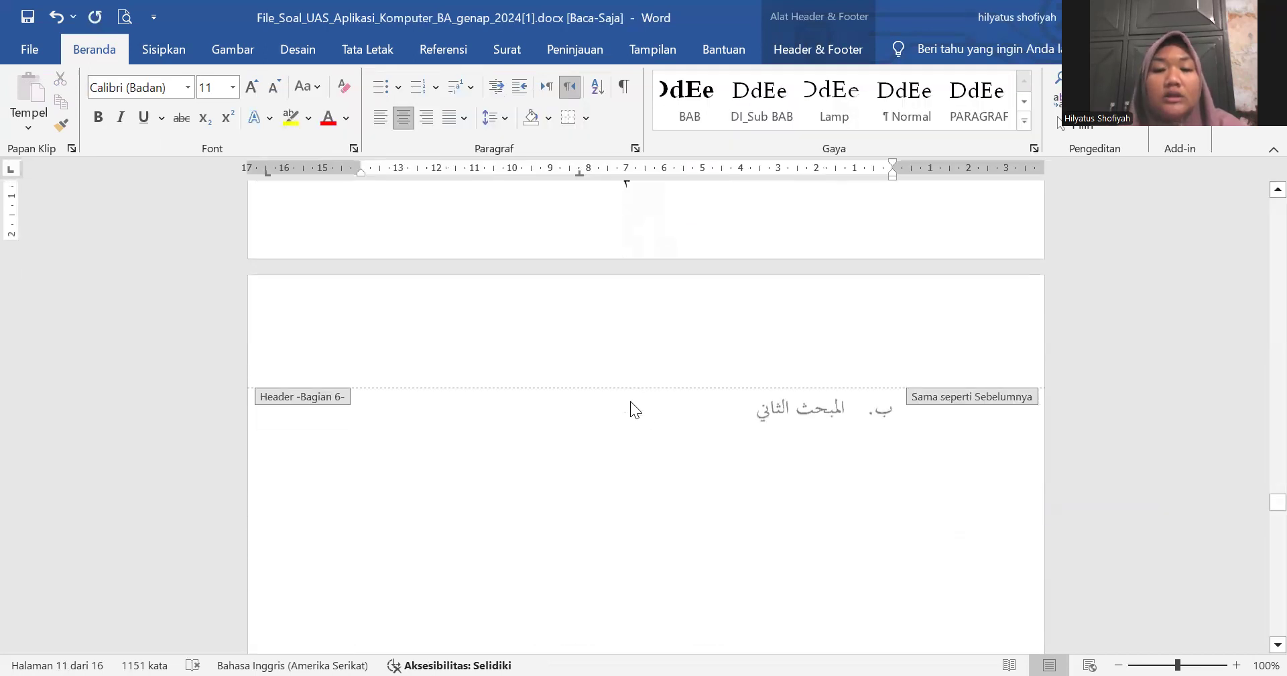
{"action": "scroll", "coordinate": [630, 401], "scroll_direction": "down", "scroll_amount": 15}
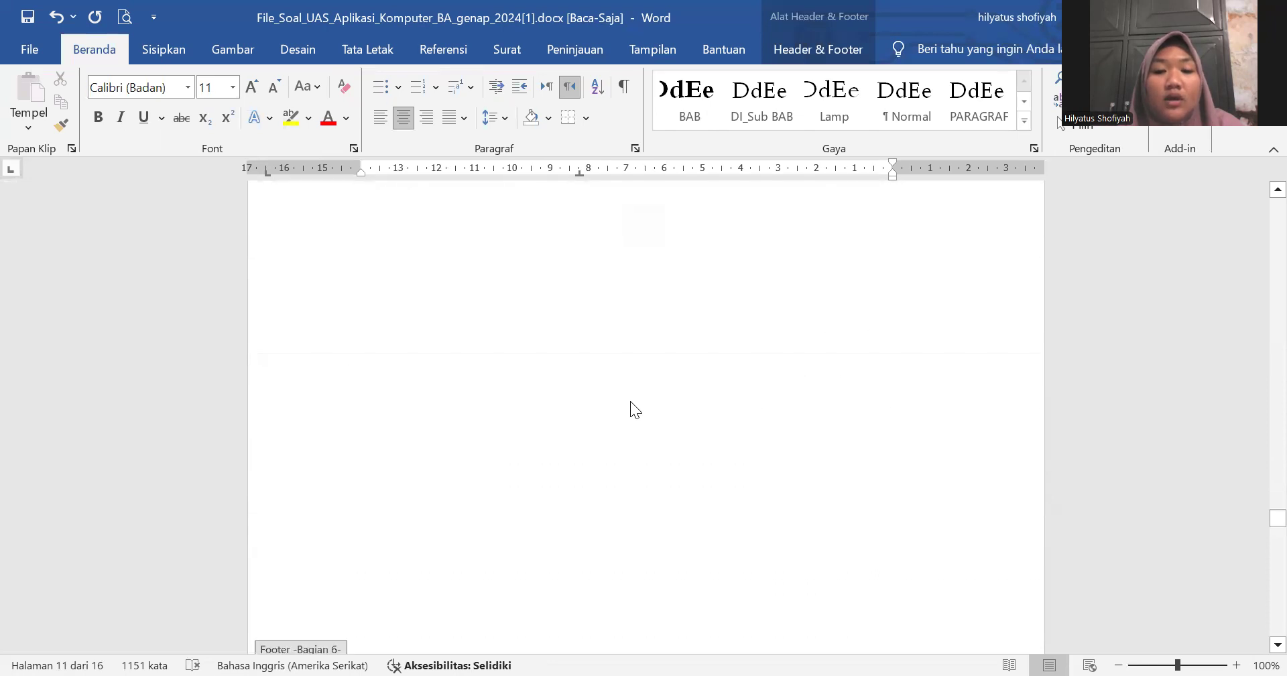
{"action": "scroll", "coordinate": [631, 402], "scroll_direction": "up", "scroll_amount": 12}
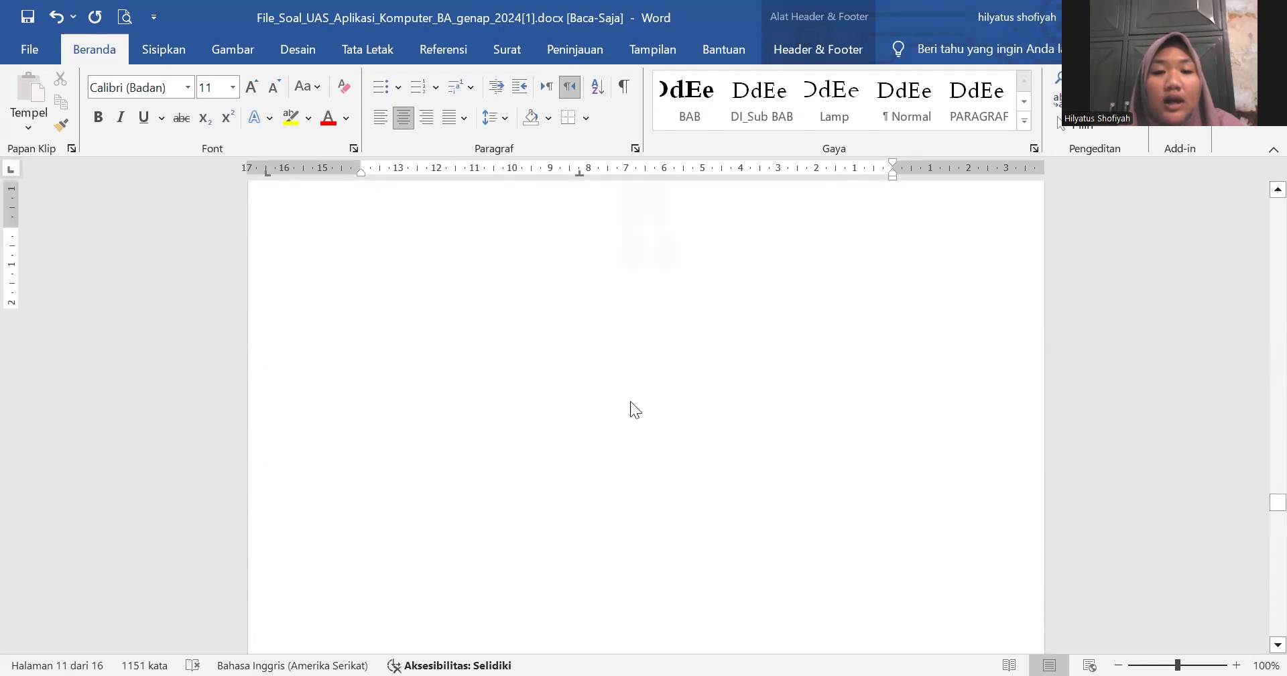
{"action": "scroll", "coordinate": [632, 403], "scroll_direction": "down", "scroll_amount": 3}
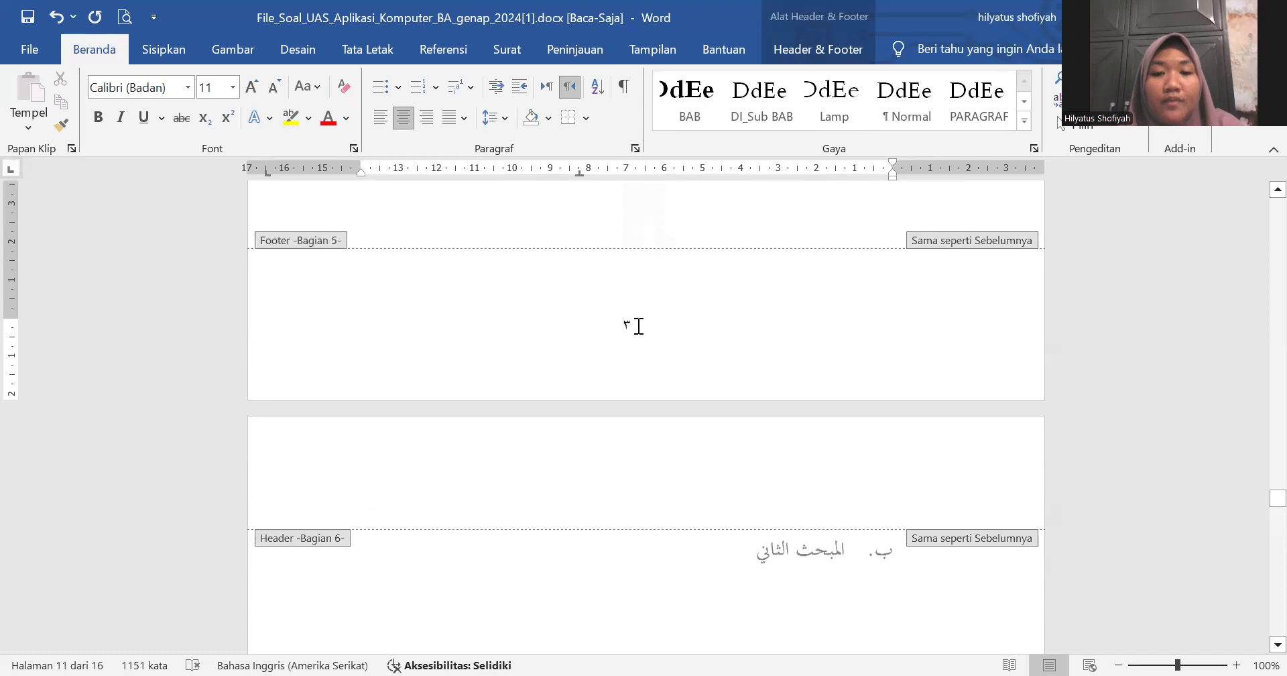
{"action": "scroll", "coordinate": [637, 325], "scroll_direction": "up", "scroll_amount": 15}
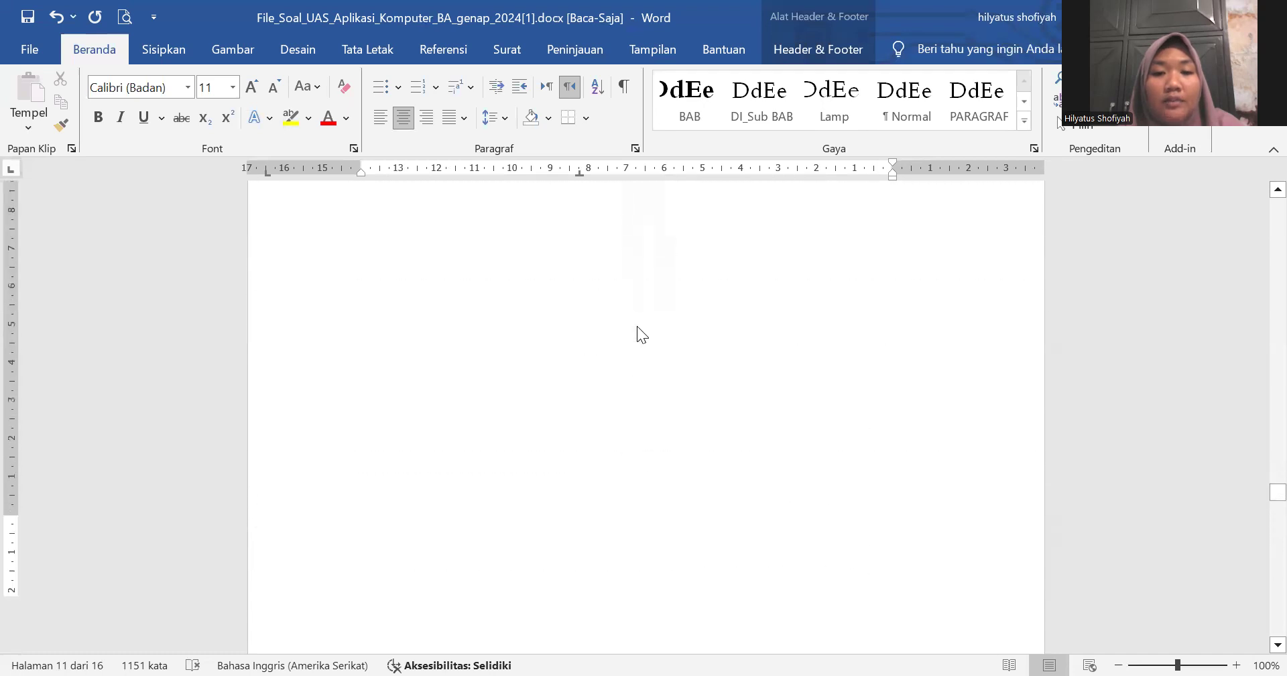
{"action": "scroll", "coordinate": [637, 325], "scroll_direction": "down", "scroll_amount": 18}
{"action": "scroll", "coordinate": [636, 335], "scroll_direction": "down", "scroll_amount": 13}
{"action": "scroll", "coordinate": [639, 327], "scroll_direction": "up", "scroll_amount": 13}
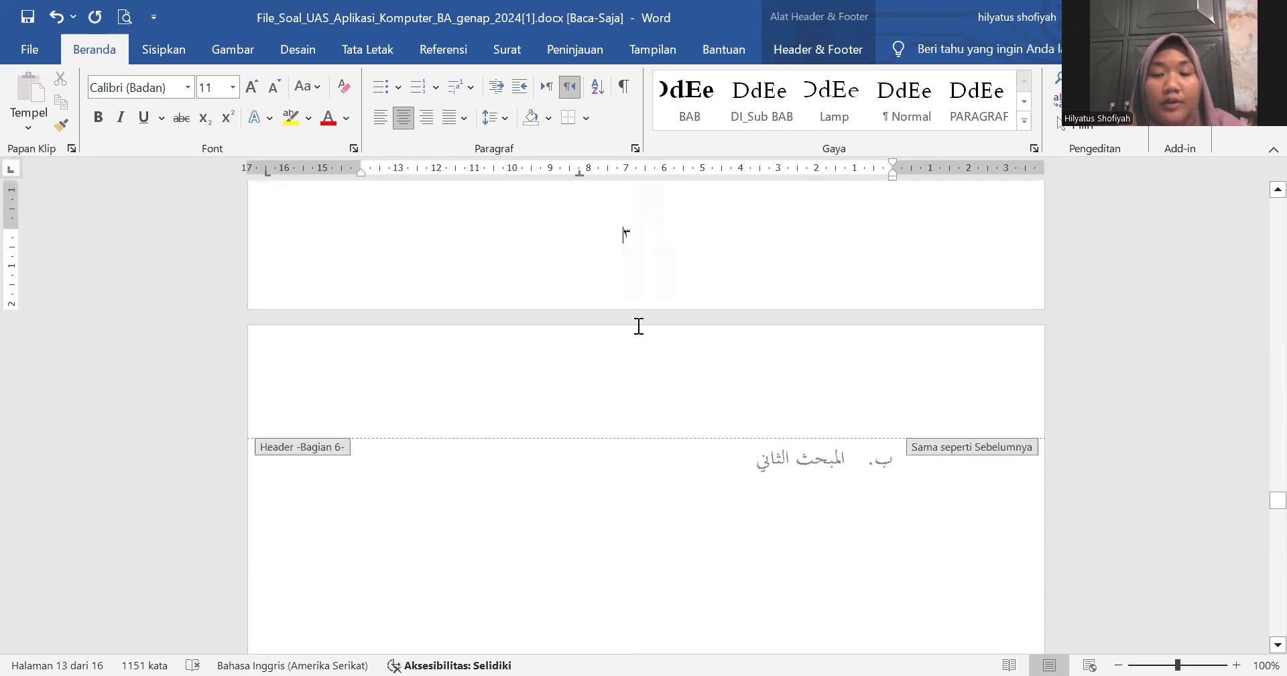
{"action": "scroll", "coordinate": [637, 326], "scroll_direction": "up", "scroll_amount": 10}
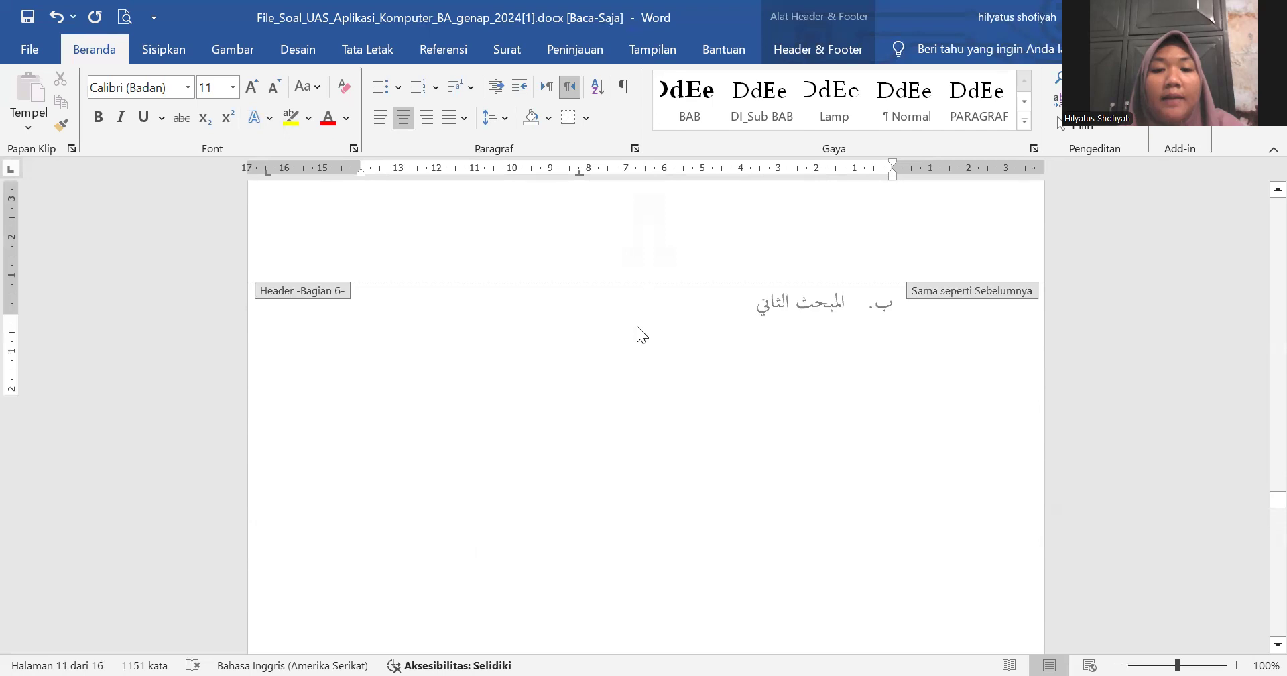
{"action": "scroll", "coordinate": [637, 326], "scroll_direction": "up", "scroll_amount": 15}
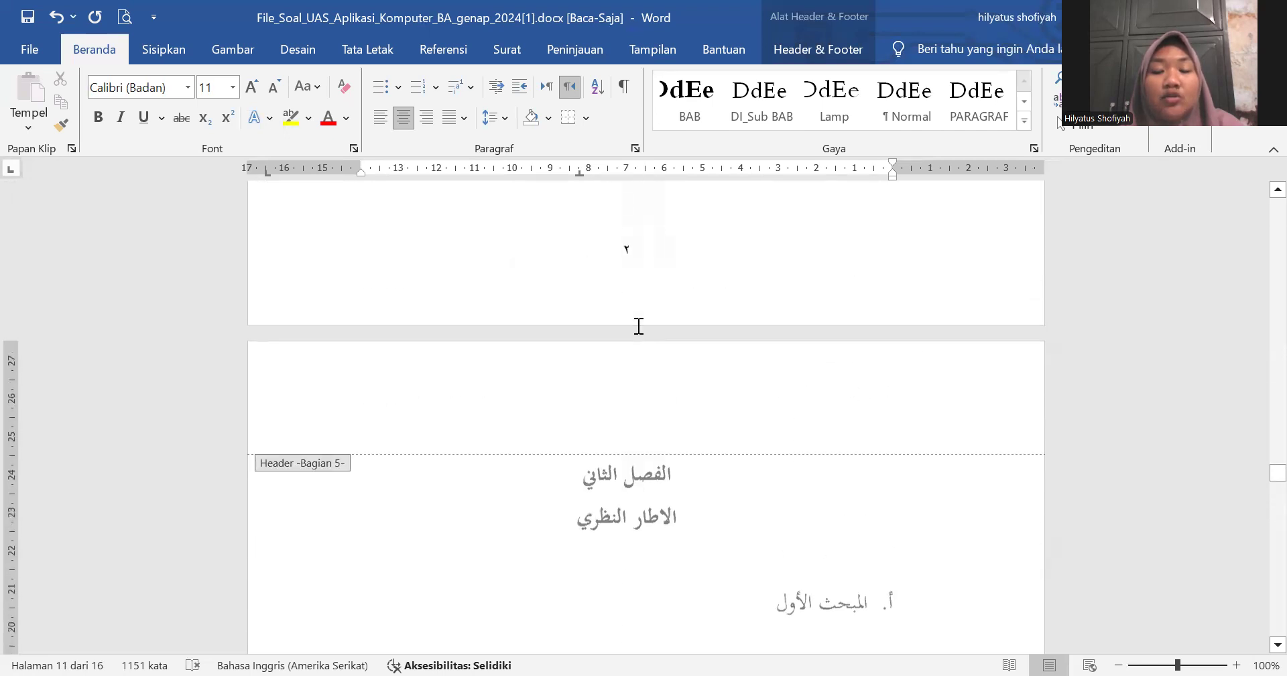
{"action": "scroll", "coordinate": [636, 326], "scroll_direction": "up", "scroll_amount": 5}
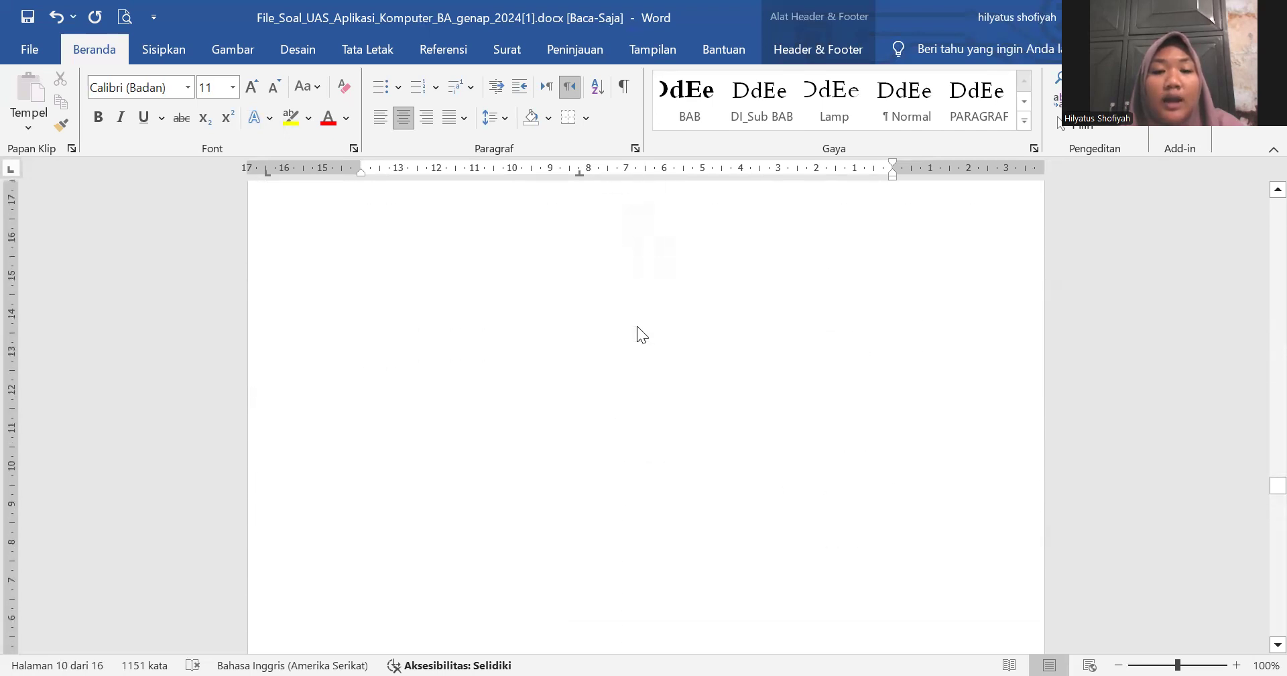
Step: Delete the page number from the Section 6 footer before the third chapter
{"action": "scroll", "coordinate": [636, 327], "scroll_direction": "down", "scroll_amount": 15}
{"action": "scroll", "coordinate": [637, 326], "scroll_direction": "down", "scroll_amount": 5}
{"action": "double_click", "coordinate": [632, 337]}
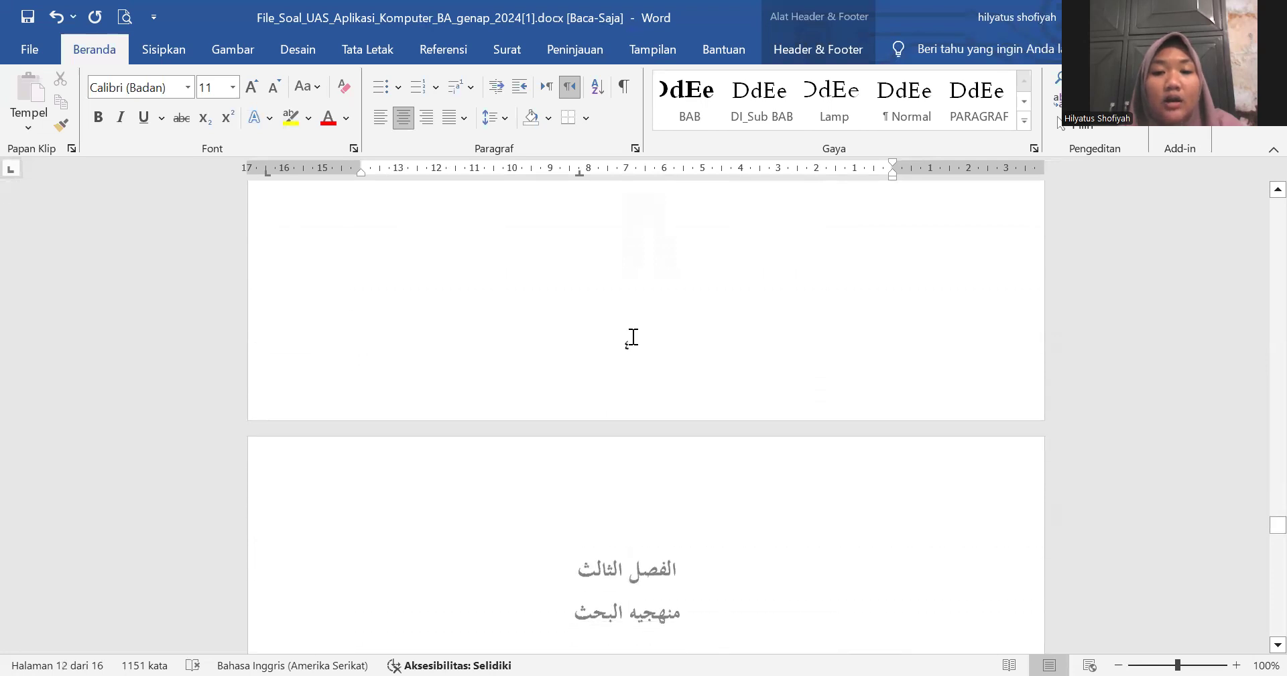
{"action": "double_click", "coordinate": [624, 387]}
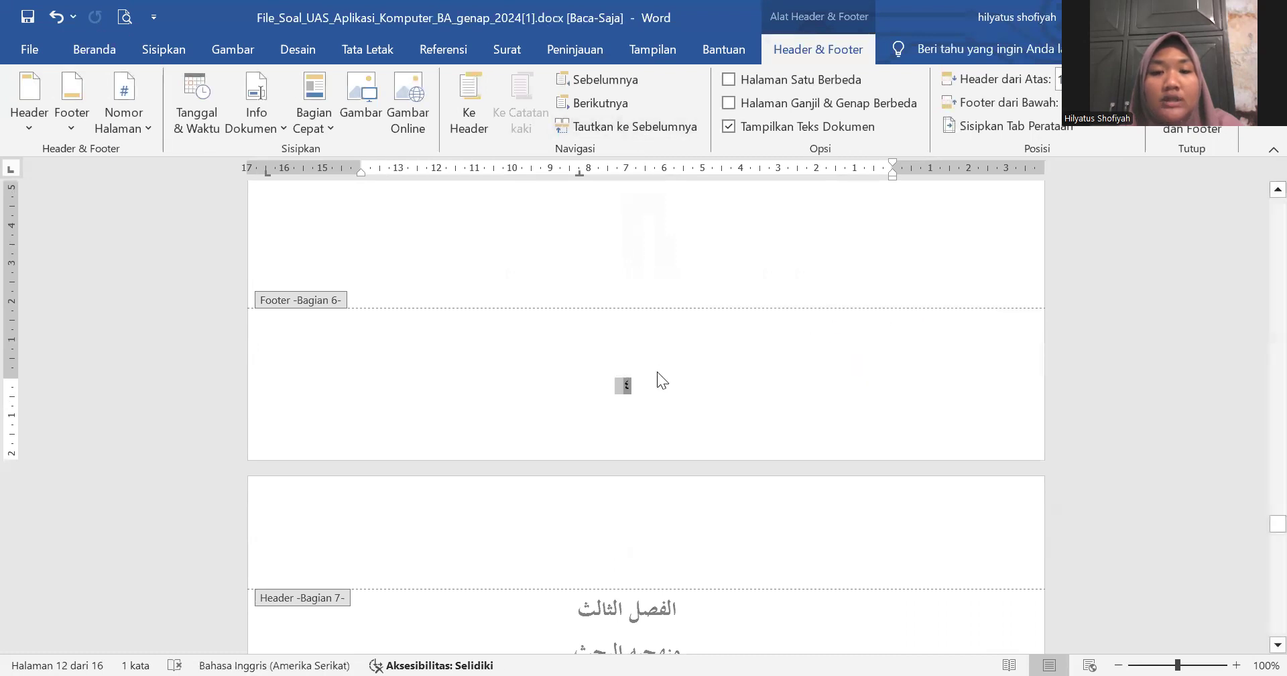
{"action": "key", "text": "Delete"}
{"action": "scroll", "coordinate": [657, 372], "scroll_direction": "up", "scroll_amount": 15}
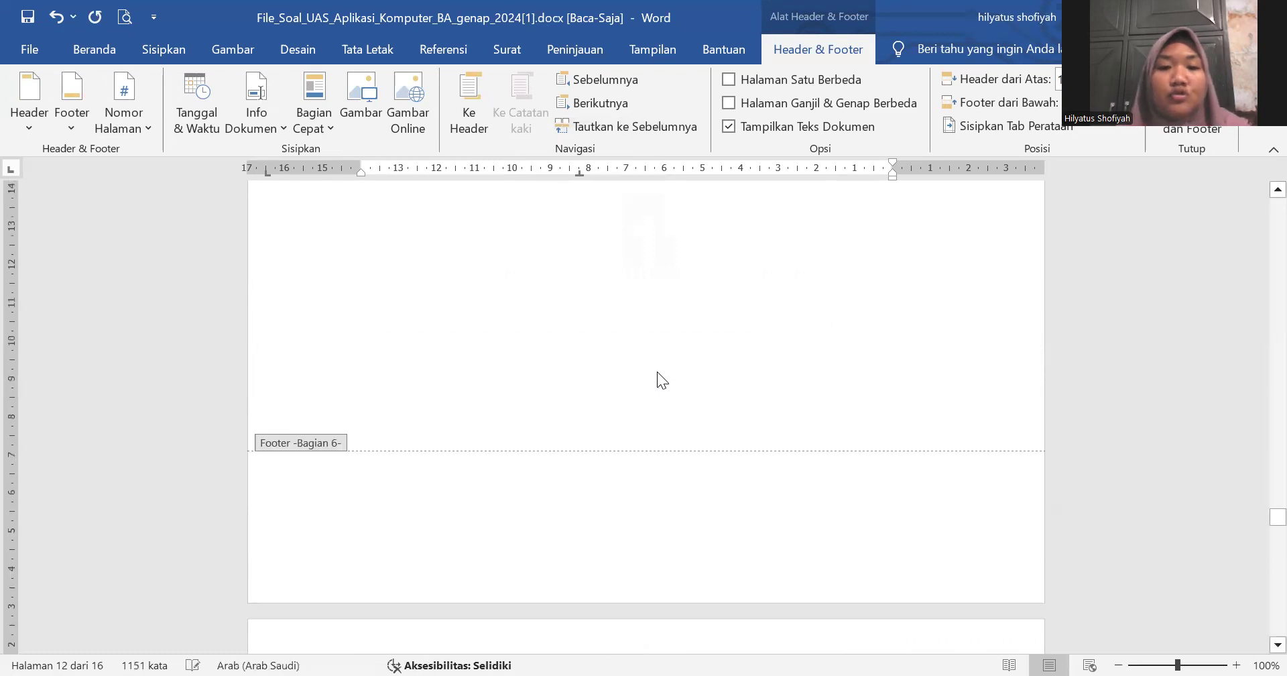
Step: Insert the top-of-page number style Nomor Biasa 3 in the Section 6 header
{"action": "scroll", "coordinate": [658, 371], "scroll_direction": "down", "scroll_amount": 6}
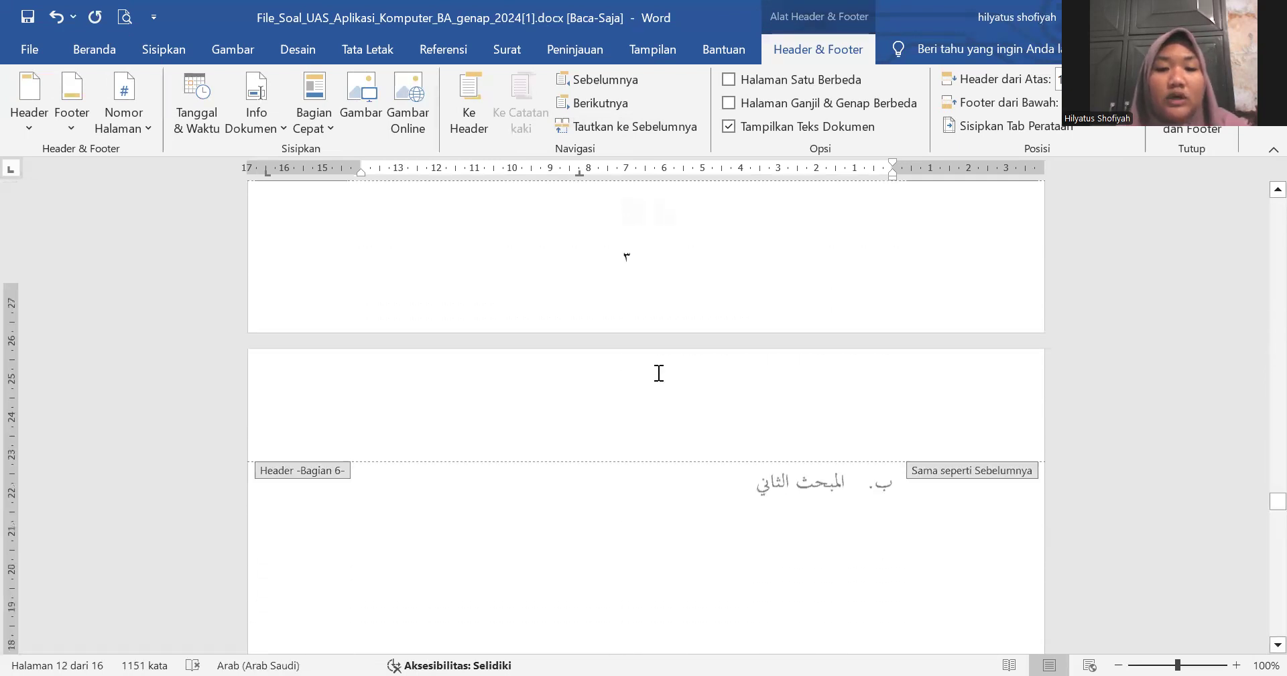
{"action": "double_click", "coordinate": [362, 327]}
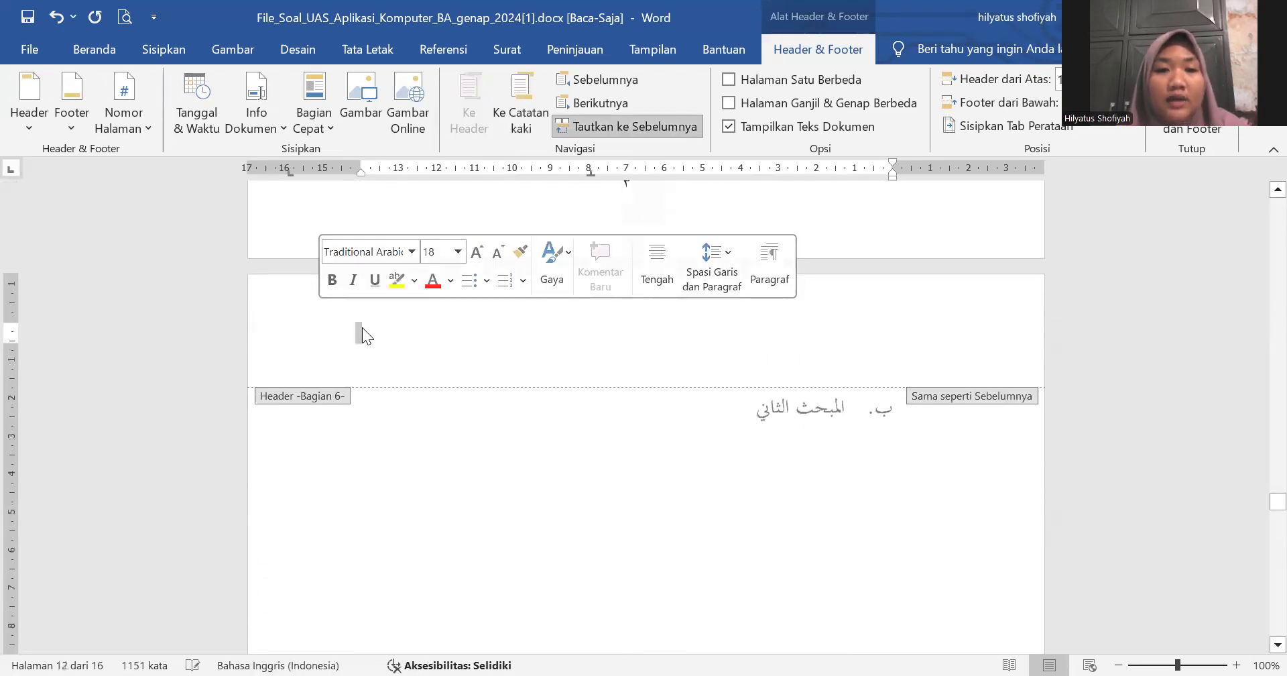
{"action": "left_click", "coordinate": [138, 103]}
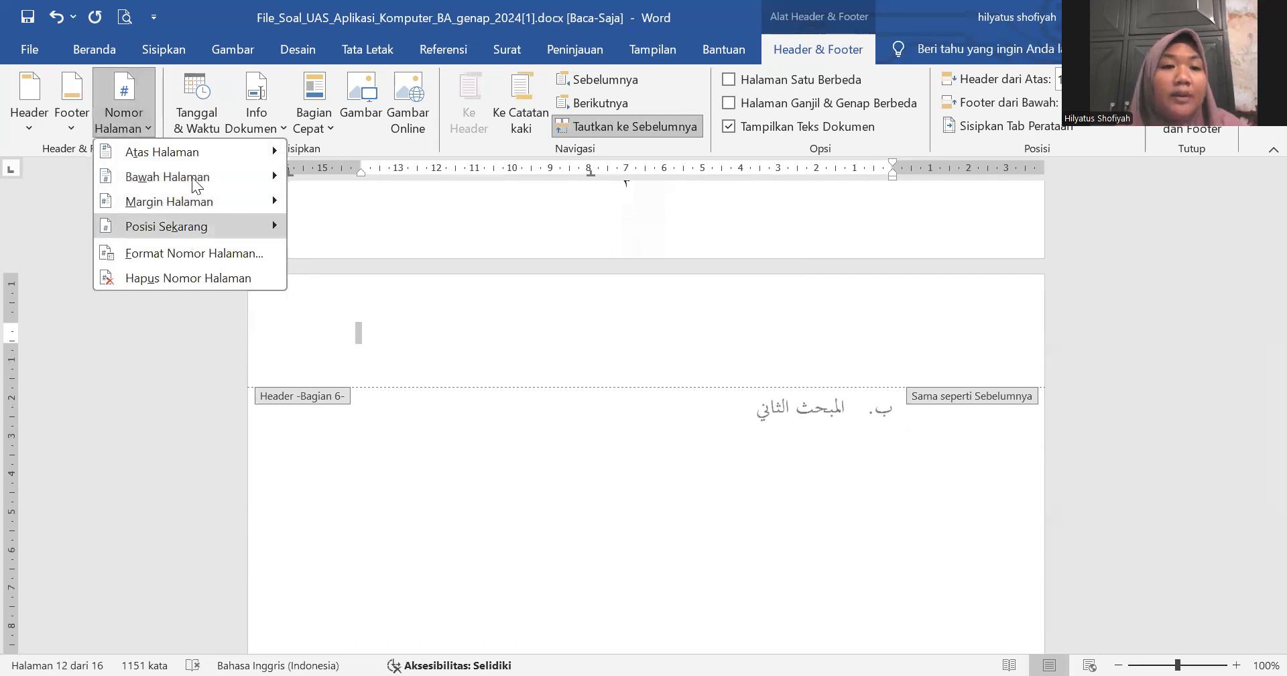
{"action": "mouse_move", "coordinate": [198, 180]}
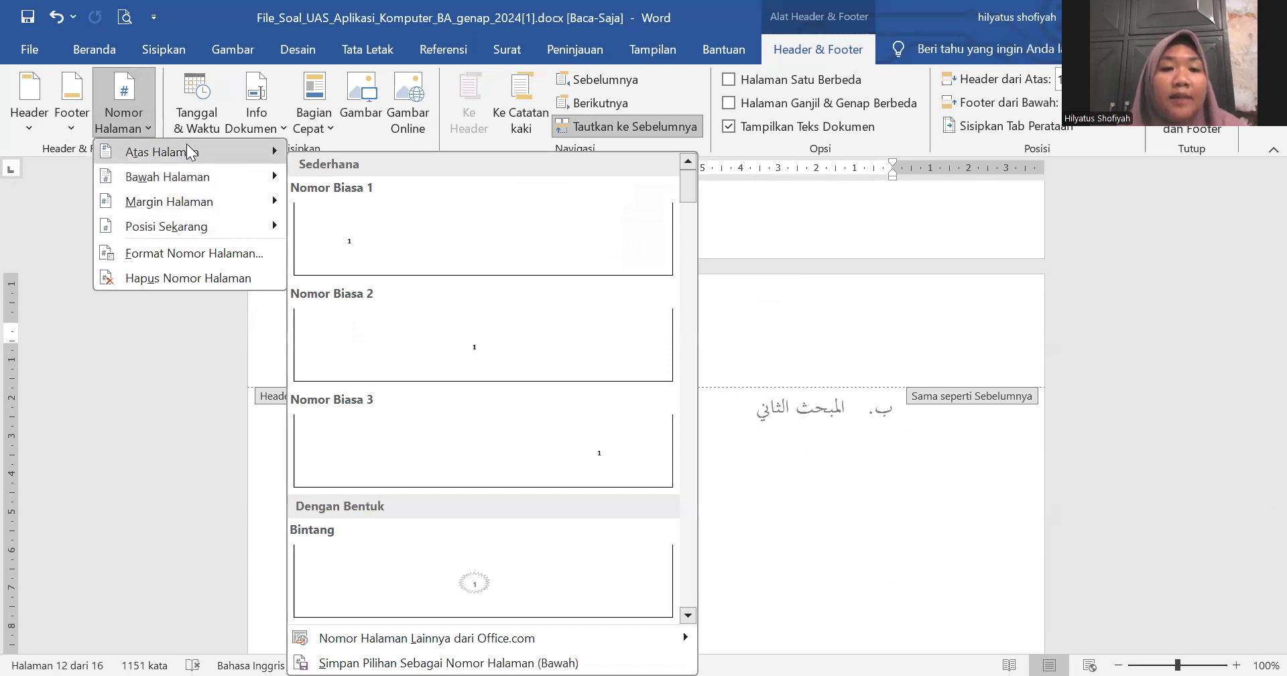
{"action": "mouse_move", "coordinate": [190, 153]}
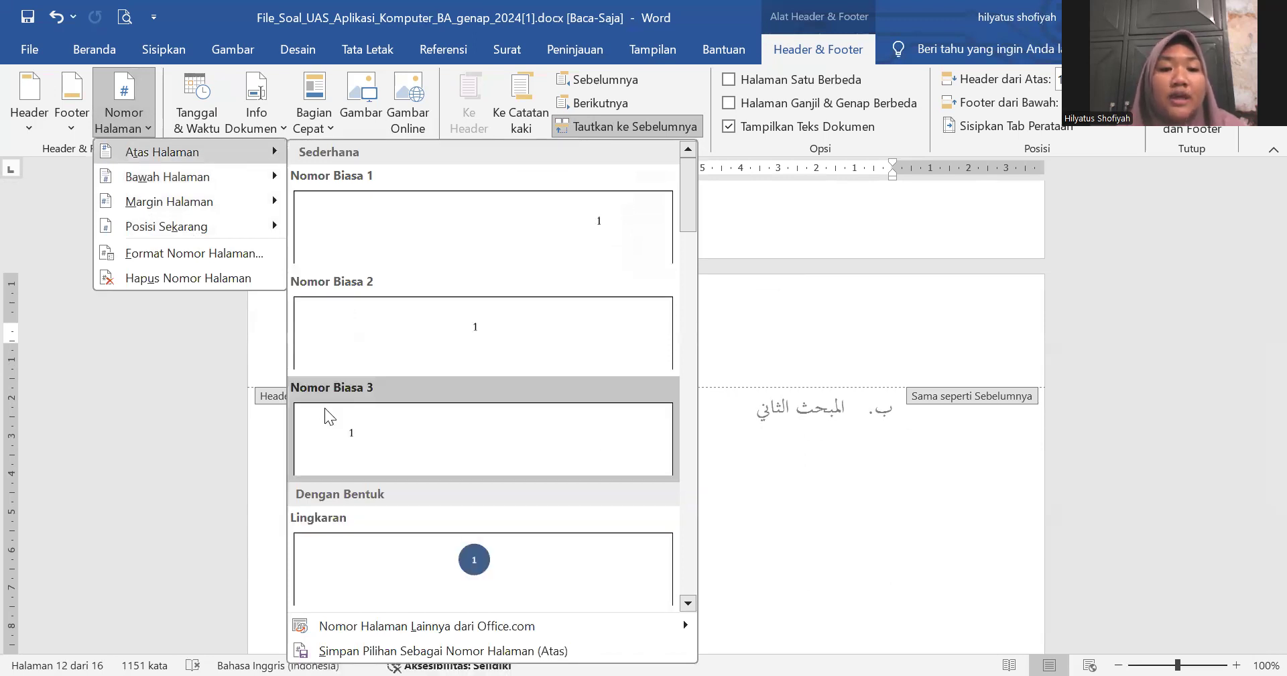
{"action": "left_click", "coordinate": [325, 407]}
Step: Apply right-to-left direction to the Section 6 header number and set its Page field to default numbering with preserved formatting
{"action": "double_click", "coordinate": [360, 339]}
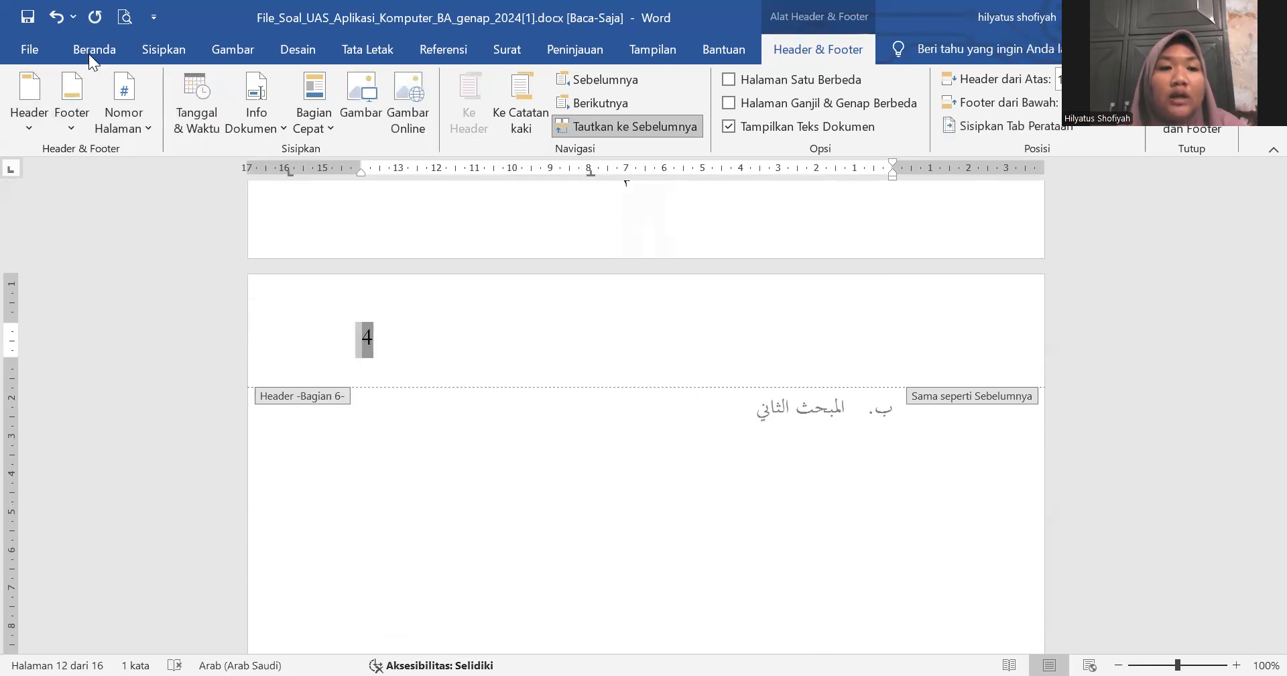
{"action": "left_click", "coordinate": [90, 49]}
{"action": "left_click", "coordinate": [569, 88]}
{"action": "right_click", "coordinate": [369, 341]}
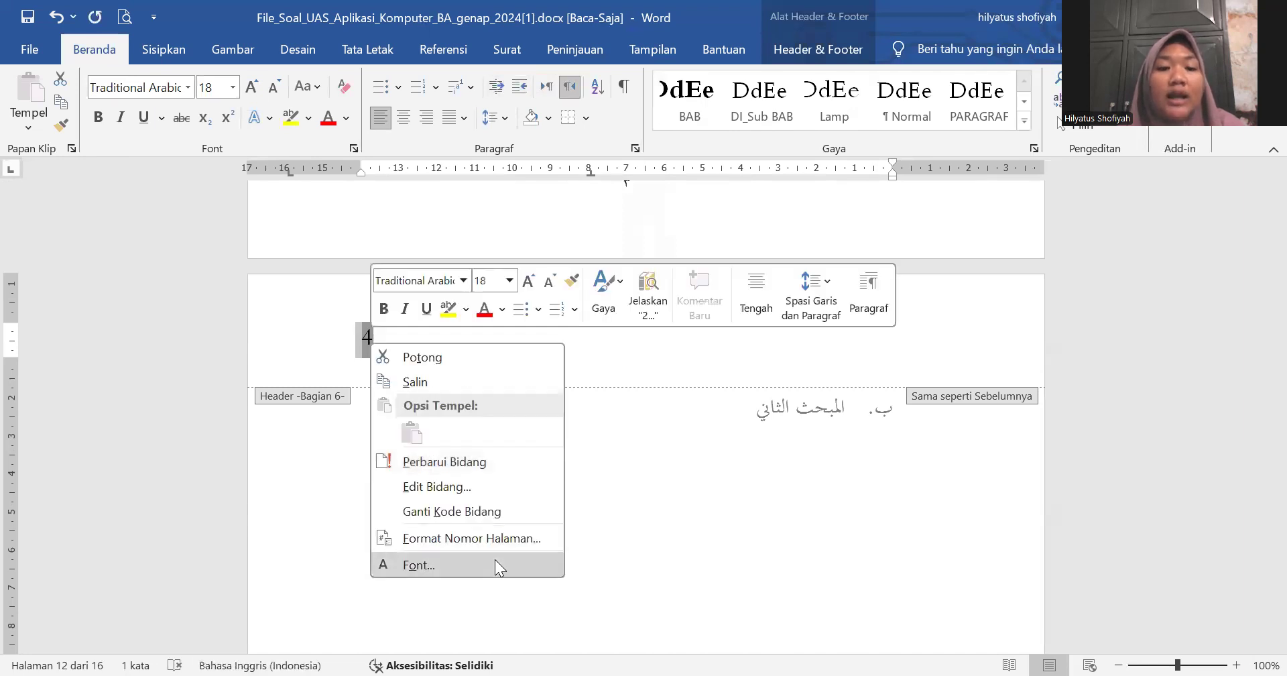
{"action": "left_click", "coordinate": [472, 494]}
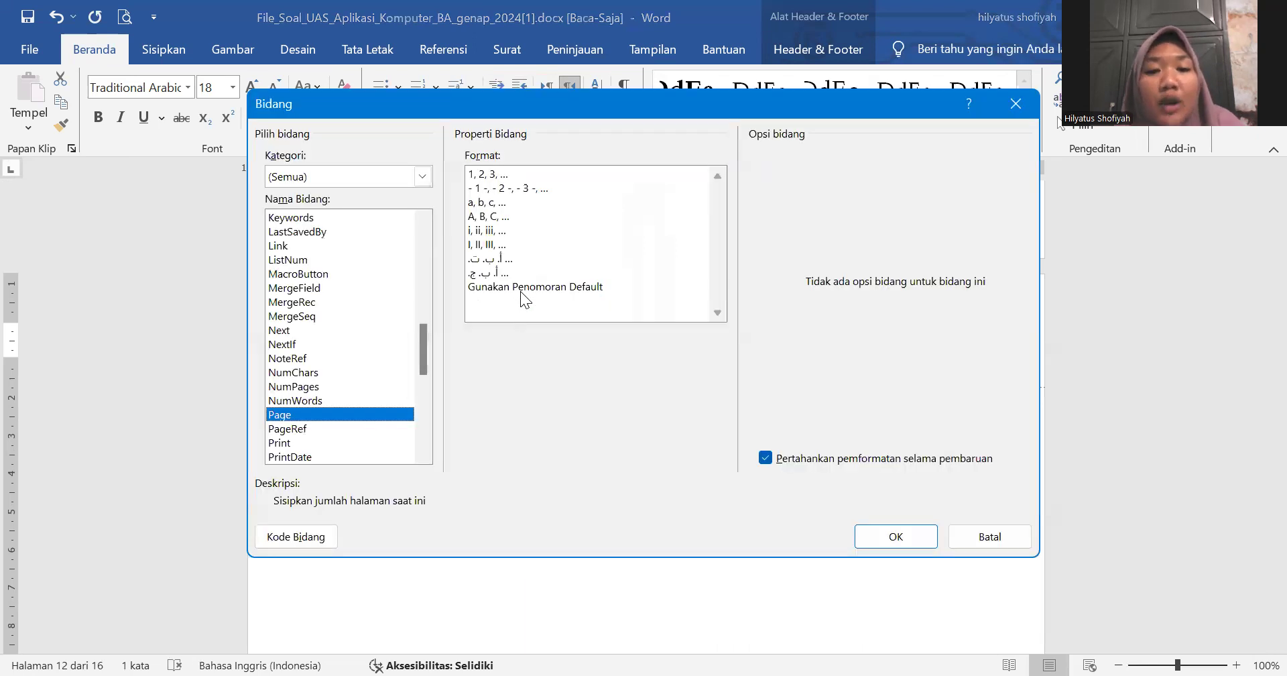
{"action": "left_click", "coordinate": [525, 295]}
{"action": "left_click", "coordinate": [864, 540]}
Step: Insert the bottom-of-page number style Nomor Biasa 2 in the Section 7 footer, before the Arabic references
{"action": "scroll", "coordinate": [494, 352], "scroll_direction": "up", "scroll_amount": 1}
{"action": "scroll", "coordinate": [494, 351], "scroll_direction": "down", "scroll_amount": 10}
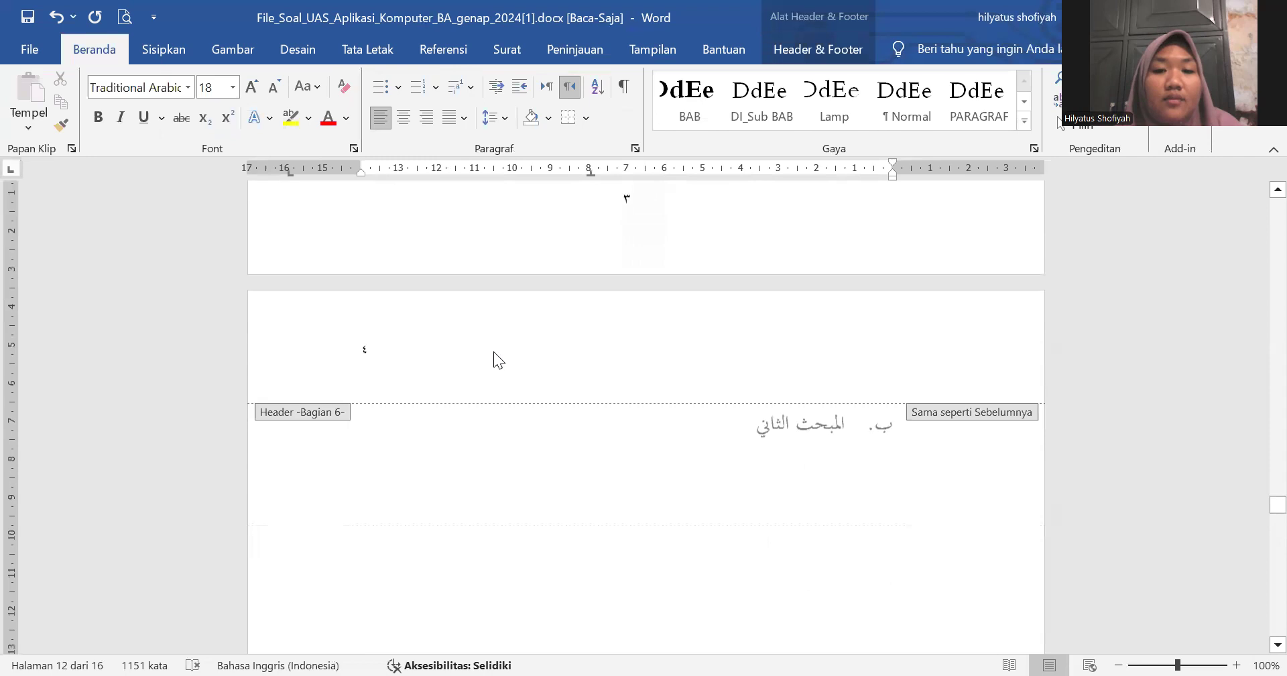
{"action": "scroll", "coordinate": [495, 351], "scroll_direction": "down", "scroll_amount": 8}
{"action": "scroll", "coordinate": [493, 351], "scroll_direction": "up", "scroll_amount": 1}
{"action": "scroll", "coordinate": [493, 351], "scroll_direction": "down", "scroll_amount": 10}
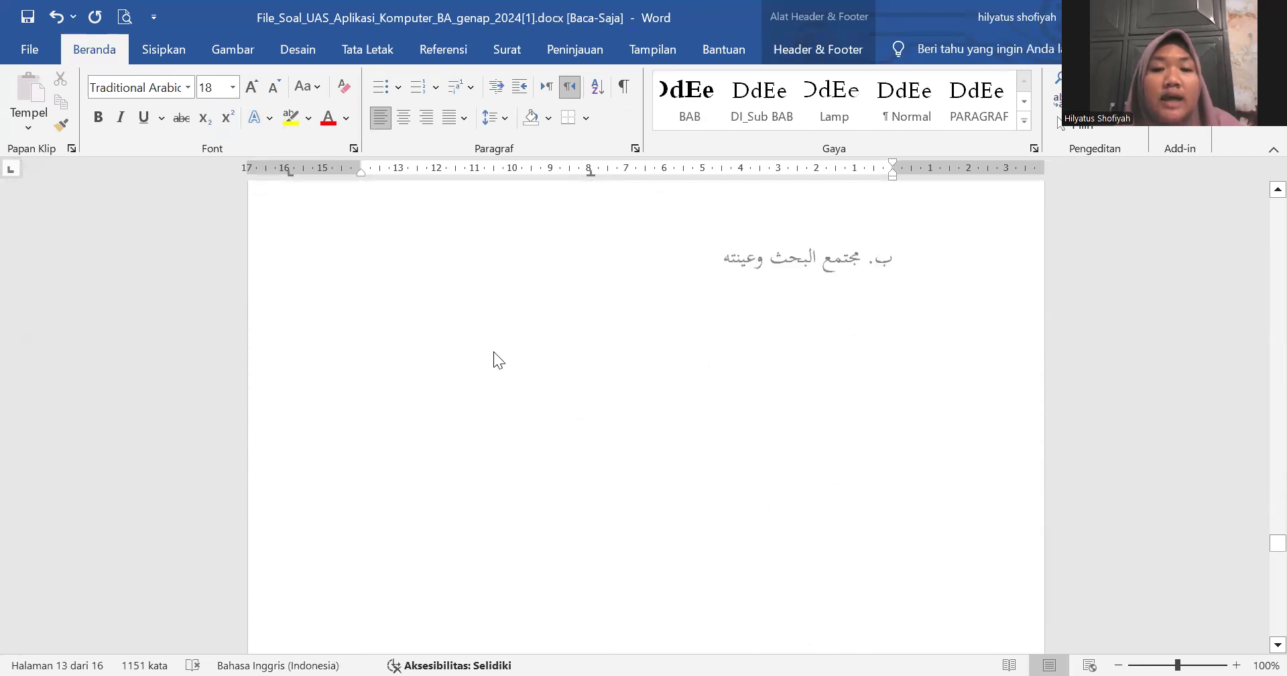
{"action": "scroll", "coordinate": [493, 351], "scroll_direction": "up", "scroll_amount": 10}
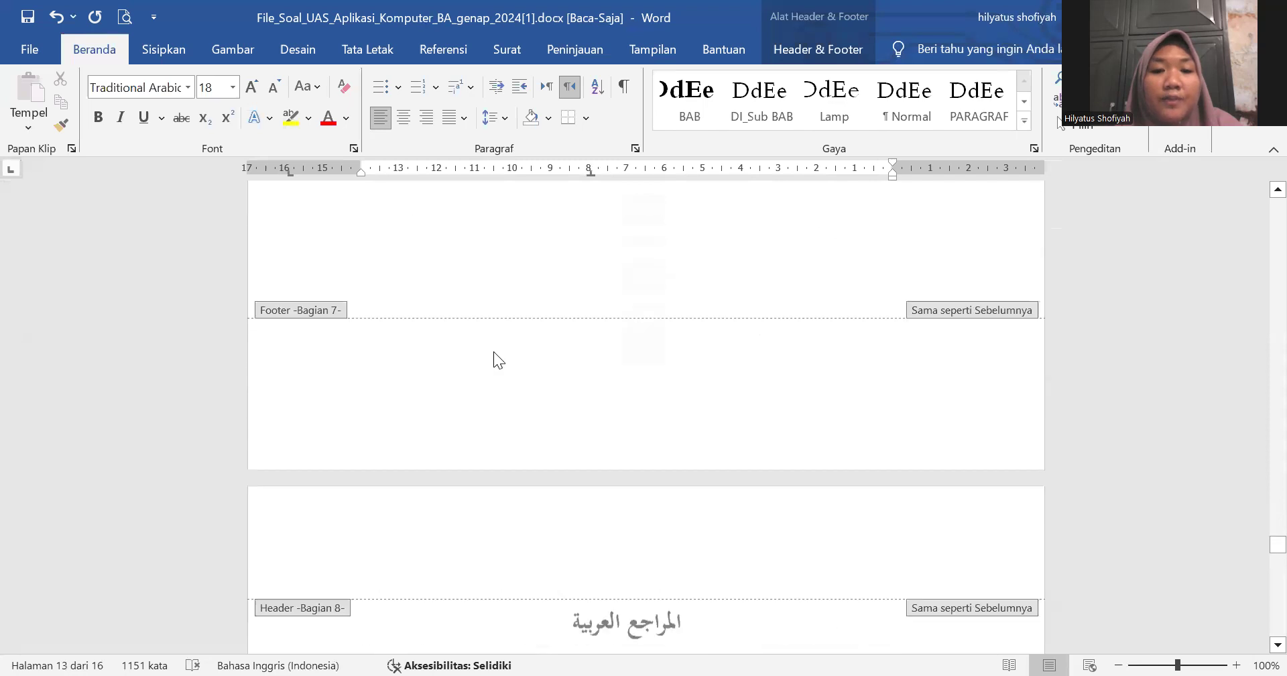
{"action": "scroll", "coordinate": [493, 351], "scroll_direction": "down", "scroll_amount": 8}
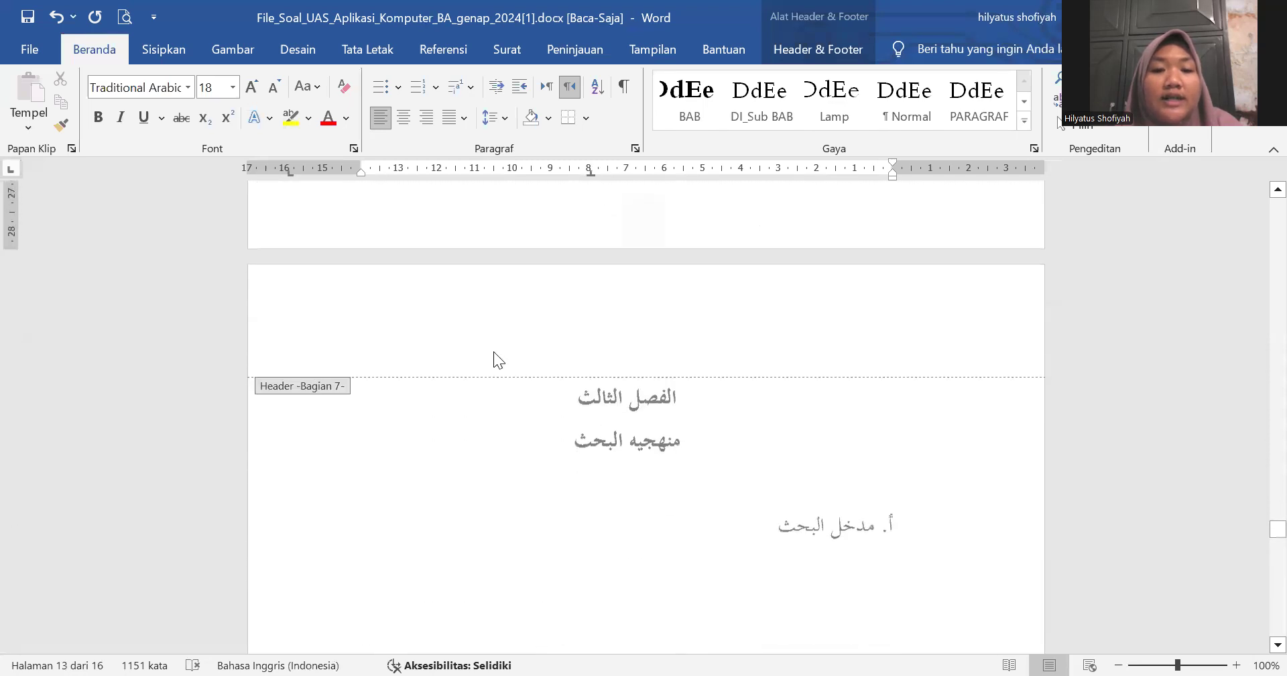
{"action": "scroll", "coordinate": [493, 351], "scroll_direction": "down", "scroll_amount": 2}
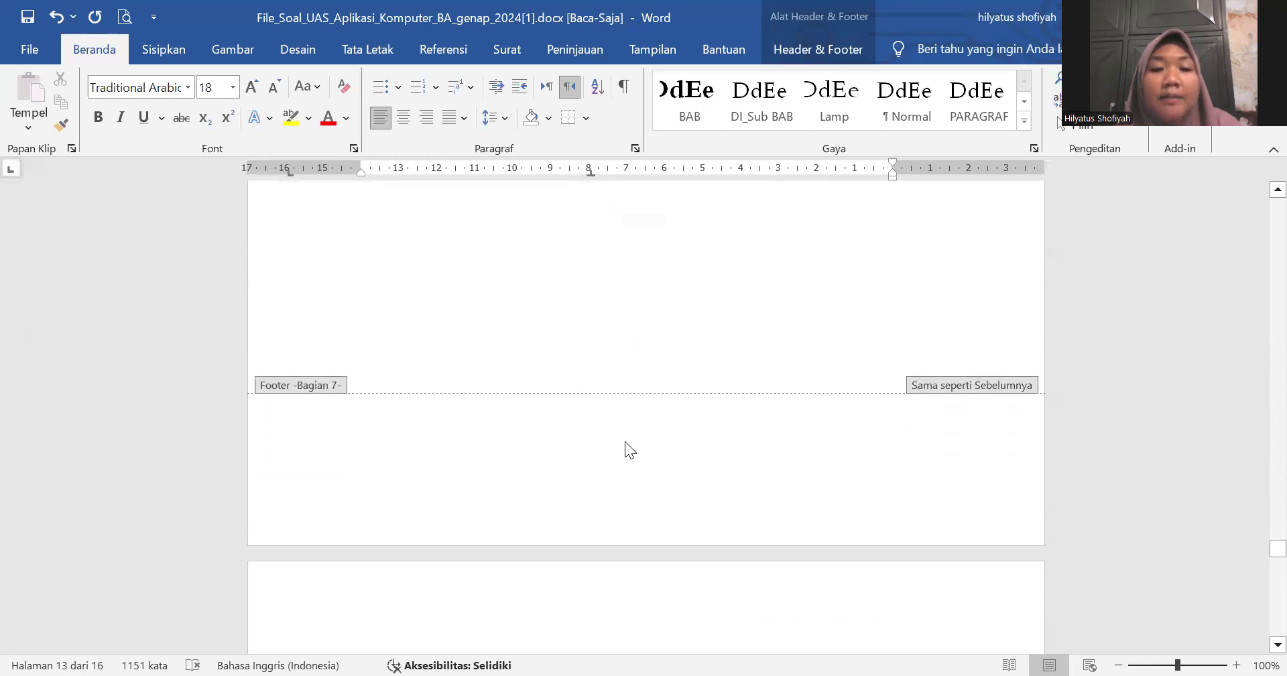
{"action": "left_click", "coordinate": [595, 461]}
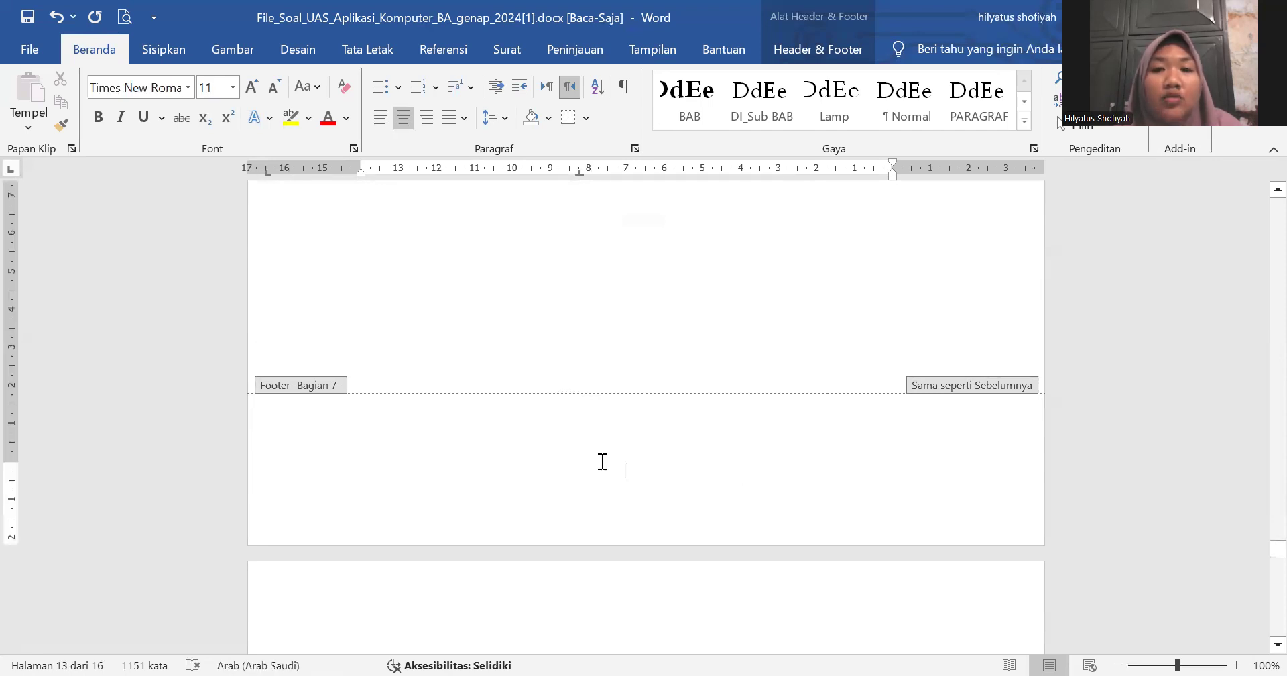
{"action": "left_click", "coordinate": [805, 48]}
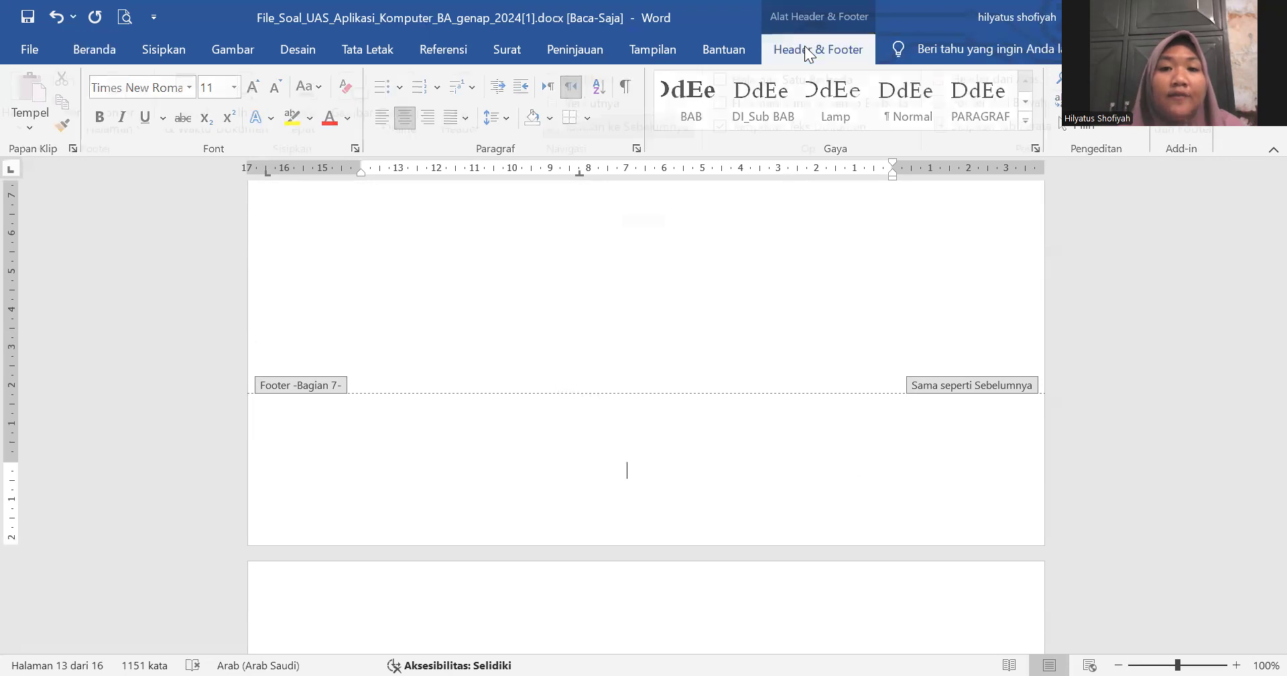
{"action": "left_click", "coordinate": [138, 77]}
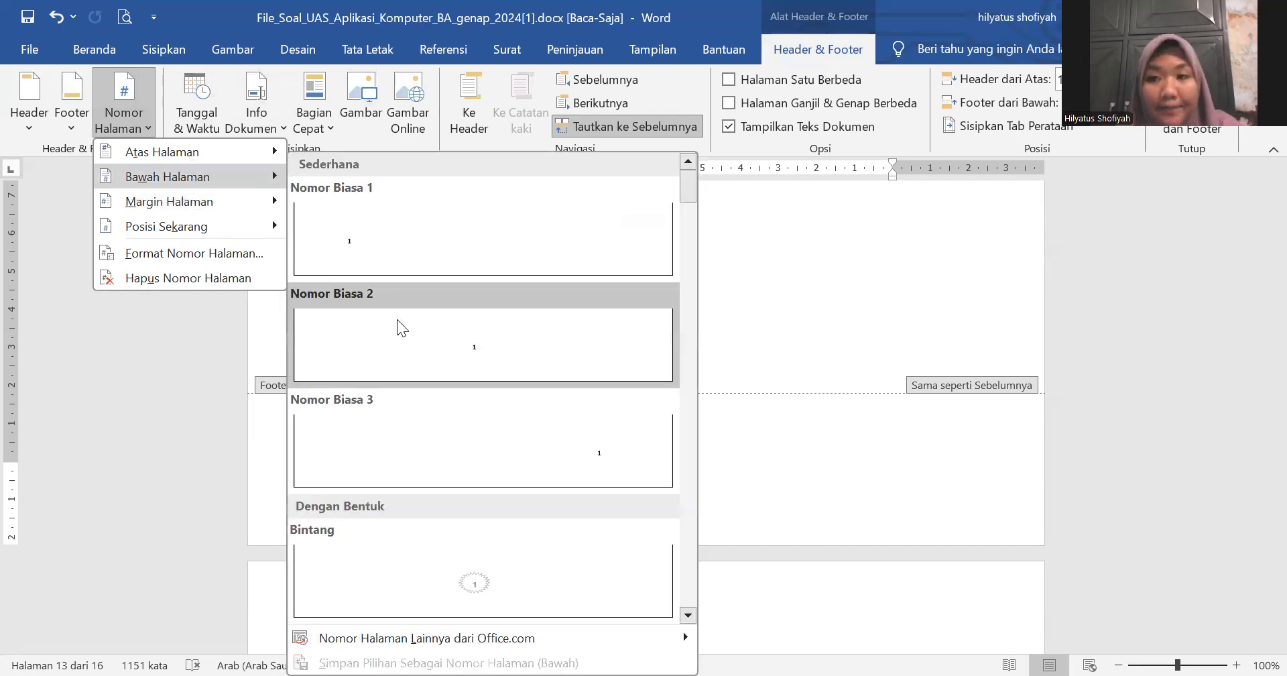
{"action": "left_click", "coordinate": [397, 320]}
Step: Apply the 1, 2, 3, … page number format to Section 7, continuing from the previous section
{"action": "left_click", "coordinate": [109, 110]}
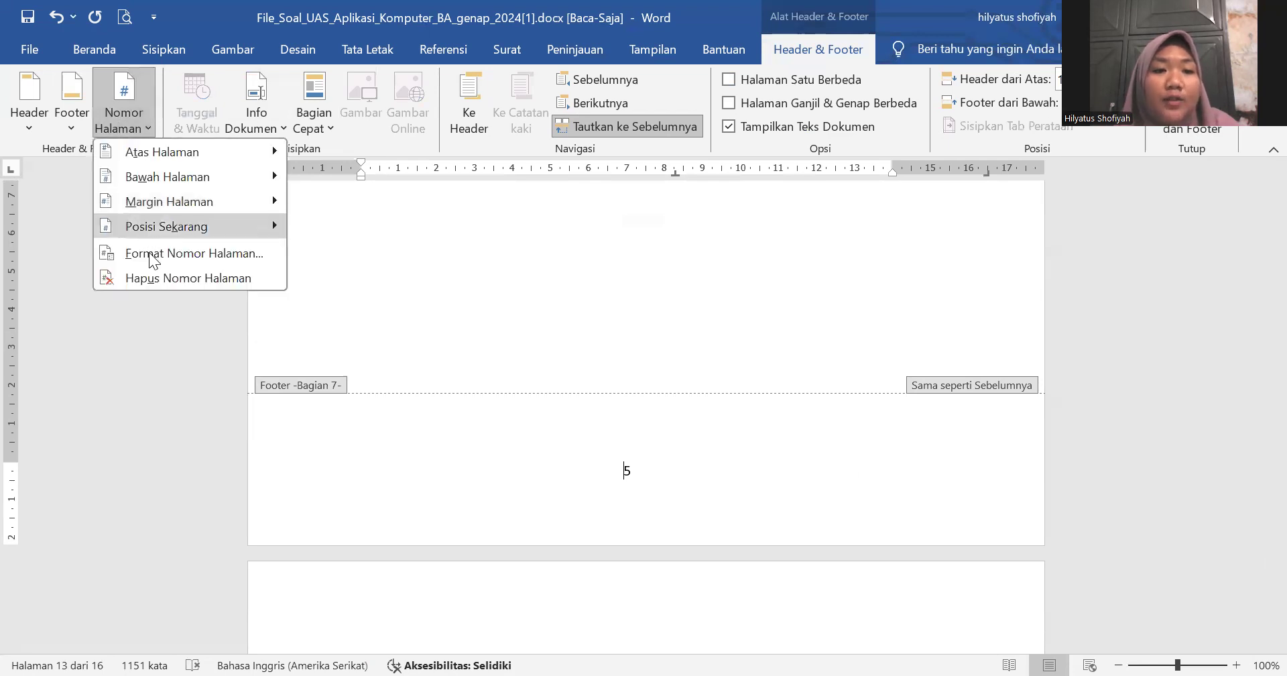
{"action": "left_click", "coordinate": [154, 255]}
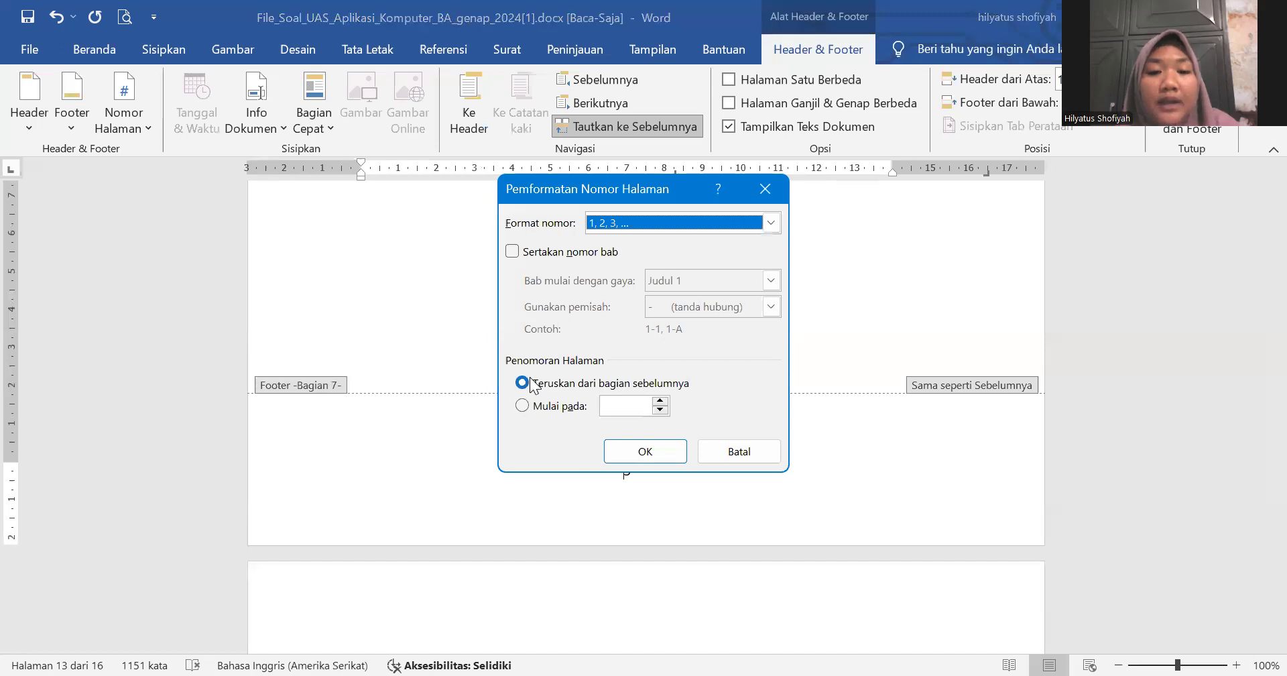
{"action": "left_click", "coordinate": [648, 455]}
Step: Set the Page field of the Section 7 footer number to default numbering with preserved formatting
{"action": "double_click", "coordinate": [624, 560]}
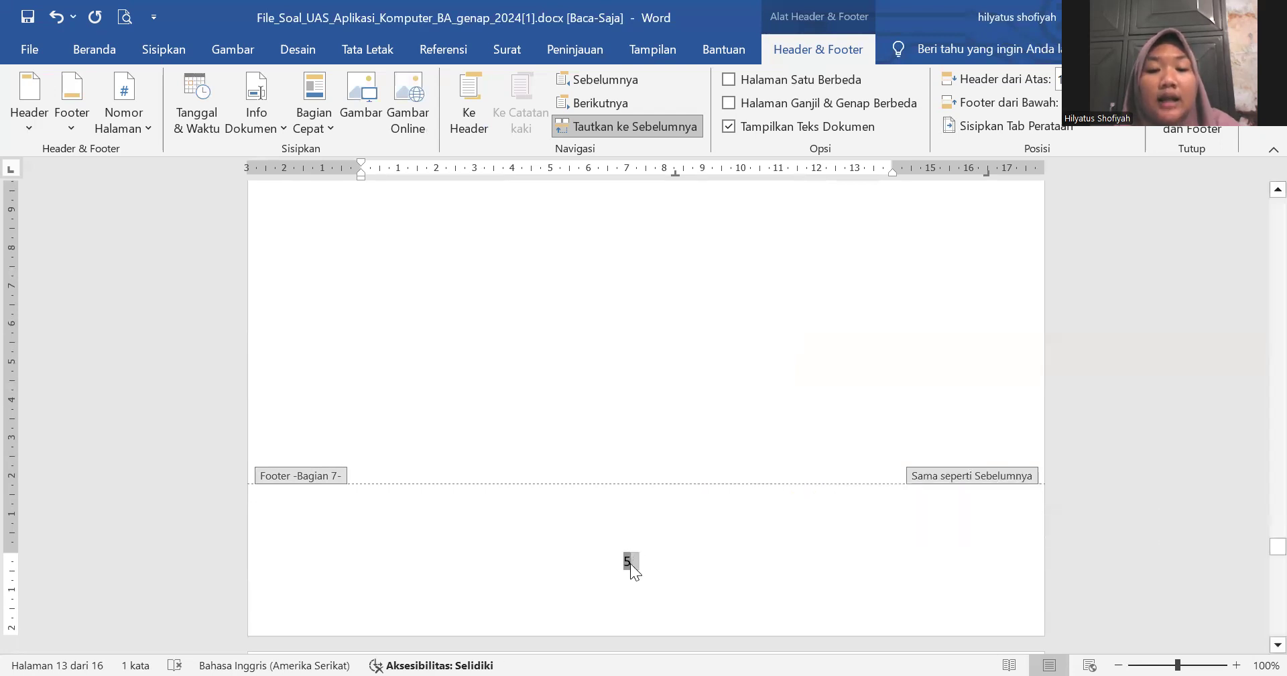
{"action": "right_click", "coordinate": [630, 563]}
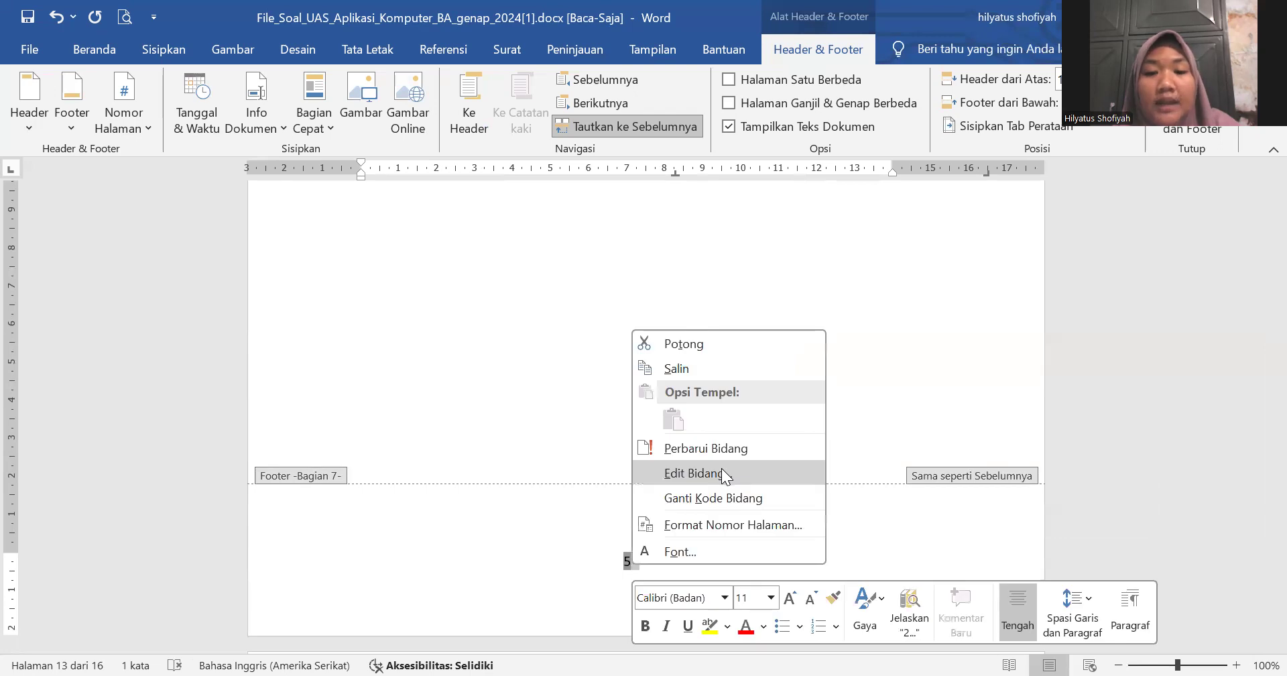
{"action": "left_click", "coordinate": [722, 469]}
{"action": "left_click", "coordinate": [561, 287]}
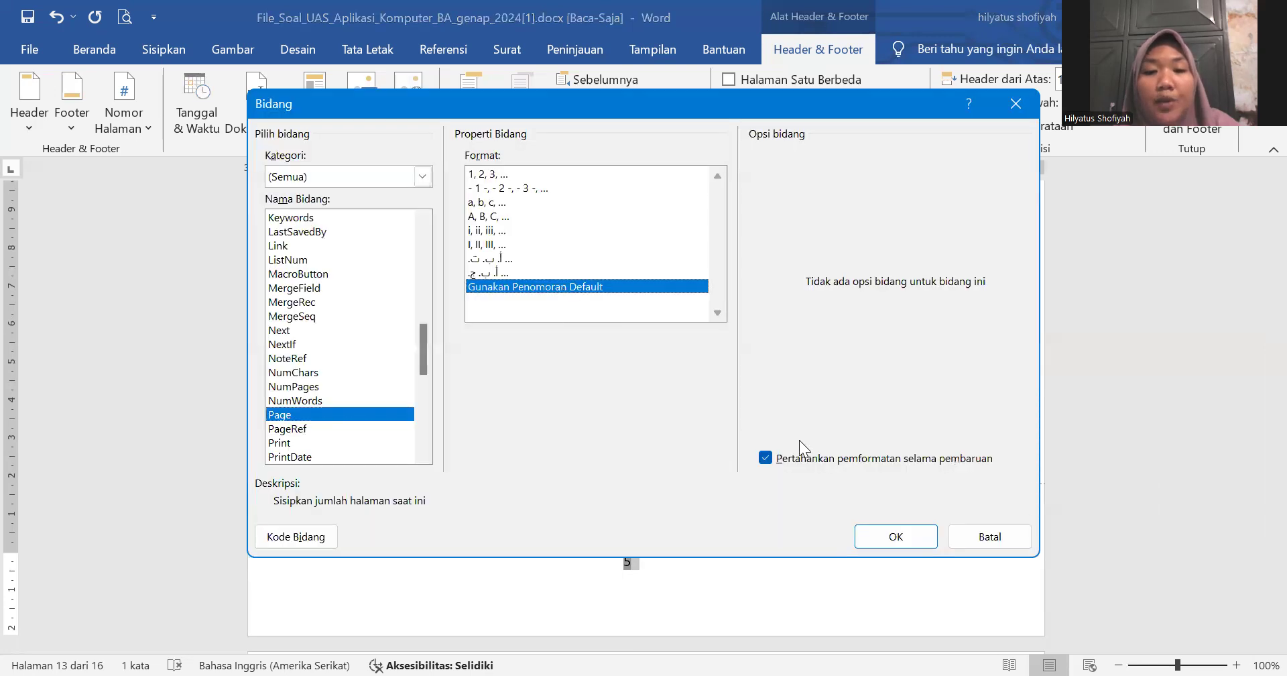
{"action": "left_click", "coordinate": [883, 540]}
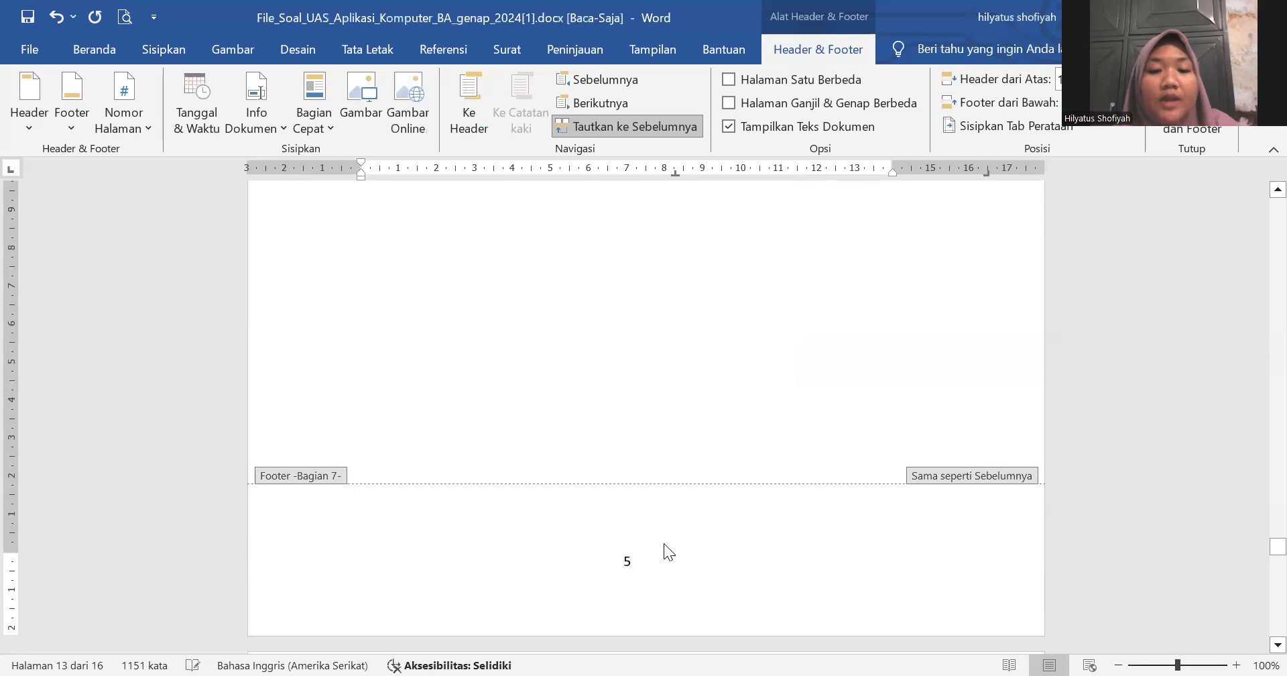
Step: Reapply the 1, 2, 3, … format with continued numbering to the selected Section 7 footer number
{"action": "double_click", "coordinate": [625, 559]}
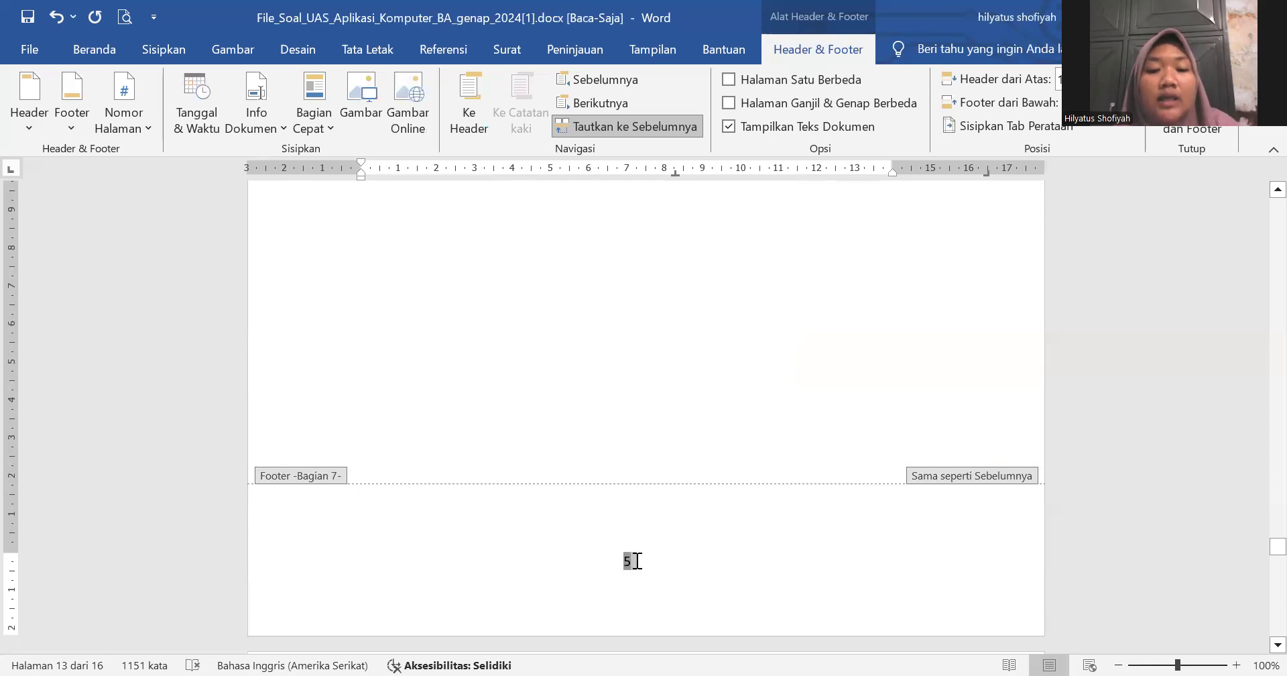
{"action": "right_click", "coordinate": [563, 512]}
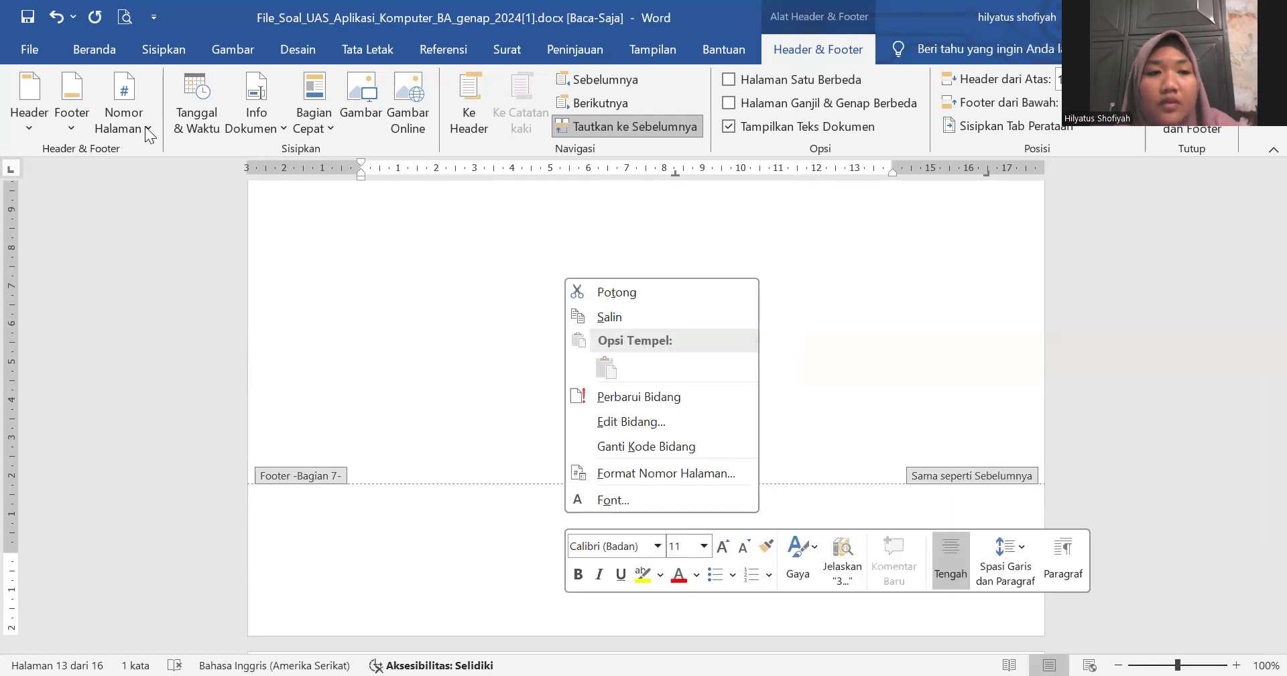
{"action": "left_click", "coordinate": [111, 91]}
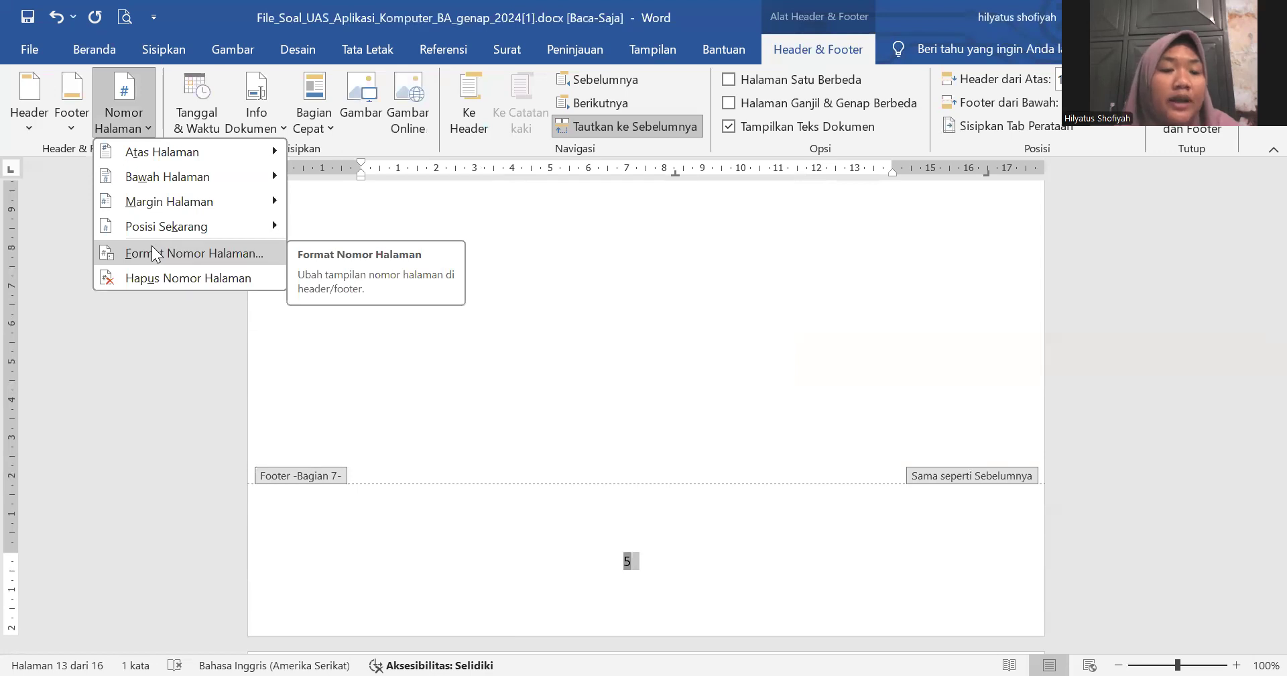
{"action": "left_click", "coordinate": [152, 249]}
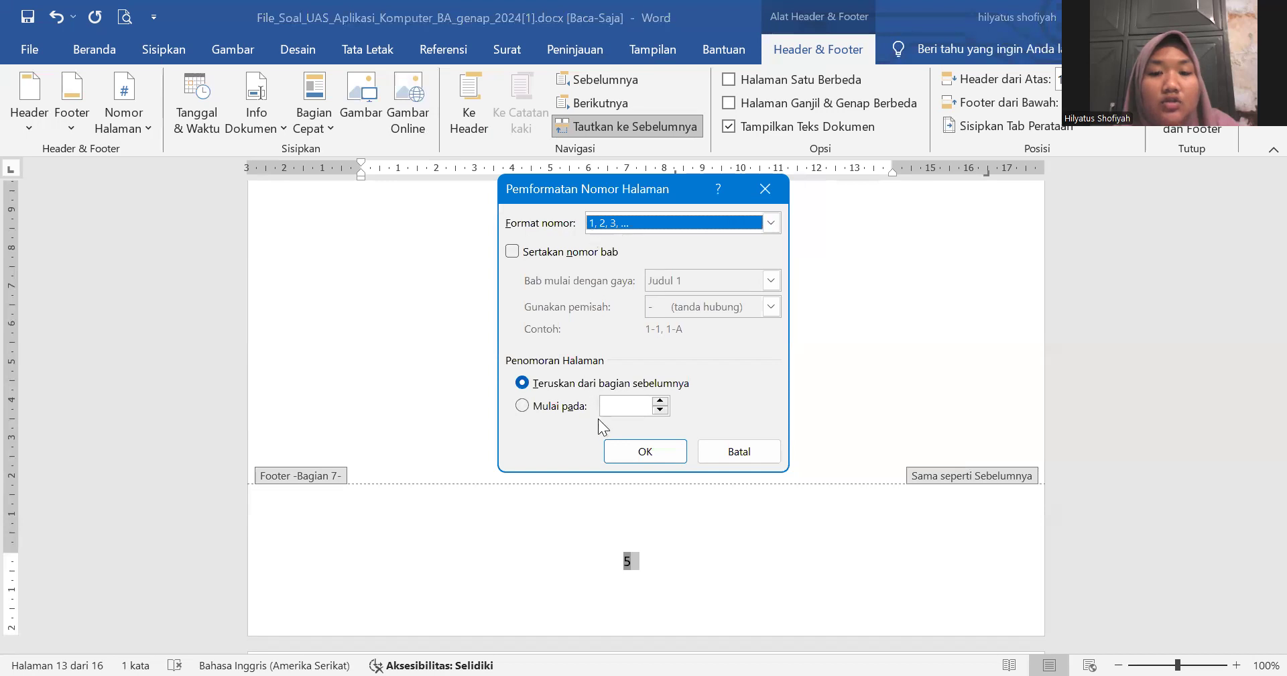
{"action": "left_click", "coordinate": [635, 453]}
Step: Review the page numbers around Section 6 and unlink the Section 6 header from the previous section
{"action": "scroll", "coordinate": [629, 373], "scroll_direction": "up", "scroll_amount": 15}
{"action": "scroll", "coordinate": [629, 373], "scroll_direction": "up", "scroll_amount": 15}
{"action": "scroll", "coordinate": [630, 373], "scroll_direction": "down", "scroll_amount": 17}
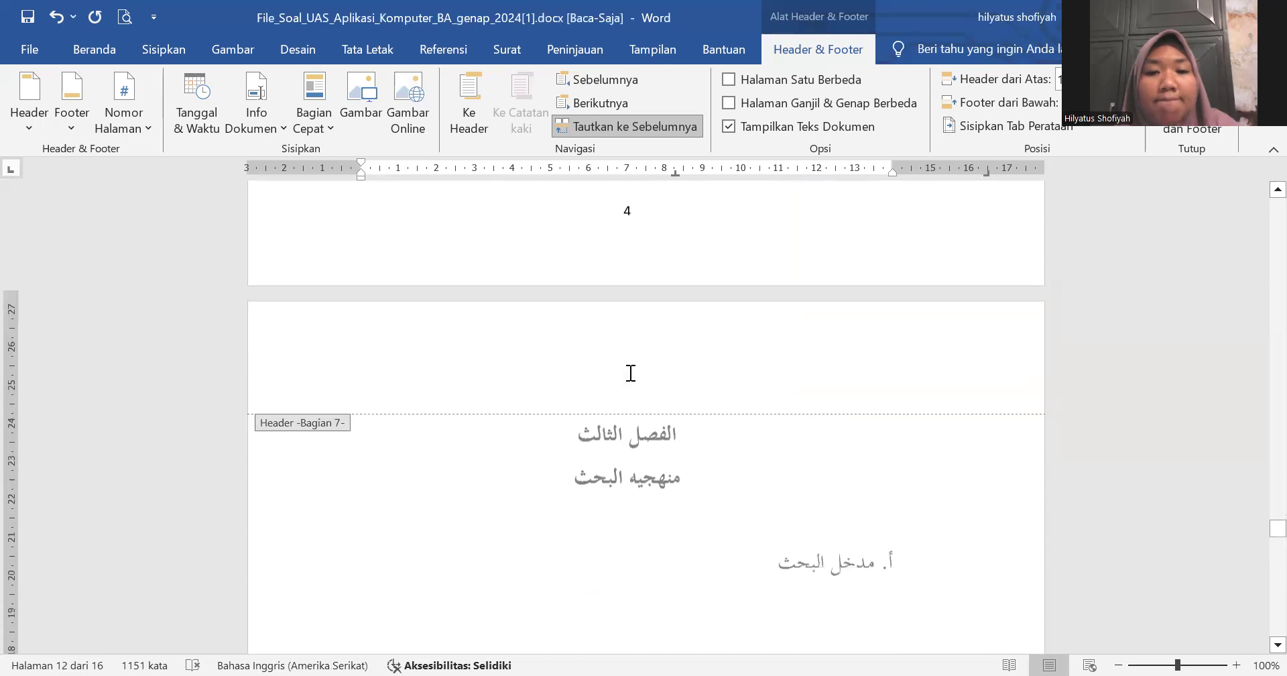
{"action": "scroll", "coordinate": [630, 372], "scroll_direction": "up", "scroll_amount": 15}
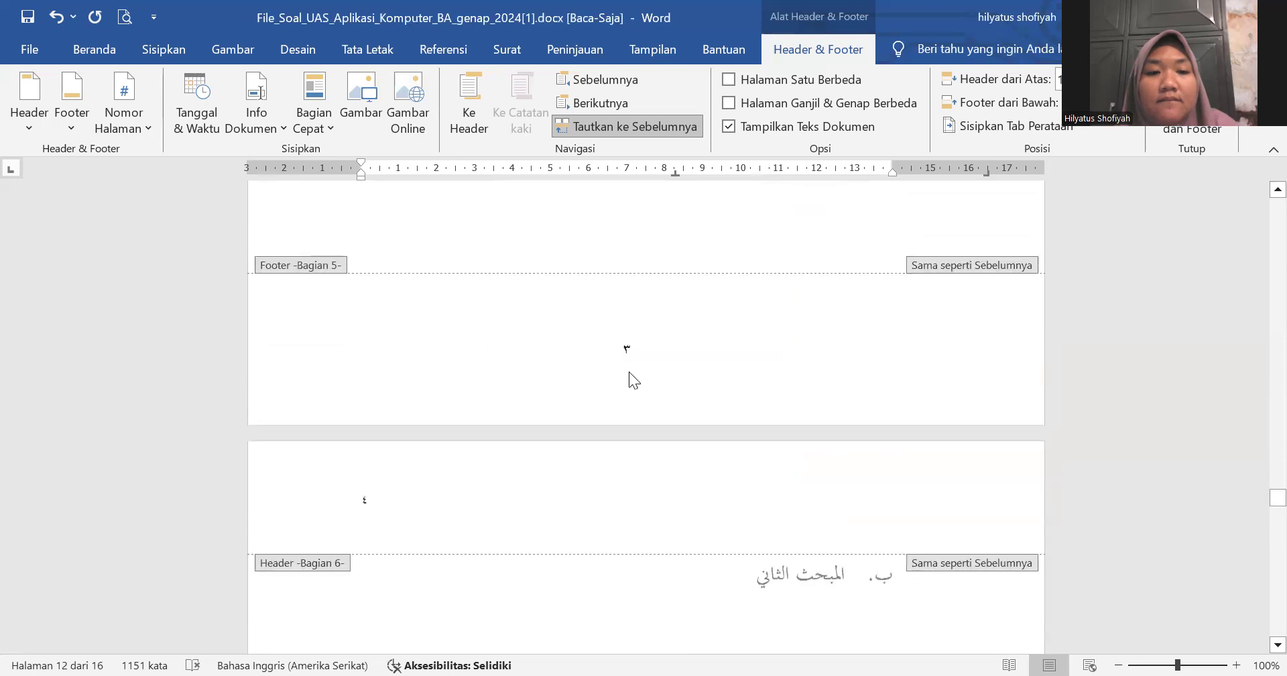
{"action": "scroll", "coordinate": [628, 371], "scroll_direction": "down", "scroll_amount": 15}
{"action": "scroll", "coordinate": [629, 375], "scroll_direction": "up", "scroll_amount": 15}
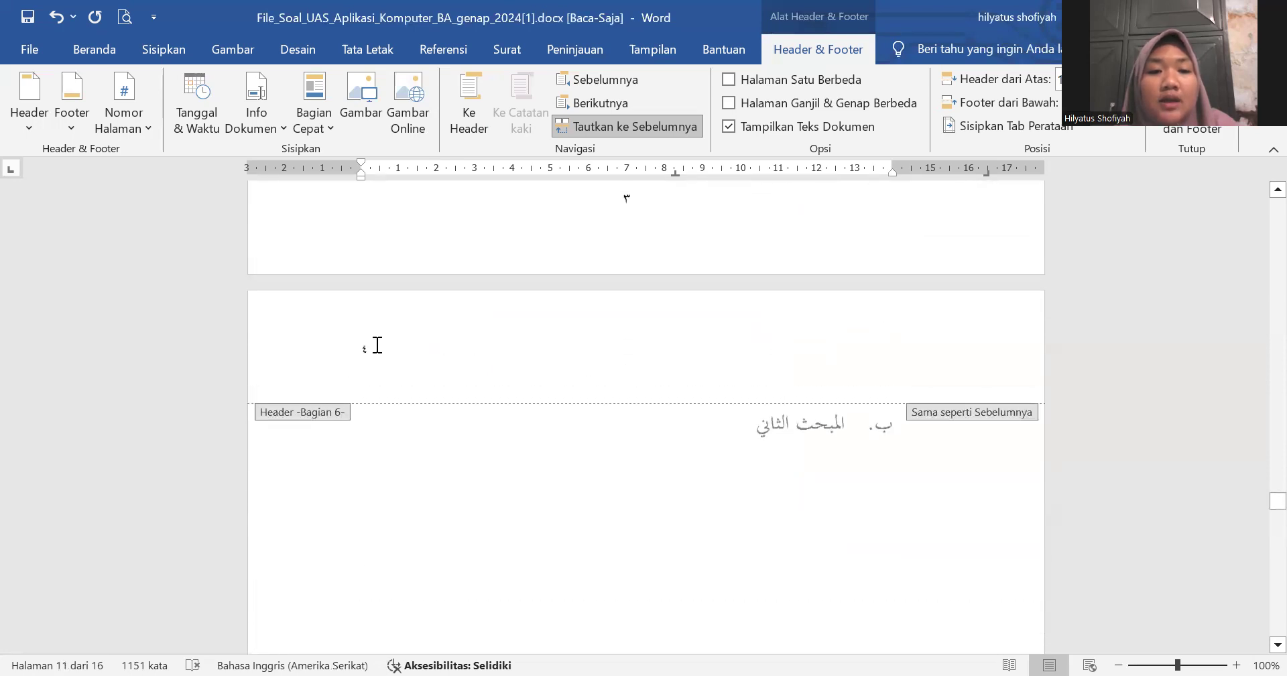
{"action": "double_click", "coordinate": [362, 350]}
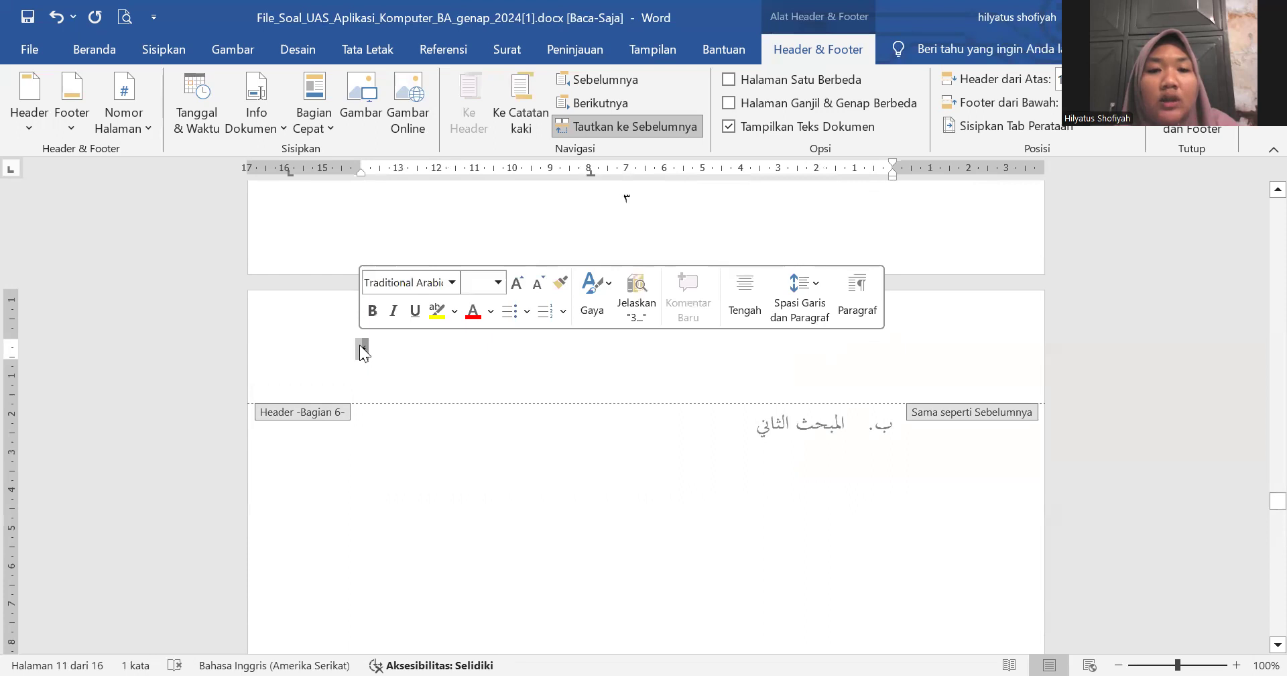
{"action": "left_click", "coordinate": [610, 127]}
Step: Remove the page number from the Section 6 footer, just before the third chapter
{"action": "scroll", "coordinate": [581, 394], "scroll_direction": "down", "scroll_amount": 8}
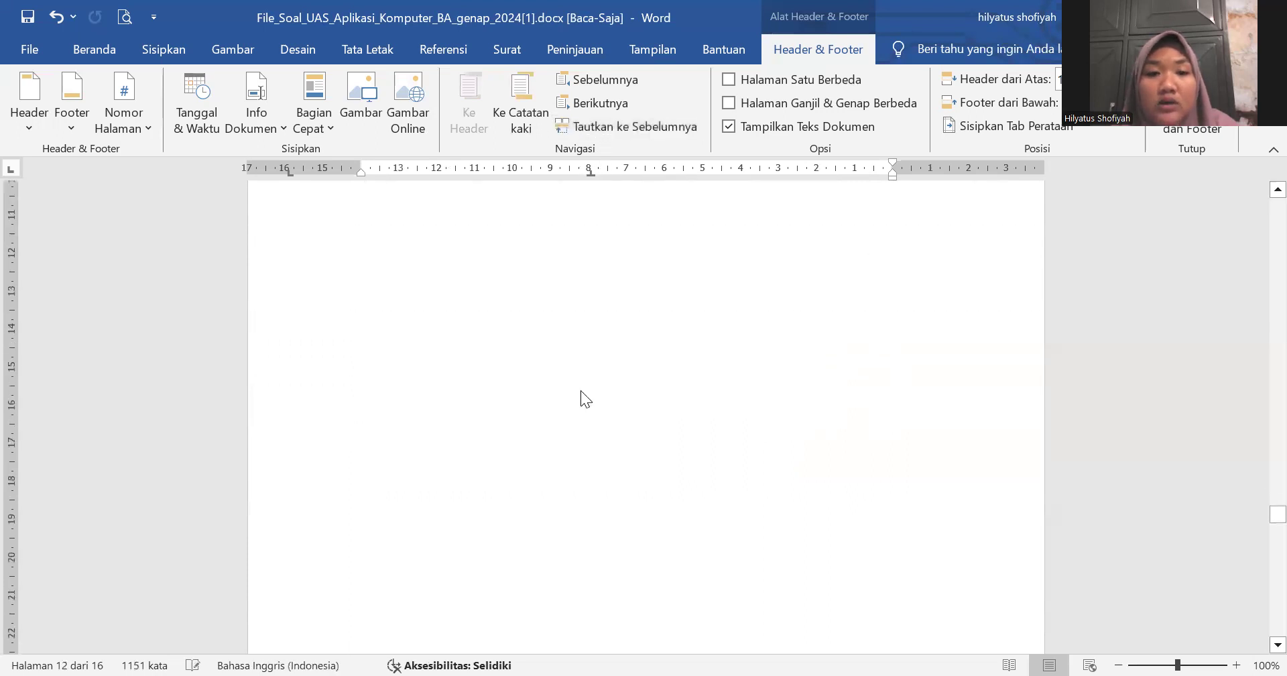
{"action": "scroll", "coordinate": [582, 390], "scroll_direction": "down", "scroll_amount": 6}
{"action": "scroll", "coordinate": [630, 218], "scroll_direction": "up", "scroll_amount": 3}
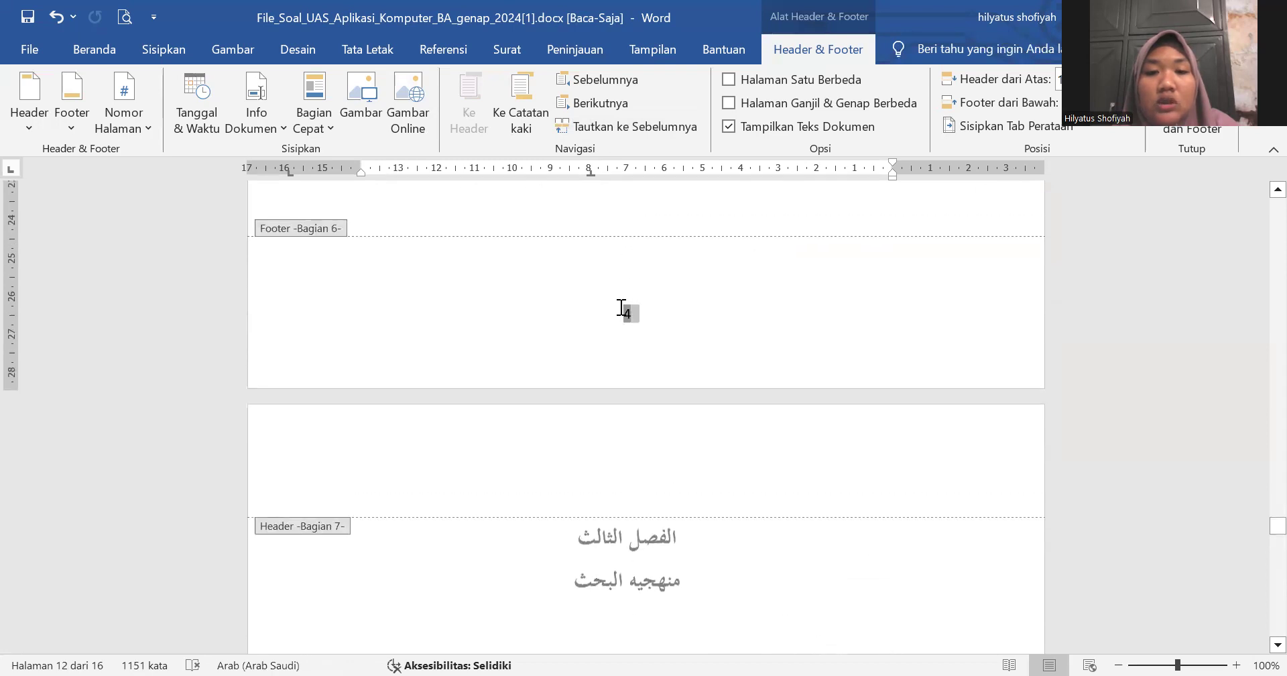
{"action": "double_click", "coordinate": [623, 310]}
{"action": "left_click", "coordinate": [621, 308]}
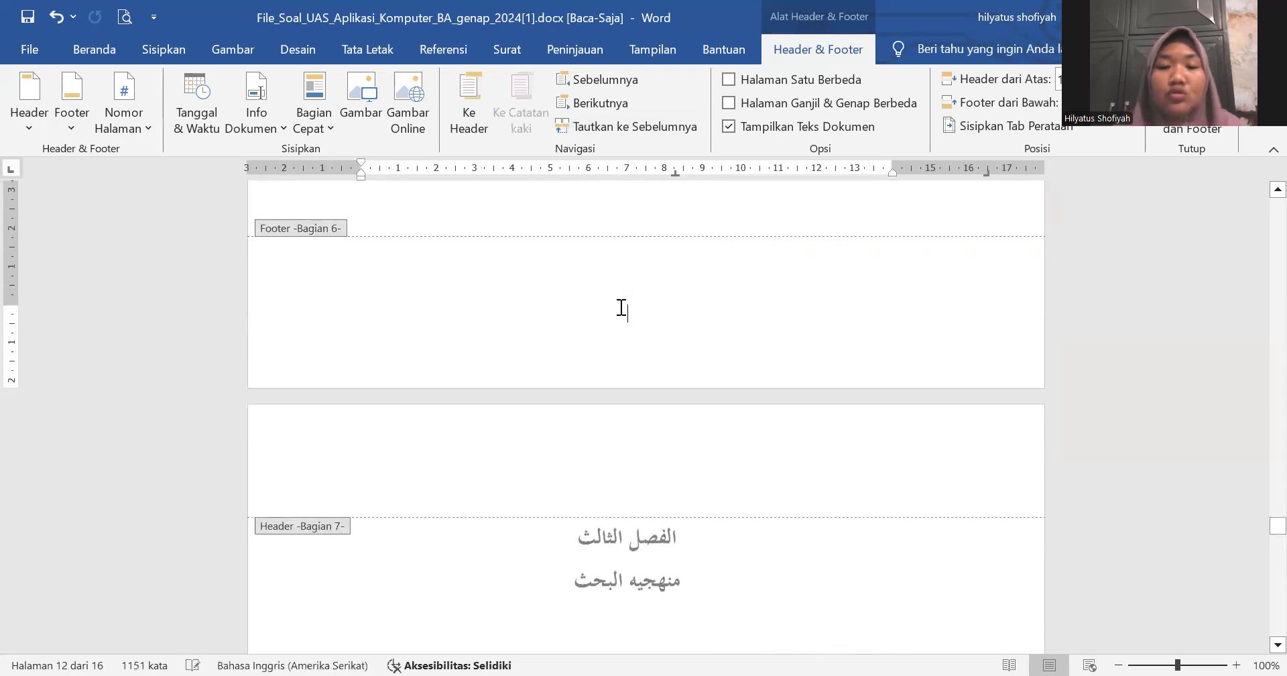
Step: Insert a centred Nomor Biasa 2 page number at the bottom of the Section 7 page and set its direction to right-to-left
{"action": "scroll", "coordinate": [619, 338], "scroll_direction": "up", "scroll_amount": 10}
{"action": "scroll", "coordinate": [620, 338], "scroll_direction": "down", "scroll_amount": 15}
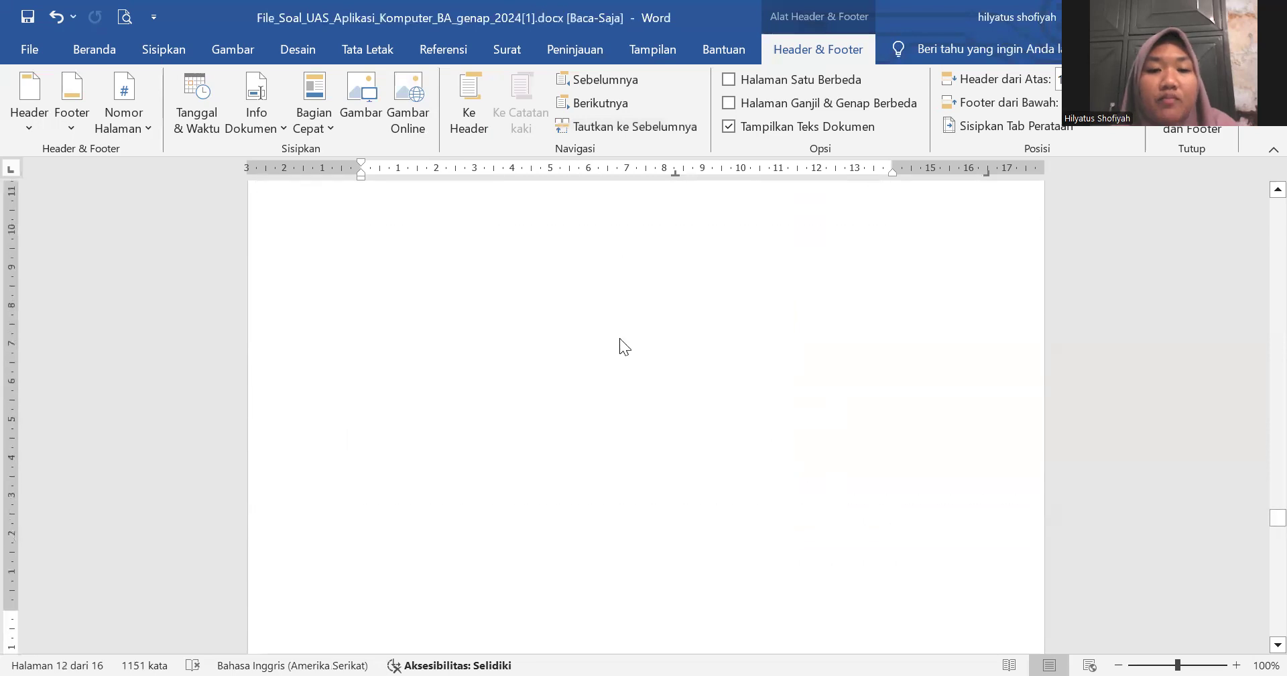
{"action": "scroll", "coordinate": [619, 337], "scroll_direction": "down", "scroll_amount": 1}
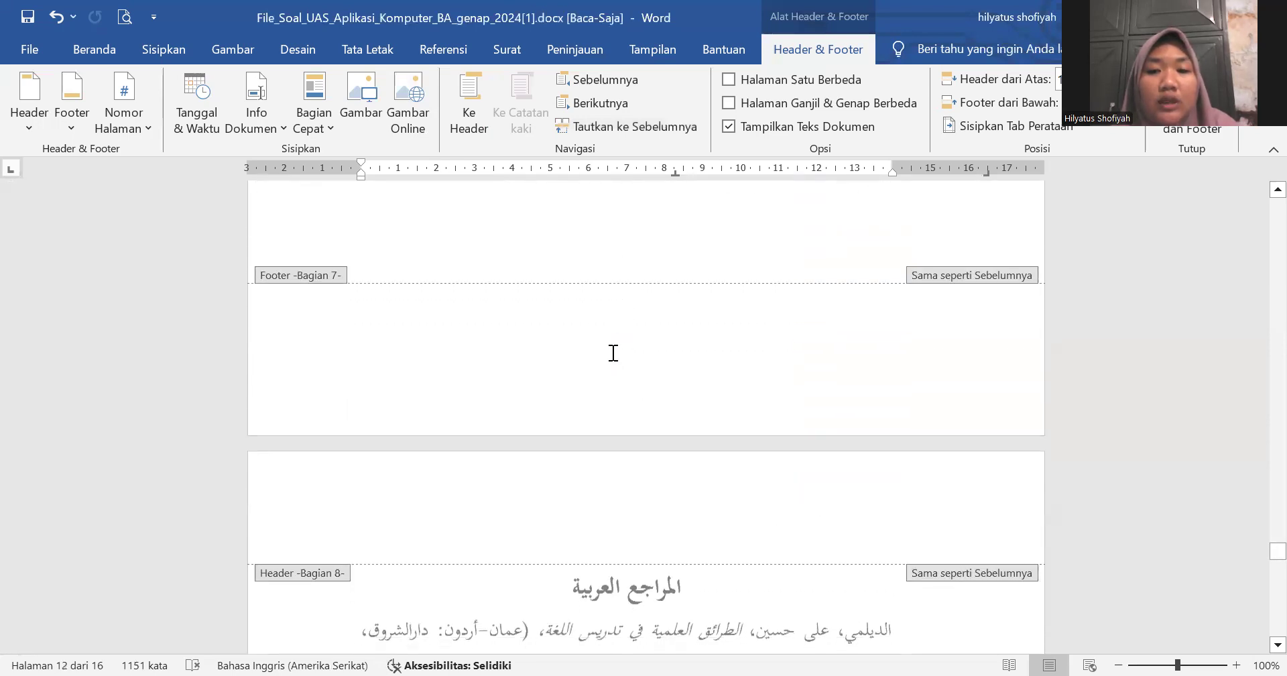
{"action": "left_click", "coordinate": [610, 353]}
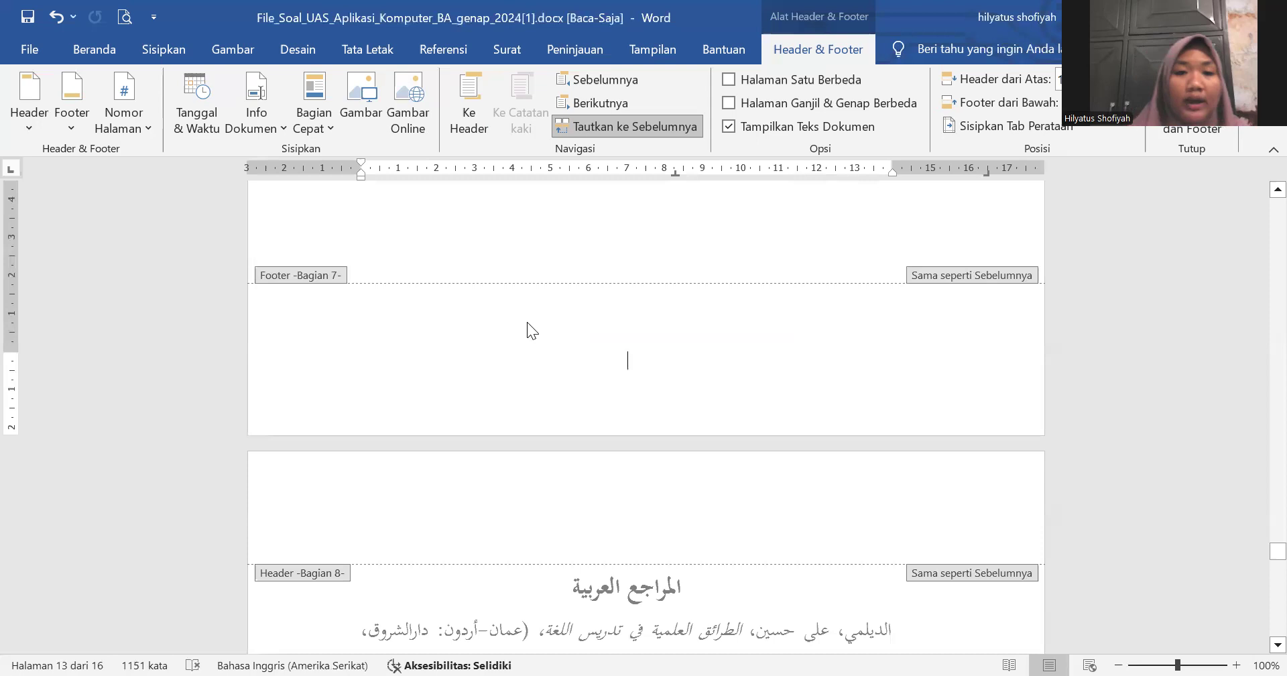
{"action": "scroll", "coordinate": [526, 322], "scroll_direction": "up", "scroll_amount": 10}
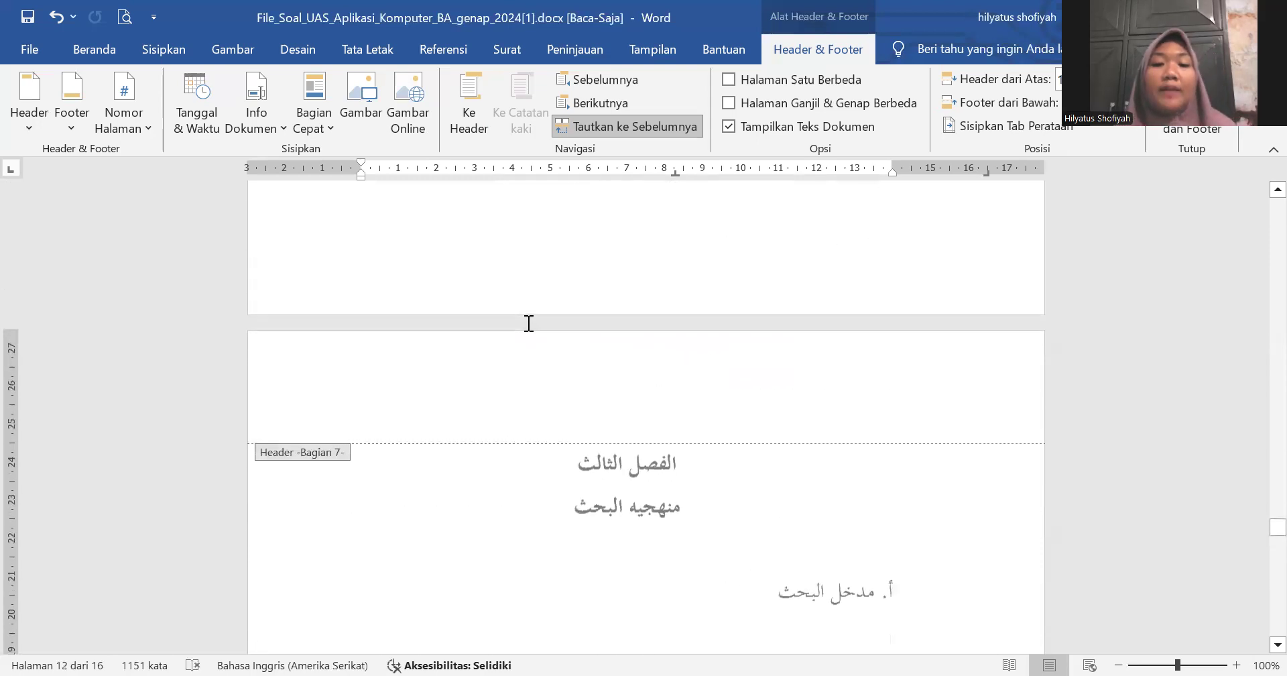
{"action": "scroll", "coordinate": [529, 323], "scroll_direction": "down", "scroll_amount": 10}
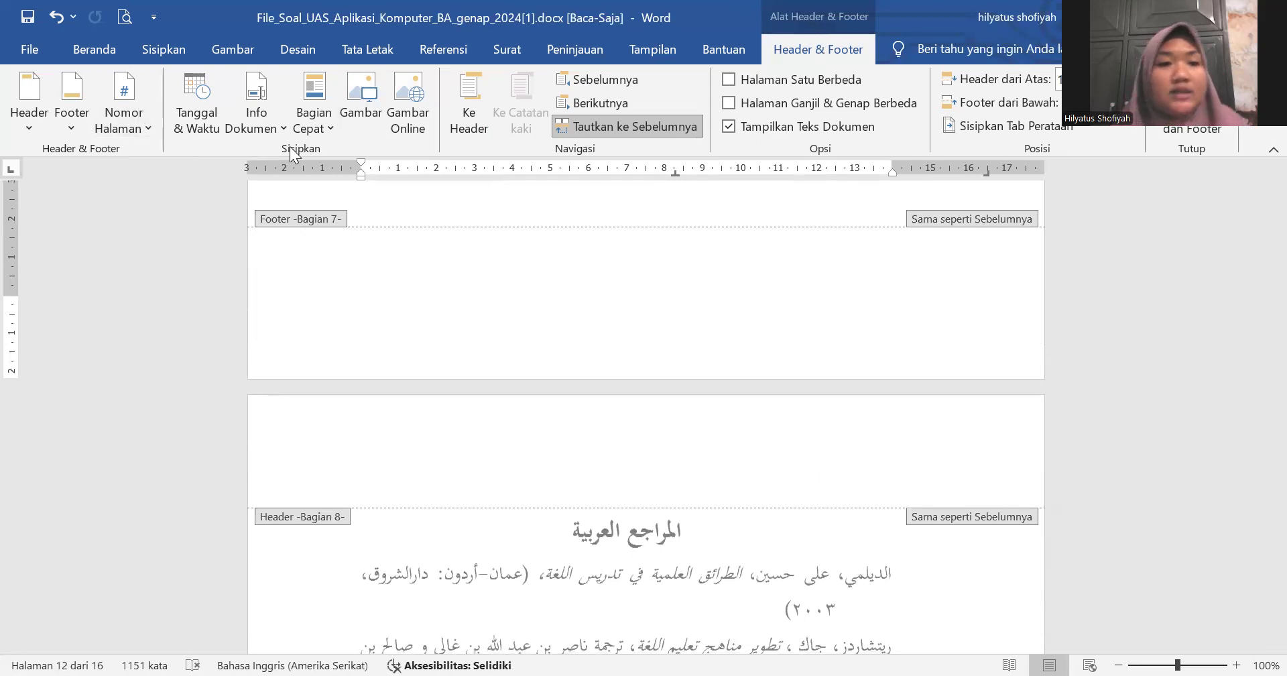
{"action": "left_click", "coordinate": [133, 110]}
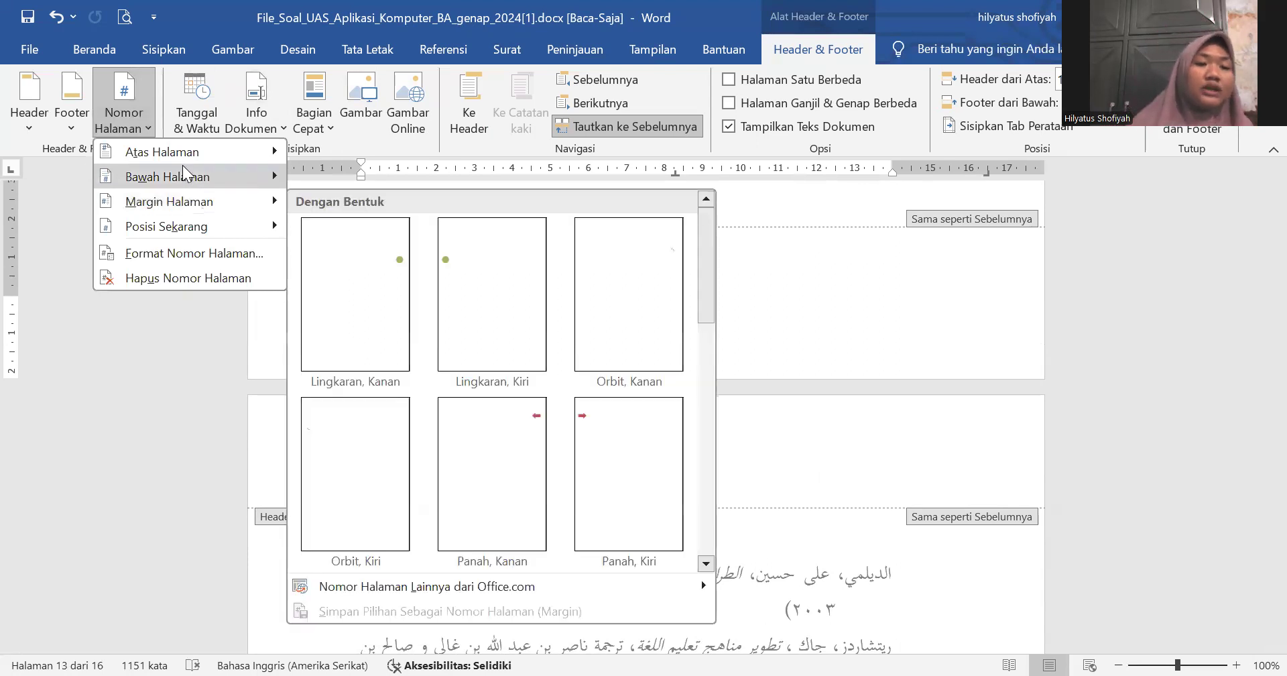
{"action": "mouse_move", "coordinate": [183, 165]}
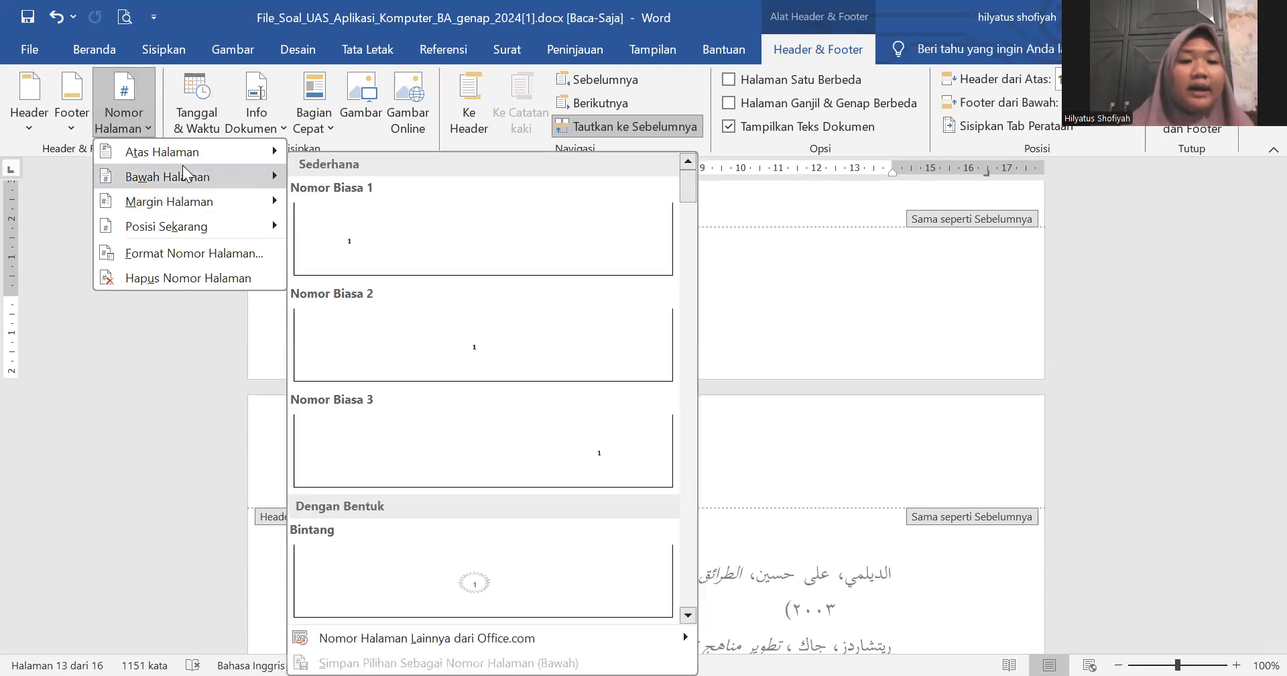
{"action": "left_click", "coordinate": [357, 327]}
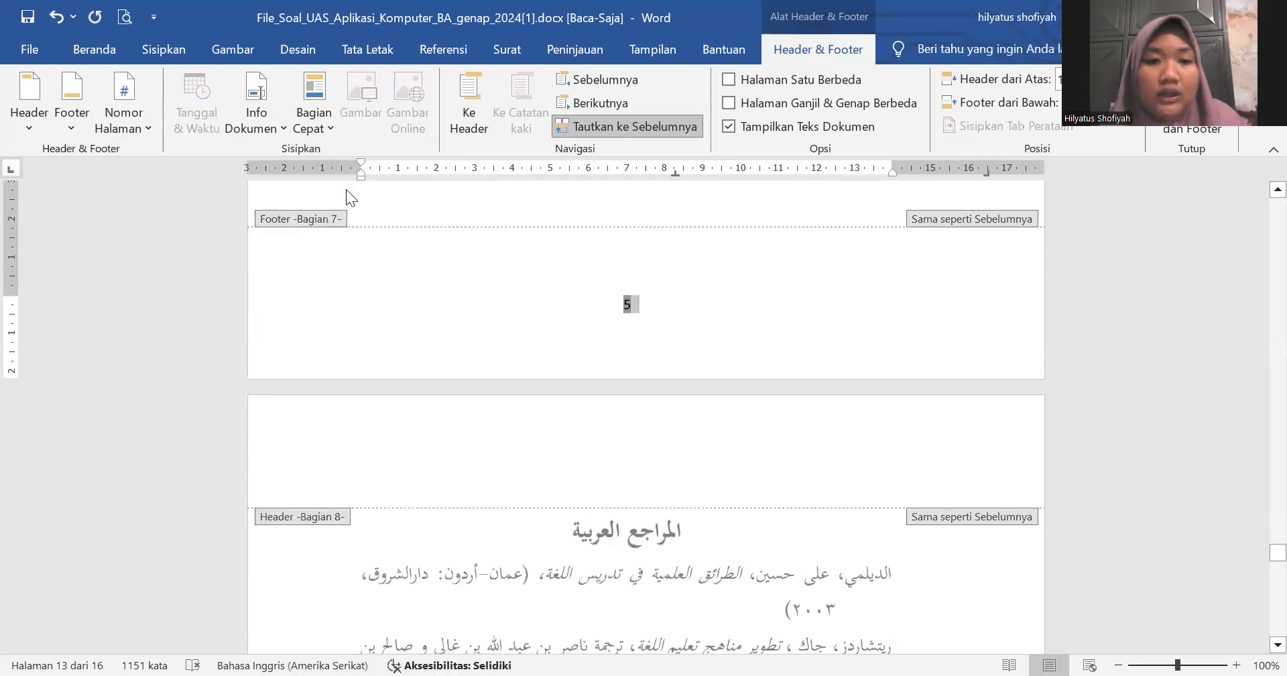
{"action": "left_click", "coordinate": [93, 49]}
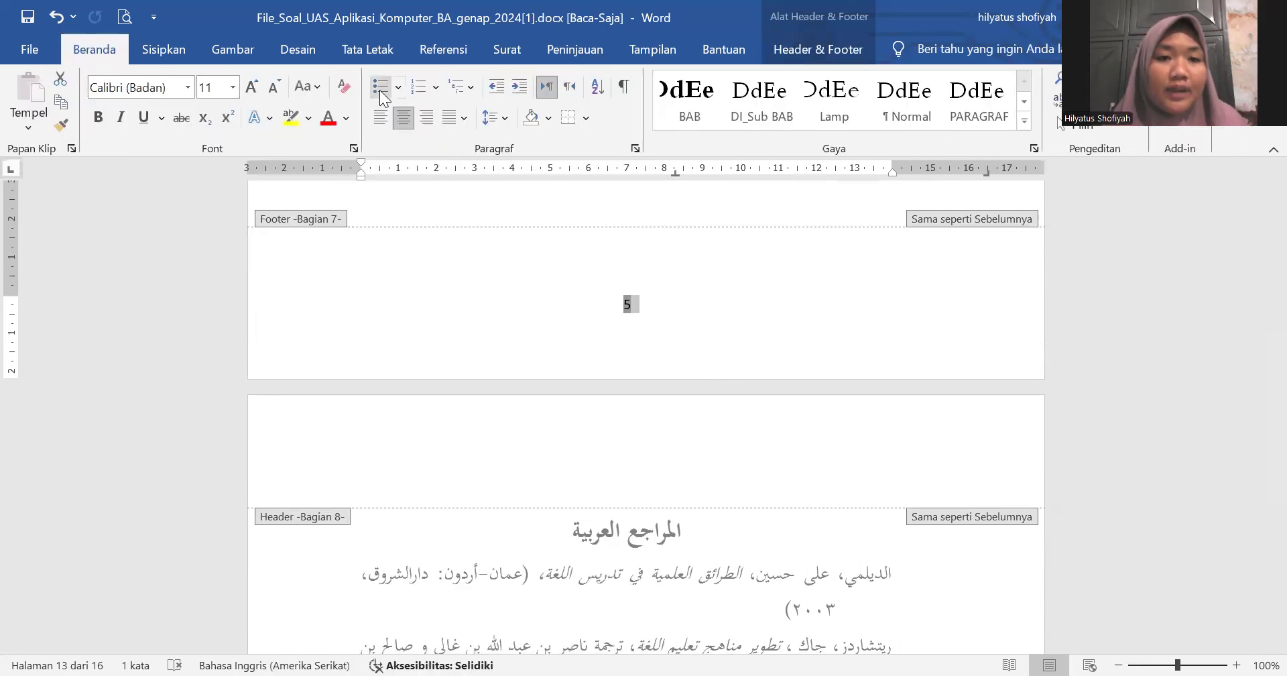
{"action": "left_click", "coordinate": [561, 90]}
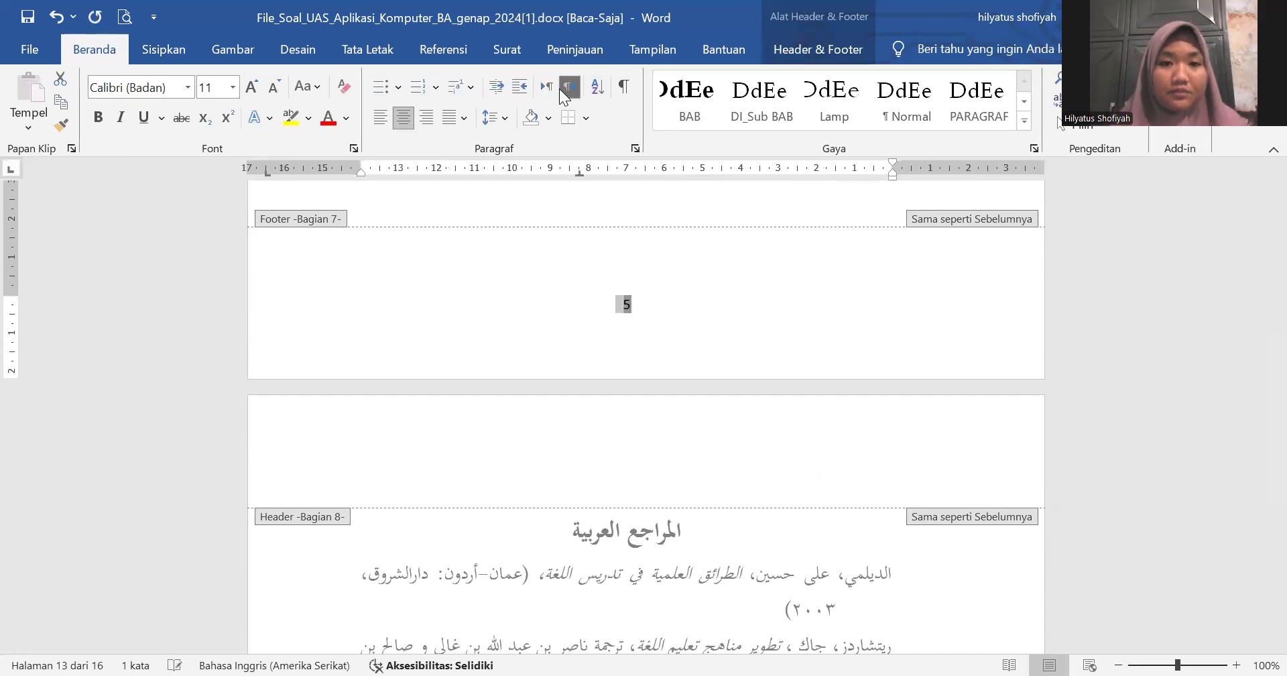
Step: Set the Page field of the new Section 7 footer number to default numbering with preserved formatting
{"action": "right_click", "coordinate": [629, 315]}
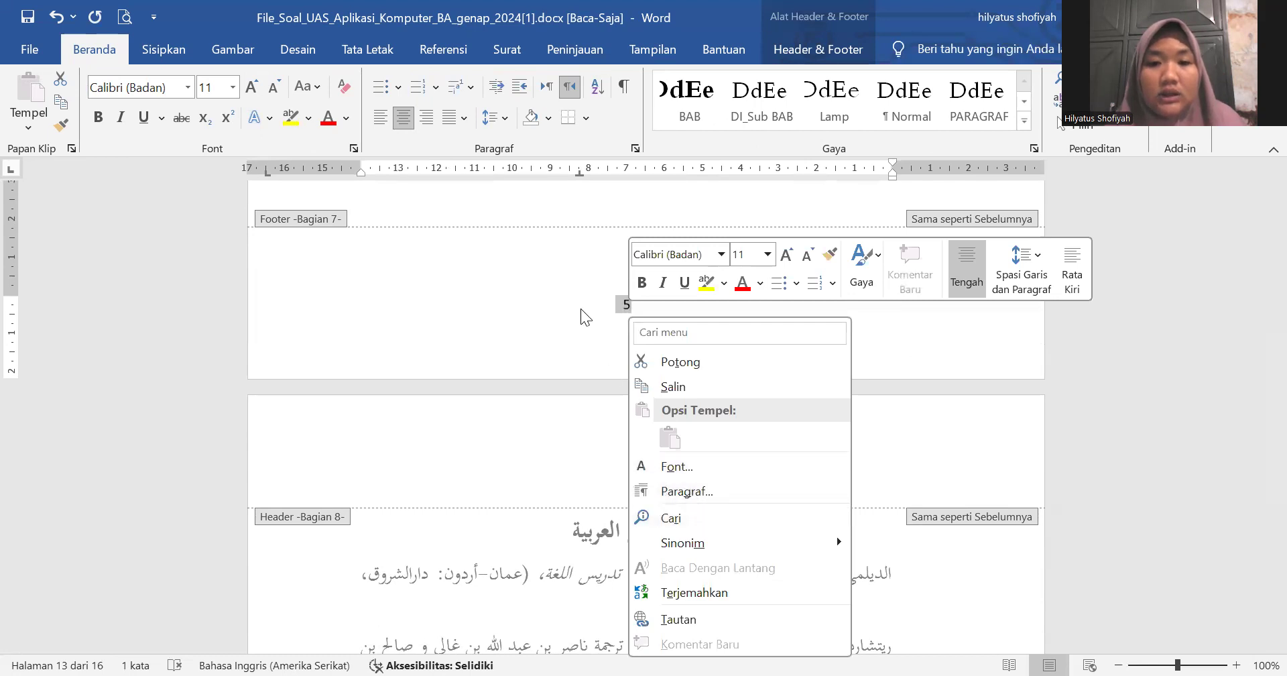
{"action": "left_click", "coordinate": [620, 301]}
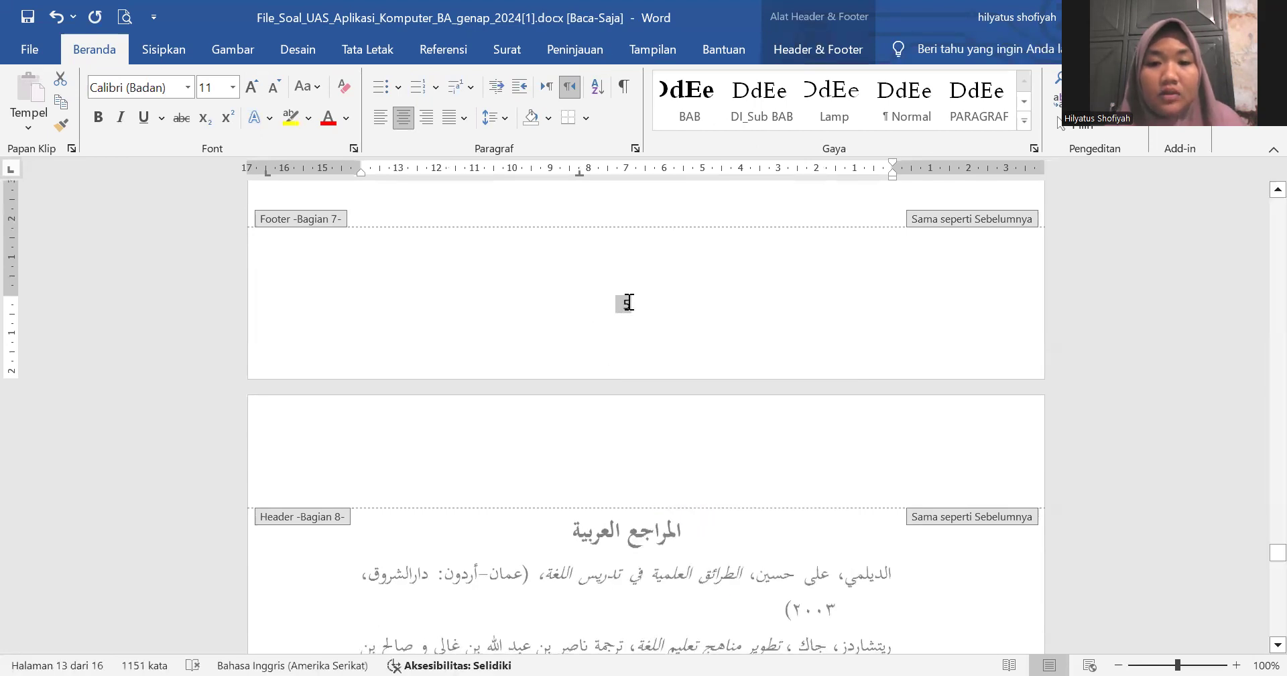
{"action": "double_click", "coordinate": [620, 304]}
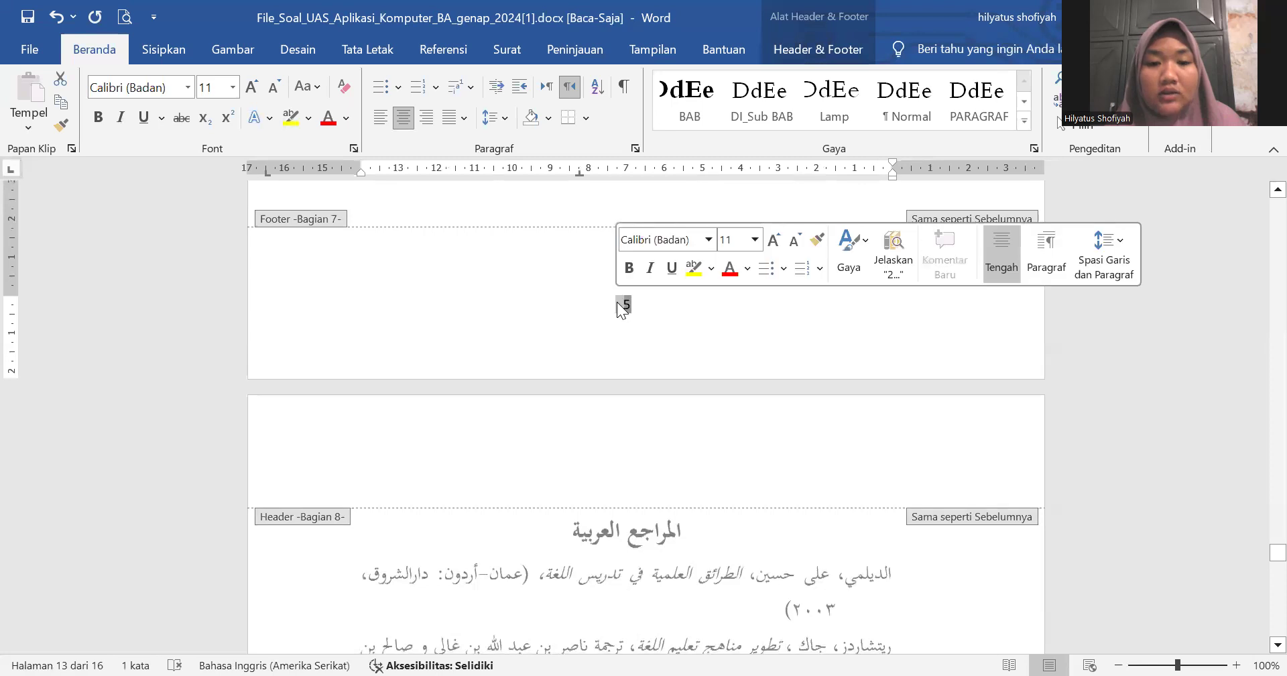
{"action": "right_click", "coordinate": [620, 306]}
{"action": "left_click", "coordinate": [709, 453]}
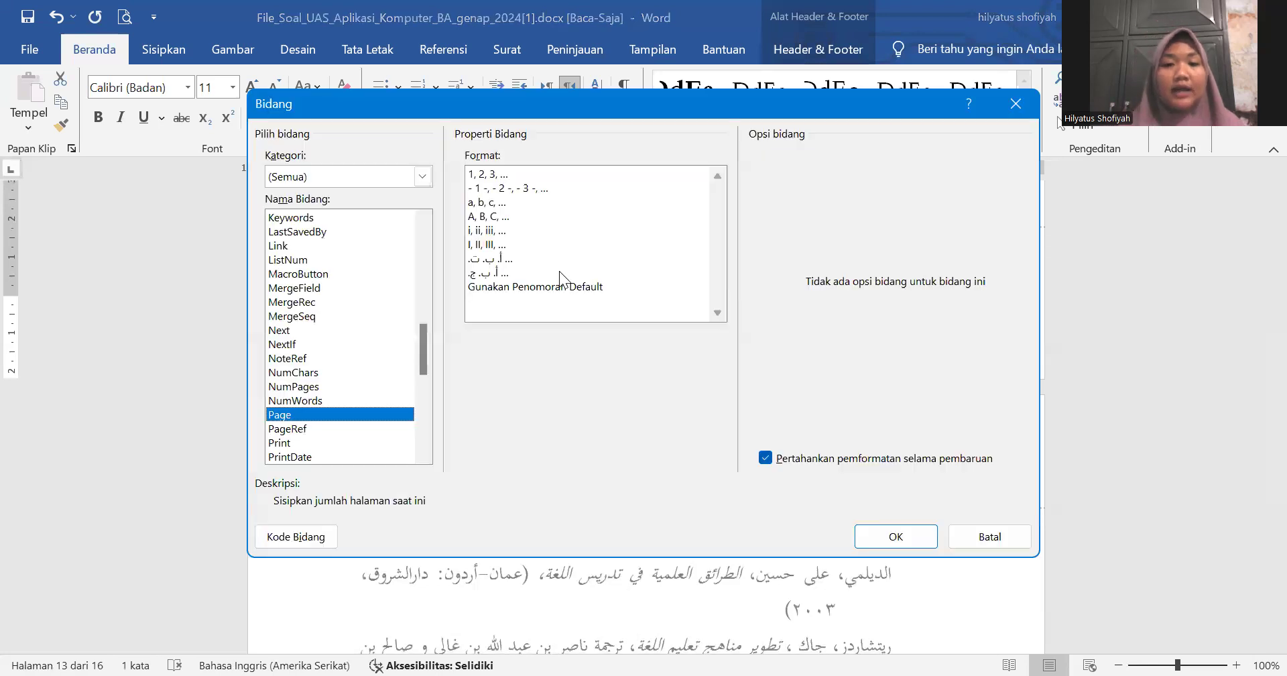
{"action": "left_click", "coordinate": [553, 288]}
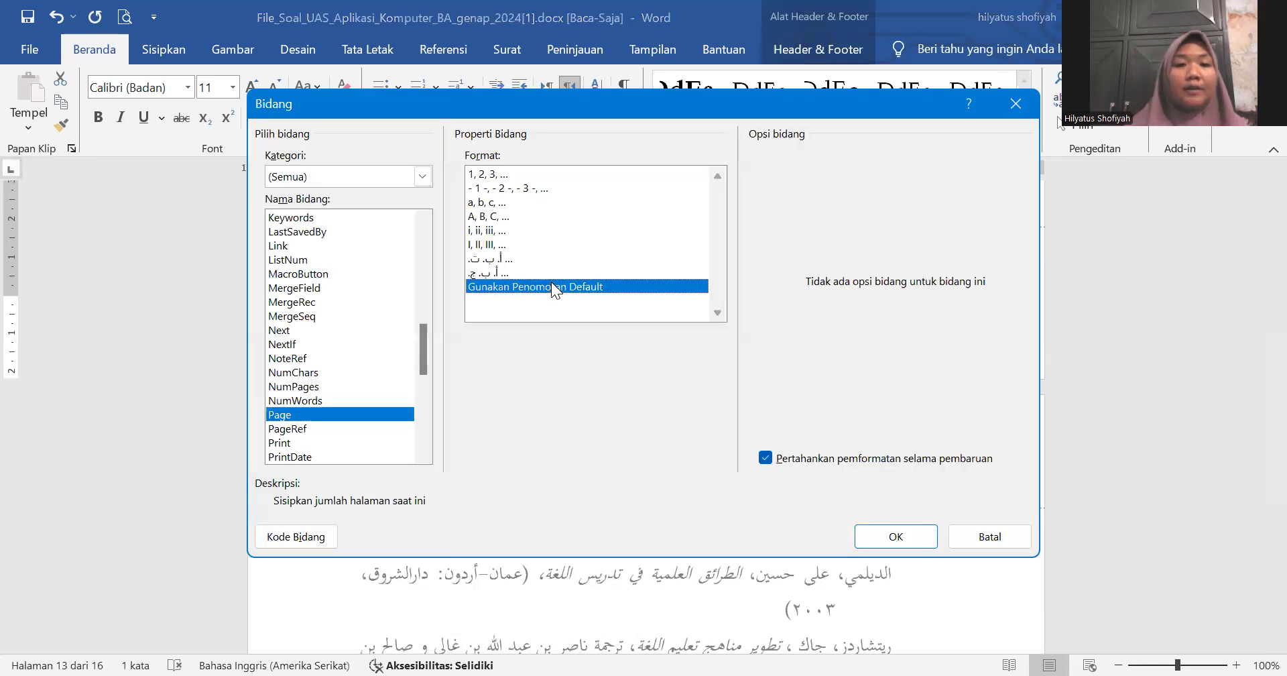
{"action": "left_click", "coordinate": [882, 538]}
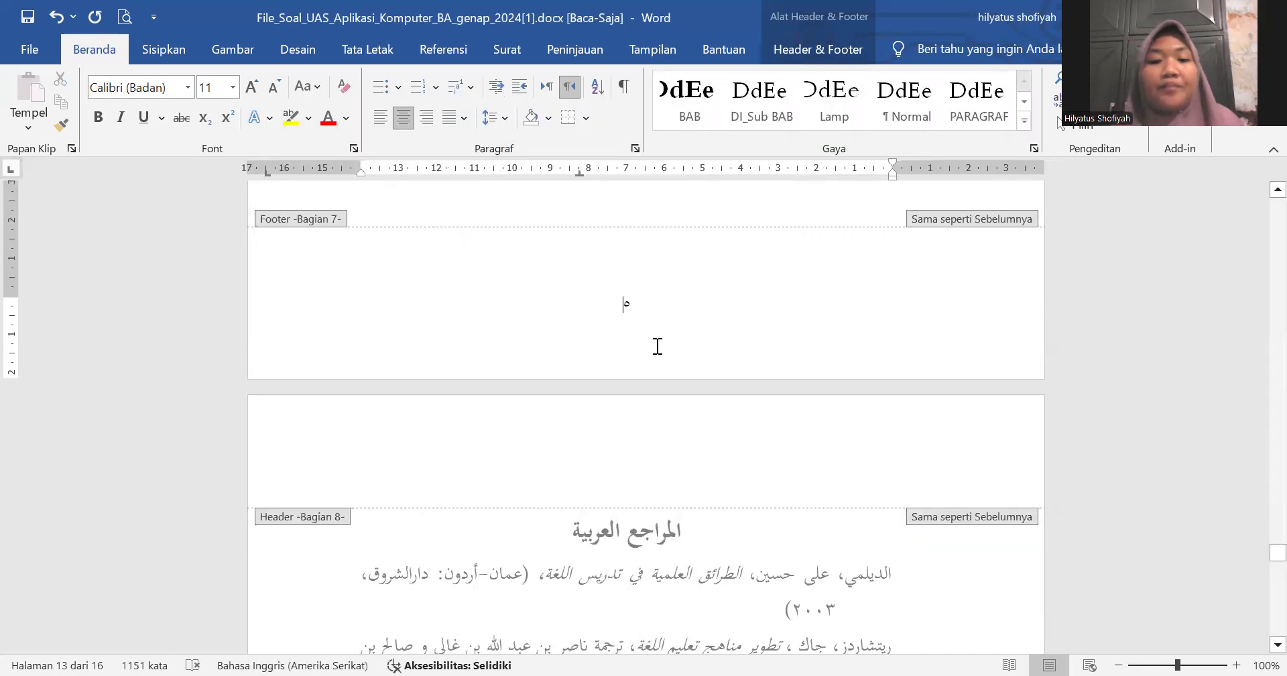
Step: Leave header and footer editing and review the page numbers from the front matter through the first chapter
{"action": "scroll", "coordinate": [657, 346], "scroll_direction": "down", "scroll_amount": 3}
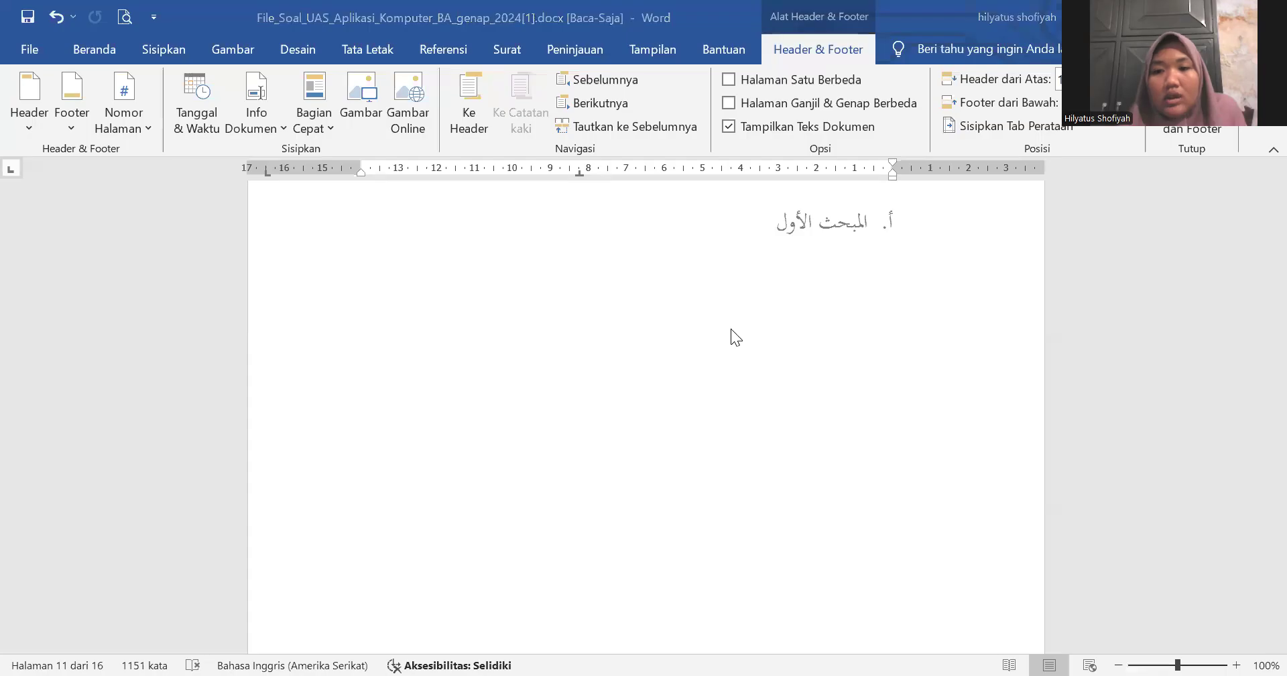
{"action": "scroll", "coordinate": [730, 328], "scroll_direction": "up", "scroll_amount": 8}
{"action": "scroll", "coordinate": [730, 329], "scroll_direction": "up", "scroll_amount": 15}
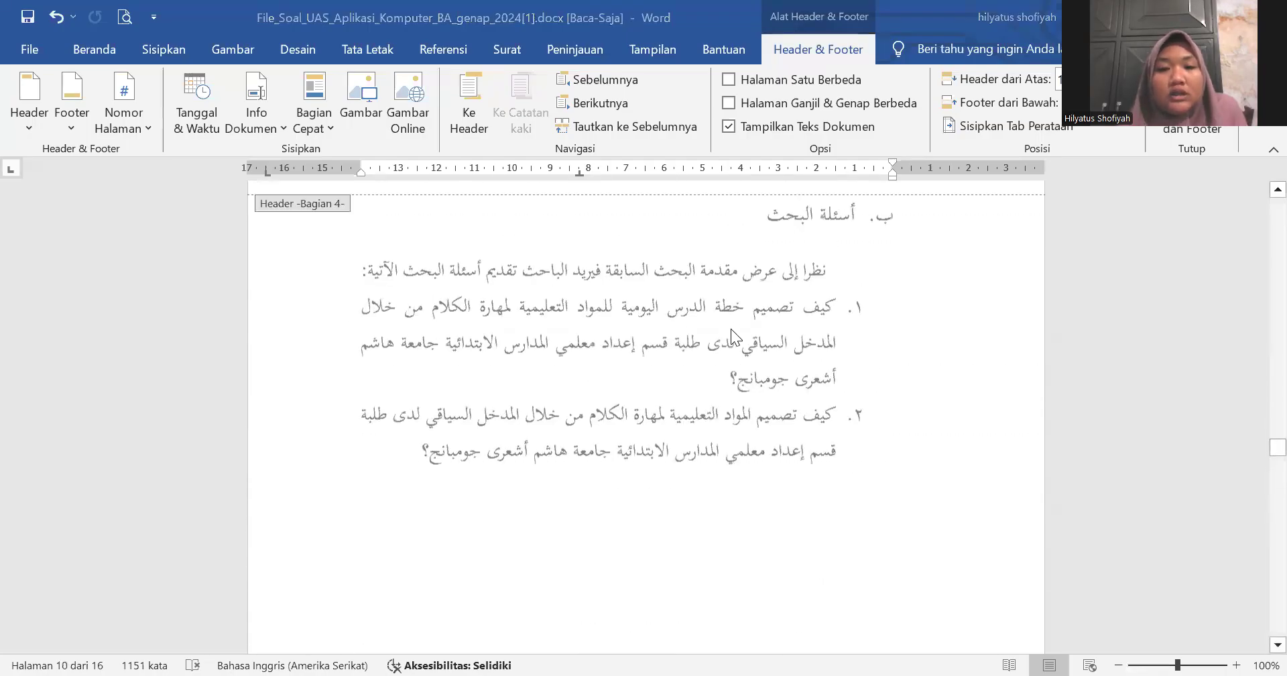
{"action": "scroll", "coordinate": [711, 268], "scroll_direction": "up", "scroll_amount": 10}
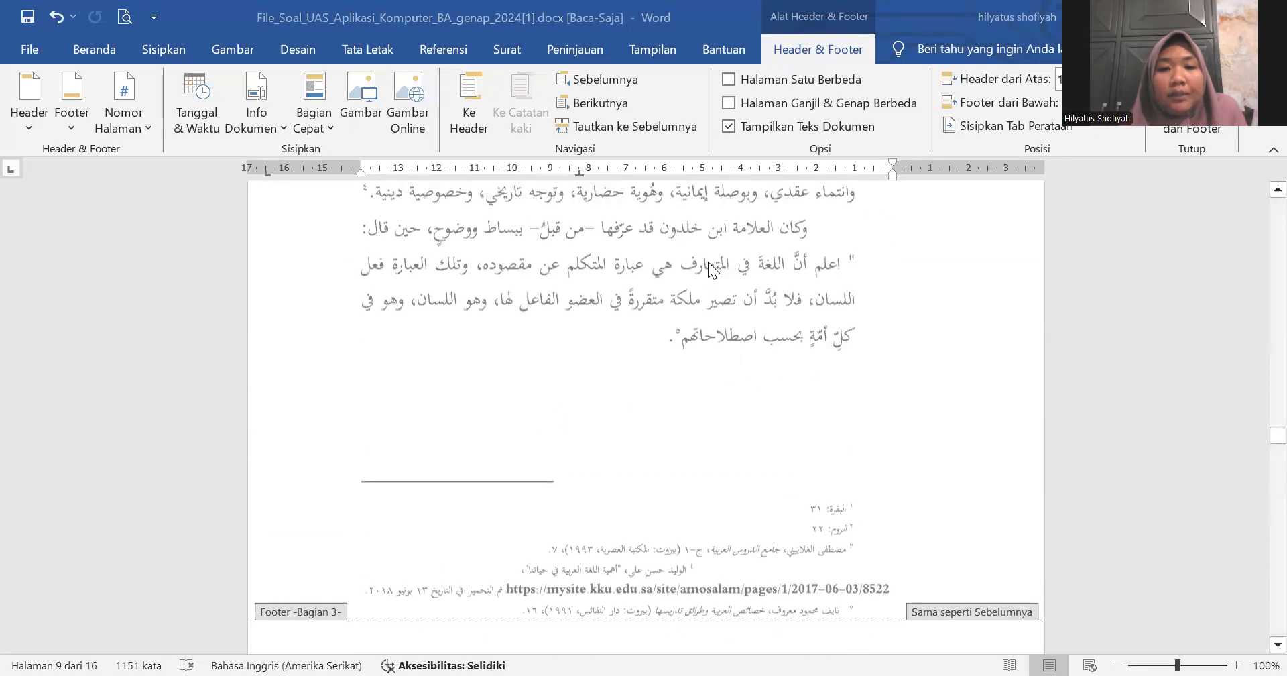
{"action": "double_click", "coordinate": [970, 331]}
{"action": "scroll", "coordinate": [794, 304], "scroll_direction": "up", "scroll_amount": 5}
{"action": "scroll", "coordinate": [795, 305], "scroll_direction": "up", "scroll_amount": 8}
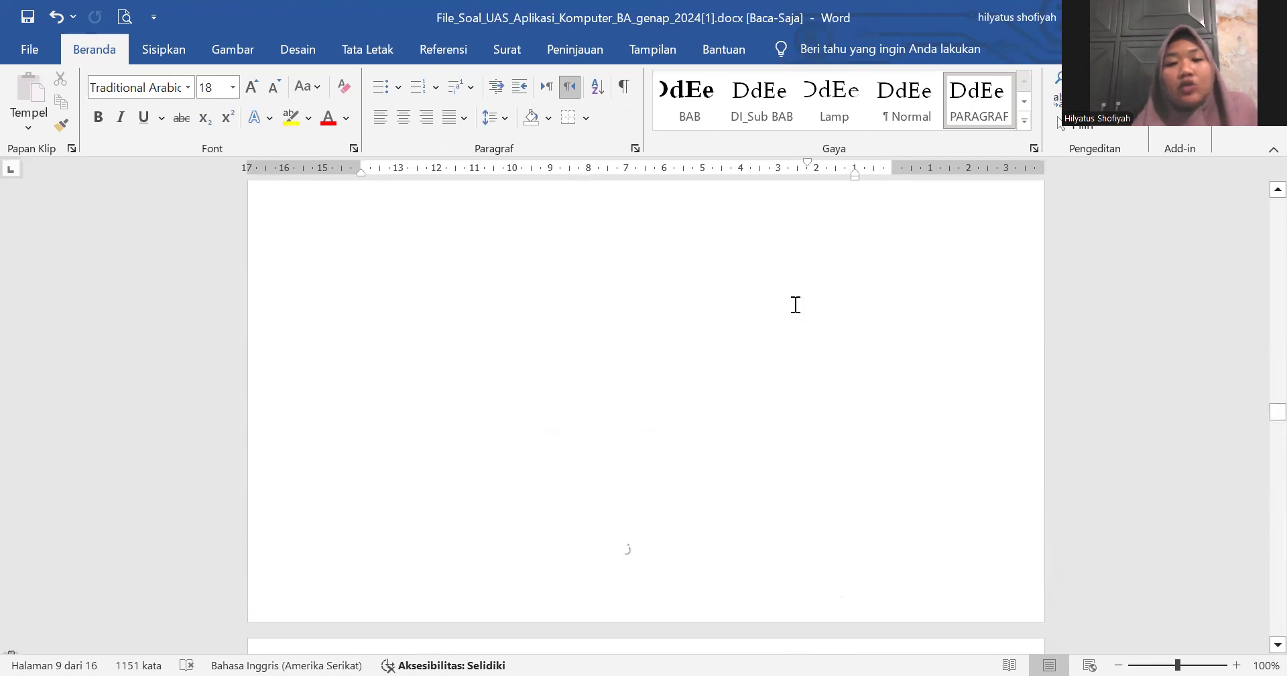
{"action": "scroll", "coordinate": [795, 304], "scroll_direction": "up", "scroll_amount": 8}
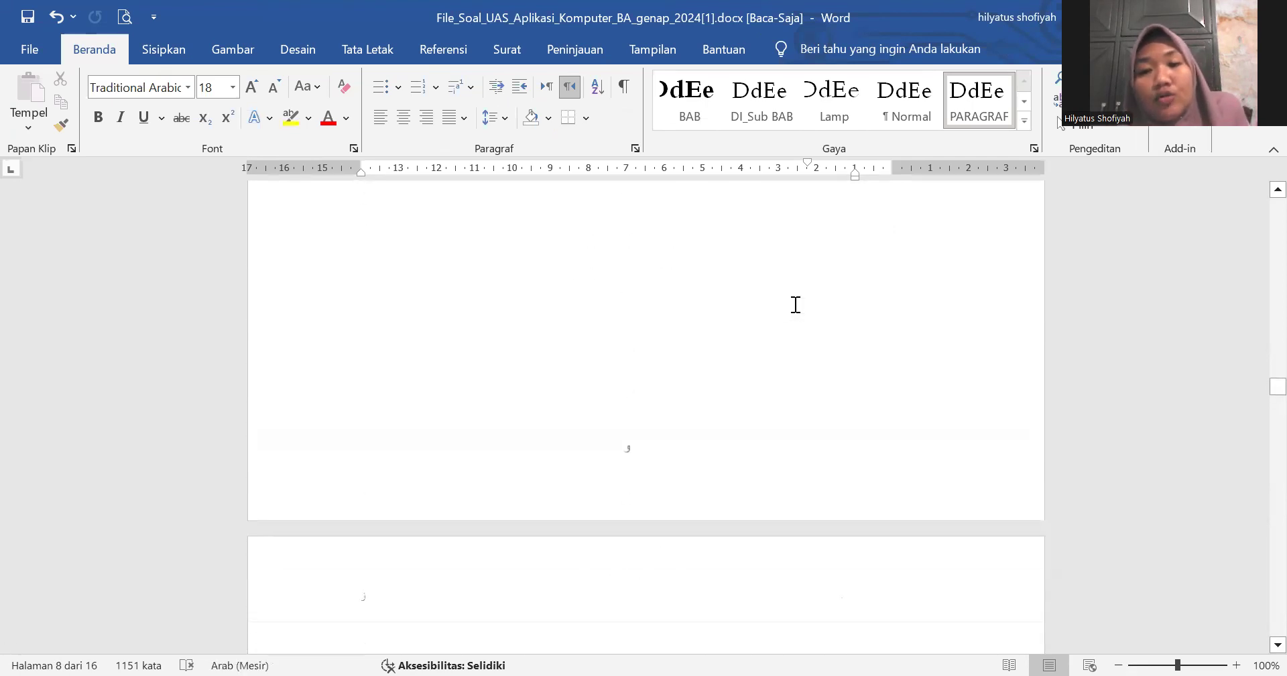
{"action": "scroll", "coordinate": [795, 304], "scroll_direction": "down", "scroll_amount": 15}
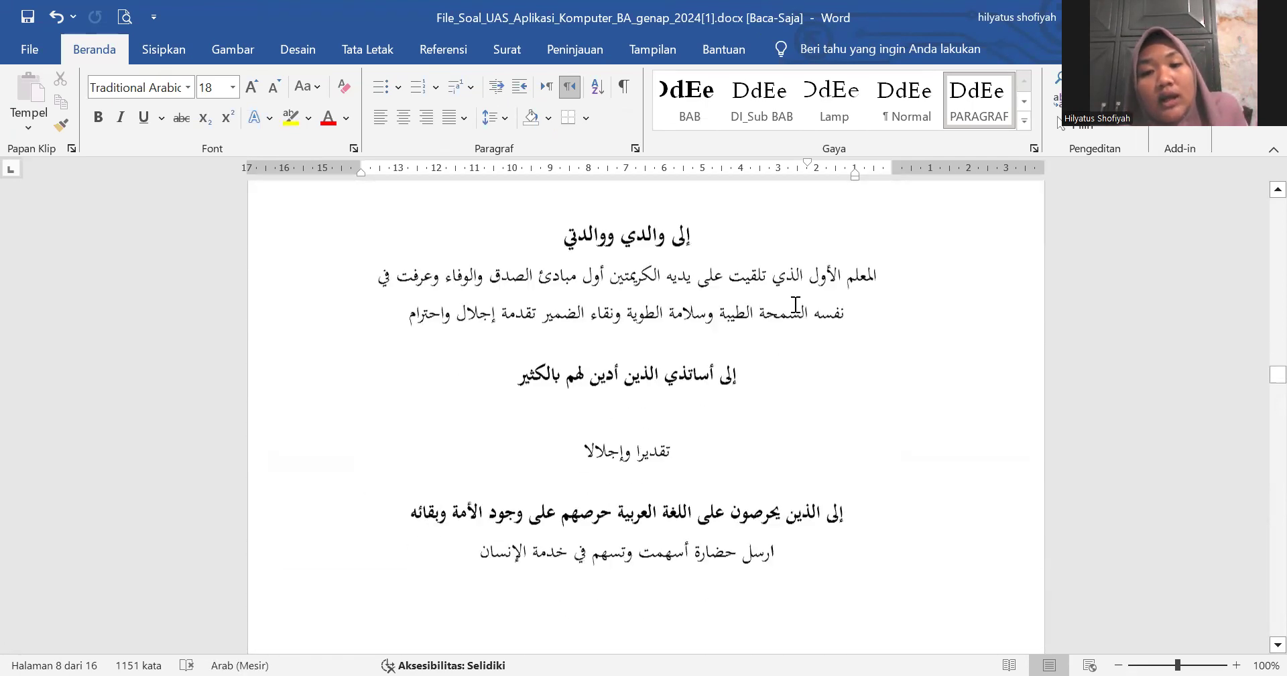
{"action": "scroll", "coordinate": [794, 303], "scroll_direction": "down", "scroll_amount": 10}
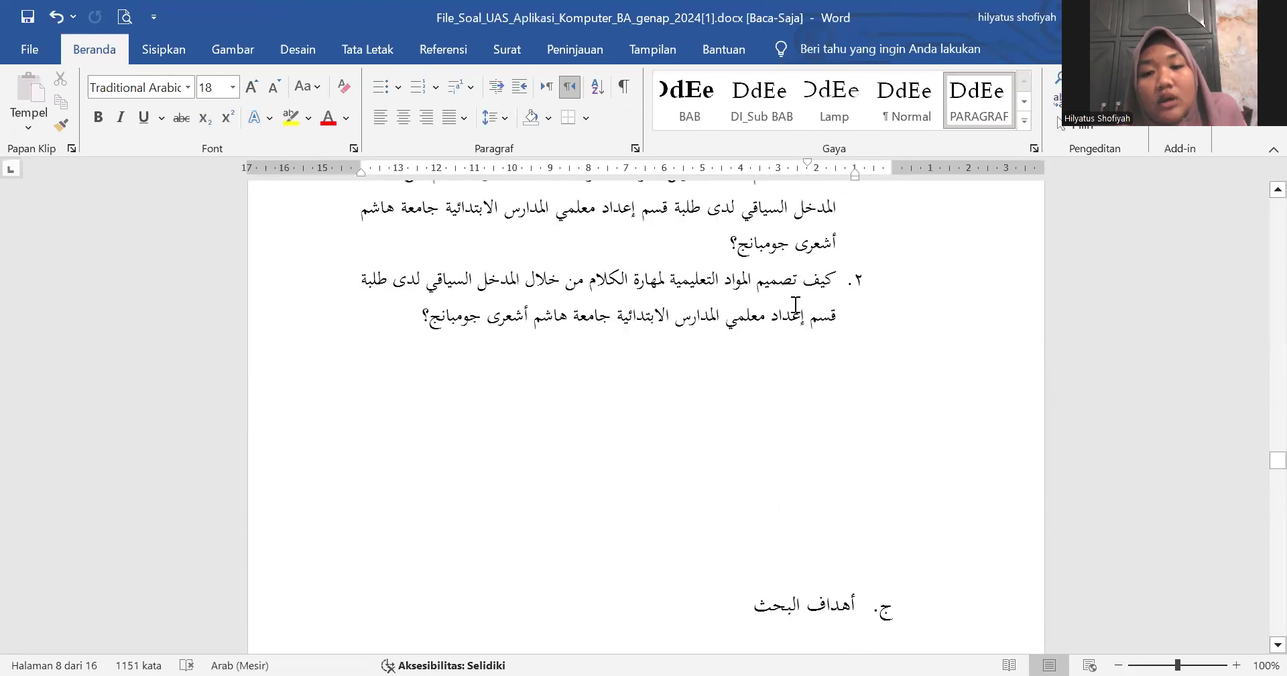
{"action": "scroll", "coordinate": [795, 304], "scroll_direction": "up", "scroll_amount": 8}
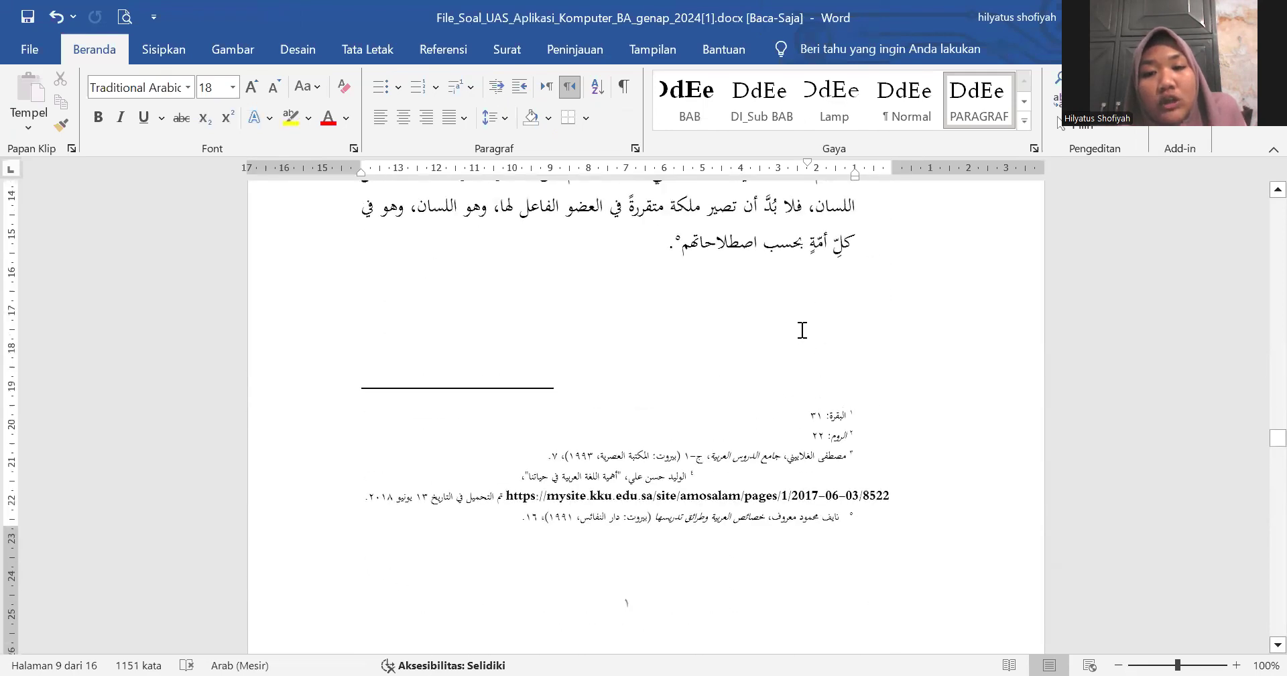
{"action": "left_click_drag", "start_coordinate": [808, 414], "coordinate": [867, 511]}
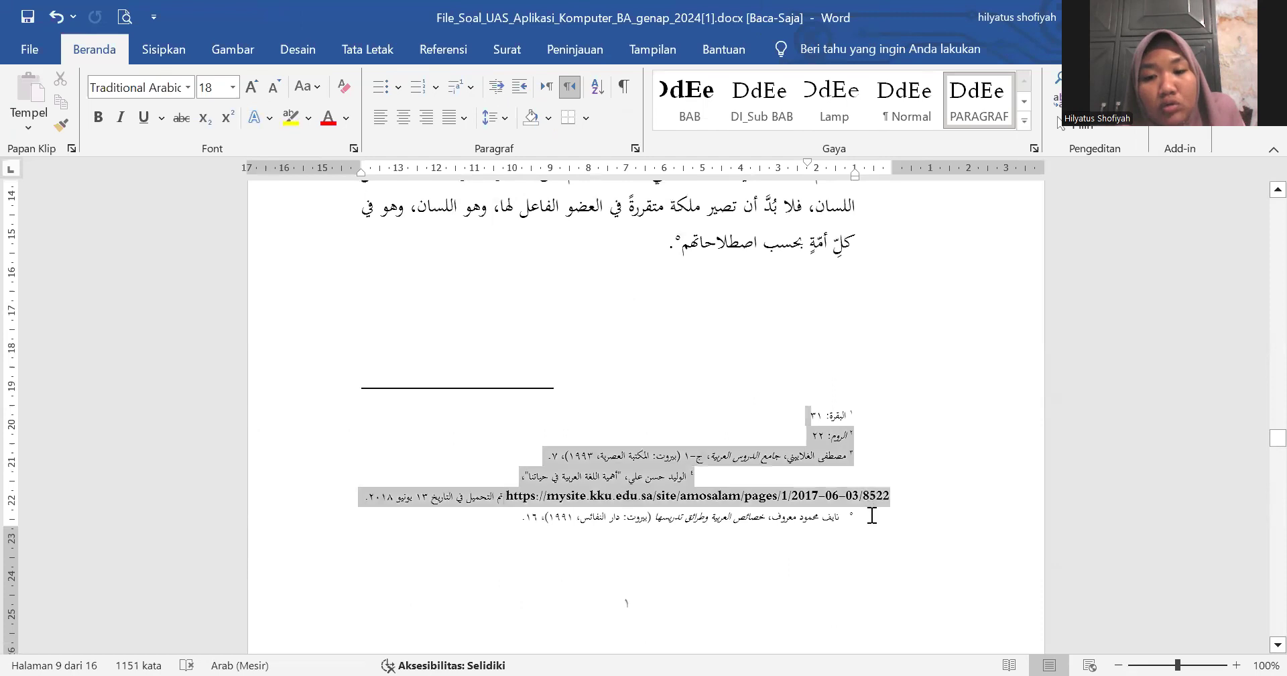
{"action": "left_click", "coordinate": [837, 411]}
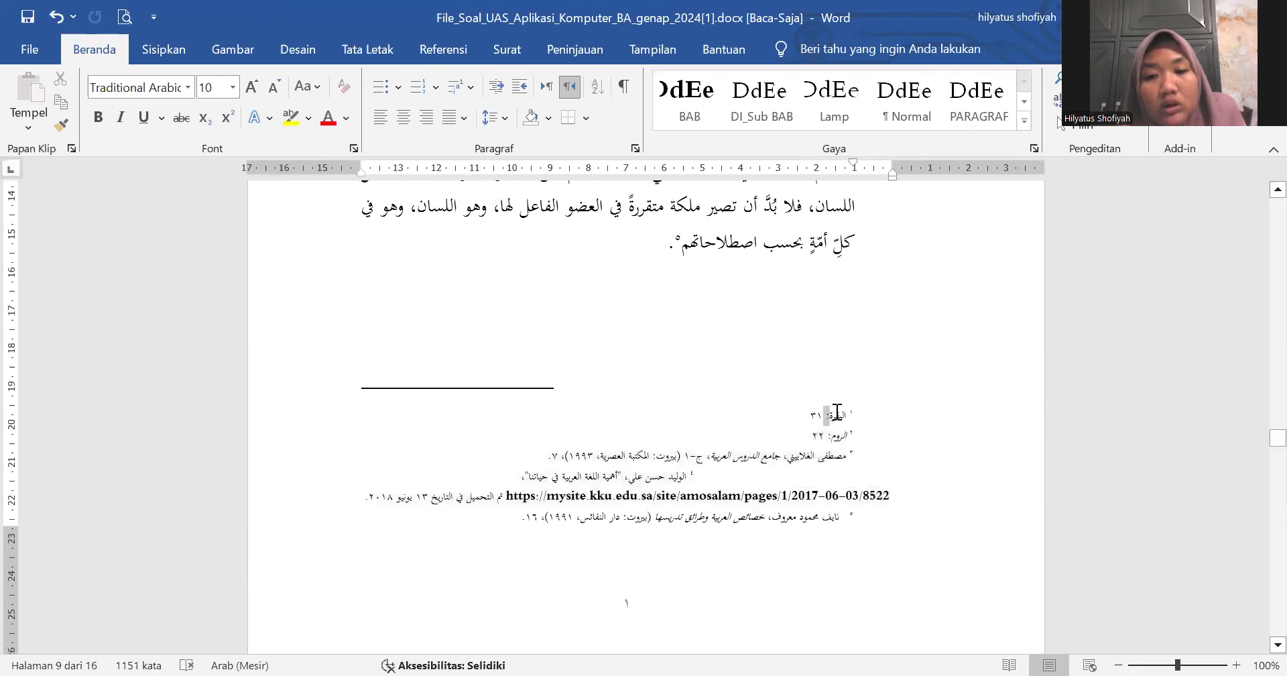
{"action": "left_click_drag", "start_coordinate": [867, 456], "coordinate": [533, 517]}
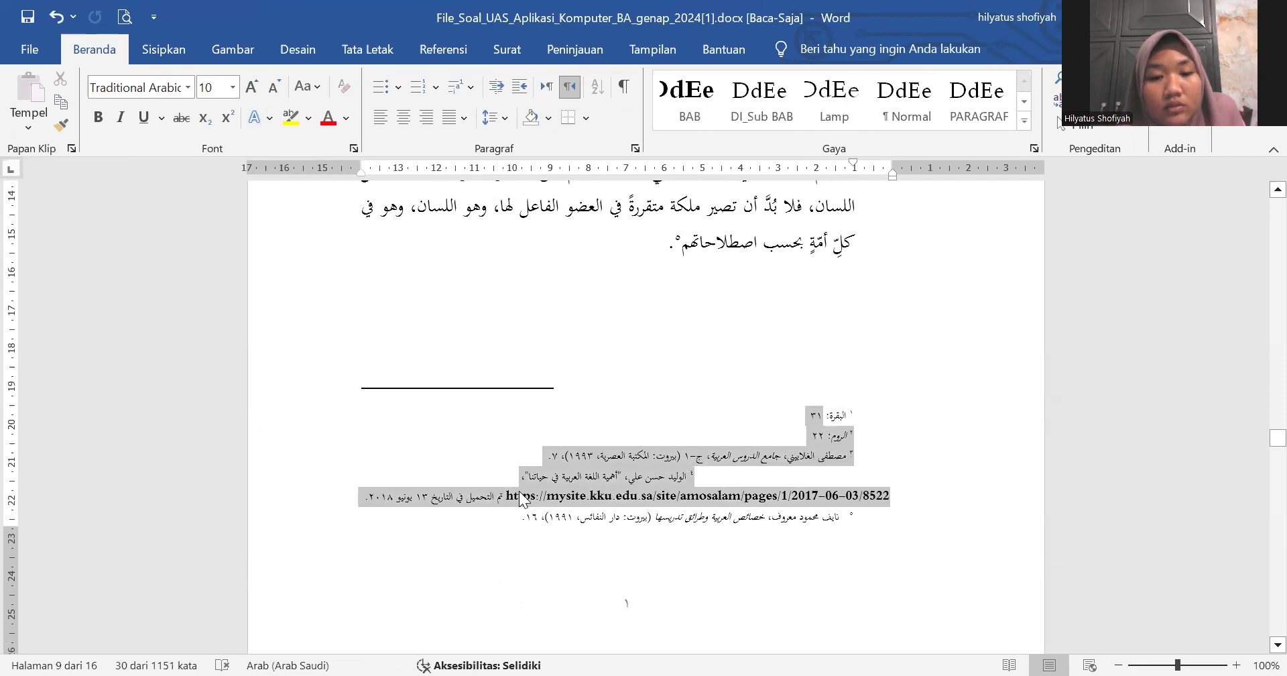
{"action": "left_click", "coordinate": [522, 497]}
{"action": "left_click_drag", "start_coordinate": [525, 522], "coordinate": [844, 428]}
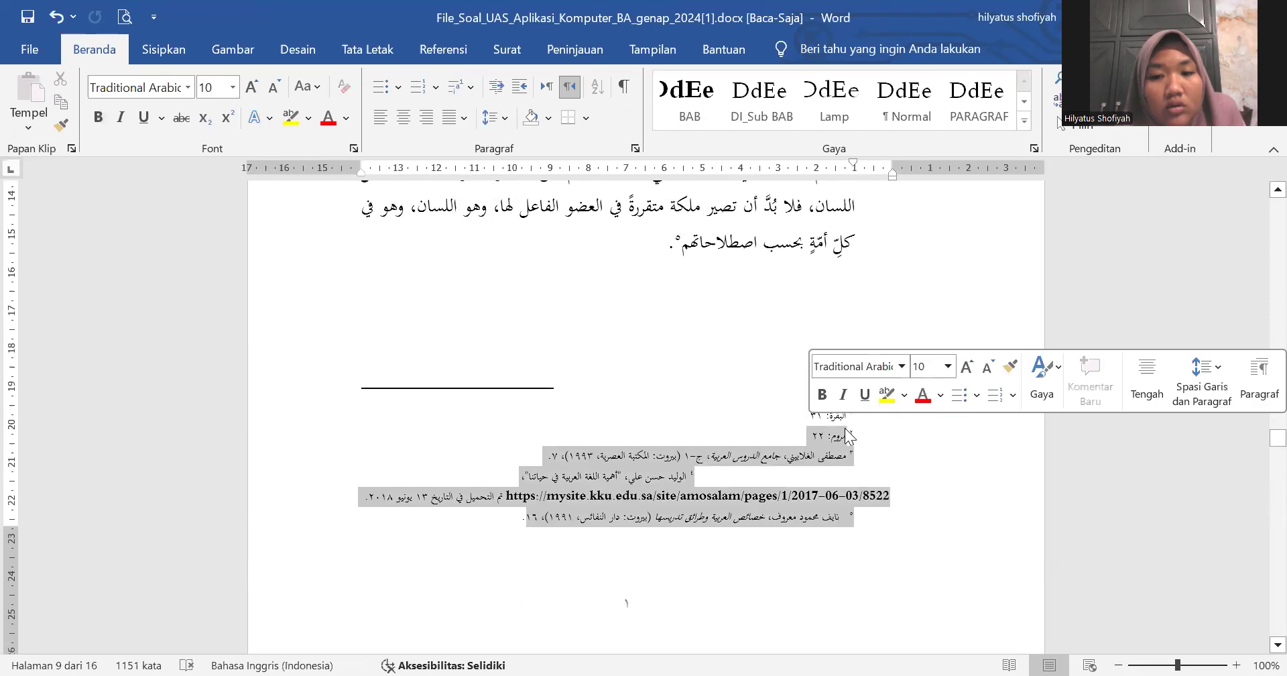
{"action": "left_click_drag", "start_coordinate": [595, 488], "coordinate": [529, 518]}
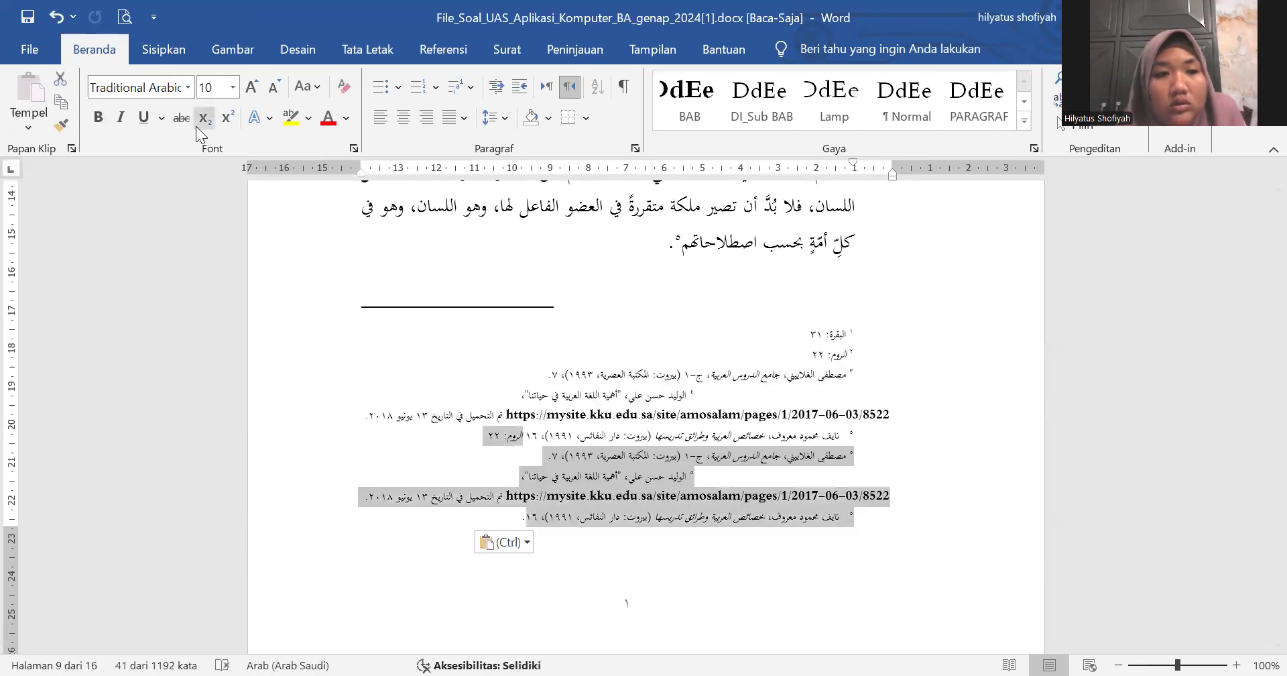
{"action": "left_click", "coordinate": [58, 22]}
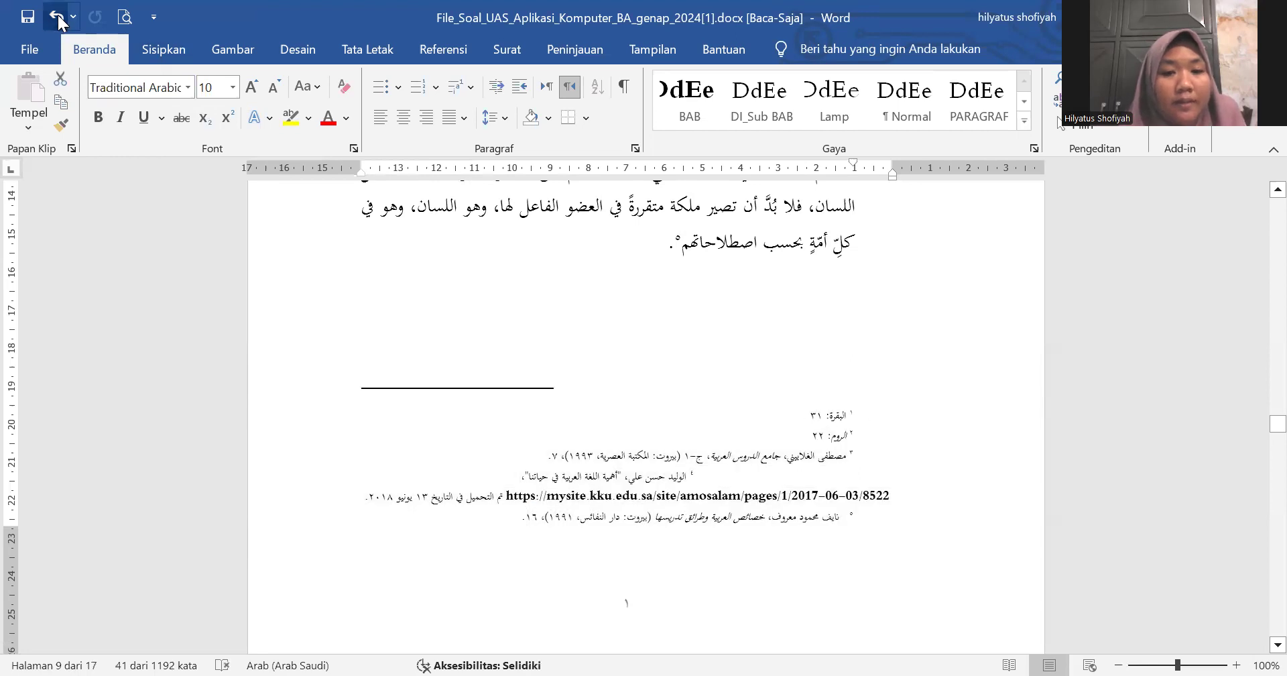
Step: Switch the five footnotes on the first chapter's opening page to left-to-right text direction and return them to right-to-left
{"action": "left_click_drag", "start_coordinate": [527, 515], "coordinate": [899, 420]}
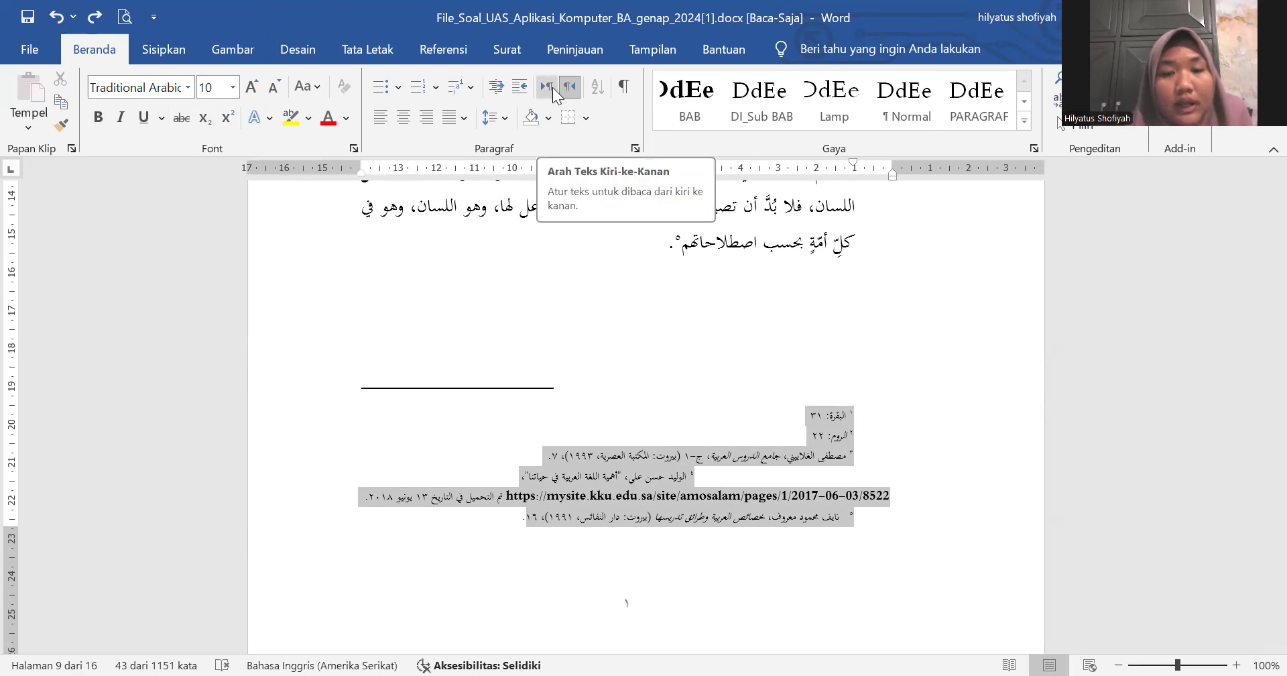
{"action": "left_click", "coordinate": [547, 87]}
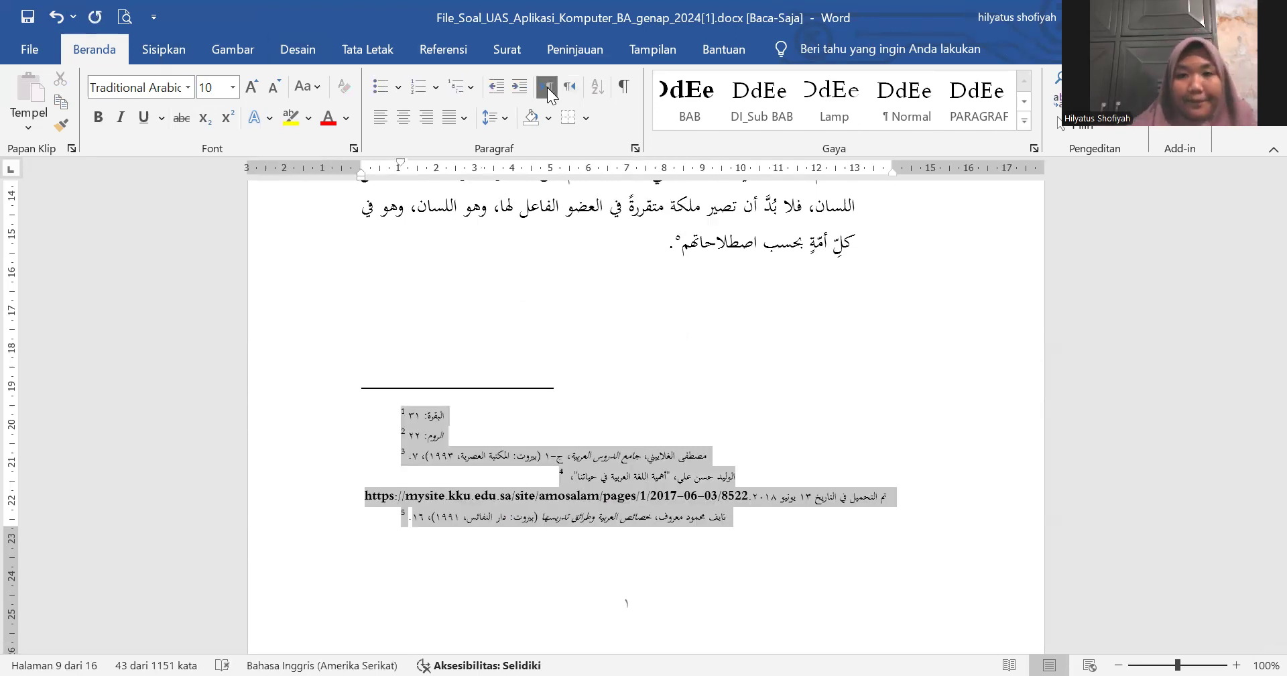
{"action": "left_click", "coordinate": [569, 88]}
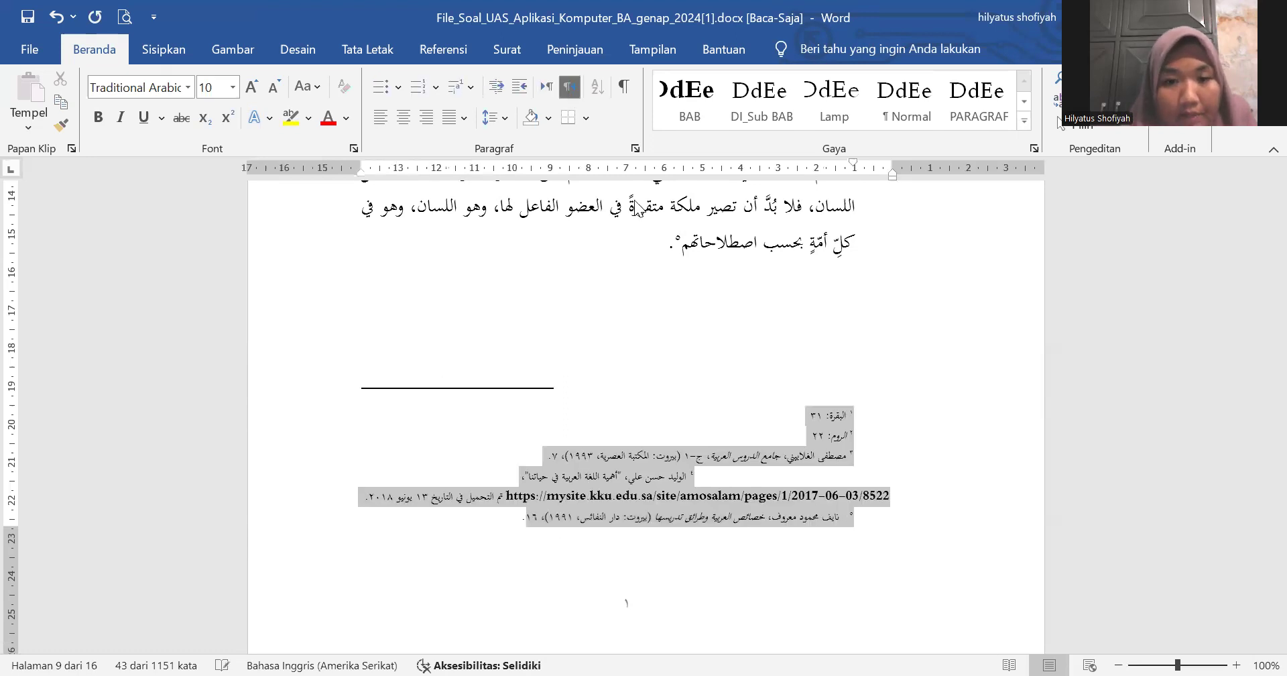
Step: Sort the entries under the Arabic references heading by paragraph, as text in ascending order, with no header row
{"action": "scroll", "coordinate": [659, 372], "scroll_direction": "down", "scroll_amount": 1}
{"action": "scroll", "coordinate": [659, 372], "scroll_direction": "down", "scroll_amount": 20}
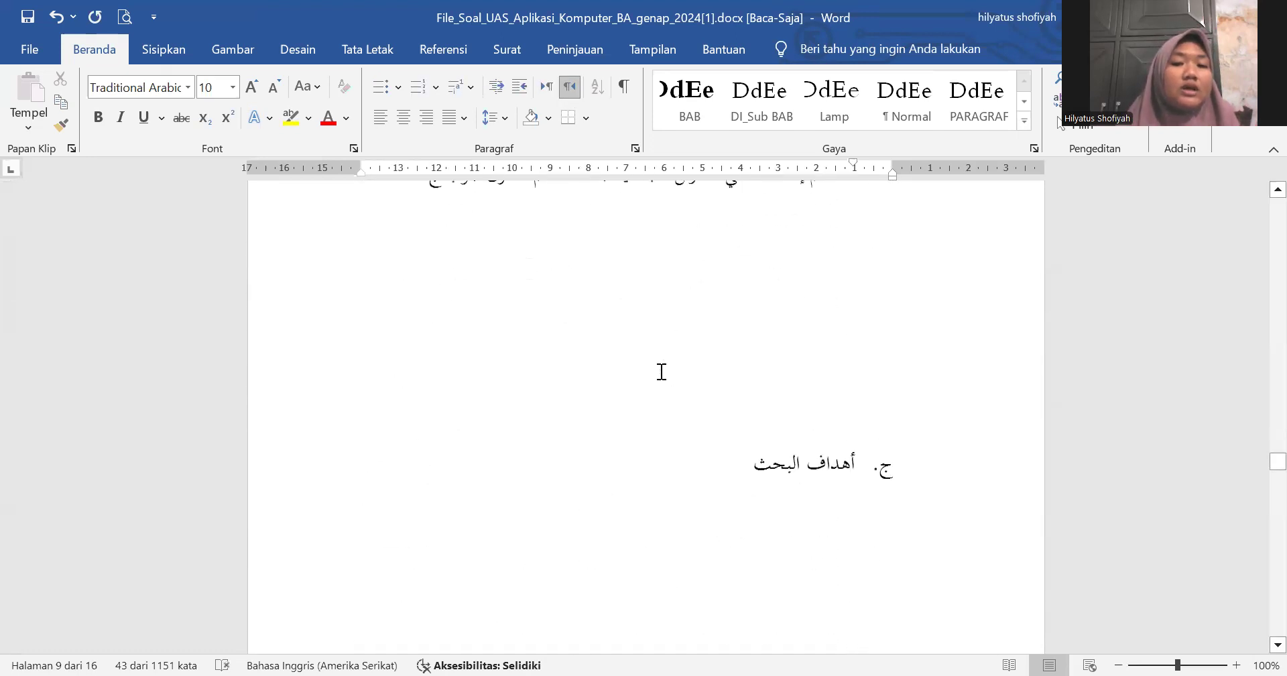
{"action": "scroll", "coordinate": [661, 372], "scroll_direction": "down", "scroll_amount": 20}
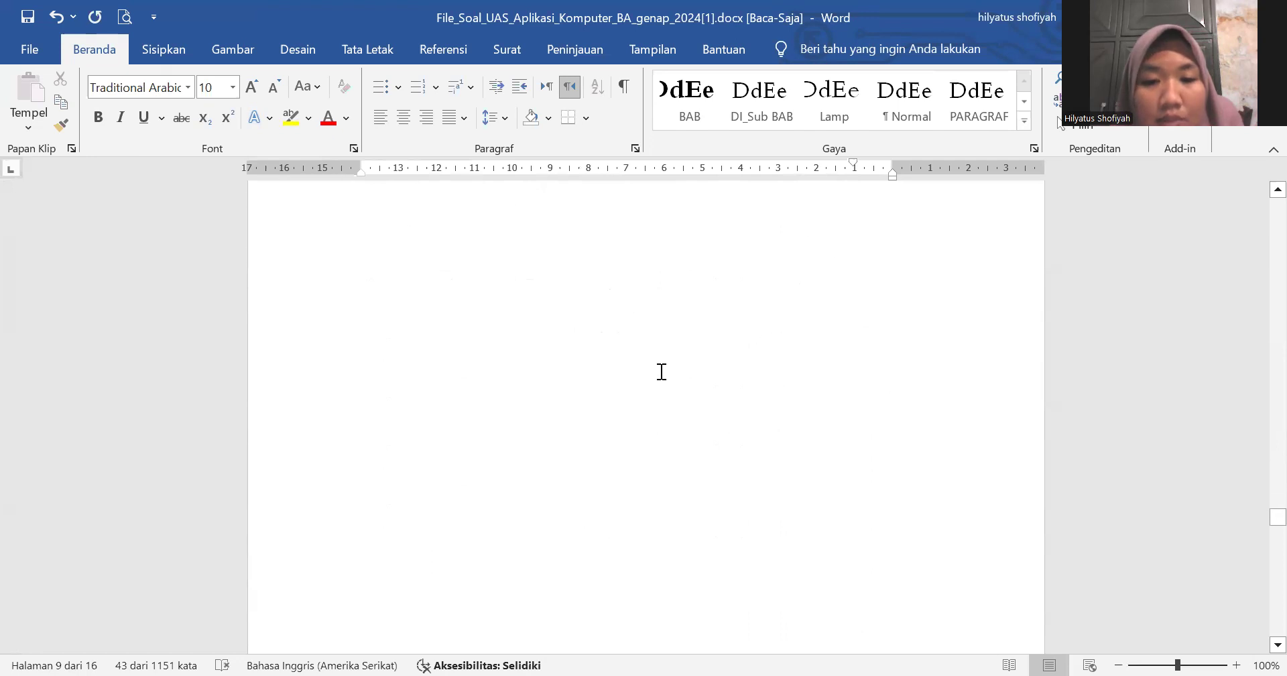
{"action": "scroll", "coordinate": [661, 372], "scroll_direction": "down", "scroll_amount": 15}
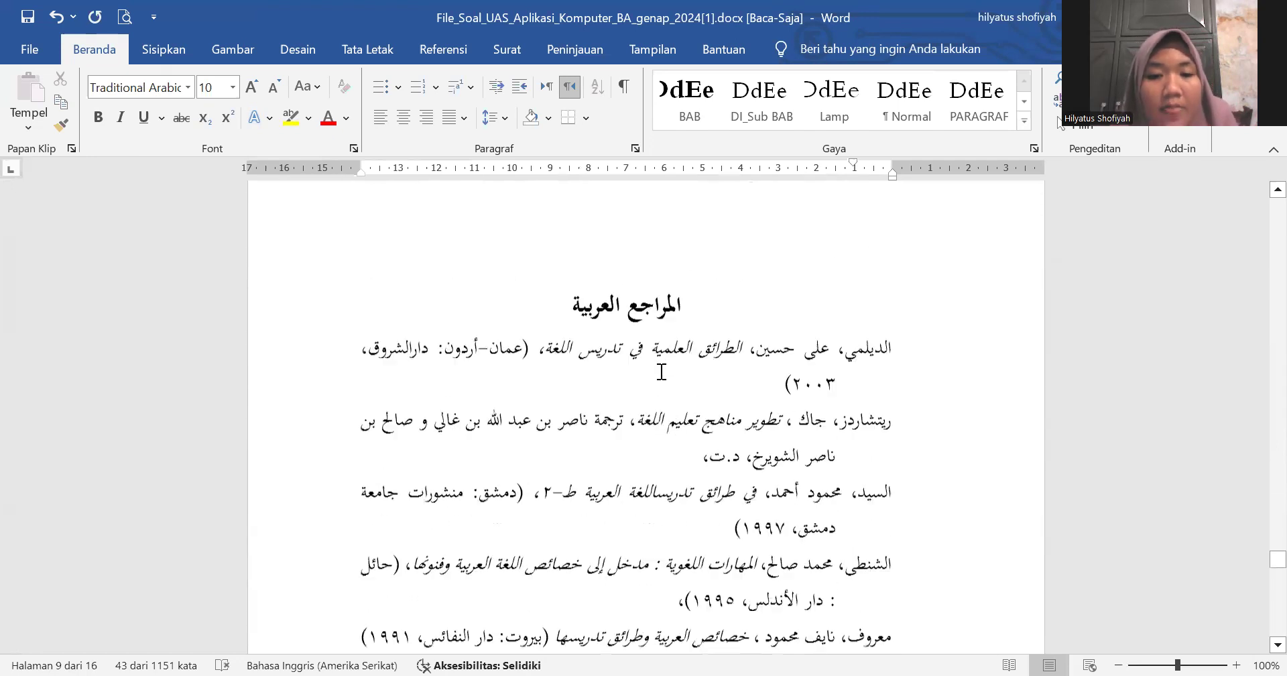
{"action": "scroll", "coordinate": [661, 371], "scroll_direction": "up", "scroll_amount": 3}
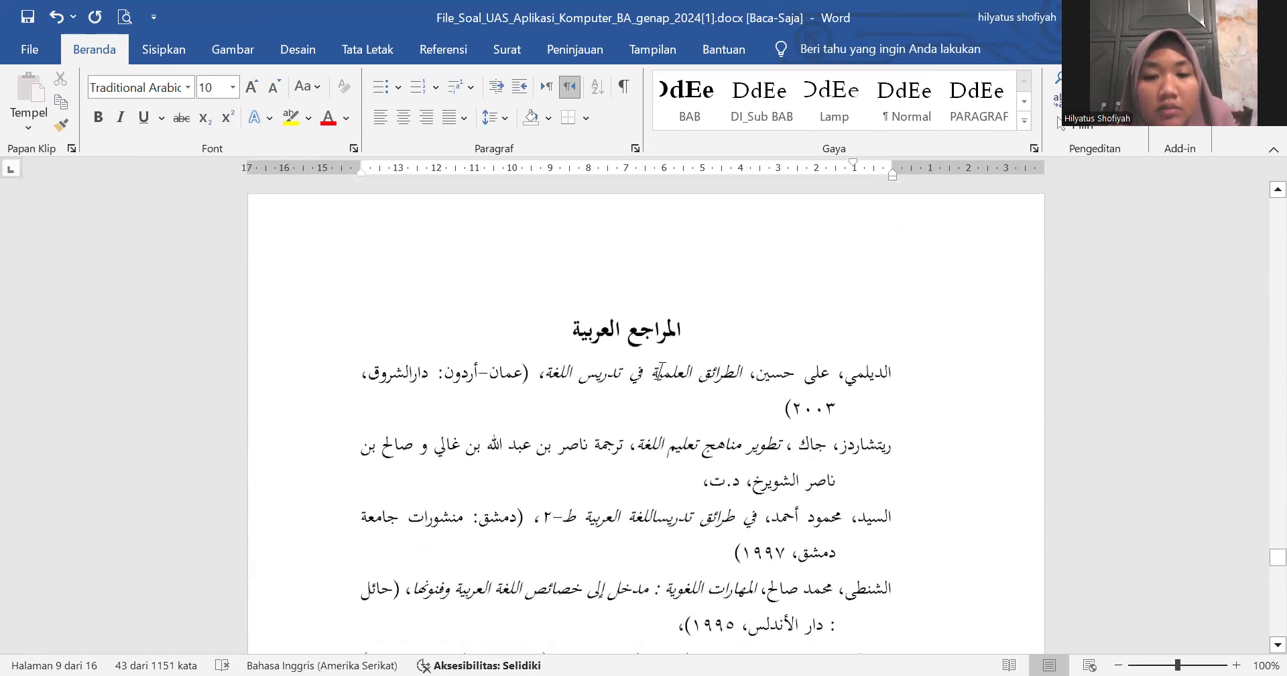
{"action": "scroll", "coordinate": [856, 438], "scroll_direction": "down", "scroll_amount": 2}
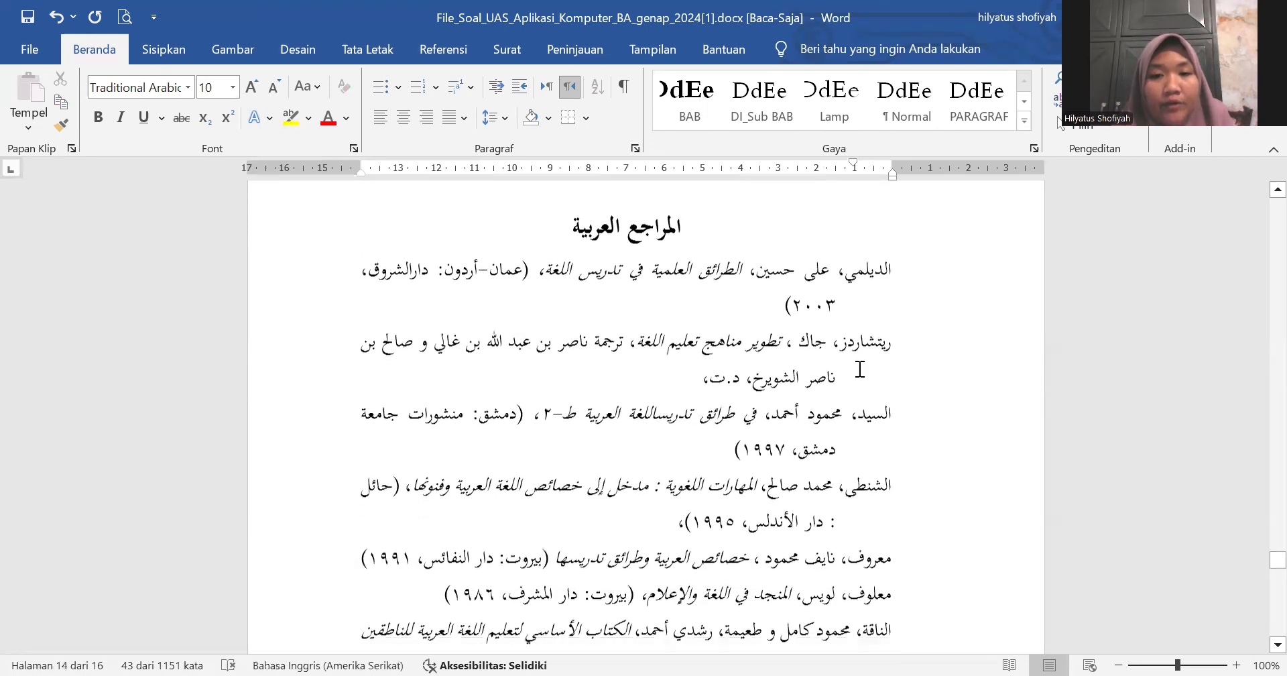
{"action": "left_click_drag", "start_coordinate": [893, 265], "coordinate": [827, 330]}
{"action": "left_click", "coordinate": [818, 308]}
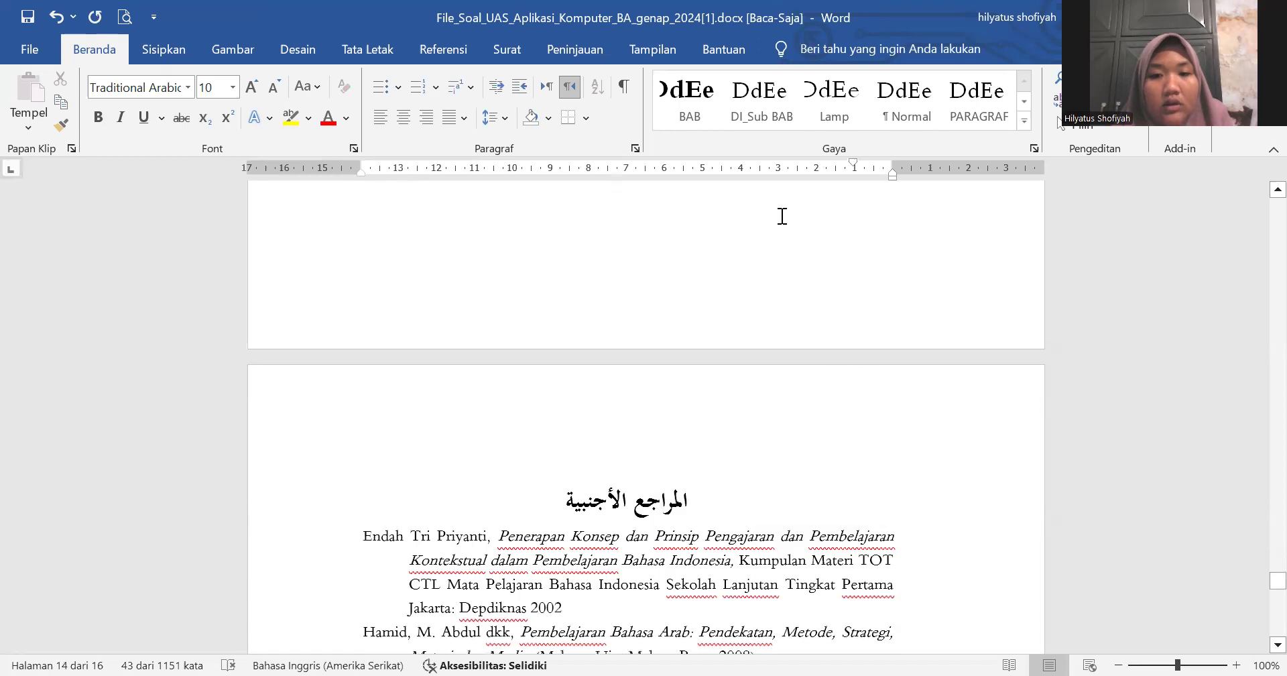
{"action": "scroll", "coordinate": [782, 216], "scroll_direction": "up", "scroll_amount": 6}
{"action": "left_click_drag", "start_coordinate": [813, 219], "coordinate": [859, 454]}
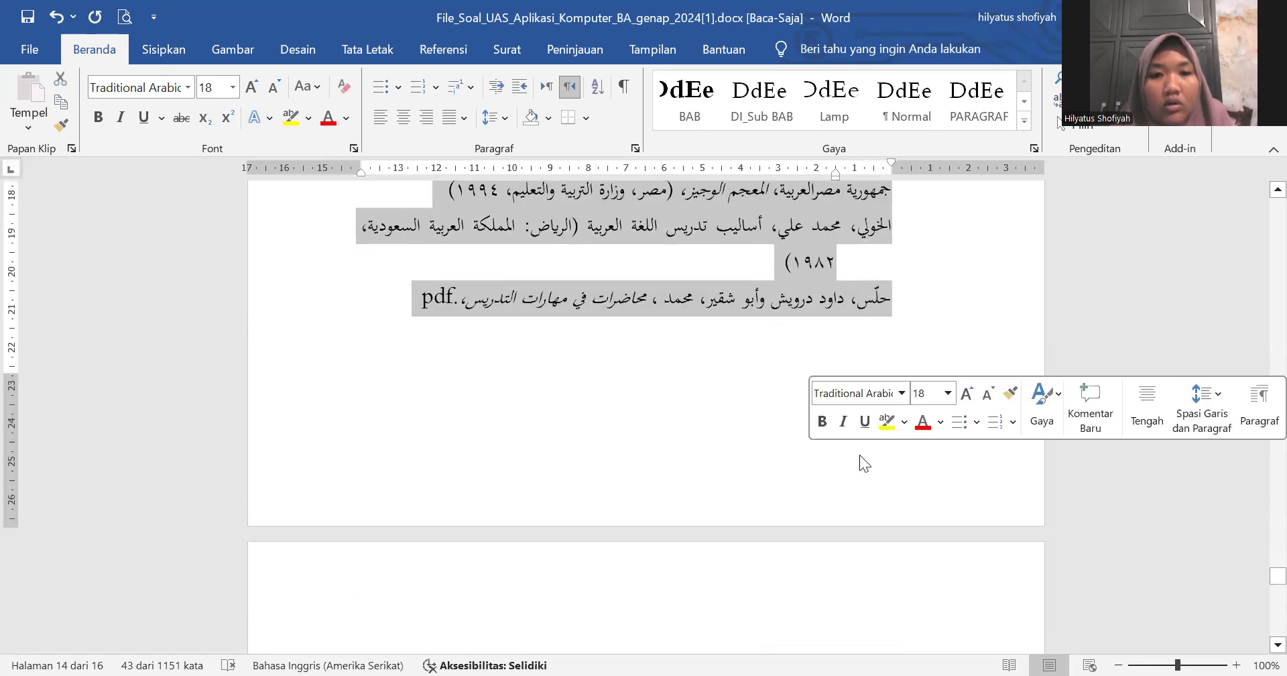
{"action": "left_click", "coordinate": [141, 49]}
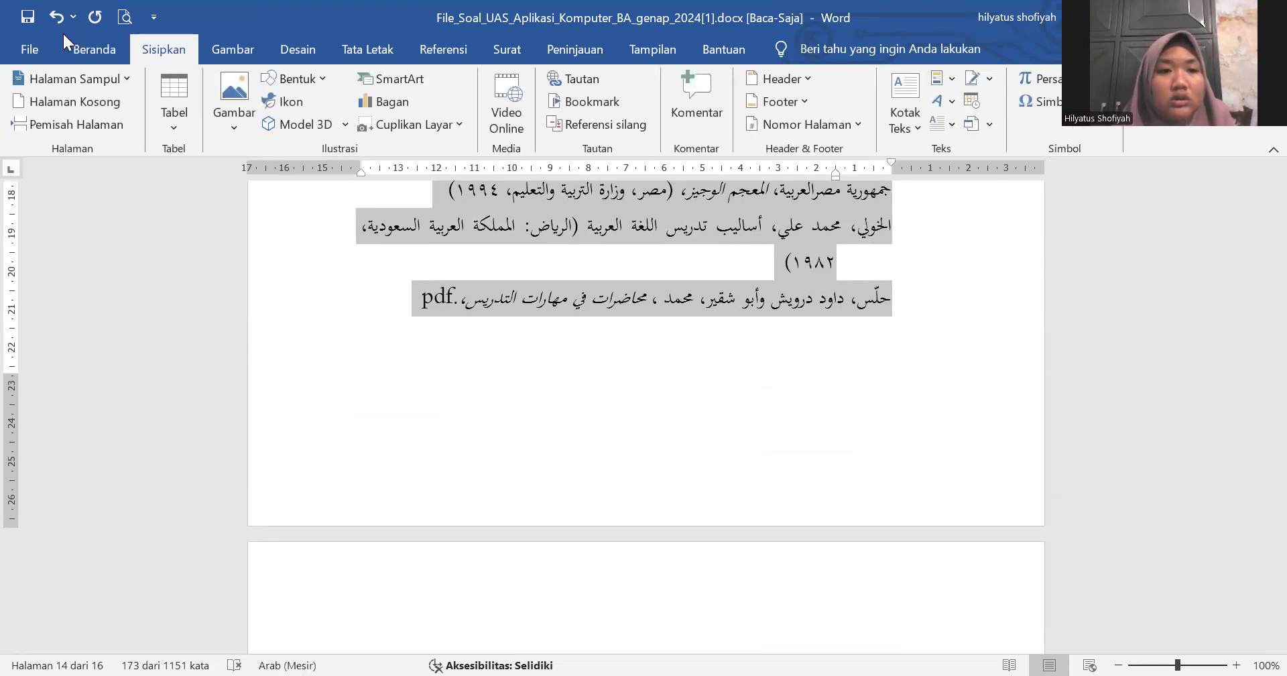
{"action": "left_click", "coordinate": [78, 46]}
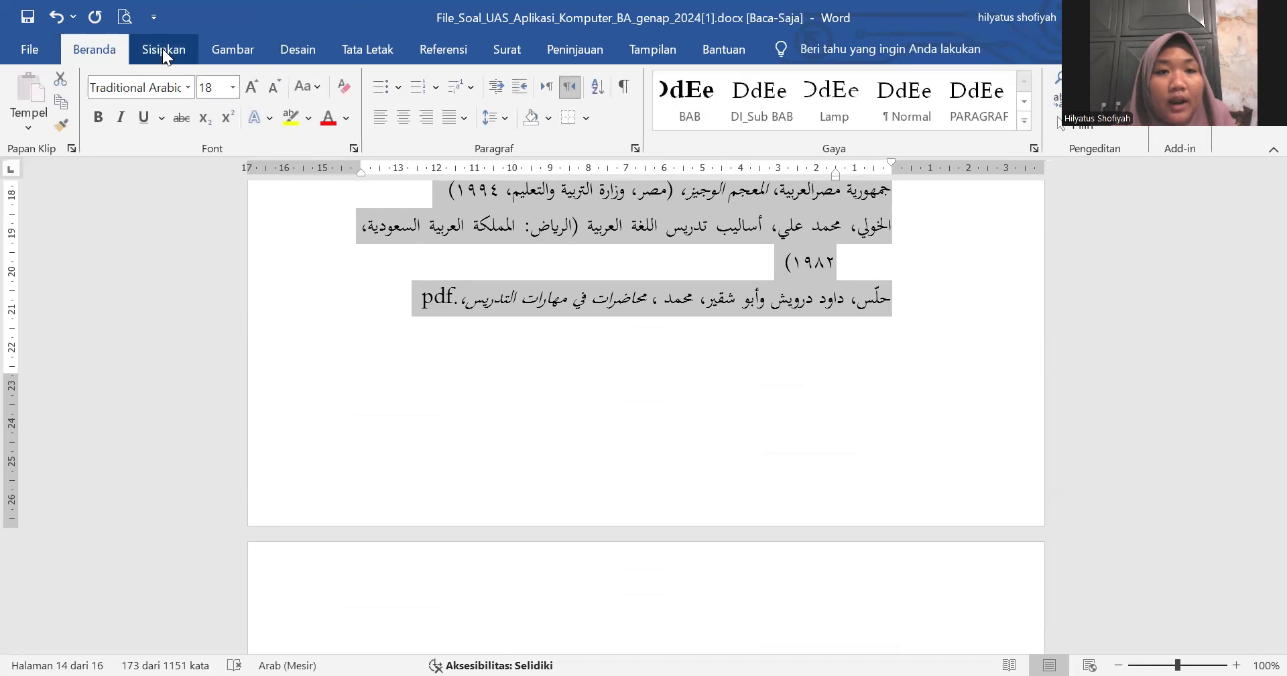
{"action": "left_click", "coordinate": [590, 87]}
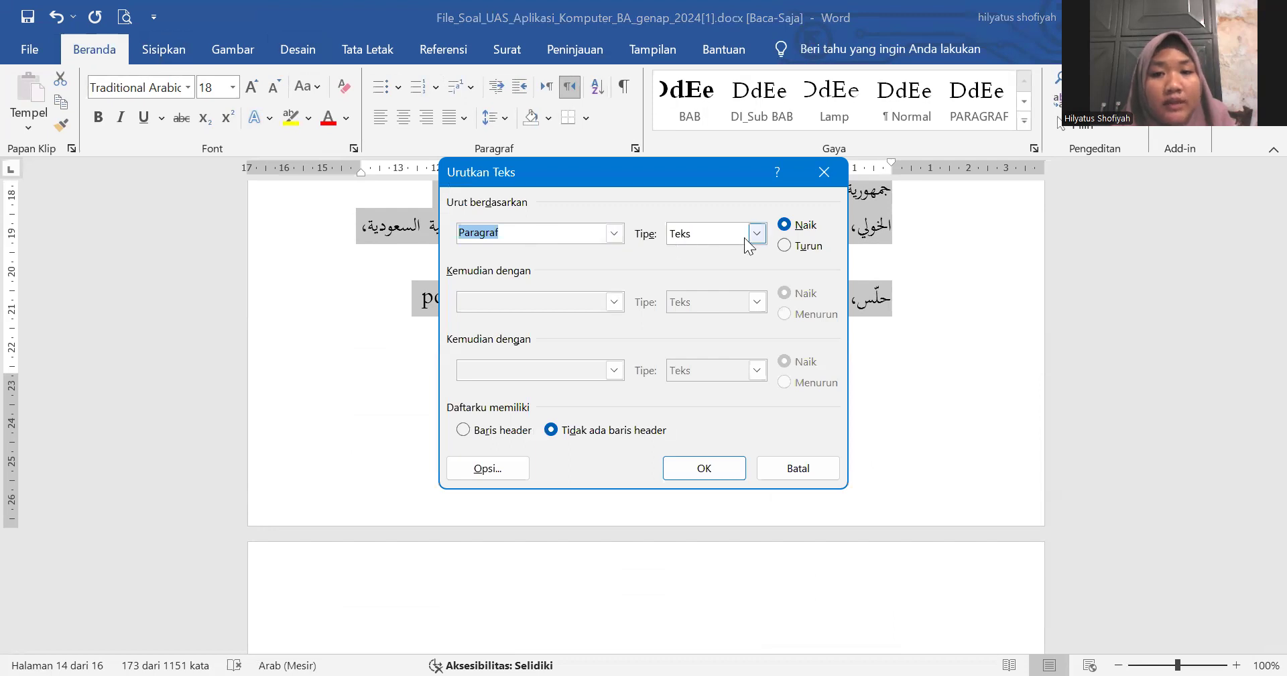
{"action": "left_click", "coordinate": [717, 465]}
{"action": "scroll", "coordinate": [742, 442], "scroll_direction": "up", "scroll_amount": 12}
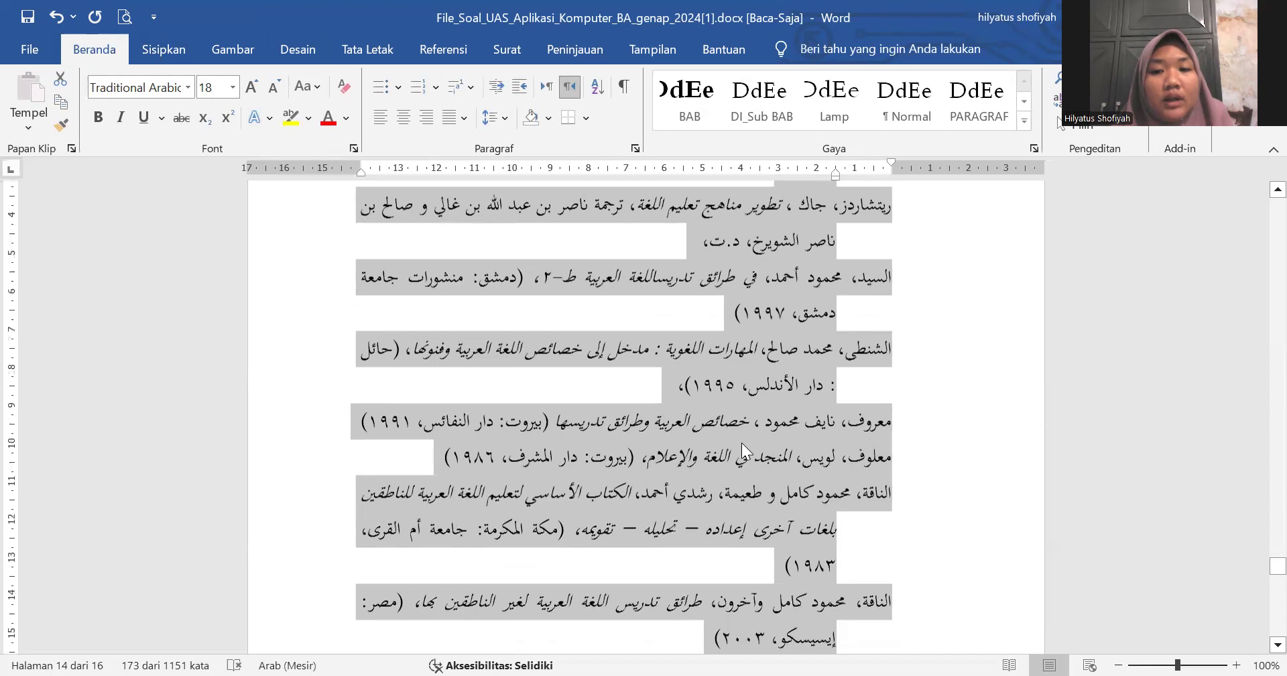
{"action": "scroll", "coordinate": [742, 443], "scroll_direction": "down", "scroll_amount": 3}
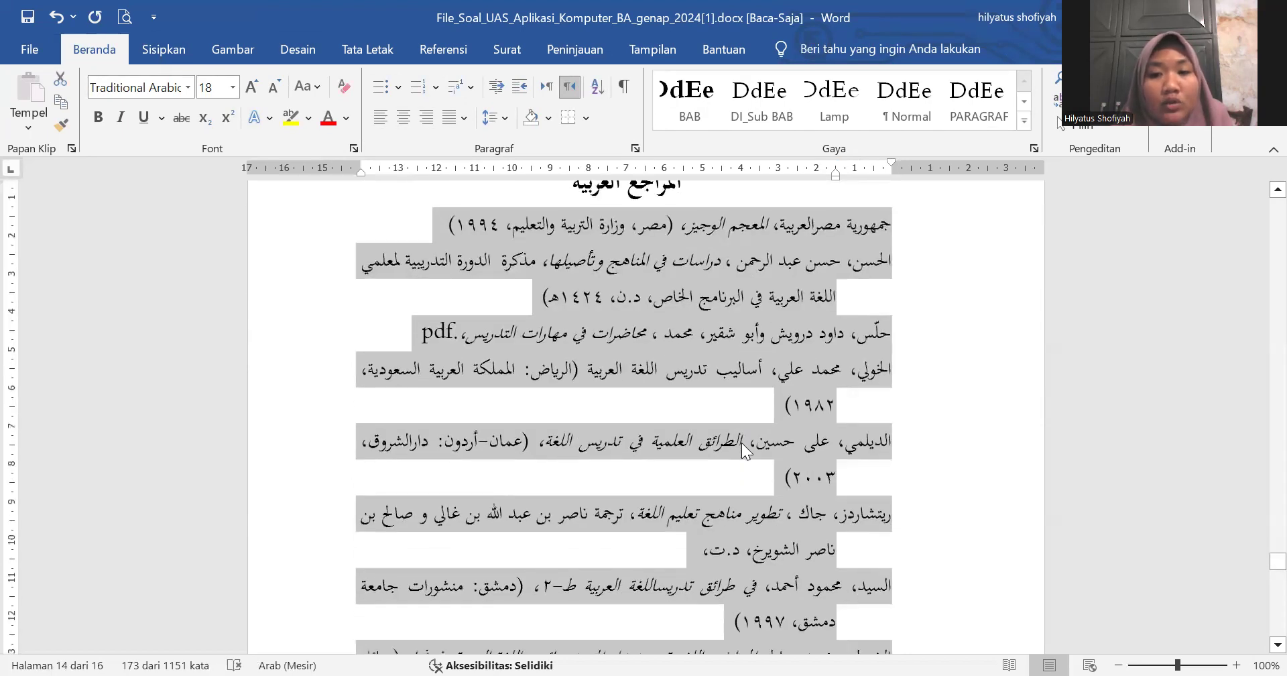
Step: Sort the entries under the foreign references heading المراجع الأجنبية by paragraph, as ascending text with no header row
{"action": "scroll", "coordinate": [741, 442], "scroll_direction": "down", "scroll_amount": 10}
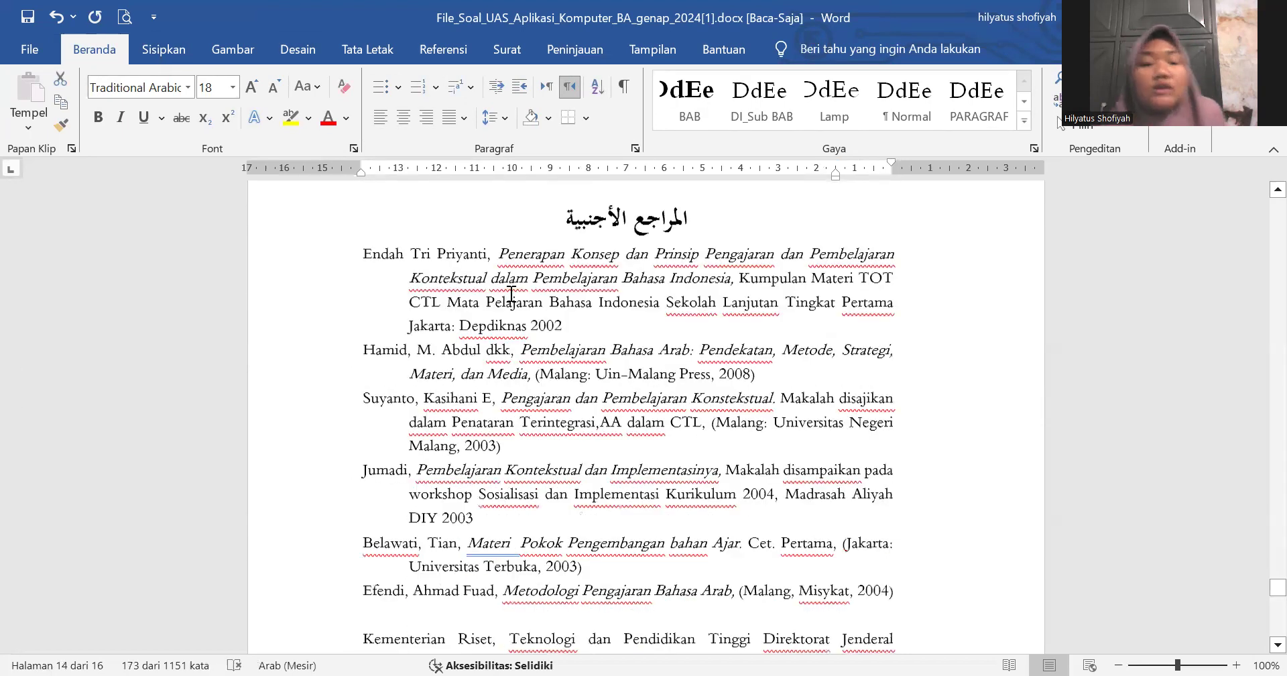
{"action": "left_click_drag", "start_coordinate": [362, 254], "coordinate": [596, 429]}
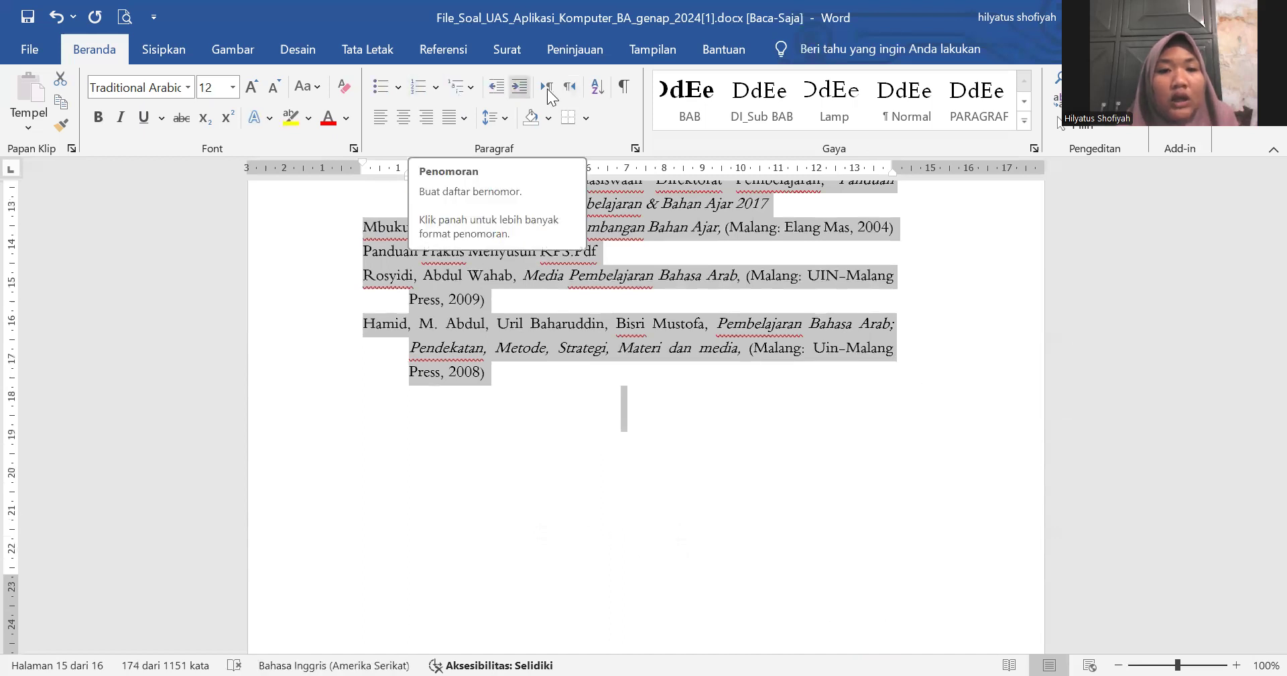
{"action": "left_click", "coordinate": [596, 85]}
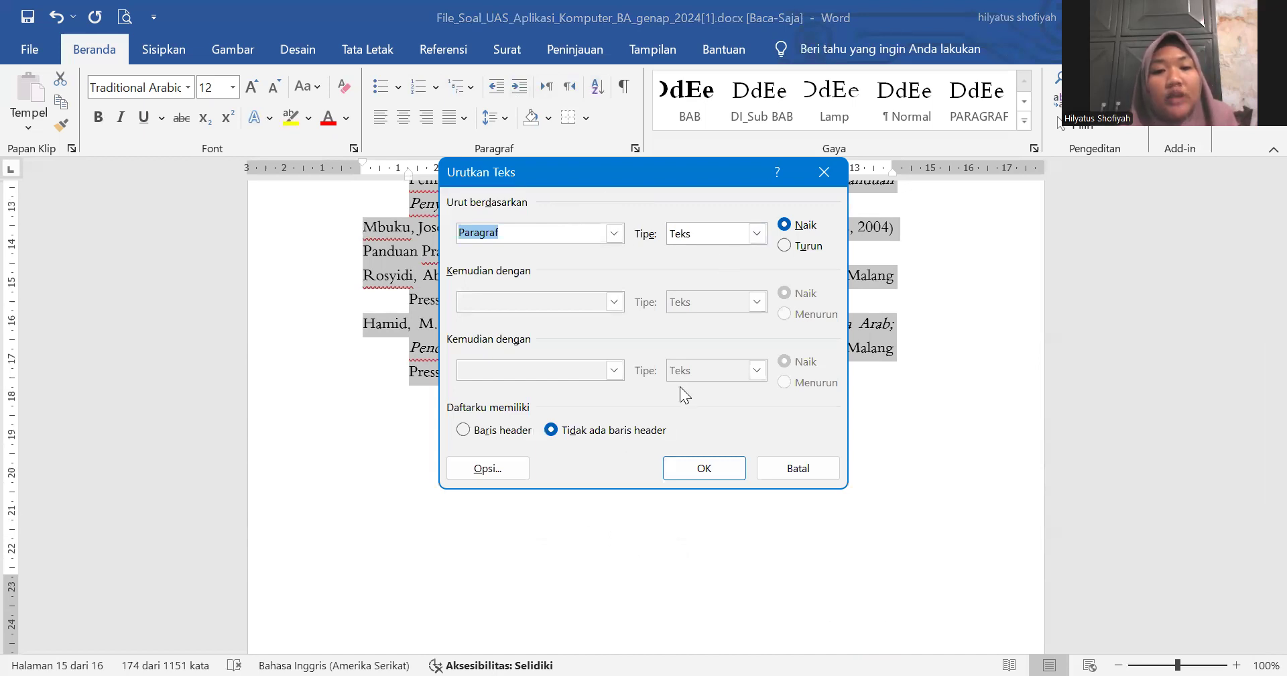
{"action": "left_click", "coordinate": [699, 467]}
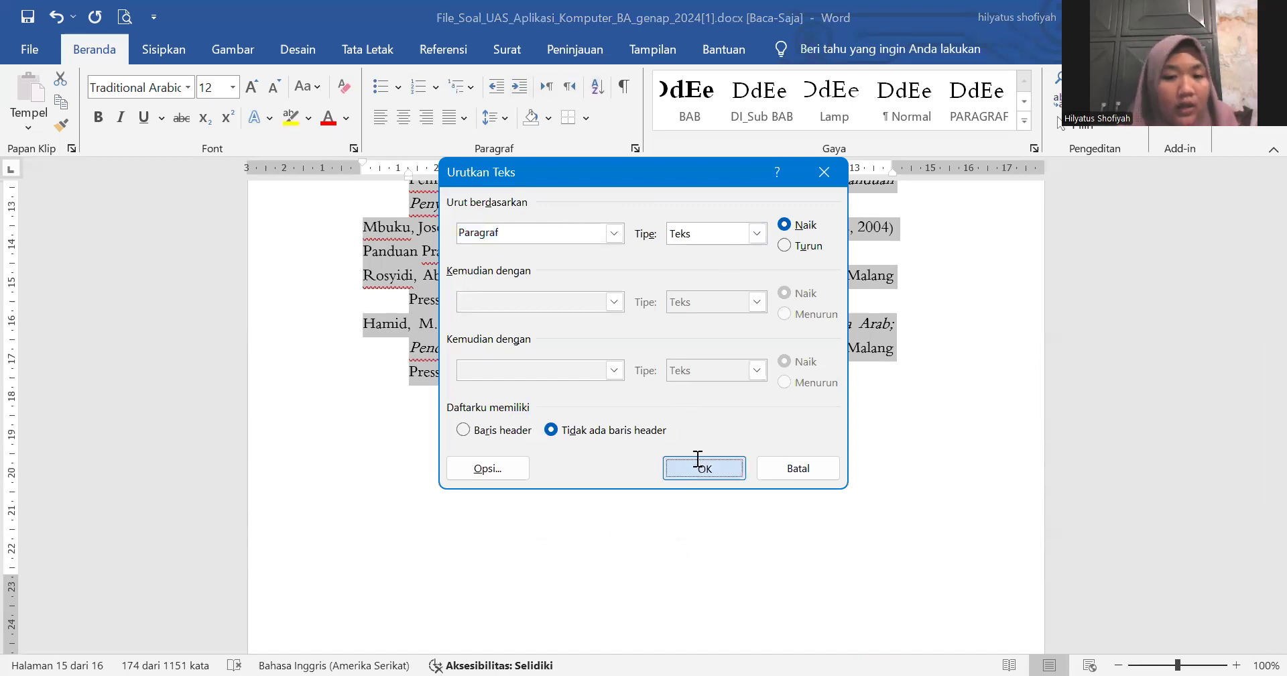
{"action": "scroll", "coordinate": [697, 459], "scroll_direction": "down", "scroll_amount": 15}
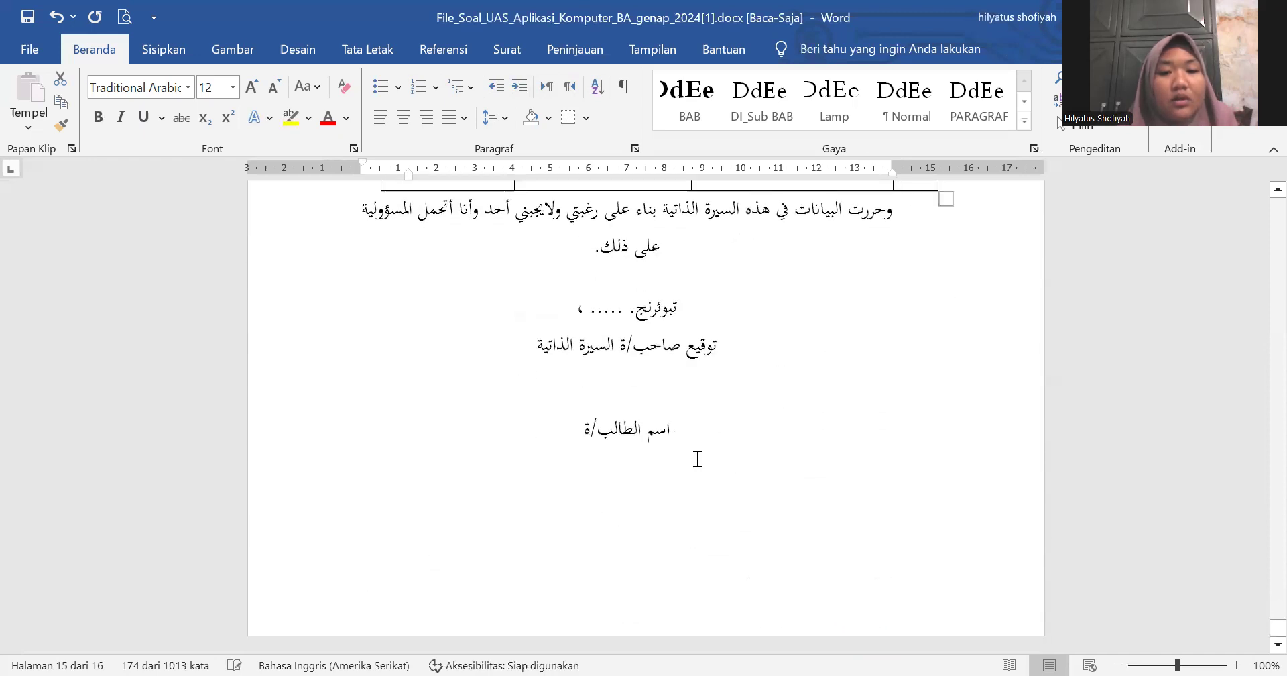
Step: Add the thesis title on the cover page to the table of contents as Level 1 text
{"action": "scroll", "coordinate": [697, 458], "scroll_direction": "up", "scroll_amount": 20}
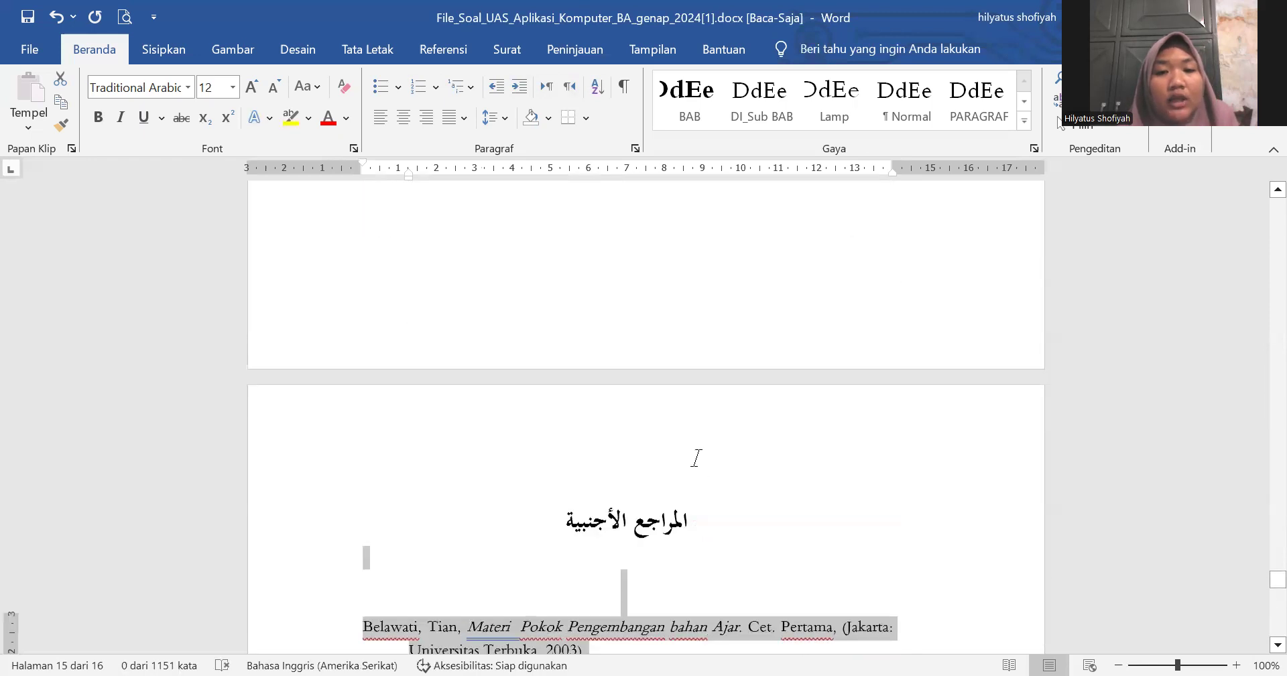
{"action": "scroll", "coordinate": [697, 458], "scroll_direction": "up", "scroll_amount": 20}
{"action": "scroll", "coordinate": [698, 459], "scroll_direction": "up", "scroll_amount": 20}
{"action": "scroll", "coordinate": [698, 458], "scroll_direction": "up", "scroll_amount": 15}
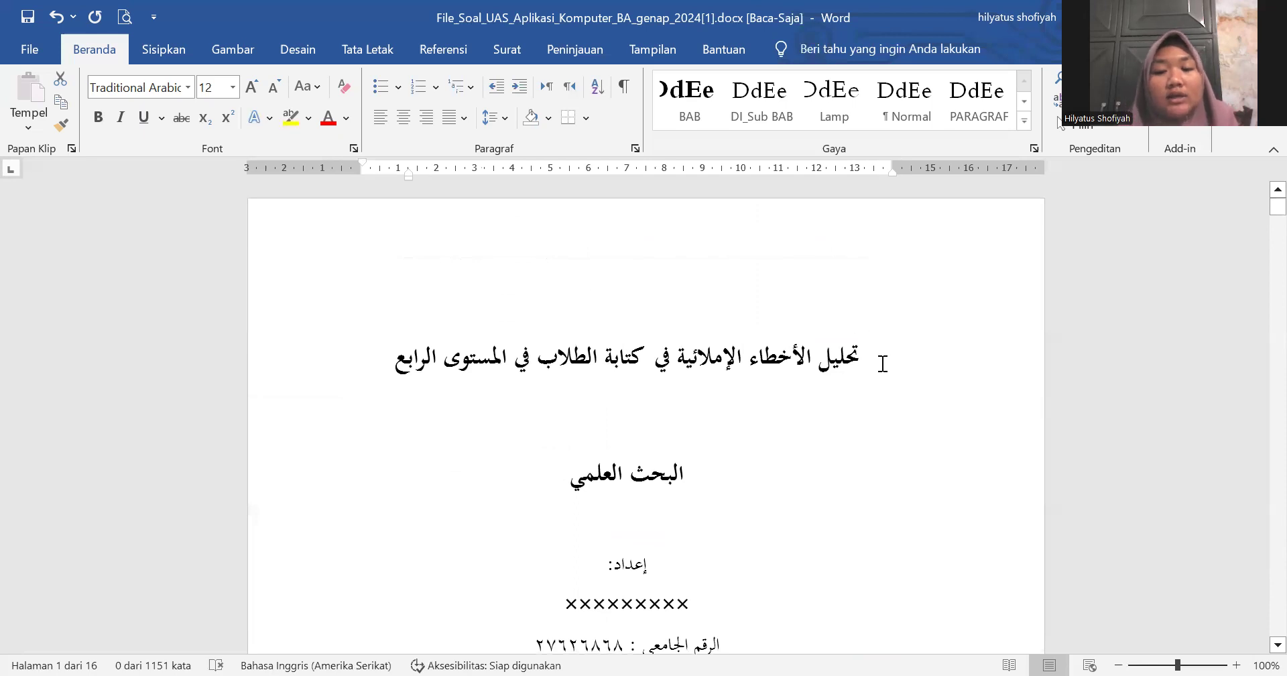
{"action": "left_click", "coordinate": [1029, 527]}
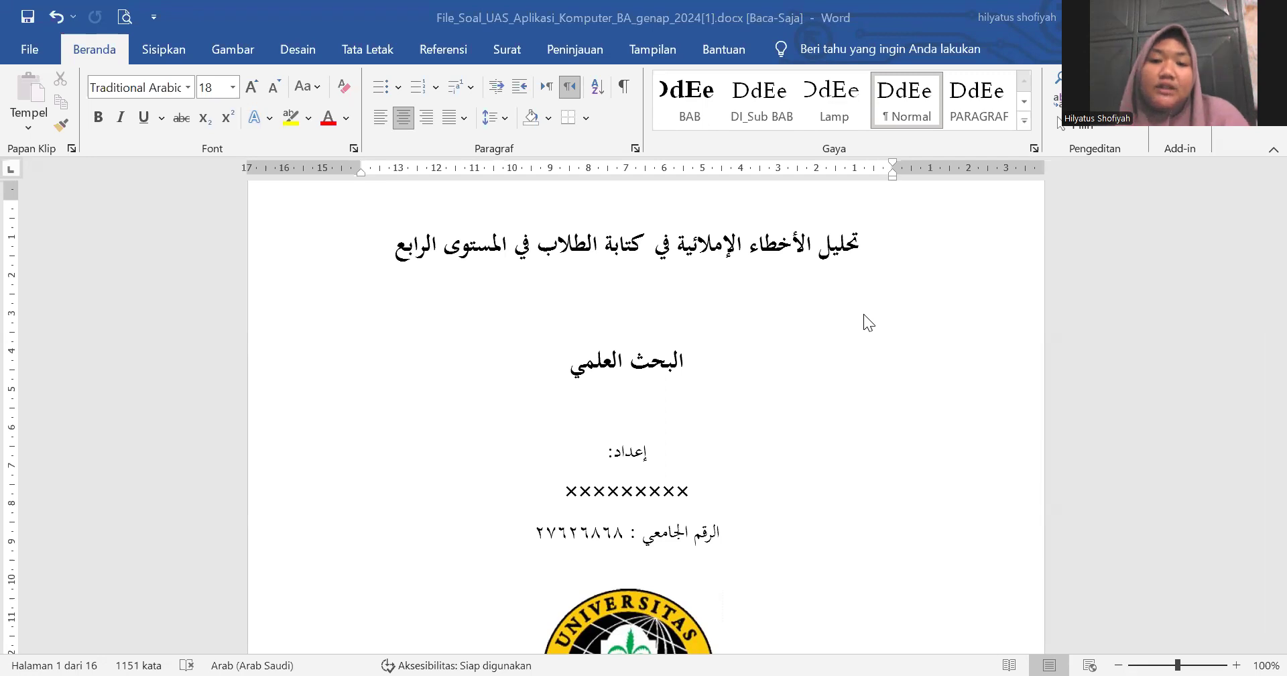
{"action": "scroll", "coordinate": [863, 313], "scroll_direction": "up", "scroll_amount": 1}
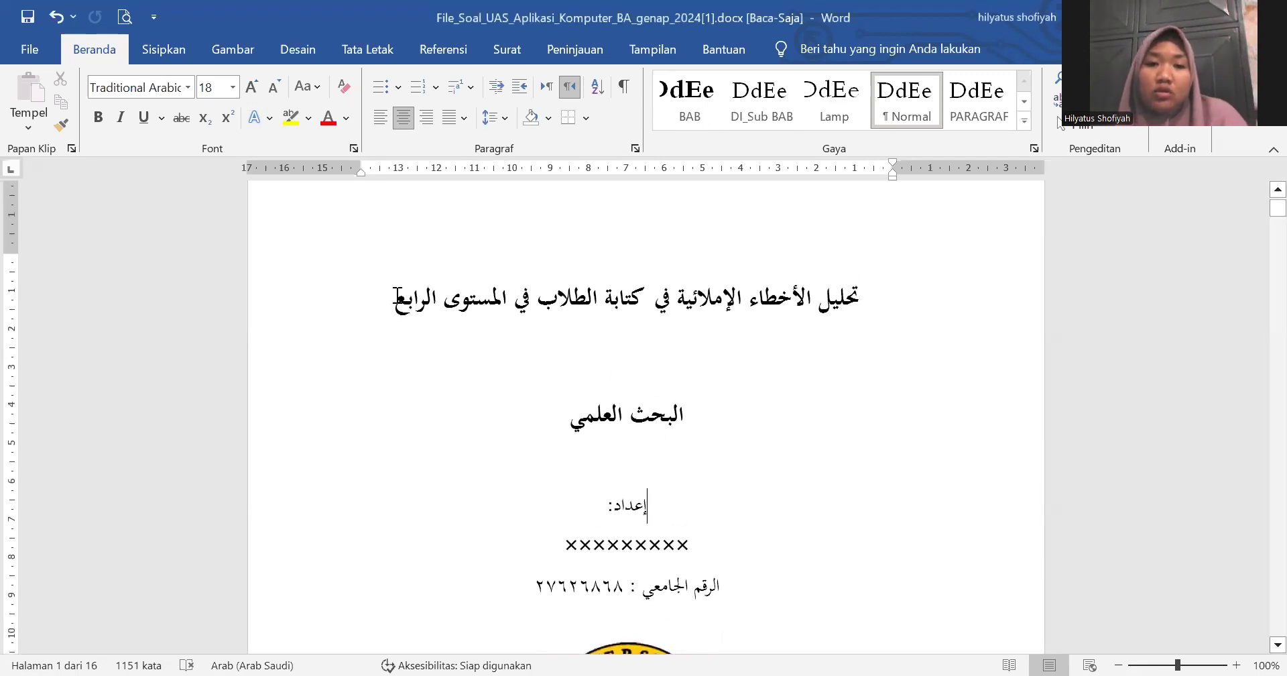
{"action": "left_click_drag", "start_coordinate": [401, 293], "coordinate": [658, 333]}
{"action": "triple_click", "coordinate": [884, 303]}
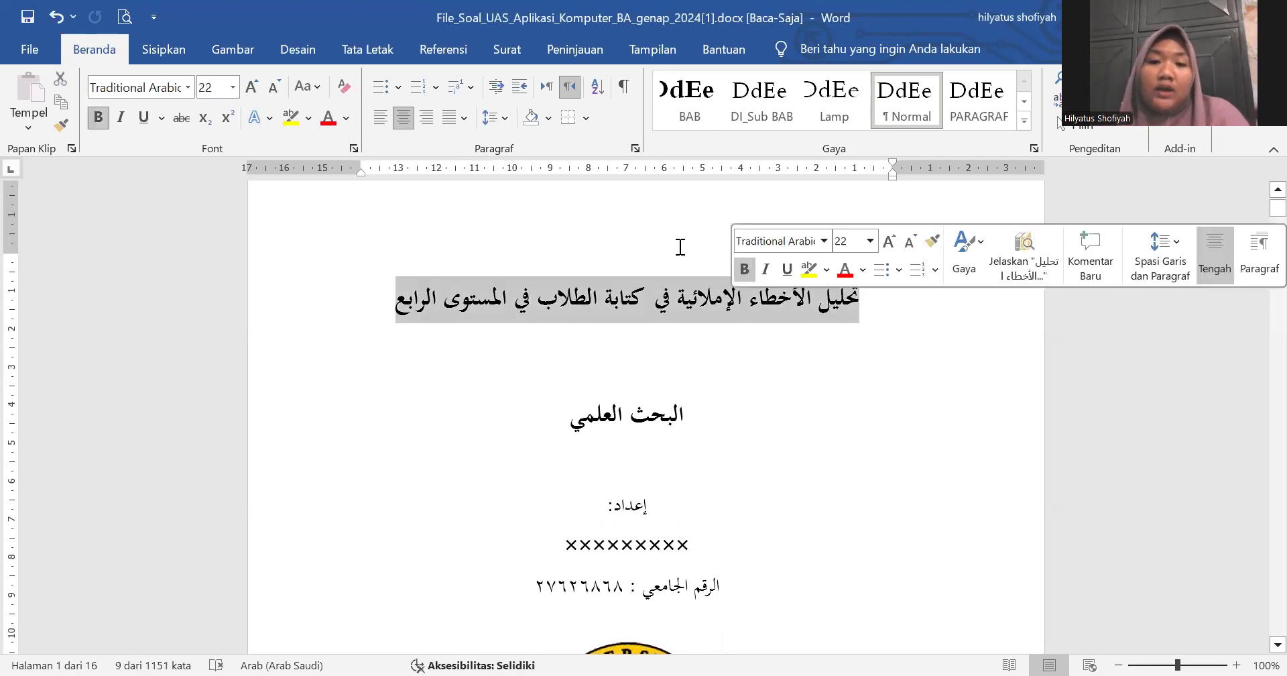
{"action": "scroll", "coordinate": [680, 247], "scroll_direction": "up", "scroll_amount": 2}
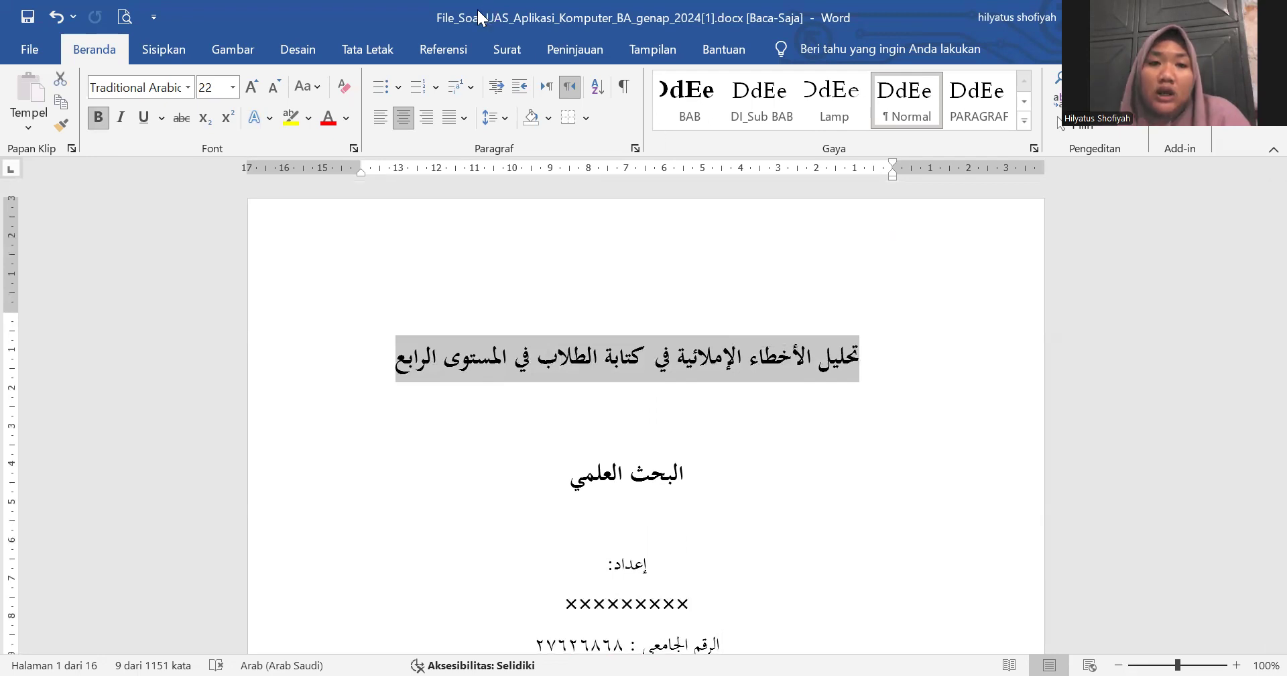
{"action": "left_click", "coordinate": [443, 51]}
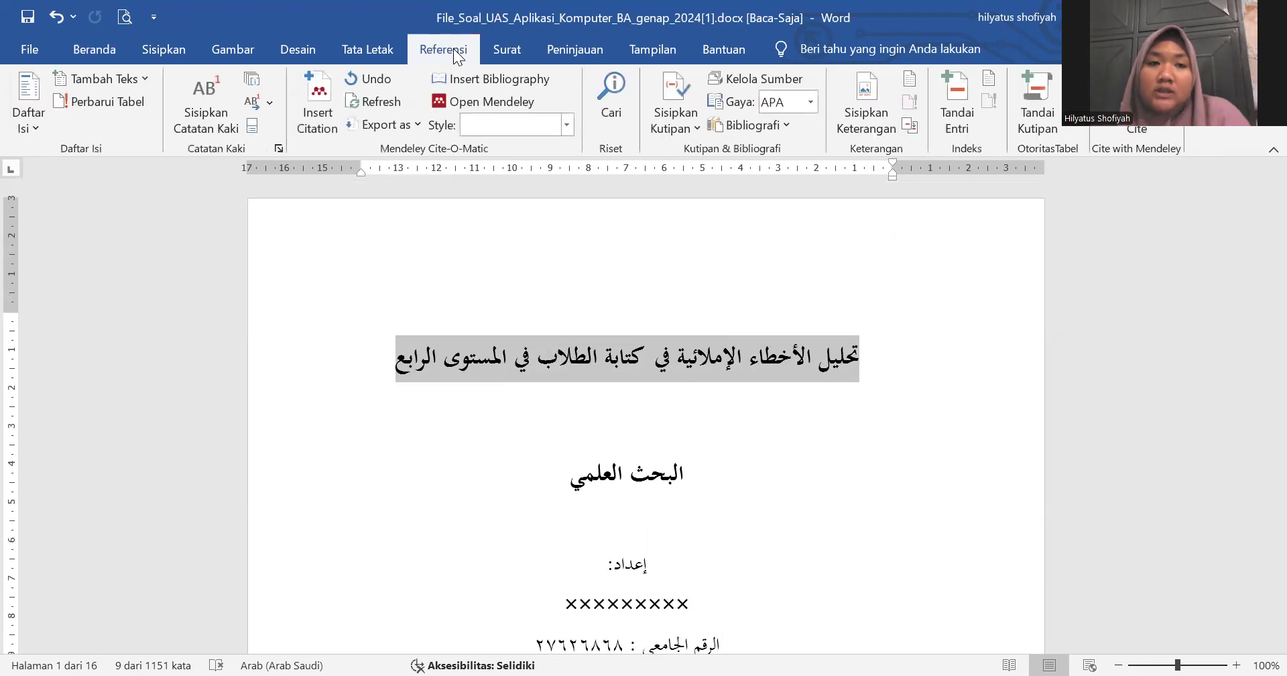
{"action": "left_click", "coordinate": [89, 70]}
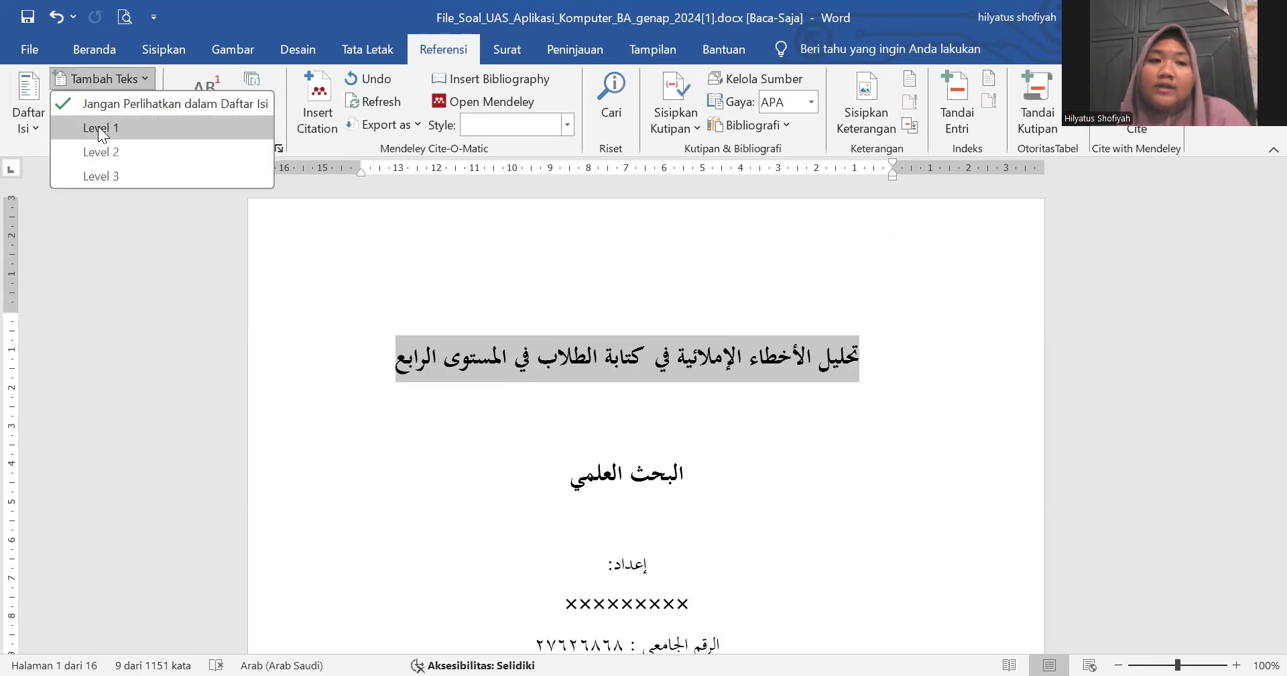
{"action": "left_click", "coordinate": [98, 128]}
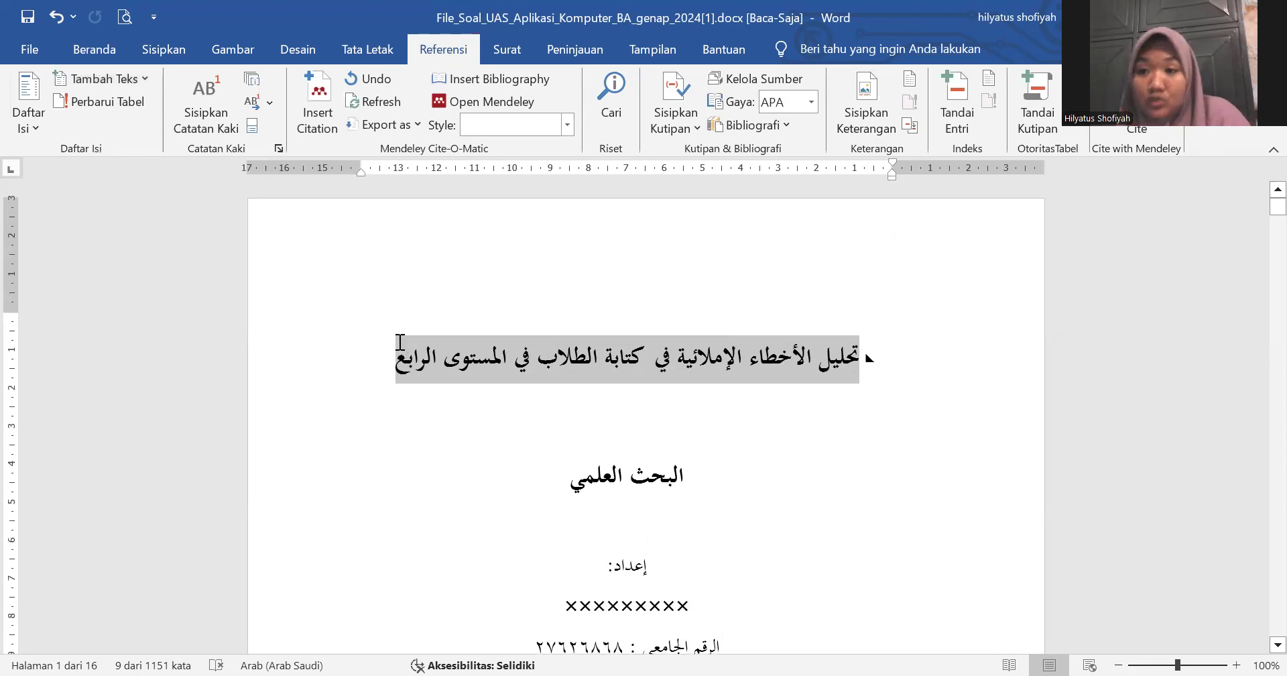
Step: Mark the repeated thesis title on the second page as Level 1 table of contents text
{"action": "scroll", "coordinate": [400, 342], "scroll_direction": "down", "scroll_amount": 10}
{"action": "scroll", "coordinate": [401, 342], "scroll_direction": "down", "scroll_amount": 8}
{"action": "scroll", "coordinate": [405, 335], "scroll_direction": "up", "scroll_amount": 6}
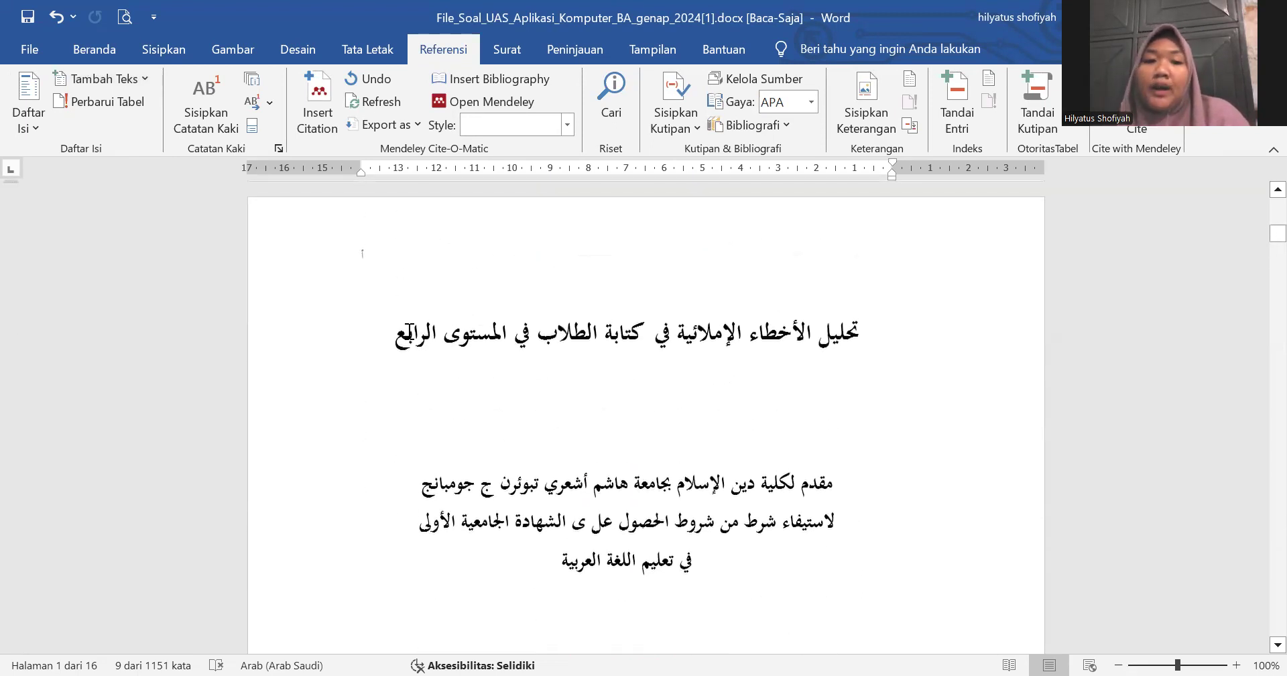
{"action": "left_click_drag", "start_coordinate": [395, 333], "coordinate": [843, 323]}
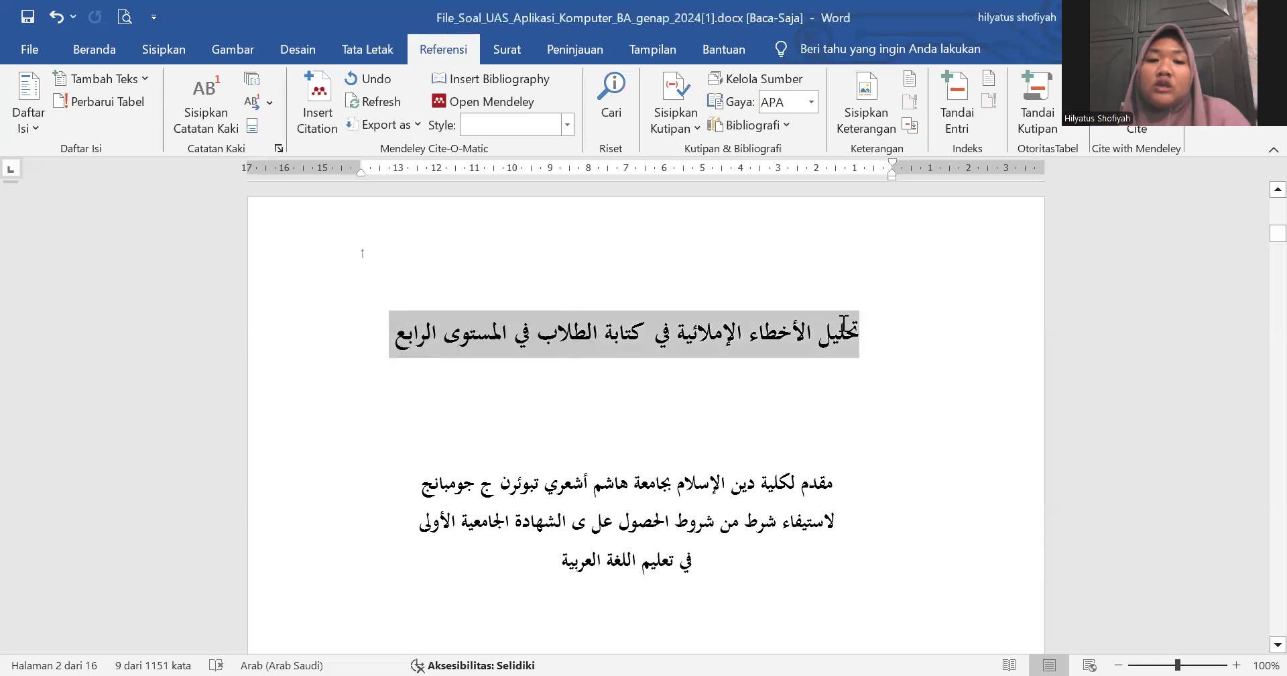
{"action": "left_click", "coordinate": [124, 78]}
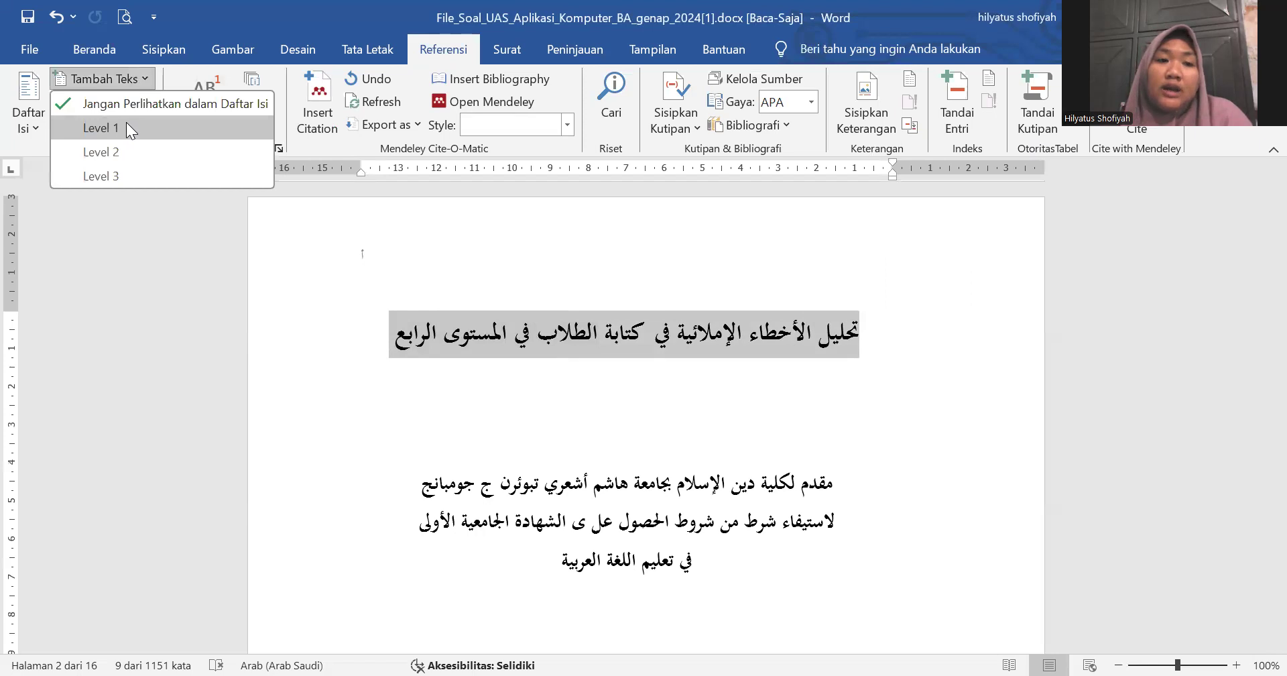
{"action": "left_click", "coordinate": [126, 128]}
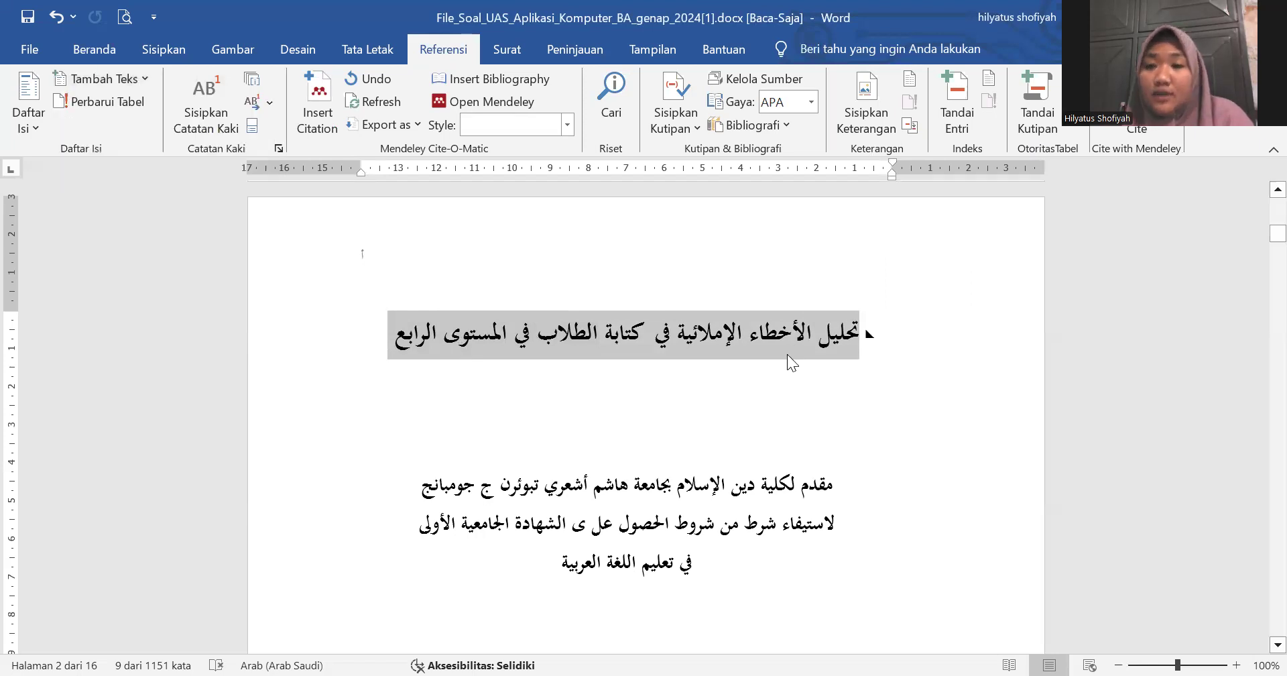
{"action": "left_click", "coordinate": [885, 403]}
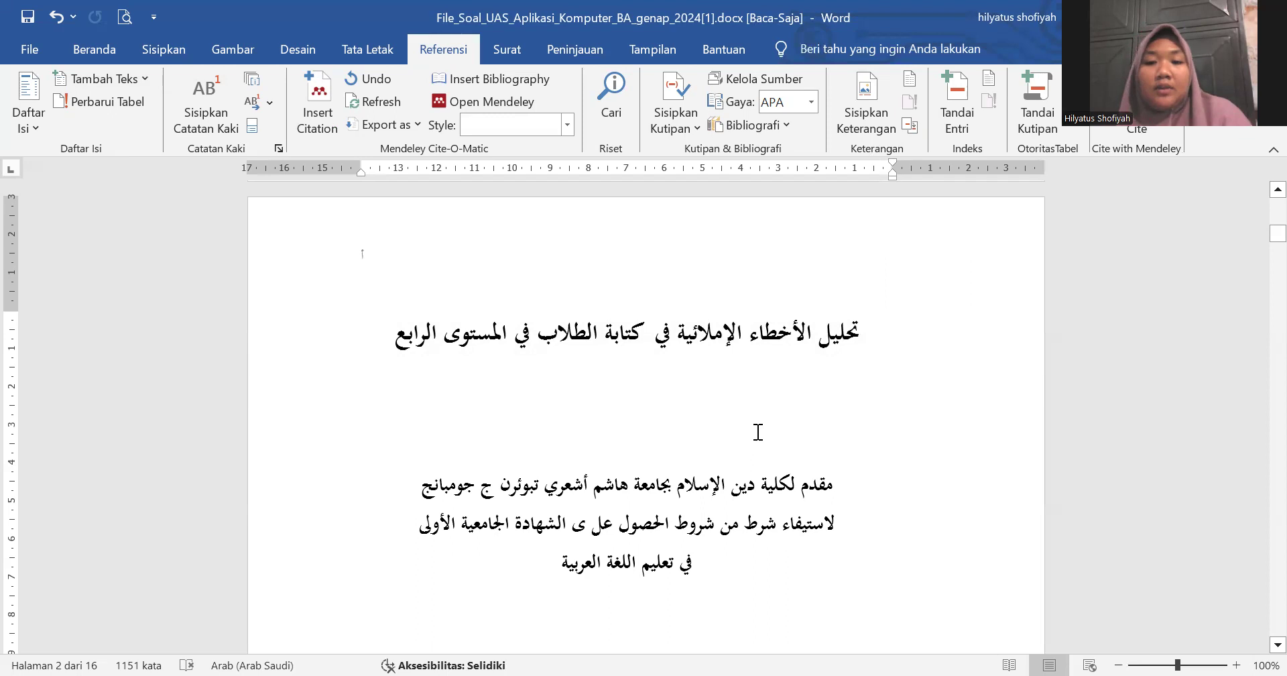
Step: Assign table of contents Level 1 to the heading موافقة المشرف on the third page
{"action": "scroll", "coordinate": [758, 432], "scroll_direction": "down", "scroll_amount": 10}
{"action": "scroll", "coordinate": [758, 432], "scroll_direction": "down", "scroll_amount": 8}
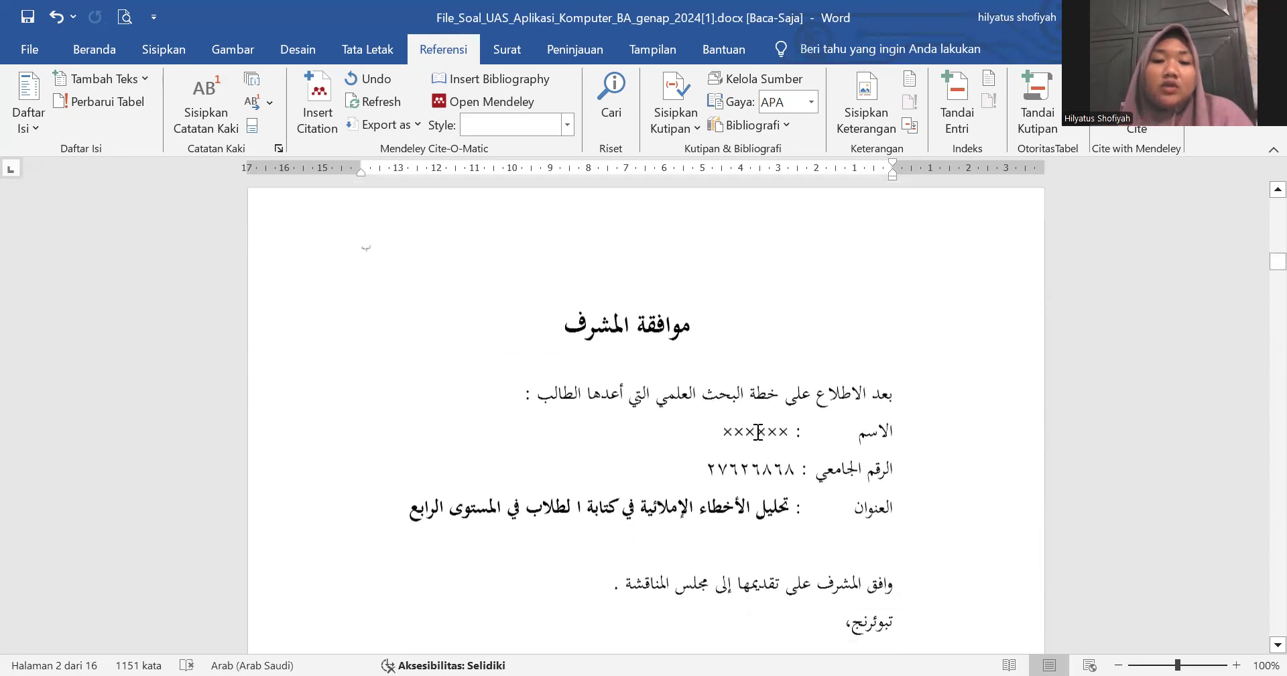
{"action": "left_click_drag", "start_coordinate": [565, 292], "coordinate": [701, 296]}
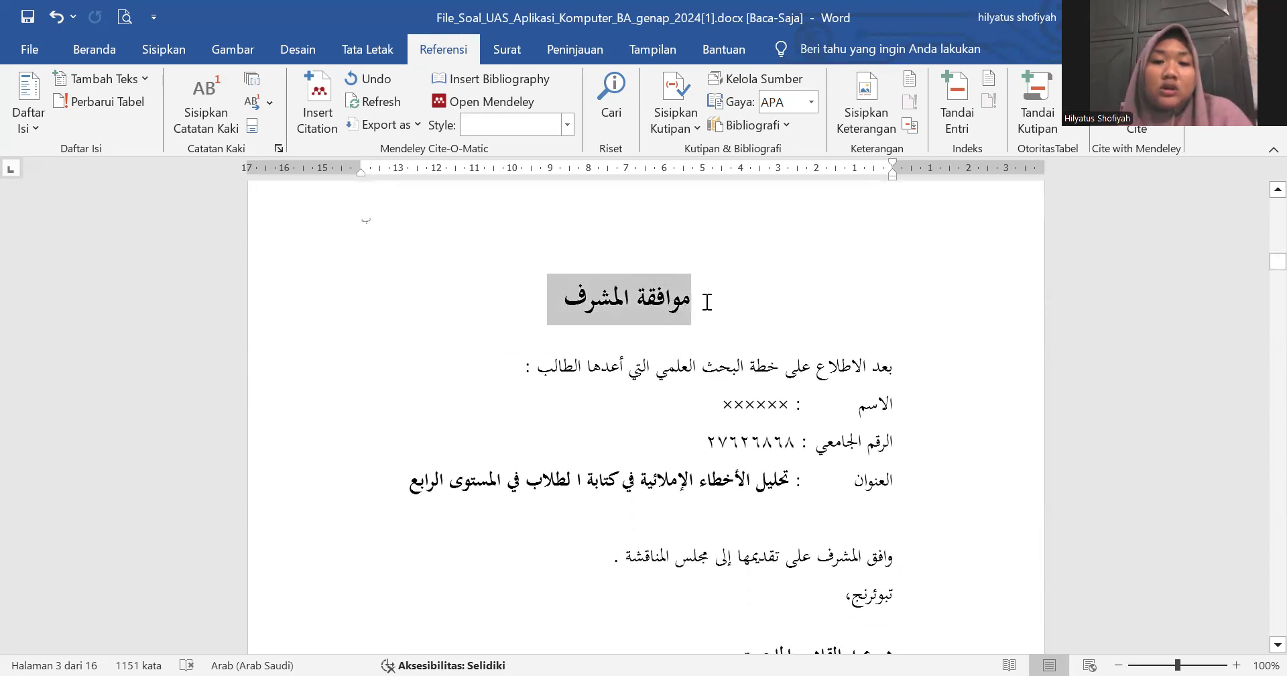
{"action": "left_click", "coordinate": [136, 76]}
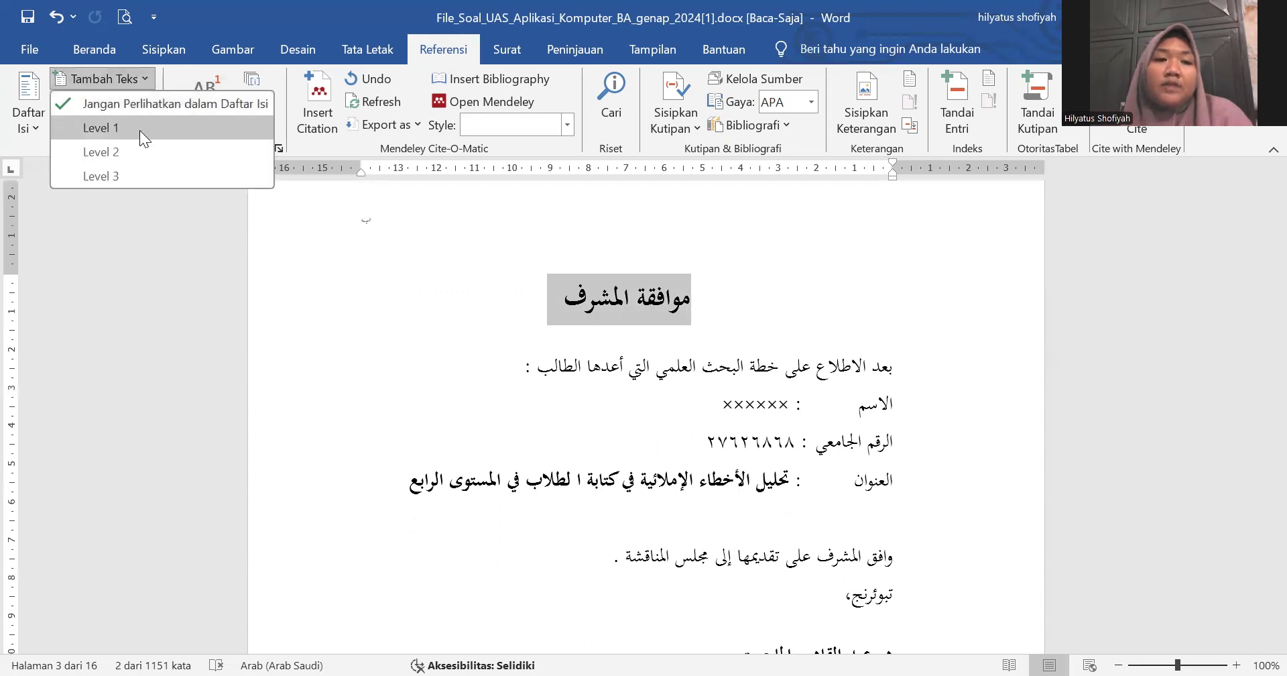
{"action": "left_click", "coordinate": [139, 128]}
{"action": "scroll", "coordinate": [556, 304], "scroll_direction": "down", "scroll_amount": 10}
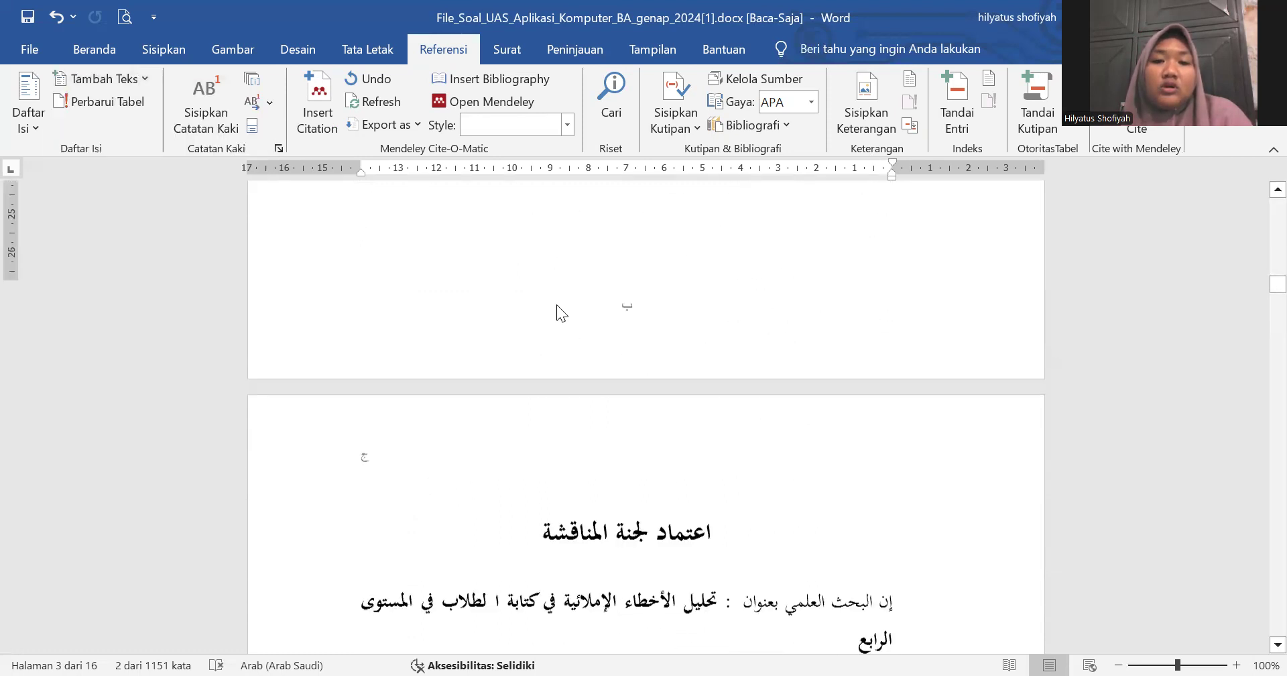
Step: Add the heading اعتماد لجنة المناقشة to the table of contents as Level 1 text
{"action": "scroll", "coordinate": [556, 305], "scroll_direction": "down", "scroll_amount": 3}
{"action": "left_click_drag", "start_coordinate": [536, 300], "coordinate": [723, 300]}
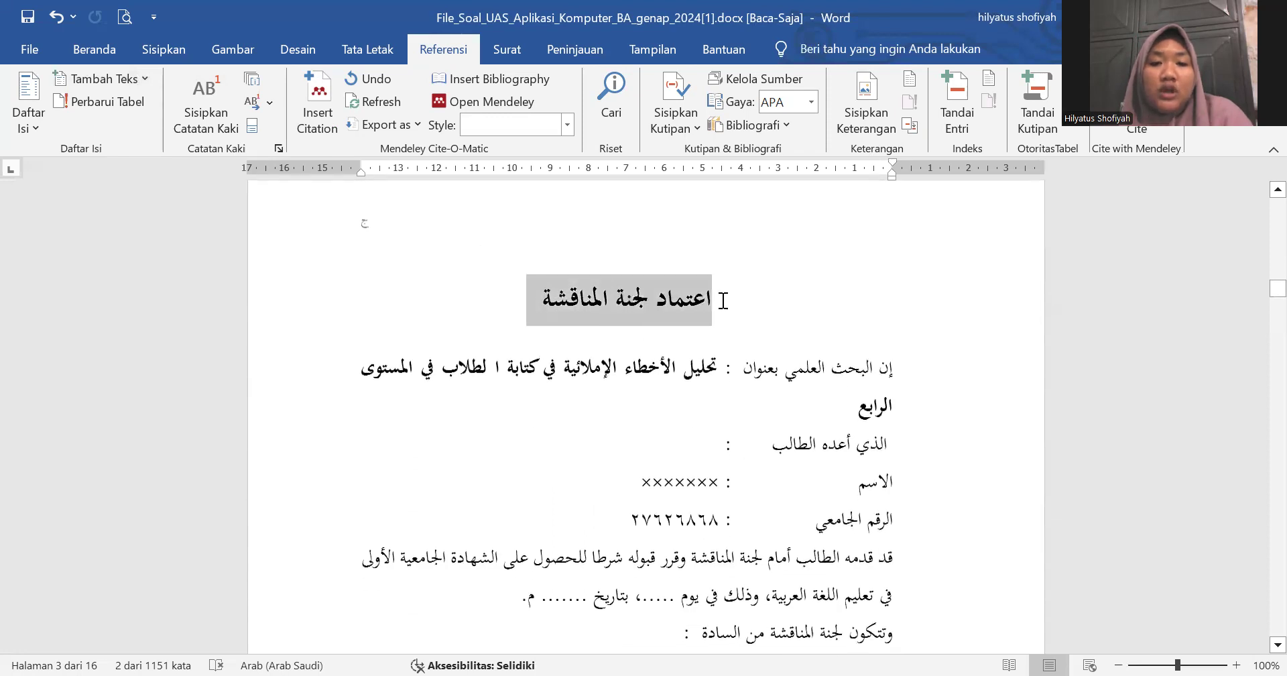
{"action": "left_click", "coordinate": [131, 69]}
{"action": "left_click", "coordinate": [422, 291]}
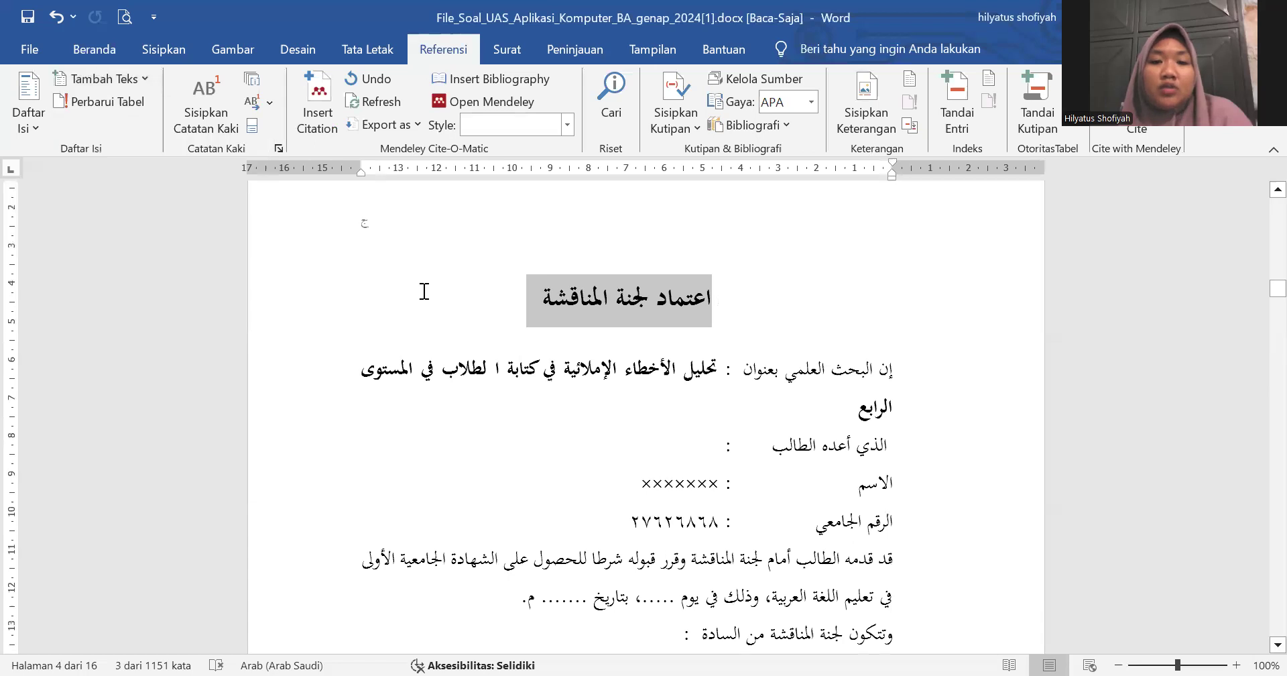
Step: Mark the declaration heading إقرار أصالة البحث as Level 1 table of contents text
{"action": "scroll", "coordinate": [422, 291], "scroll_direction": "down", "scroll_amount": 15}
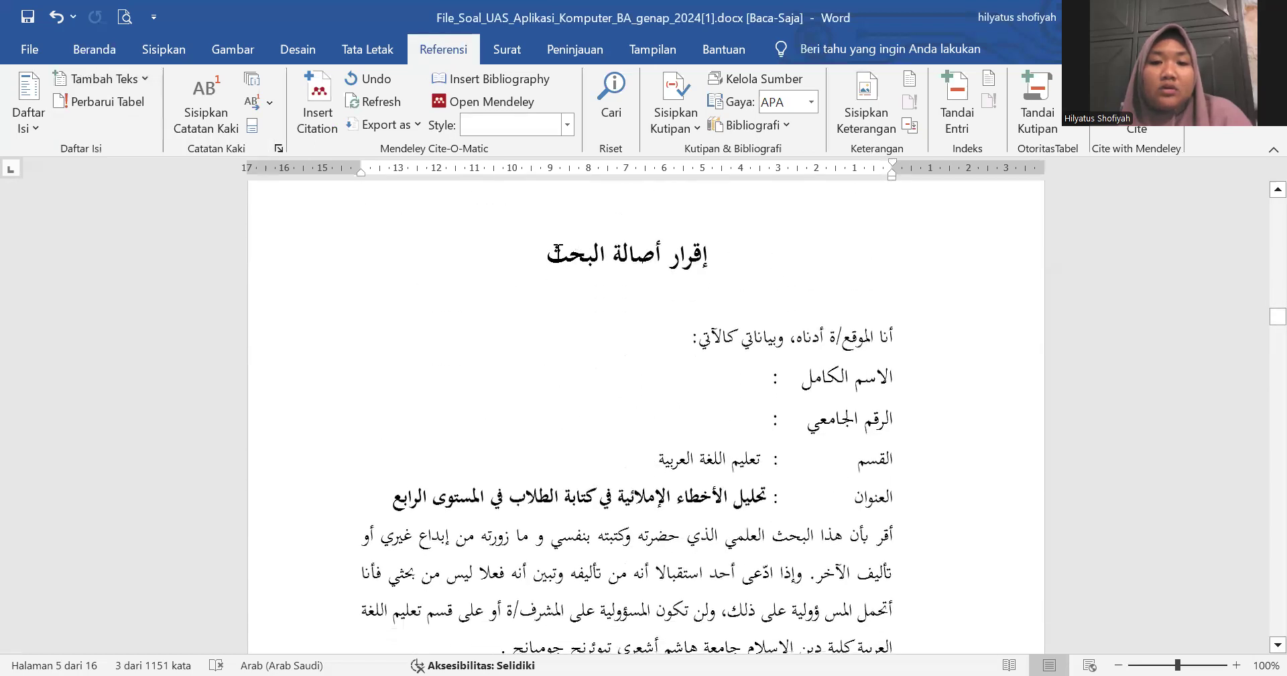
{"action": "left_click_drag", "start_coordinate": [548, 255], "coordinate": [715, 255]}
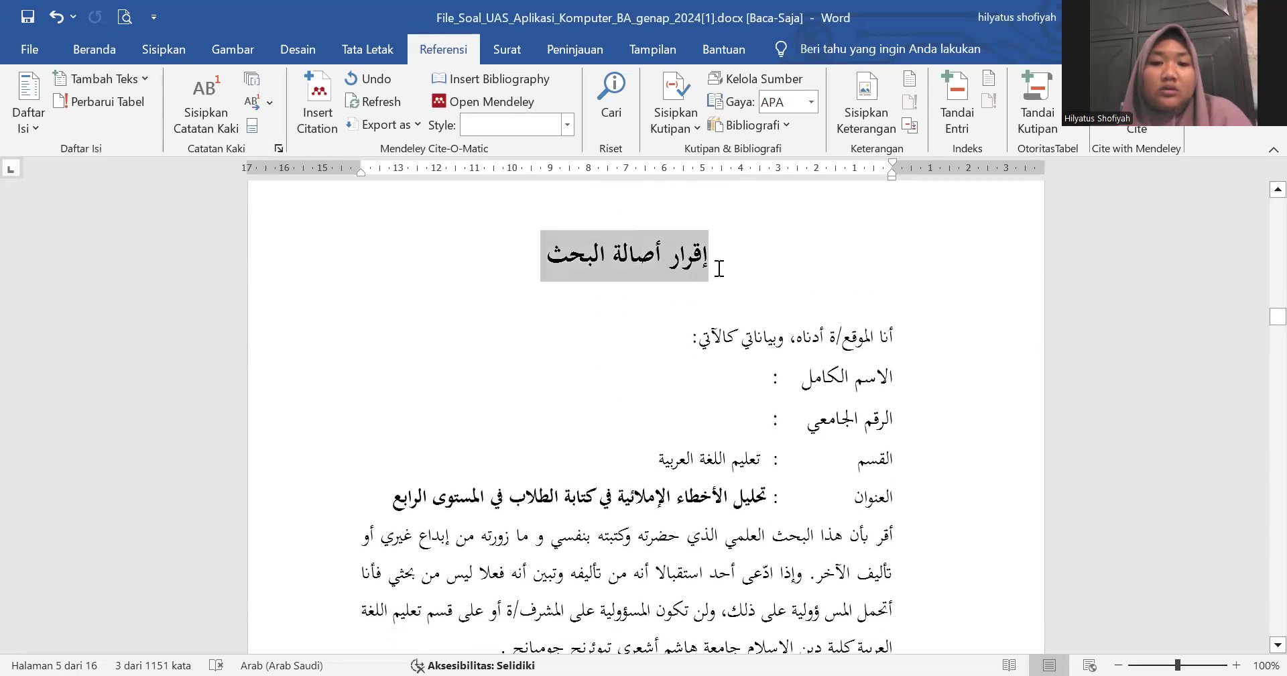
{"action": "left_click", "coordinate": [138, 78]}
{"action": "left_click", "coordinate": [148, 128]}
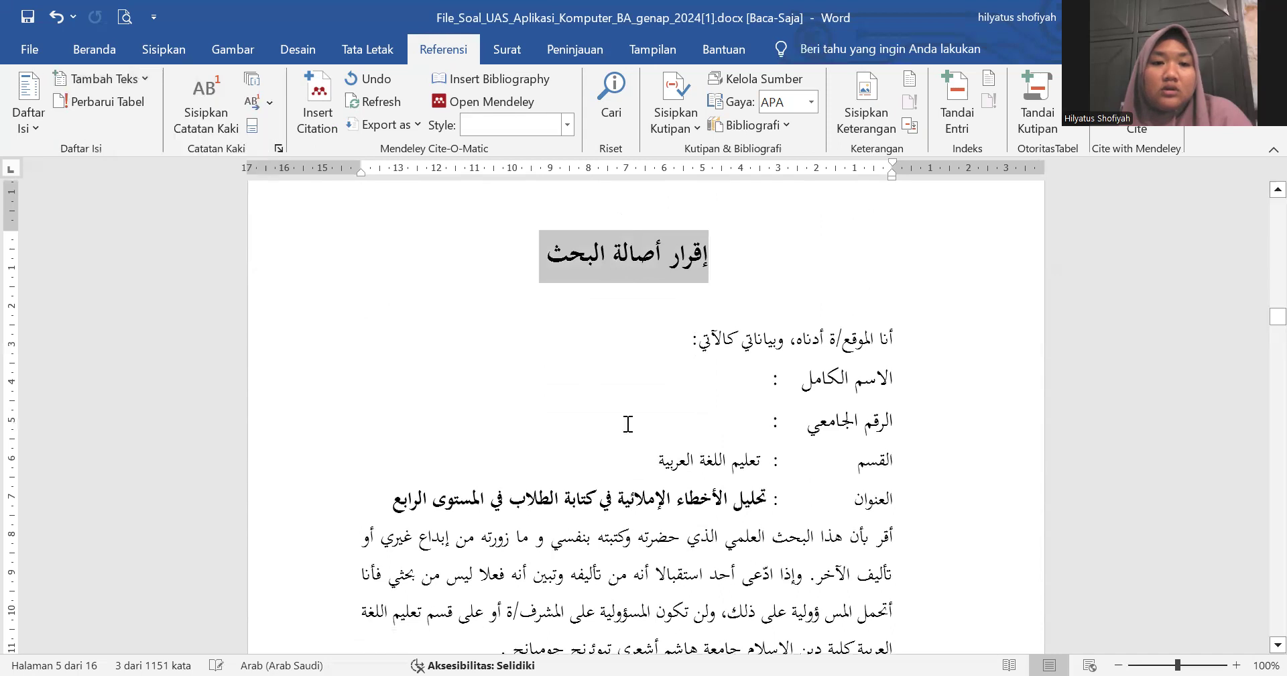
Step: Assign table of contents Level 1 to the motto heading شعار
{"action": "scroll", "coordinate": [629, 430], "scroll_direction": "down", "scroll_amount": 10}
{"action": "scroll", "coordinate": [629, 430], "scroll_direction": "down", "scroll_amount": 7}
{"action": "left_click_drag", "start_coordinate": [611, 335], "coordinate": [672, 339]}
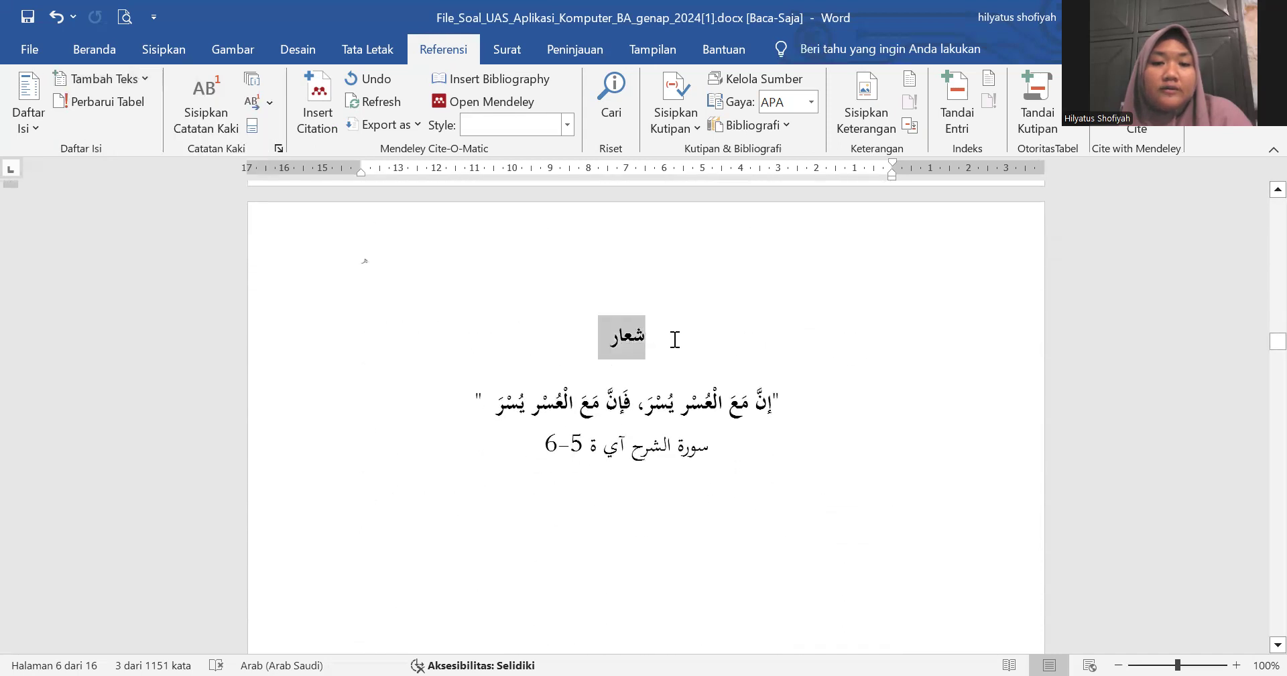
{"action": "left_click", "coordinate": [140, 78]}
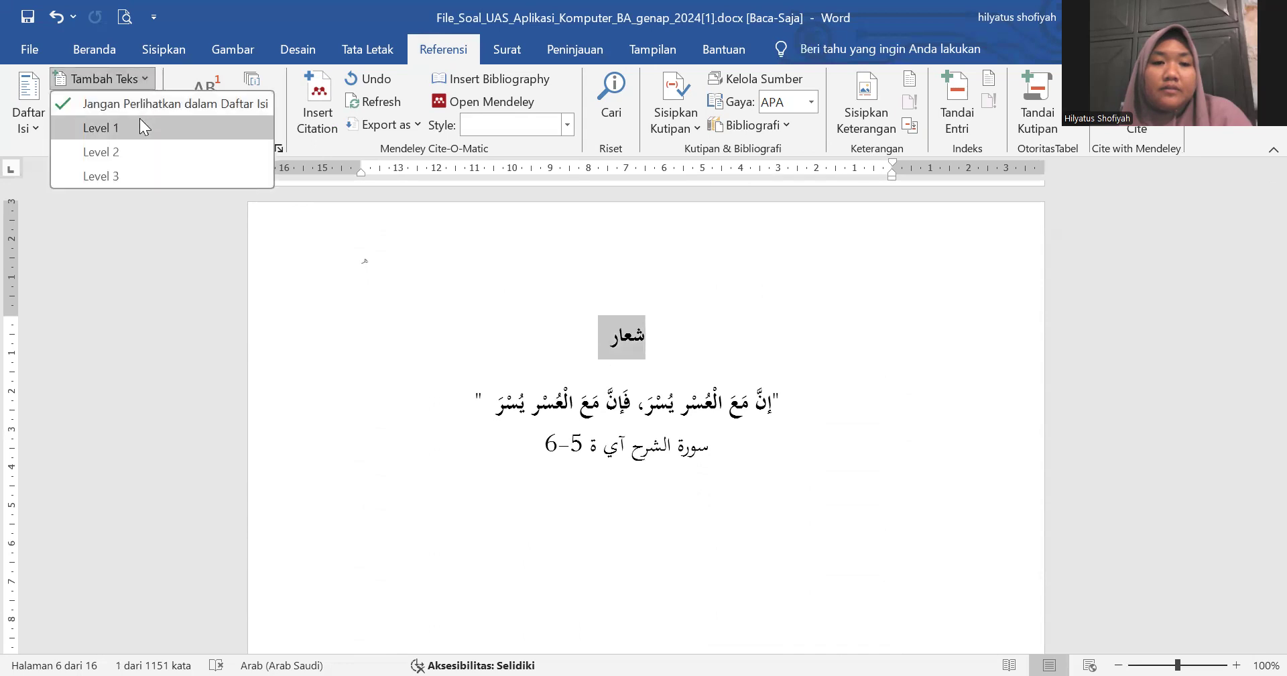
{"action": "left_click", "coordinate": [141, 126]}
Step: Mark the dedication heading إهداء as Level 1 text for the table of contents
{"action": "scroll", "coordinate": [456, 435], "scroll_direction": "down", "scroll_amount": 15}
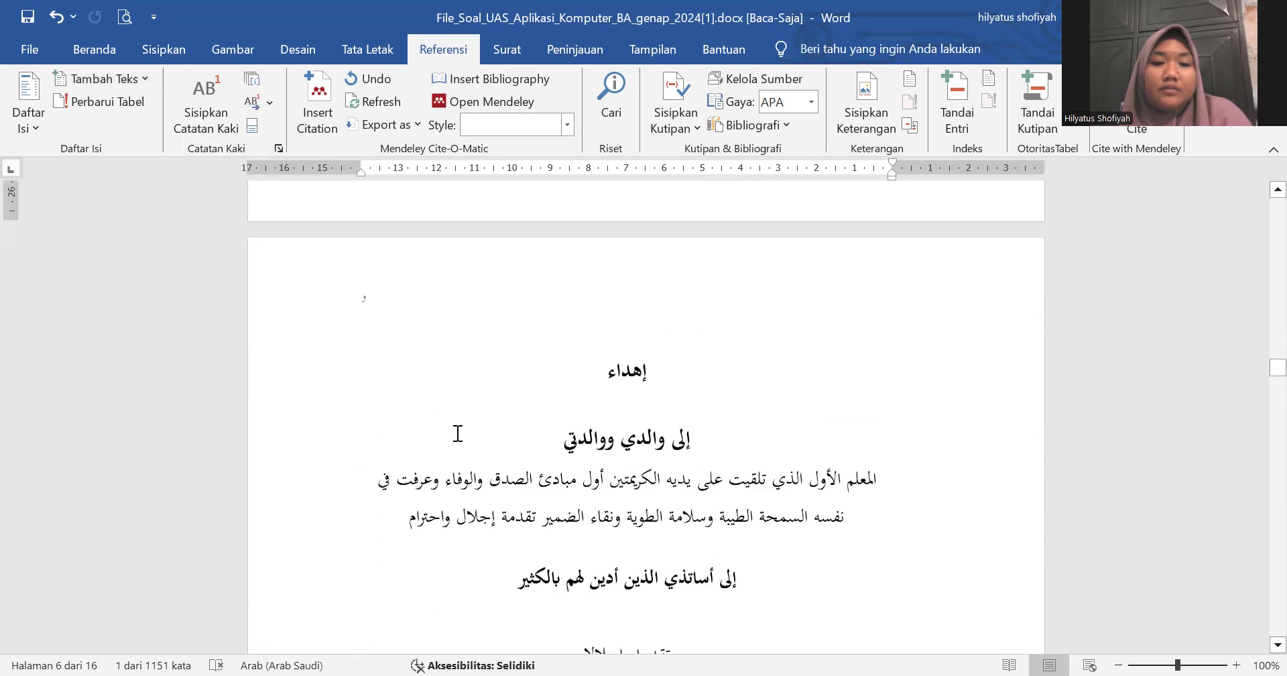
{"action": "scroll", "coordinate": [457, 433], "scroll_direction": "down", "scroll_amount": 2}
{"action": "double_click", "coordinate": [601, 291]}
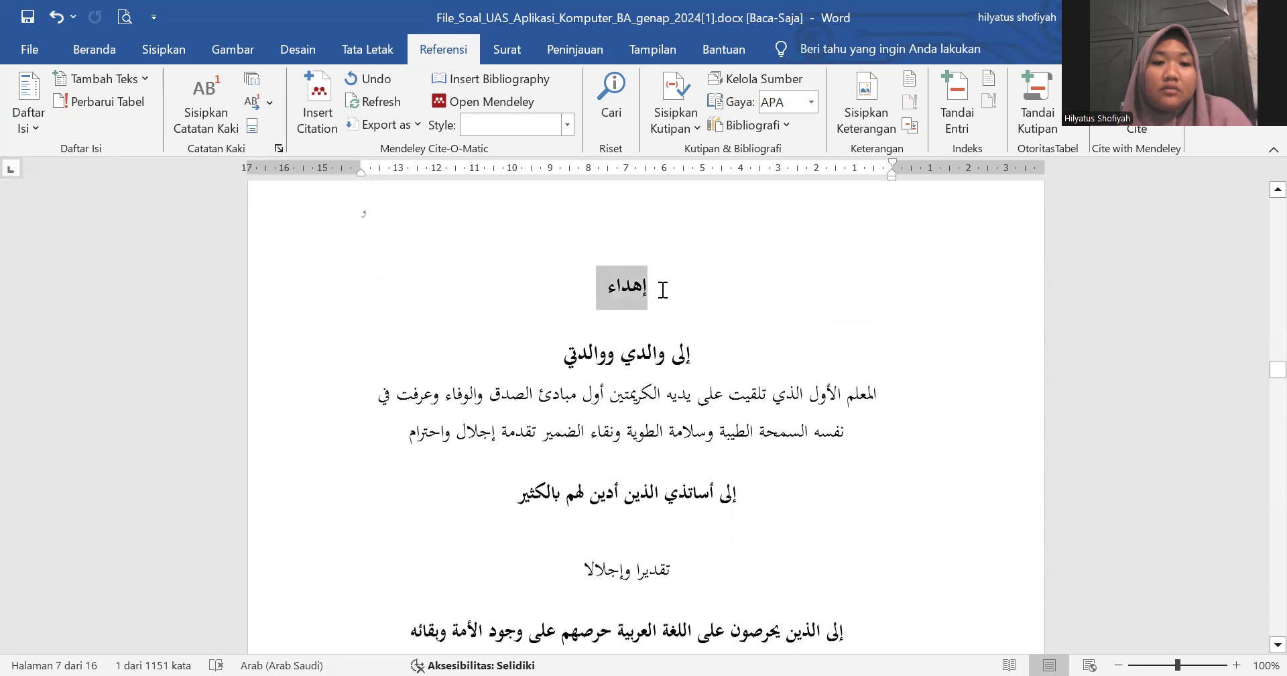
{"action": "left_click", "coordinate": [137, 81]}
{"action": "left_click", "coordinate": [135, 118]}
Step: Assign table of contents Level 1 to the contents page heading محتويات البحث
{"action": "scroll", "coordinate": [410, 239], "scroll_direction": "down", "scroll_amount": 1}
{"action": "scroll", "coordinate": [411, 238], "scroll_direction": "down", "scroll_amount": 10}
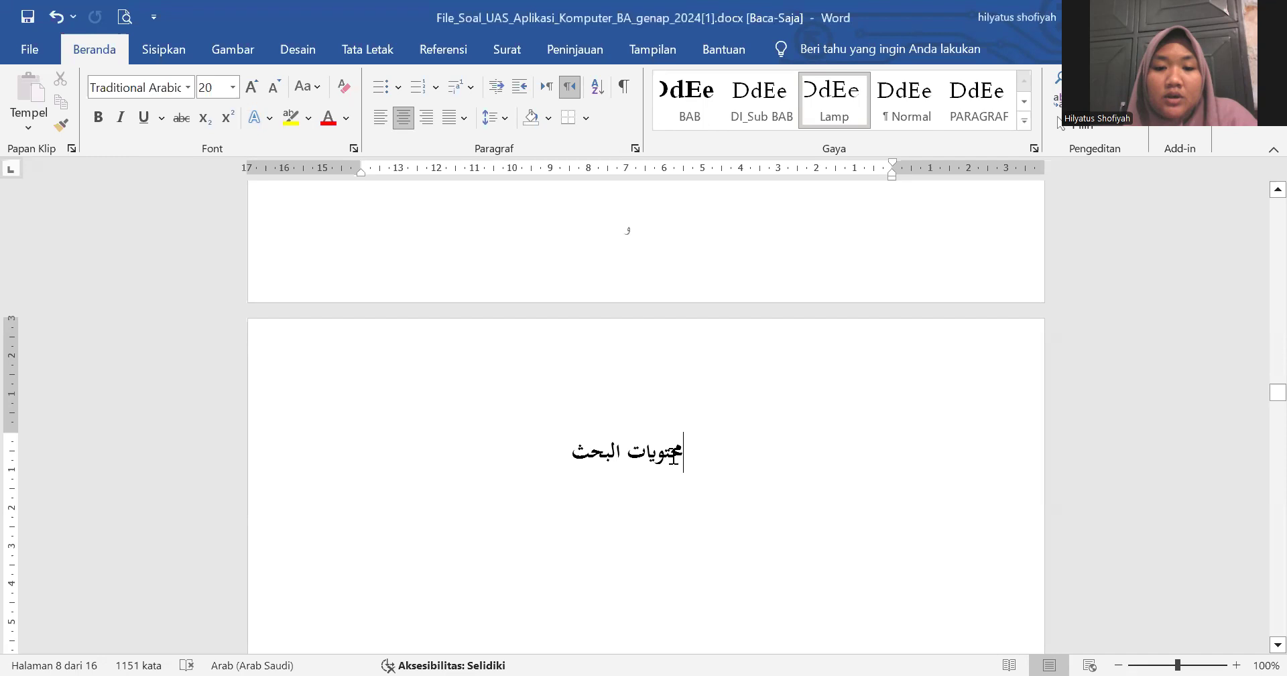
{"action": "left_click_drag", "start_coordinate": [581, 449], "coordinate": [689, 451]}
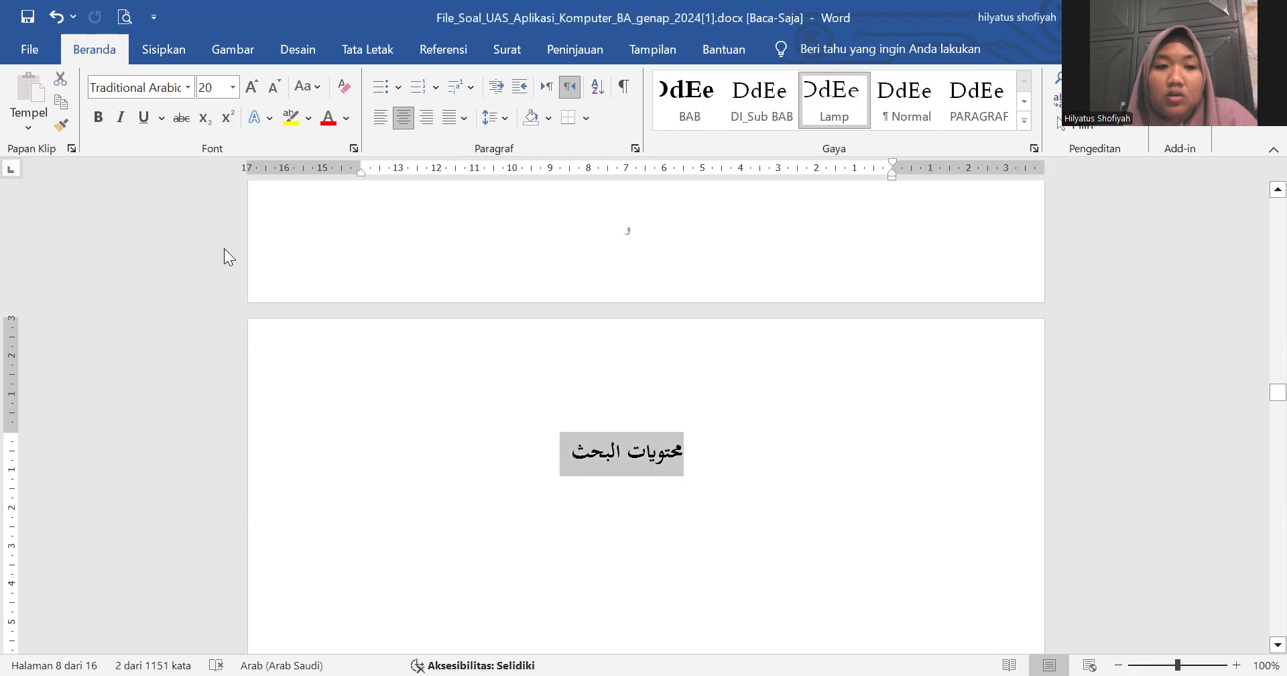
{"action": "left_click", "coordinate": [453, 52]}
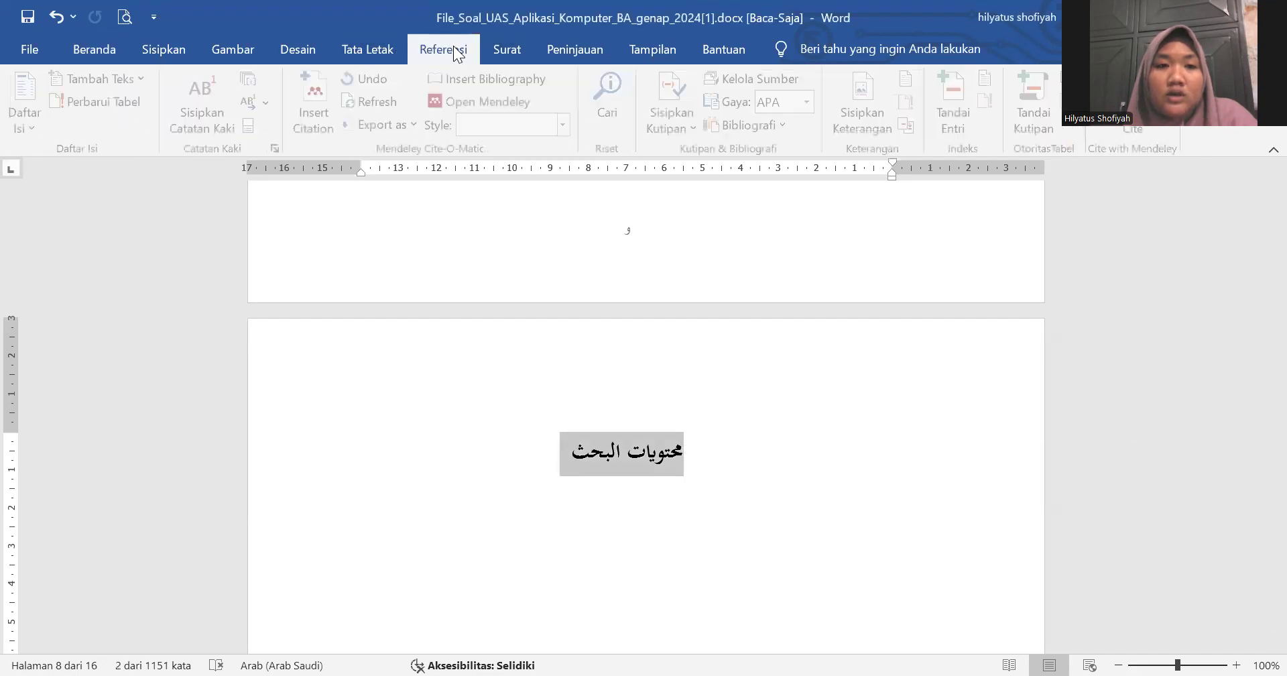
{"action": "left_click", "coordinate": [121, 63]}
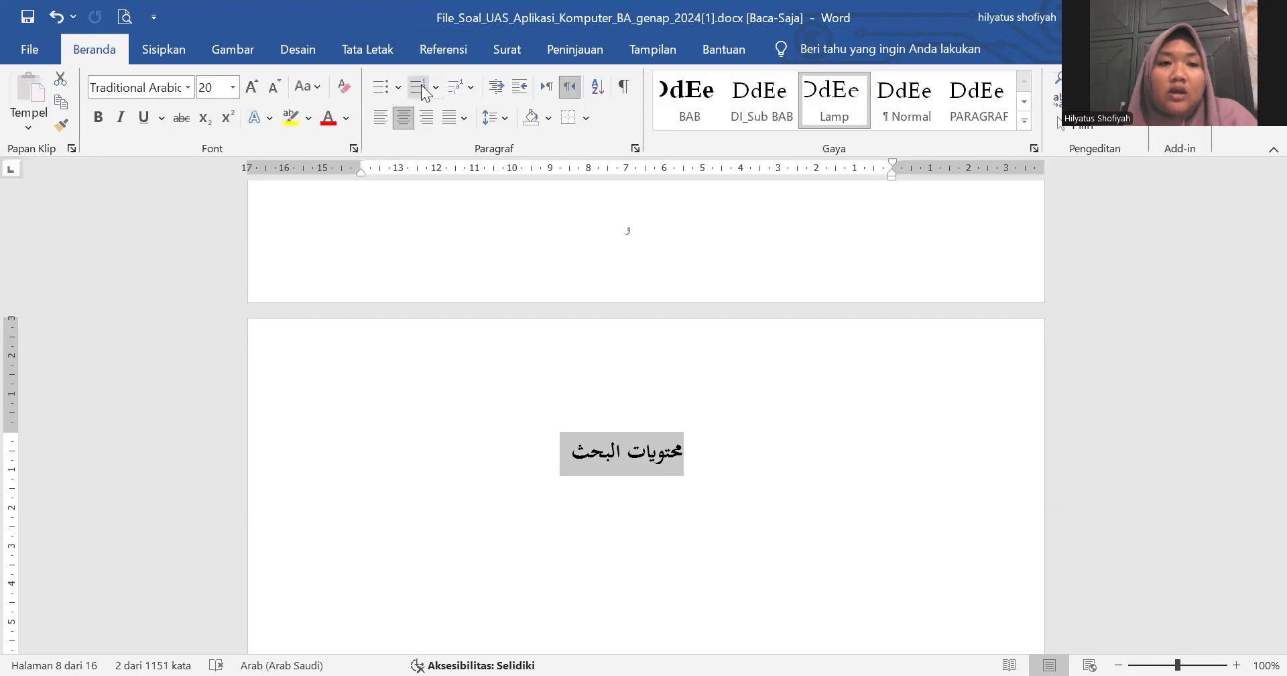
{"action": "left_click", "coordinate": [453, 56]}
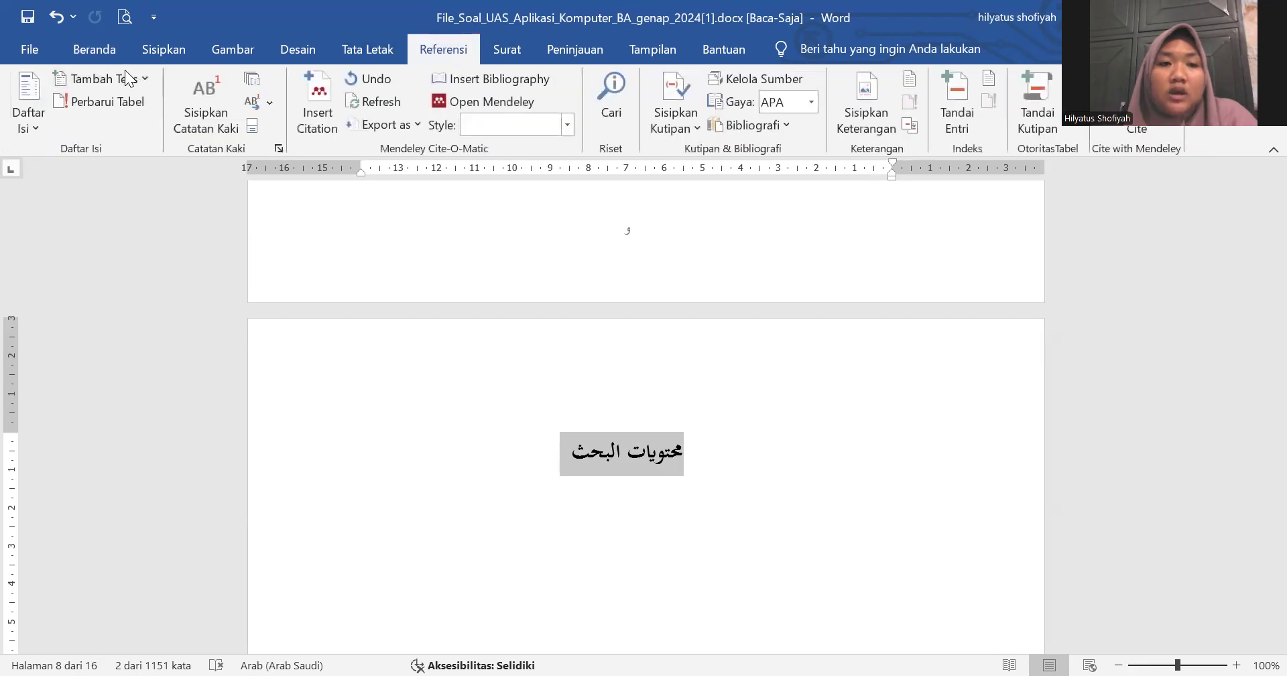
{"action": "left_click", "coordinate": [127, 79]}
{"action": "left_click", "coordinate": [129, 134]}
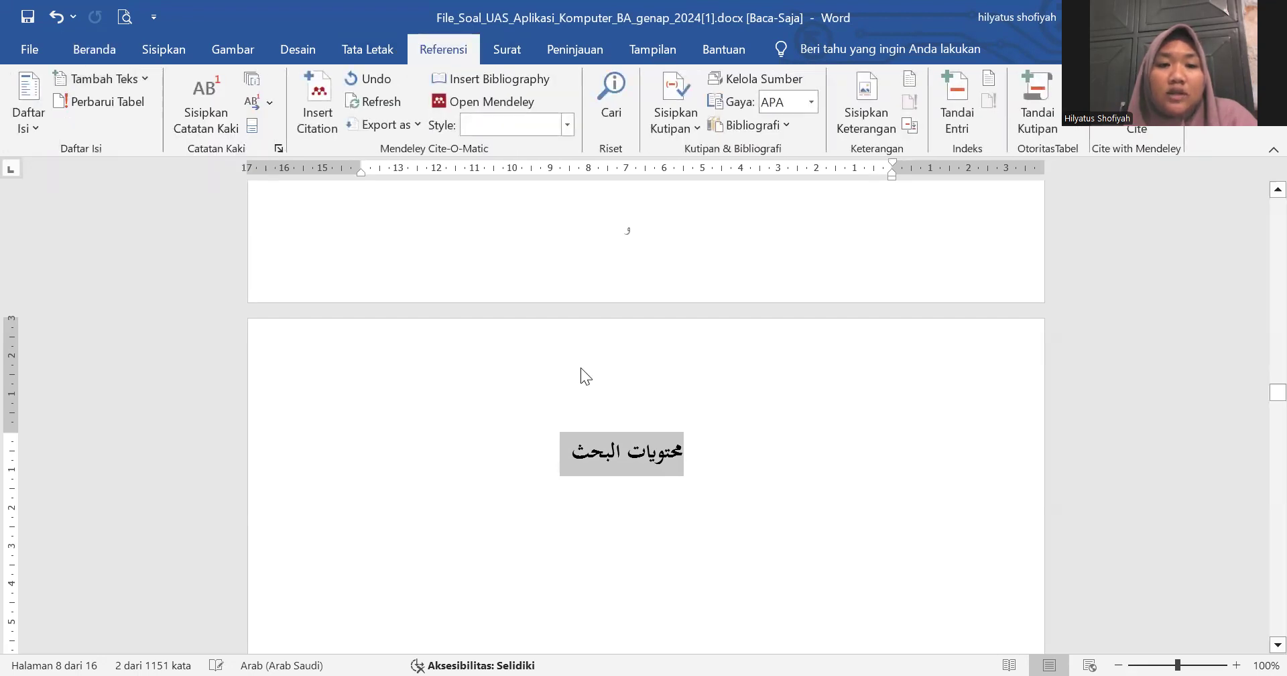
Step: Add the two-line chapter one heading, الفصل الأول and المقدمة, to the table of contents as Level 1 text
{"action": "scroll", "coordinate": [580, 368], "scroll_direction": "down", "scroll_amount": 10}
{"action": "scroll", "coordinate": [580, 367], "scroll_direction": "down", "scroll_amount": 5}
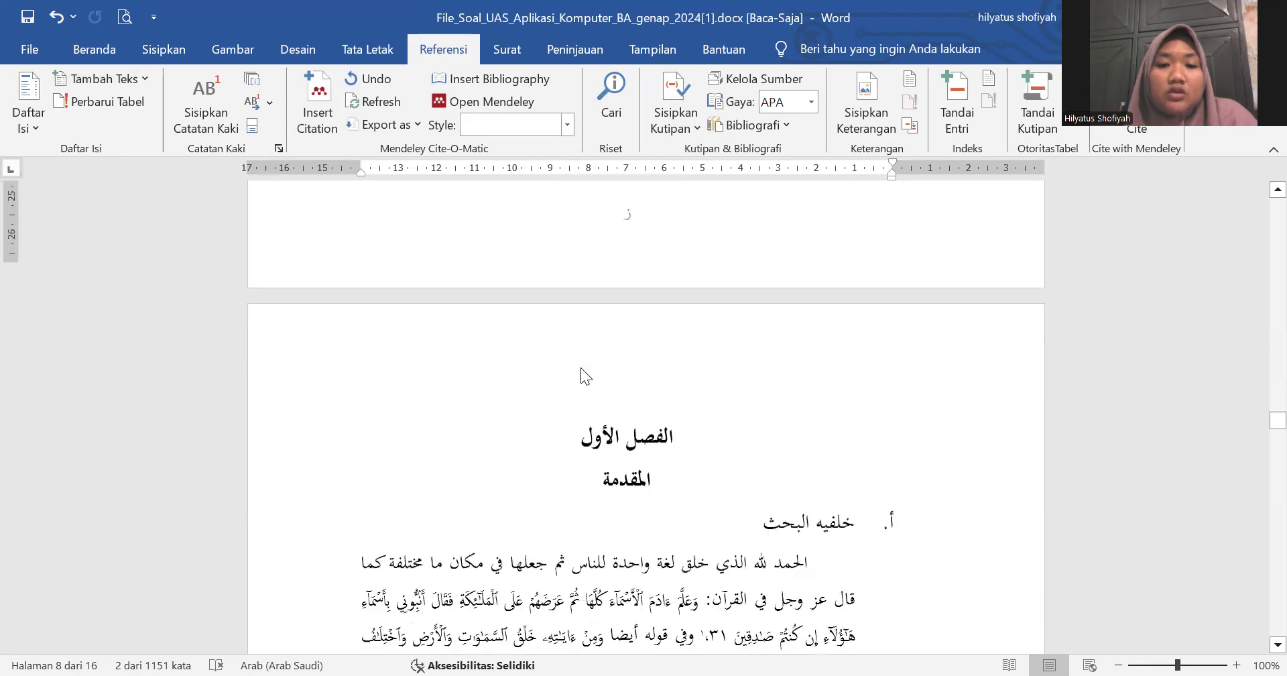
{"action": "triple_click", "coordinate": [626, 412]}
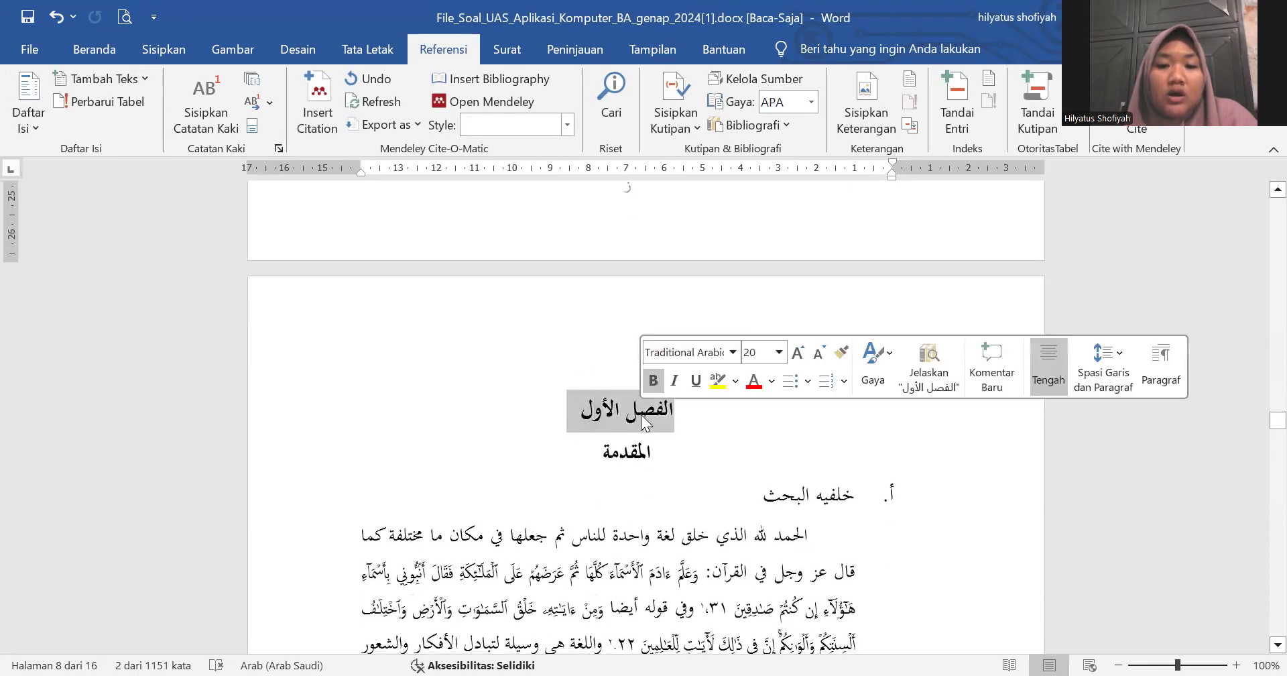
{"action": "left_click_drag", "start_coordinate": [630, 453], "coordinate": [677, 401]}
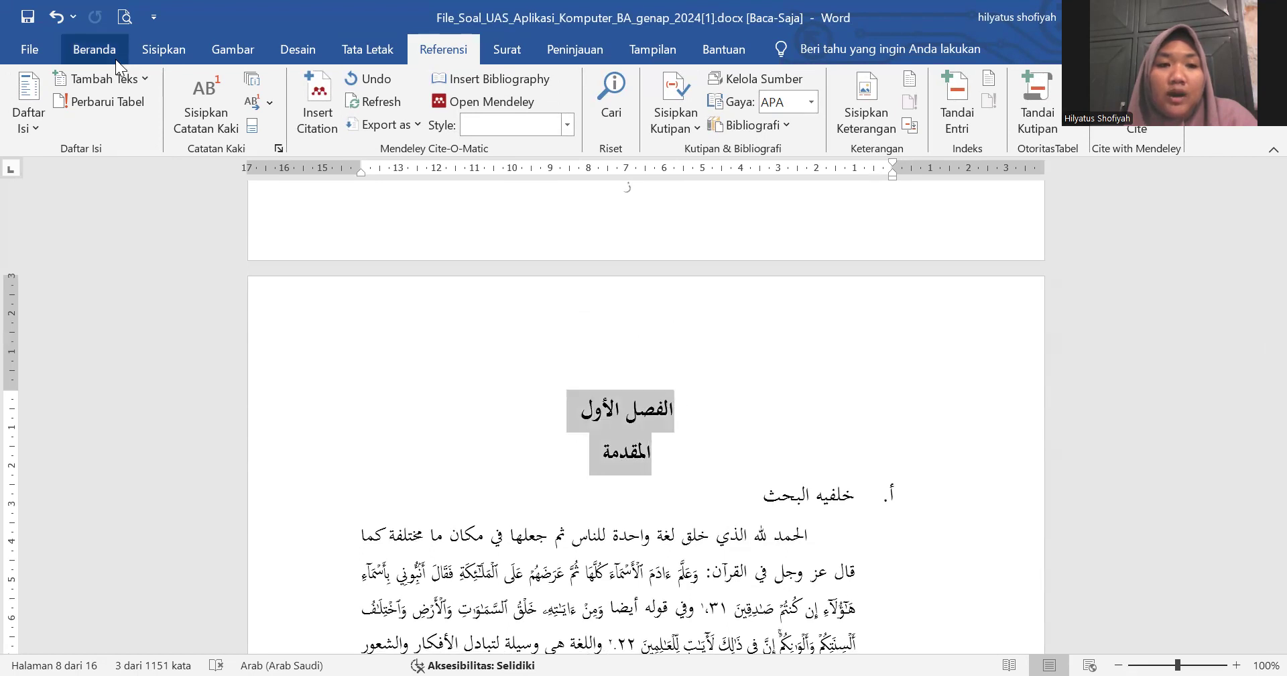
{"action": "left_click", "coordinate": [122, 78]}
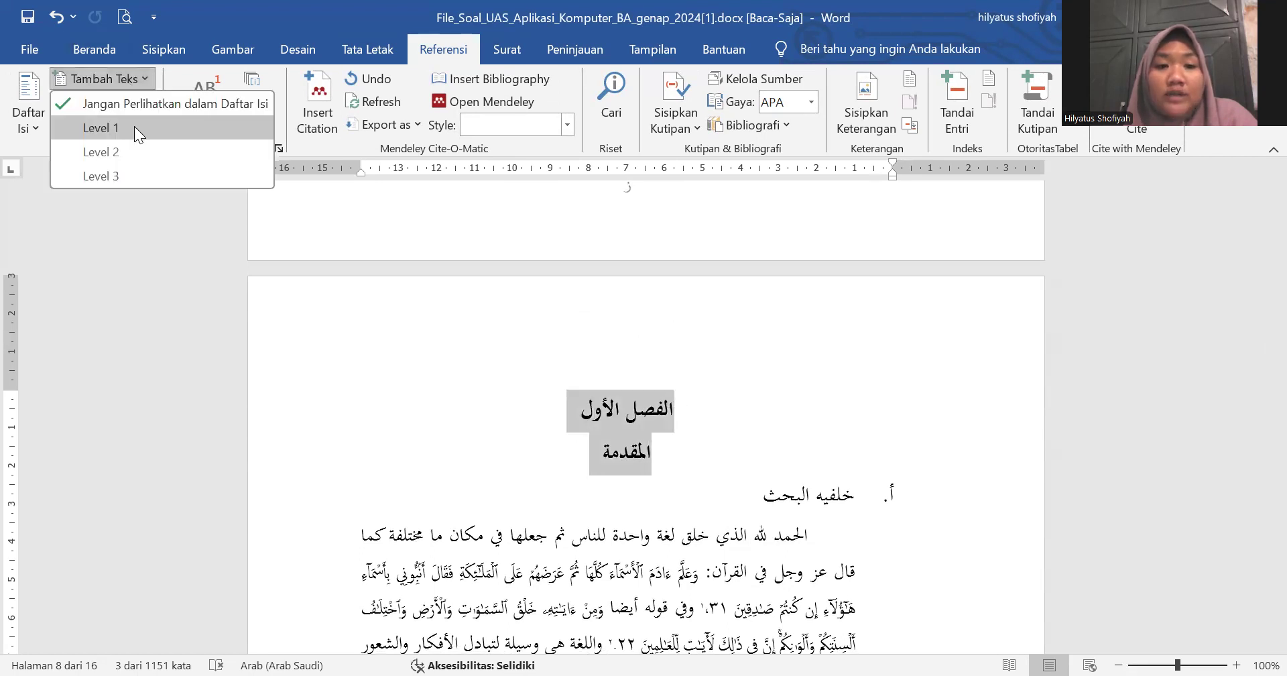
{"action": "left_click", "coordinate": [134, 127]}
Step: Mark the first subheading of chapter one, خلفيه البحث, as Level 2 table of contents text
{"action": "scroll", "coordinate": [643, 450], "scroll_direction": "down", "scroll_amount": 10}
{"action": "scroll", "coordinate": [650, 456], "scroll_direction": "up", "scroll_amount": 5}
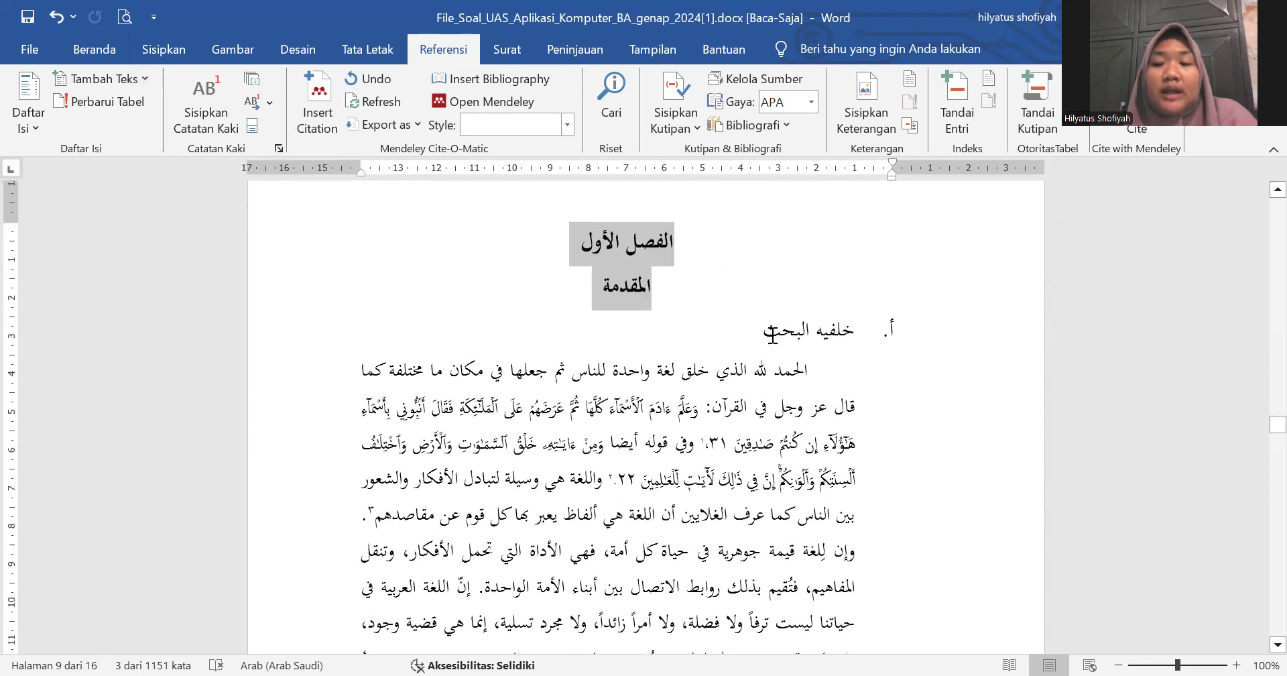
{"action": "left_click_drag", "start_coordinate": [752, 329], "coordinate": [851, 331]}
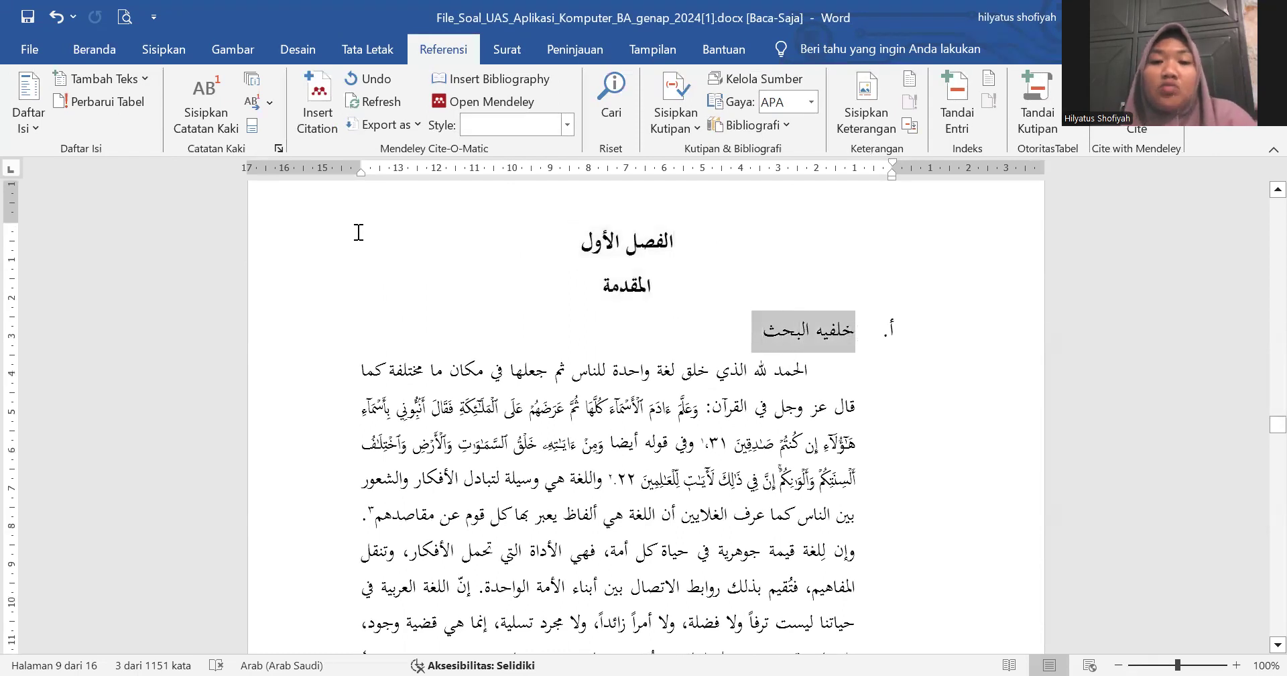
{"action": "left_click", "coordinate": [130, 79]}
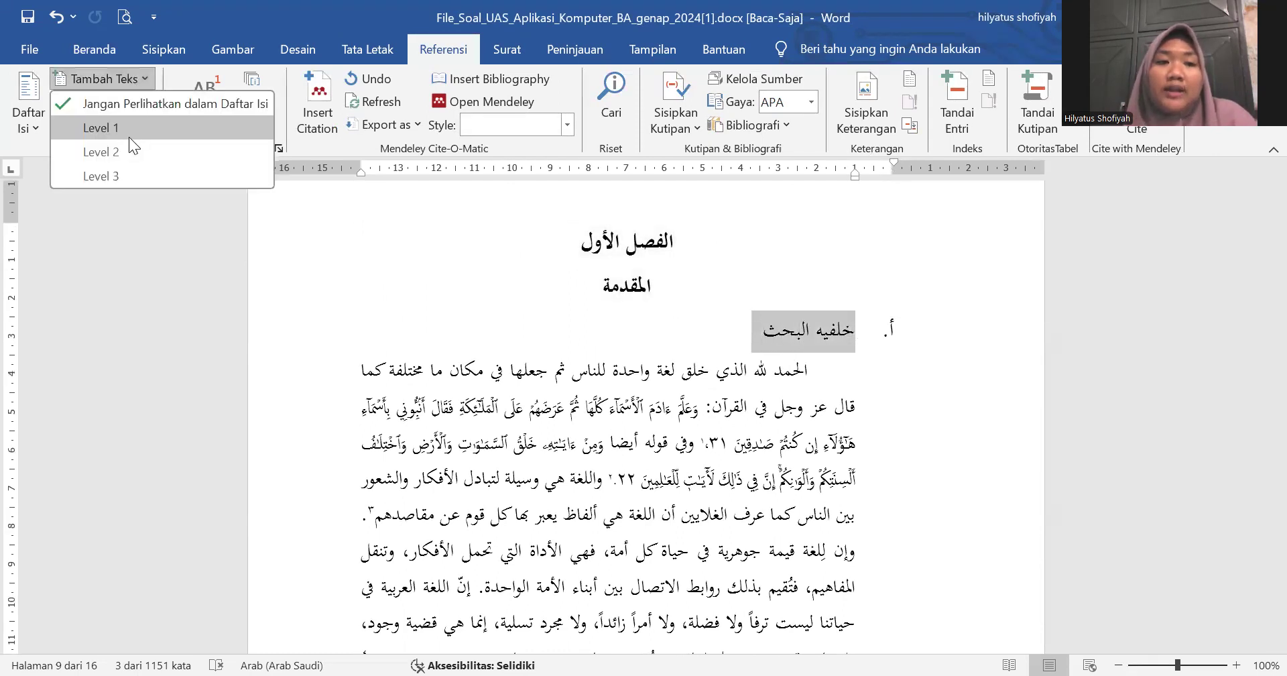
Step: Assign table of contents Level 2 to the chapter one subheading أسئلة البحث
{"action": "scroll", "coordinate": [453, 318], "scroll_direction": "down", "scroll_amount": 3}
{"action": "scroll", "coordinate": [453, 318], "scroll_direction": "down", "scroll_amount": 10}
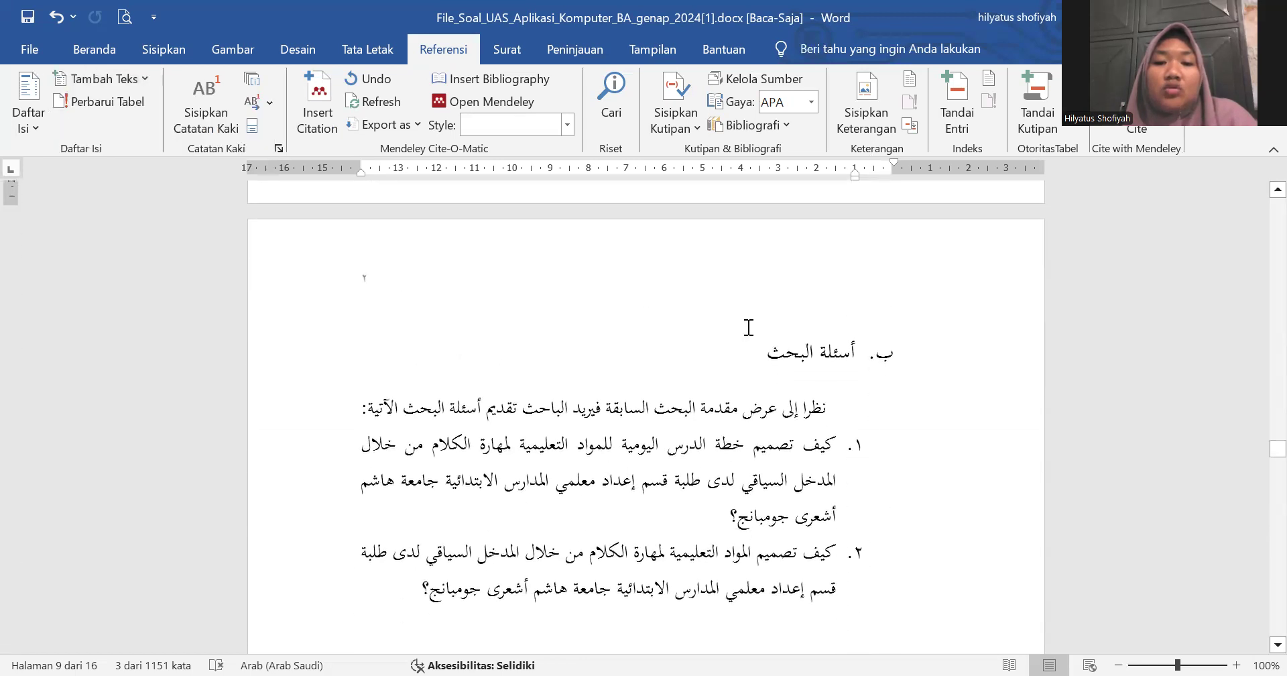
{"action": "left_click_drag", "start_coordinate": [771, 349], "coordinate": [852, 351]}
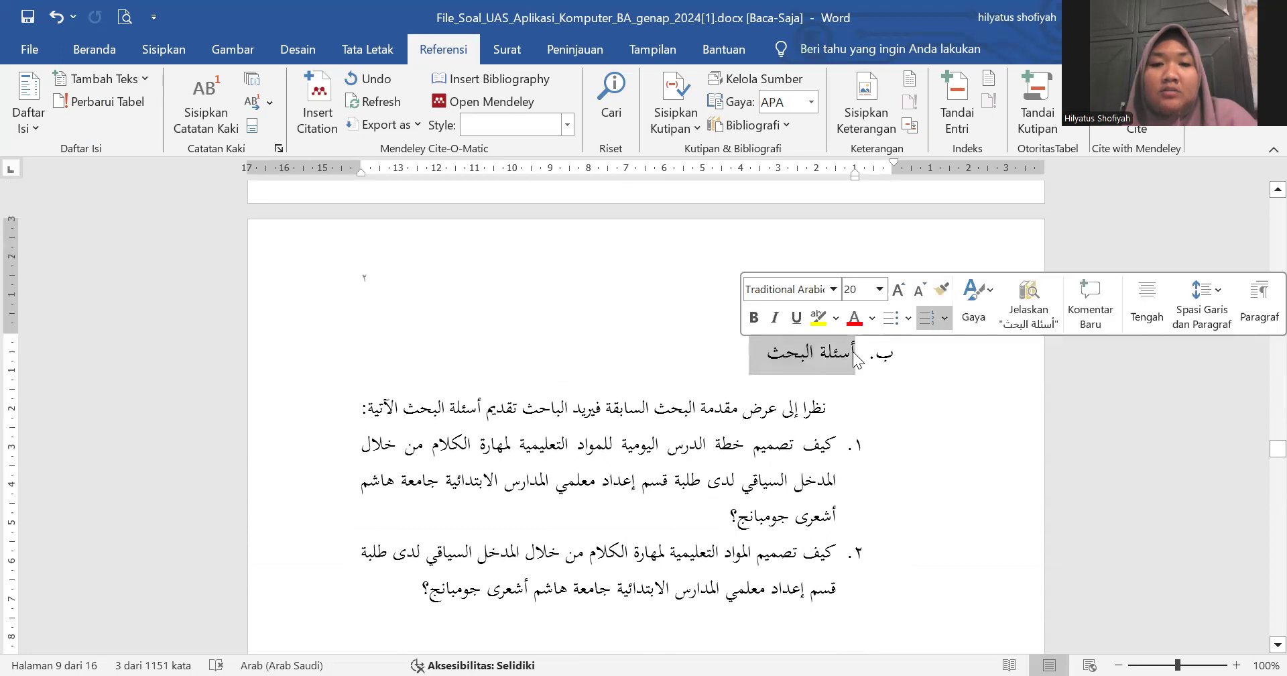
{"action": "left_click", "coordinate": [137, 75]}
{"action": "left_click", "coordinate": [136, 143]}
Step: Add the chapter one subheading أهداف البحث to the table of contents as Level 2 text
{"action": "scroll", "coordinate": [442, 382], "scroll_direction": "down", "scroll_amount": 6}
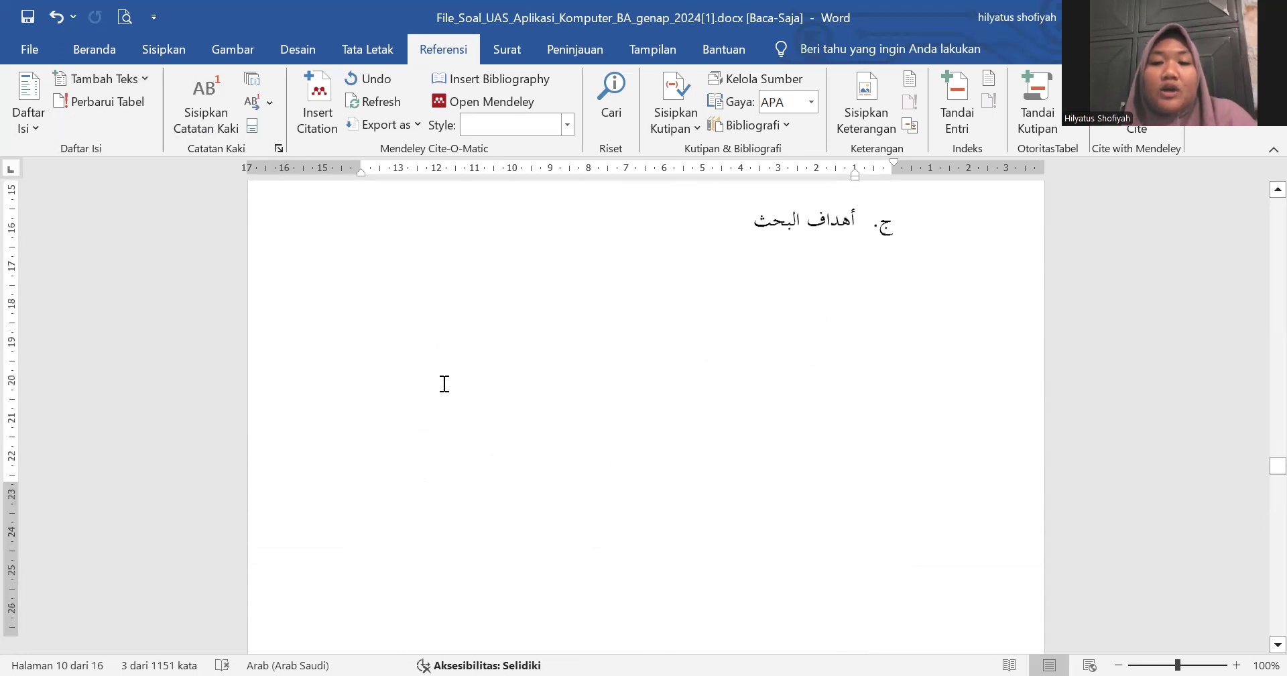
{"action": "scroll", "coordinate": [719, 420], "scroll_direction": "up", "scroll_amount": 2}
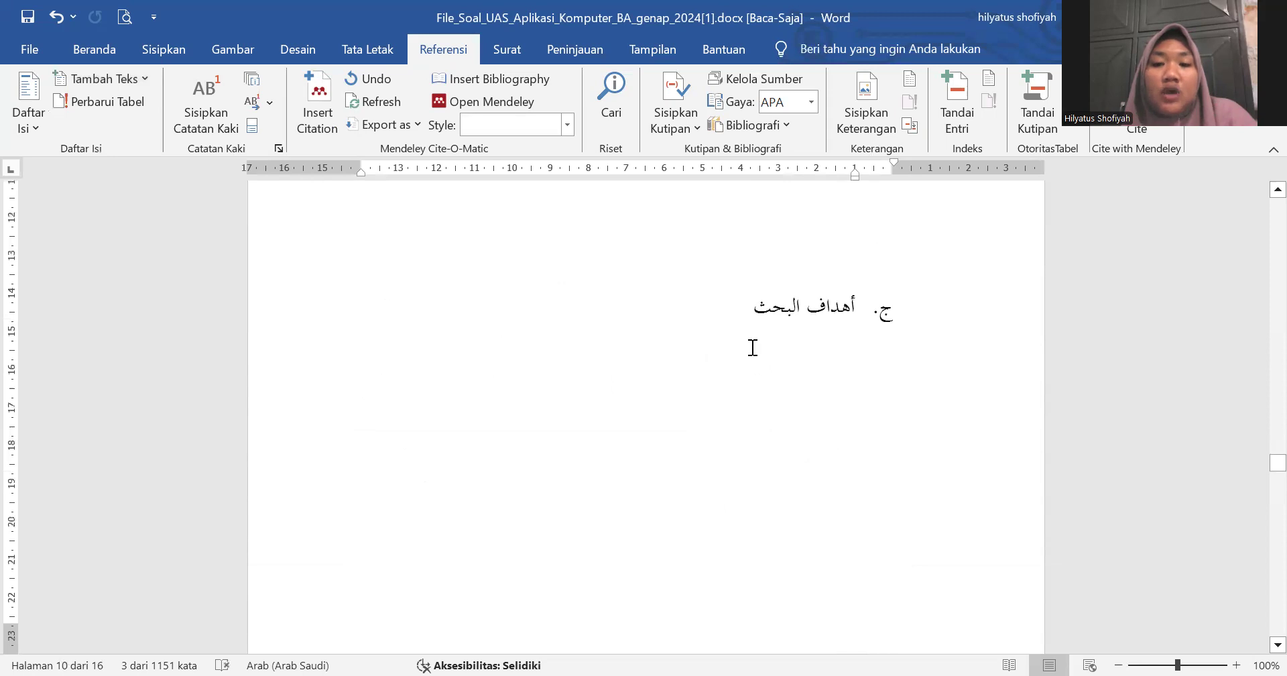
{"action": "left_click_drag", "start_coordinate": [753, 347], "coordinate": [846, 312]}
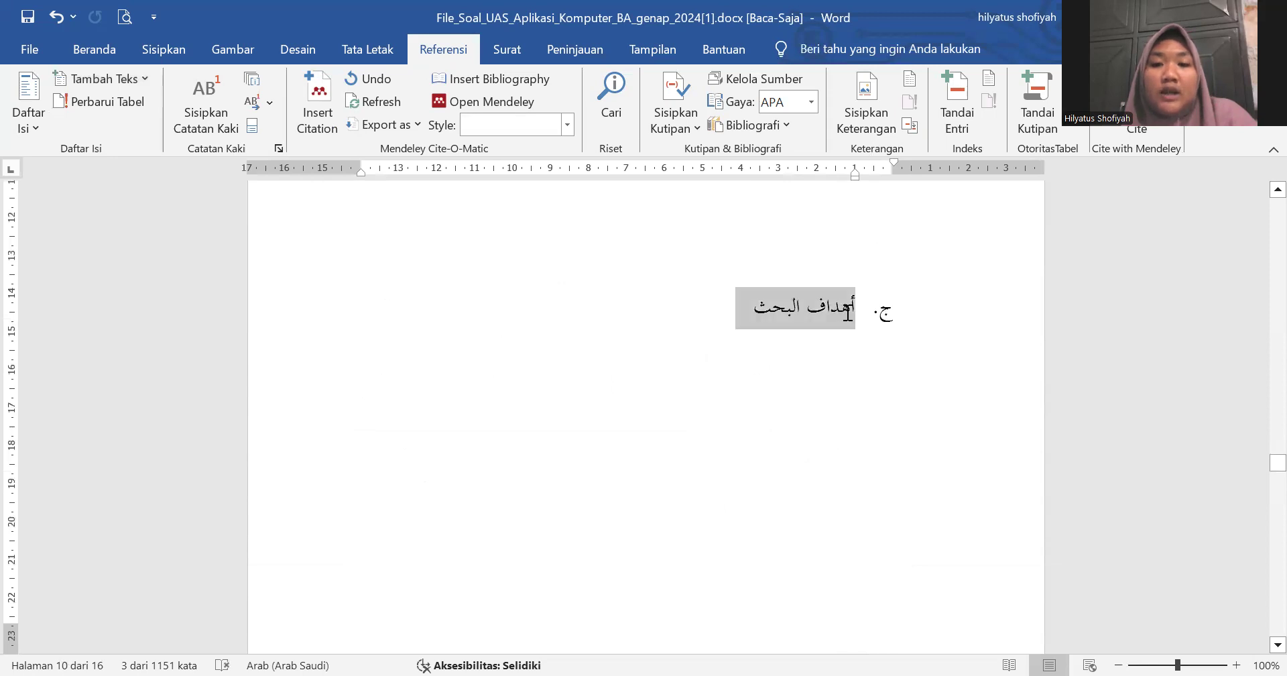
{"action": "left_click", "coordinate": [134, 81]}
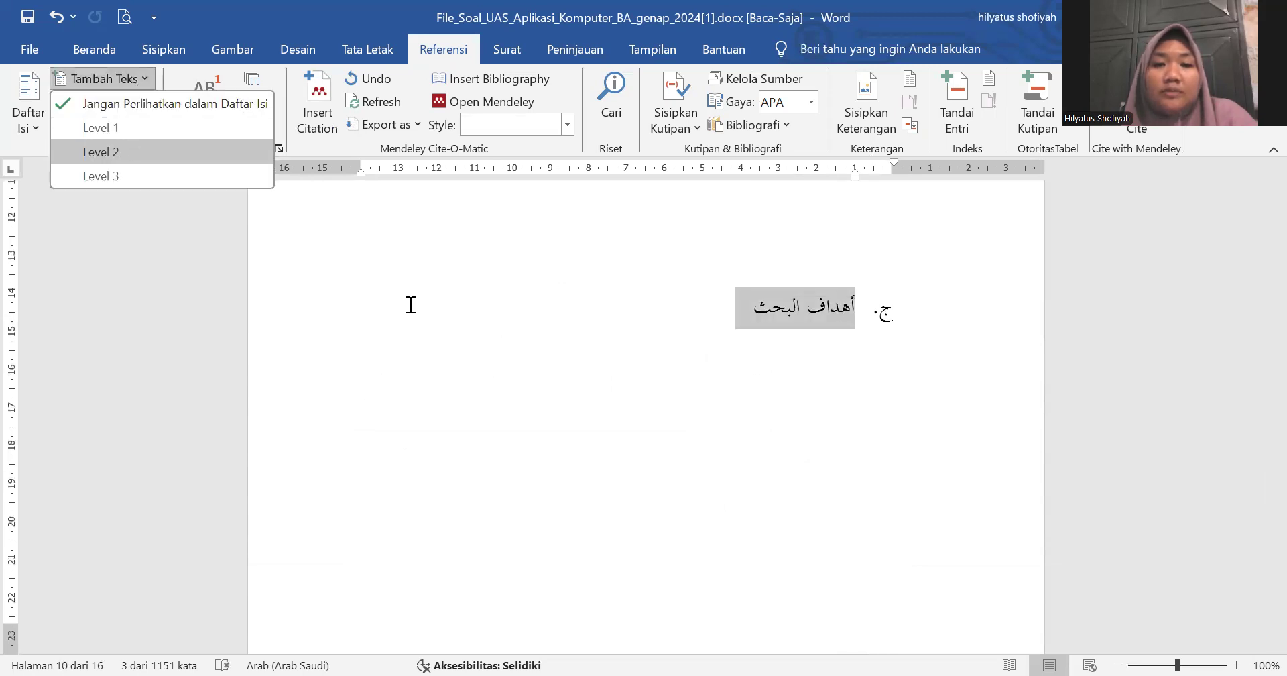
Step: Assign table of contents Level 1 to both lines of the chapter two heading, الفصل الثاني and الاطار النظري
{"action": "scroll", "coordinate": [409, 303], "scroll_direction": "down", "scroll_amount": 8}
{"action": "scroll", "coordinate": [409, 303], "scroll_direction": "down", "scroll_amount": 8}
{"action": "scroll", "coordinate": [409, 302], "scroll_direction": "up", "scroll_amount": 4}
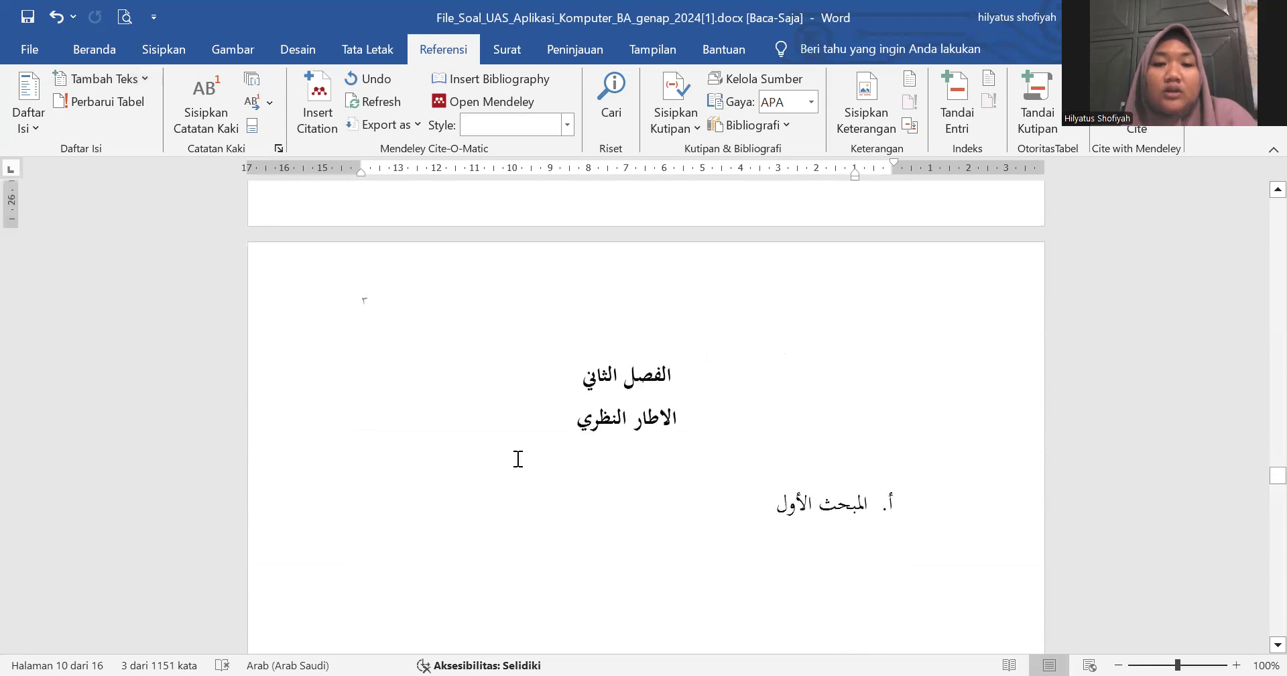
{"action": "left_click_drag", "start_coordinate": [578, 420], "coordinate": [686, 368]}
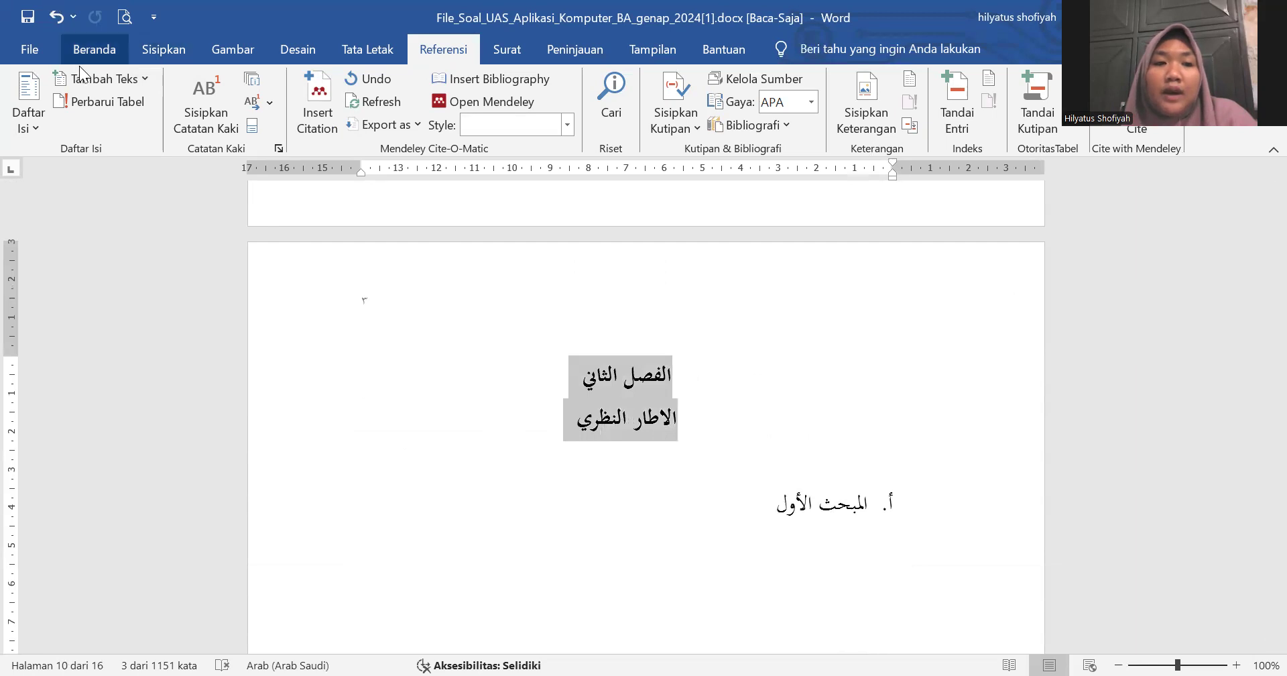
{"action": "left_click", "coordinate": [81, 77]}
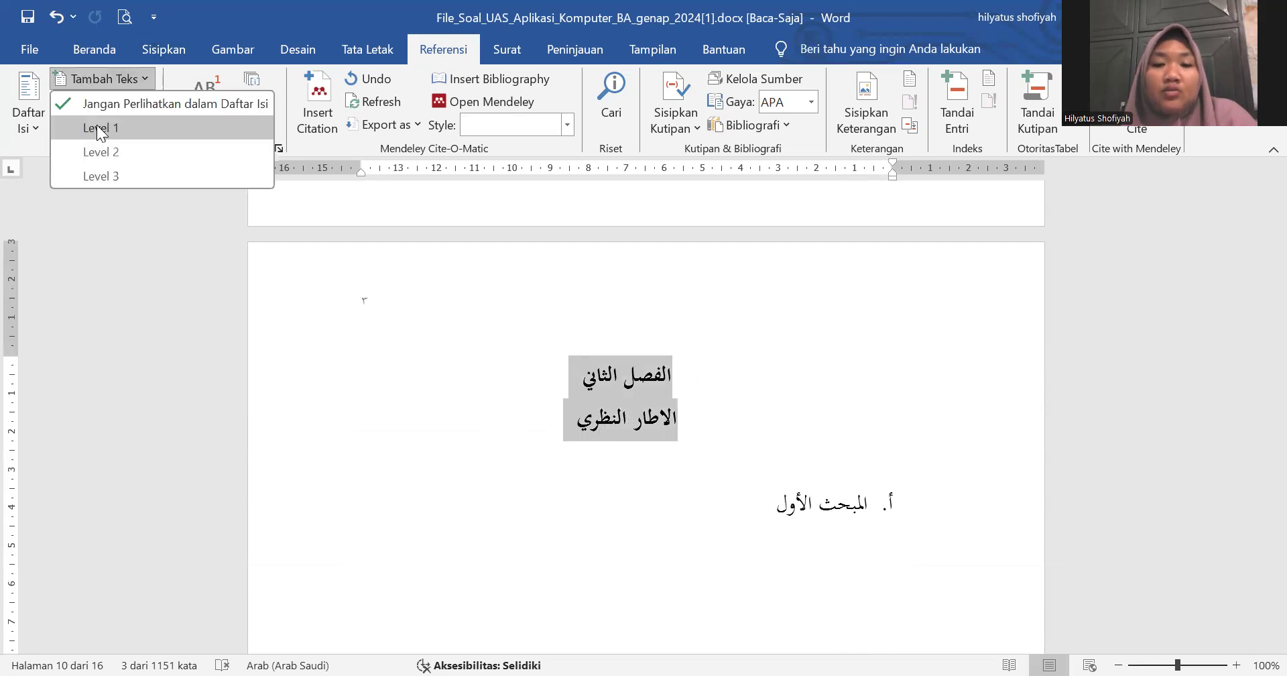
{"action": "left_click", "coordinate": [97, 128]}
Step: Mark the chapter two subheading المبحث الأول as Level 2 table of contents text
{"action": "left_click_drag", "start_coordinate": [762, 509], "coordinate": [793, 516]}
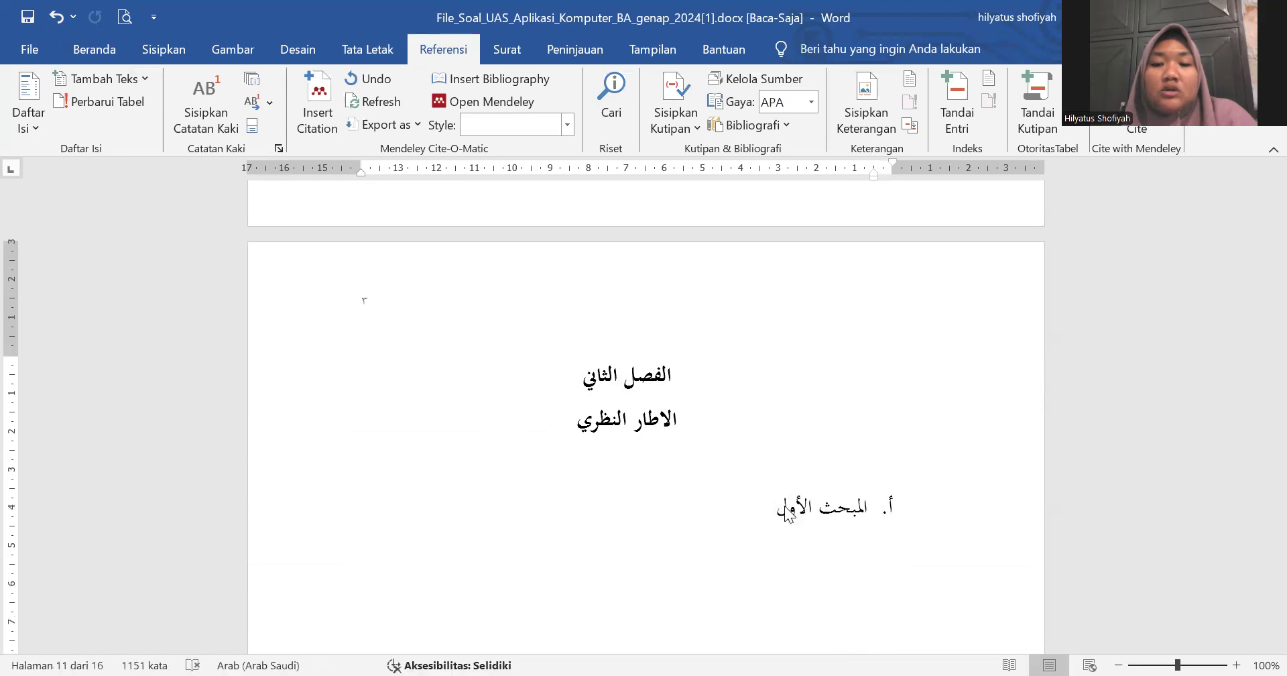
{"action": "left_click", "coordinate": [55, 17]}
{"action": "left_click_drag", "start_coordinate": [788, 509], "coordinate": [872, 522]}
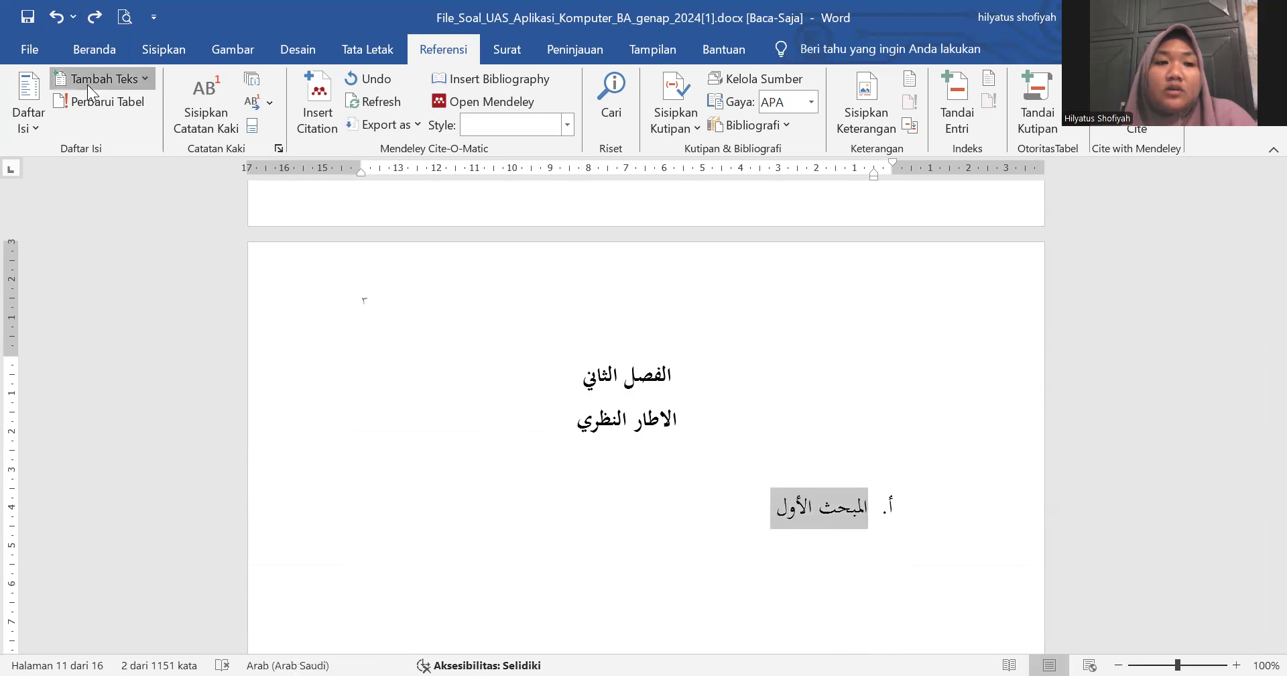
{"action": "left_click", "coordinate": [87, 80]}
{"action": "left_click", "coordinate": [100, 137]}
{"action": "left_click", "coordinate": [106, 82]}
{"action": "left_click", "coordinate": [99, 151]}
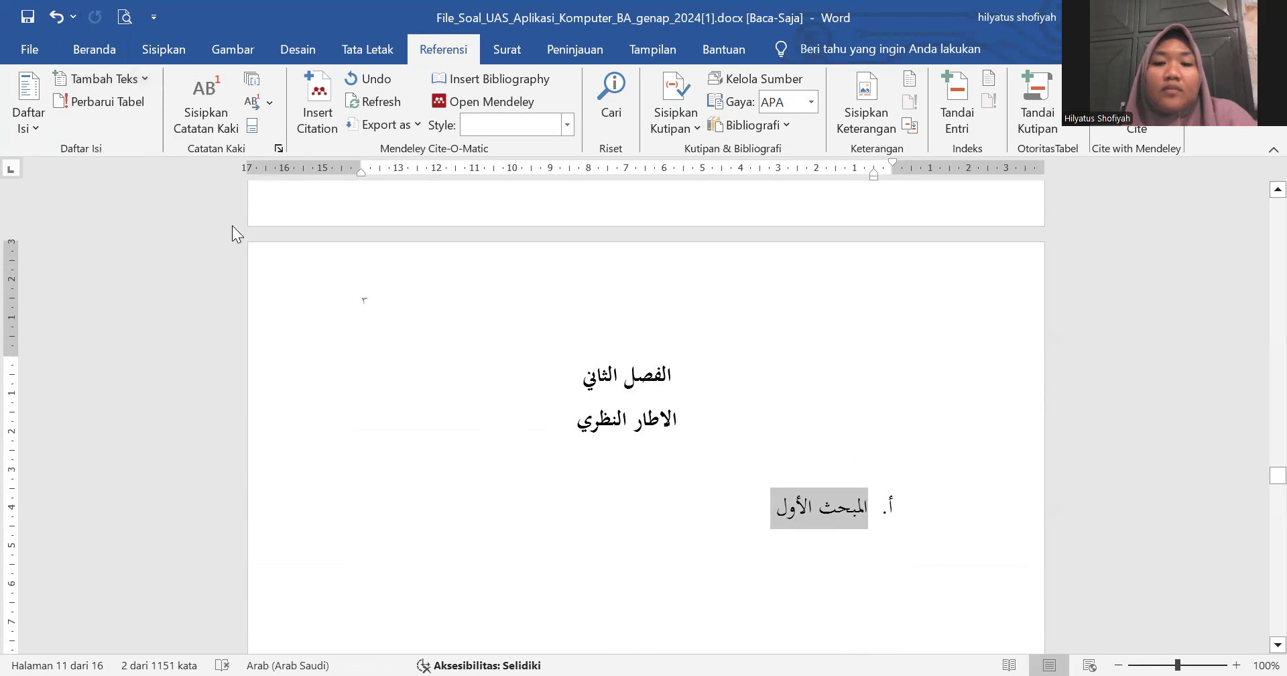
Step: Assign table of contents Level 2 to the chapter two subheading المبحث الثاني
{"action": "scroll", "coordinate": [385, 416], "scroll_direction": "down", "scroll_amount": 4}
{"action": "scroll", "coordinate": [644, 473], "scroll_direction": "down", "scroll_amount": 10}
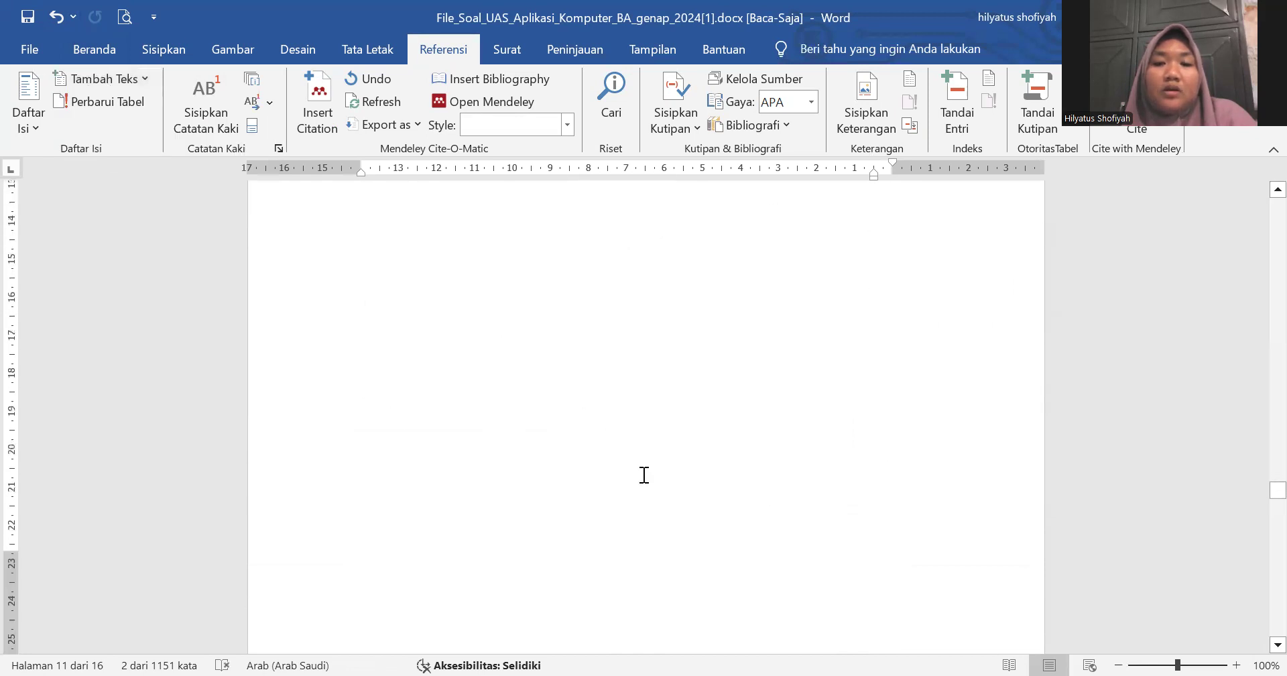
{"action": "scroll", "coordinate": [644, 474], "scroll_direction": "down", "scroll_amount": 5}
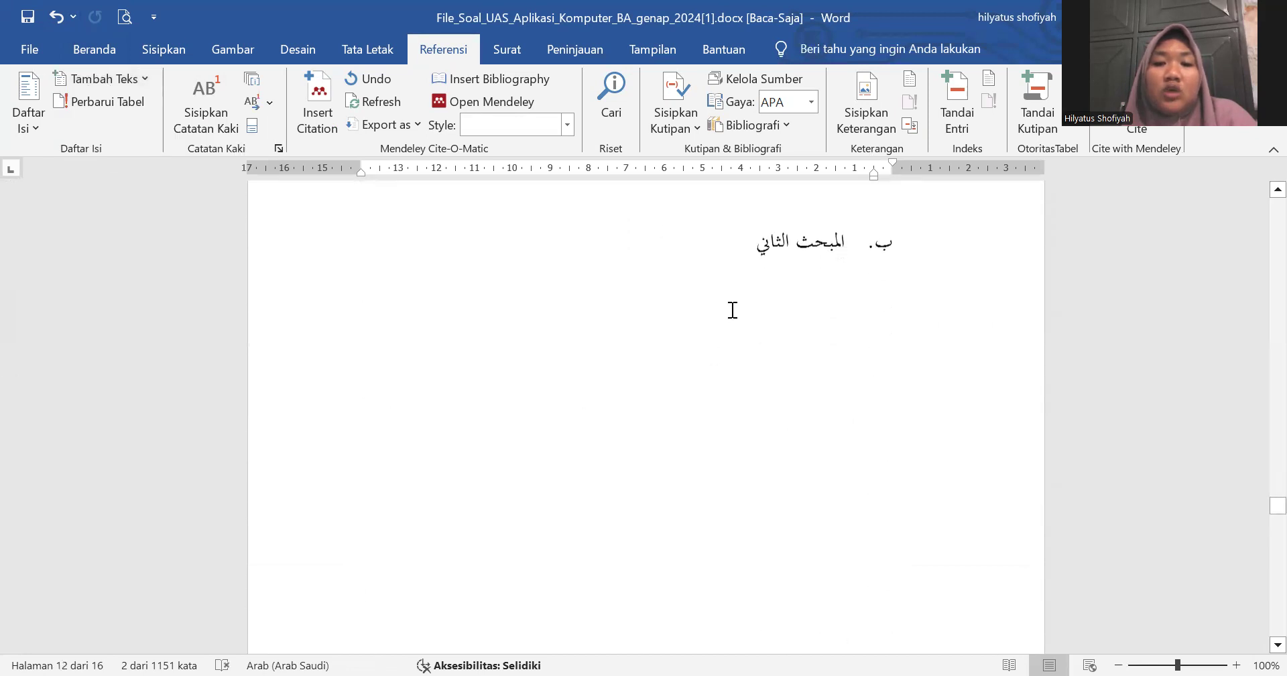
{"action": "left_click_drag", "start_coordinate": [756, 247], "coordinate": [843, 253]}
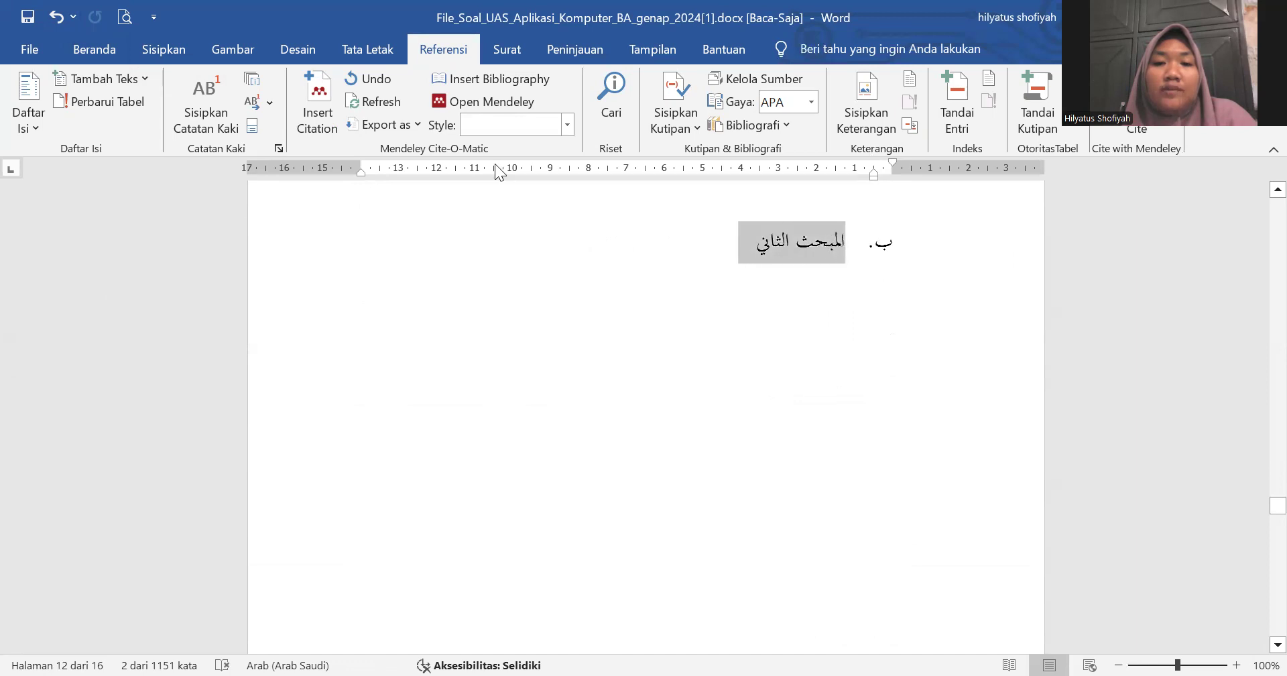
{"action": "left_click", "coordinate": [123, 144]}
Step: Assign table of contents Level 1 to both lines of the chapter three heading, الفصل الثالث and منهجيه البحث
{"action": "scroll", "coordinate": [498, 331], "scroll_direction": "down", "scroll_amount": 5}
{"action": "scroll", "coordinate": [498, 331], "scroll_direction": "down", "scroll_amount": 8}
{"action": "left_click_drag", "start_coordinate": [571, 301], "coordinate": [684, 254]}
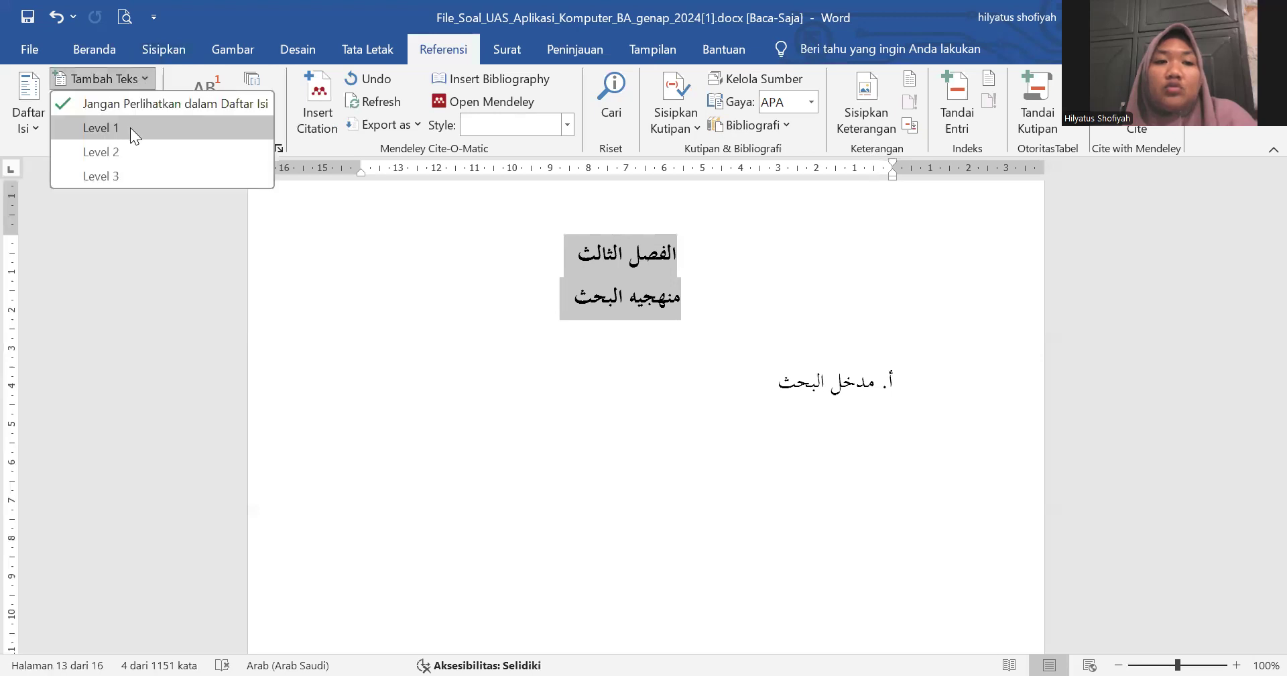
{"action": "left_click", "coordinate": [130, 127]}
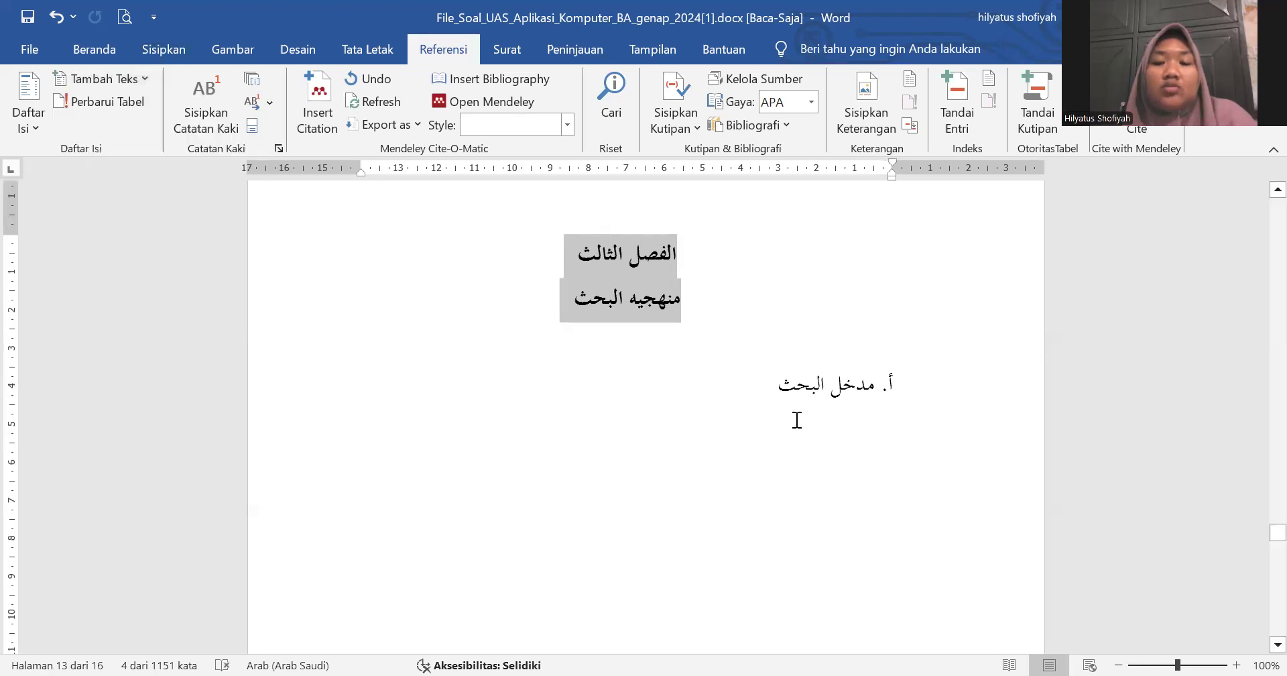
Step: Mark the chapter three subheading مدخل البحث as Level 2 table of contents text and align it right again
{"action": "left_click", "coordinate": [777, 403]}
{"action": "left_click_drag", "start_coordinate": [779, 403], "coordinate": [874, 398]}
{"action": "left_click", "coordinate": [745, 420]}
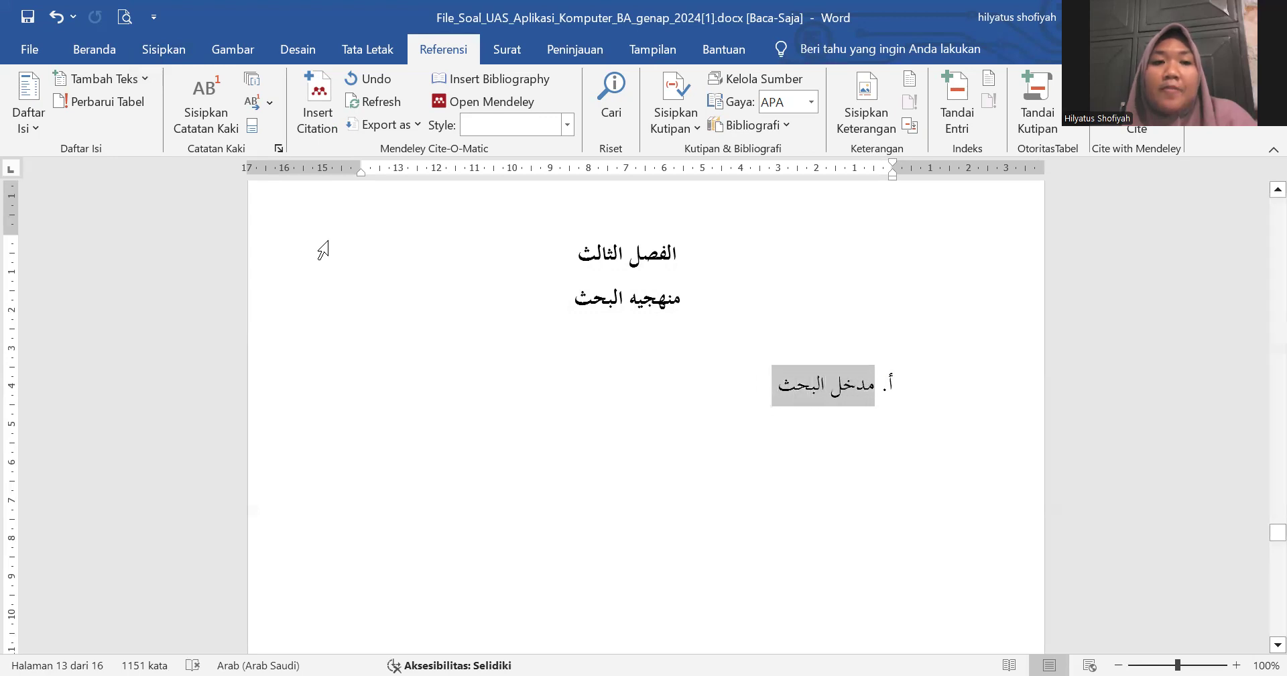
{"action": "left_click", "coordinate": [135, 78]}
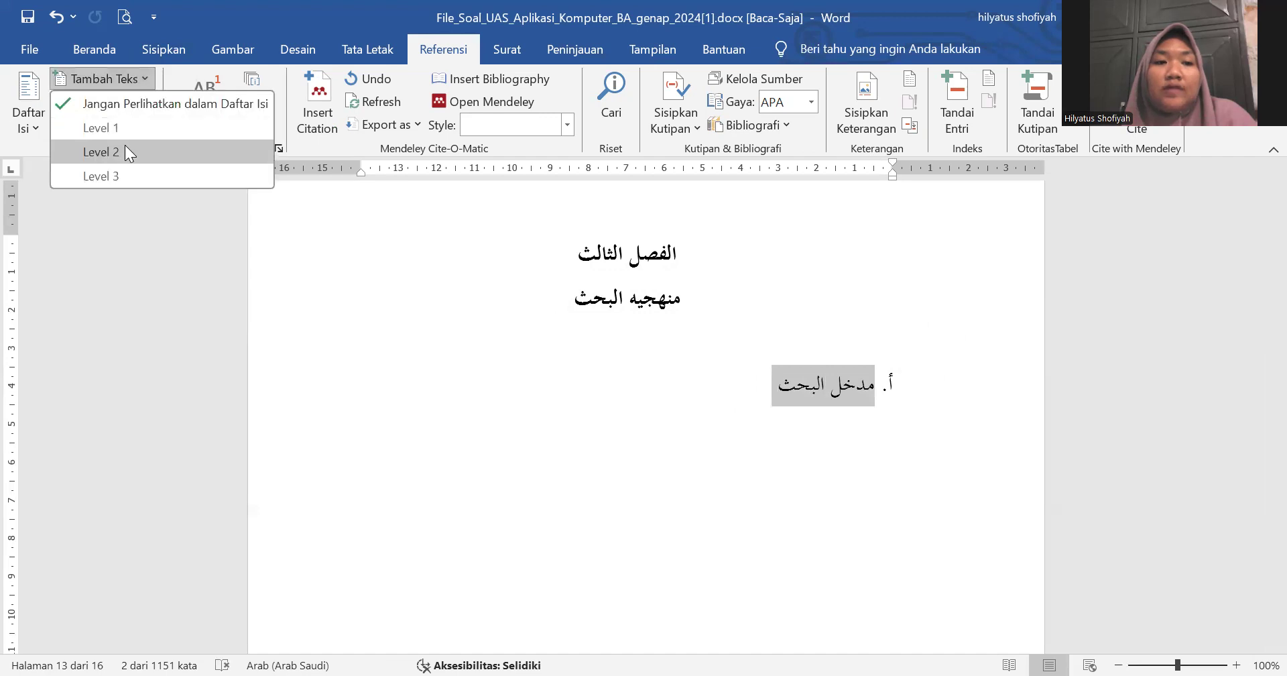
{"action": "left_click", "coordinate": [127, 152]}
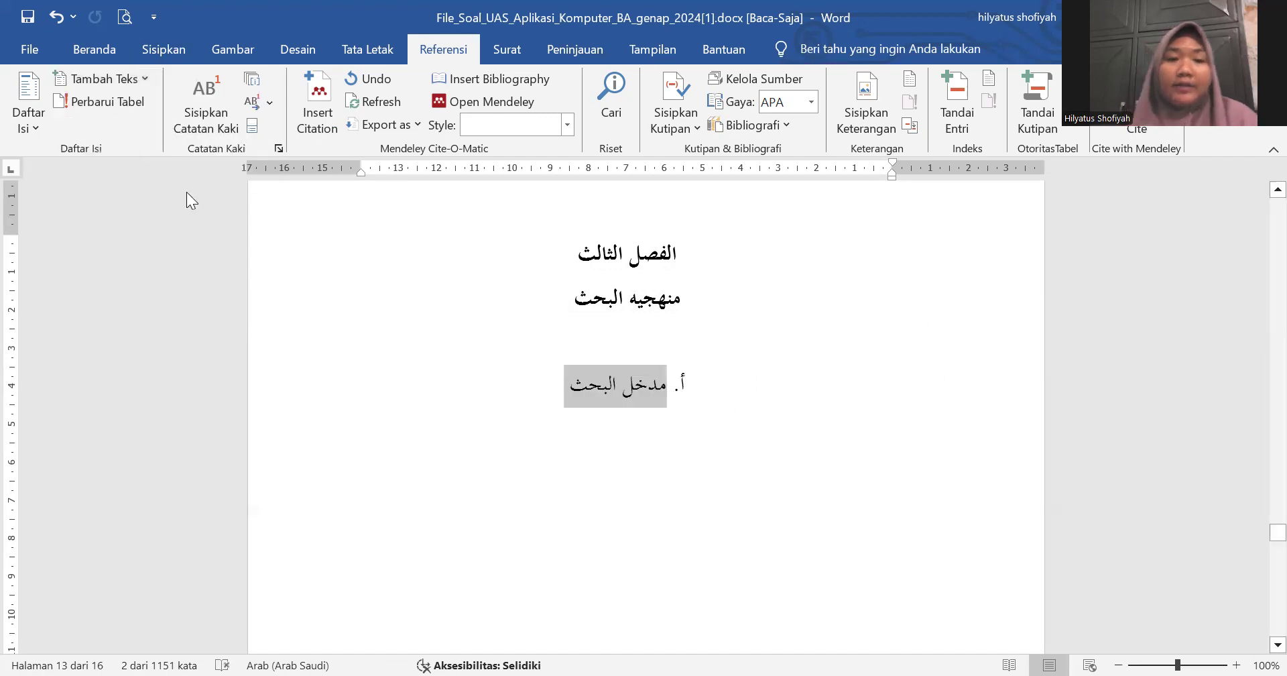
{"action": "left_click", "coordinate": [94, 48]}
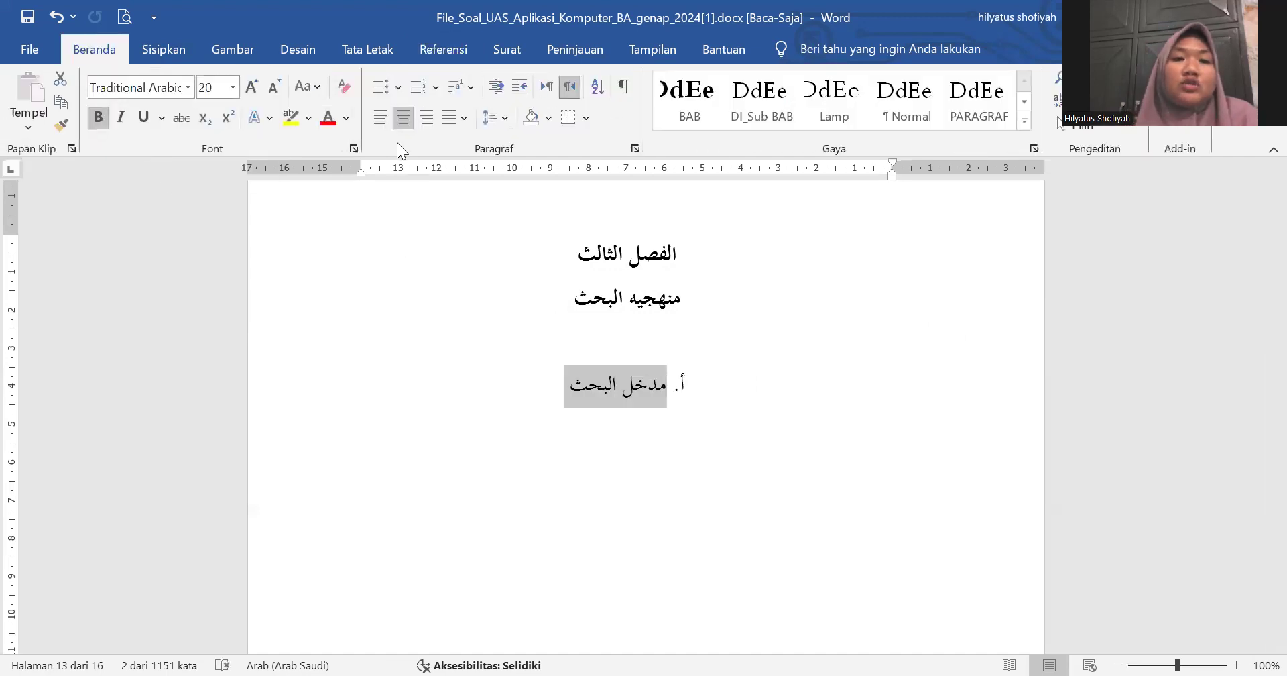
{"action": "left_click", "coordinate": [424, 126]}
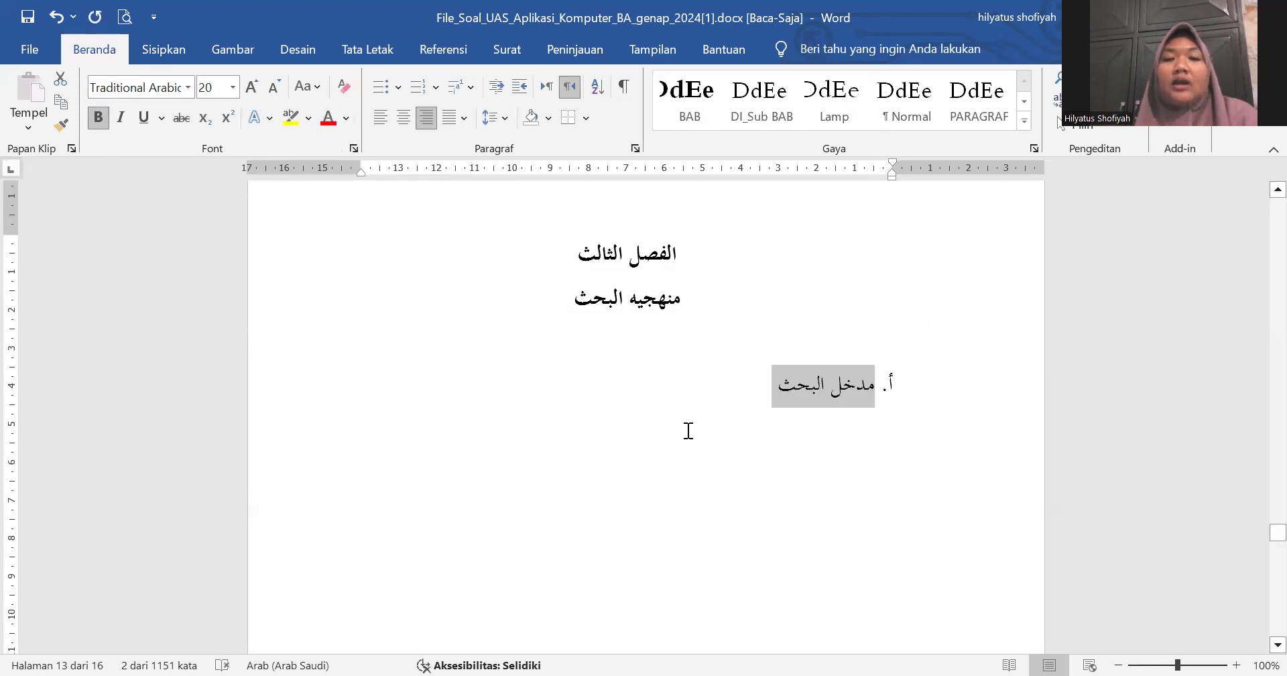
Step: Add the chapter three subheading مجتمع البحث وعينته to the table of contents as Level 2 and restore its right alignment
{"action": "scroll", "coordinate": [816, 526], "scroll_direction": "down", "scroll_amount": 10}
{"action": "scroll", "coordinate": [815, 526], "scroll_direction": "up", "scroll_amount": 3}
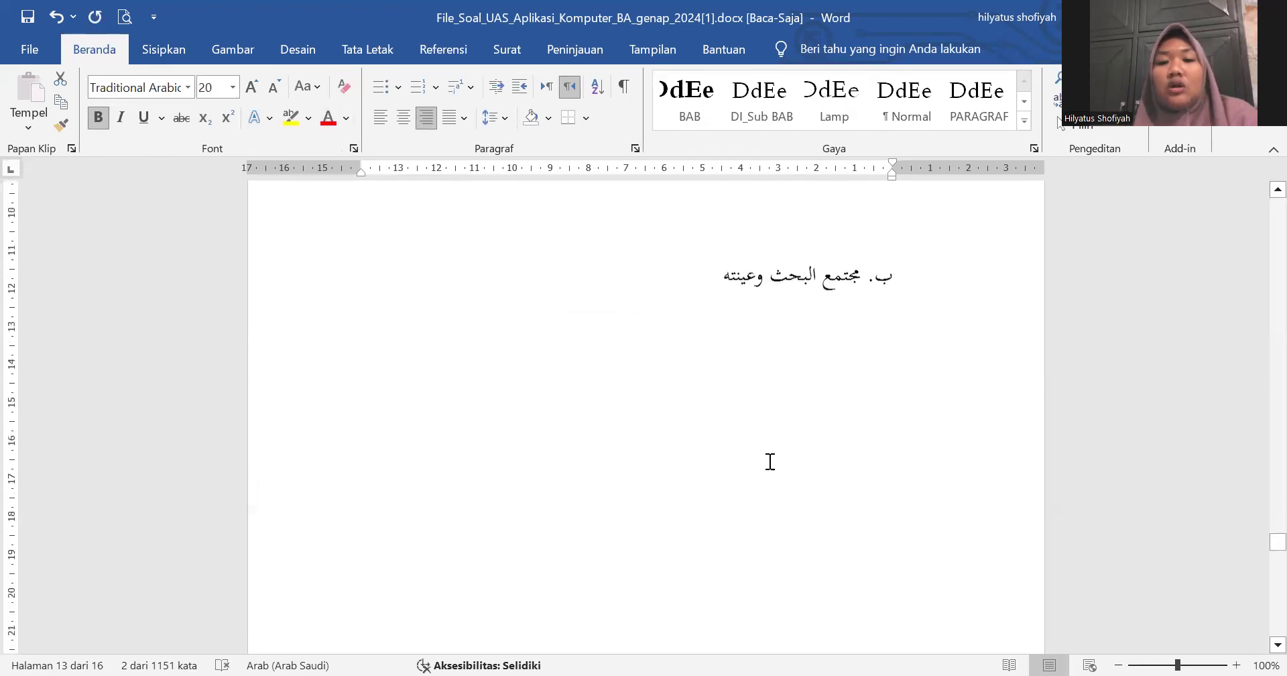
{"action": "left_click_drag", "start_coordinate": [725, 288], "coordinate": [852, 288]}
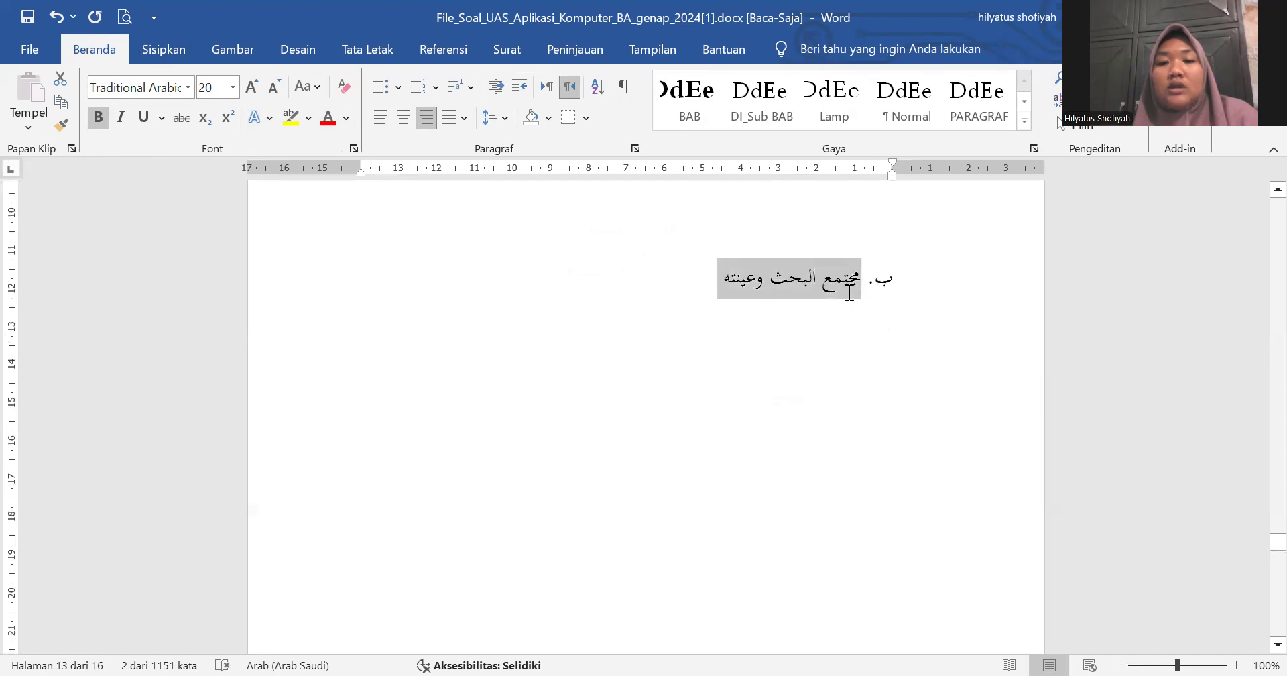
{"action": "left_click", "coordinate": [461, 55]}
{"action": "left_click", "coordinate": [137, 73]}
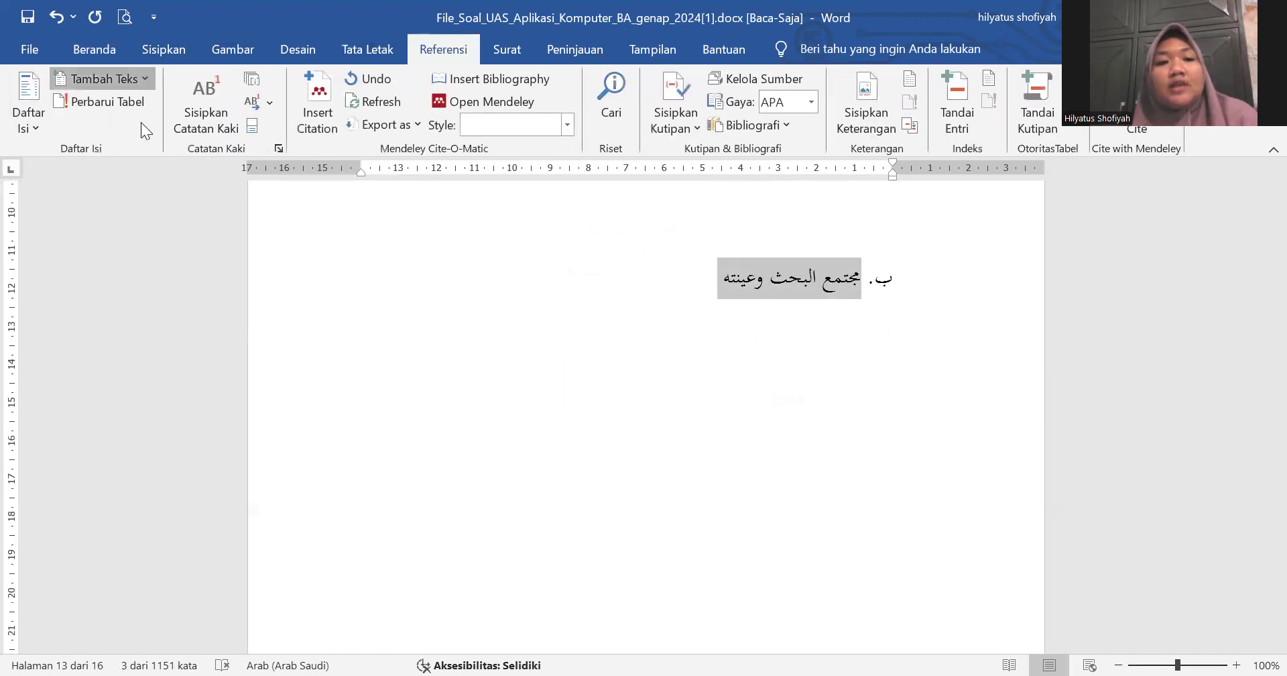
{"action": "left_click", "coordinate": [138, 150]}
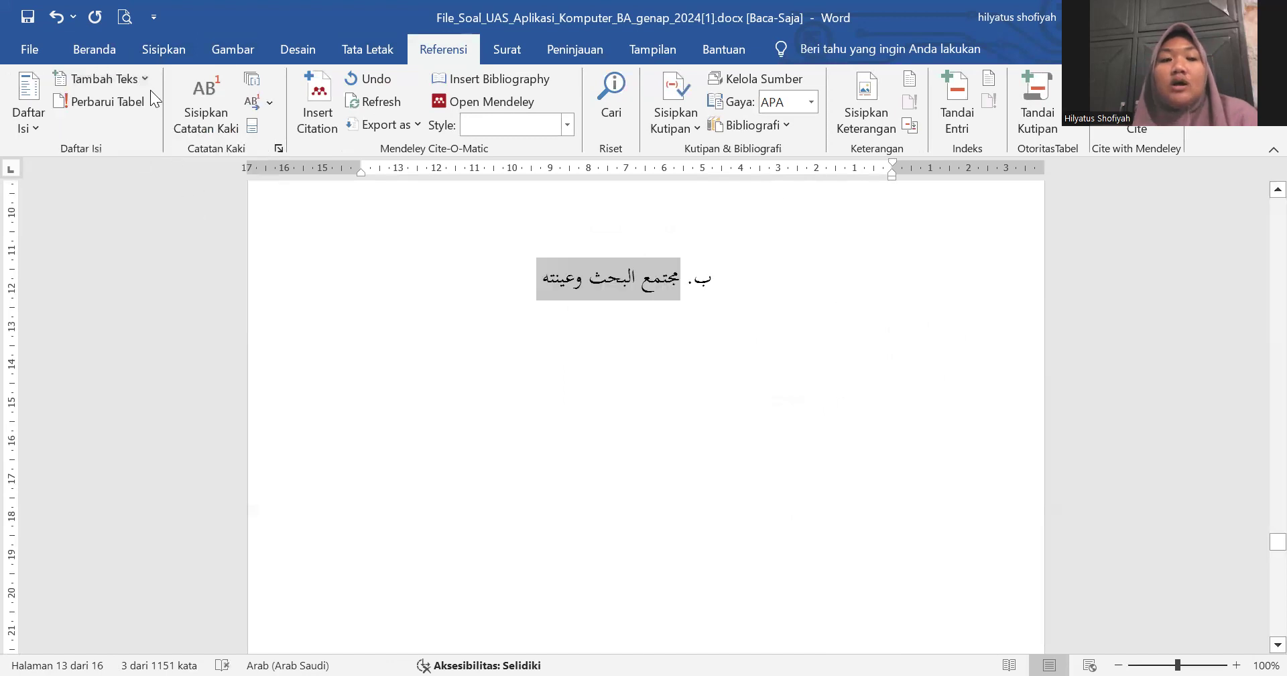
{"action": "left_click", "coordinate": [79, 47]}
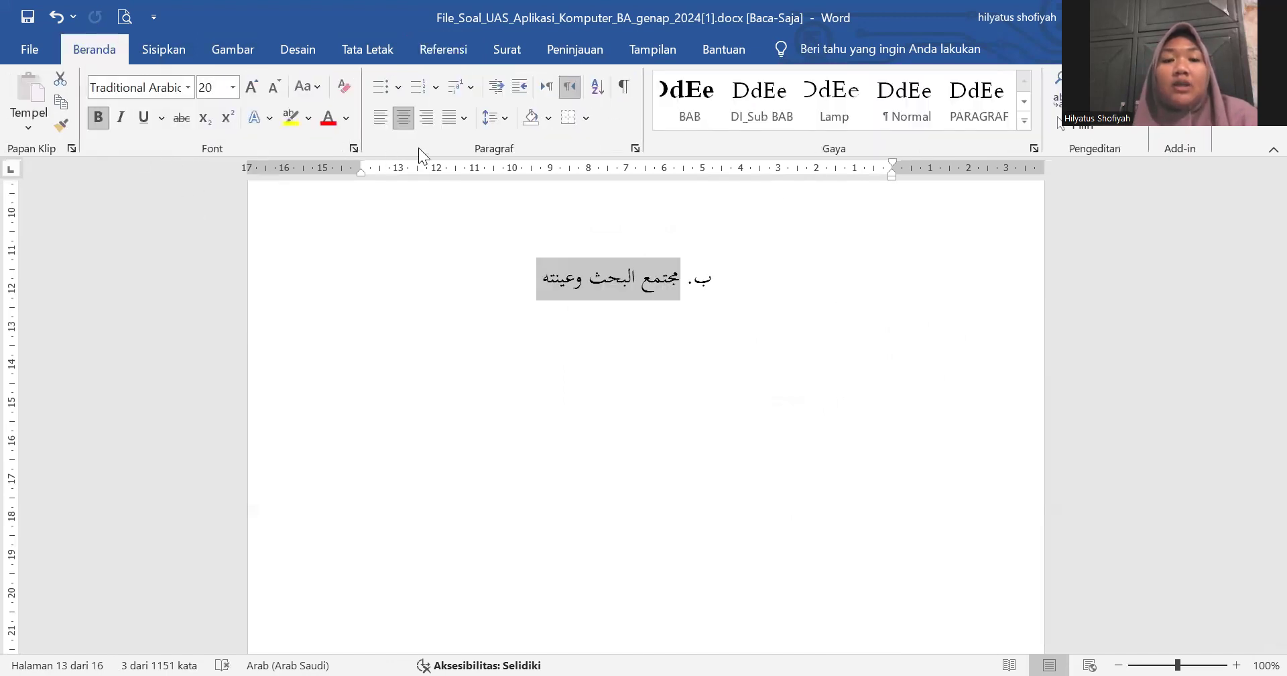
{"action": "left_click", "coordinate": [426, 117]}
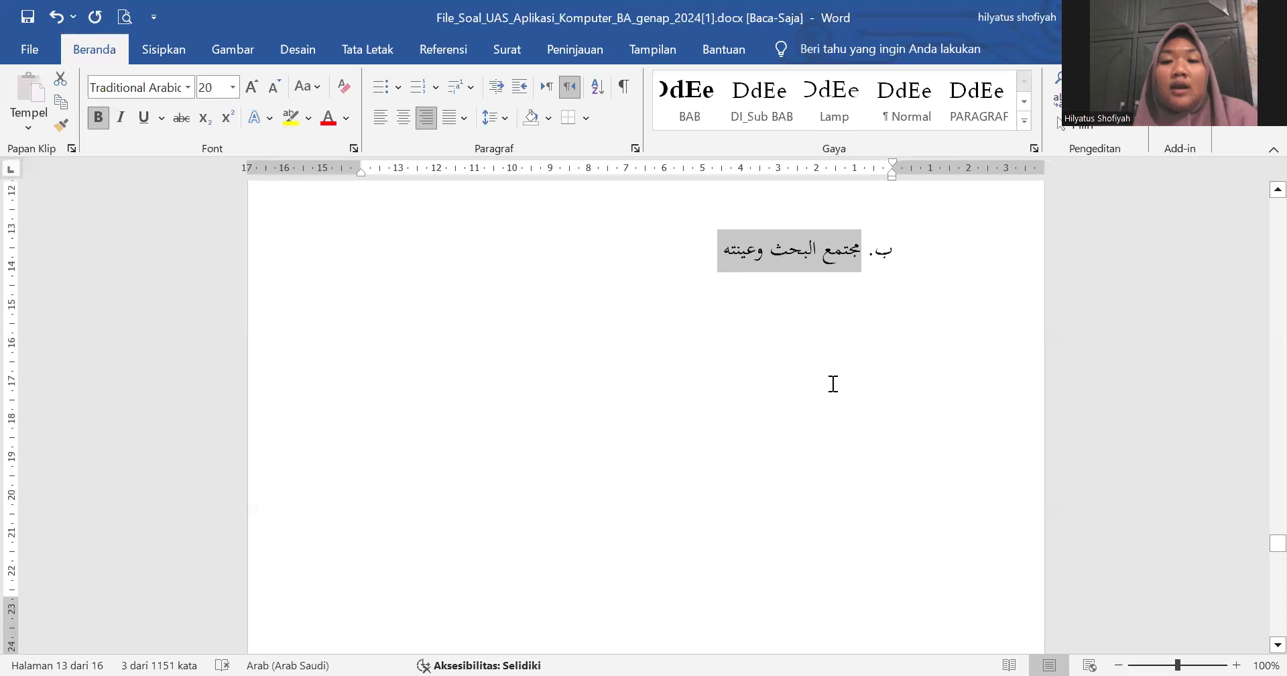
Step: Assign table of contents Level 1 to the Arabic references heading المراجع العربية
{"action": "scroll", "coordinate": [825, 351], "scroll_direction": "down", "scroll_amount": 10}
{"action": "left_click_drag", "start_coordinate": [682, 298], "coordinate": [566, 298]}
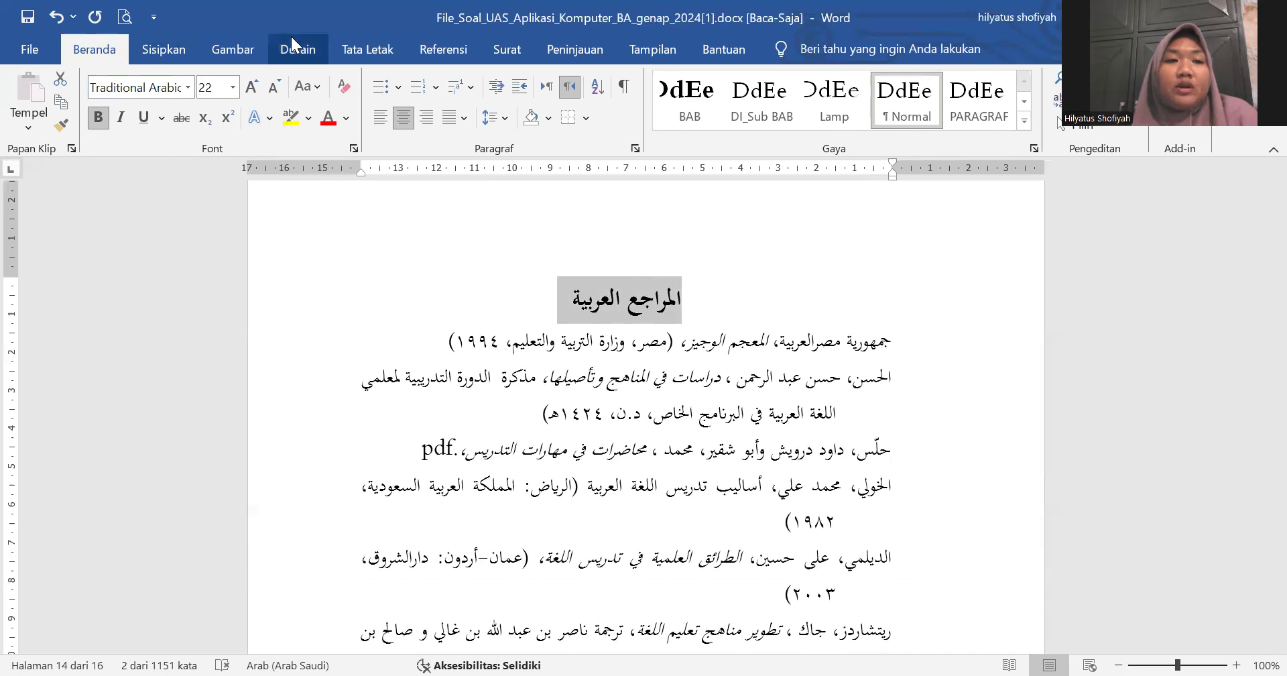
{"action": "left_click", "coordinate": [437, 47]}
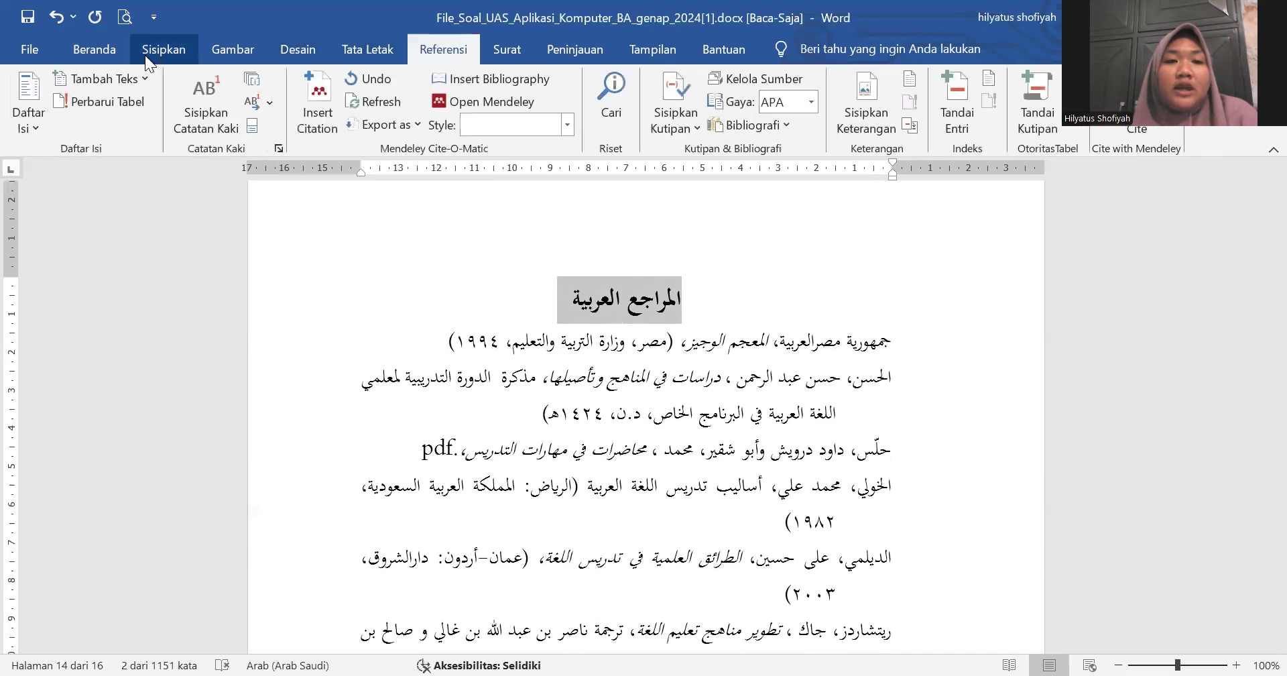
{"action": "left_click", "coordinate": [116, 74]}
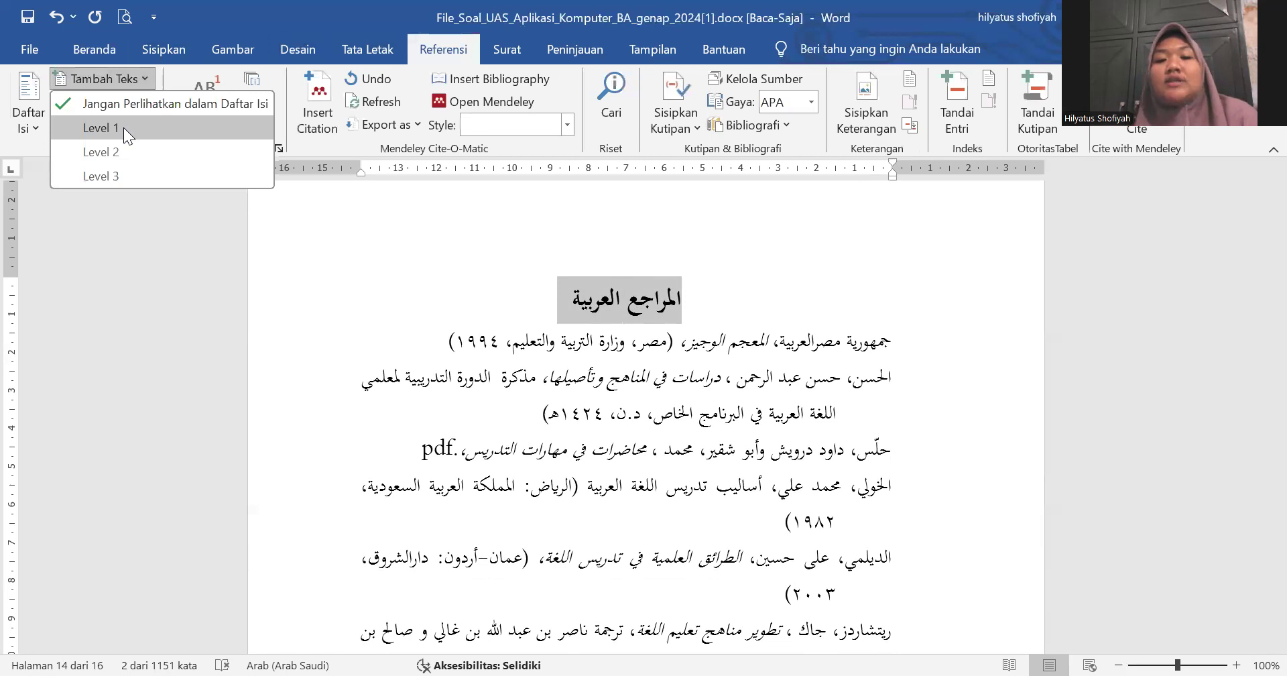
{"action": "left_click", "coordinate": [123, 127]}
Step: Mark the foreign references heading المراجع الأجنبية as Level 1 table of contents text
{"action": "scroll", "coordinate": [559, 327], "scroll_direction": "down", "scroll_amount": 15}
{"action": "scroll", "coordinate": [559, 326], "scroll_direction": "down", "scroll_amount": 3}
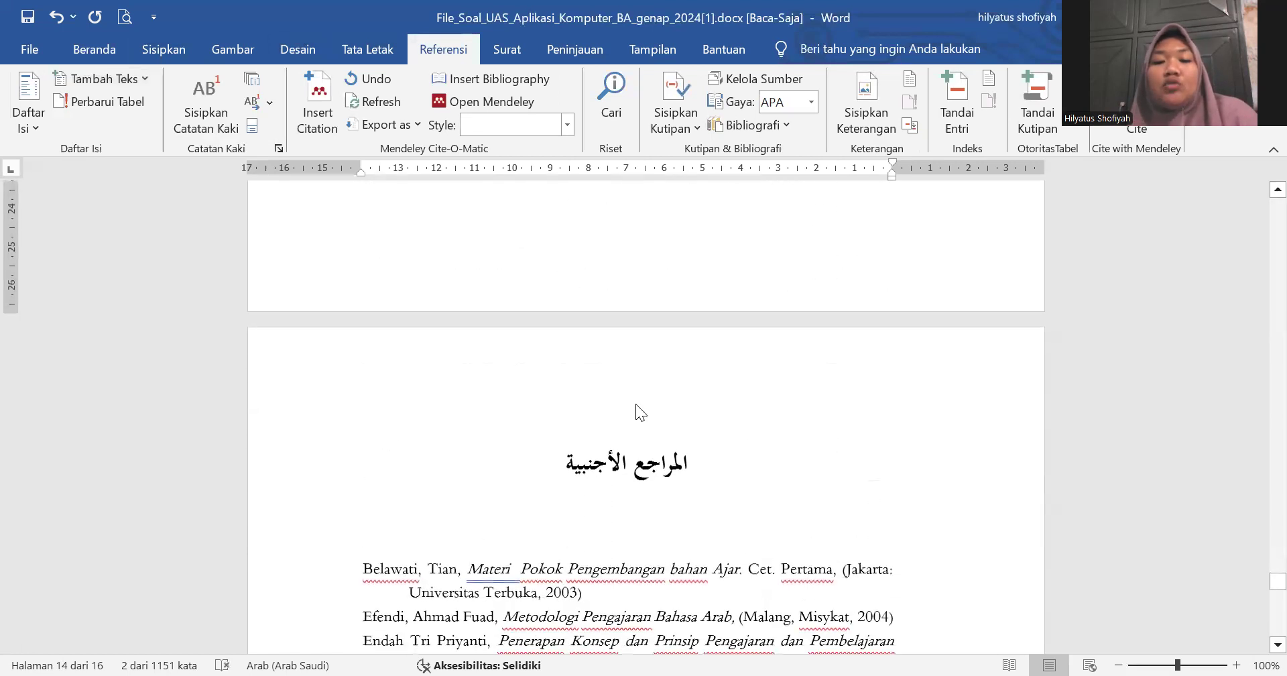
{"action": "left_click_drag", "start_coordinate": [566, 467], "coordinate": [691, 467]}
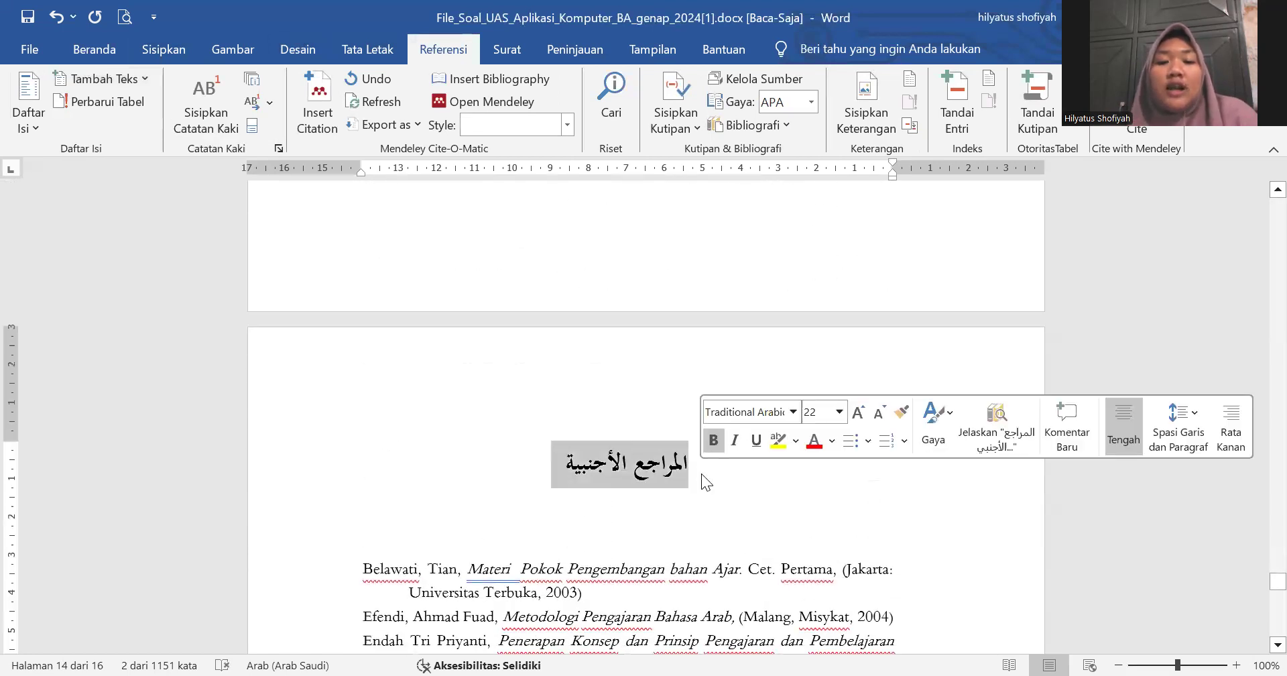
{"action": "left_click", "coordinate": [126, 75]}
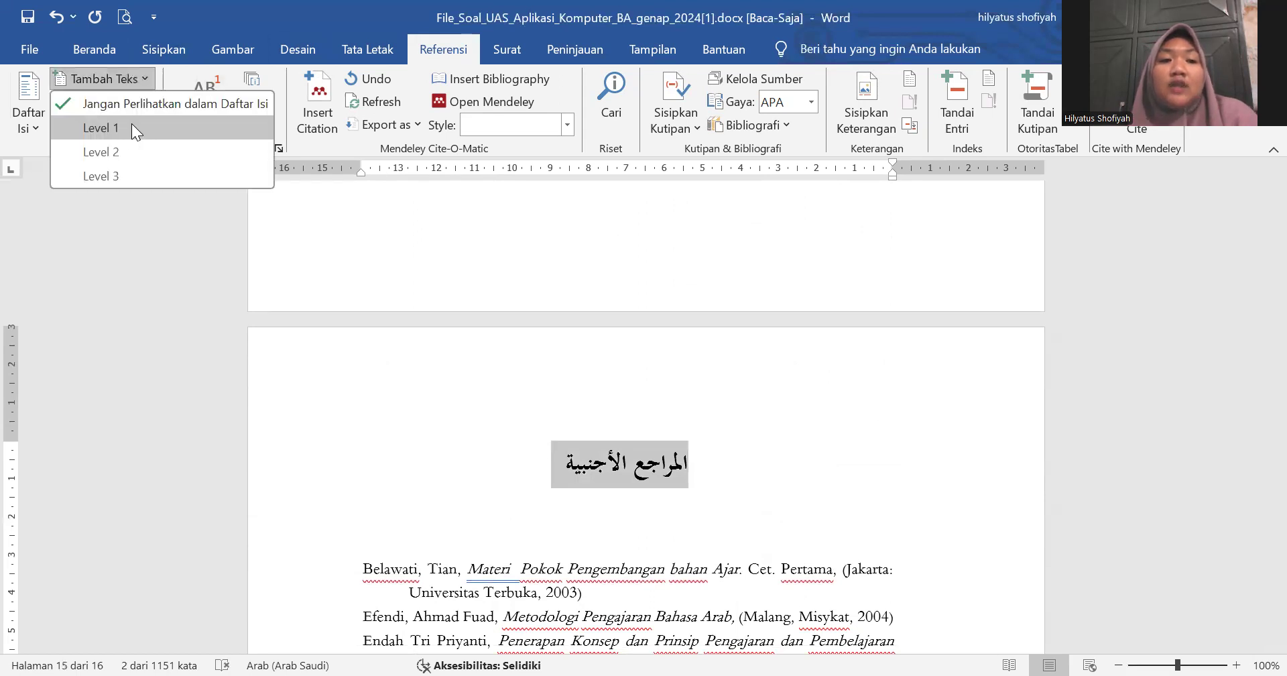
{"action": "left_click", "coordinate": [132, 127]}
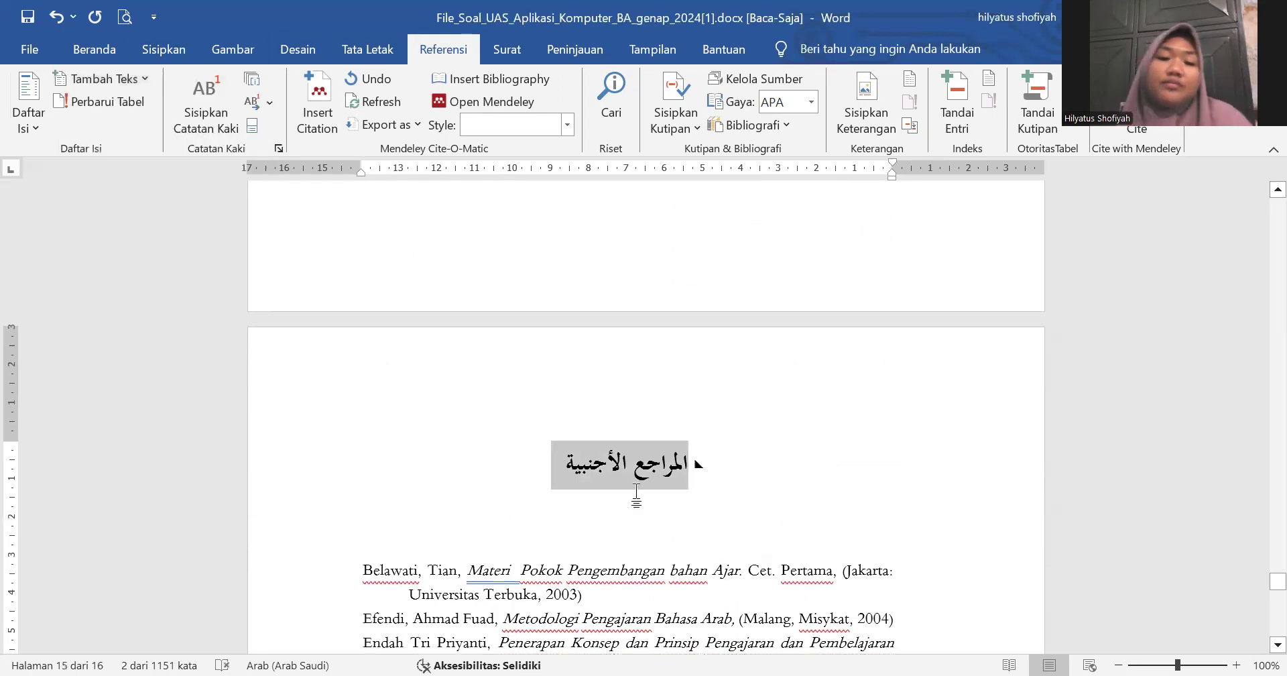
Step: Add the researcher biography heading السيرة الذاتية للباحث/ة to the table of contents as Level 1 text
{"action": "scroll", "coordinate": [683, 480], "scroll_direction": "down", "scroll_amount": 9}
{"action": "scroll", "coordinate": [683, 480], "scroll_direction": "down", "scroll_amount": 15}
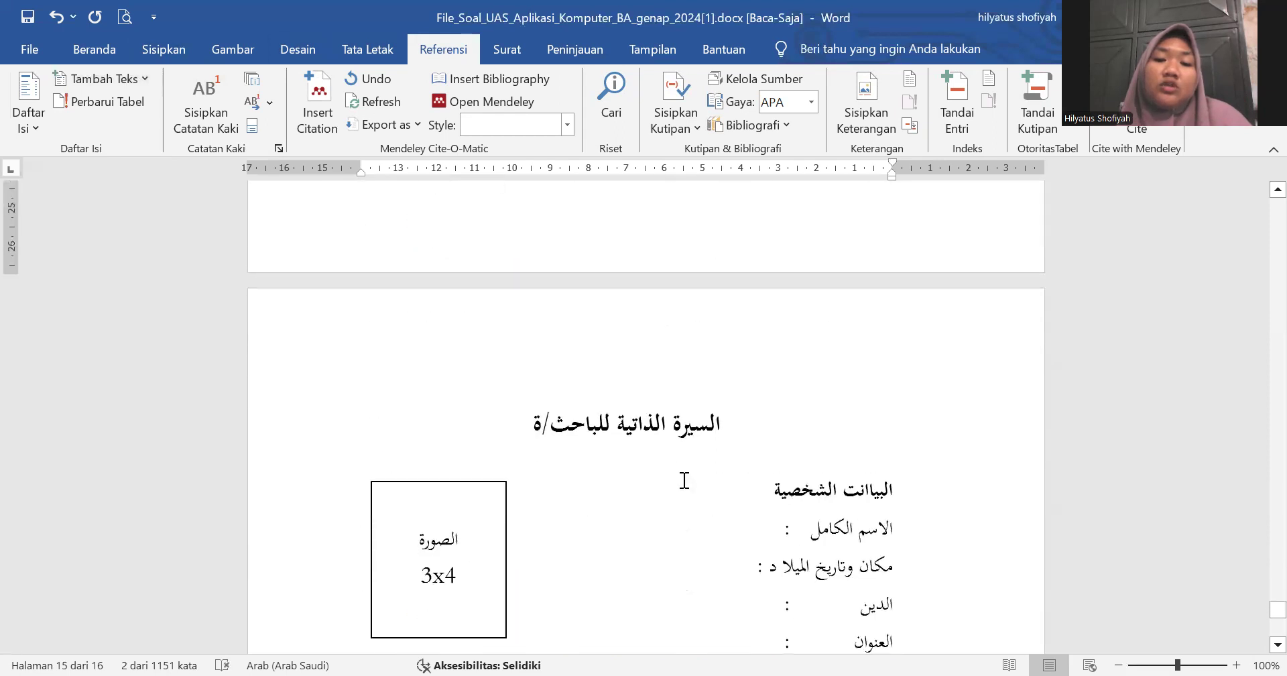
{"action": "left_click_drag", "start_coordinate": [736, 428], "coordinate": [527, 429]}
{"action": "left_click", "coordinate": [134, 81]}
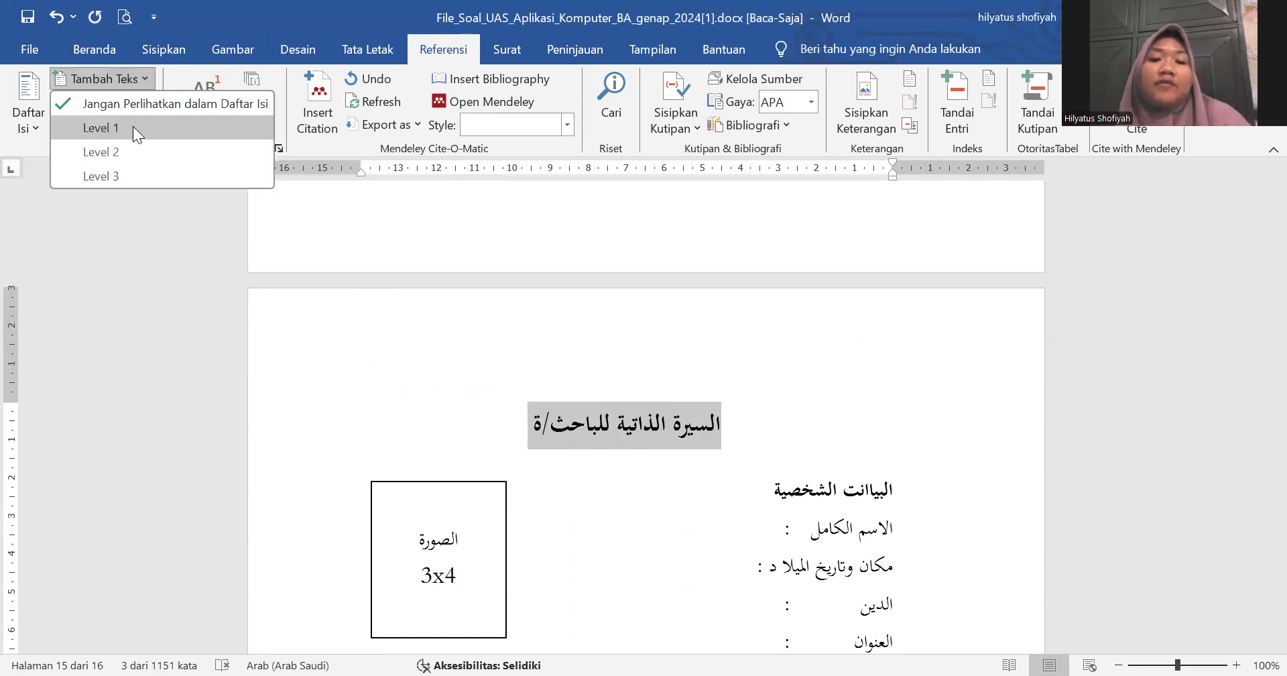
{"action": "left_click", "coordinate": [134, 128]}
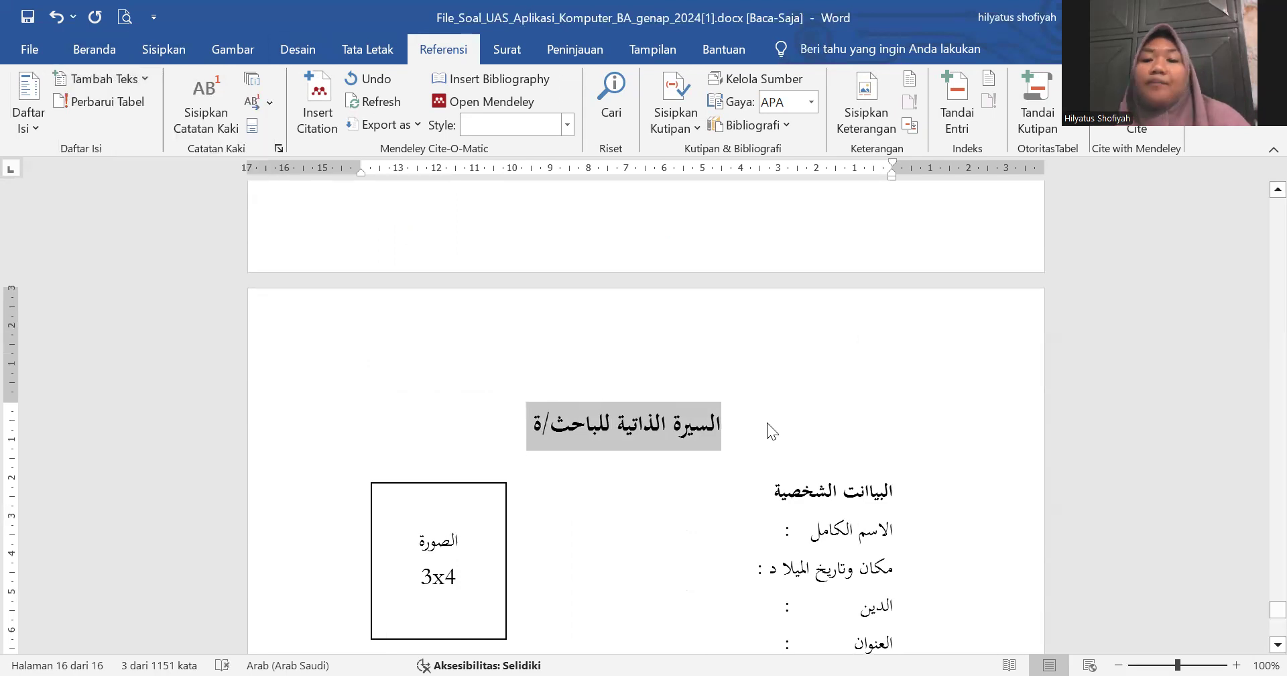
{"action": "left_click", "coordinate": [137, 74]}
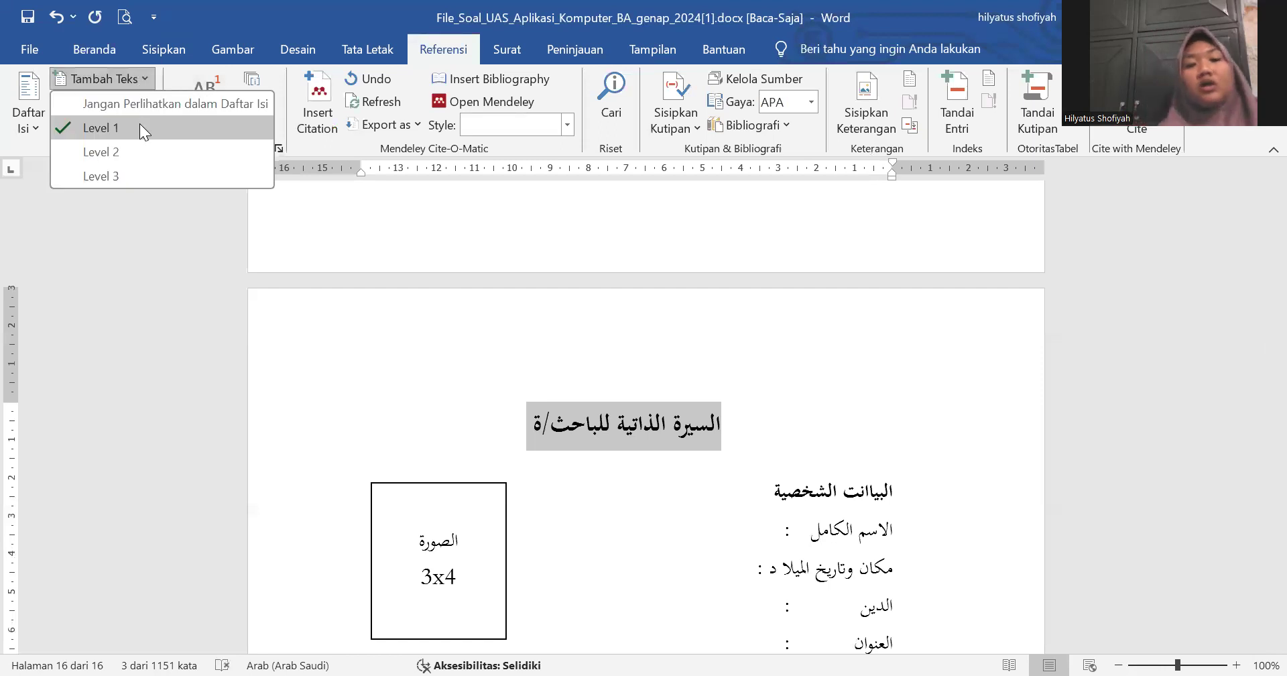
{"action": "left_click", "coordinate": [139, 124]}
Step: Insert the automatic table of contents Daftar Isi Otomatis 1 beneath the heading محتويات البحث and check its entries
{"action": "scroll", "coordinate": [767, 370], "scroll_direction": "up", "scroll_amount": 20}
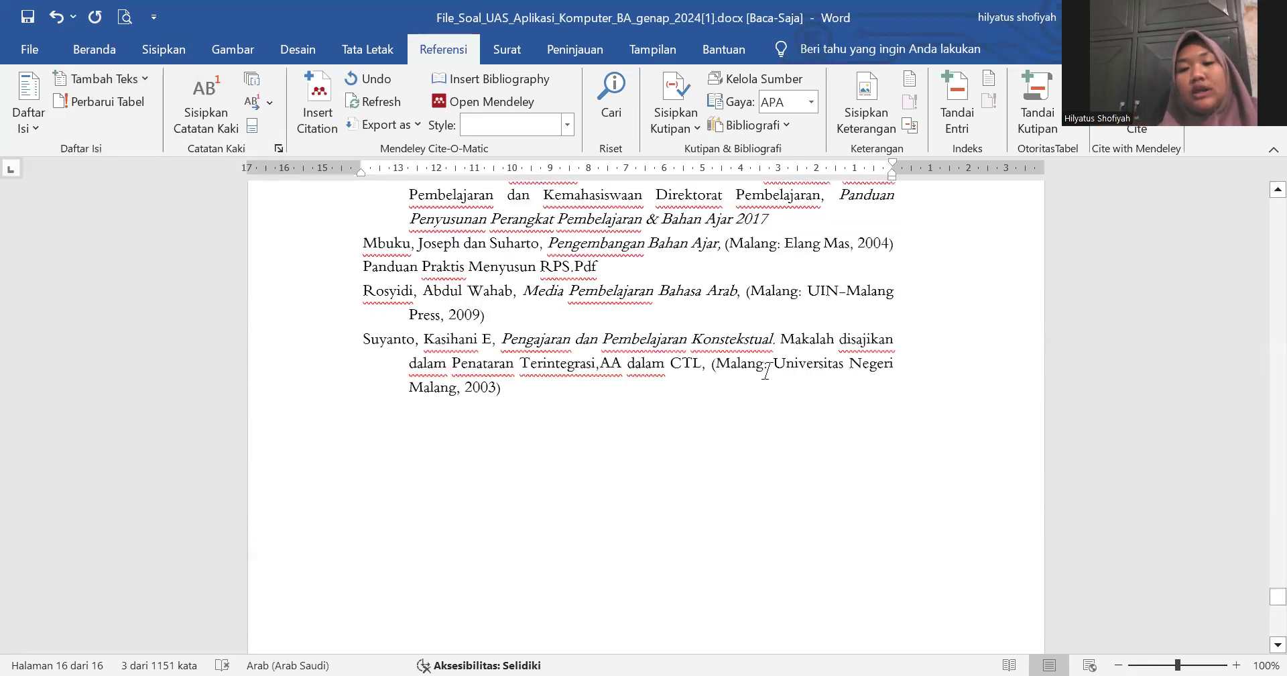
{"action": "scroll", "coordinate": [768, 371], "scroll_direction": "up", "scroll_amount": 20}
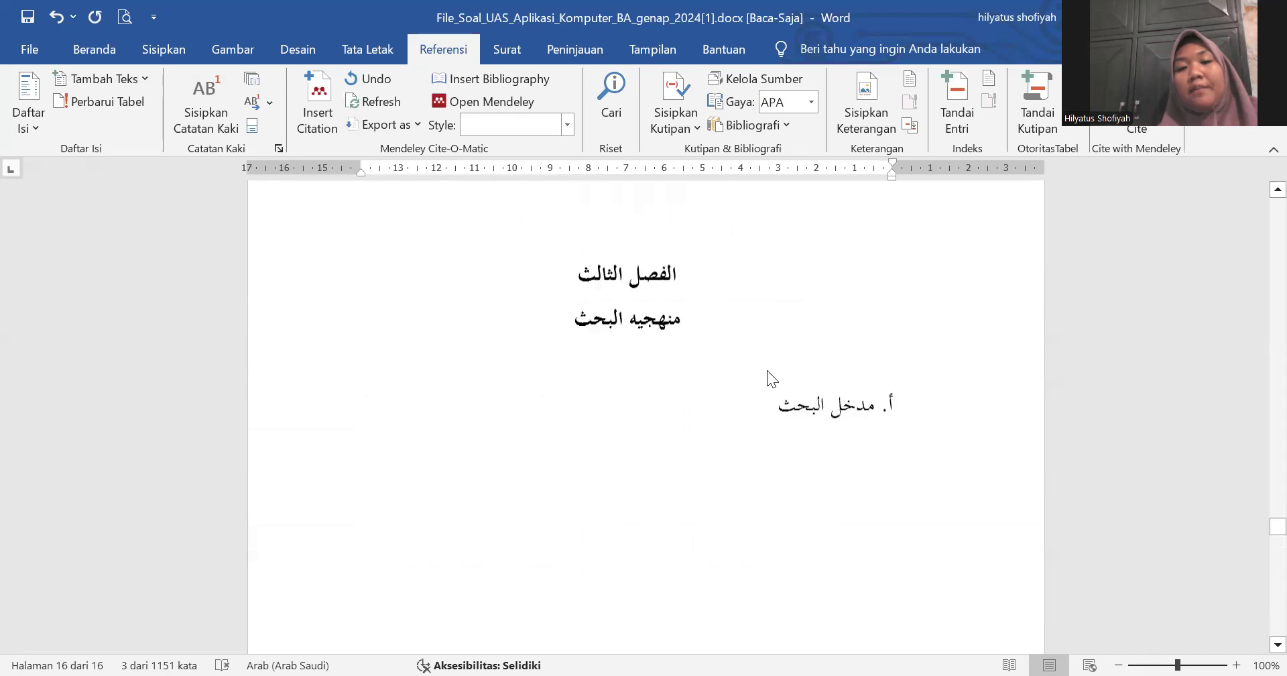
{"action": "scroll", "coordinate": [767, 370], "scroll_direction": "up", "scroll_amount": 20}
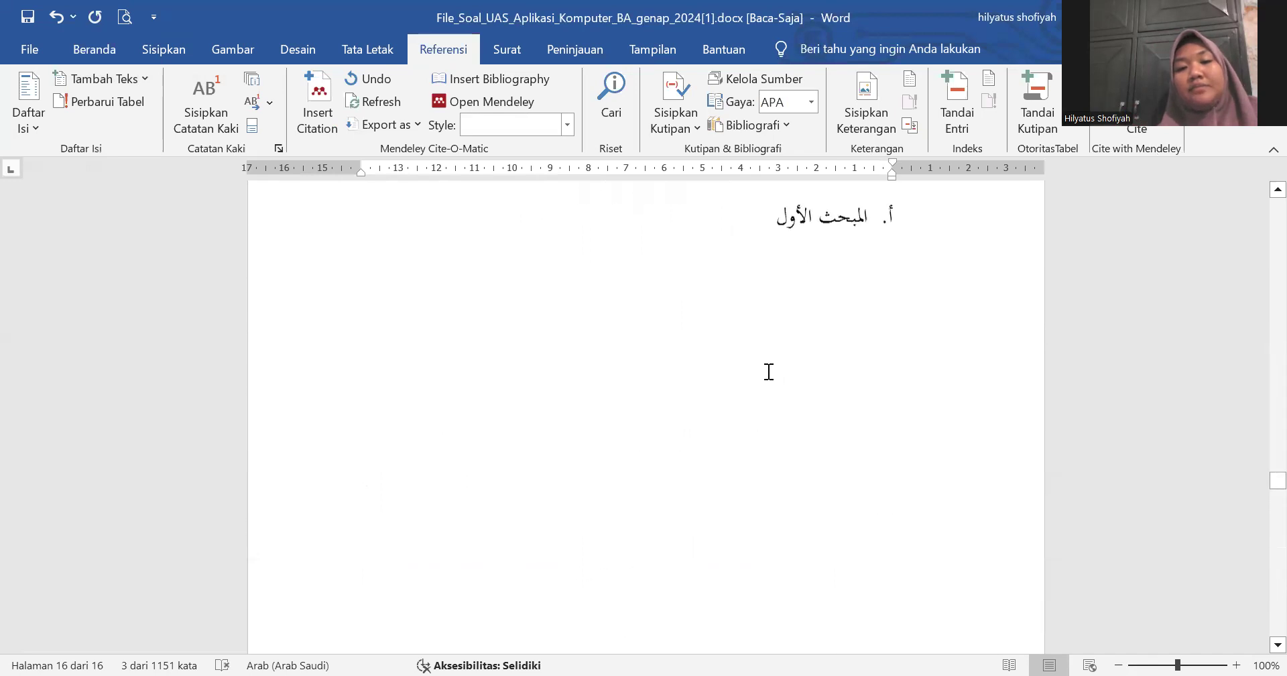
{"action": "scroll", "coordinate": [767, 370], "scroll_direction": "up", "scroll_amount": 20}
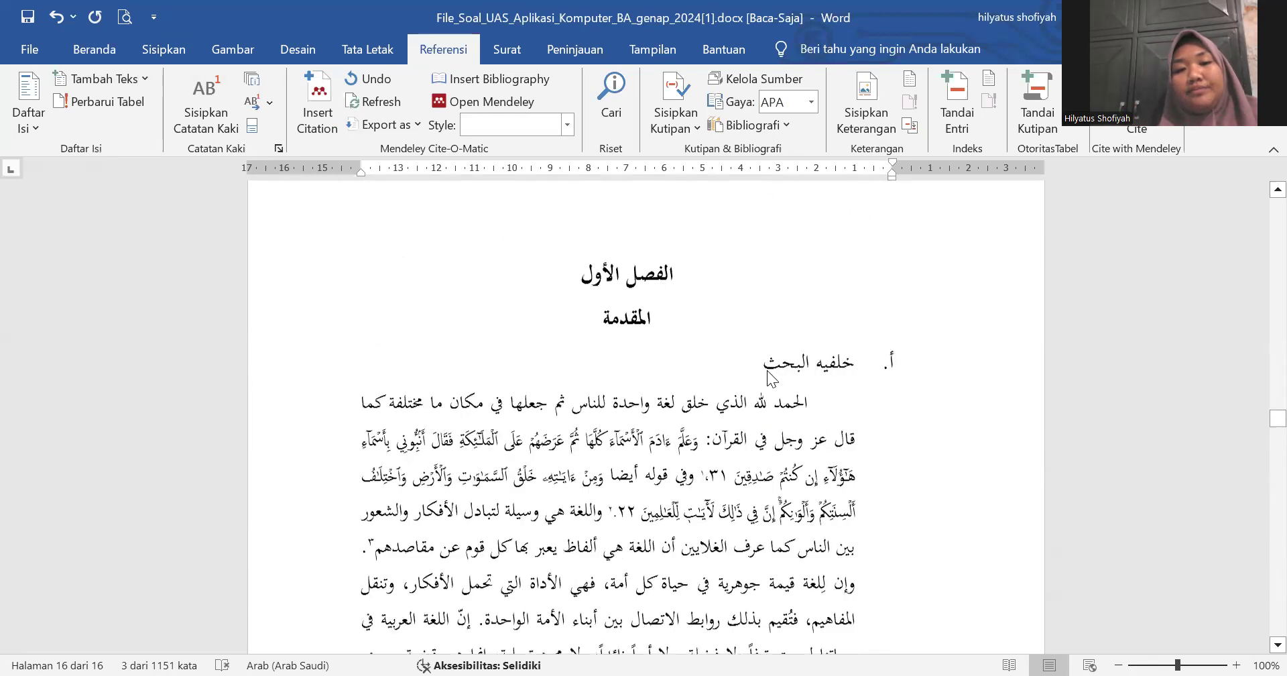
{"action": "scroll", "coordinate": [768, 371], "scroll_direction": "up", "scroll_amount": 5}
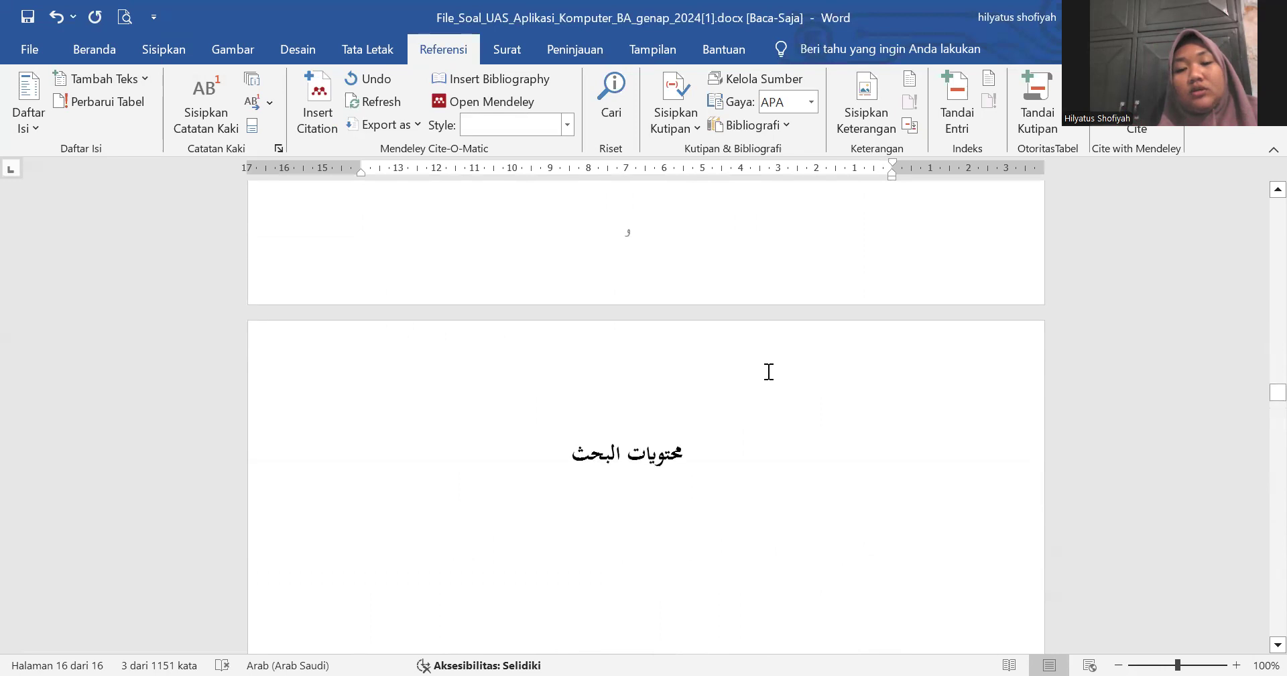
{"action": "scroll", "coordinate": [768, 372], "scroll_direction": "down", "scroll_amount": 3}
{"action": "scroll", "coordinate": [768, 371], "scroll_direction": "down", "scroll_amount": 3}
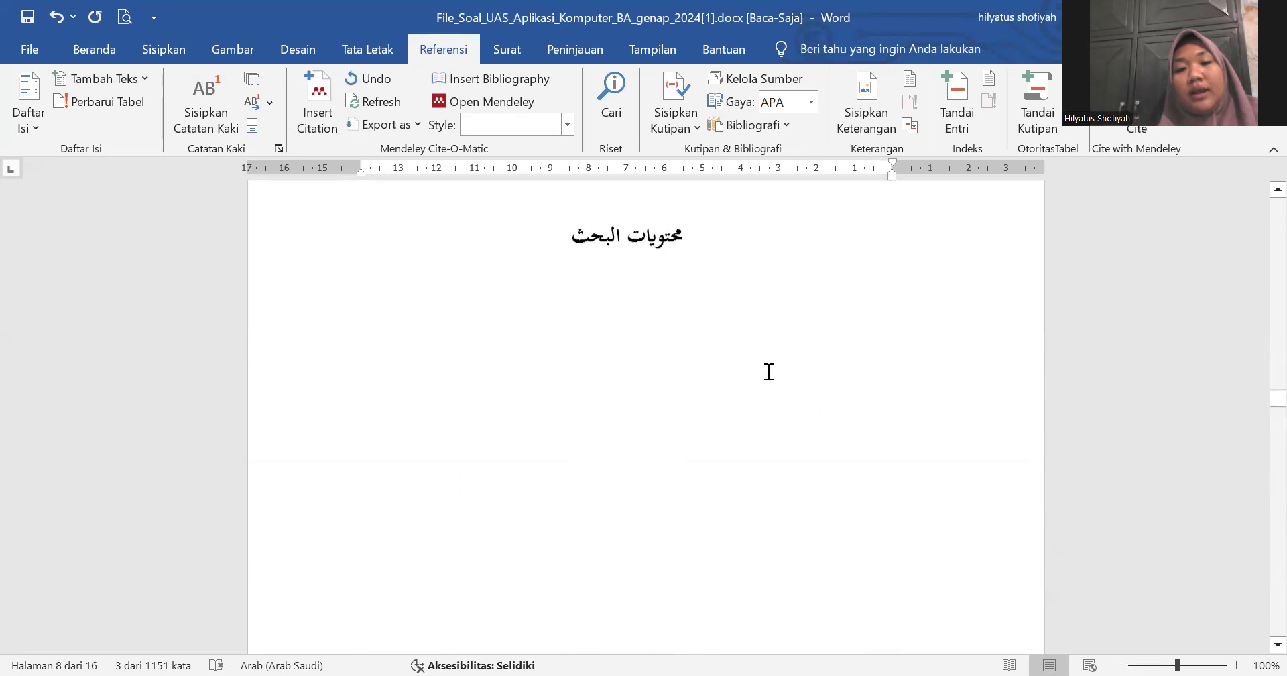
{"action": "left_click", "coordinate": [684, 350]}
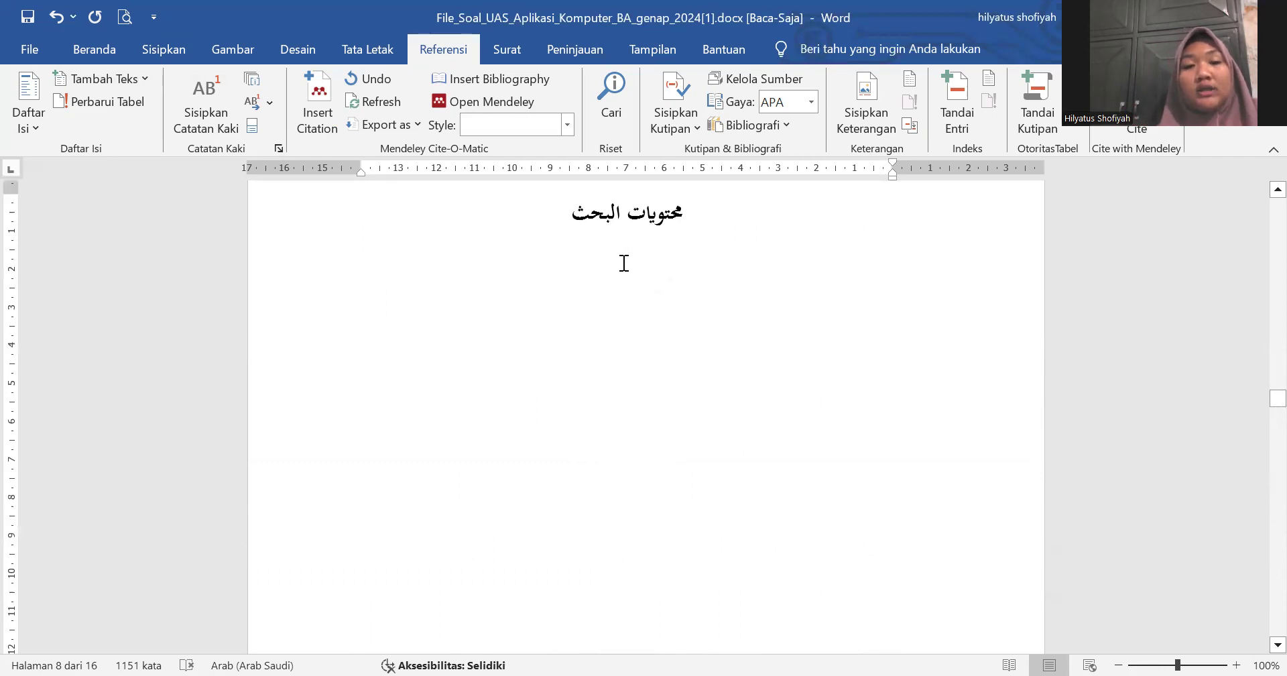
{"action": "left_click", "coordinate": [34, 94]}
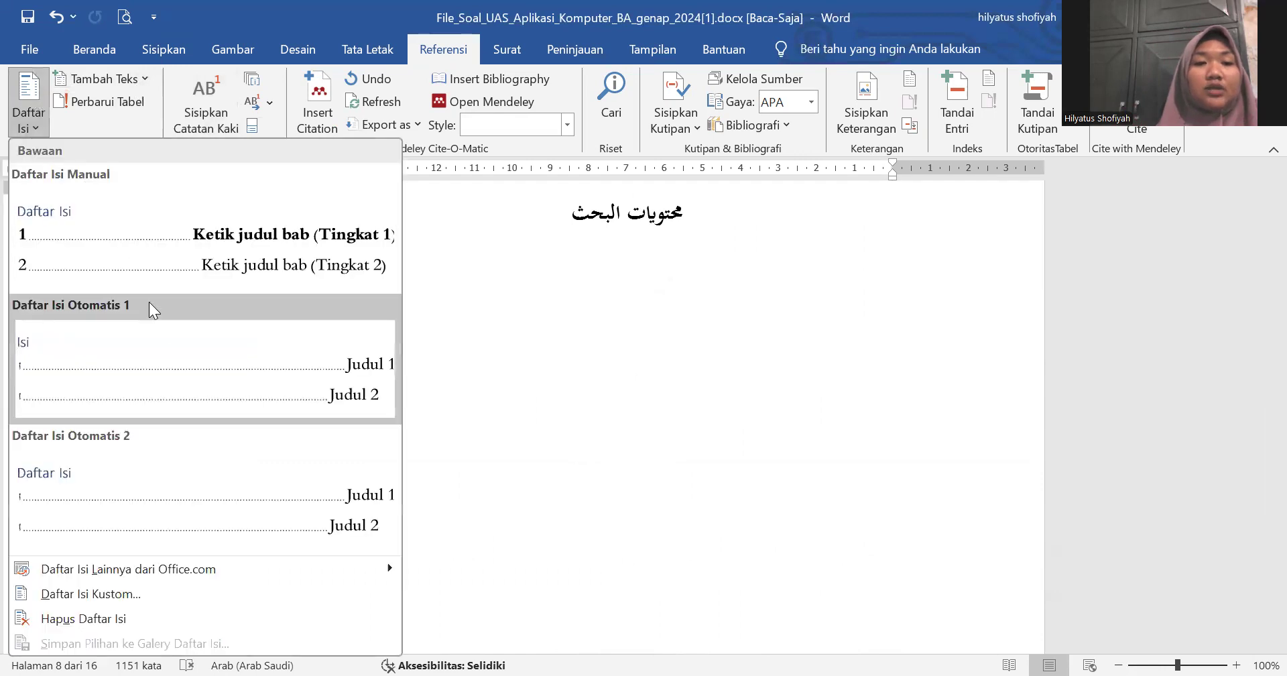
{"action": "left_click", "coordinate": [135, 341]}
{"action": "scroll", "coordinate": [569, 330], "scroll_direction": "up", "scroll_amount": 12}
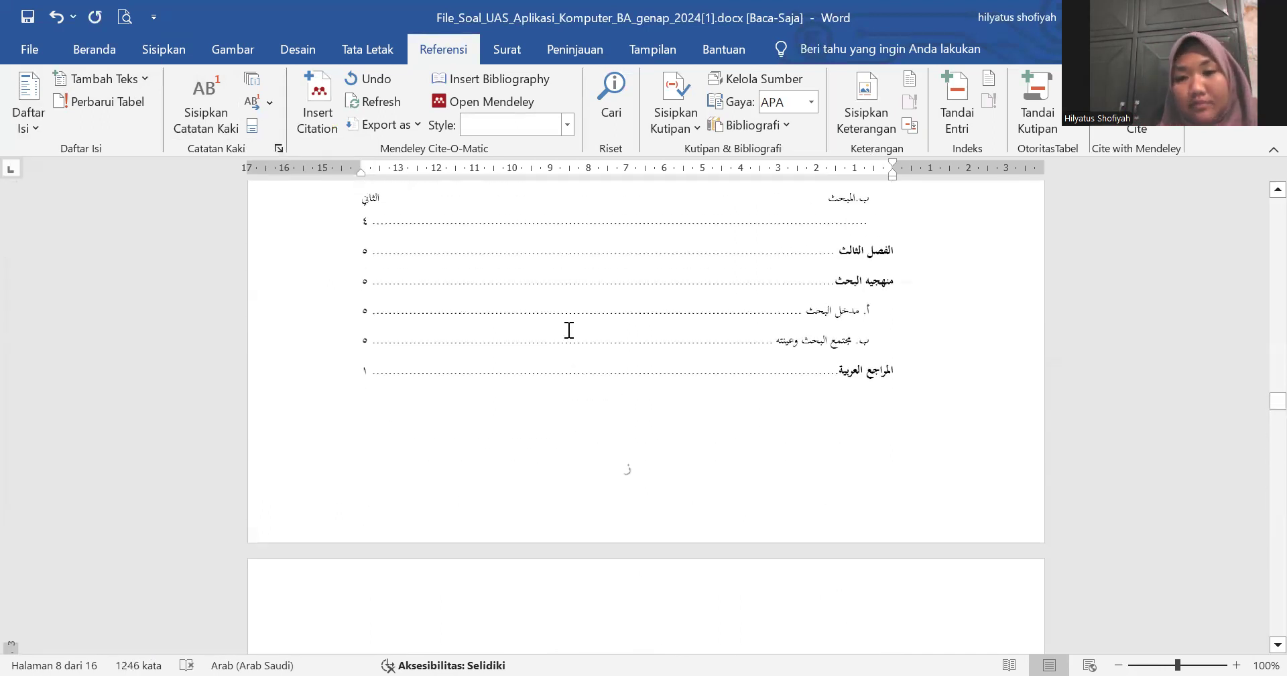
{"action": "scroll", "coordinate": [603, 331], "scroll_direction": "up", "scroll_amount": 2}
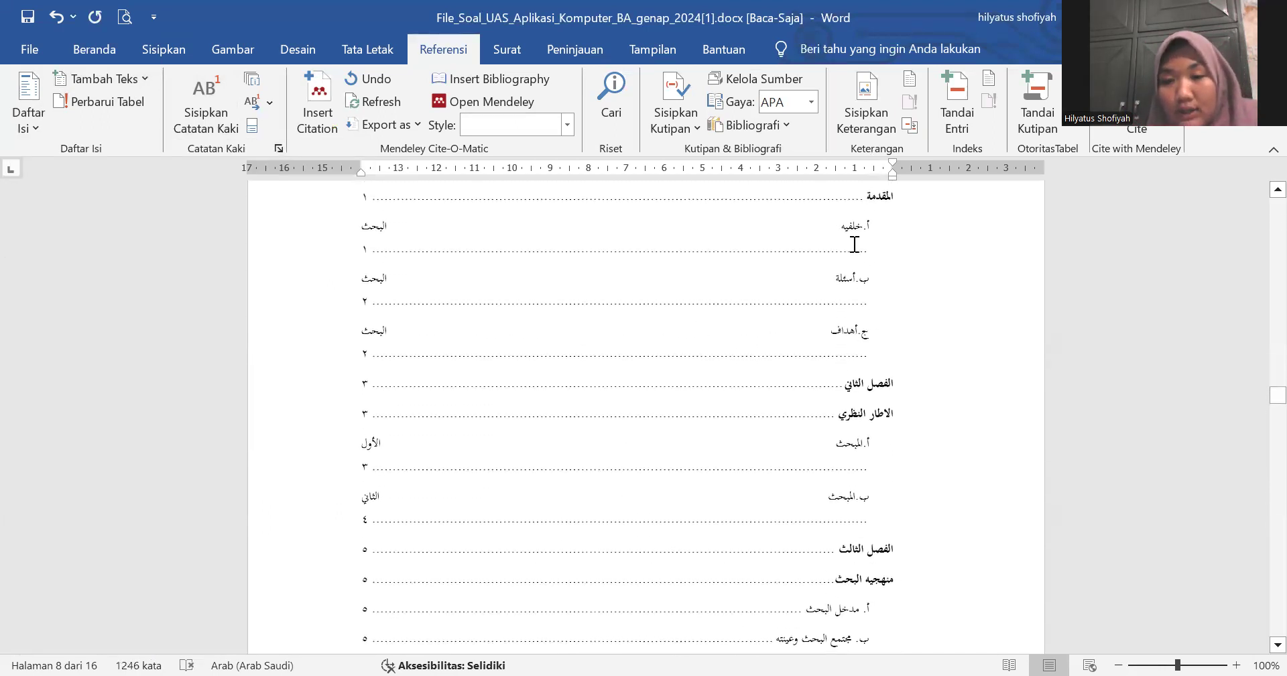
{"action": "left_click", "coordinate": [849, 237]}
{"action": "scroll", "coordinate": [850, 236], "scroll_direction": "up", "scroll_amount": 6}
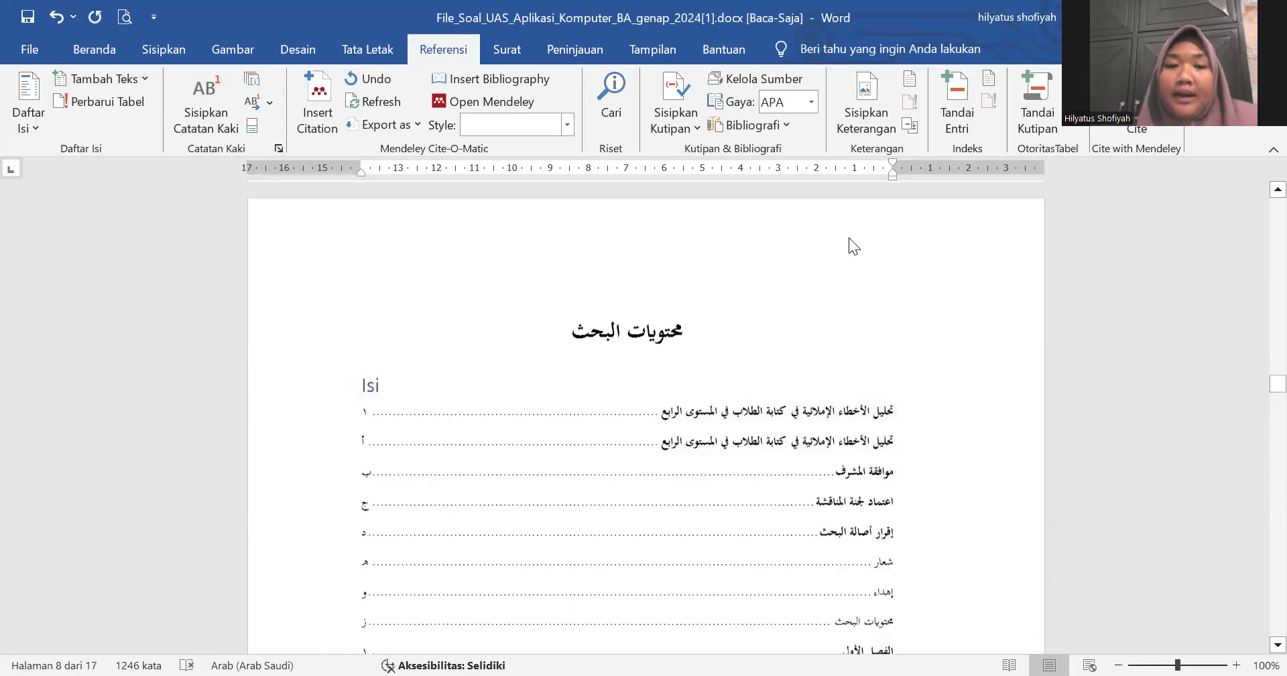
{"action": "scroll", "coordinate": [849, 237], "scroll_direction": "up", "scroll_amount": 3}
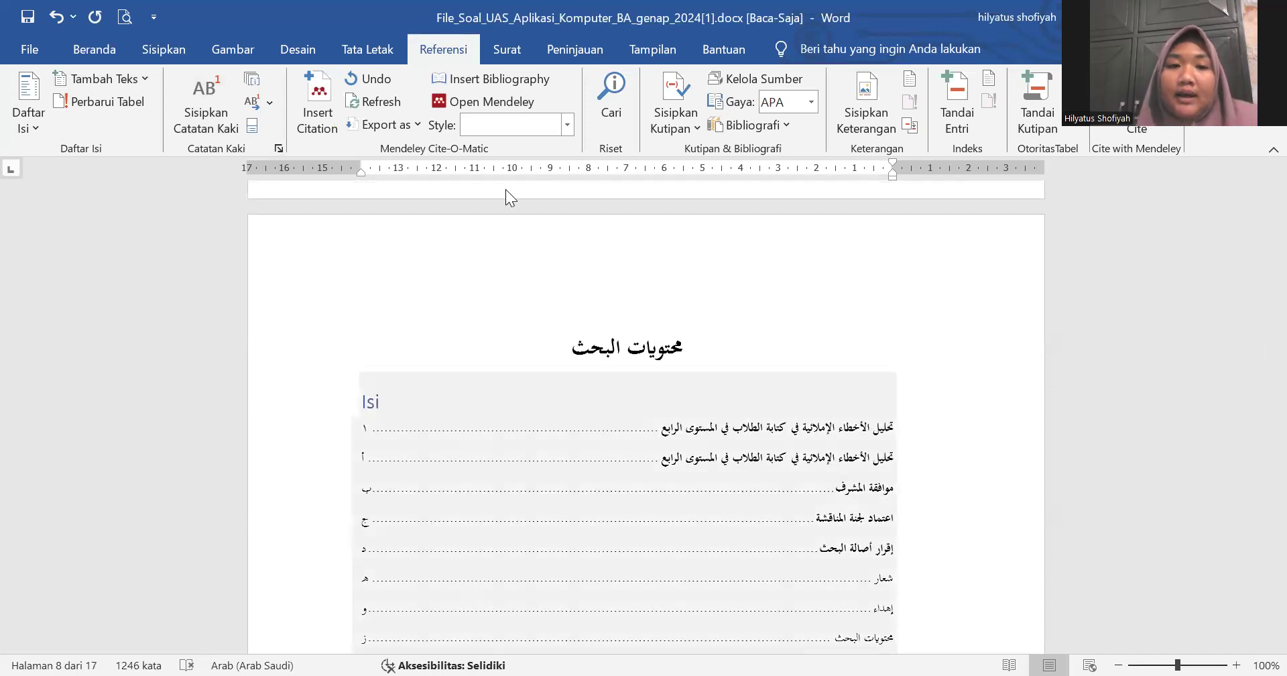
Step: Modify the TOC 1 style in the custom table of contents settings, setting its complex script font size to 18
{"action": "left_click", "coordinate": [38, 105]}
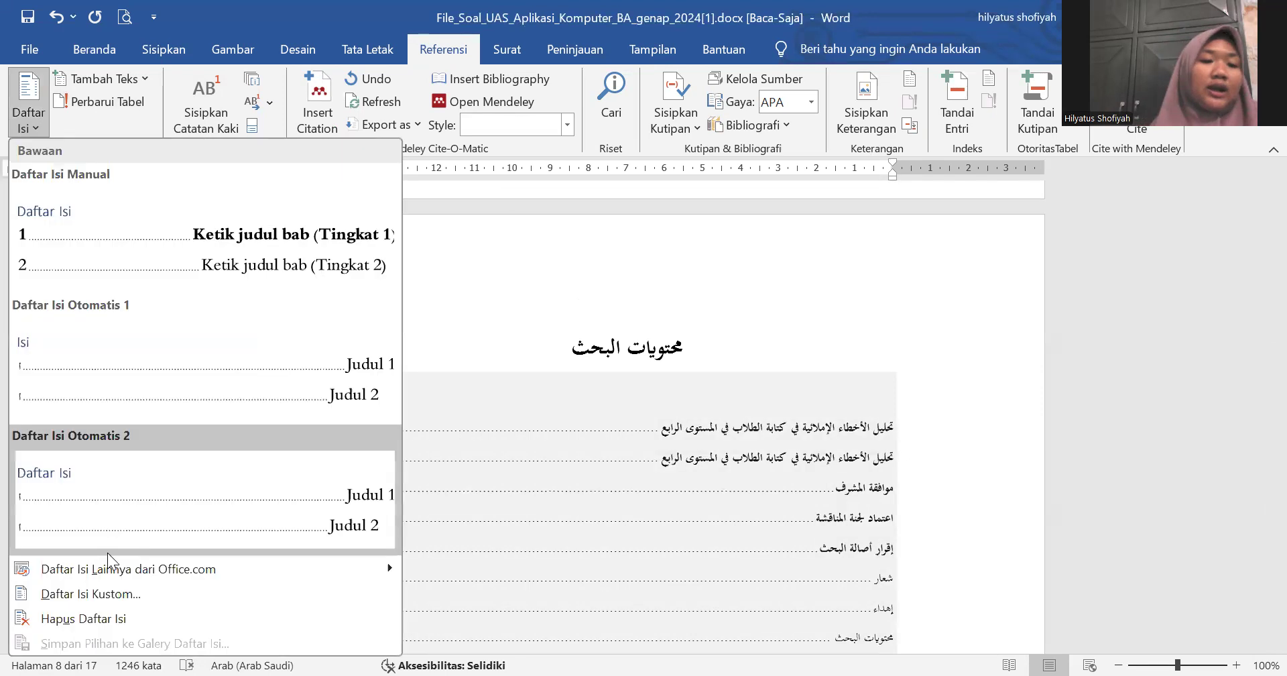
{"action": "left_click", "coordinate": [106, 593]}
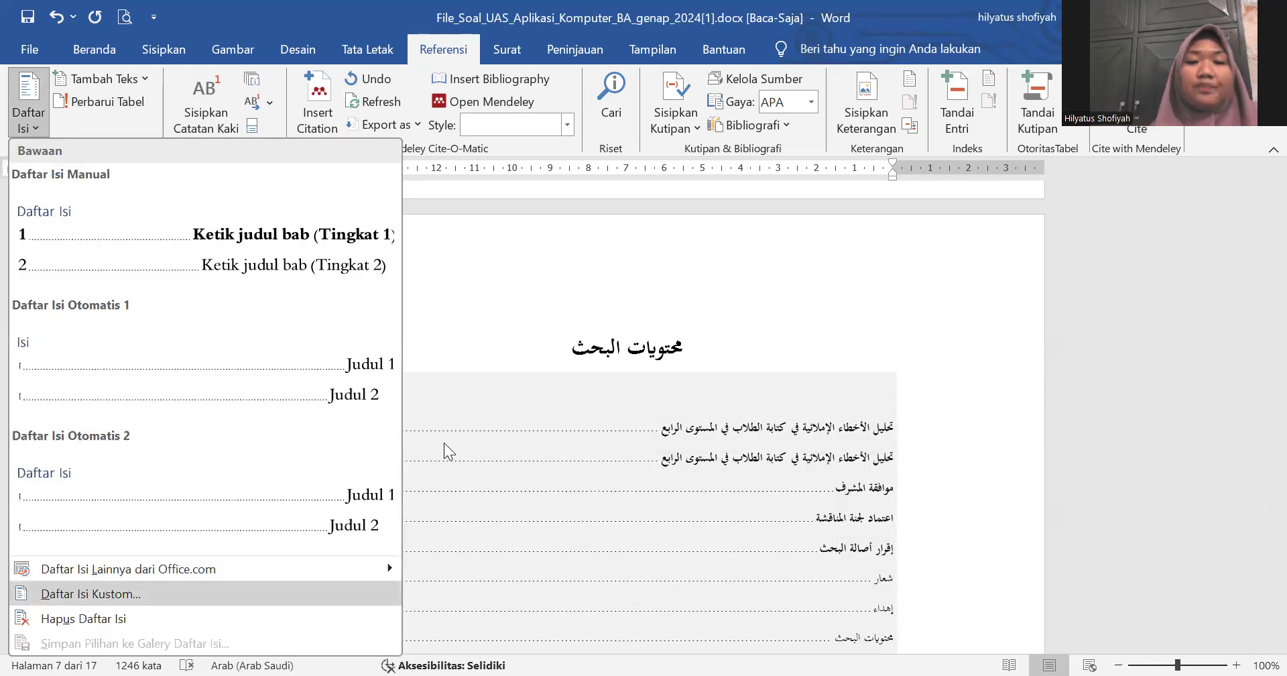
{"action": "left_click", "coordinate": [880, 505]}
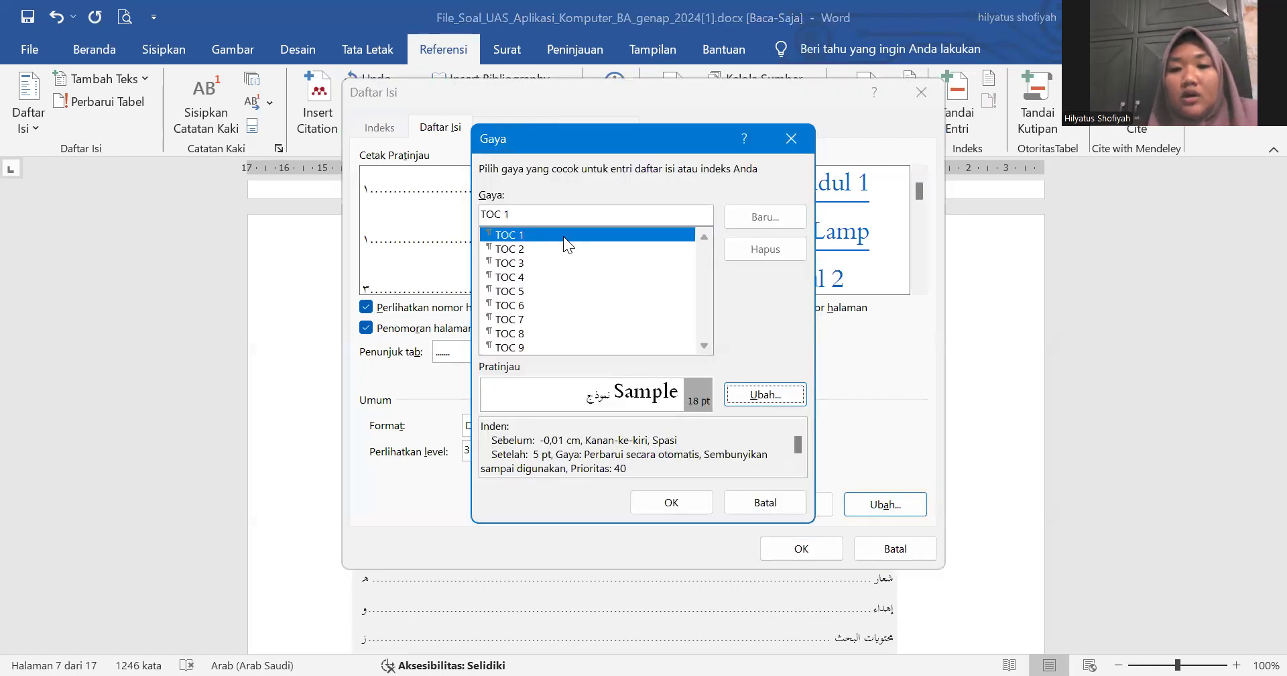
{"action": "left_click", "coordinate": [550, 231]}
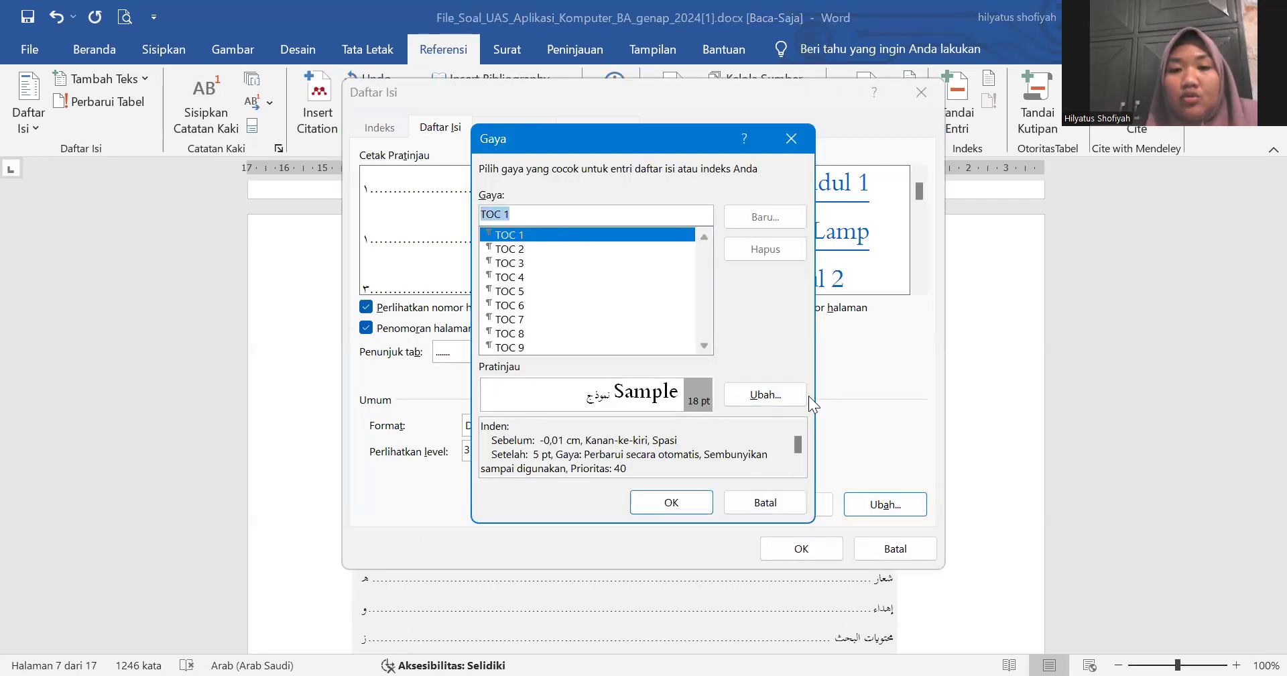
{"action": "left_click", "coordinate": [787, 399]}
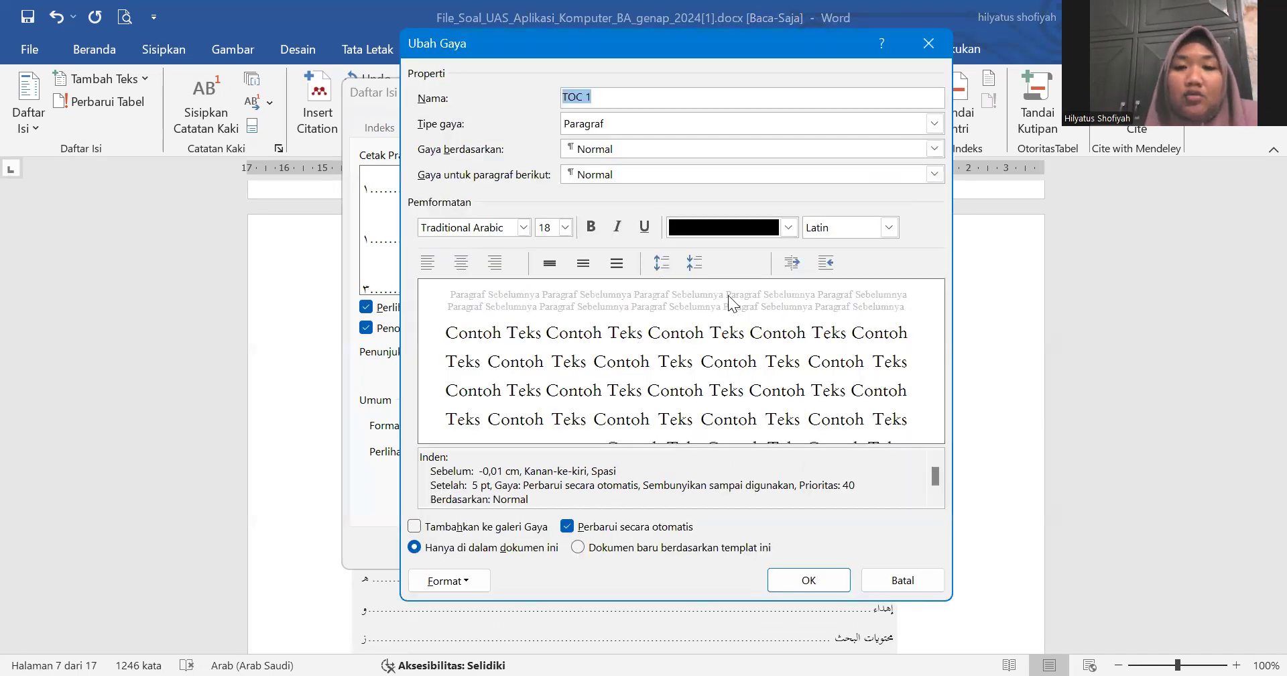
{"action": "left_click", "coordinate": [439, 579]}
{"action": "left_click", "coordinate": [480, 366]}
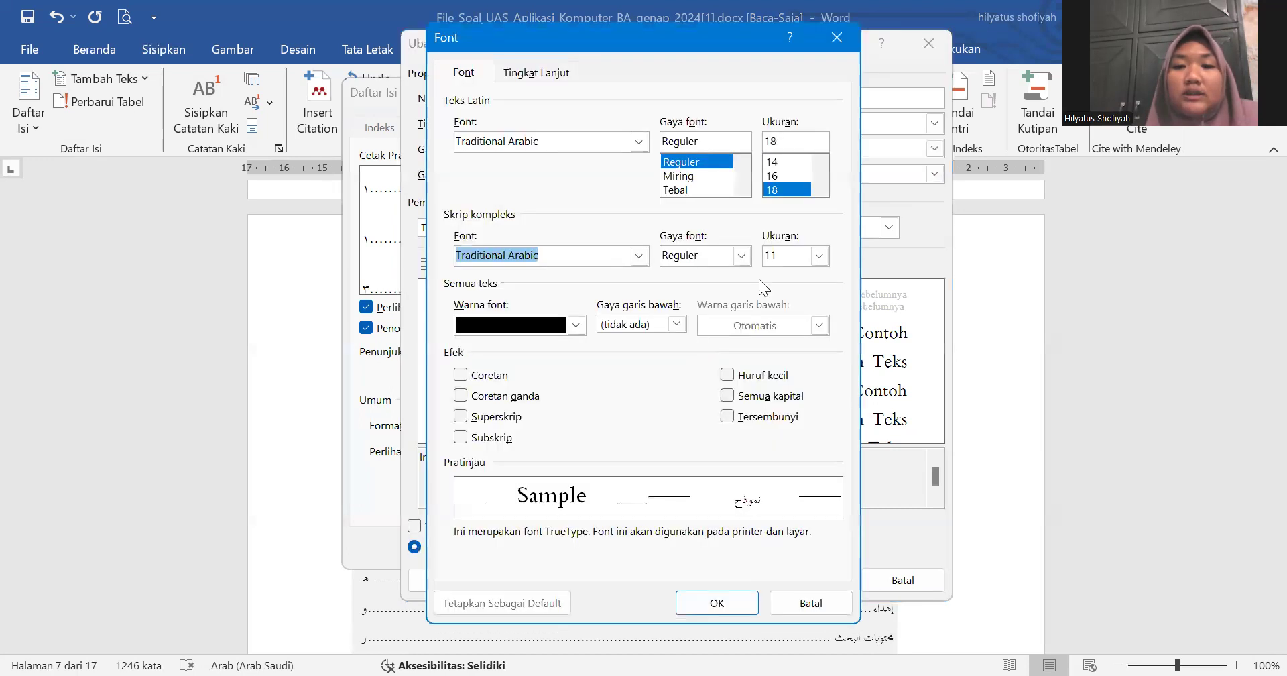
{"action": "left_click", "coordinate": [780, 255]}
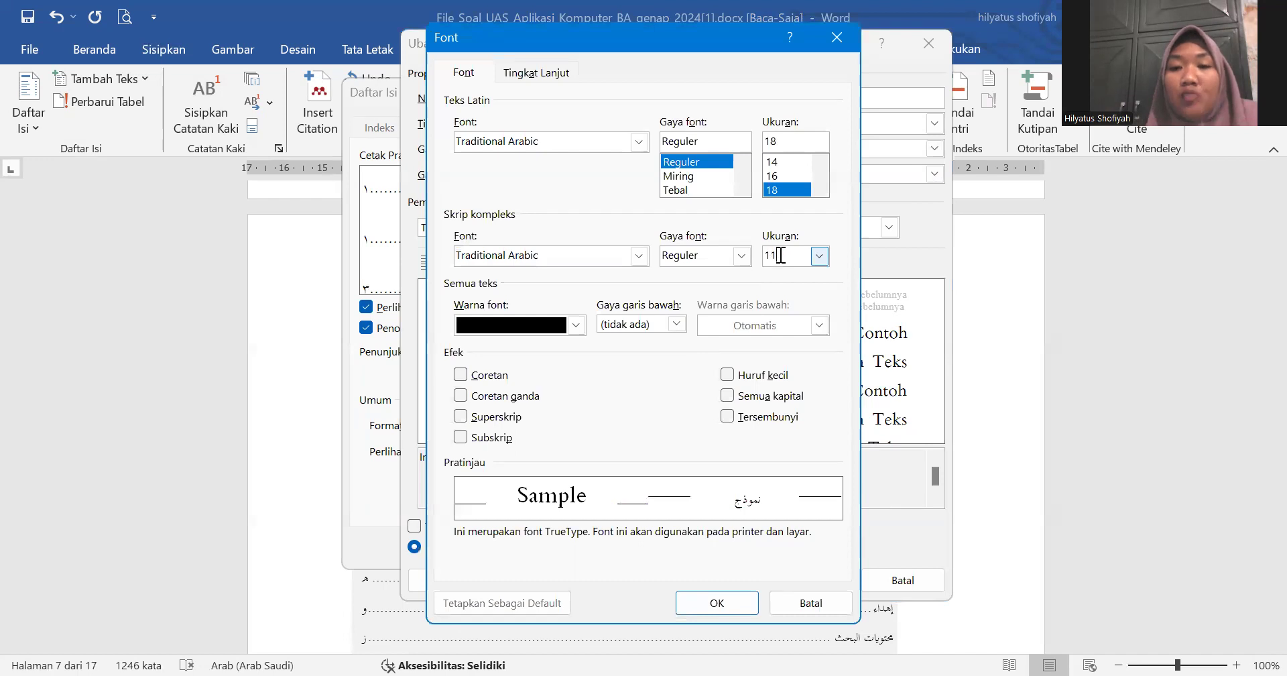
{"action": "key", "text": "BackSpace"}
{"action": "key", "text": "BackSpace"}
{"action": "type", "text": "18"}
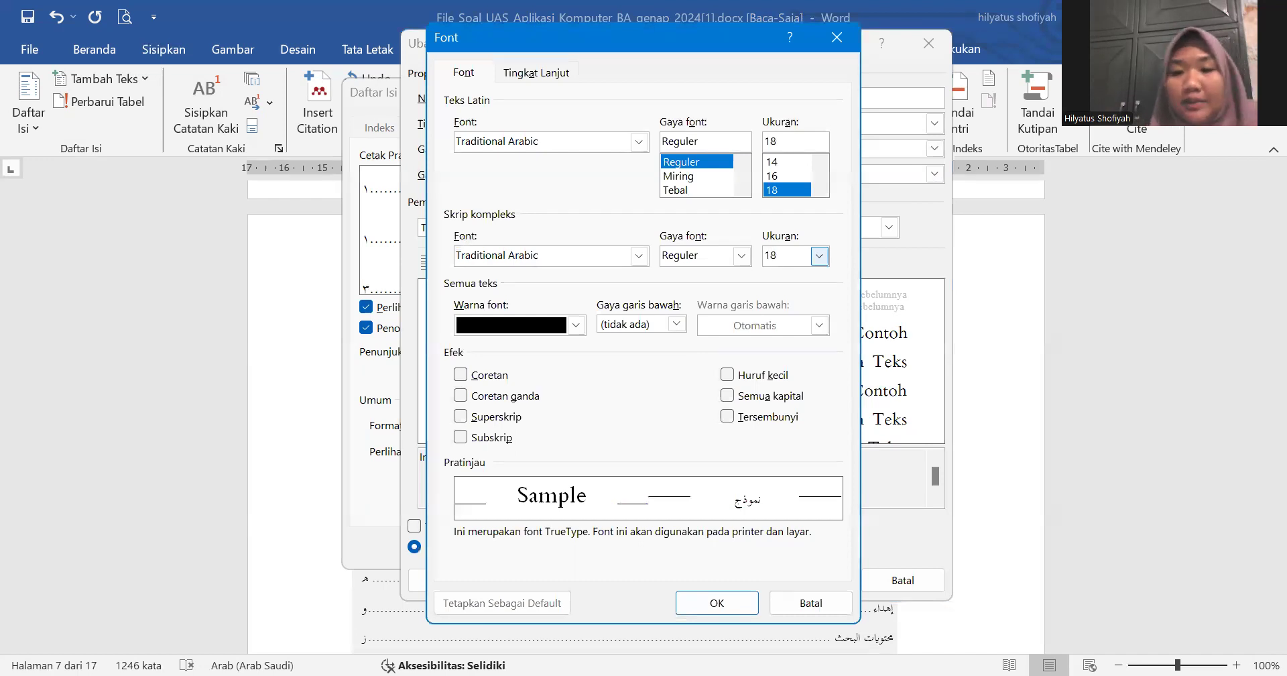
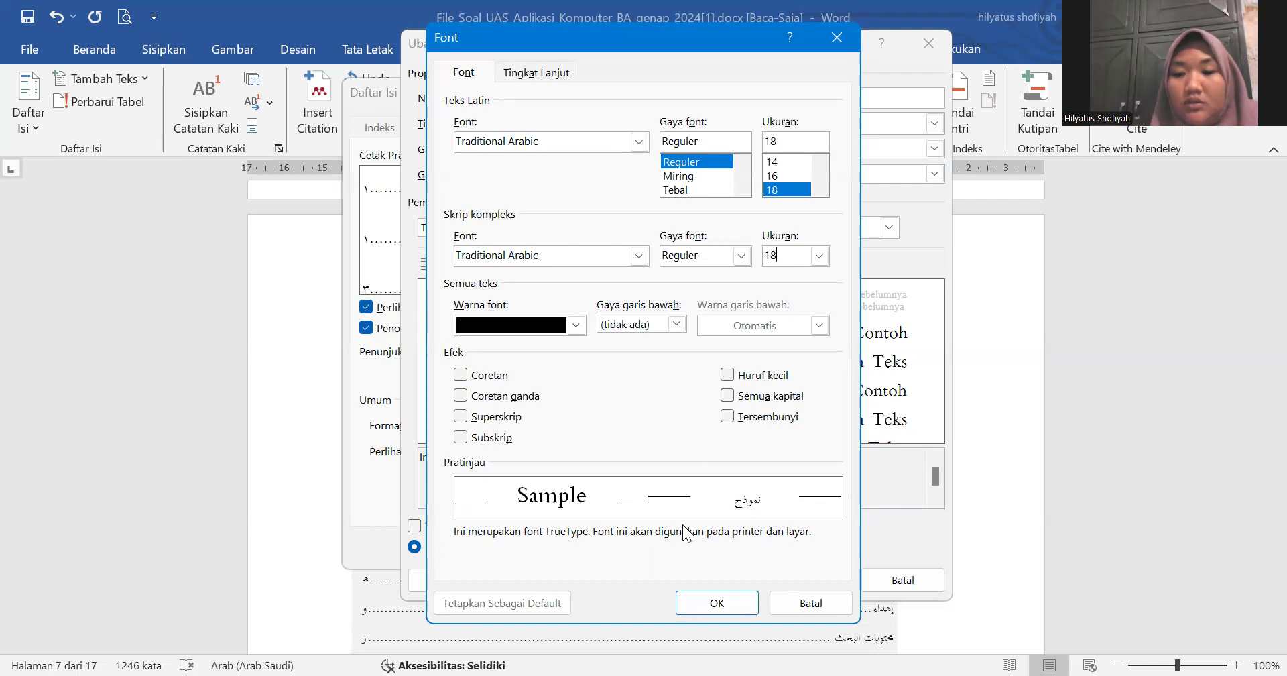
{"action": "left_click", "coordinate": [958, 570]}
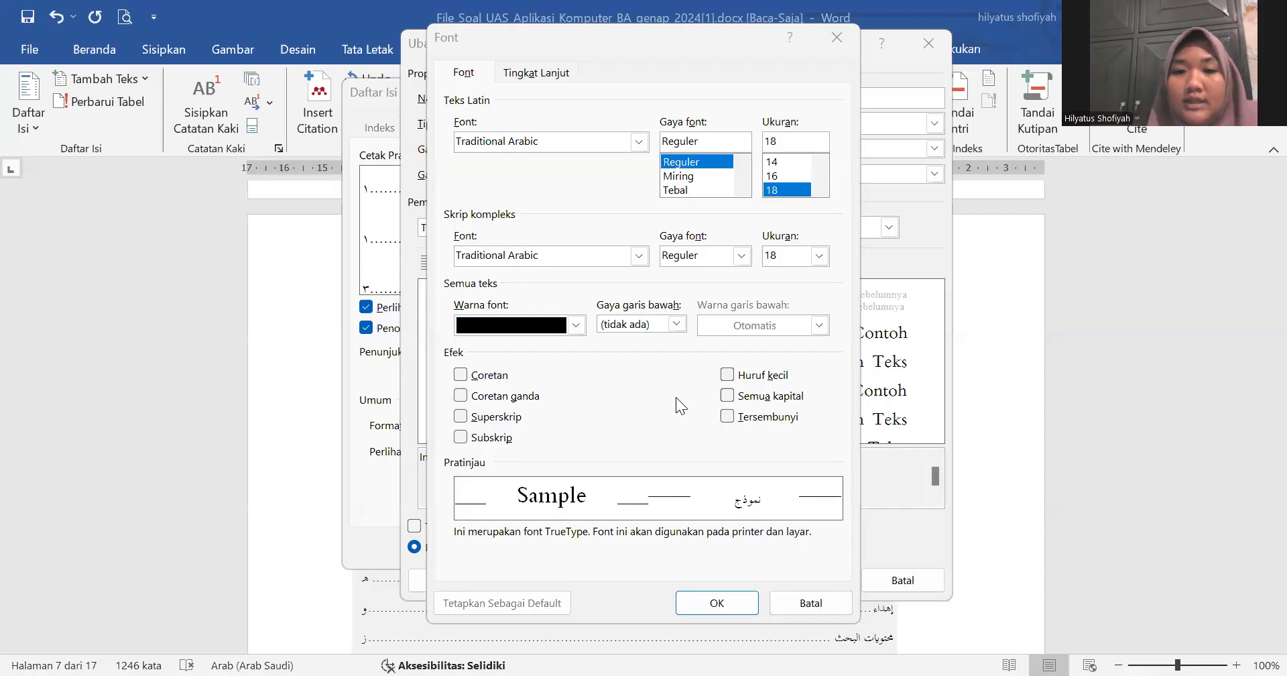
{"action": "left_click", "coordinate": [717, 601]}
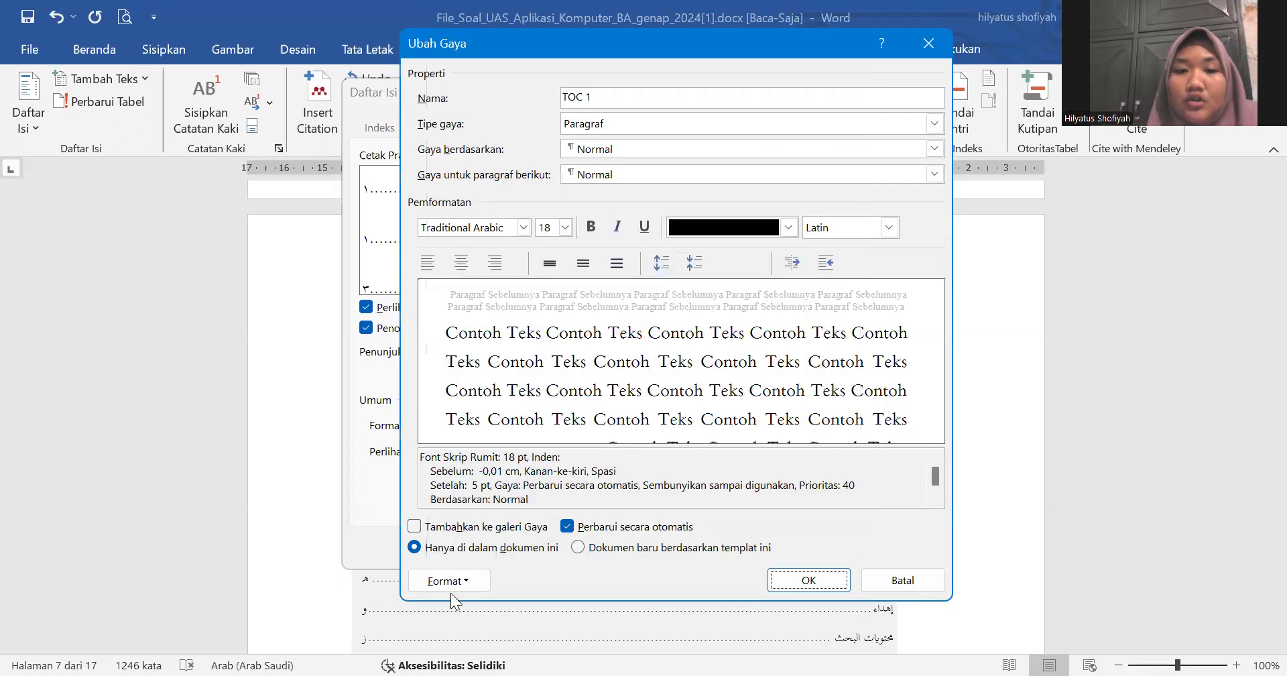
Step: Set the TOC 1 style's paragraph spacing after to 0 pt
{"action": "left_click", "coordinate": [452, 583]}
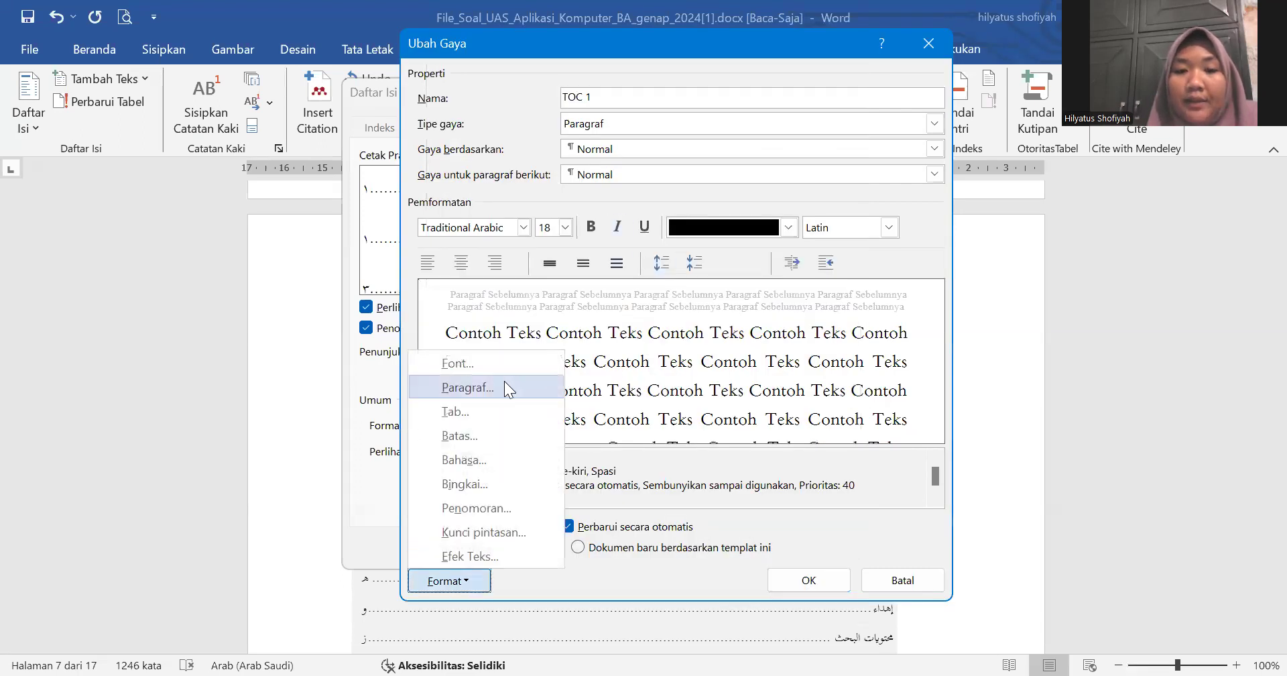
{"action": "left_click", "coordinate": [507, 385]}
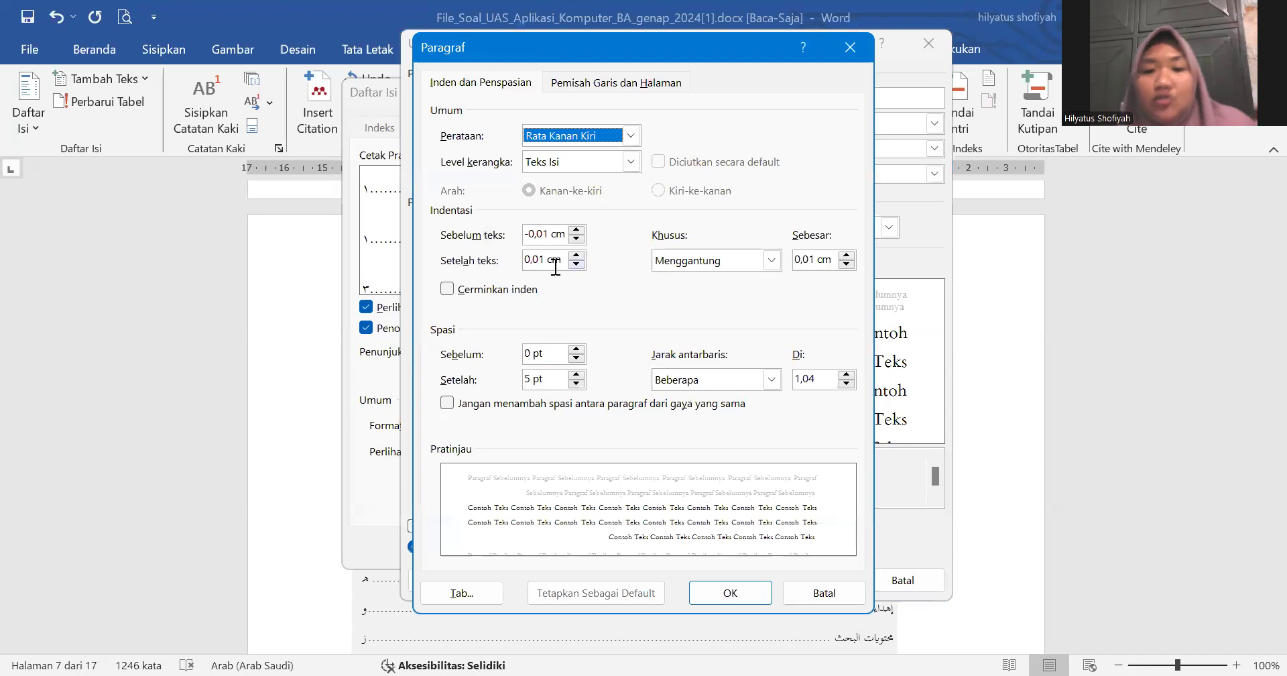
{"action": "left_click", "coordinate": [529, 379]}
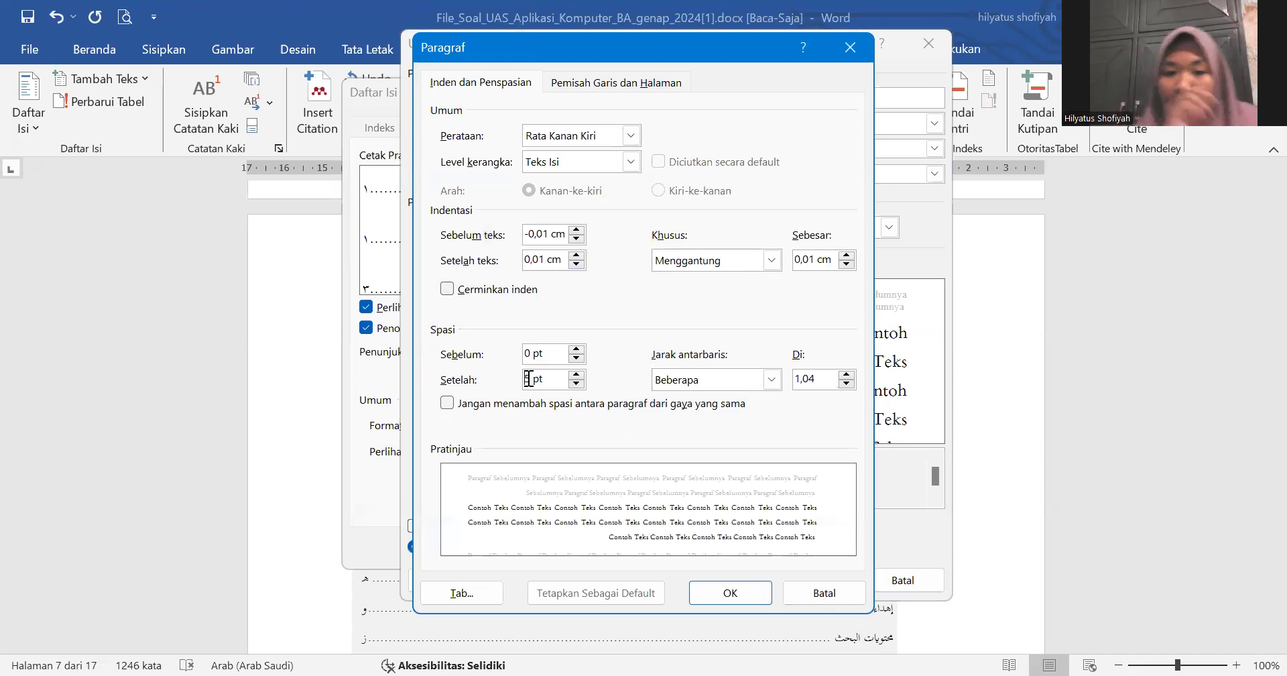
{"action": "type", "text": "5"}
{"action": "key", "text": "BackSpace"}
{"action": "type", "text": "0"}
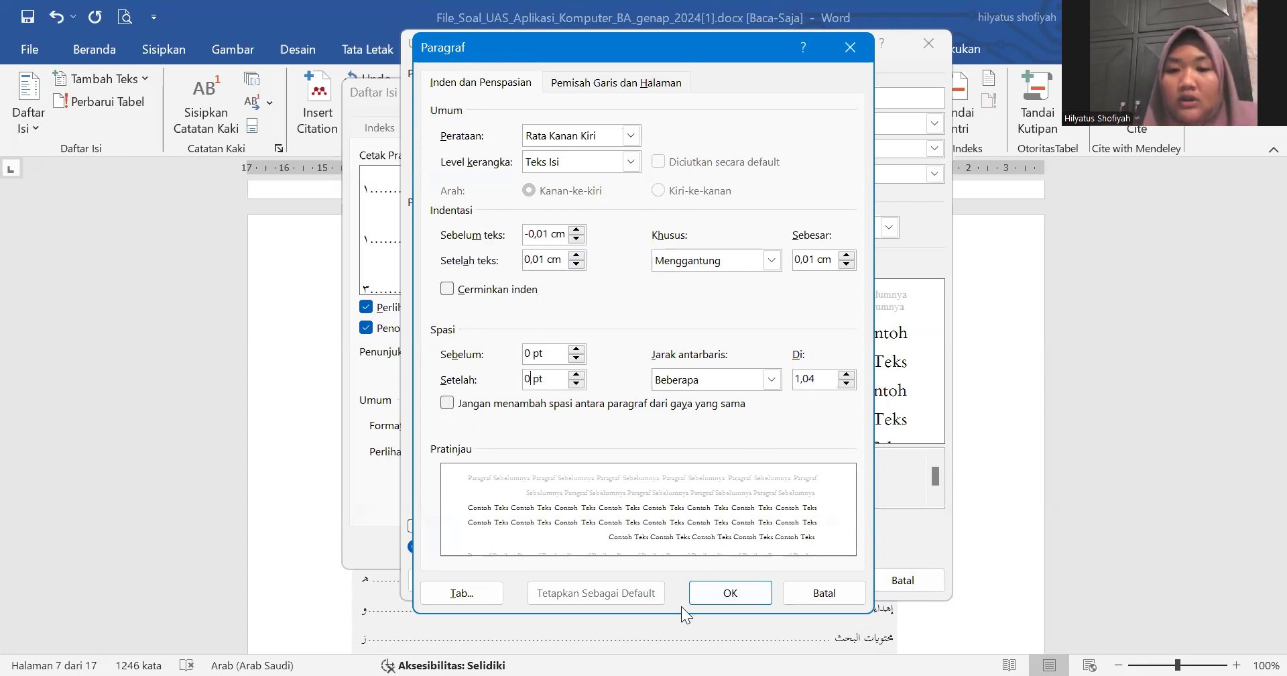
{"action": "left_click", "coordinate": [710, 592]}
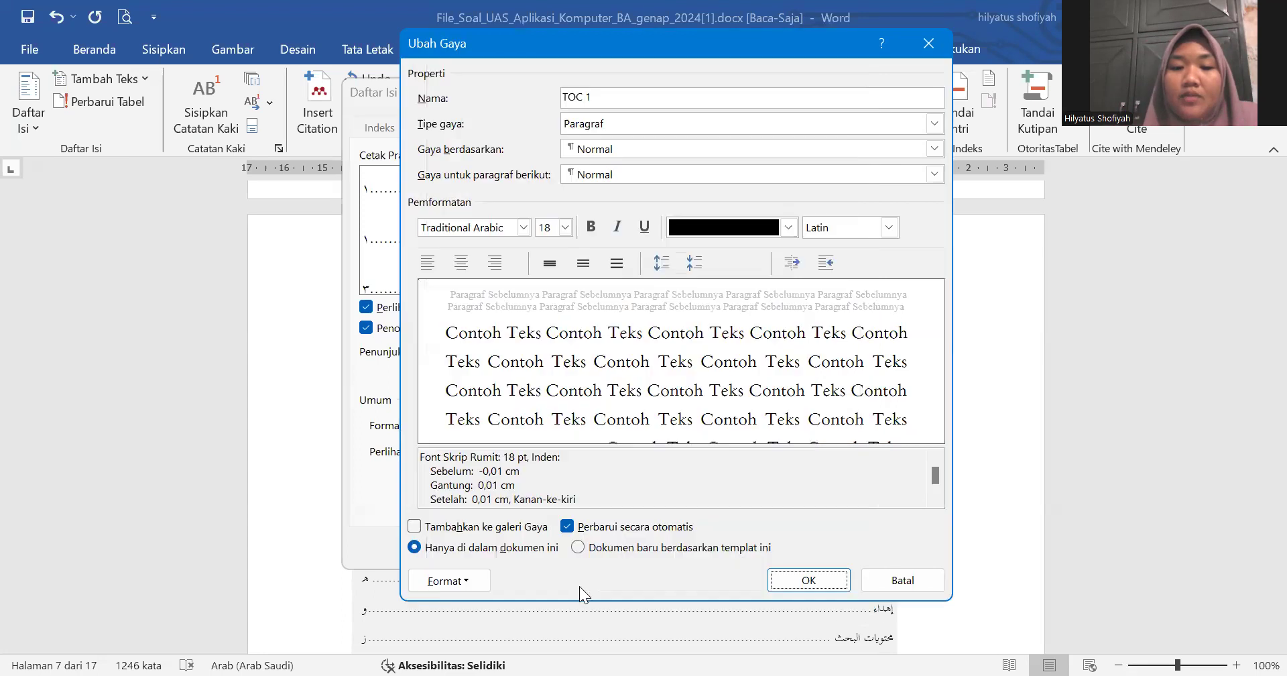
Step: Add a tab stop at 1,75 cm without a leader to the TOC 1 style
{"action": "left_click", "coordinate": [468, 578]}
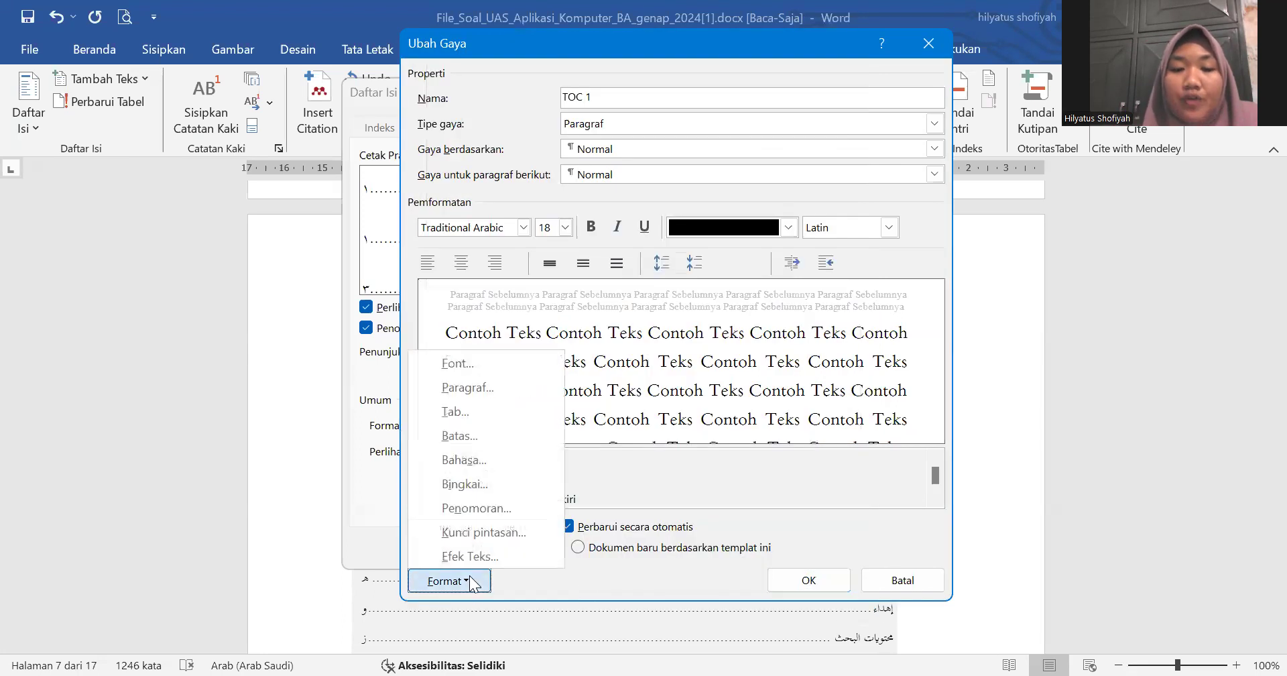
{"action": "left_click", "coordinate": [517, 409]}
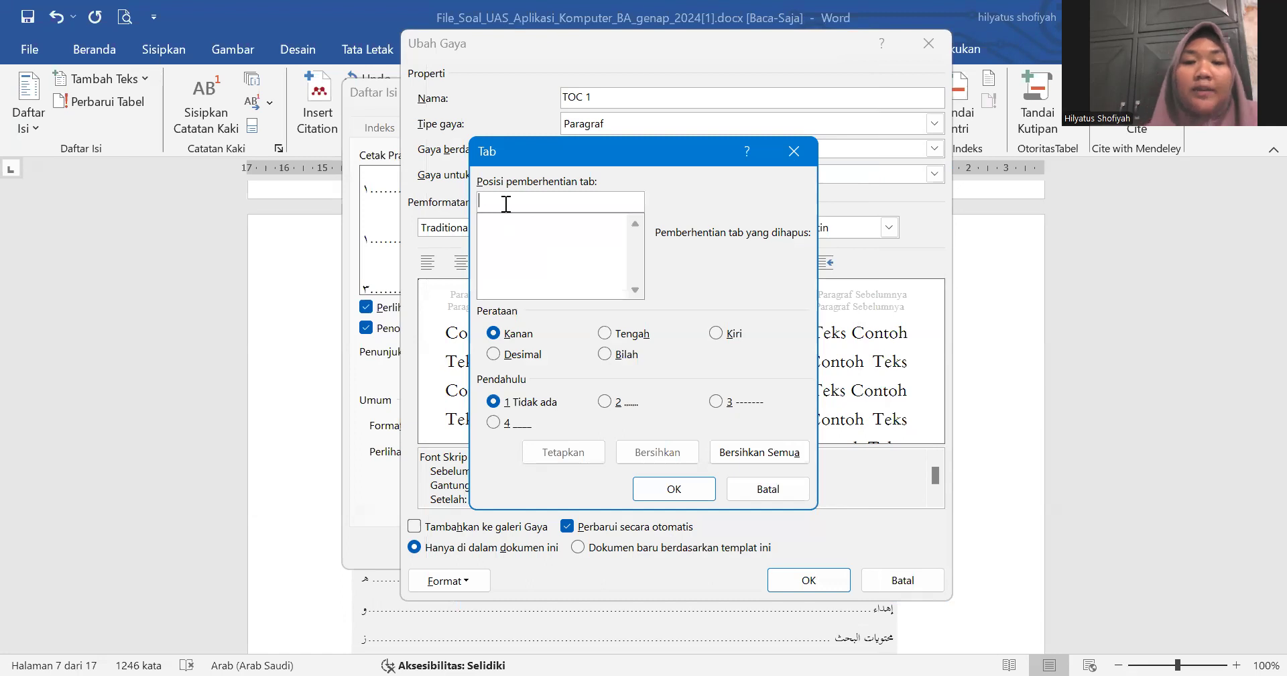
{"action": "type", "text": "1"}
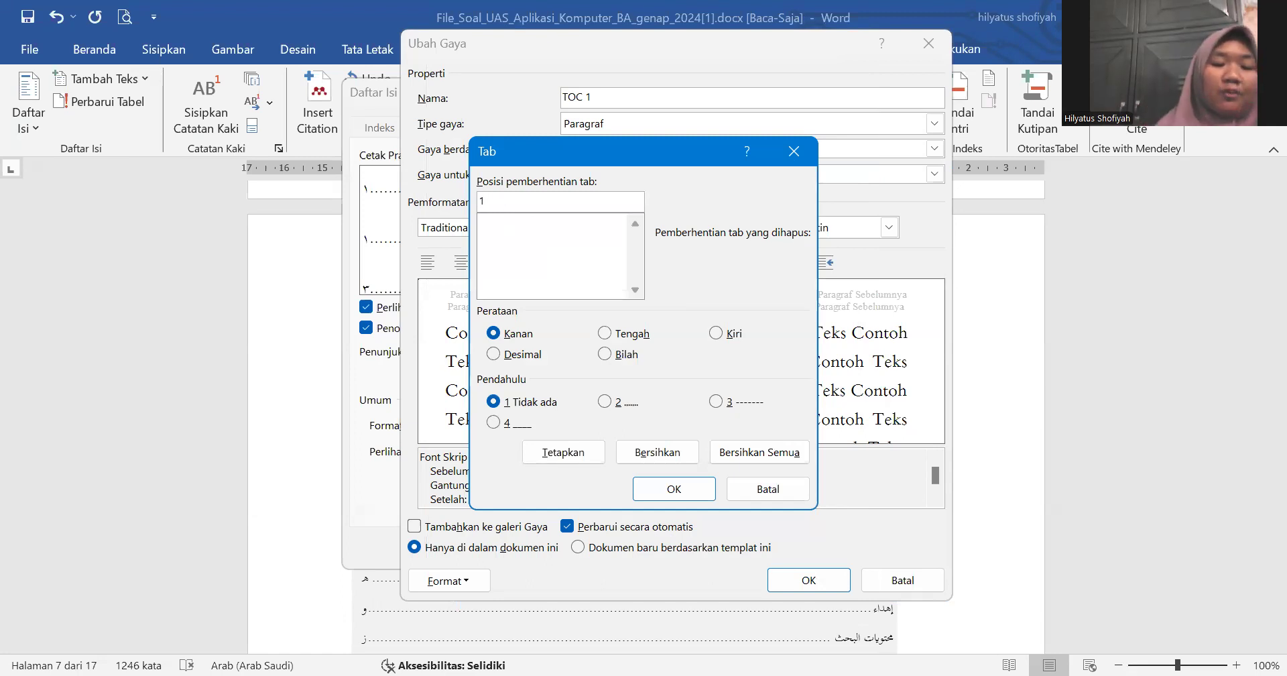
{"action": "type", "text": ",75 "}
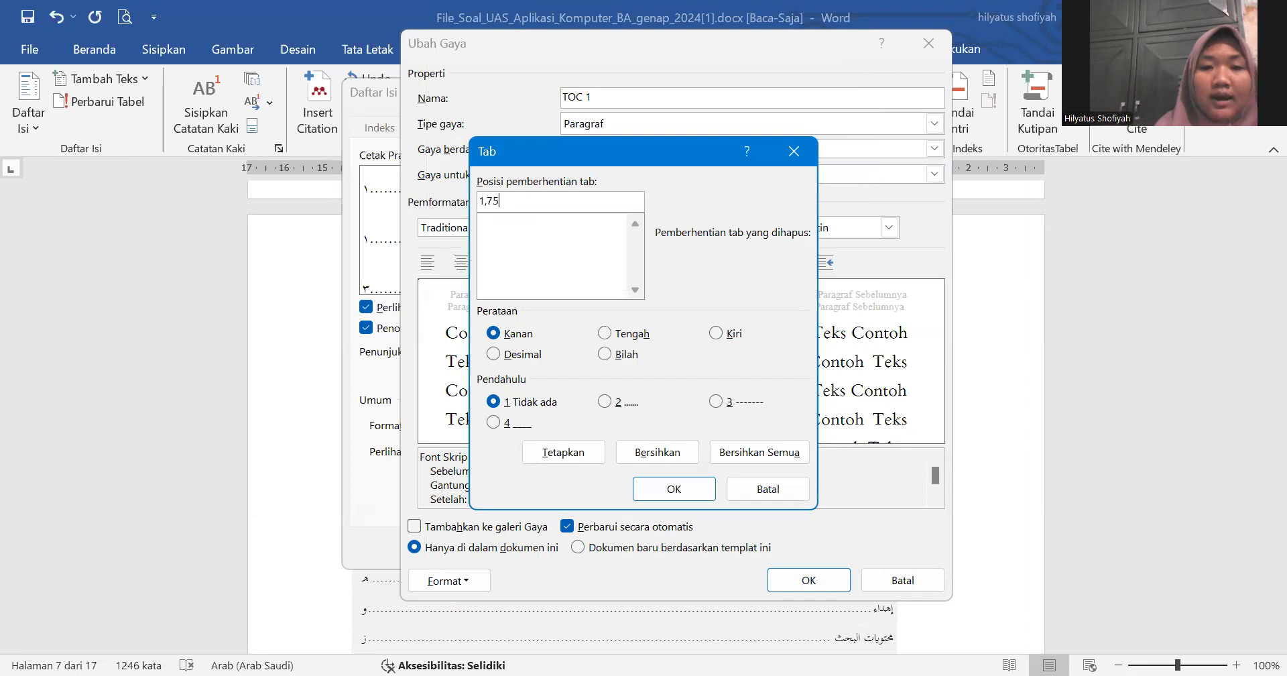
{"action": "type", "text": "cm"}
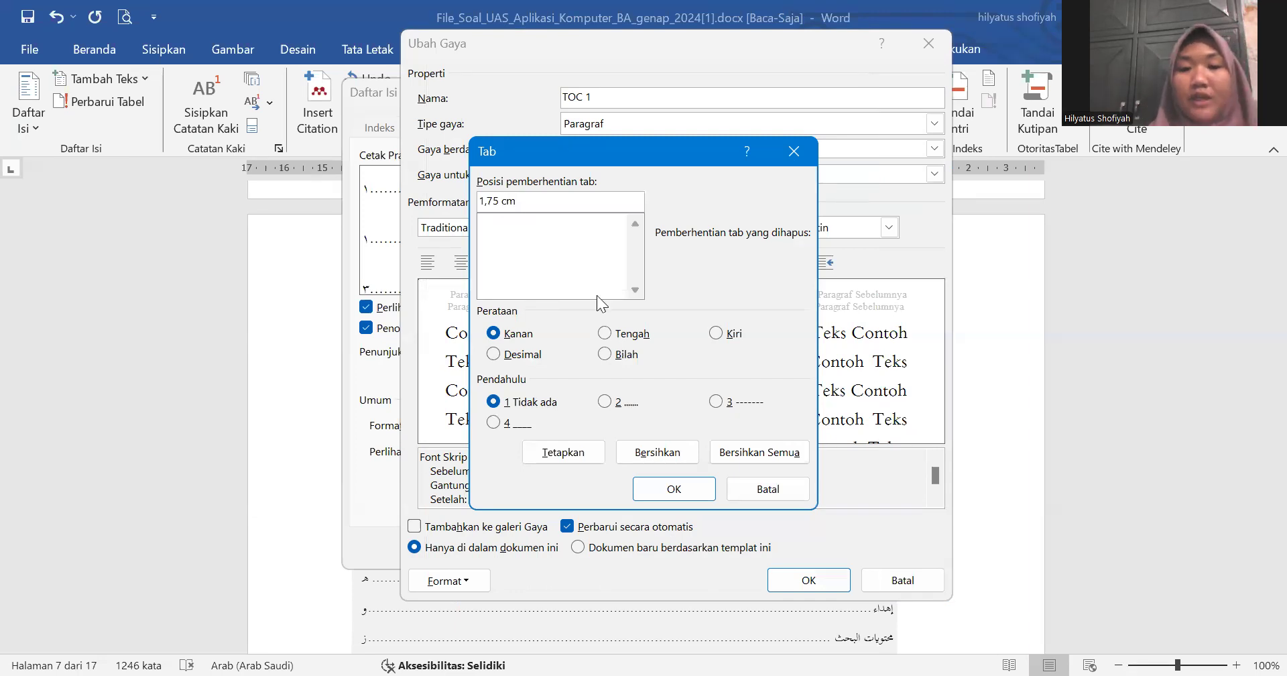
{"action": "left_click", "coordinate": [582, 454]}
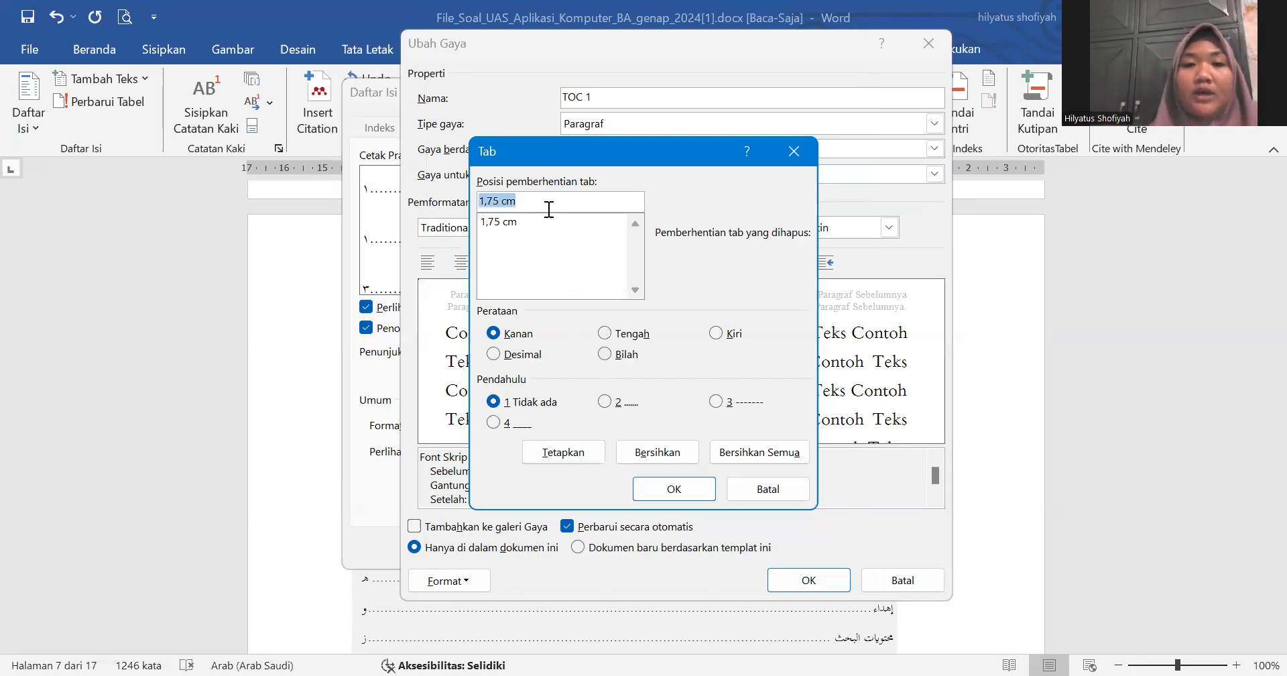
Step: Add a 13 cm tab stop with dotted leader 2 to the TOC 1 style
{"action": "key", "text": "BackSpace"}
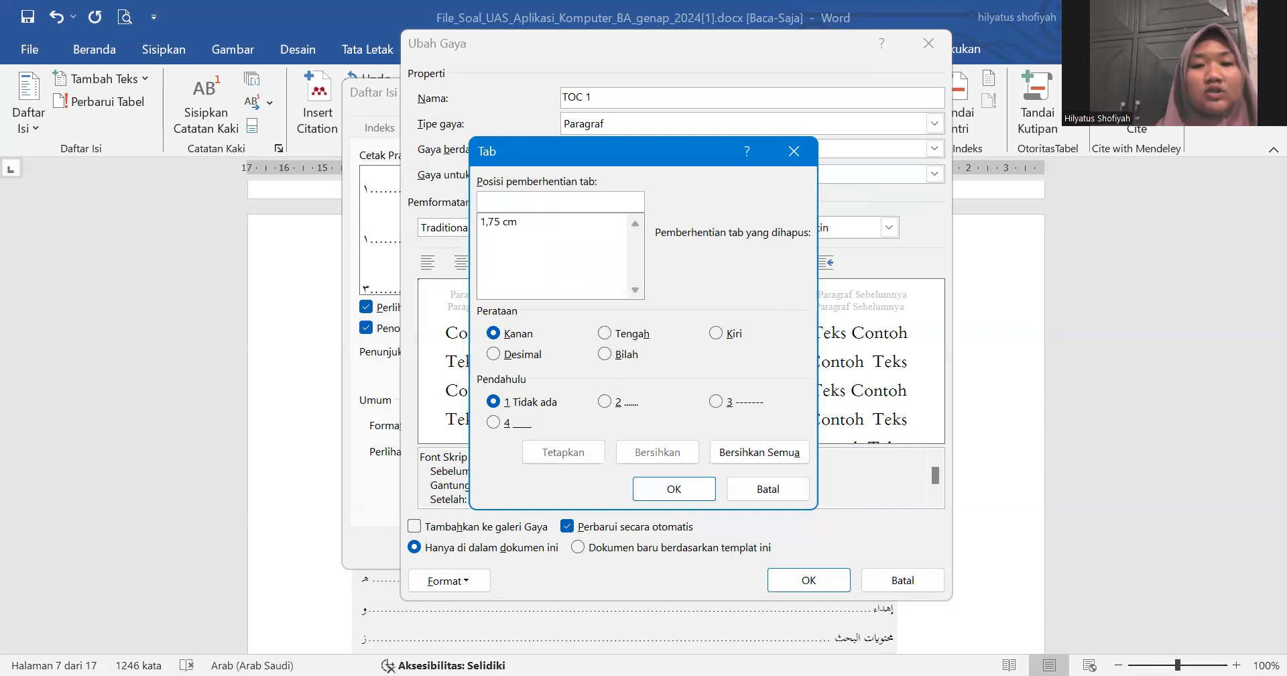
{"action": "type", "text": "1"}
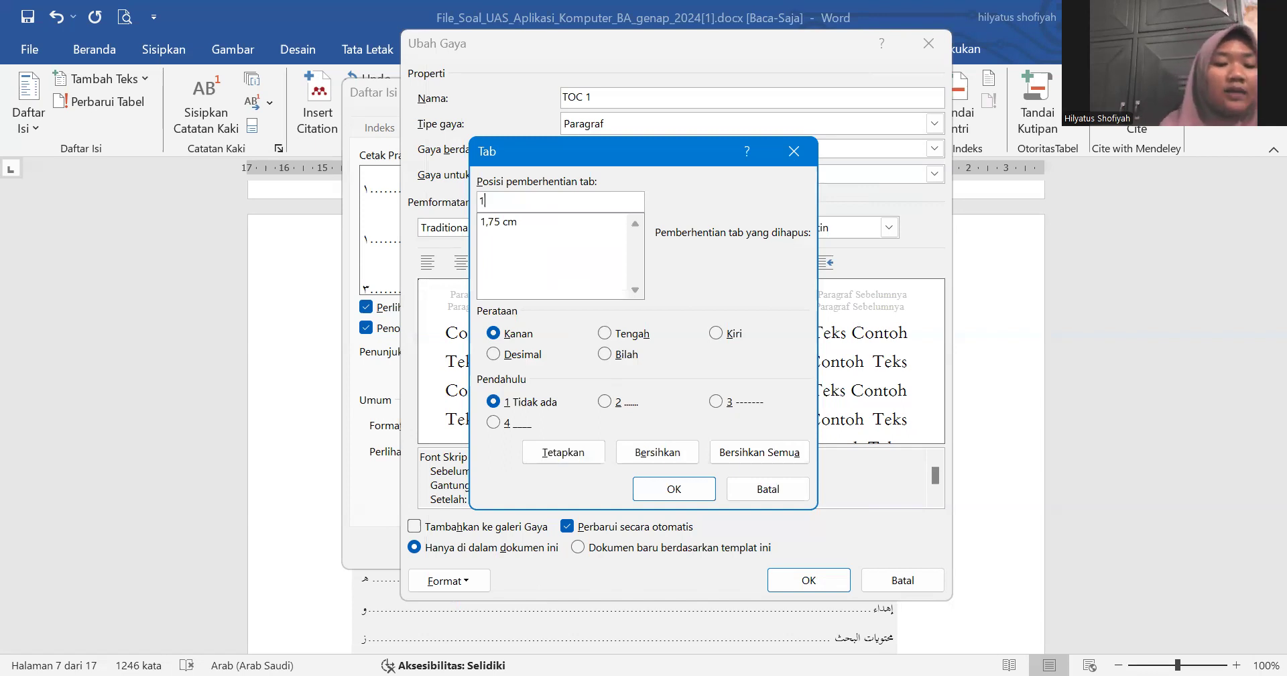
{"action": "type", "text": "3 cm"}
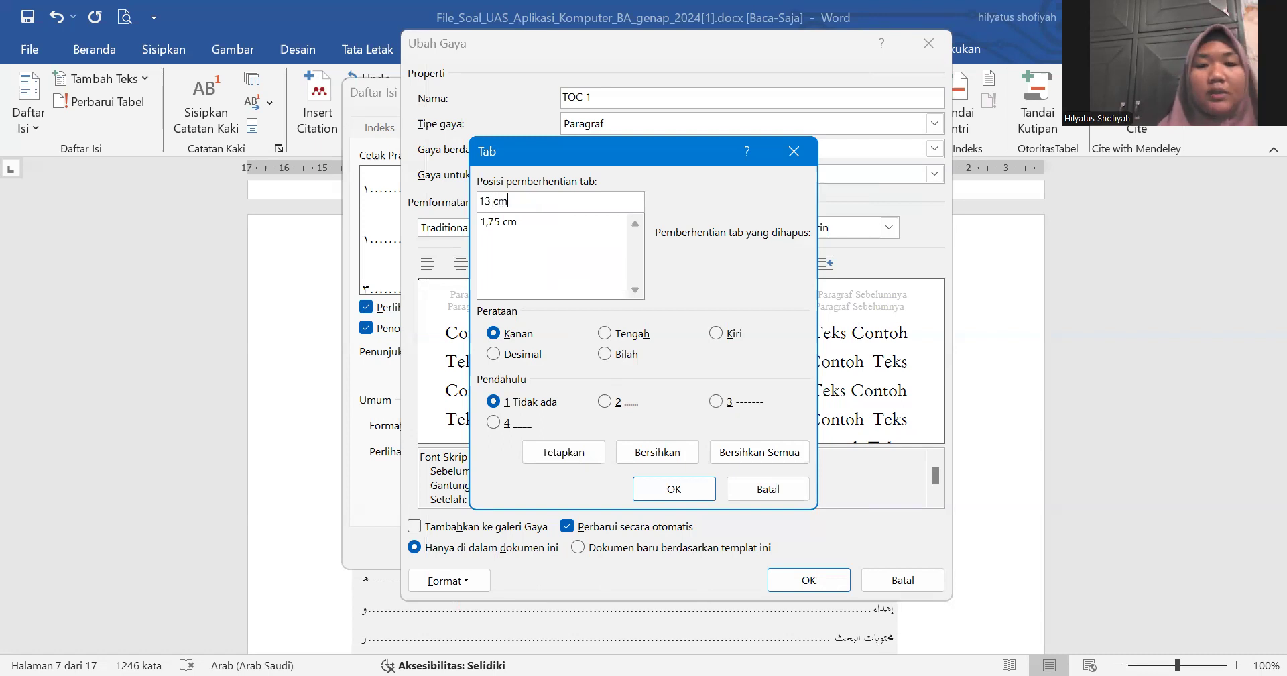
{"action": "left_click", "coordinate": [605, 401]}
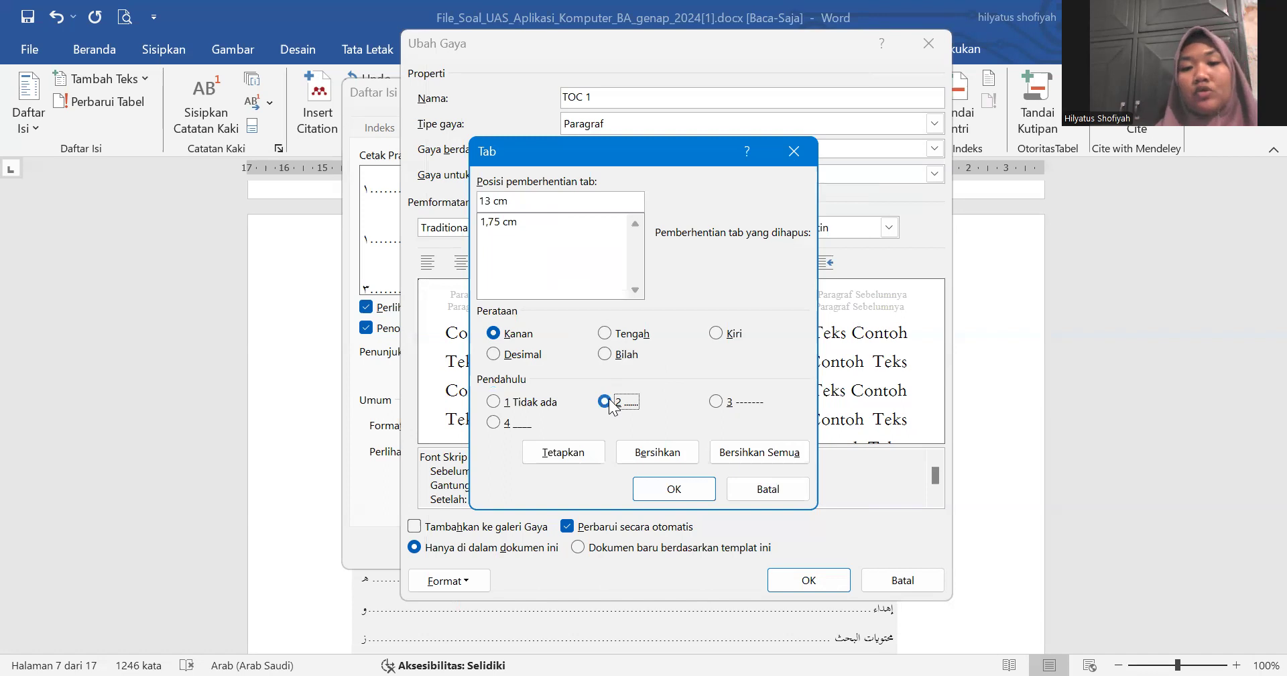
{"action": "left_click", "coordinate": [561, 451]}
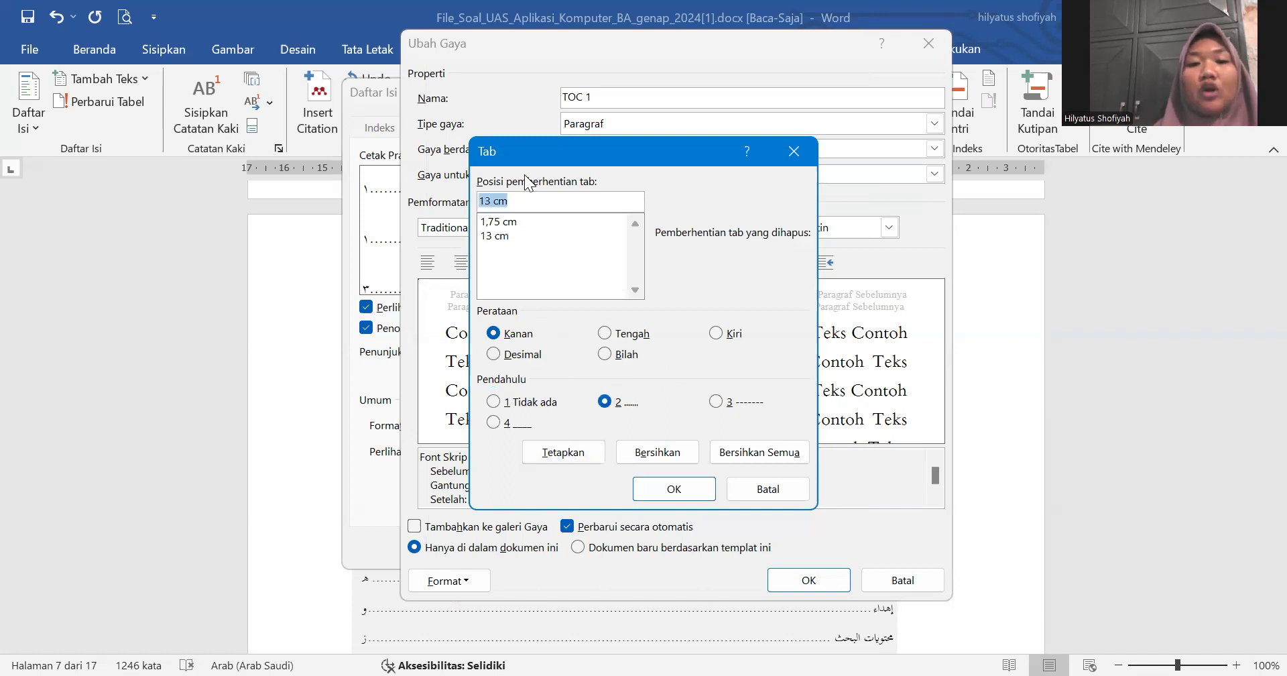
Step: Add a 16 cm tab stop with dotted leader 2 to TOC 1 and save the style changes
{"action": "key", "text": "BackSpace"}
{"action": "type", "text": "16 cm"}
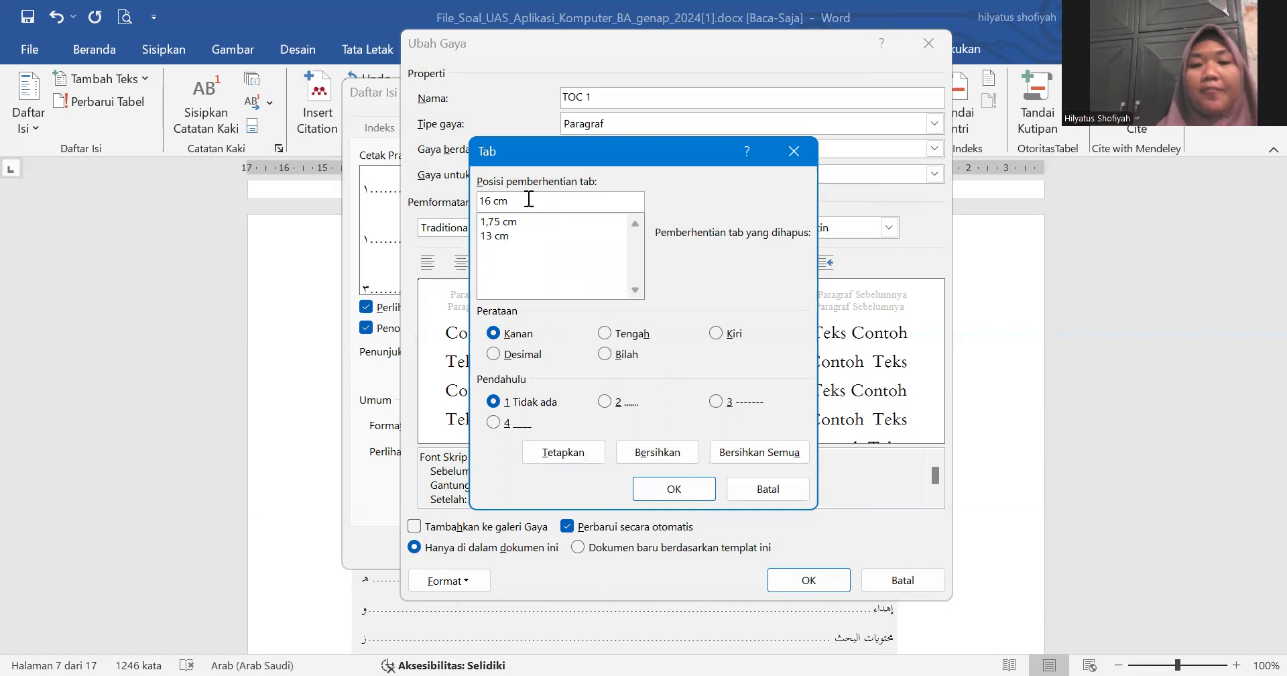
{"action": "left_click", "coordinate": [604, 401]}
{"action": "left_click", "coordinate": [573, 452]}
{"action": "left_click", "coordinate": [656, 485]}
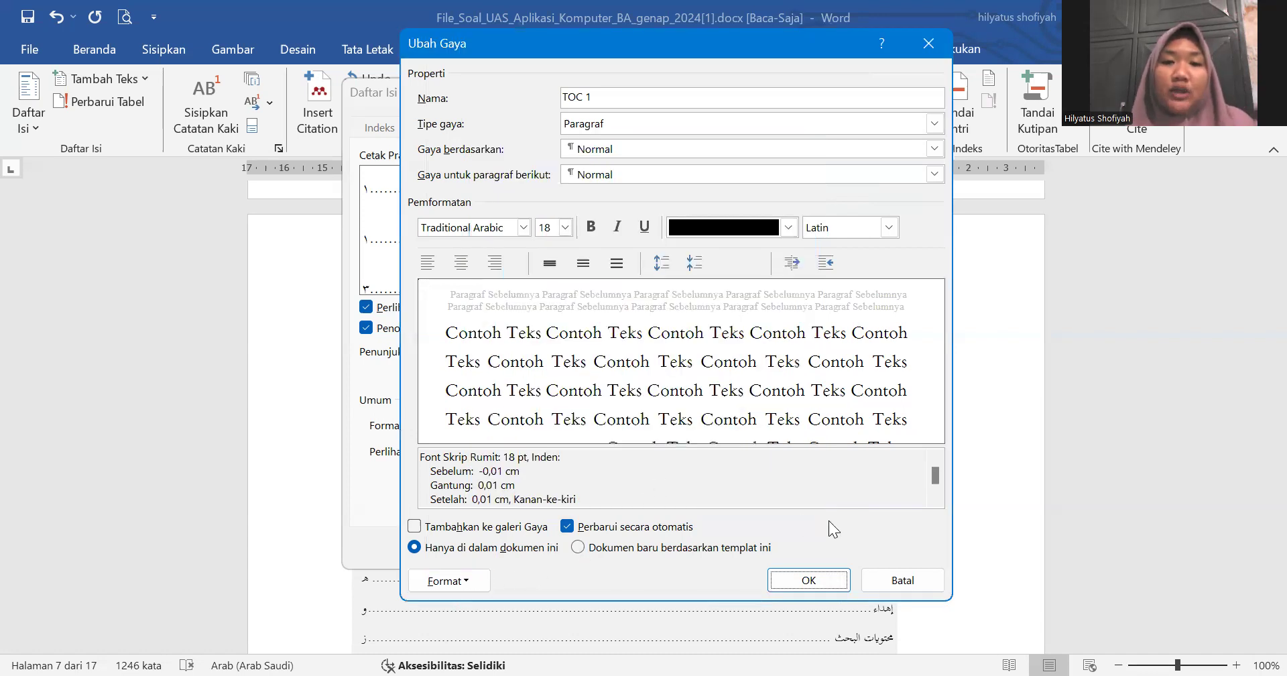
{"action": "left_click", "coordinate": [840, 580]}
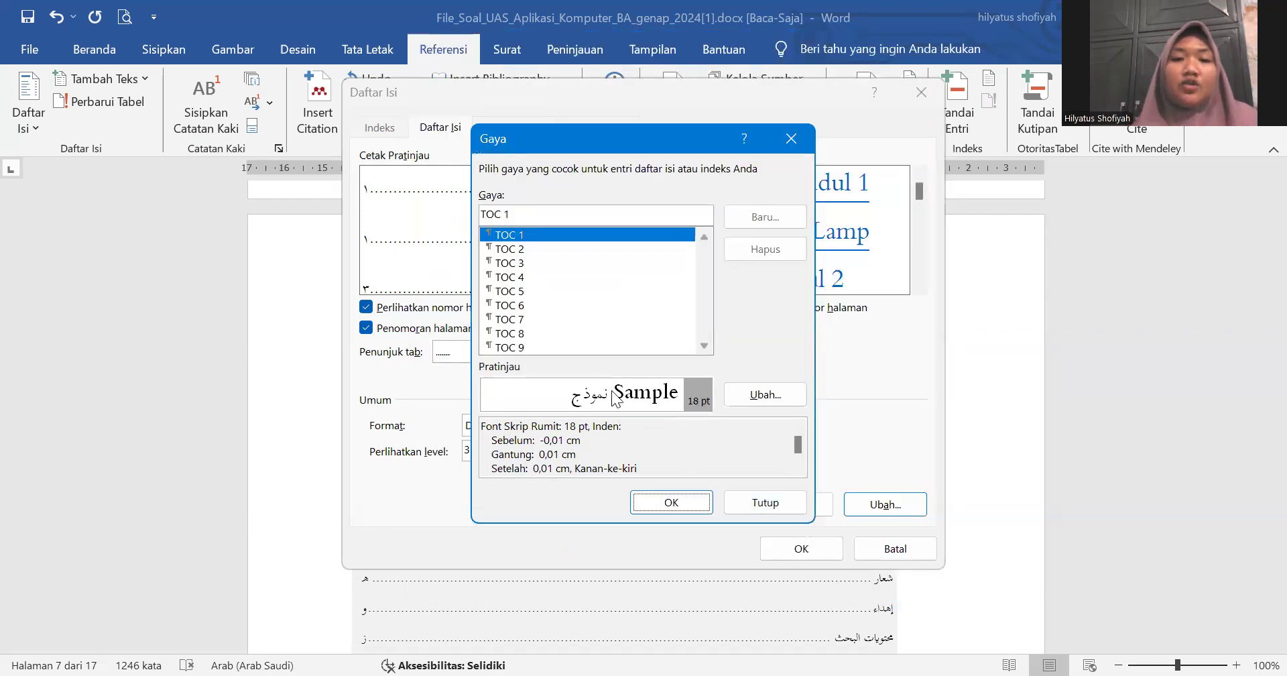
Step: Modify the TOC 2 style, setting its complex script font size to 18
{"action": "left_click", "coordinate": [531, 249]}
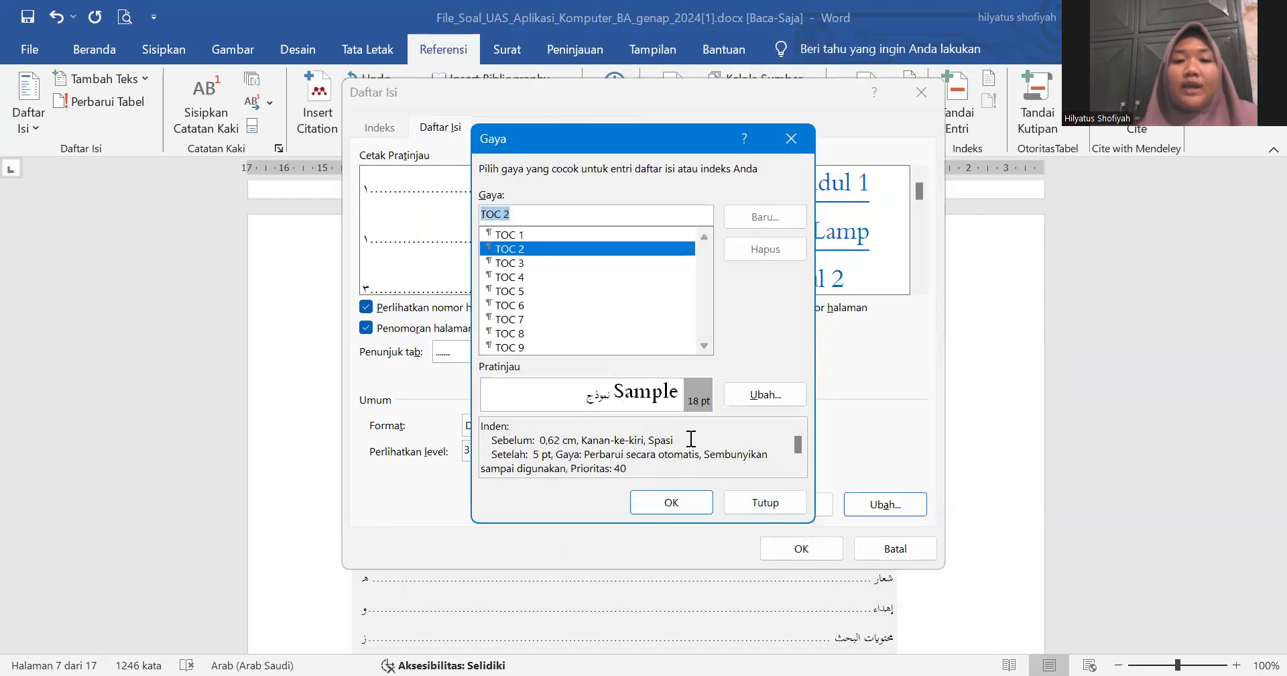
{"action": "left_click", "coordinate": [764, 394]}
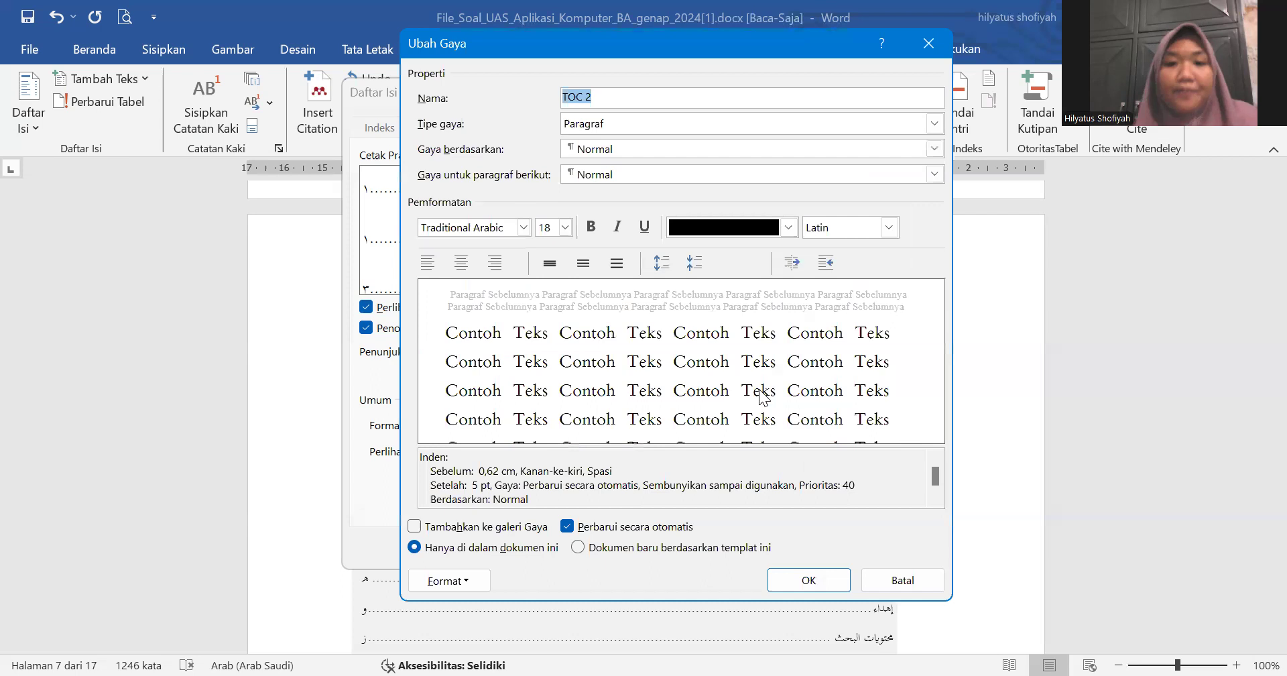
{"action": "left_click", "coordinate": [470, 580]}
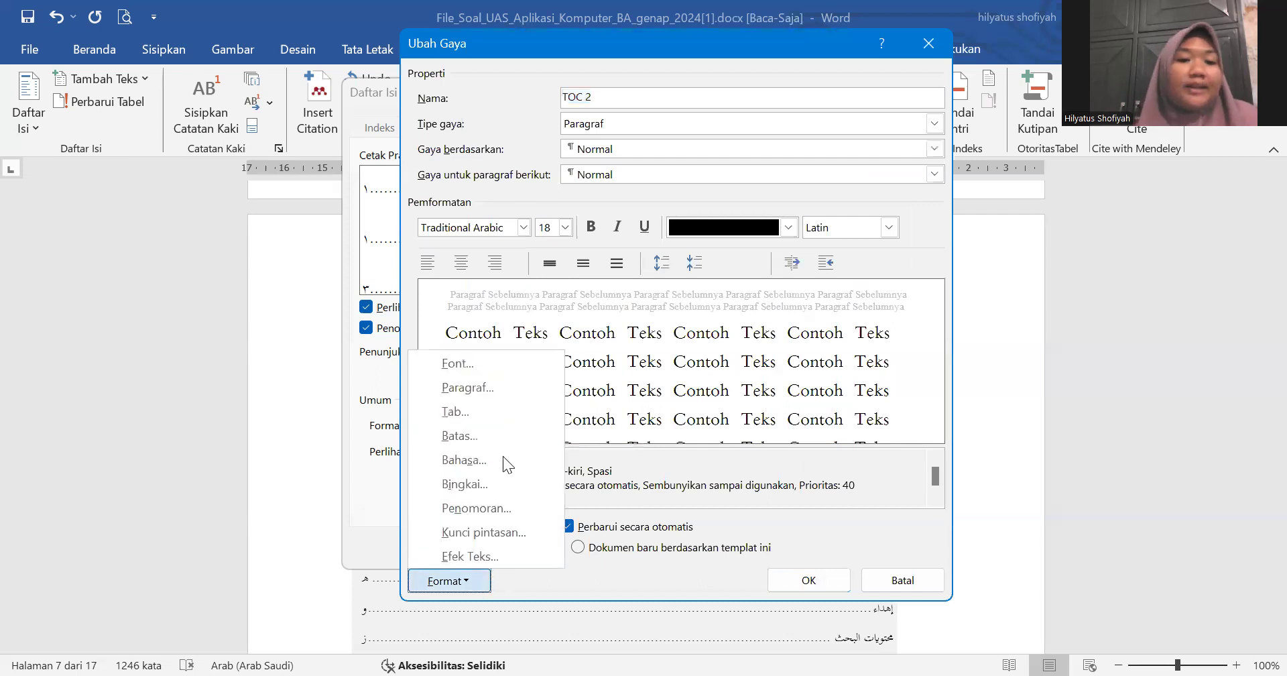
{"action": "left_click", "coordinate": [495, 363]}
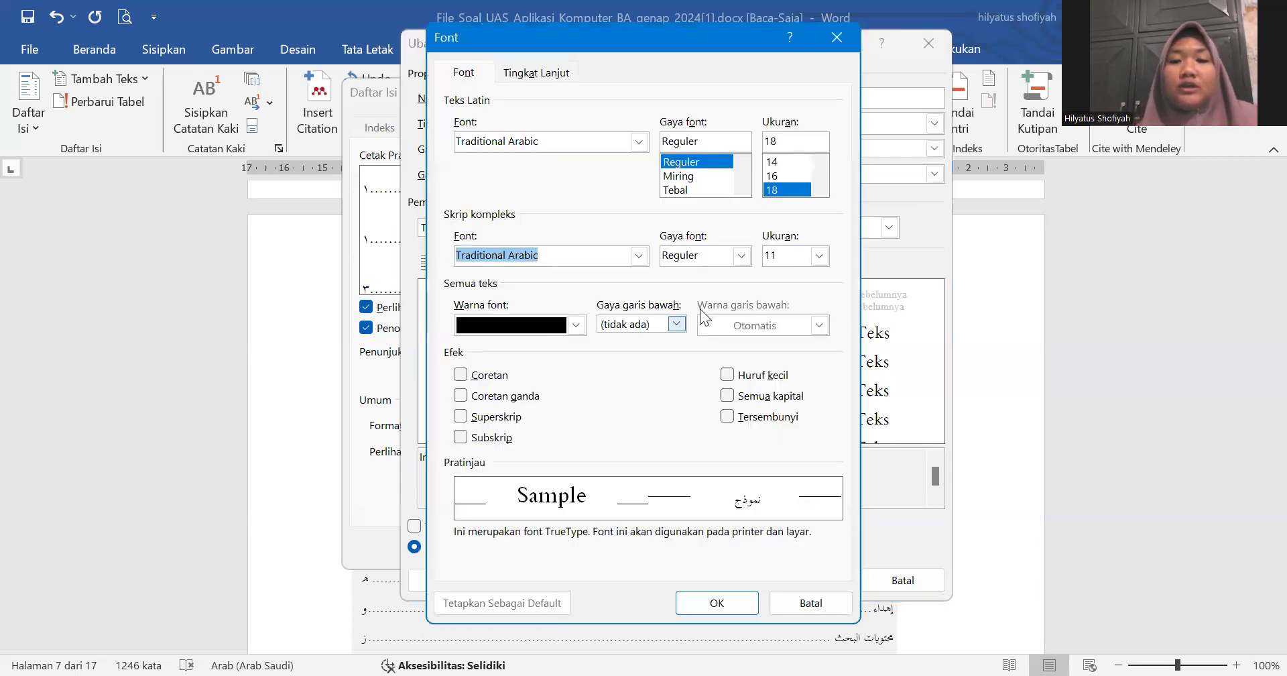
{"action": "left_click", "coordinate": [785, 257]}
{"action": "key", "text": "BackSpace"}
{"action": "type", "text": "8"}
{"action": "left_click", "coordinate": [733, 604]}
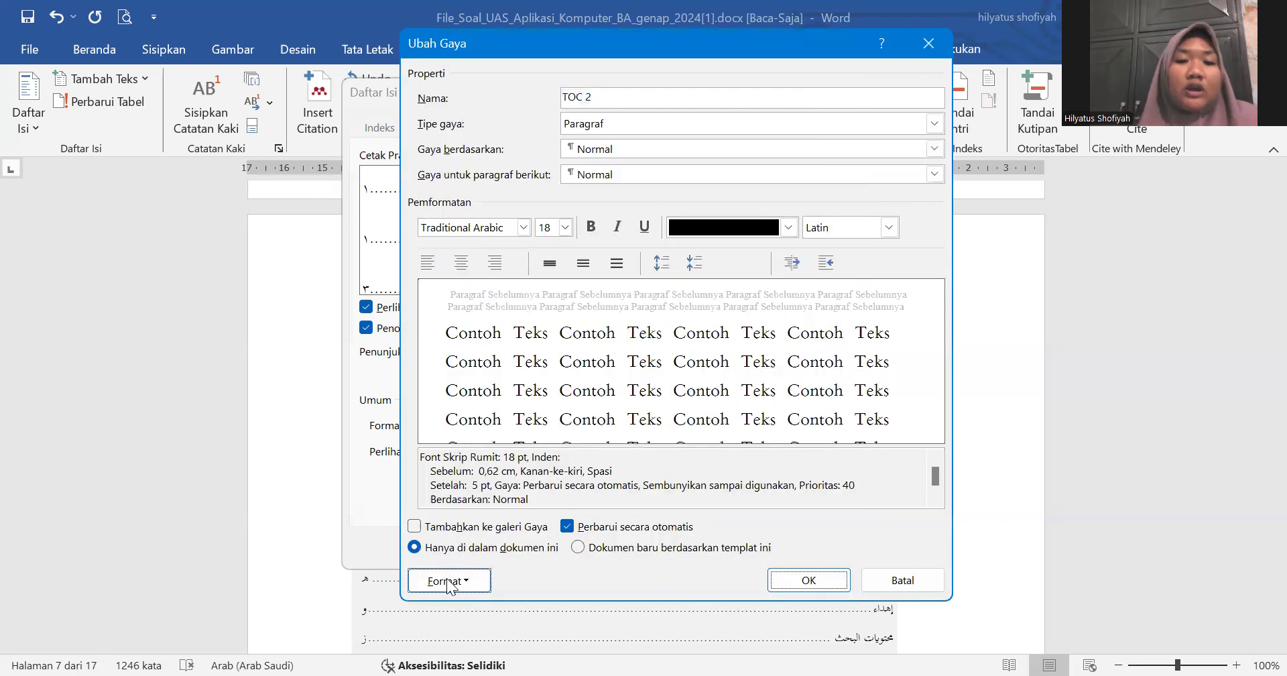
Step: Set the TOC 2 style's paragraph spacing after to 0 pt
{"action": "left_click", "coordinate": [450, 579]}
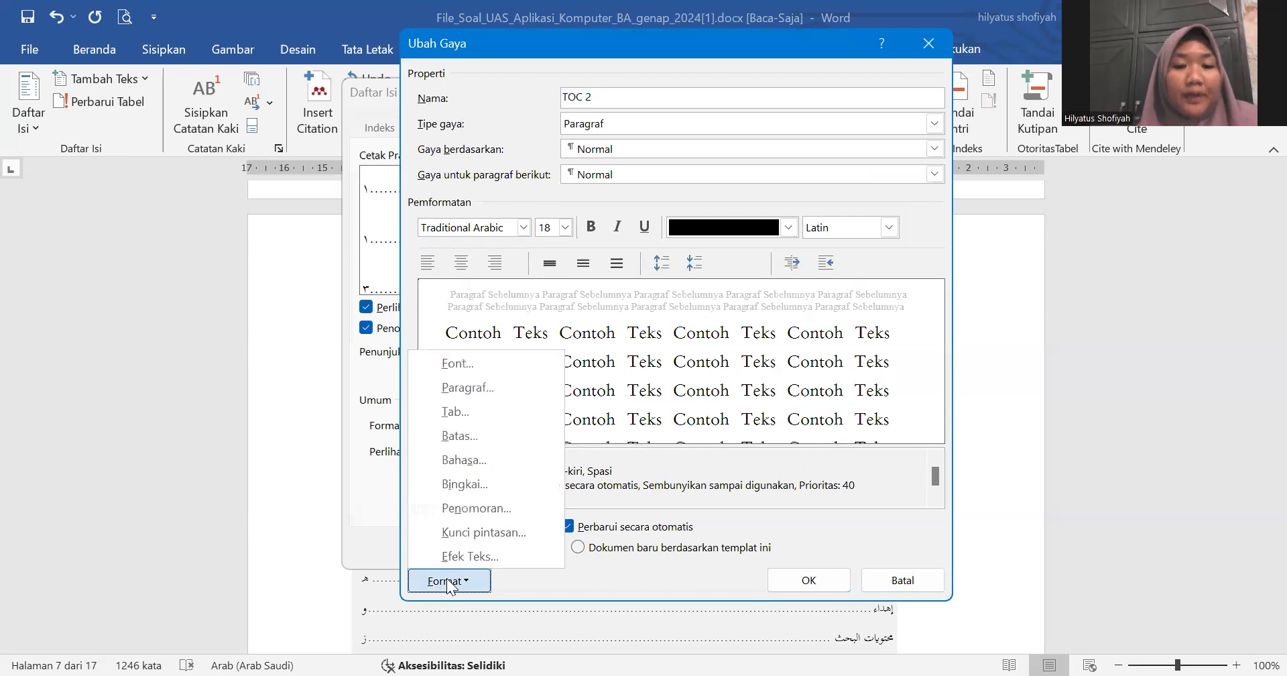
{"action": "left_click", "coordinate": [481, 389]}
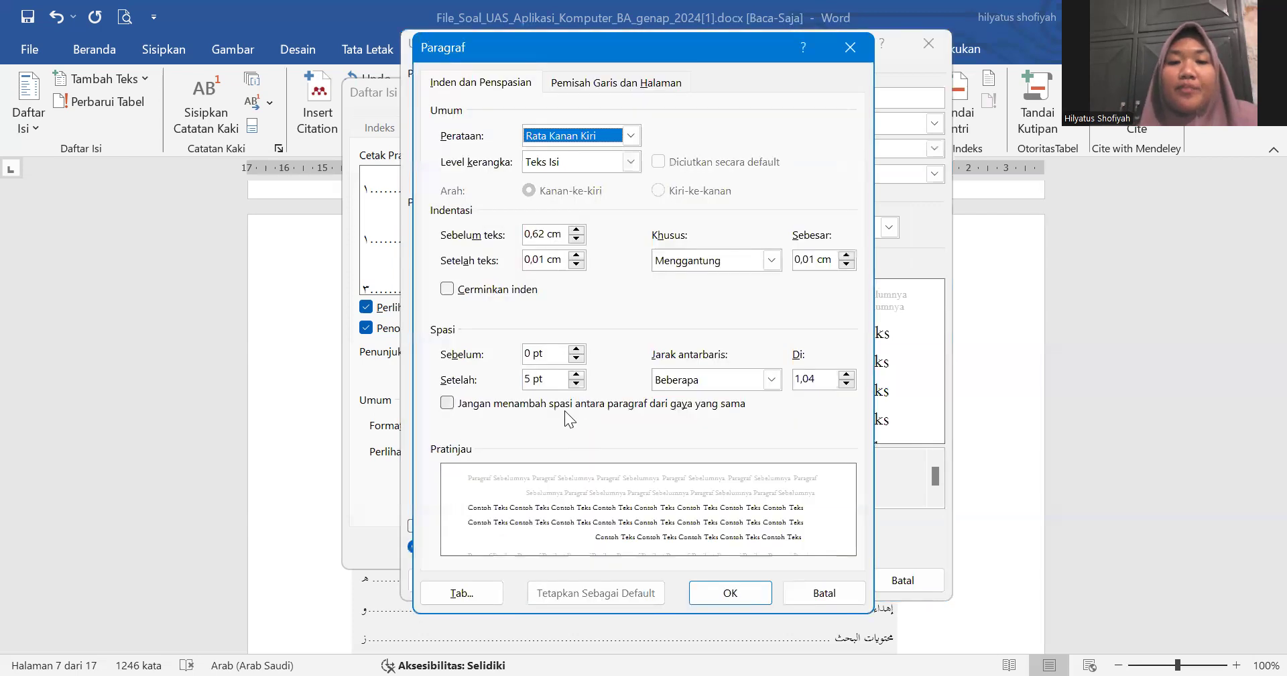
{"action": "left_click", "coordinate": [529, 378]}
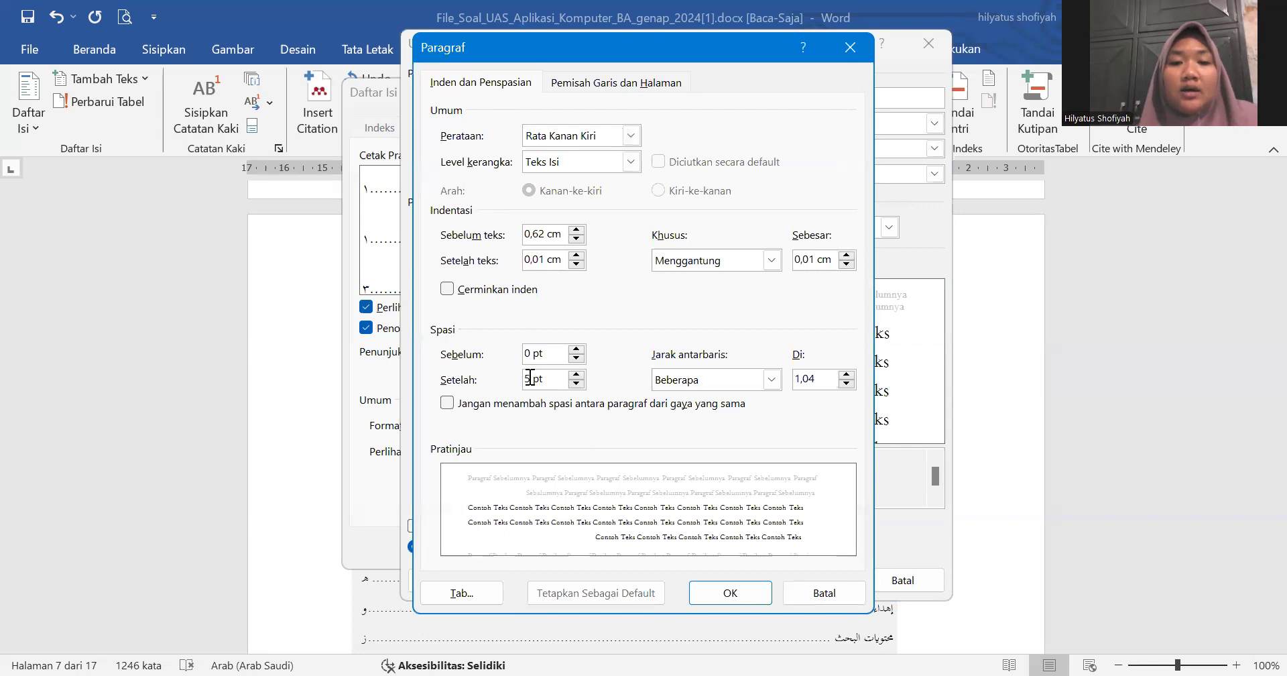
{"action": "key", "text": "BackSpace"}
{"action": "type", "text": "0"}
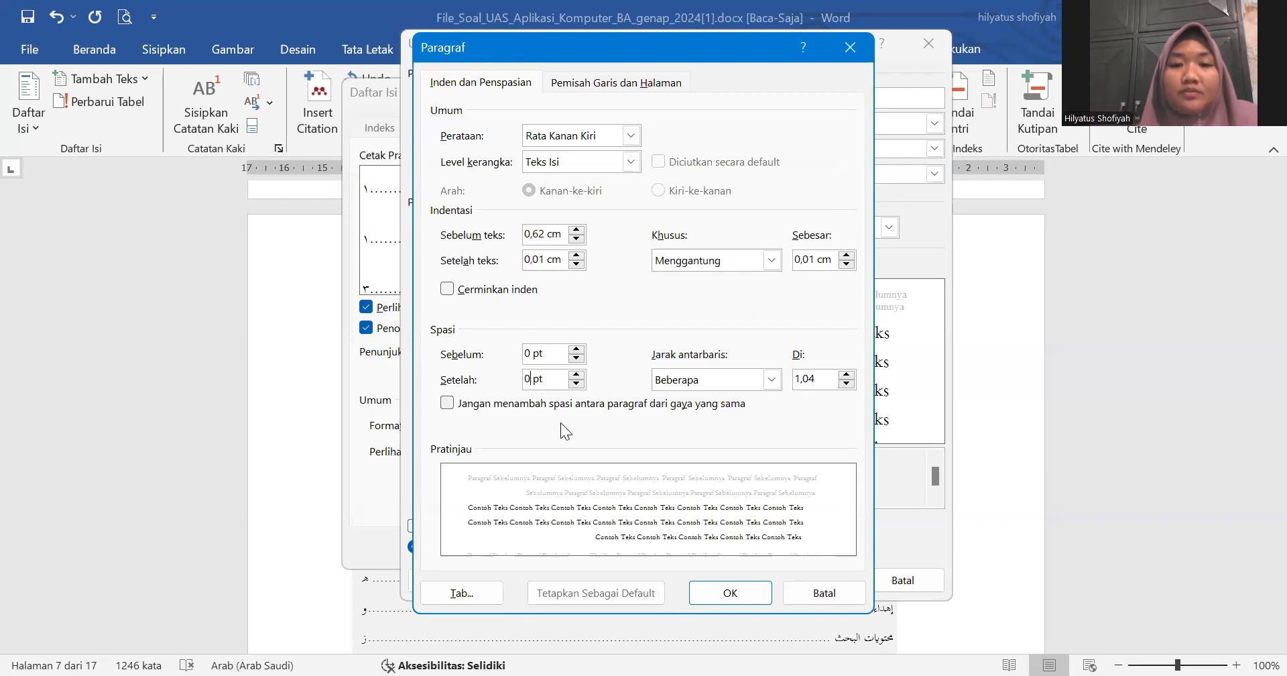
Step: Add a tab stop at 2,5 cm without a leader to the TOC 2 style
{"action": "left_click", "coordinate": [470, 592]}
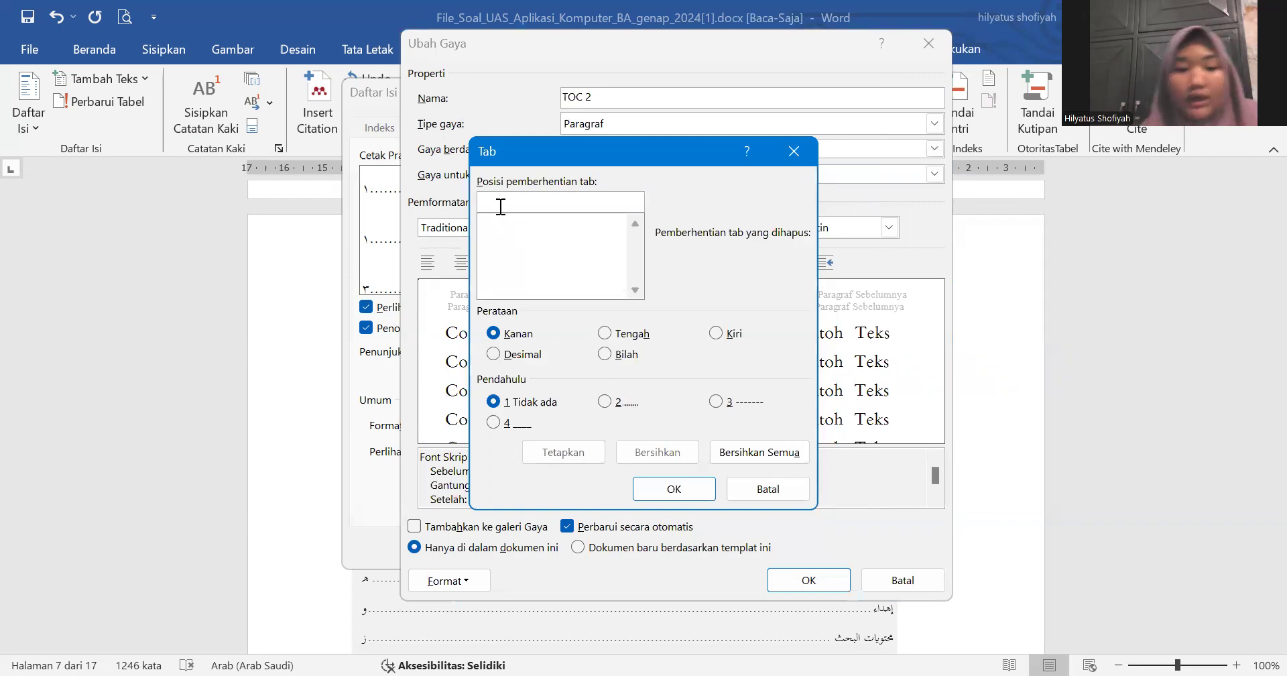
{"action": "type", "text": "2,5 cm"}
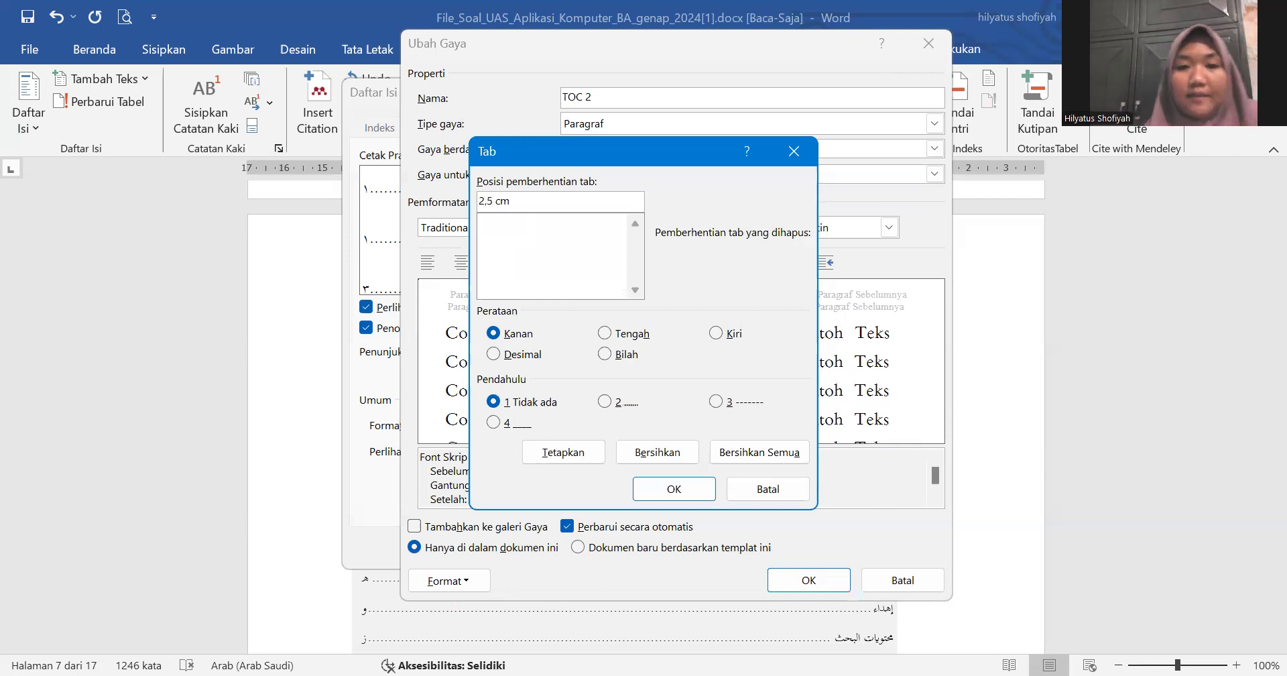
{"action": "left_click", "coordinate": [579, 454]}
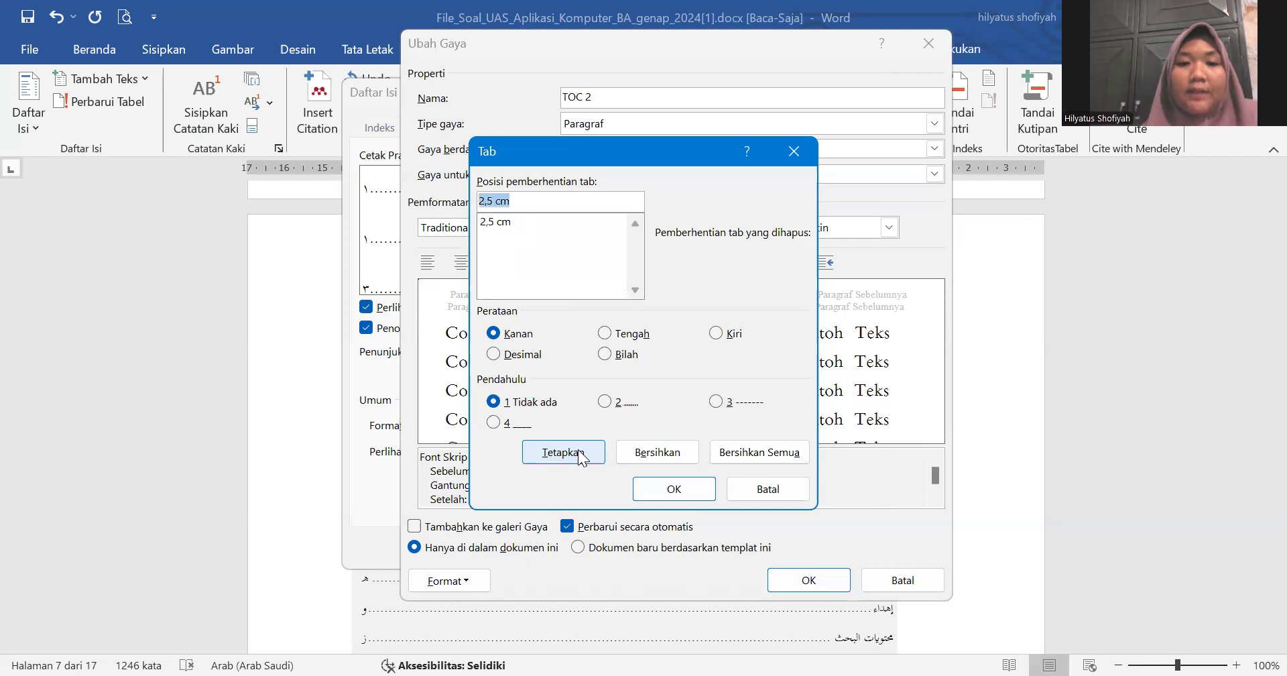
Step: Add a 13 cm tab stop with dotted leader 2 to the TOC 2 style
{"action": "left_click", "coordinate": [521, 199]}
{"action": "key", "text": "BackSpace"}
{"action": "key", "text": "BackSpace"}
{"action": "key", "text": "BackSpace"}
{"action": "key", "text": "BackSpace"}
{"action": "key", "text": "BackSpace"}
{"action": "key", "text": "BackSpace"}
{"action": "type", "text": "13 cm"}
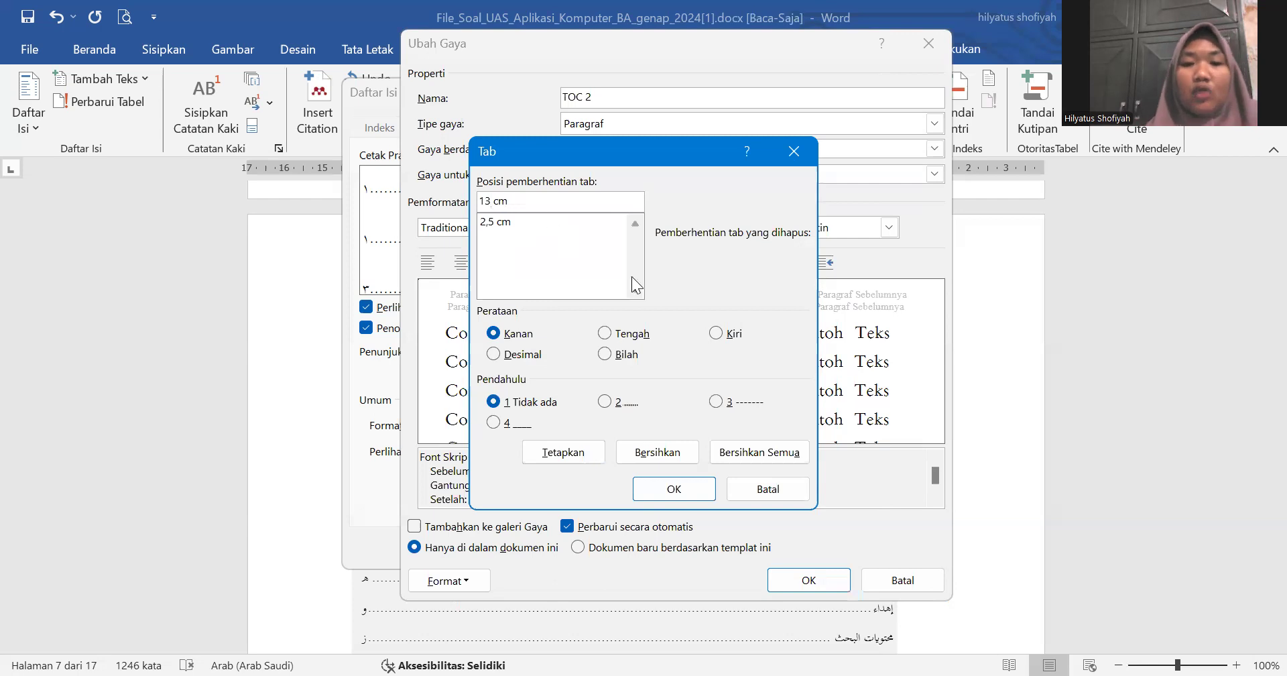
{"action": "left_click", "coordinate": [605, 402]}
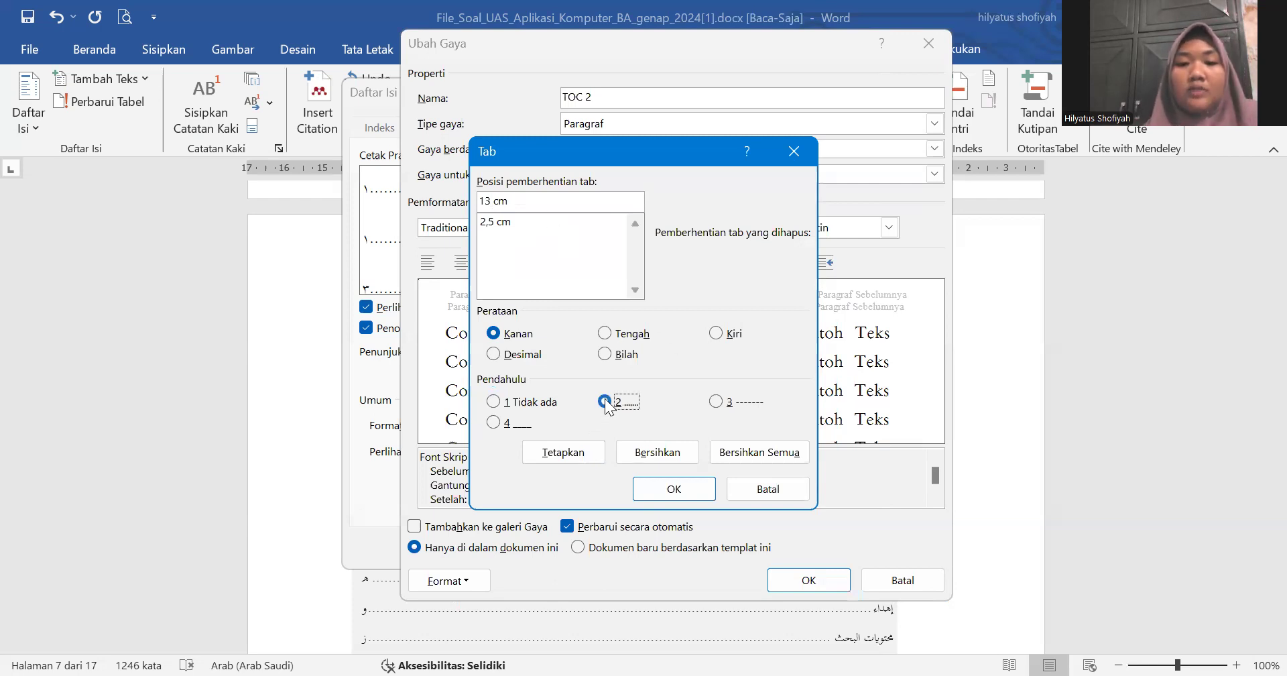
{"action": "left_click", "coordinate": [583, 453]}
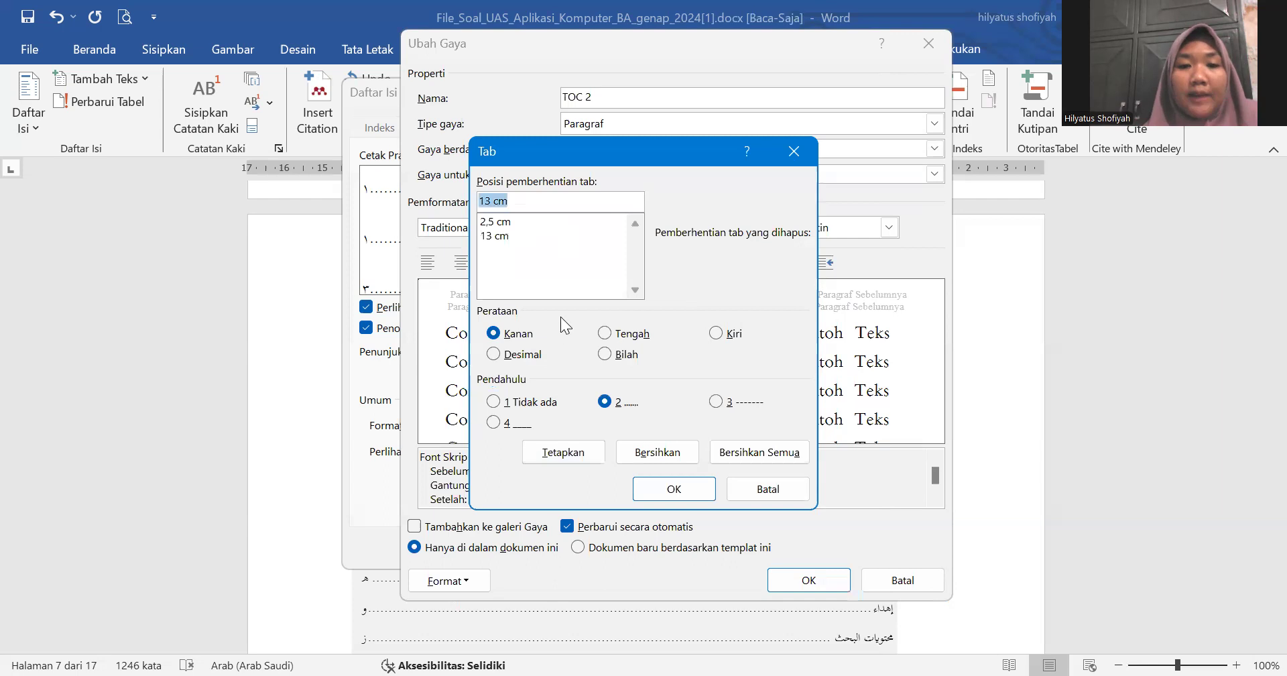
Step: Add a 16 cm tab stop with dotted leader 2 to TOC 2 and save the style changes
{"action": "key", "text": "End"}
{"action": "key", "text": "BackSpace"}
{"action": "key", "text": "BackSpace"}
{"action": "key", "text": "BackSpace"}
{"action": "key", "text": "BackSpace"}
{"action": "key", "text": "BackSpace"}
{"action": "type", "text": "1"}
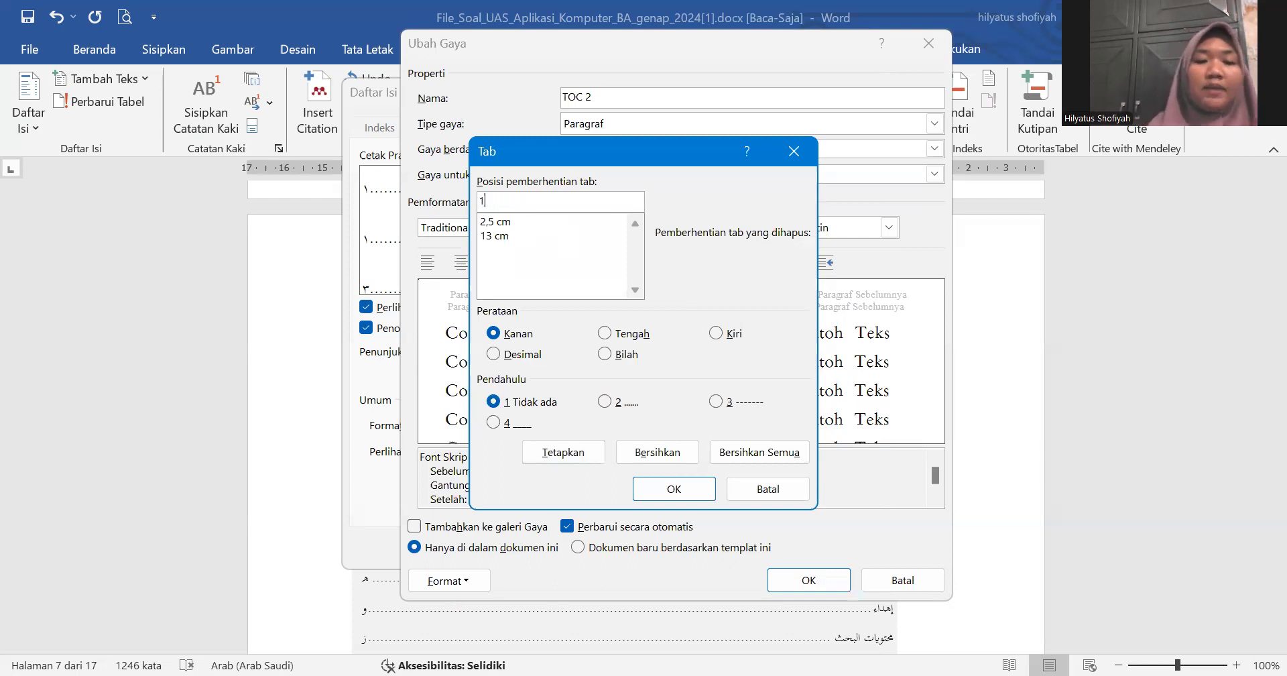
{"action": "type", "text": "6 cm"}
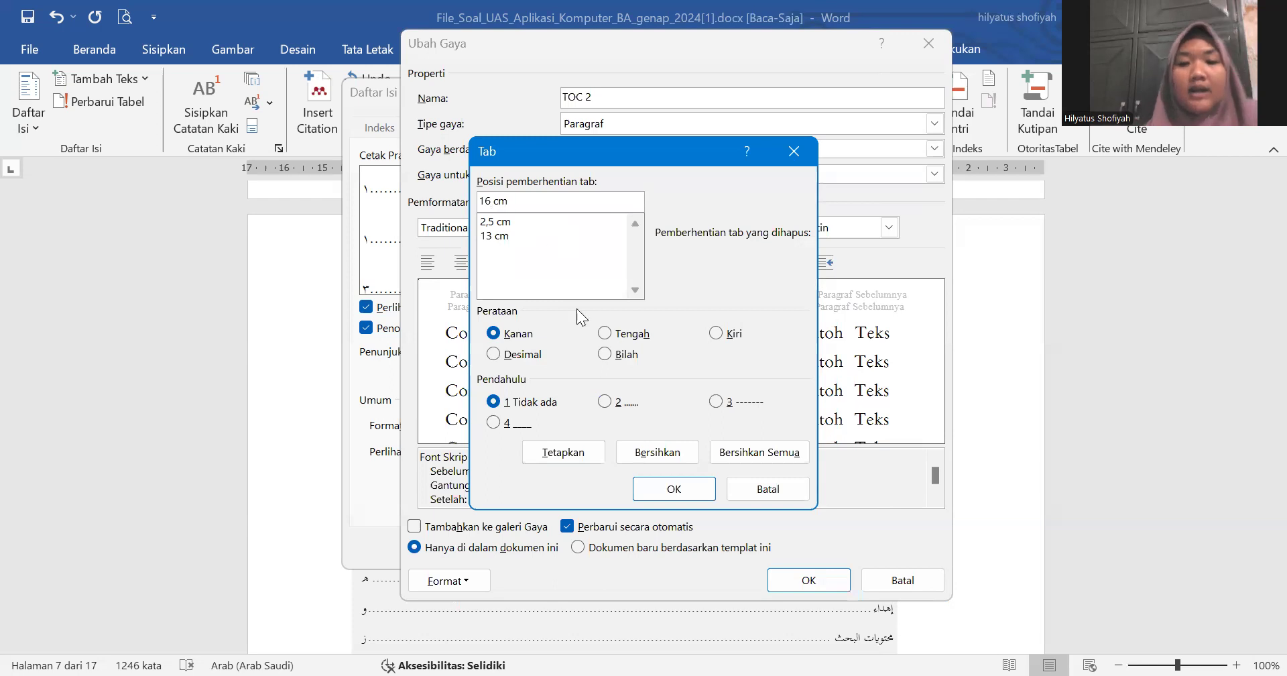
{"action": "left_click", "coordinate": [605, 401]}
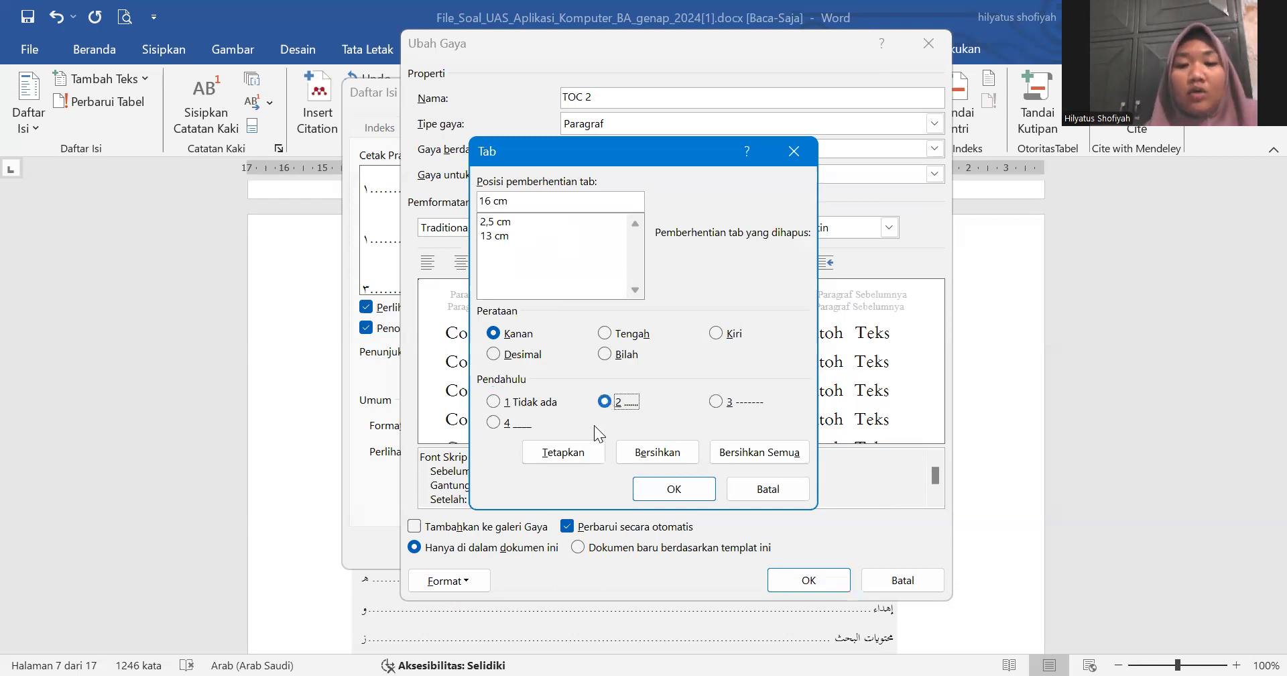
{"action": "left_click", "coordinate": [583, 454]}
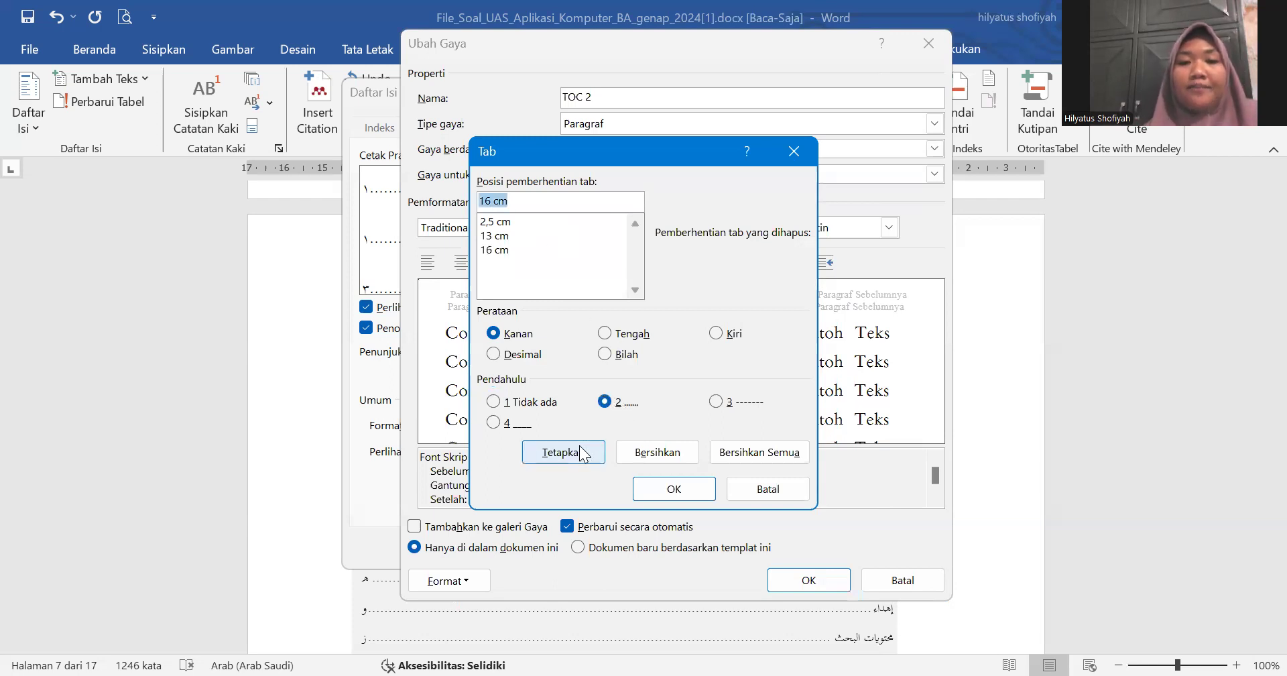
{"action": "left_click", "coordinate": [665, 501]}
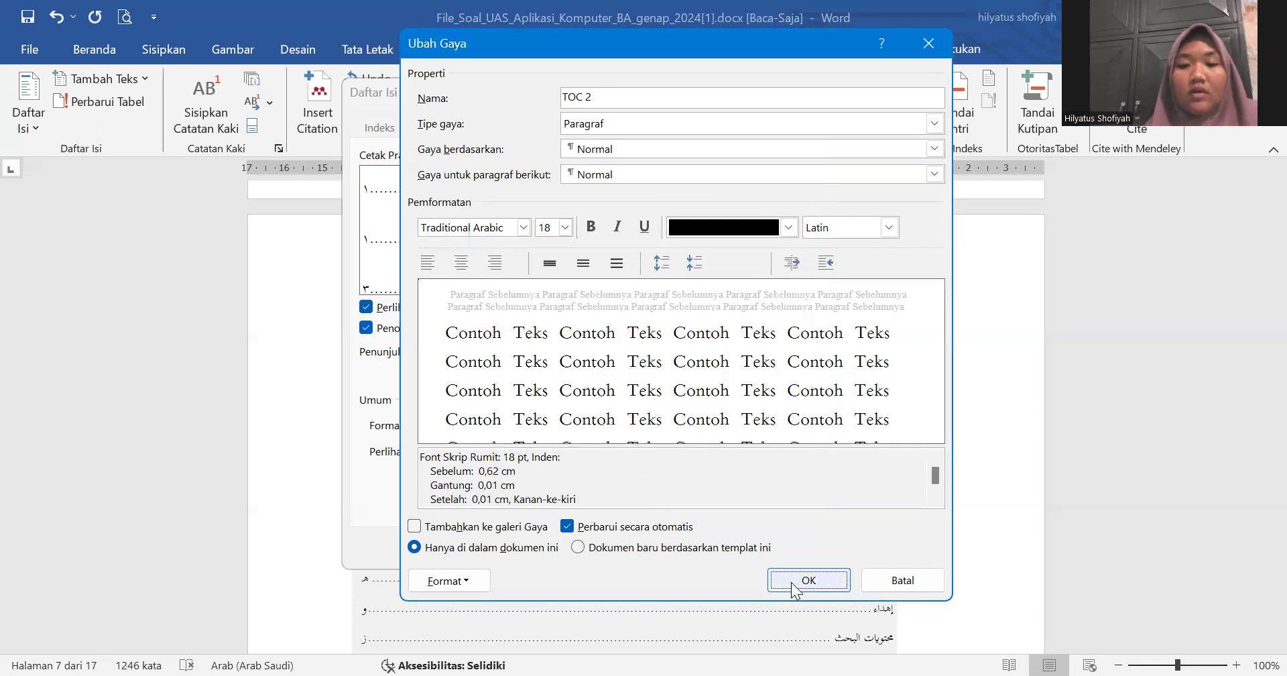
{"action": "left_click", "coordinate": [791, 581]}
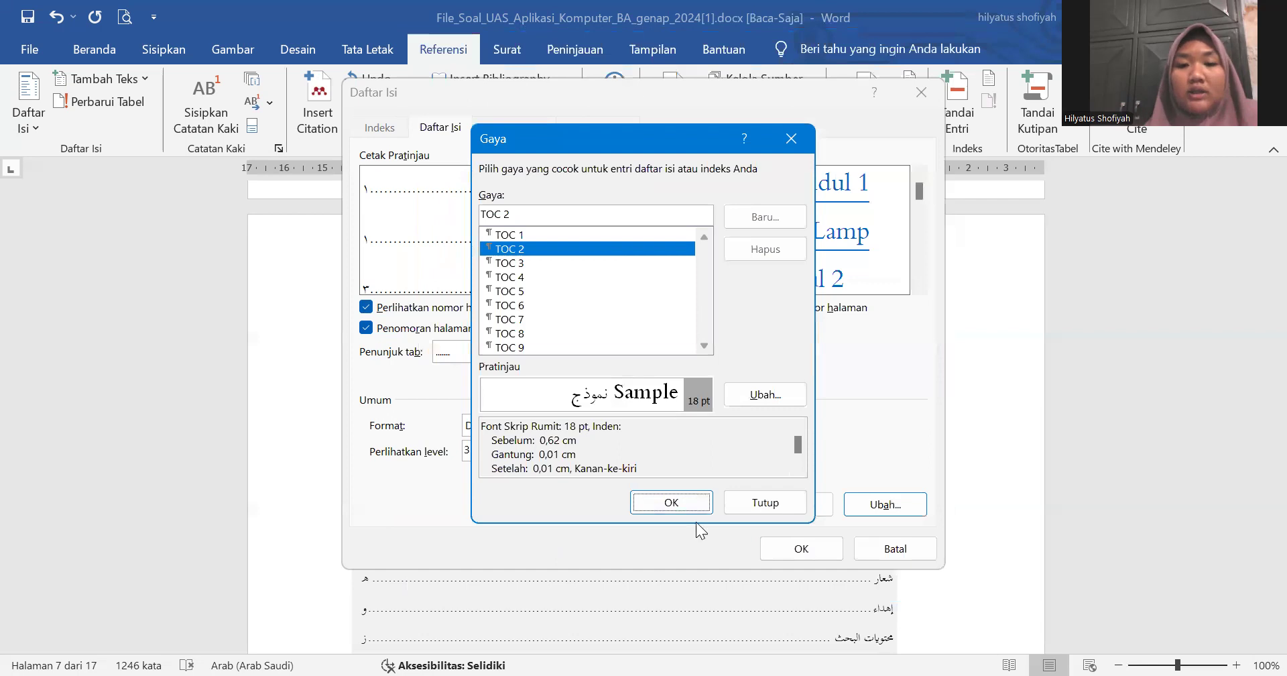
Step: Apply the modified TOC styles and replace the existing table of contents with the newly formatted one
{"action": "left_click", "coordinate": [686, 504]}
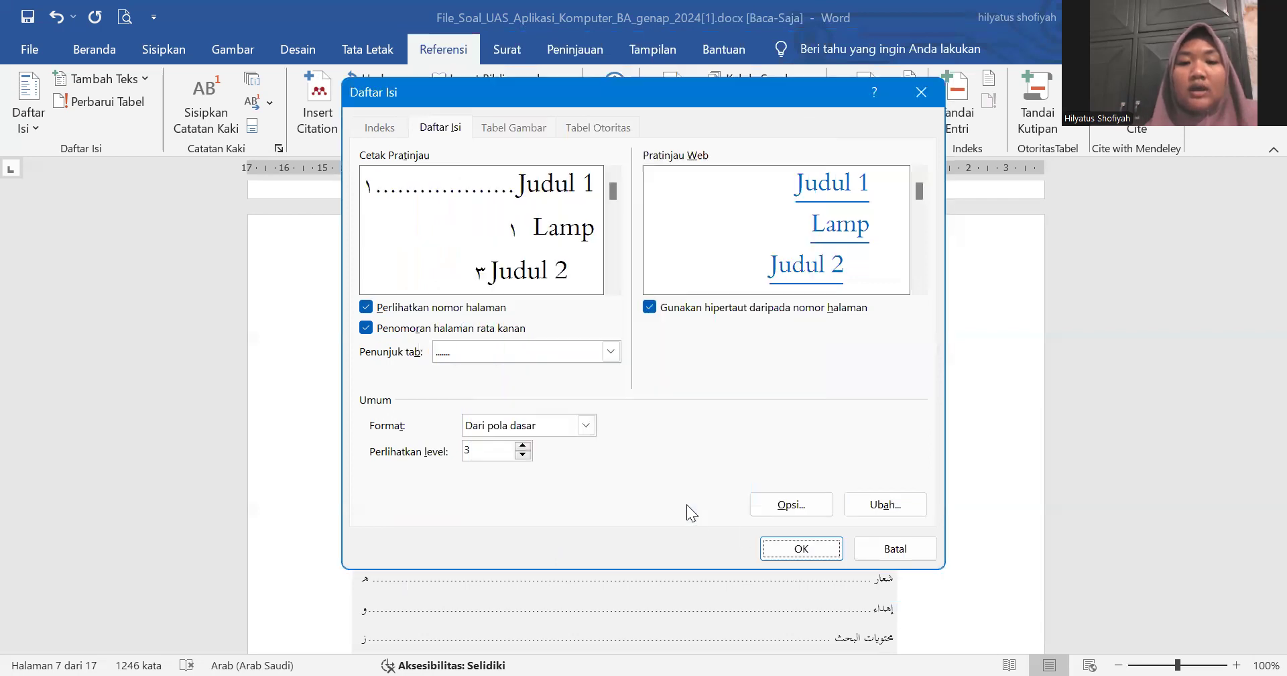
{"action": "left_click", "coordinate": [795, 548]}
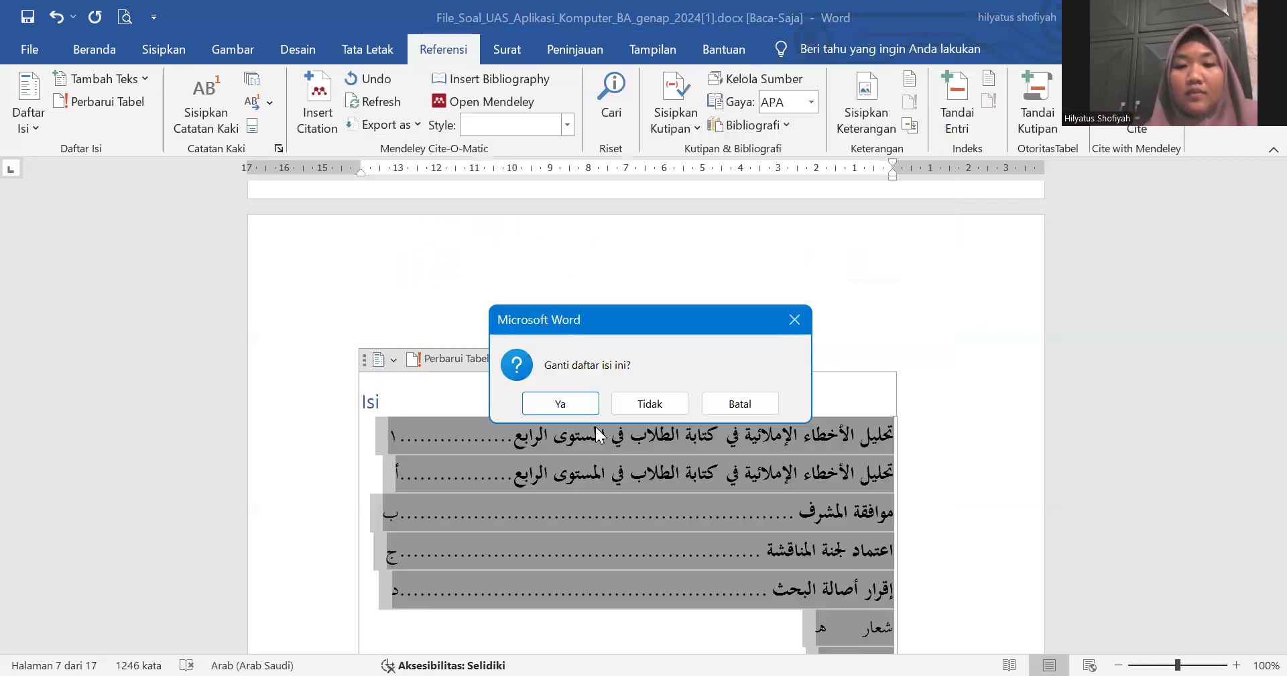
{"action": "left_click", "coordinate": [578, 405]}
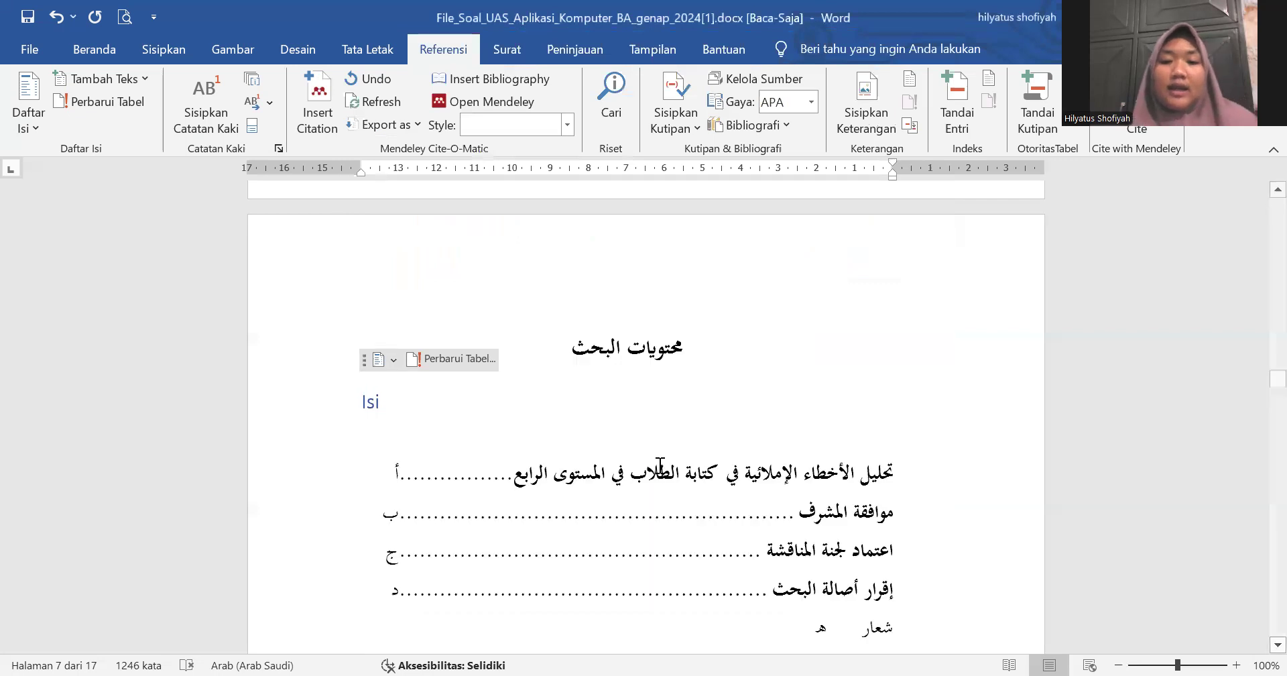
Step: Insert a tab before the page number of the المقدمة entry to align it with a dotted leader
{"action": "scroll", "coordinate": [660, 465], "scroll_direction": "down", "scroll_amount": 5}
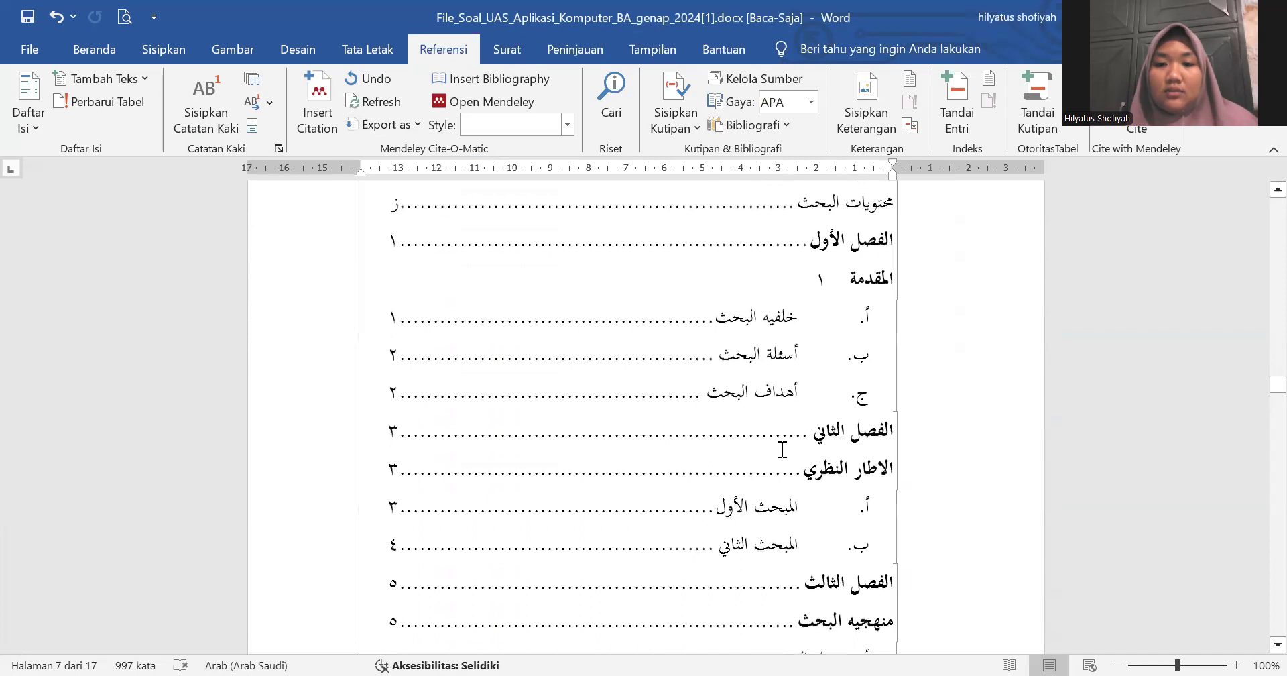
{"action": "left_click", "coordinate": [848, 285]}
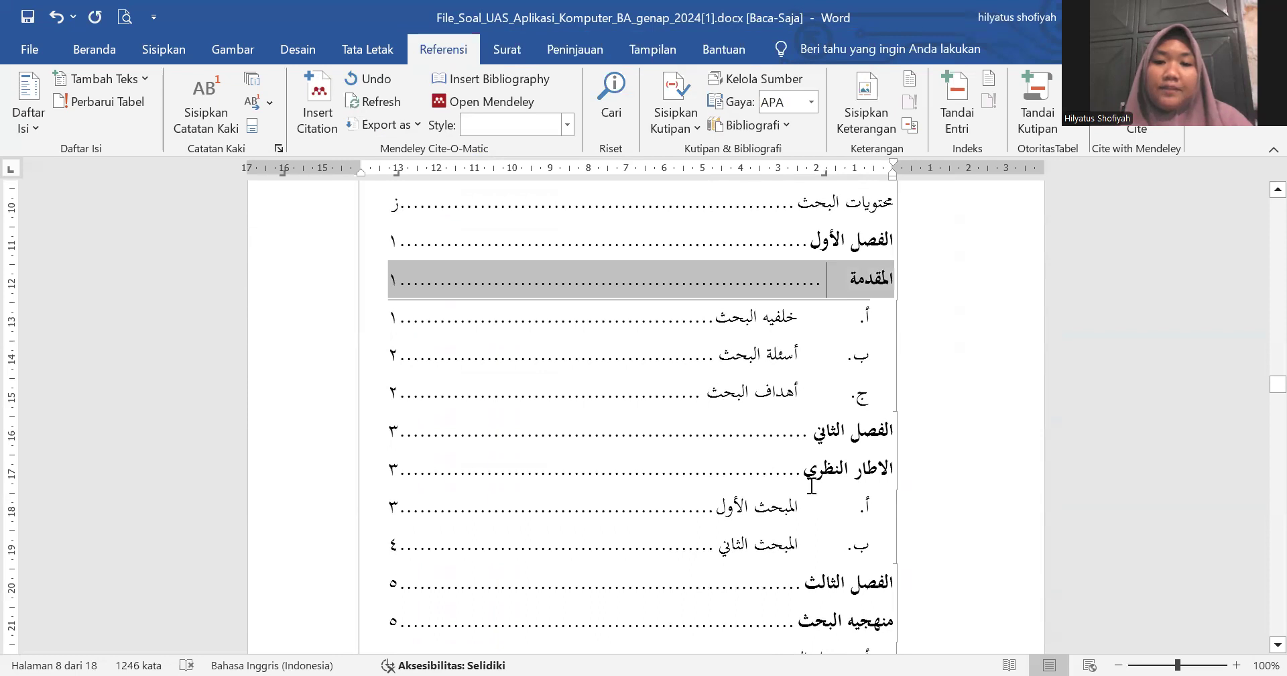
Step: Delete the "Isi" heading above the entries of the table of contents
{"action": "scroll", "coordinate": [811, 485], "scroll_direction": "down", "scroll_amount": 8}
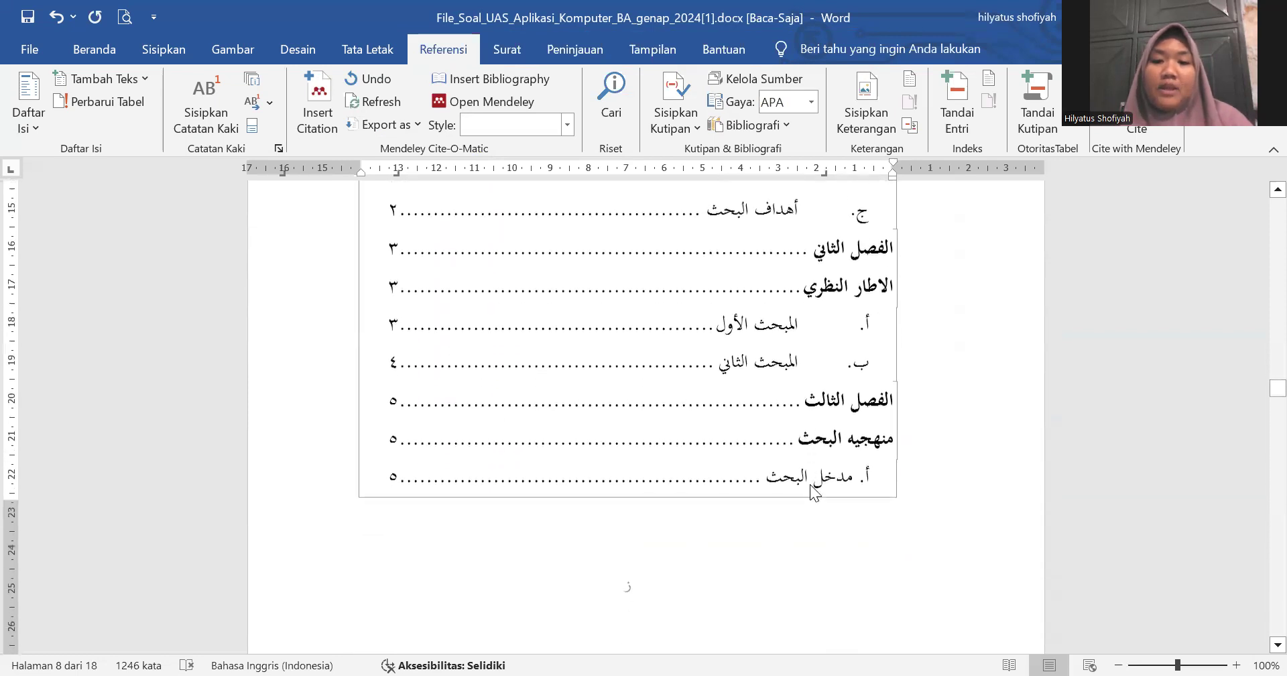
{"action": "scroll", "coordinate": [811, 485], "scroll_direction": "down", "scroll_amount": 2}
{"action": "scroll", "coordinate": [811, 485], "scroll_direction": "up", "scroll_amount": 8}
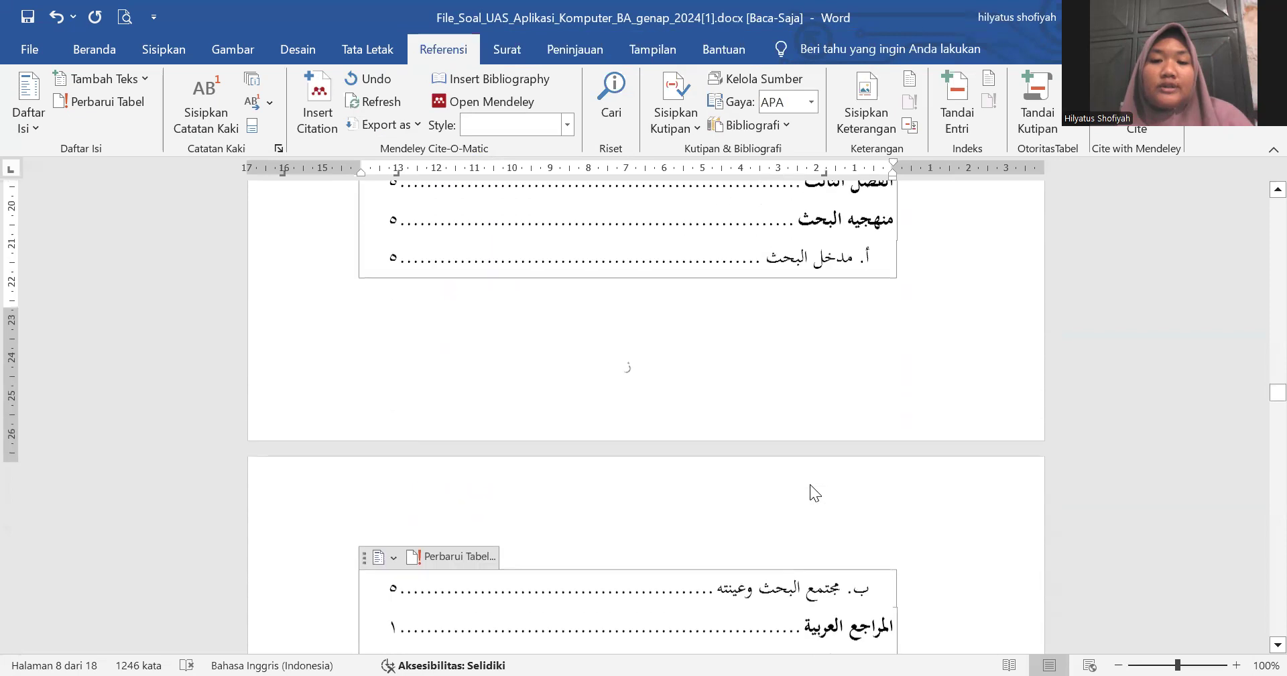
{"action": "scroll", "coordinate": [810, 484], "scroll_direction": "up", "scroll_amount": 6}
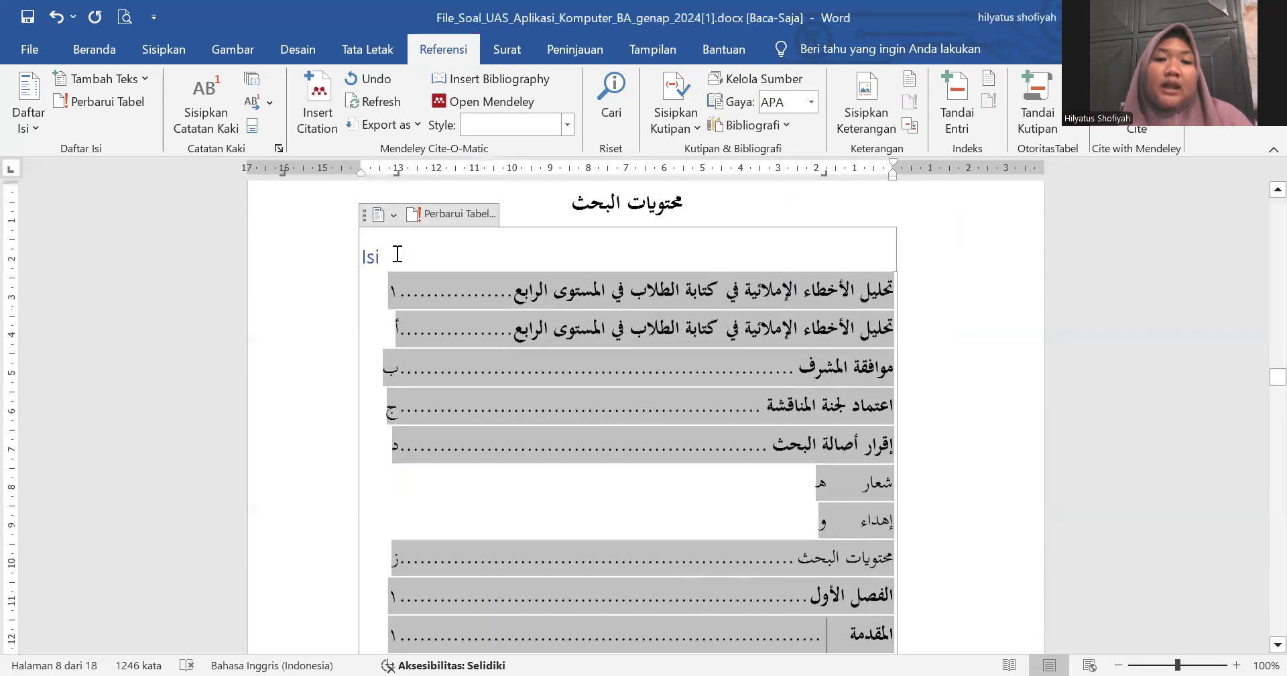
{"action": "double_click", "coordinate": [387, 250]}
{"action": "key", "text": "BackSpace"}
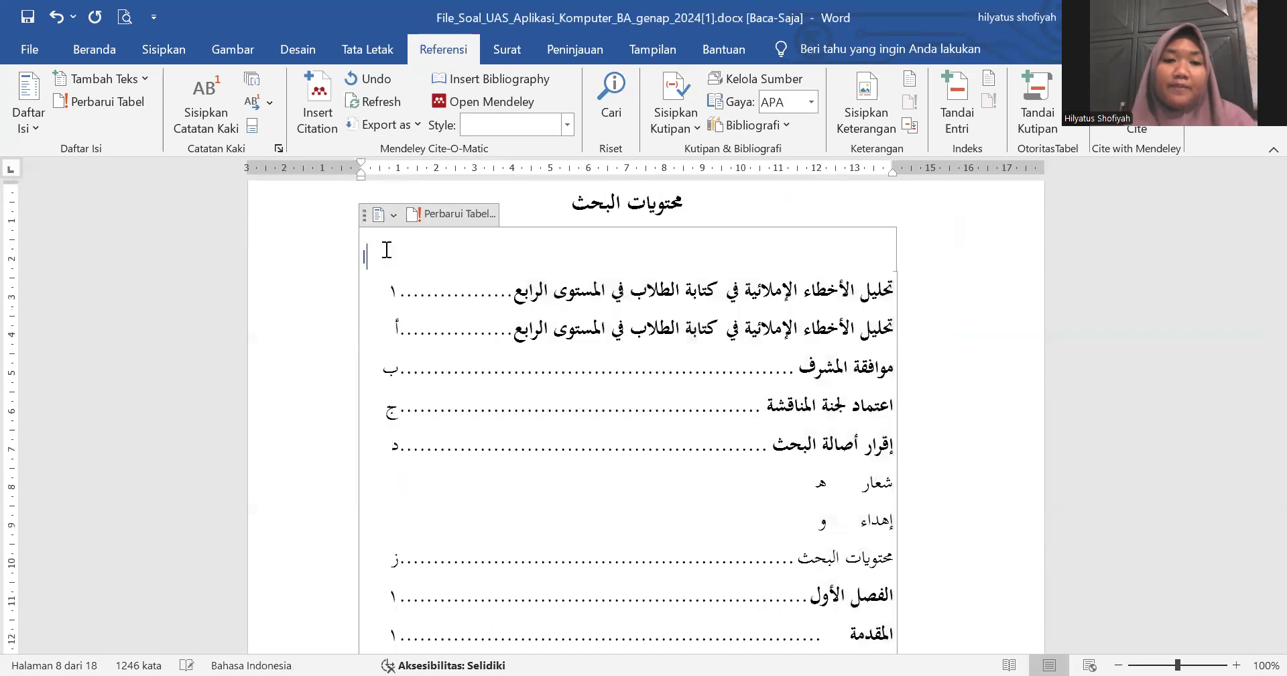
{"action": "scroll", "coordinate": [387, 249], "scroll_direction": "up", "scroll_amount": 12}
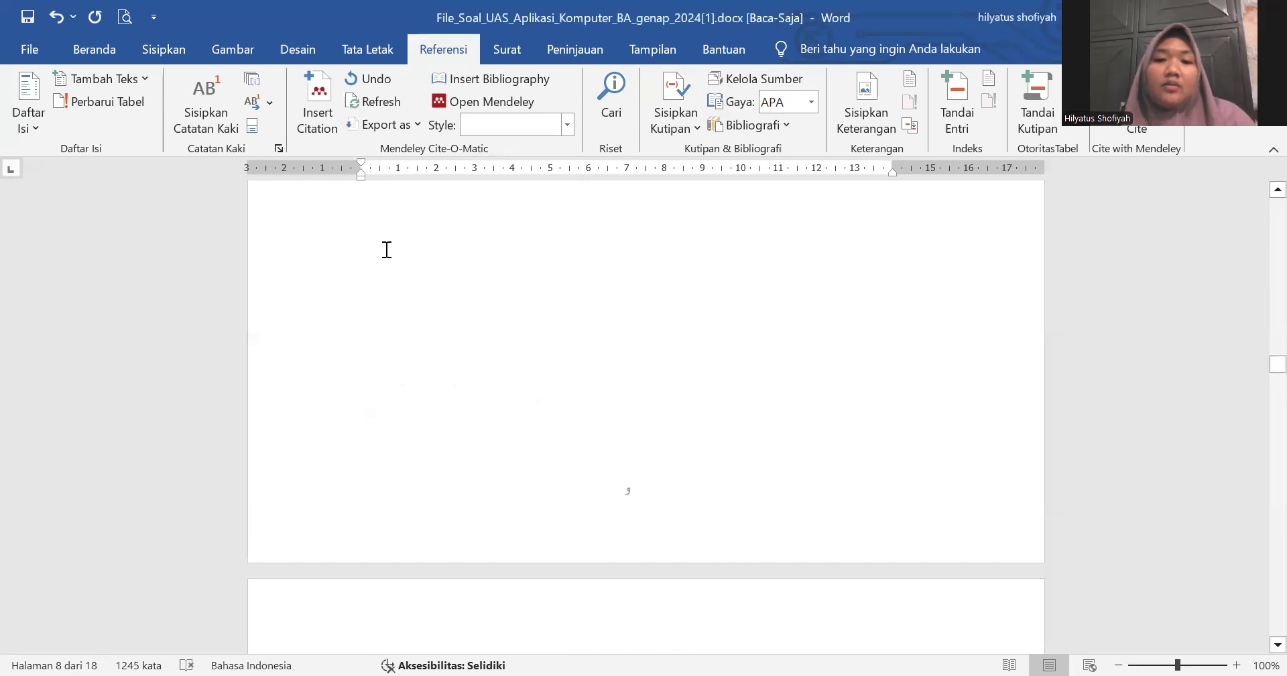
{"action": "scroll", "coordinate": [387, 250], "scroll_direction": "up", "scroll_amount": 5}
{"action": "scroll", "coordinate": [387, 250], "scroll_direction": "down", "scroll_amount": 8}
{"action": "scroll", "coordinate": [387, 249], "scroll_direction": "down", "scroll_amount": 10}
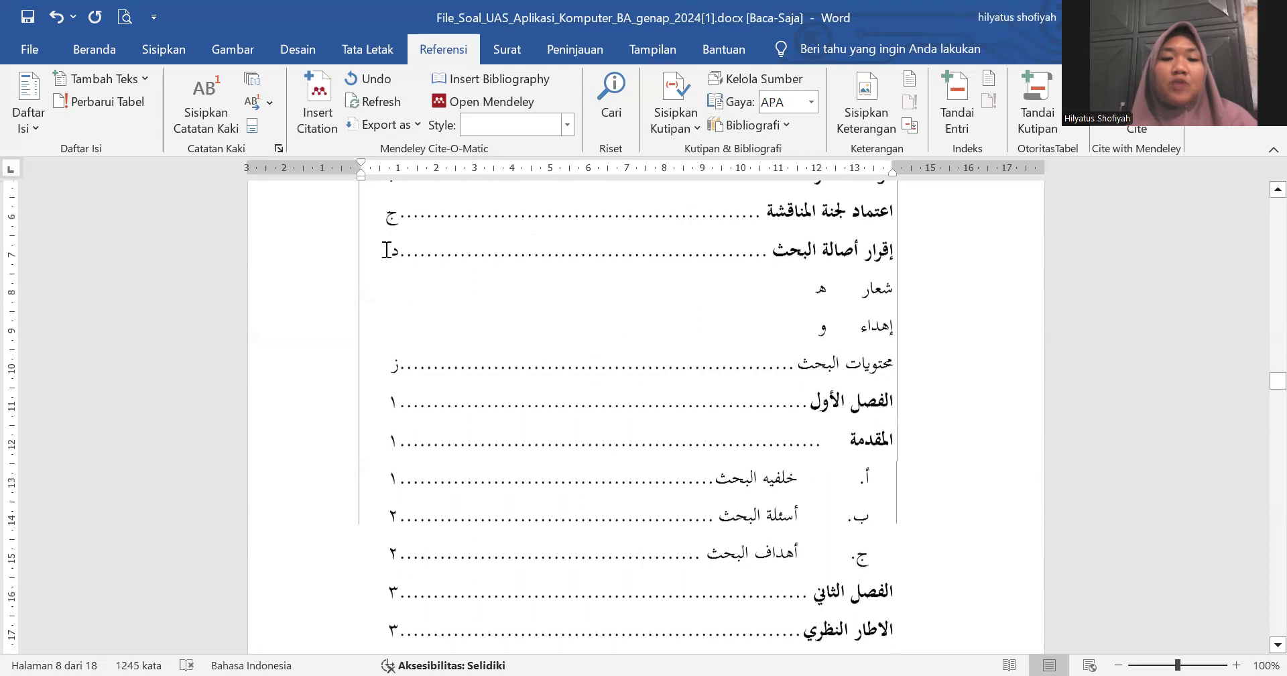
{"action": "scroll", "coordinate": [385, 249], "scroll_direction": "down", "scroll_amount": 10}
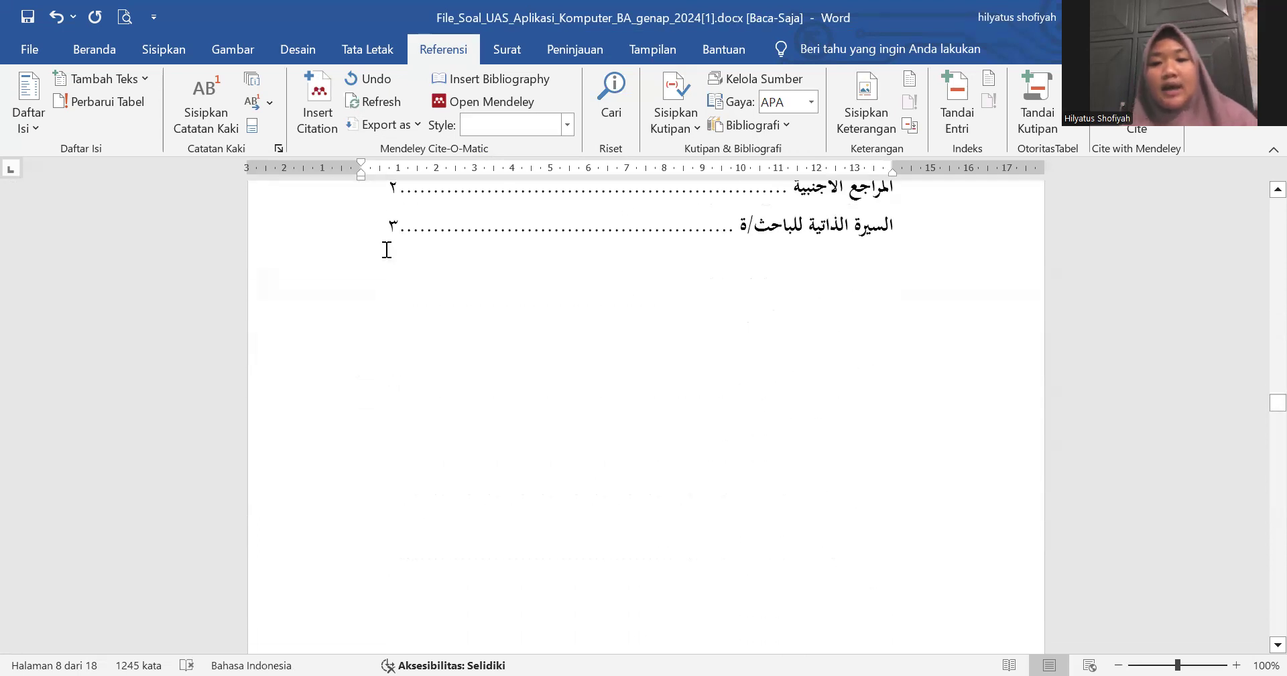